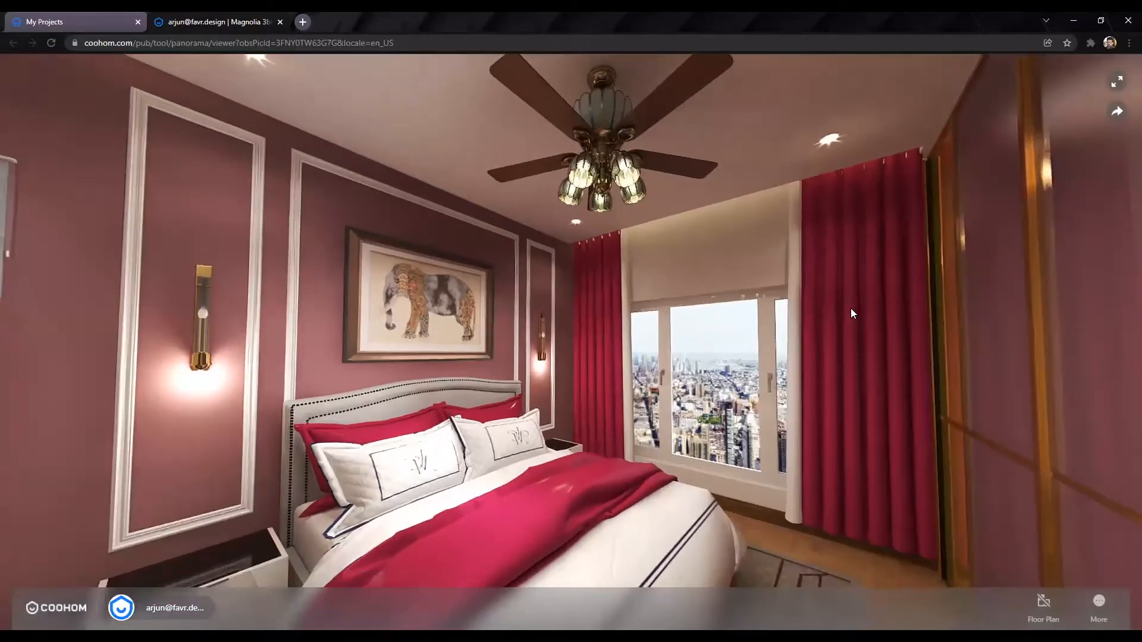
Step: Look around the rendered bedroom panorama from wall to wall
drag(714, 256, 369, 325)
drag(666, 326, 357, 325)
drag(684, 324, 369, 322)
drag(623, 322, 319, 270)
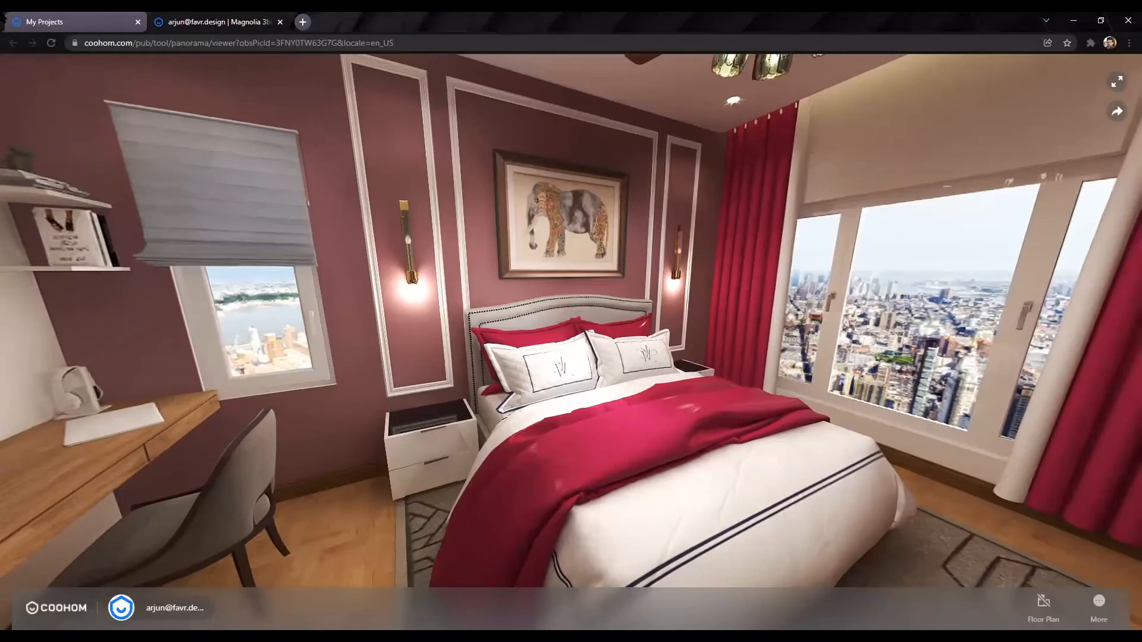
Step: Go to the project list and create a new project, dismissing the start options to reach the empty floor plan
click(42, 27)
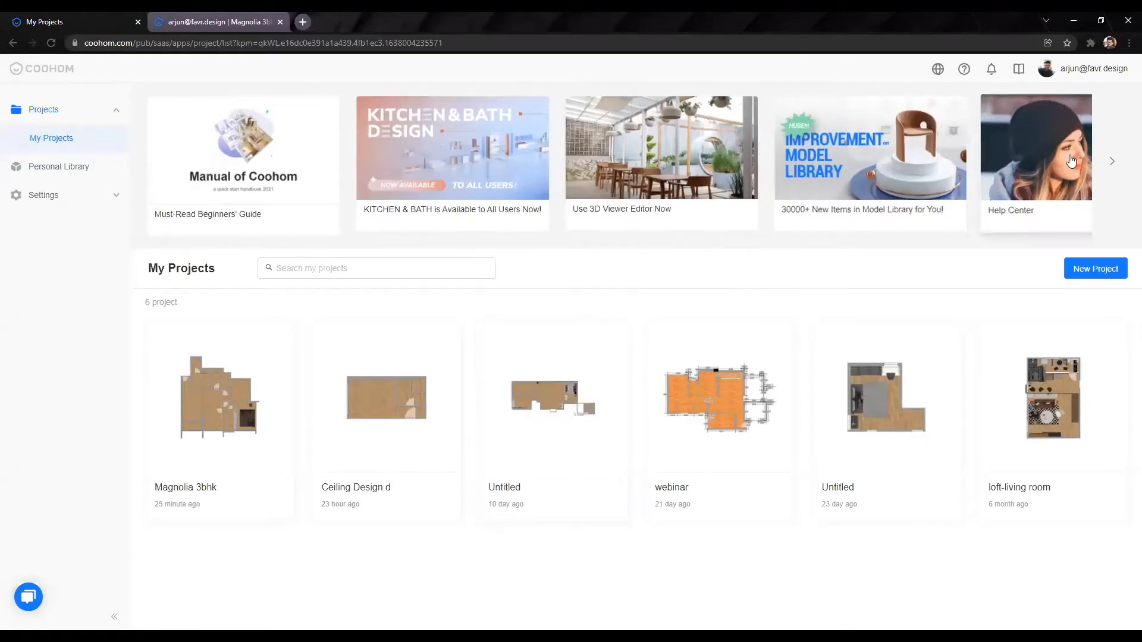
click(1111, 161)
click(157, 161)
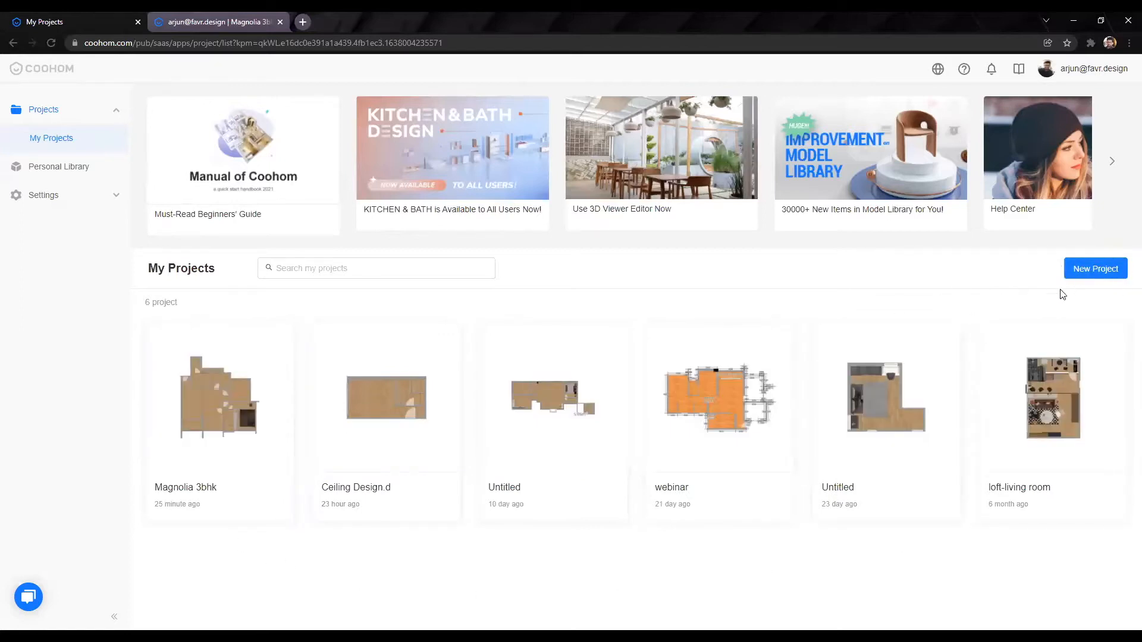
click(1093, 275)
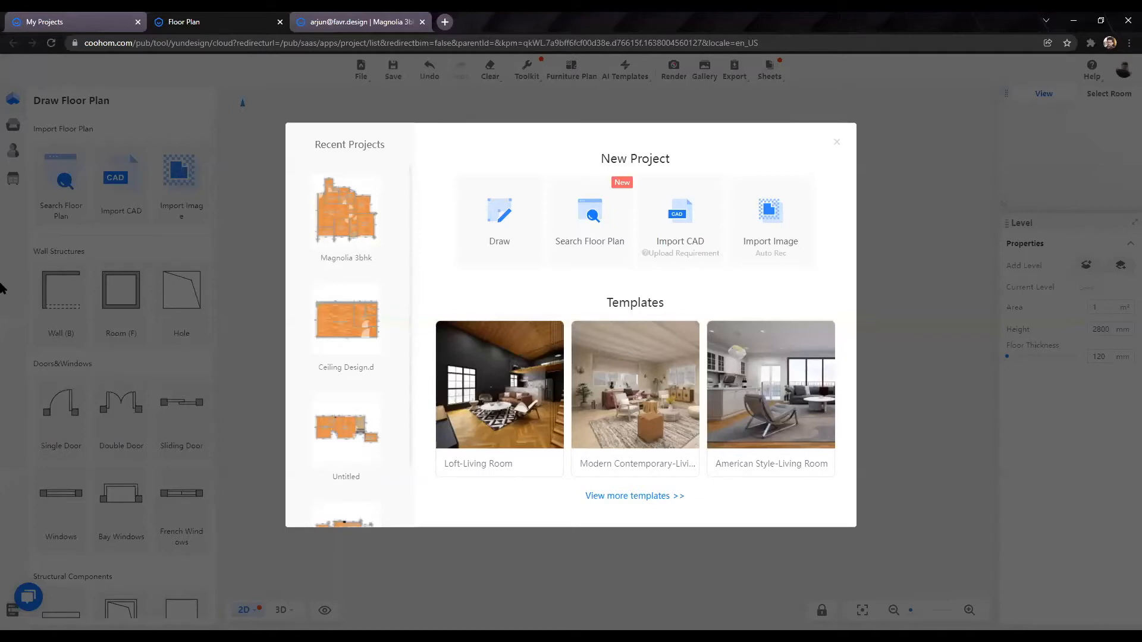
click(837, 144)
Step: Look through the floor plan drawing tools, the file options and the Customized Library categories
scroll(111, 500, down, 3)
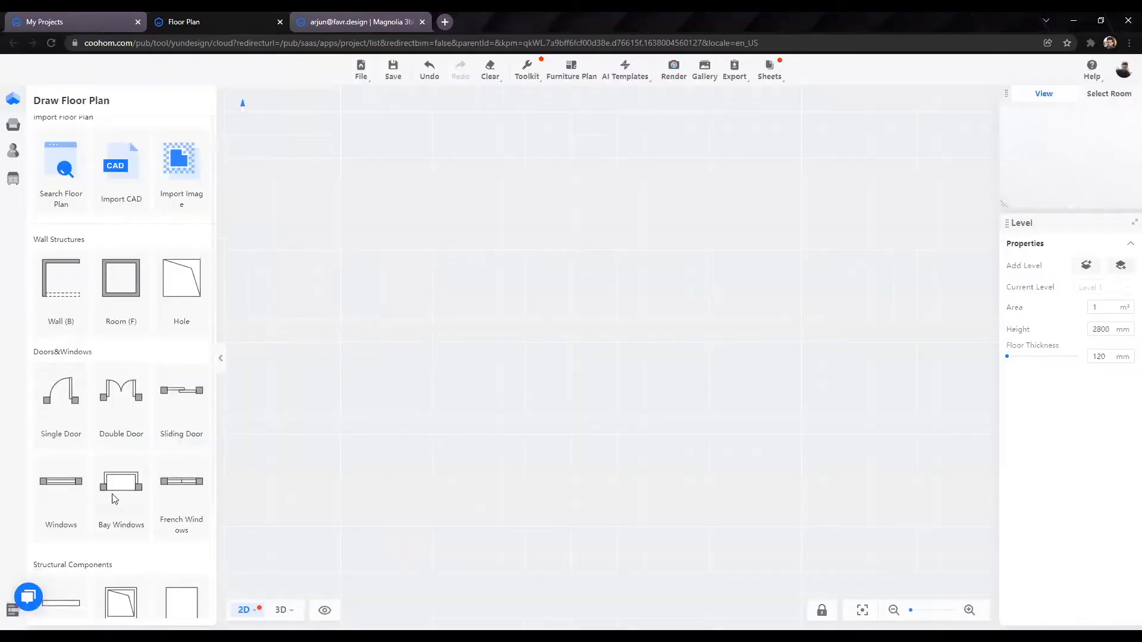
scroll(118, 483, up, 3)
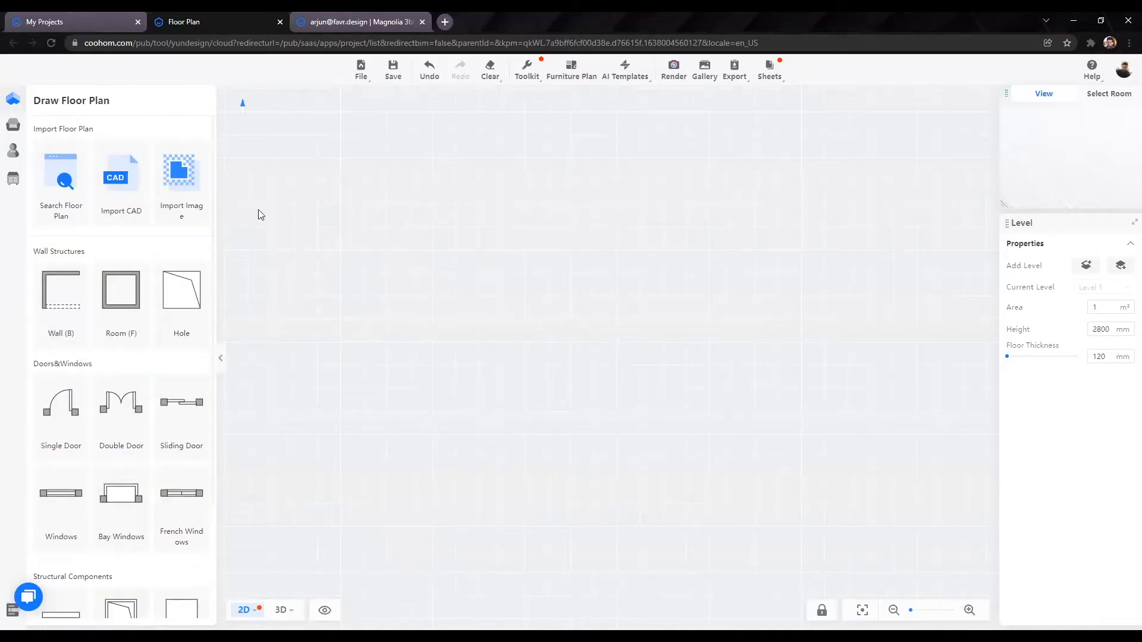
mouse_move(88, 120)
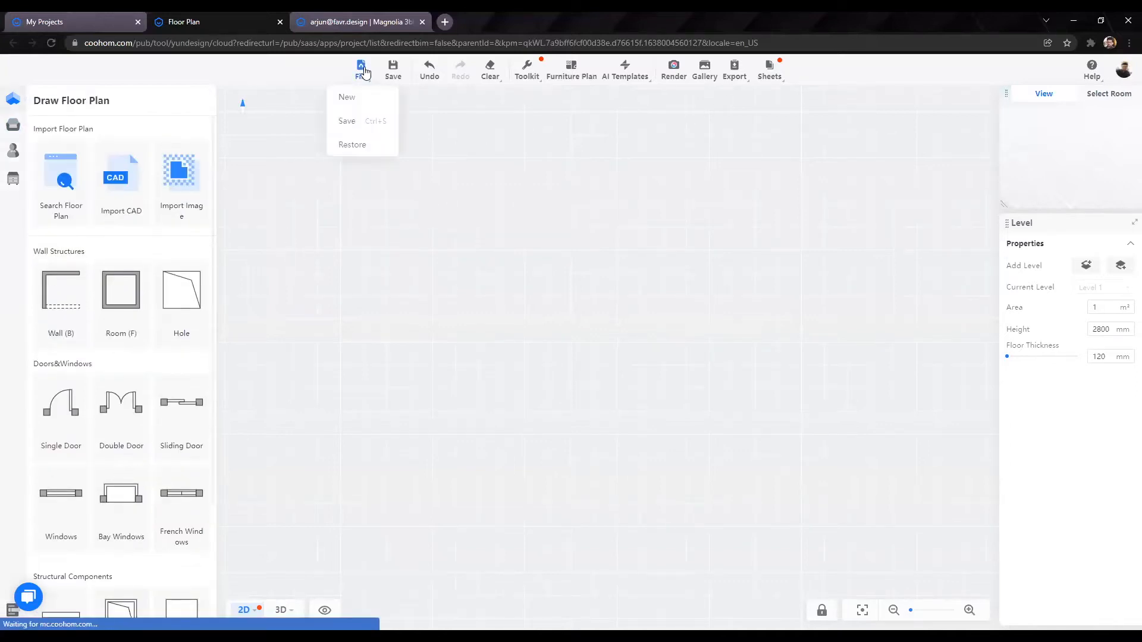
mouse_move(12, 97)
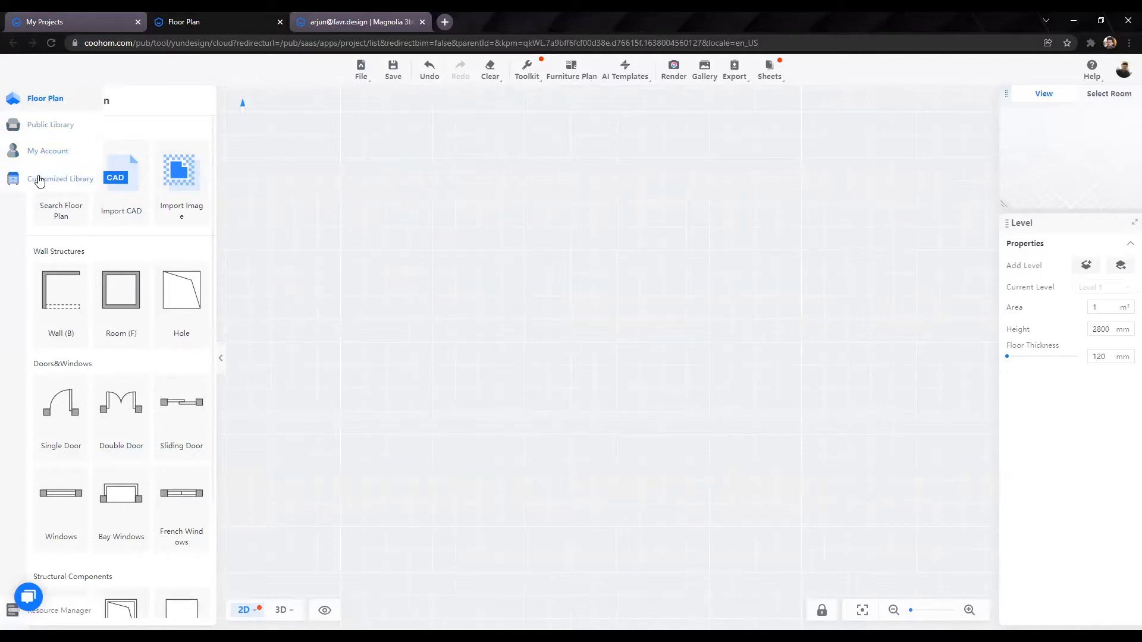
click(60, 181)
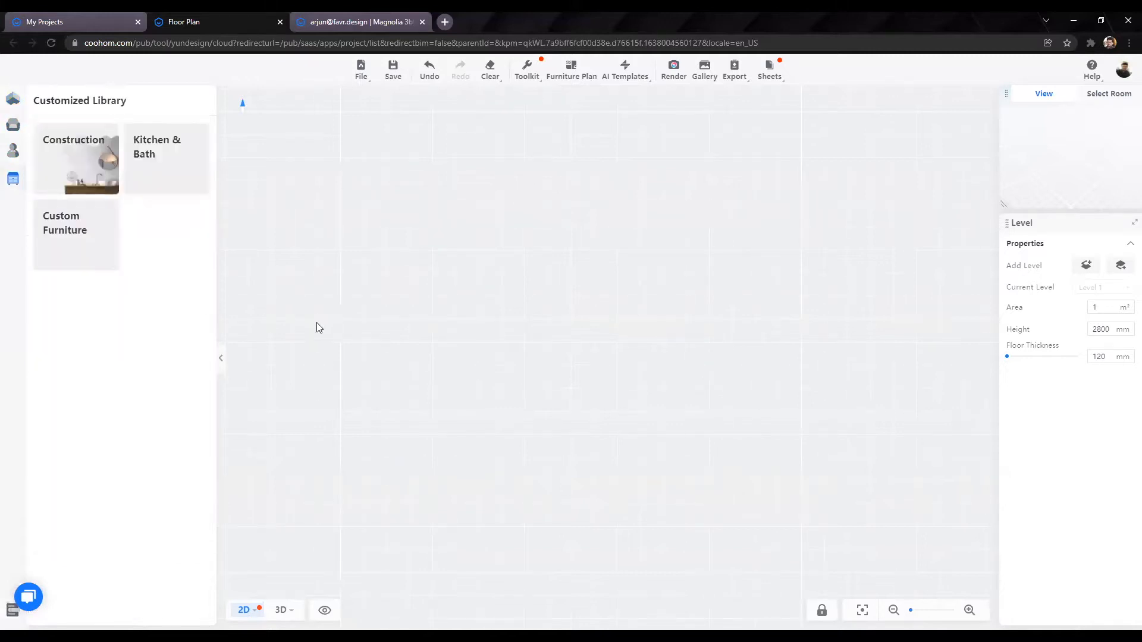
click(13, 98)
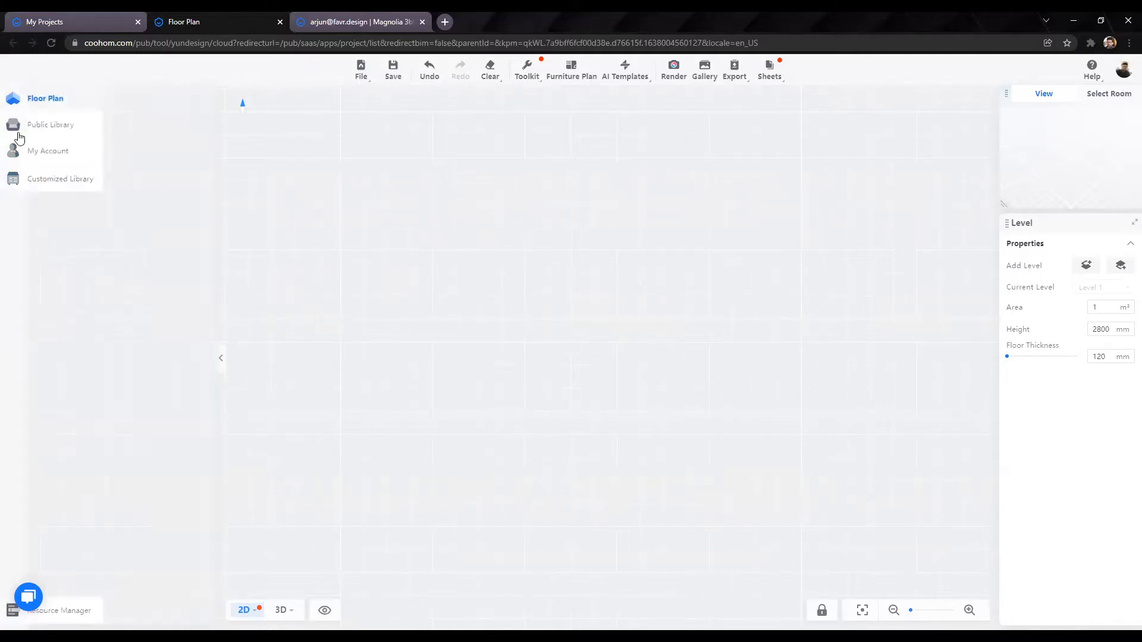
mouse_move(361, 79)
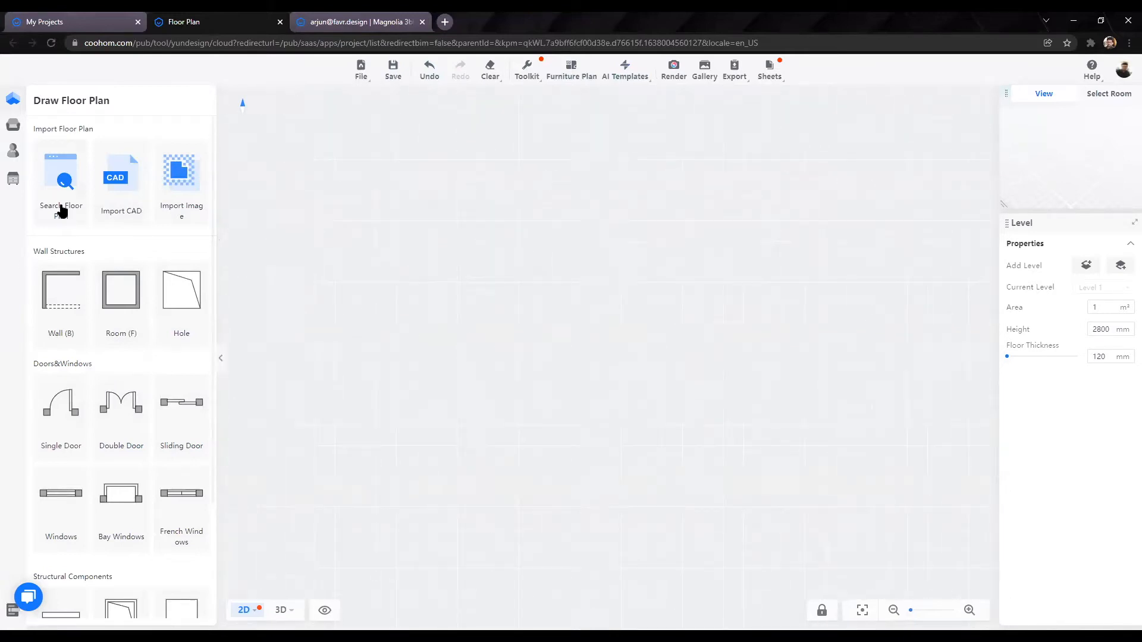
Step: Import the CAD file Magnolia - 3 BHK.dwg, choosing the single-apartment floor plan
click(142, 202)
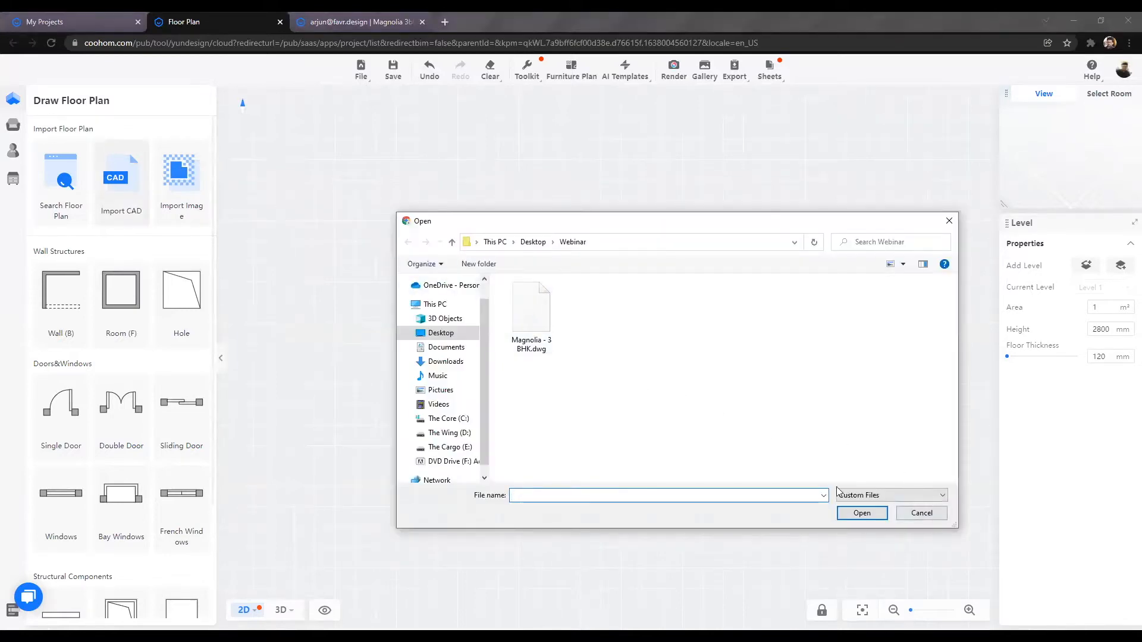
key(Escape)
click(136, 183)
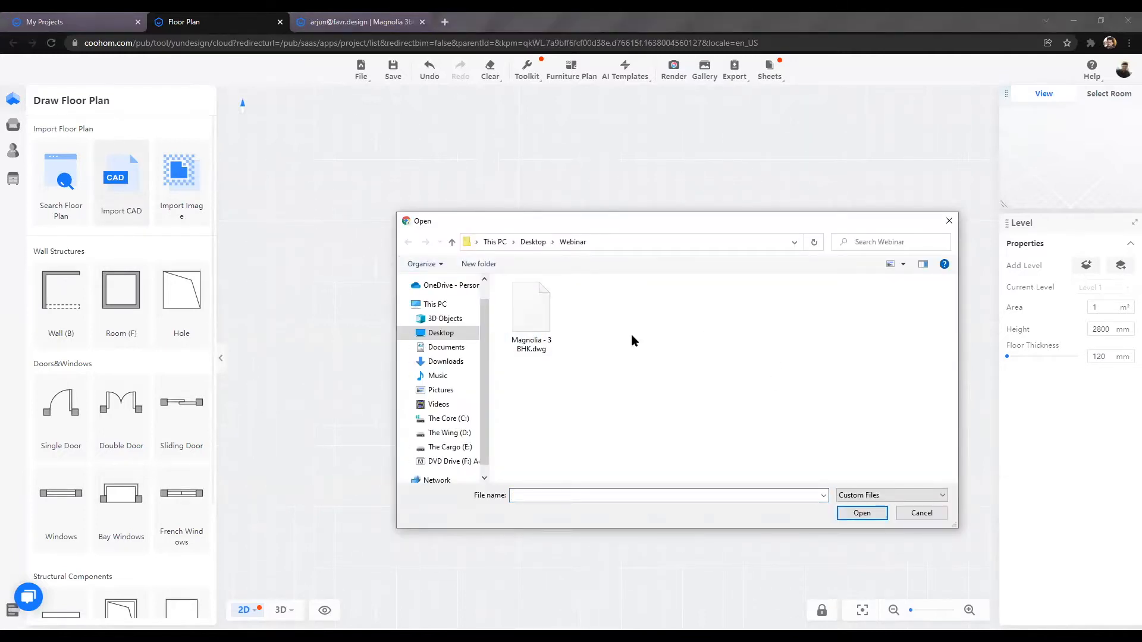
click(543, 321)
double_click(546, 321)
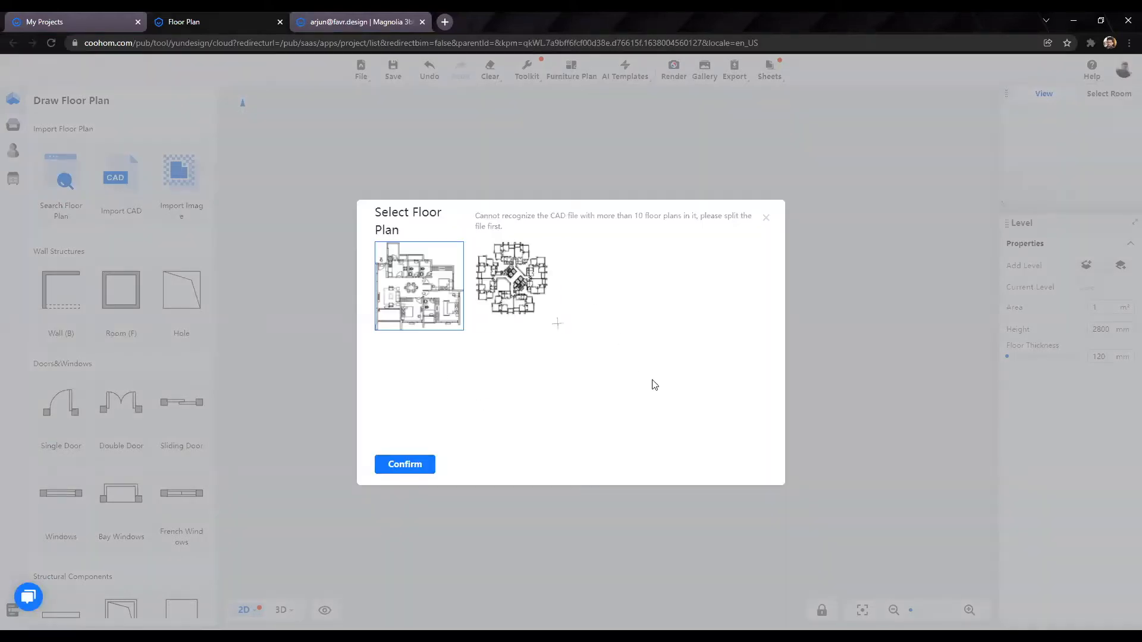
click(404, 464)
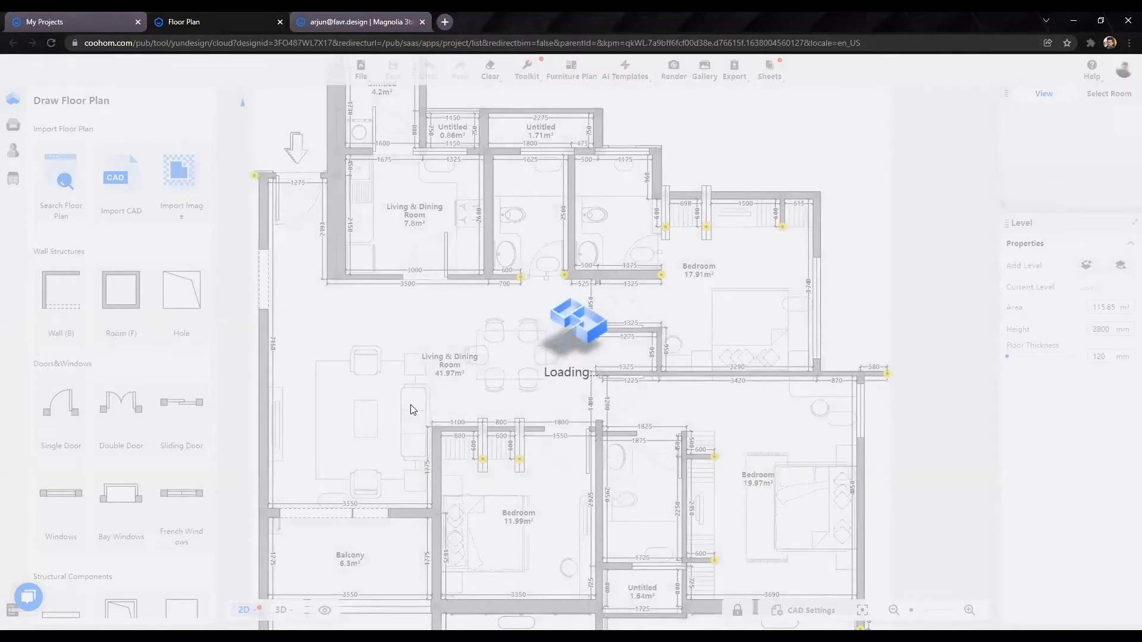
Step: Examine the imported 2D floor plan, checking its walls, rooms and dimensions against the CAD drawing
scroll(439, 365, up, 4)
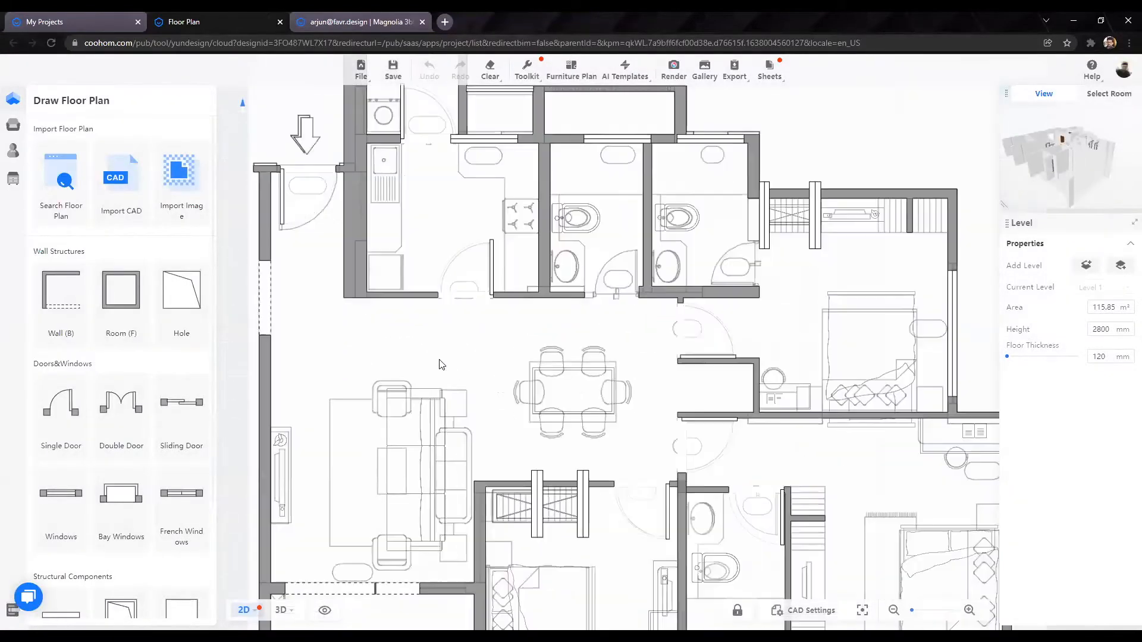
scroll(494, 462, down, 3)
drag(520, 503, 484, 371)
scroll(526, 387, up, 5)
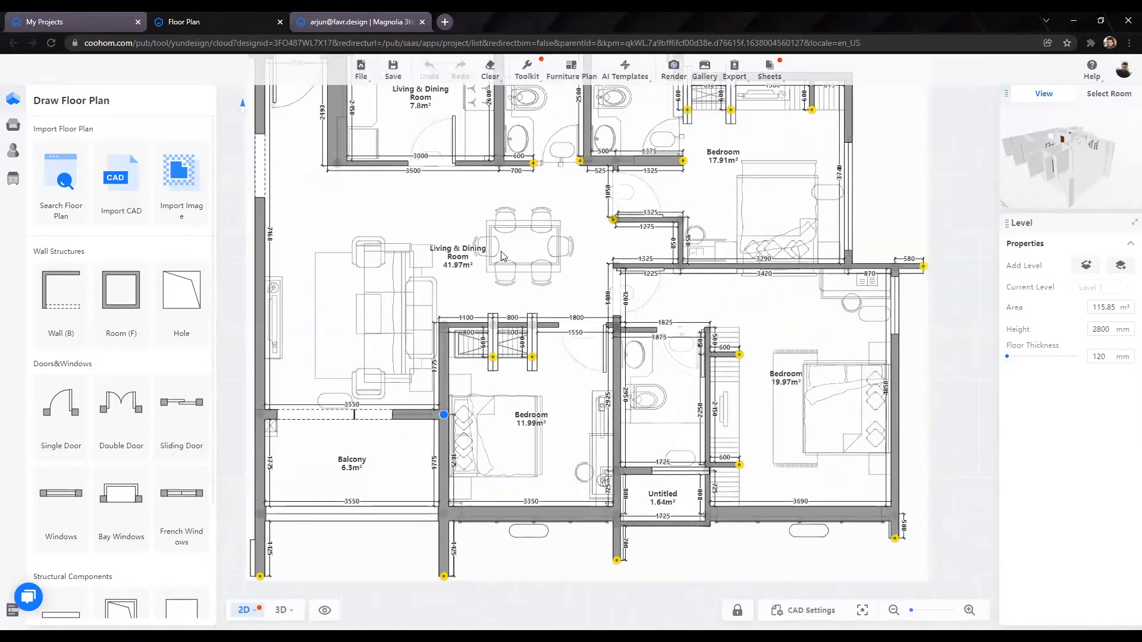
scroll(526, 387, down, 6)
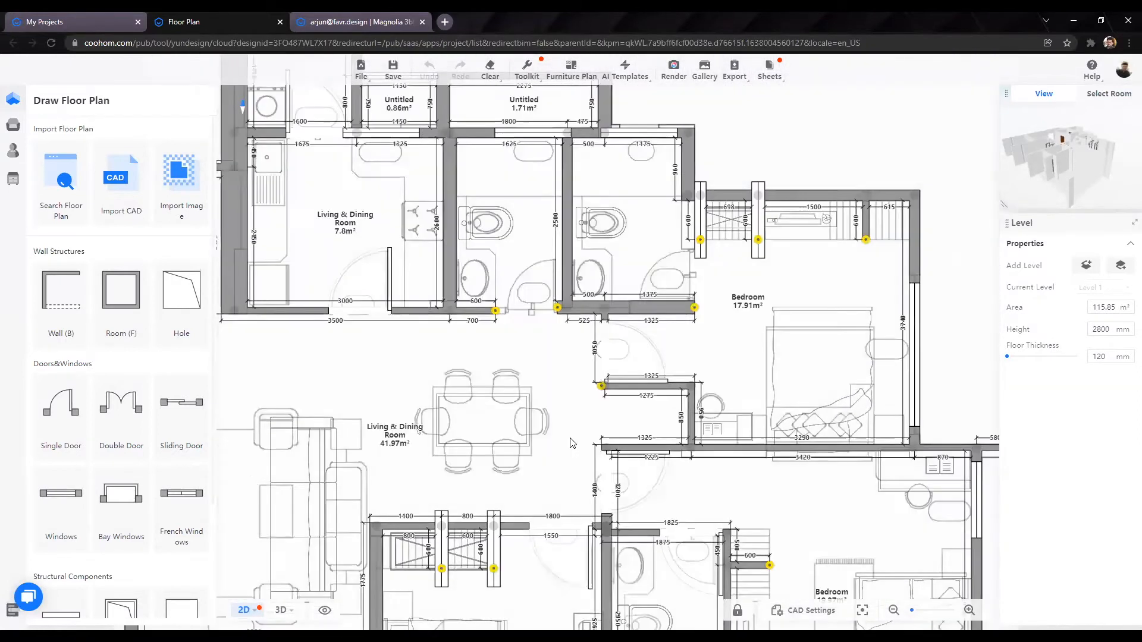
scroll(570, 443, up, 2)
scroll(569, 447, up, 4)
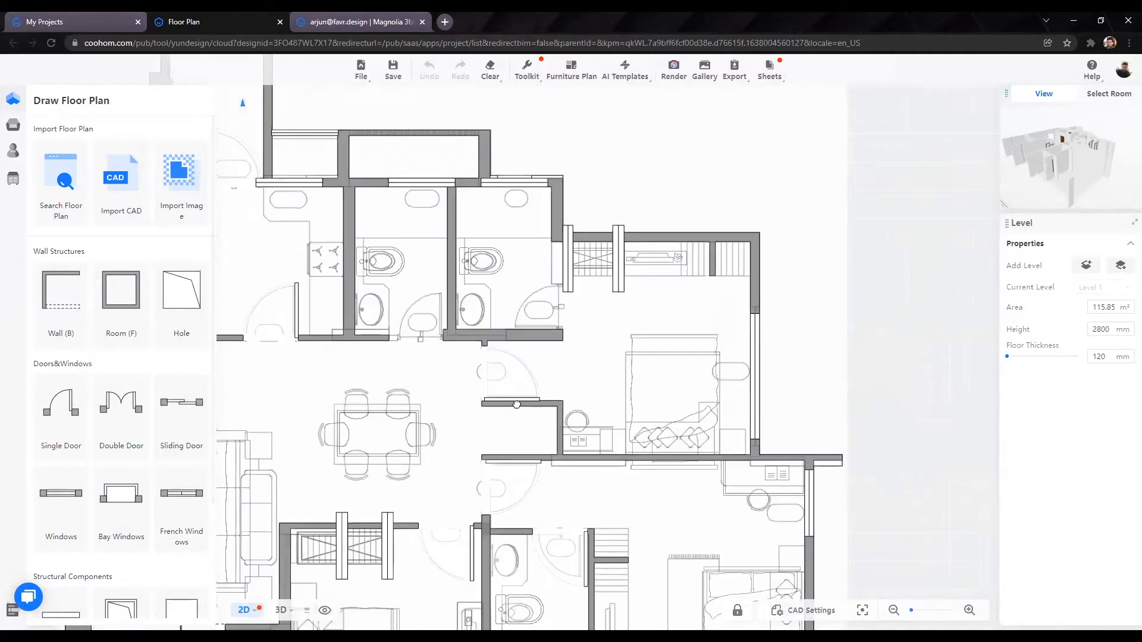
scroll(568, 452, down, 5)
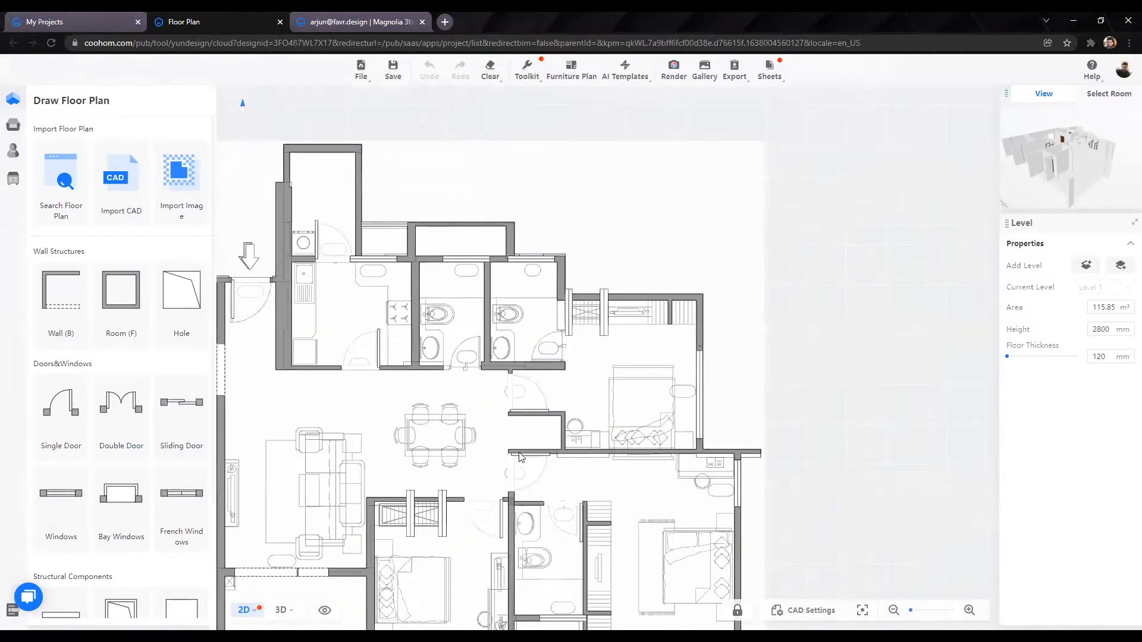
scroll(485, 352, up, 1)
scroll(565, 367, up, 5)
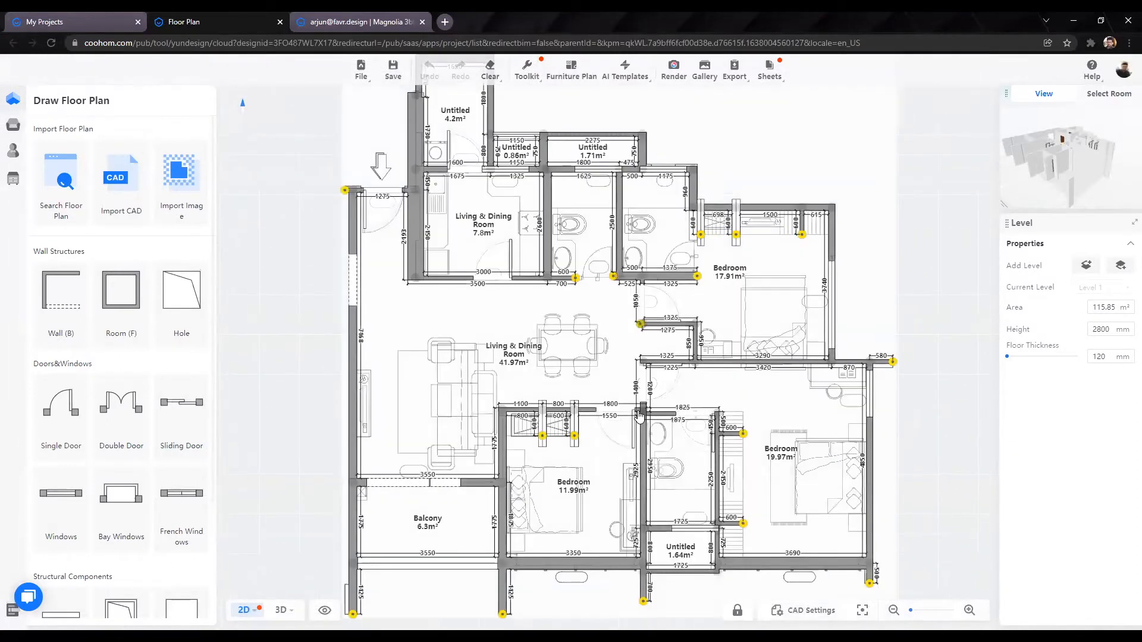
Step: Delete the two short wall pieces crossing the wardrobe in the 11.99 m² bedroom
scroll(568, 452, up, 4)
click(490, 393)
click(645, 420)
click(490, 369)
click(574, 418)
click(587, 386)
click(581, 370)
click(672, 305)
scroll(622, 411, down, 2)
scroll(621, 408, down, 4)
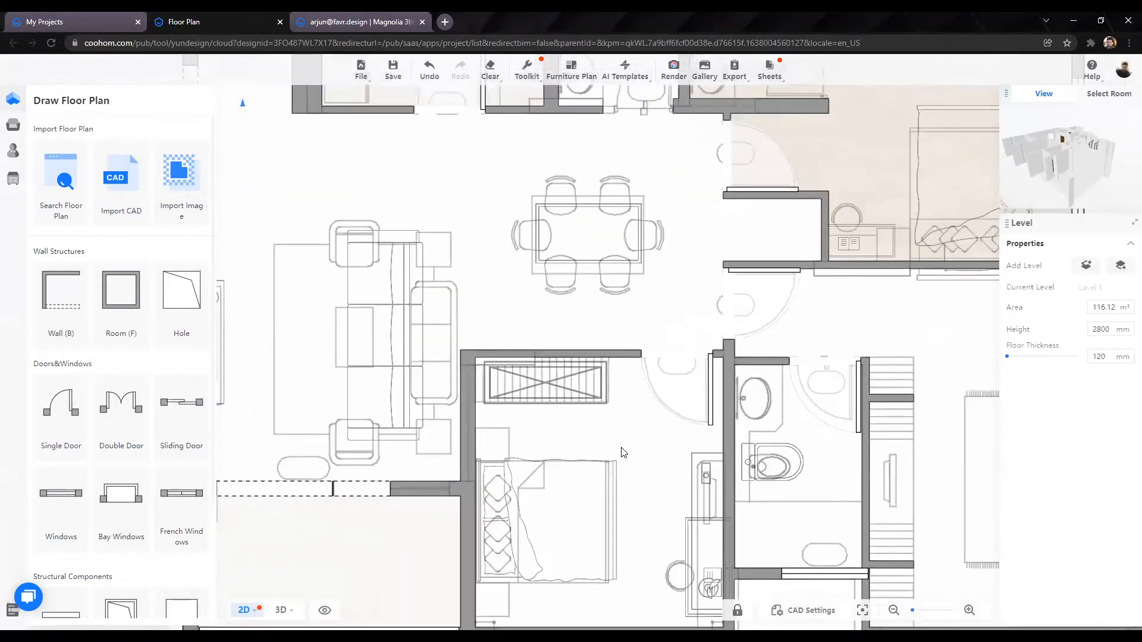
Step: Delete the two 600 mm wall stubs beside the wardrobe in the 19.97 m² bedroom
drag(620, 449, 581, 298)
mouse_move(534, 510)
mouse_down()
mouse_move(538, 348)
mouse_move(481, 465)
mouse_up()
scroll(503, 321, up, 4)
drag(731, 182, 717, 372)
drag(617, 368, 510, 362)
scroll(464, 263, down, 2)
scroll(464, 265, down, 2)
middle_drag(513, 240, 436, 249)
middle_drag(704, 268, 551, 195)
middle_drag(454, 405, 423, 440)
scroll(423, 440, up, 3)
click(422, 441)
click(522, 421)
scroll(467, 419, down, 6)
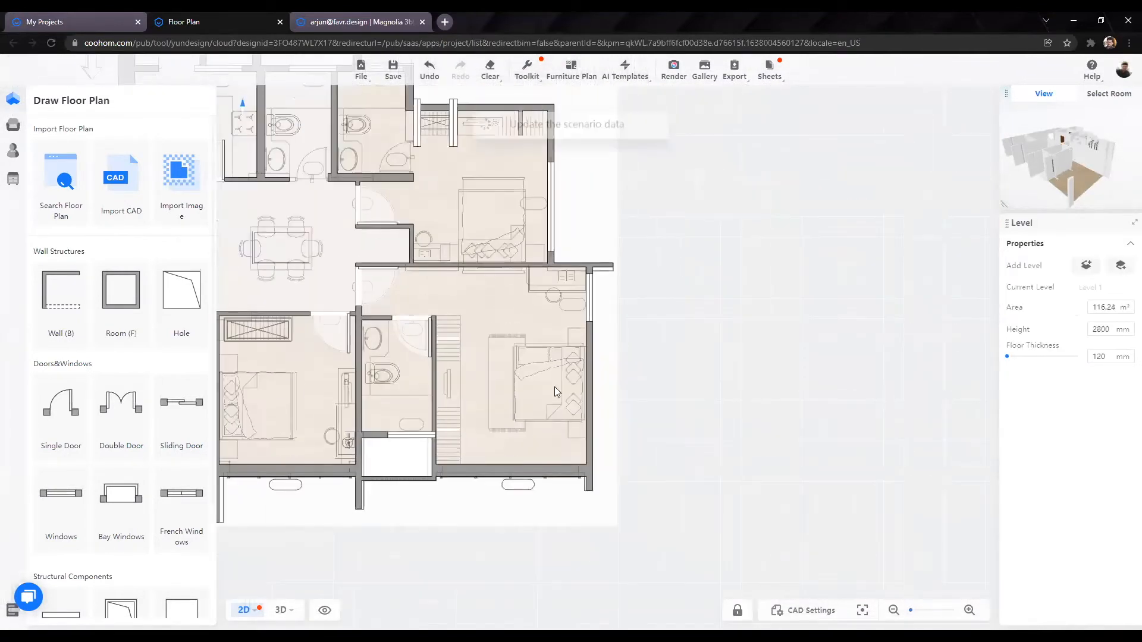
Step: Try a thickness of 200 mm for the wall along the lower side of the 20.09 m² bedroom
scroll(558, 407, up, 4)
middle_drag(575, 276, 627, 290)
middle_drag(591, 352, 562, 216)
scroll(577, 423, up, 4)
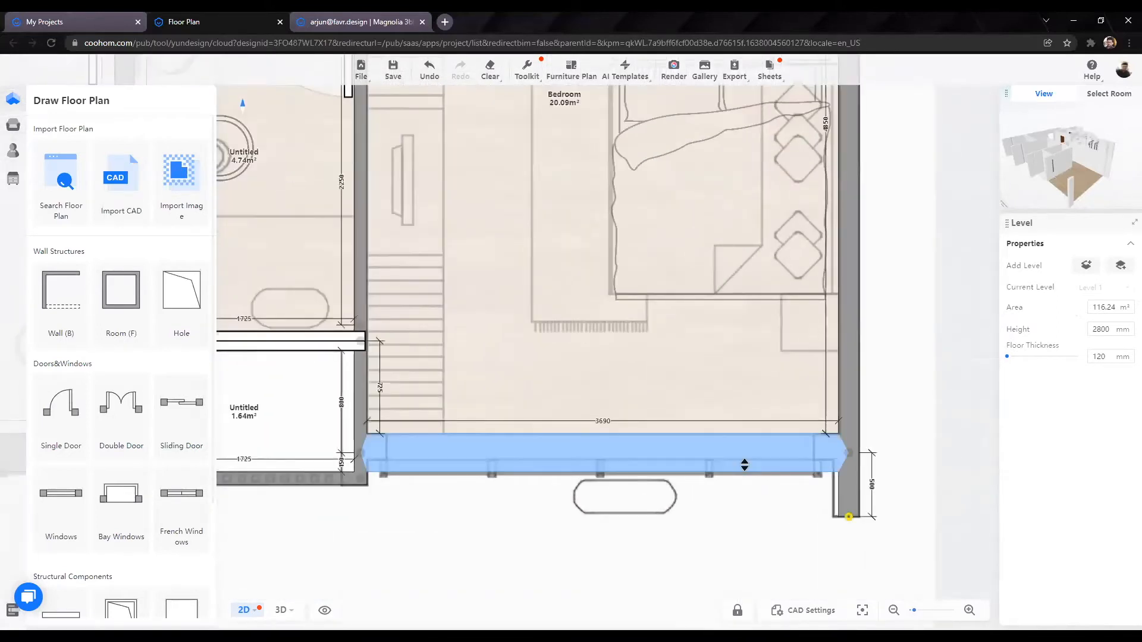
click(744, 466)
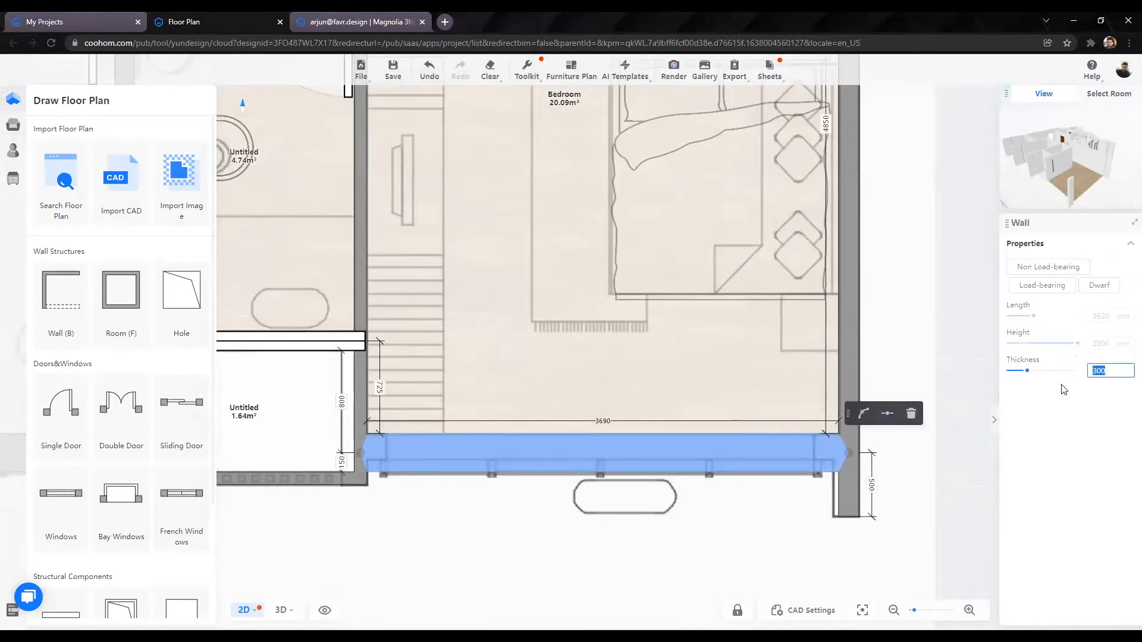
key(Return)
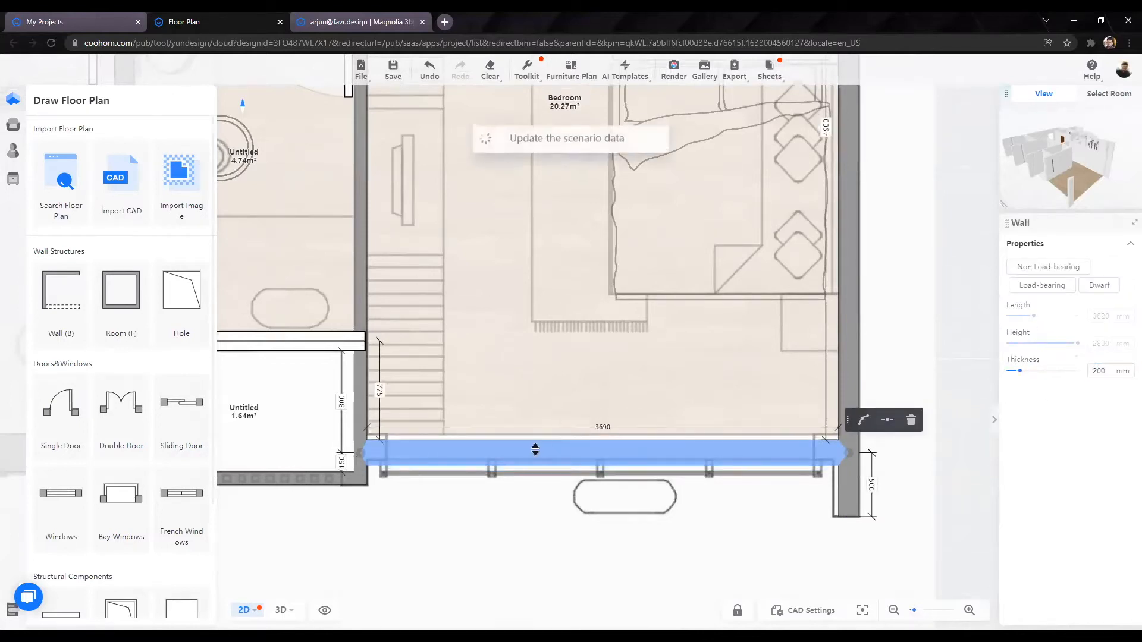
Step: Examine the bedrooms, bathroom and dining area in the cleaned-up 2D plan
scroll(553, 431, down, 1)
scroll(553, 432, down, 5)
scroll(768, 283, down, 1)
drag(716, 307, 692, 458)
scroll(678, 393, up, 2)
scroll(698, 390, up, 1)
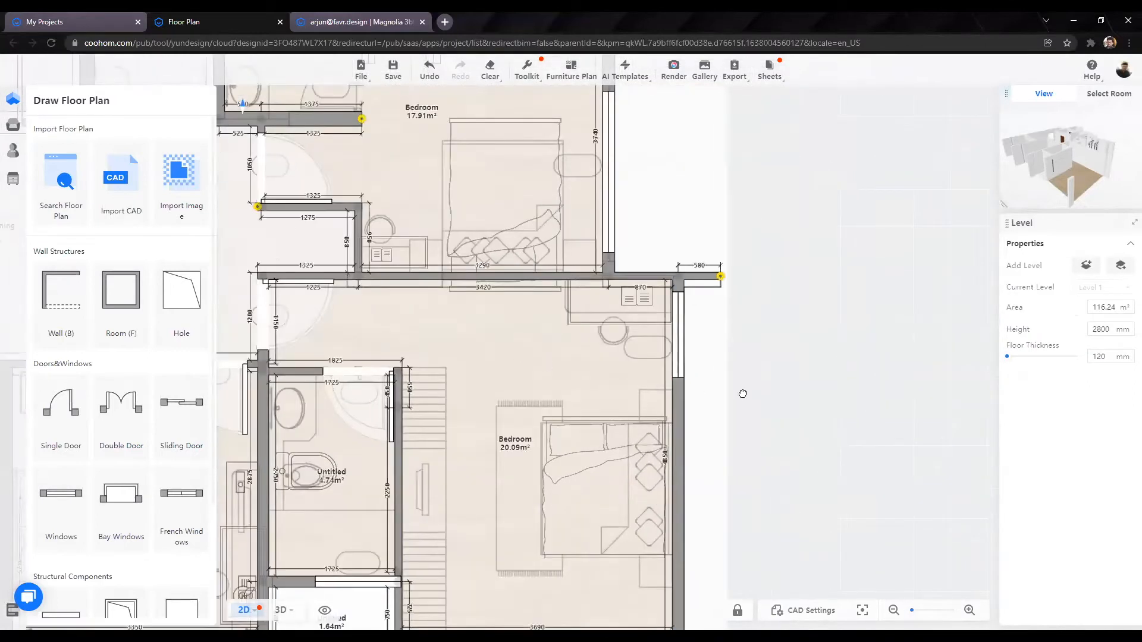
right_drag(526, 448, 760, 489)
right_click(650, 351)
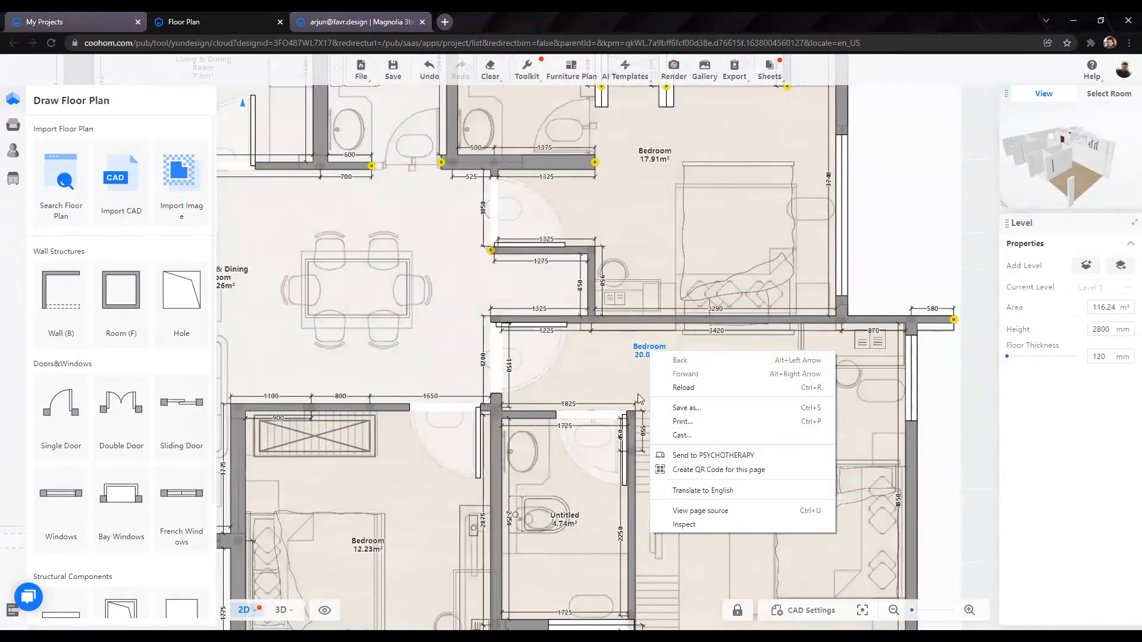
click(639, 396)
right_drag(758, 426, 670, 352)
Step: Switch to the 3D view and inspect the whole apartment model and the bedrooms from several angles
mouse_move(286, 613)
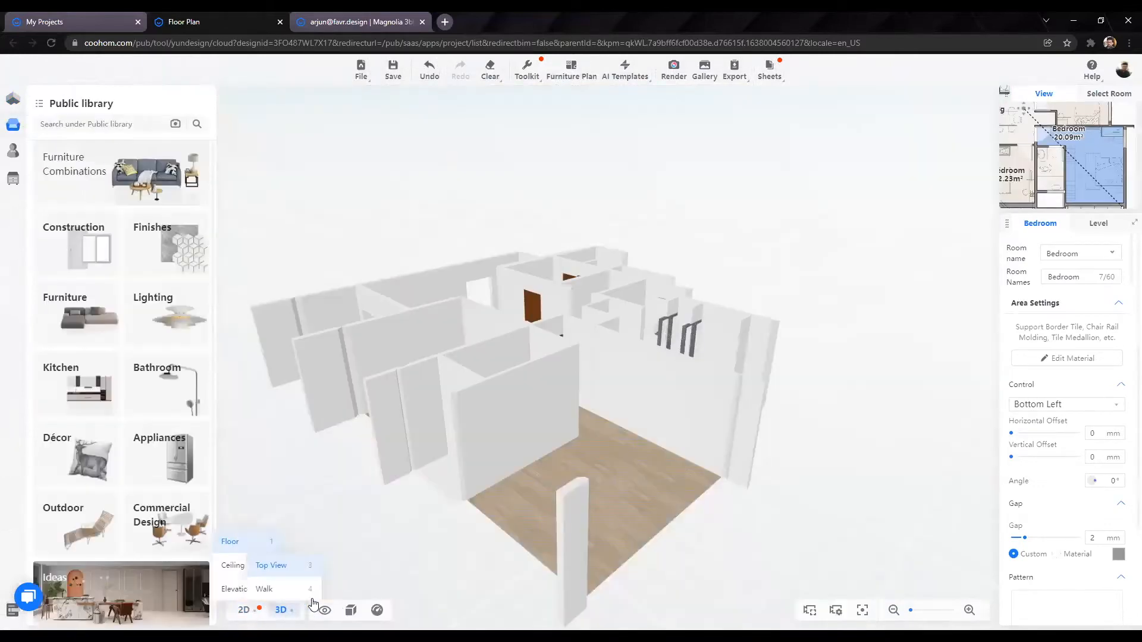
click(386, 549)
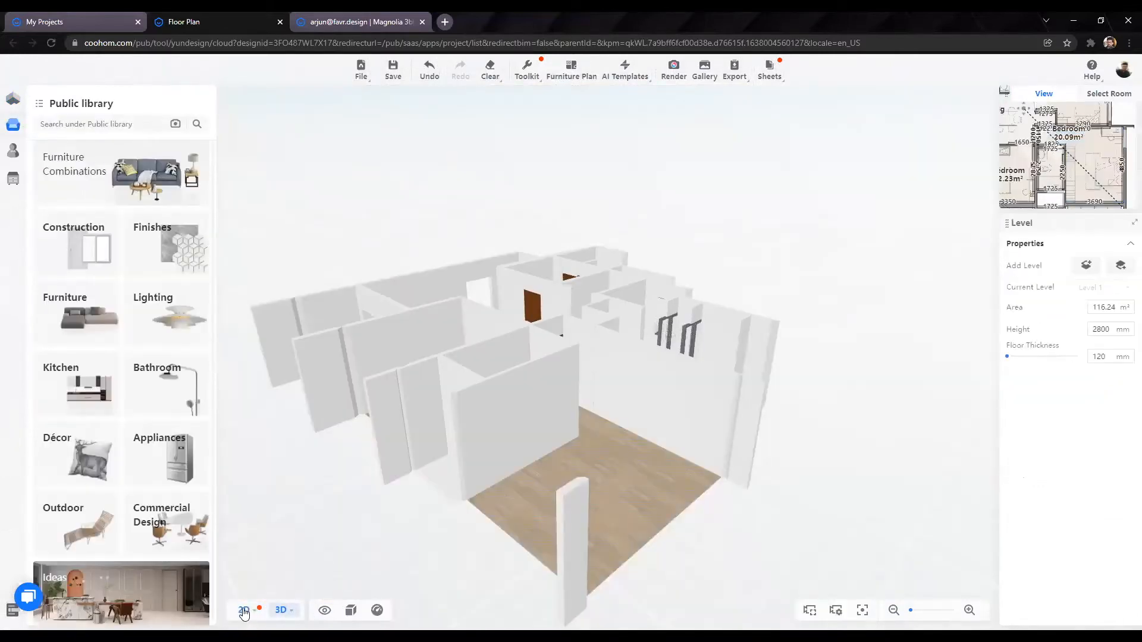
click(244, 613)
click(281, 613)
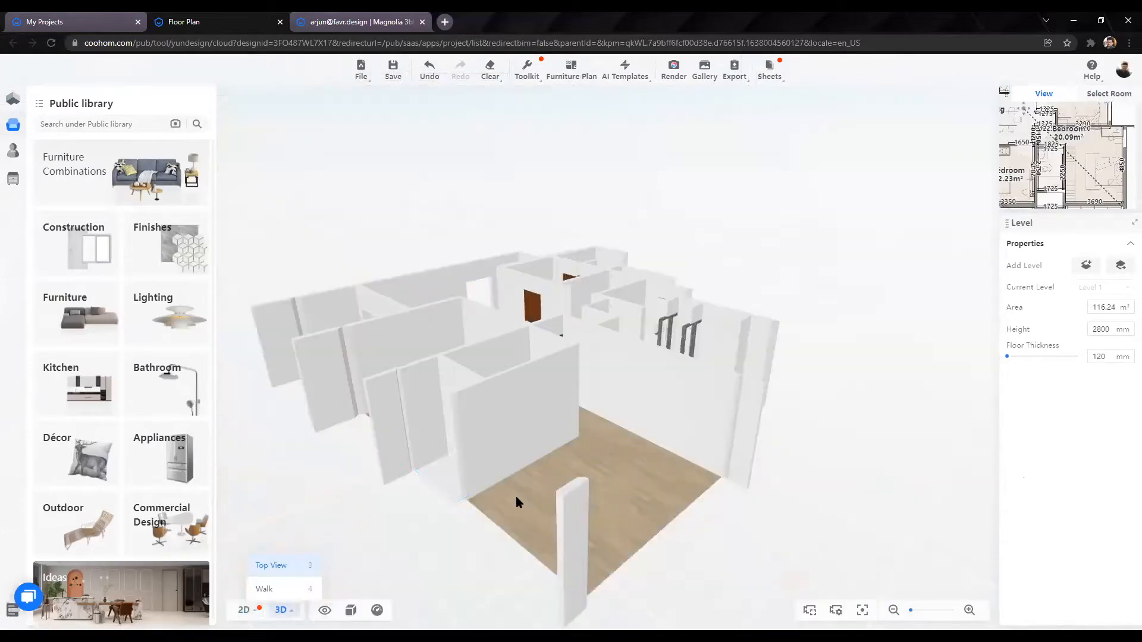
drag(694, 484, 655, 473)
scroll(651, 472, up, 10)
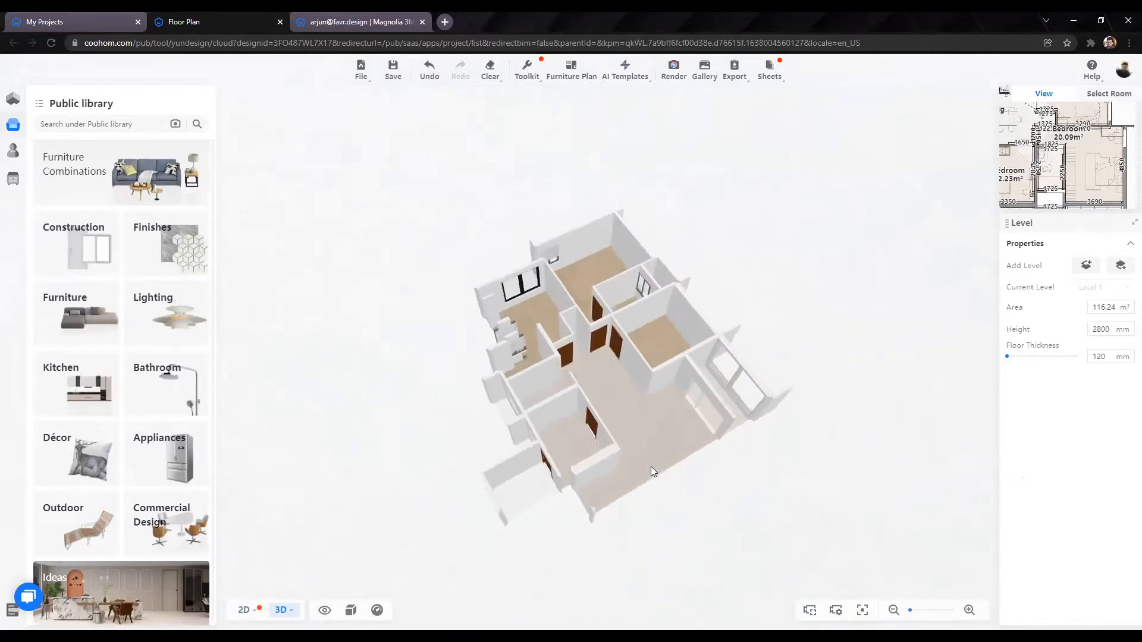
drag(439, 417, 426, 423)
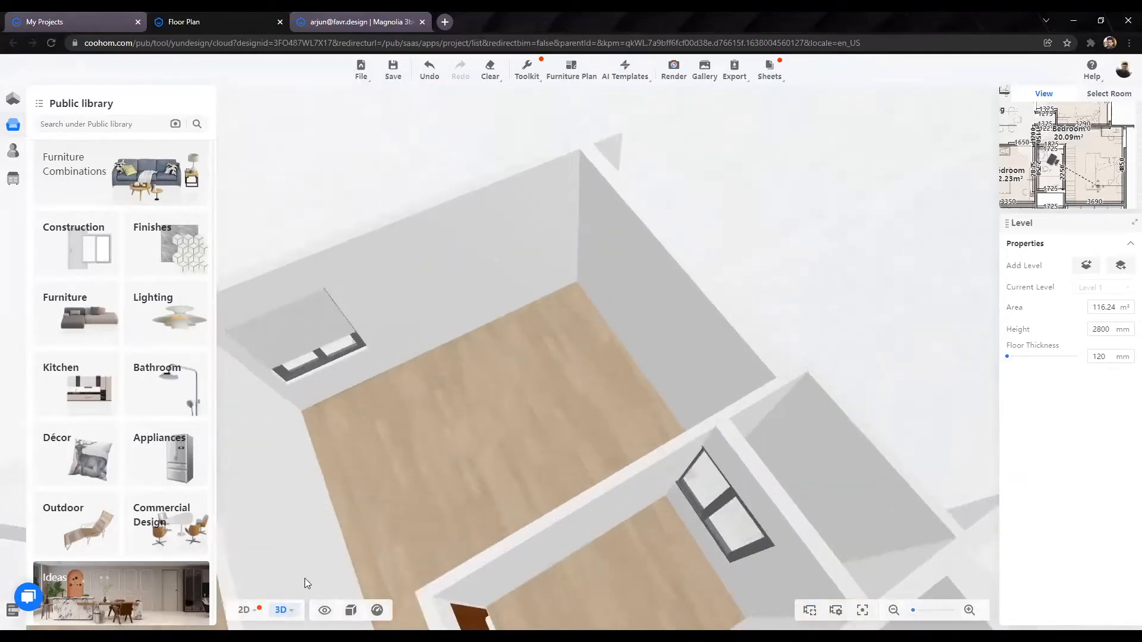
click(282, 612)
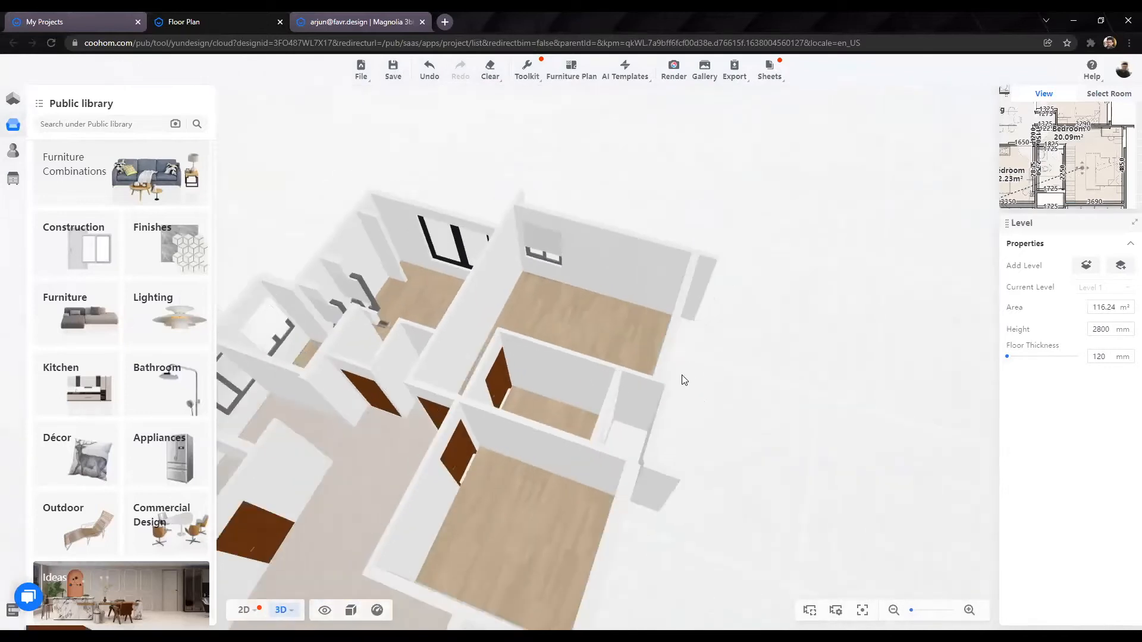
drag(640, 344, 916, 319)
drag(556, 366, 568, 472)
scroll(558, 477, up, 5)
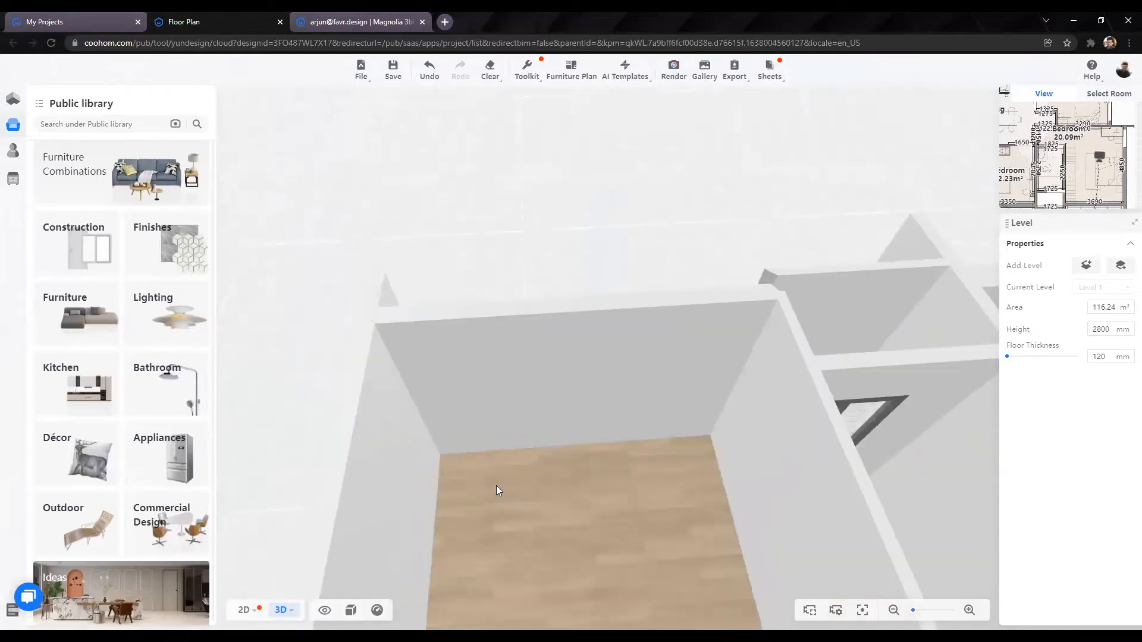
Step: Return to the 2D plan and examine the 20.09 m² bedroom and the outer walls around it
click(275, 556)
scroll(397, 495, down, 3)
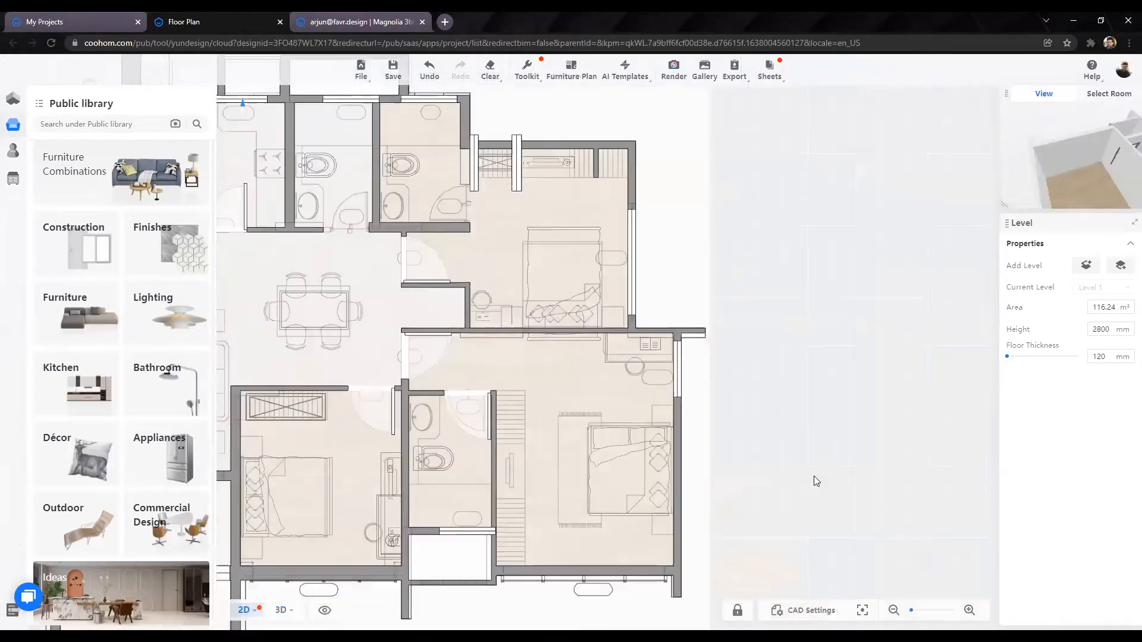
drag(752, 527, 681, 317)
scroll(679, 345, up, 2)
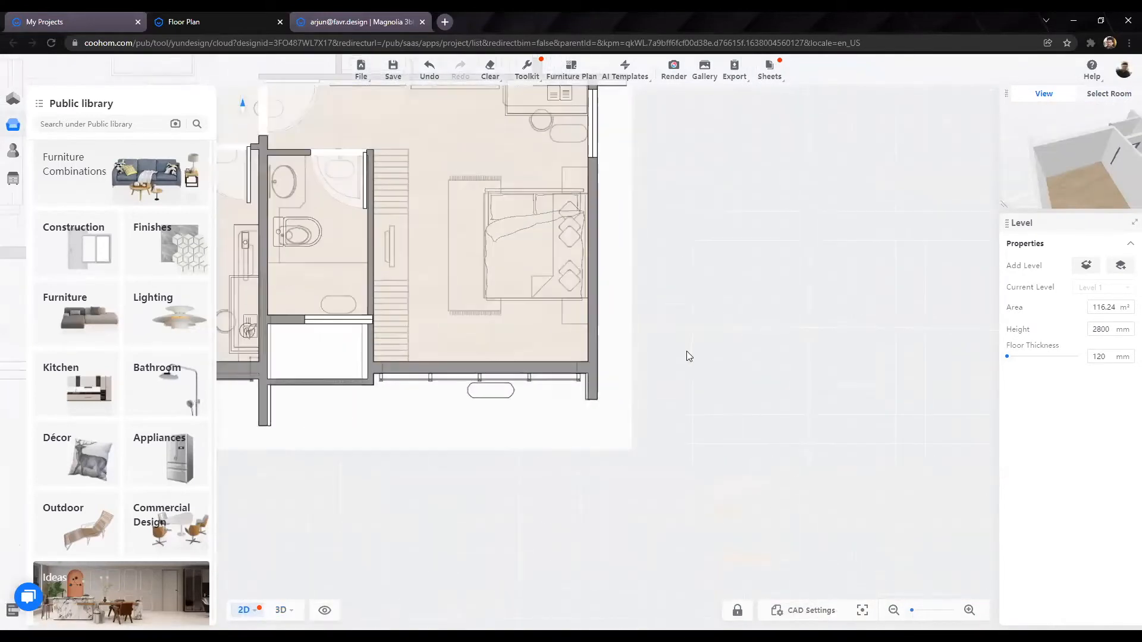
scroll(679, 351, down, 4)
scroll(567, 432, up, 8)
scroll(479, 349, down, 2)
scroll(481, 351, down, 1)
drag(483, 369, 528, 454)
Step: Bring up the floor plan drawing tools and look over the lower rooms and balcony in the plan
mouse_move(15, 102)
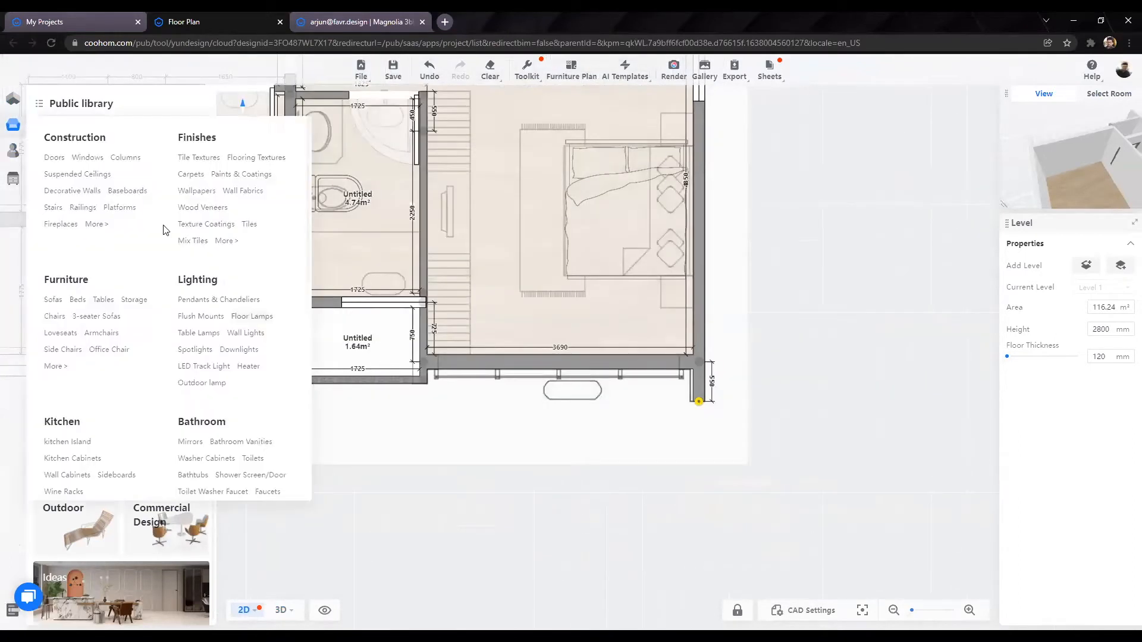
click(13, 99)
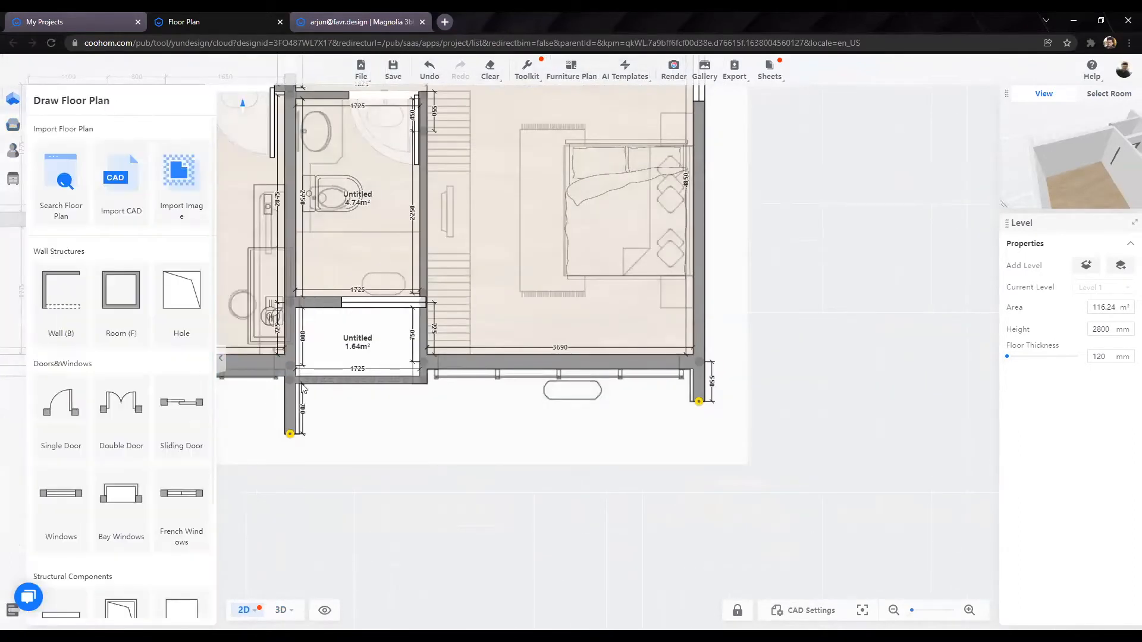
scroll(104, 357, down, 2)
scroll(127, 364, up, 2)
scroll(71, 310, down, 2)
scroll(95, 332, up, 2)
scroll(386, 467, down, 2)
drag(461, 446, 775, 398)
scroll(324, 477, down, 1)
scroll(322, 390, down, 1)
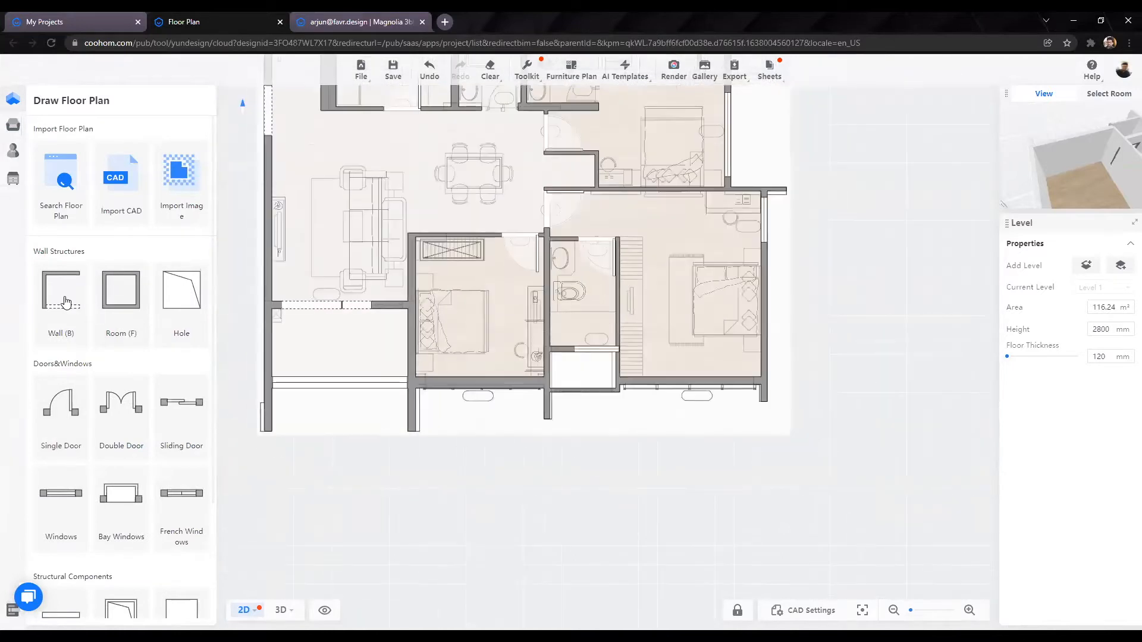
Step: Draw two connected trial walls, about 5302 mm and 1736 mm long, in the empty area below the plan and delete the longer one
click(66, 302)
drag(350, 477, 460, 437)
click(629, 410)
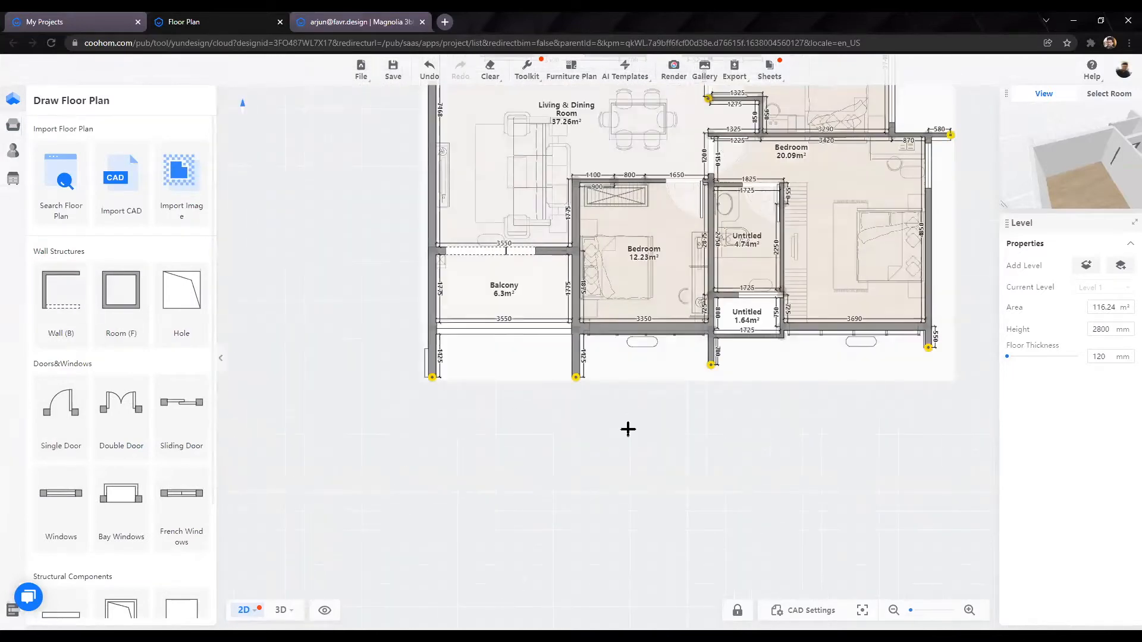
click(620, 470)
right_click(565, 505)
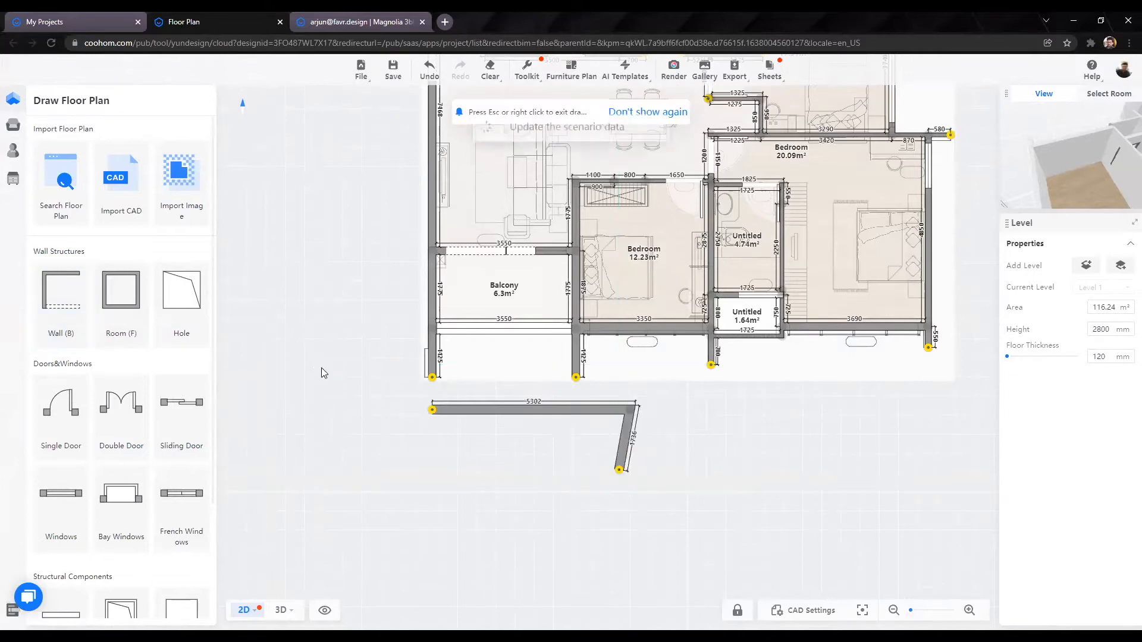
click(522, 412)
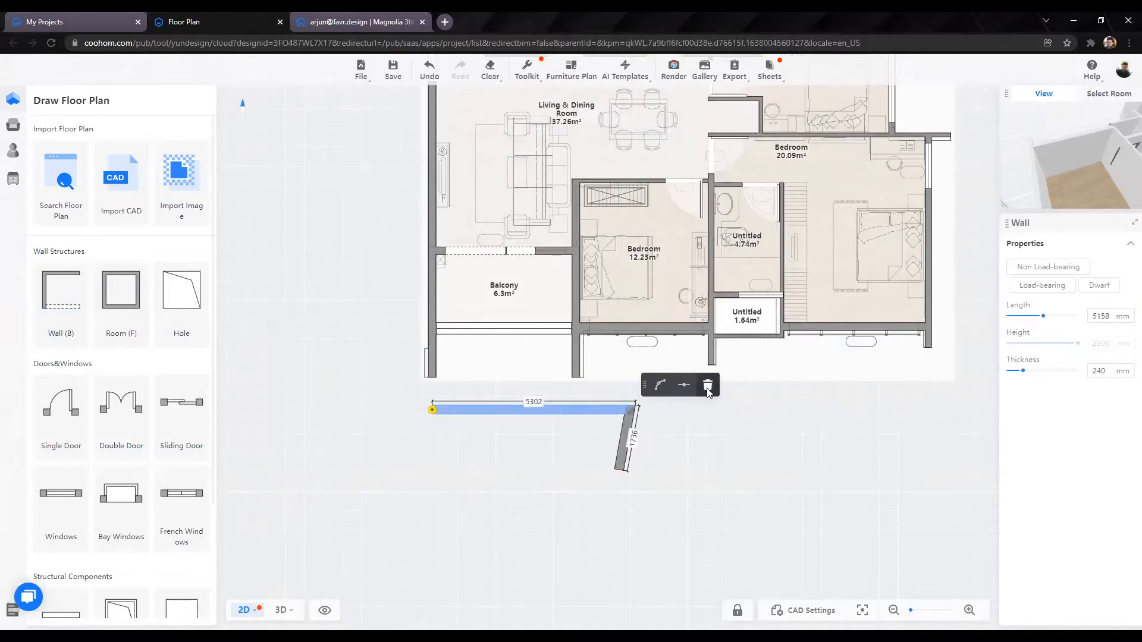
click(708, 386)
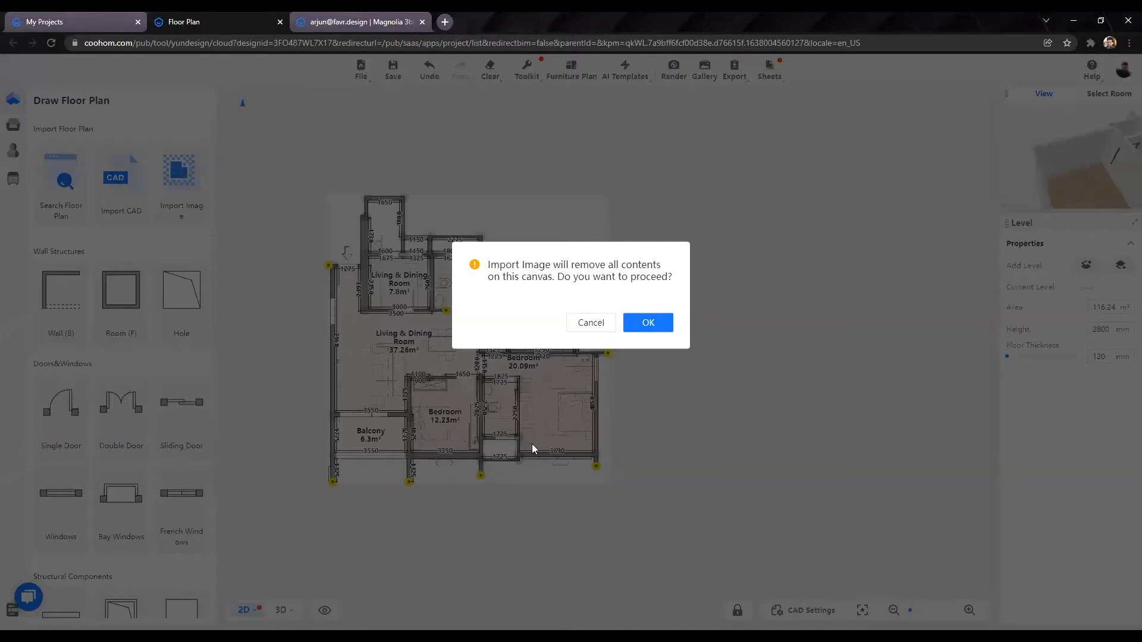
Step: Replace the canvas contents with the image "Magnolia - 3 BHK-Model", select its full area and import it for manual drawing
click(650, 322)
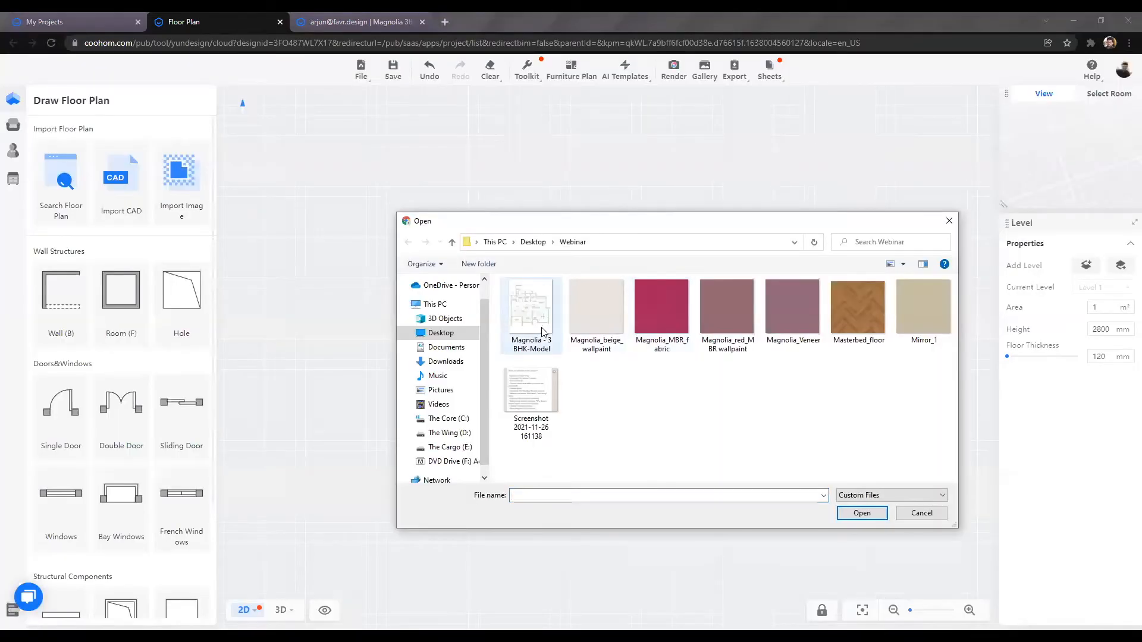
double_click(541, 331)
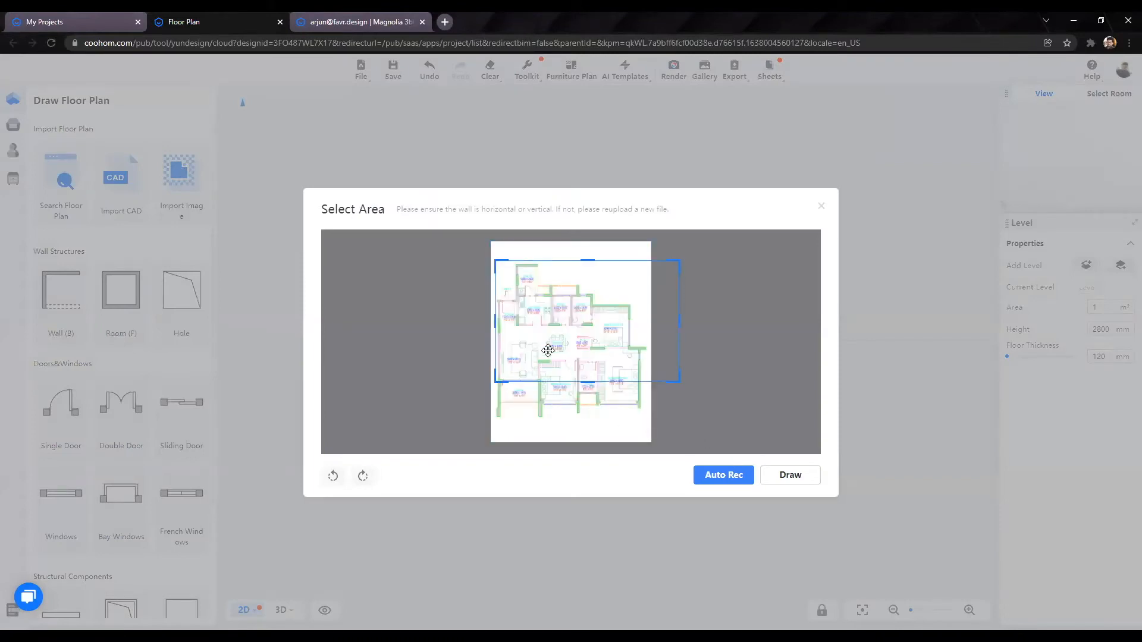
drag(593, 322, 569, 294)
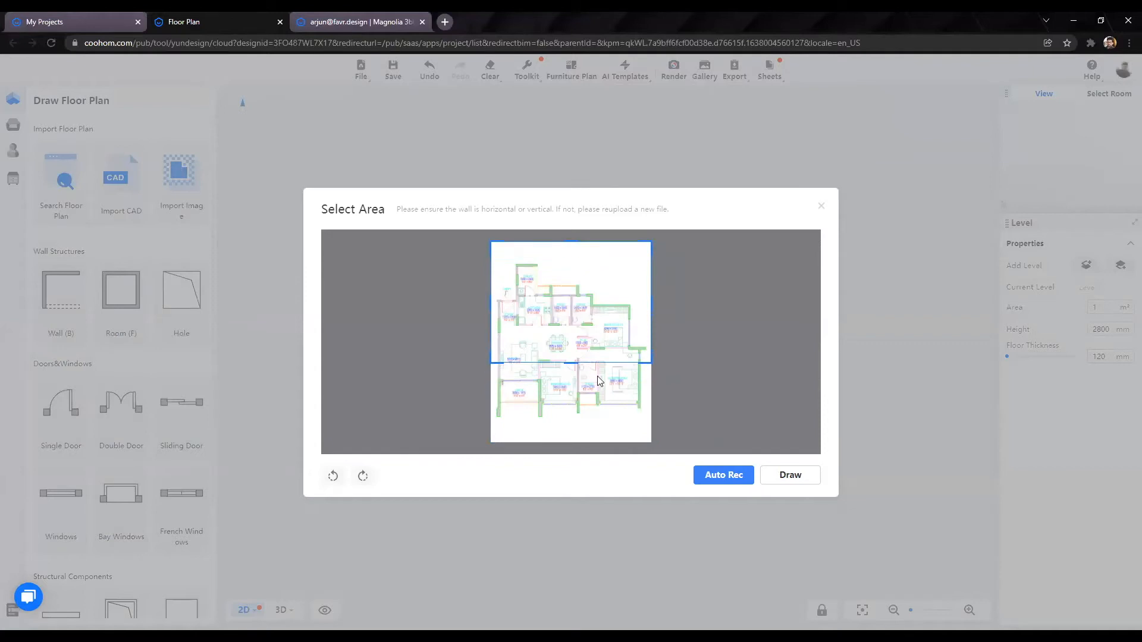
drag(573, 362, 575, 462)
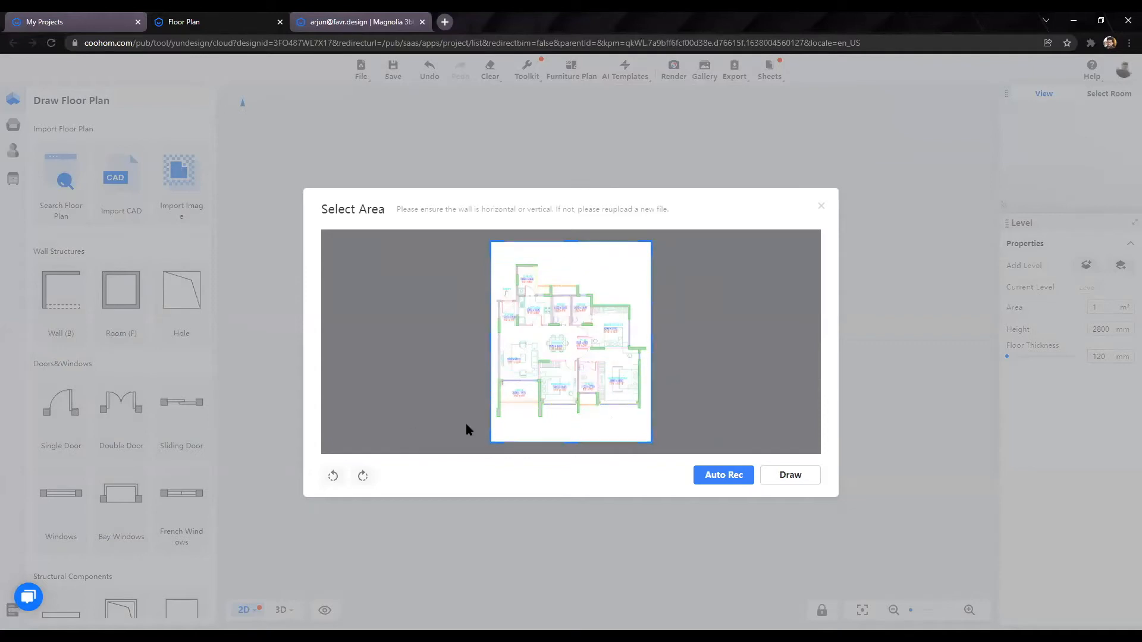
click(798, 480)
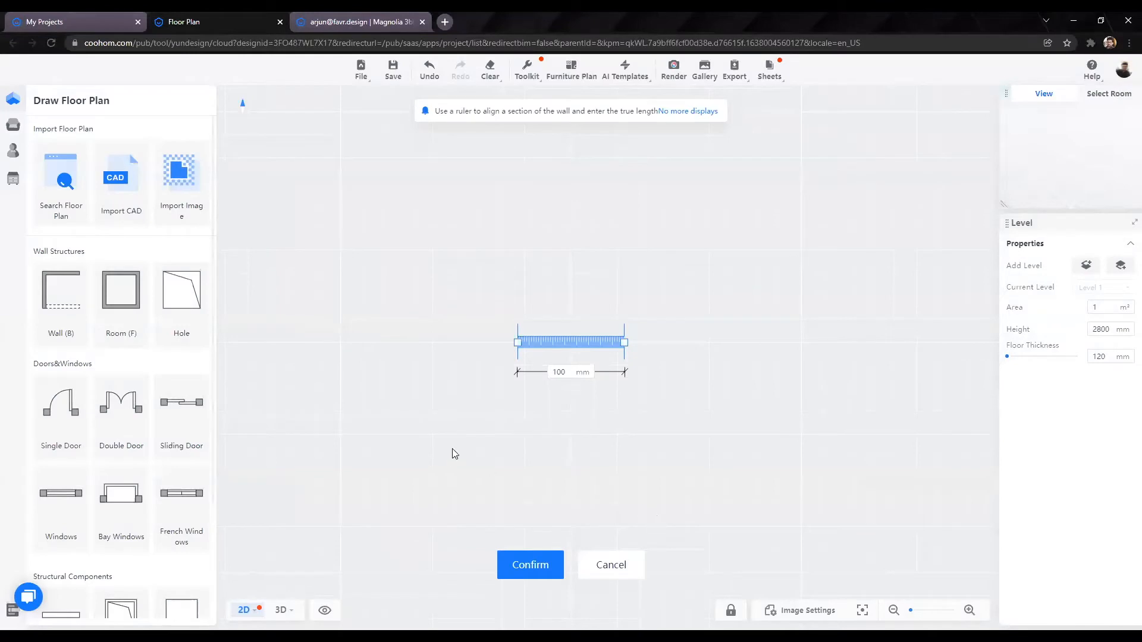
Step: Examine the room layout and printed dimensions in the imported plan image alongside the scale ruler
scroll(630, 286, up, 5)
scroll(630, 285, up, 2)
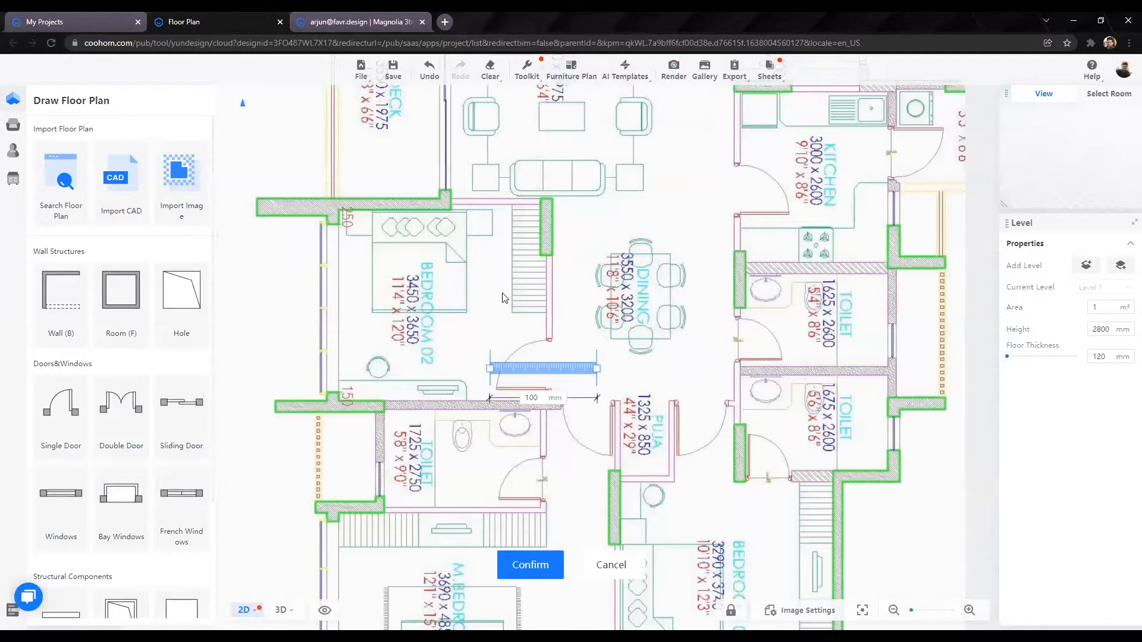
scroll(503, 297, down, 1)
scroll(637, 280, down, 1)
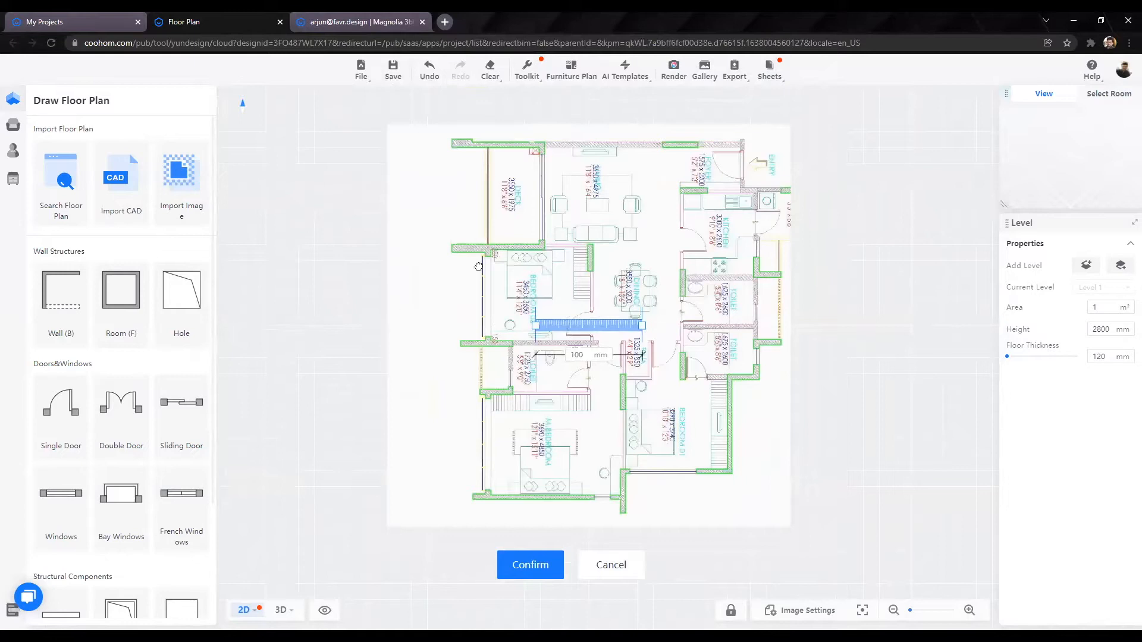
scroll(489, 317, up, 1)
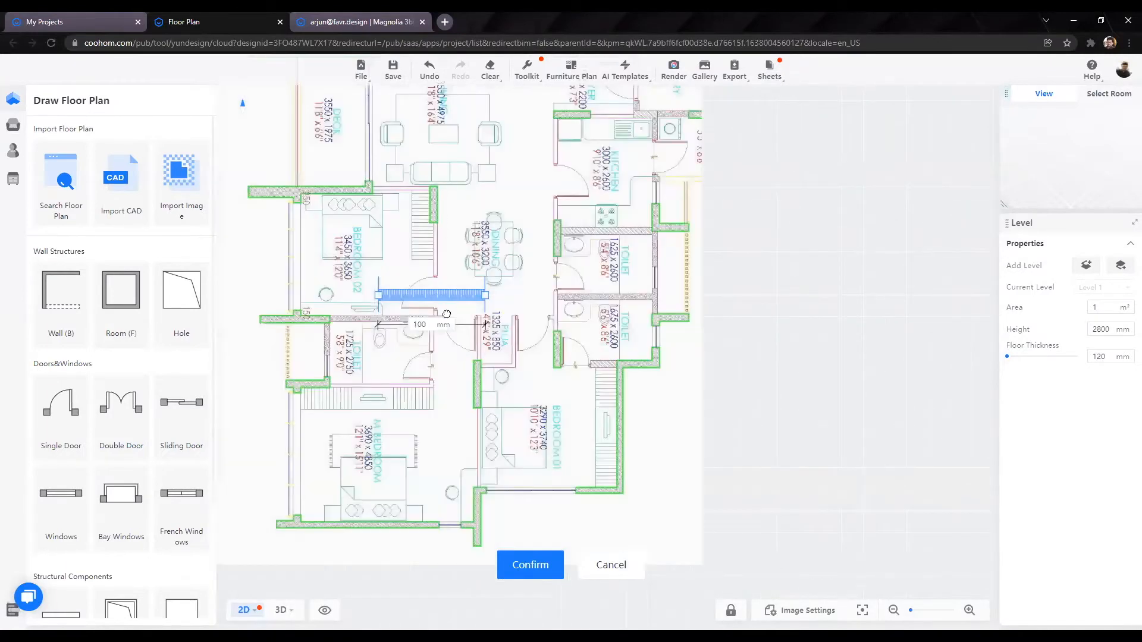
drag(434, 365, 501, 343)
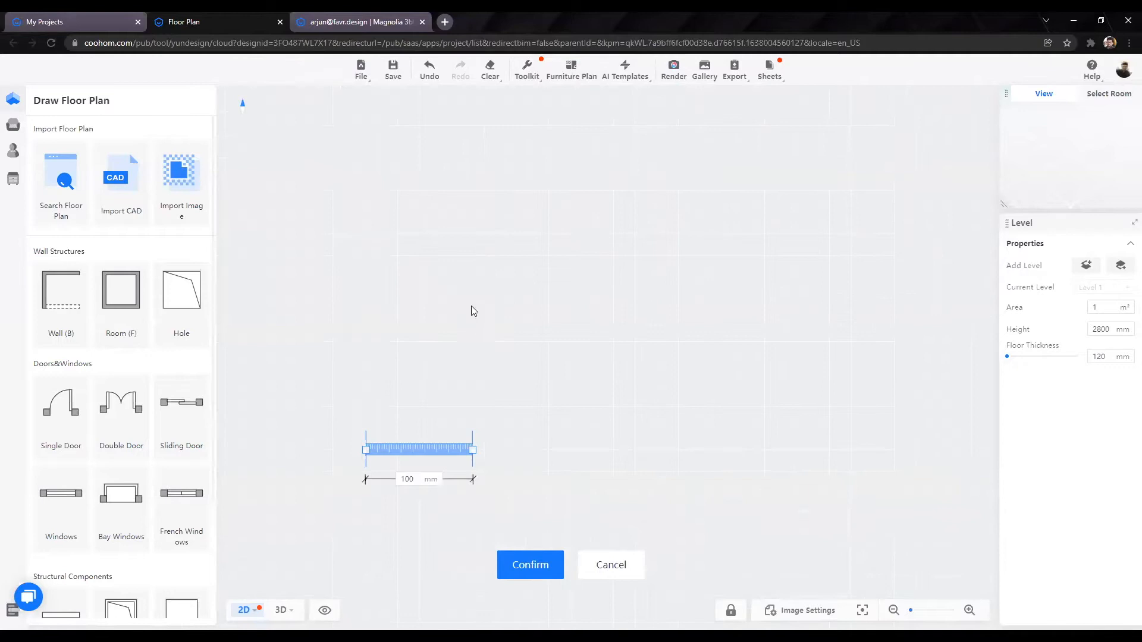
drag(526, 305, 451, 321)
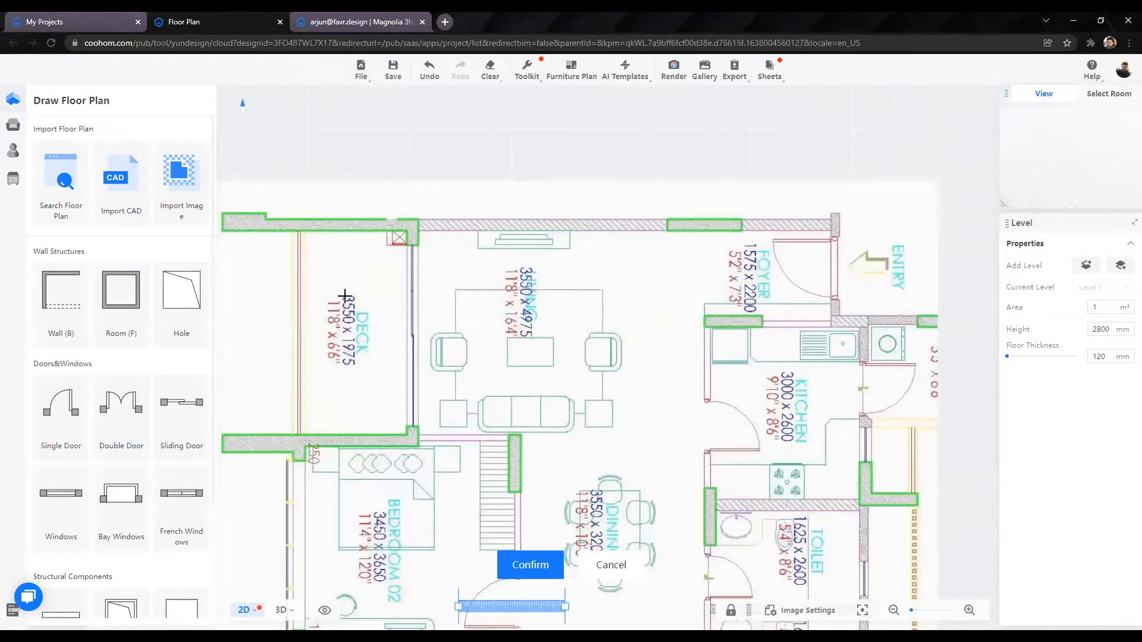
Step: Trace the closed outline of the M. Bedroom, including its entrance passage, with 240 mm thick walls over the plan image
click(83, 290)
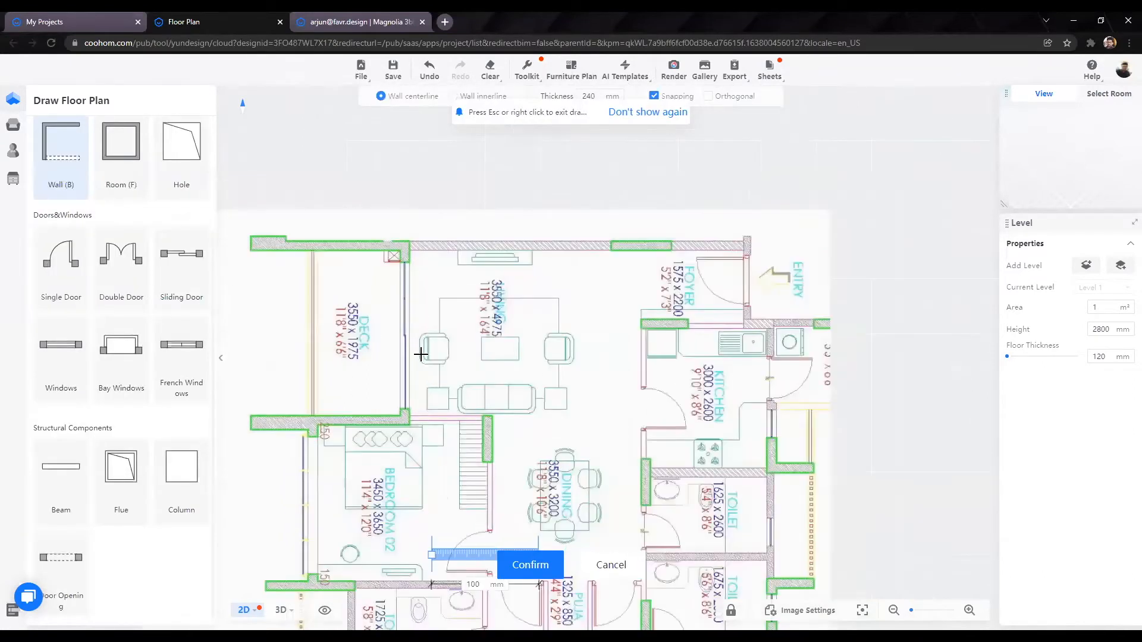
scroll(413, 423, up, 2)
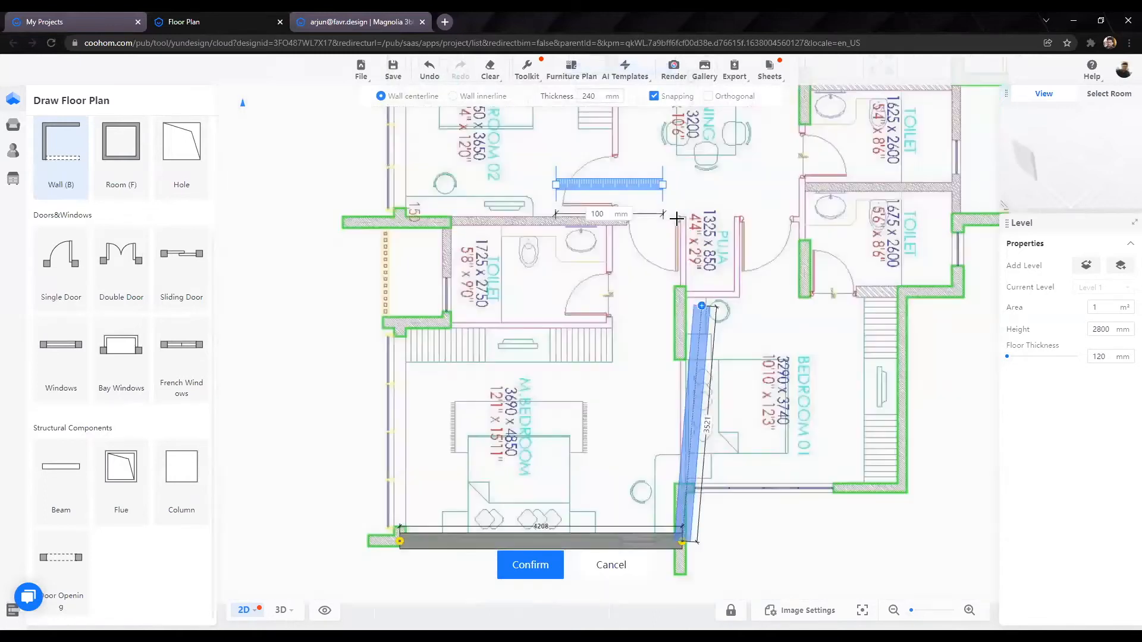
click(678, 219)
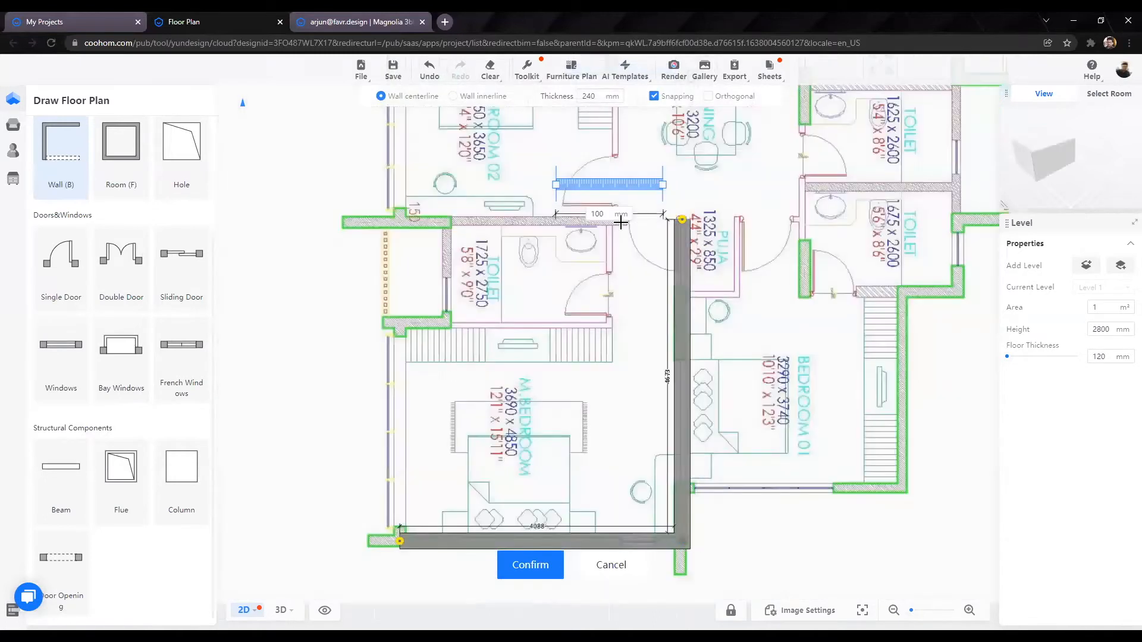
click(609, 222)
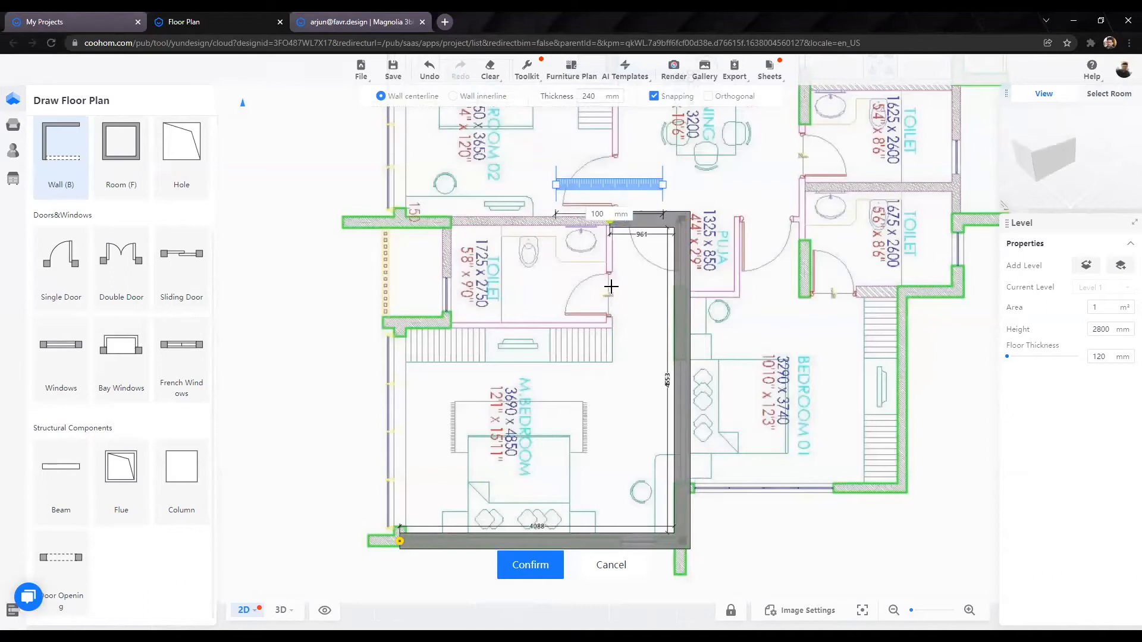
click(610, 325)
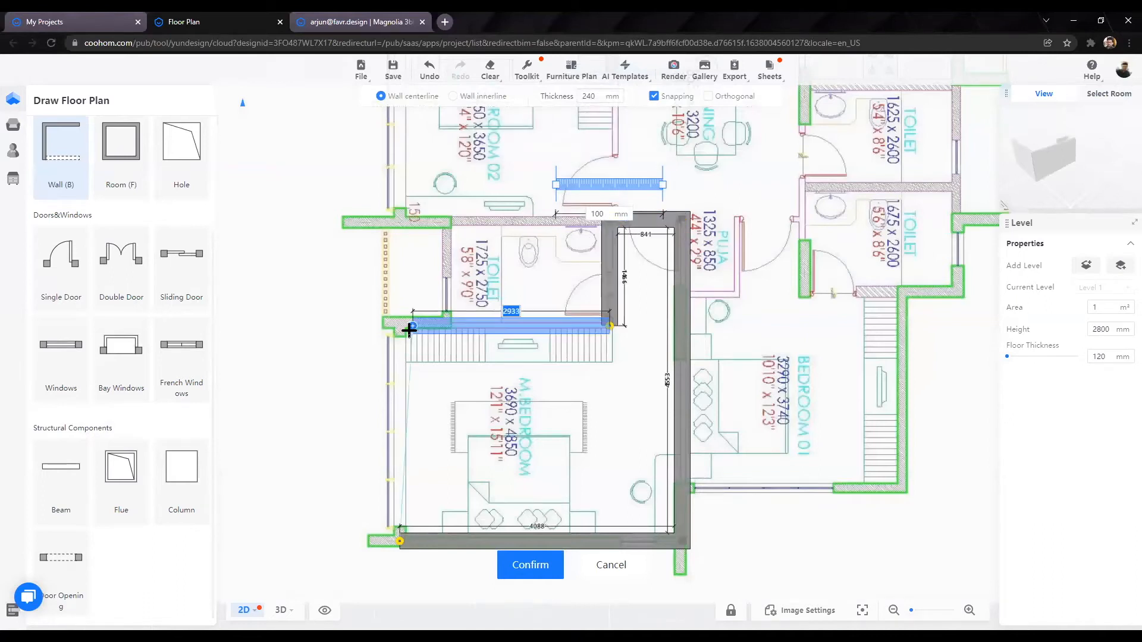
click(400, 326)
click(401, 539)
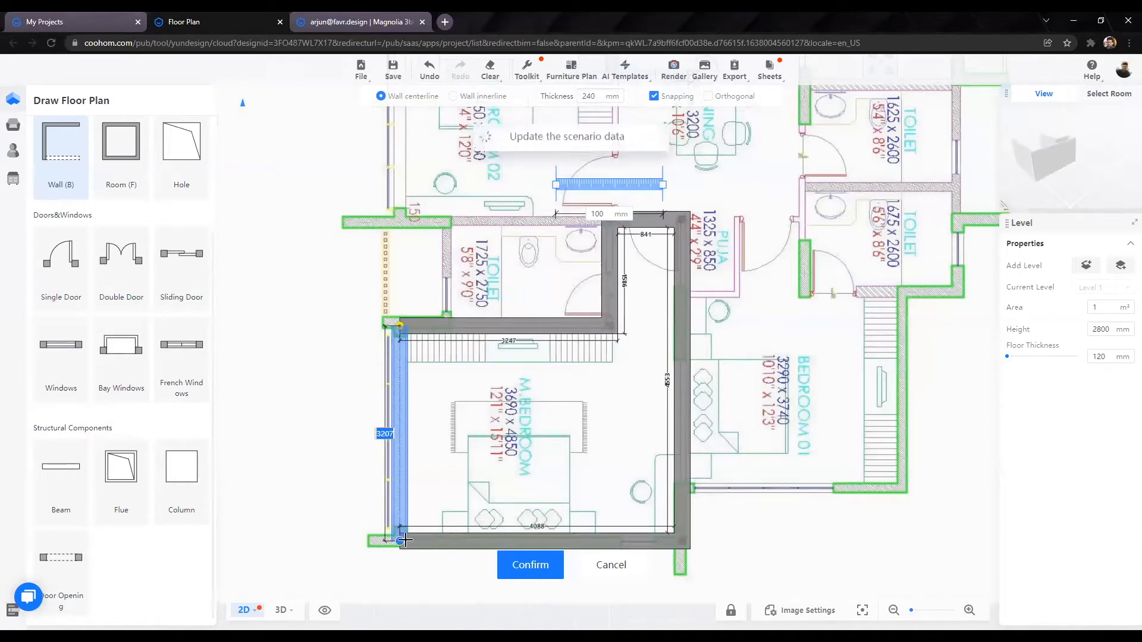
key(Escape)
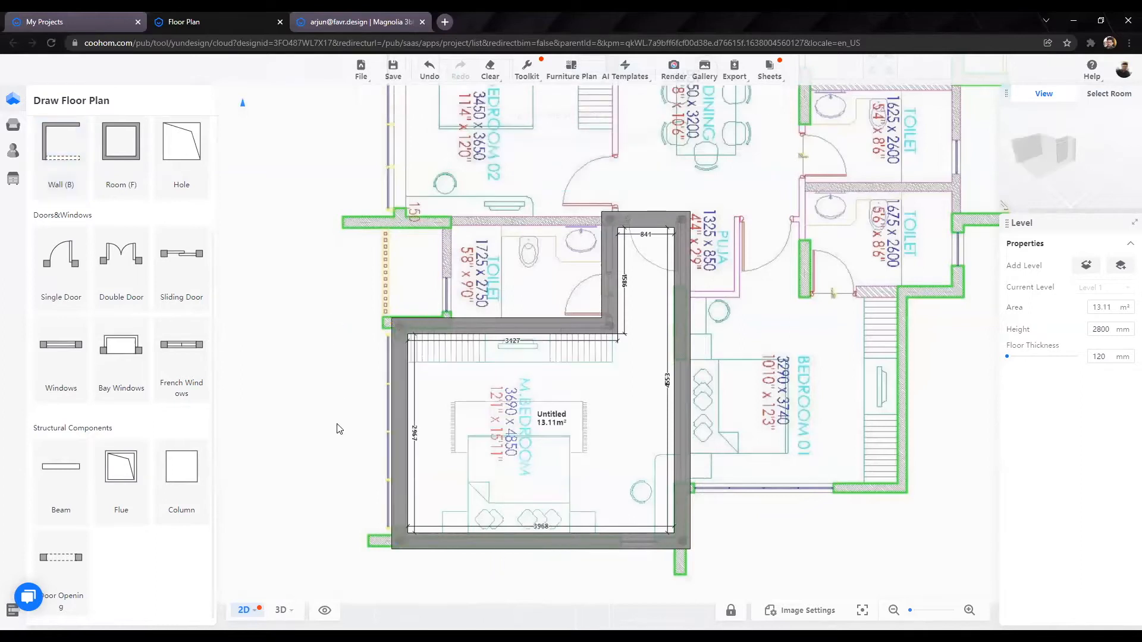
Step: Check the traced M. Bedroom against the plan image and save the project
scroll(283, 287, up, 4)
scroll(567, 388, down, 3)
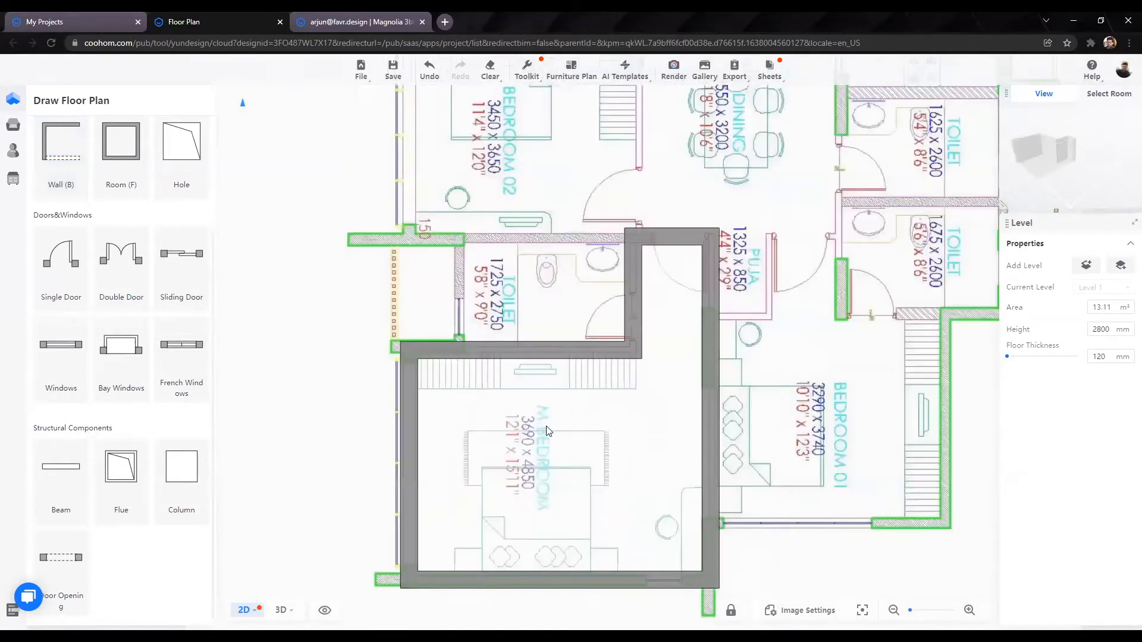
scroll(546, 428, down, 2)
scroll(537, 488, up, 2)
scroll(504, 362, down, 3)
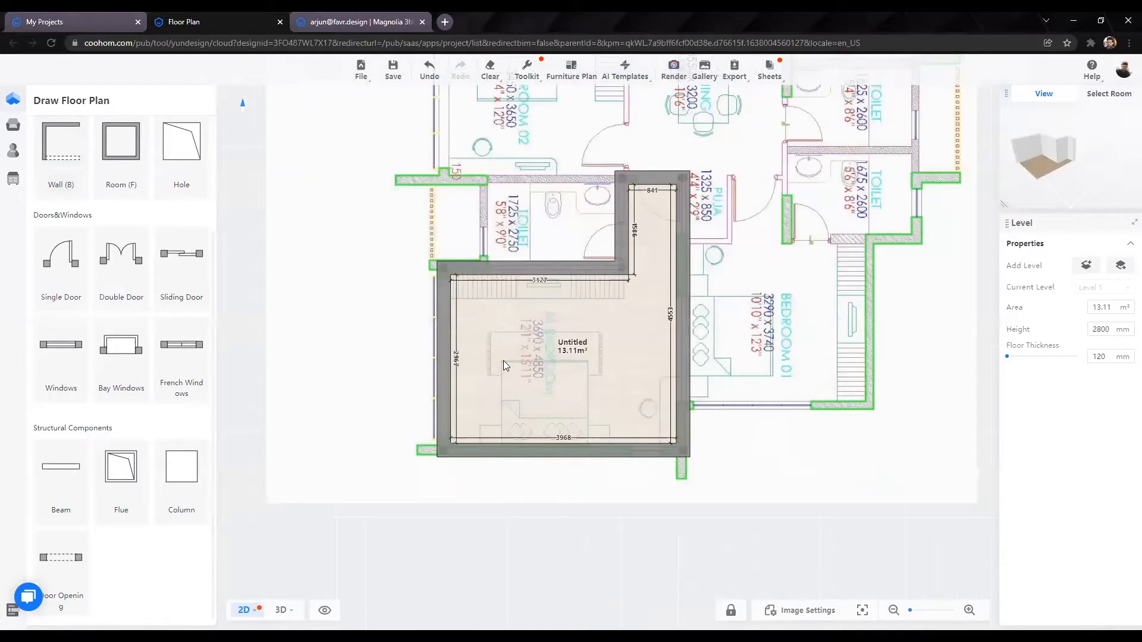
scroll(442, 320, up, 3)
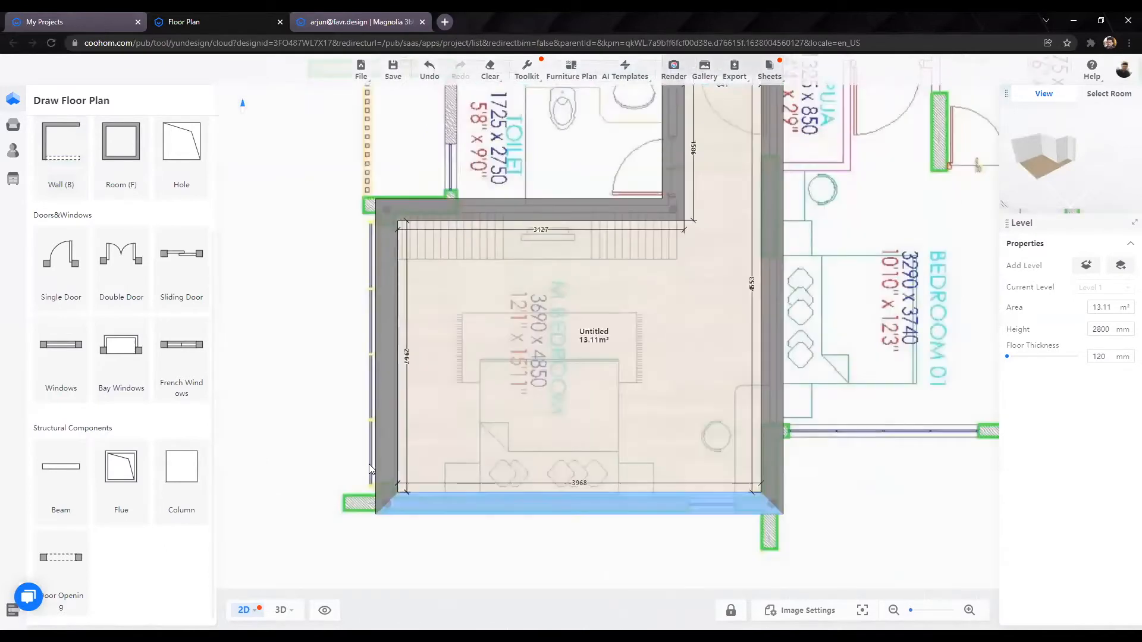
key(ctrl+s)
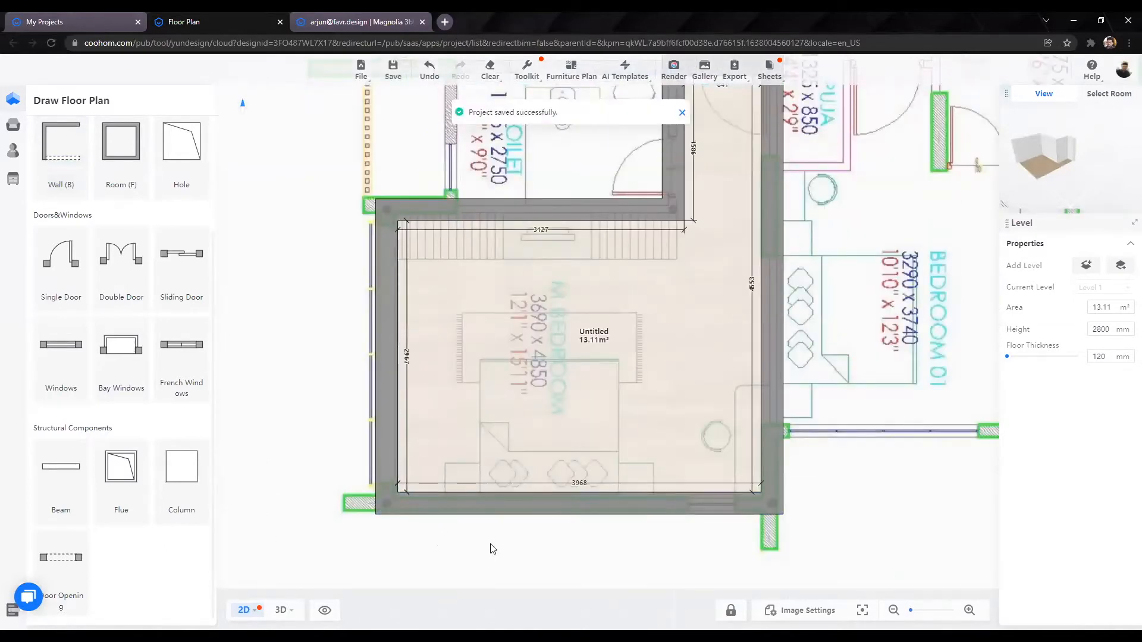
Step: Start setting the plan image's scale and move the ruler's starting end to the M. Bedroom's left inner wall face
scroll(512, 411, up, 1)
click(790, 615)
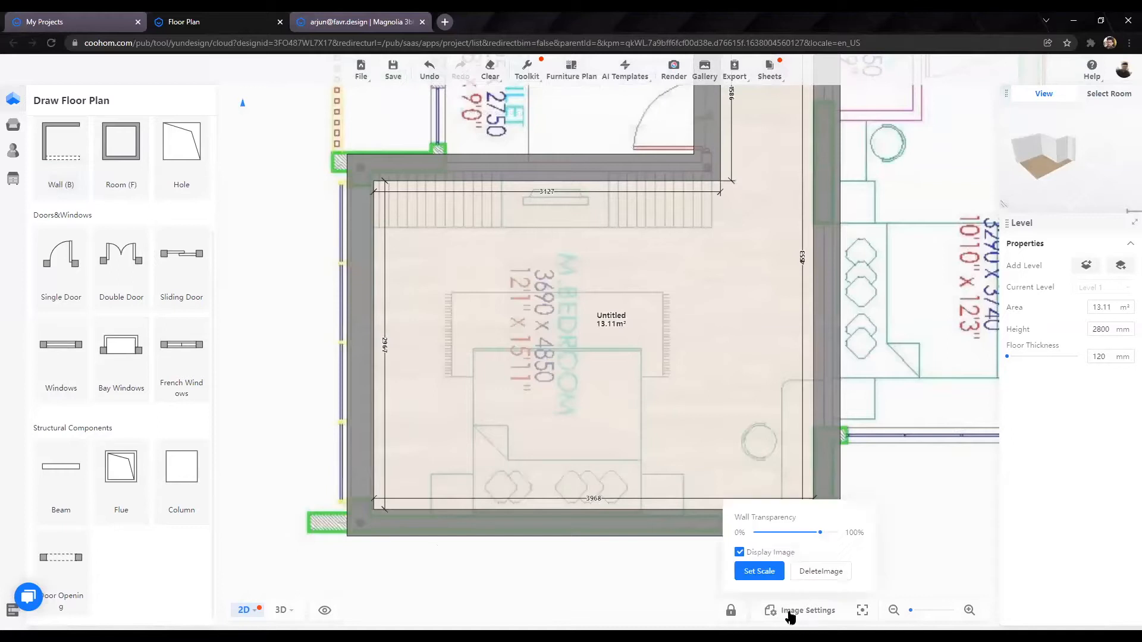
click(771, 572)
scroll(583, 367, down, 1)
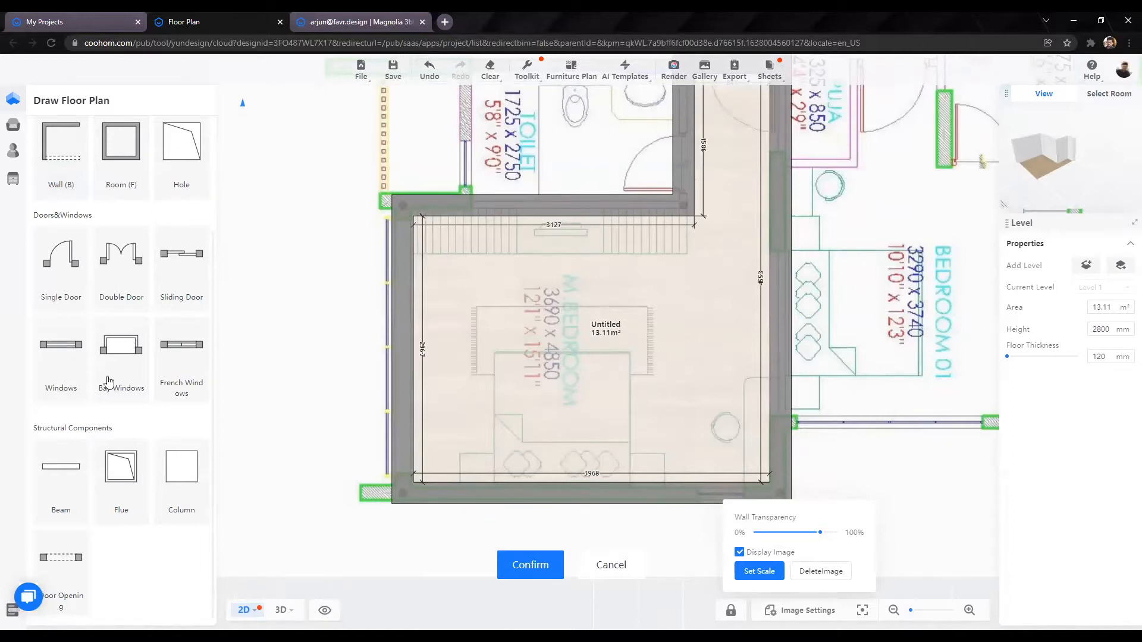
scroll(556, 474, down, 1)
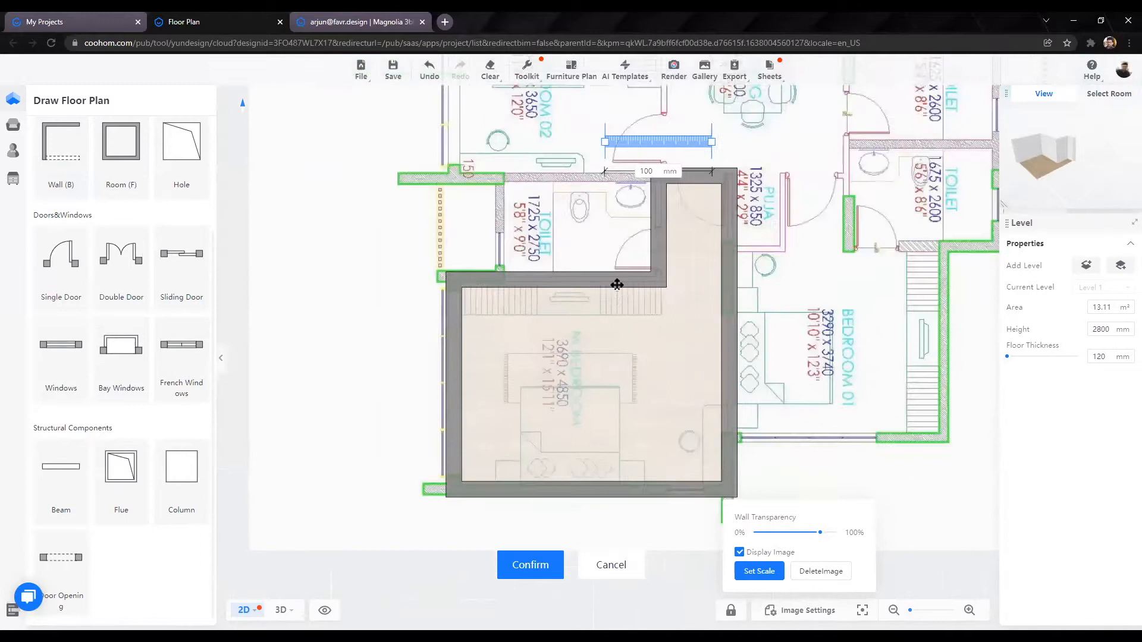
scroll(615, 278, down, 1)
drag(616, 278, 581, 442)
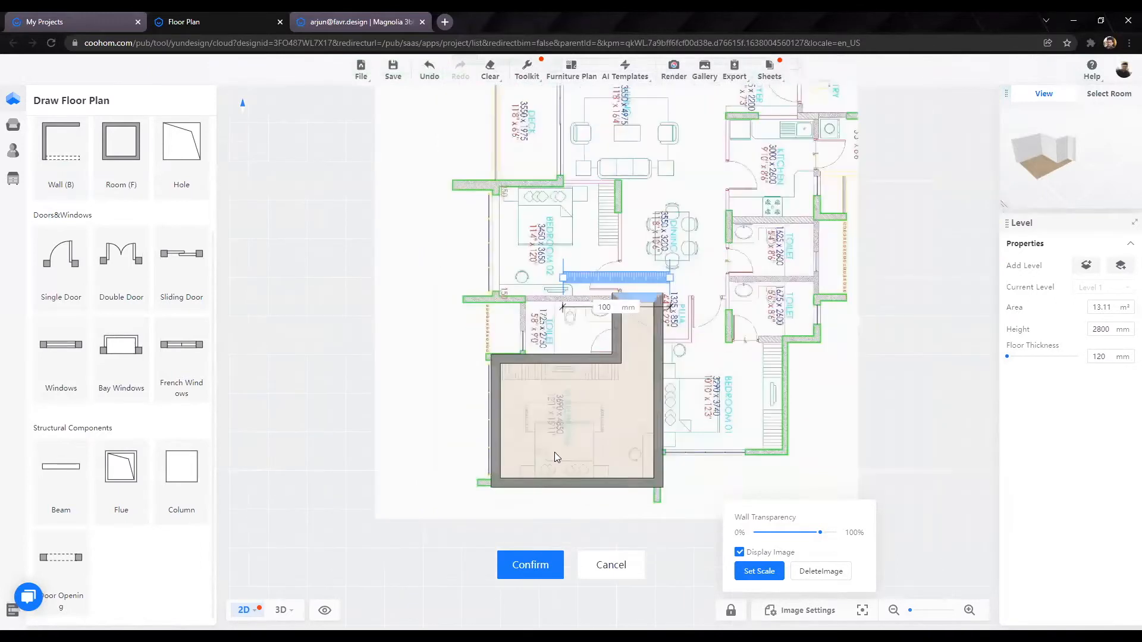
scroll(556, 449, up, 4)
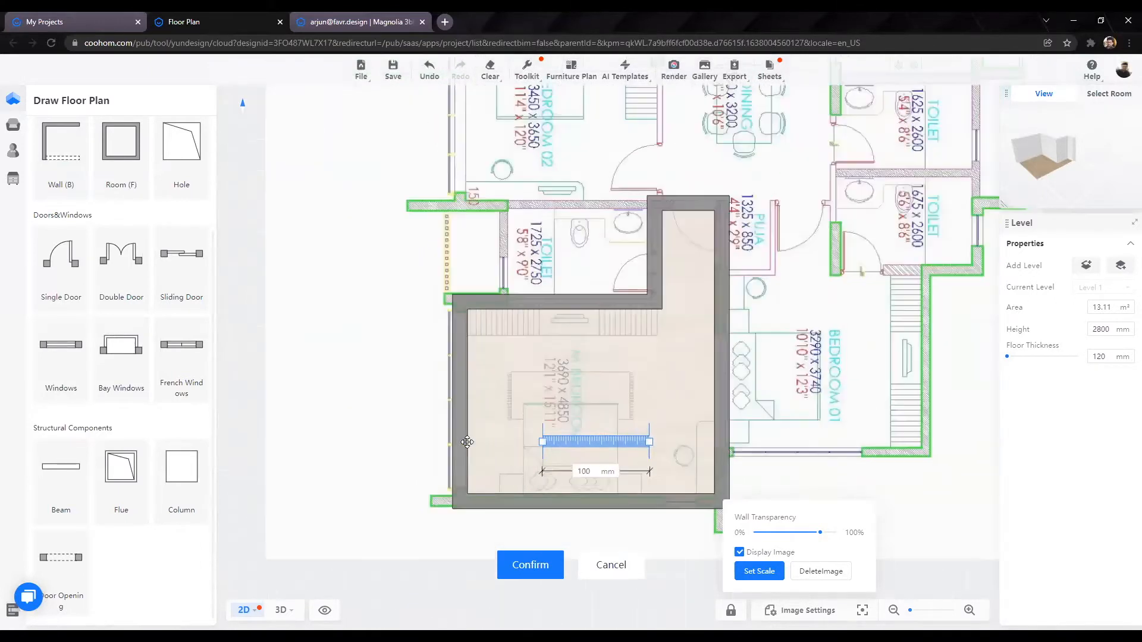
scroll(501, 444, up, 1)
drag(583, 435, 432, 444)
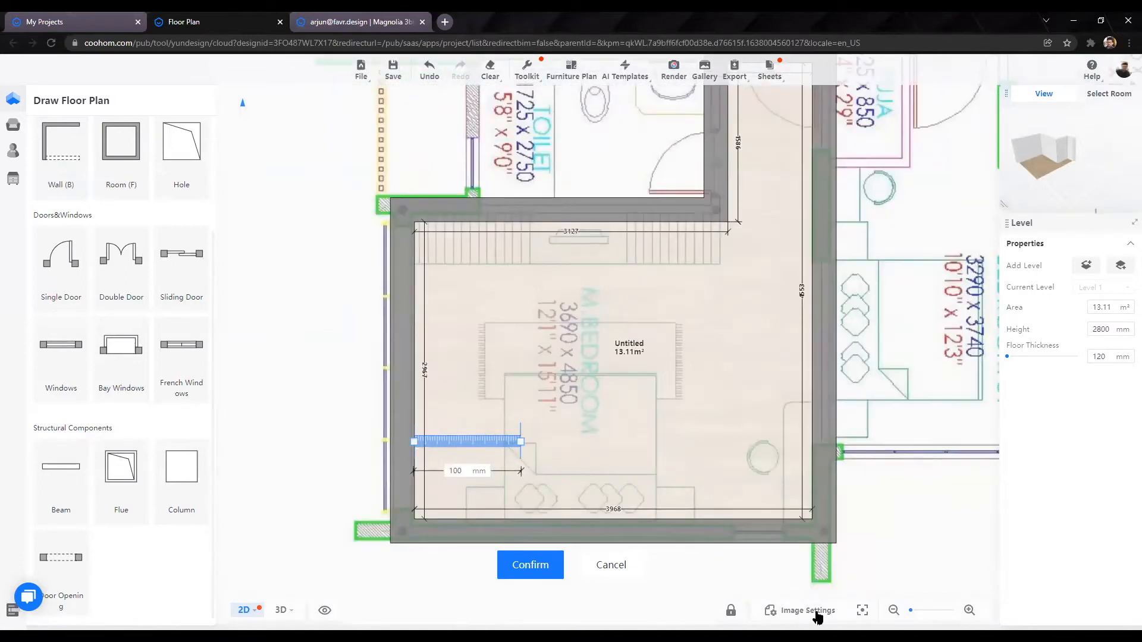
Step: Stretch the scale ruler across the M. Bedroom to its right inner wall face and set that distance to 4800 mm
scroll(872, 613, down, 4)
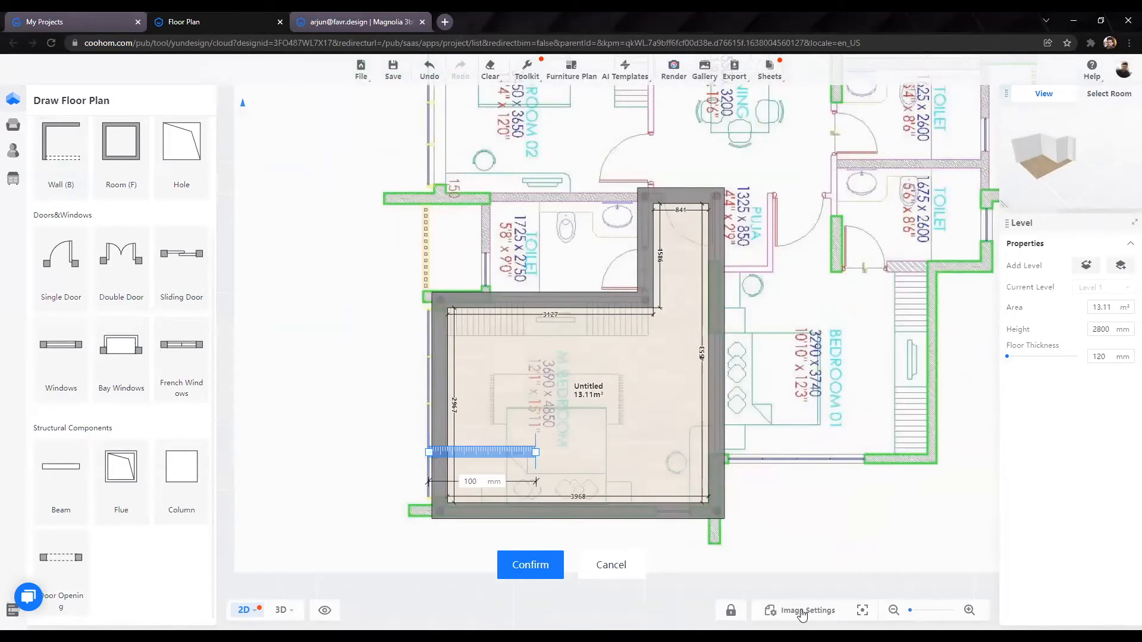
scroll(476, 451, up, 2)
drag(482, 439, 779, 441)
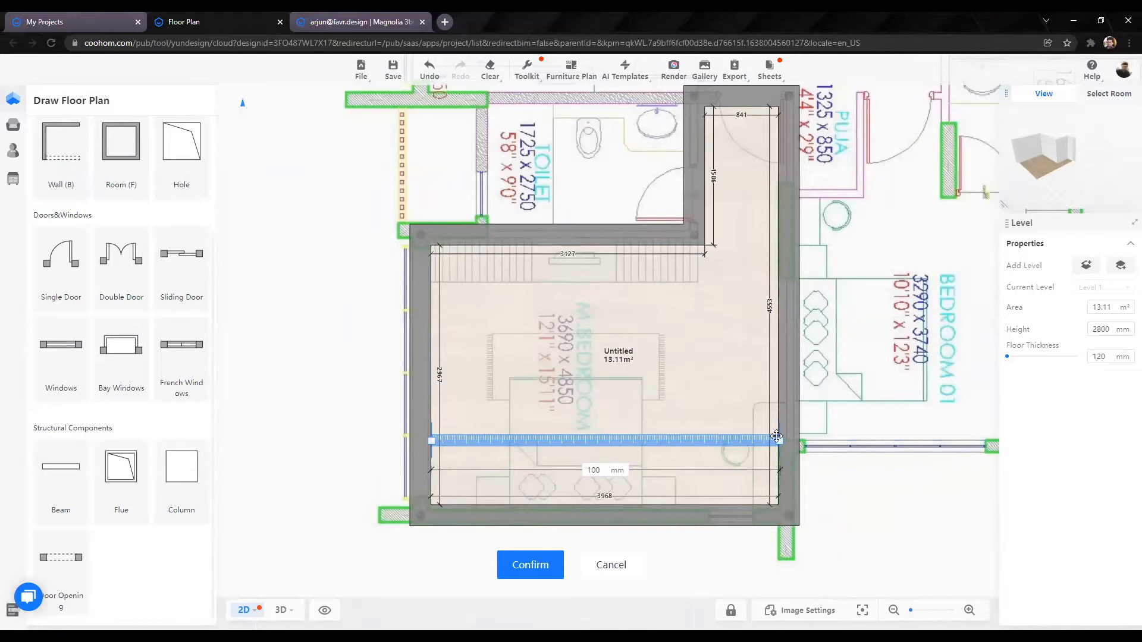
click(583, 470)
text(4800)
key(Return)
Step: Check the rescaled M. Bedroom walls against the plan image and view the room in 3D
scroll(296, 474, down, 2)
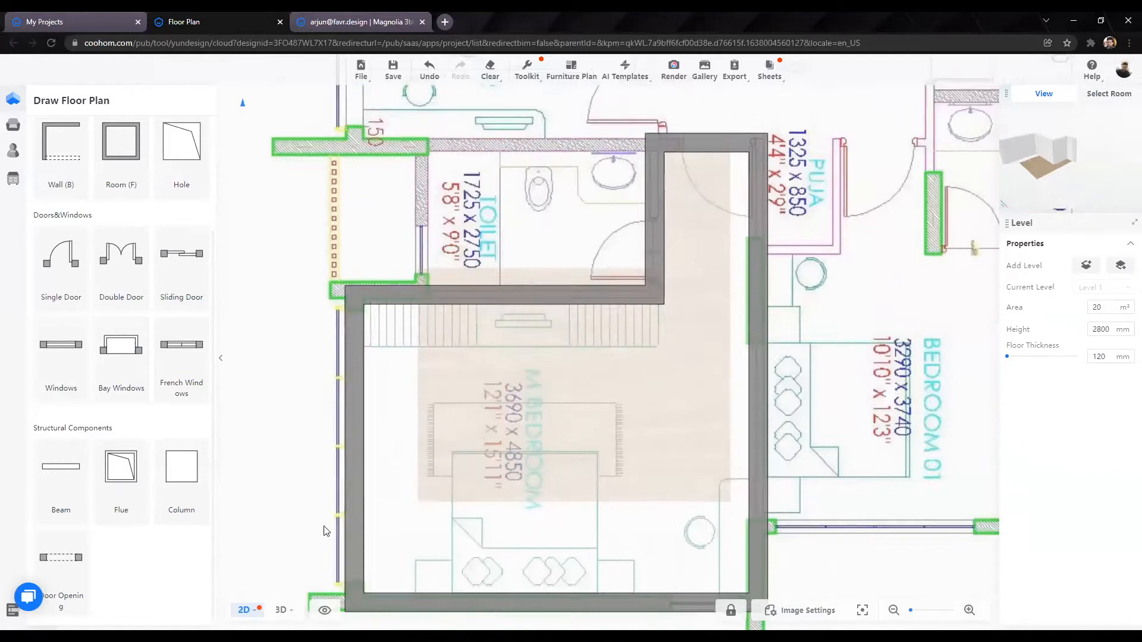
scroll(449, 512, up, 3)
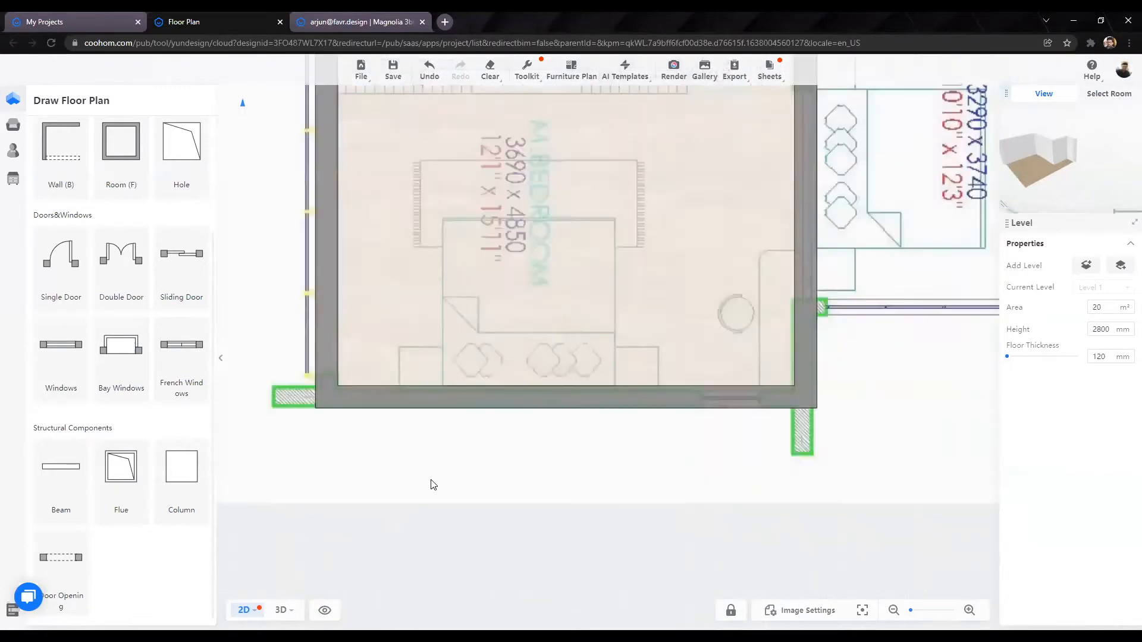
scroll(551, 462, down, 3)
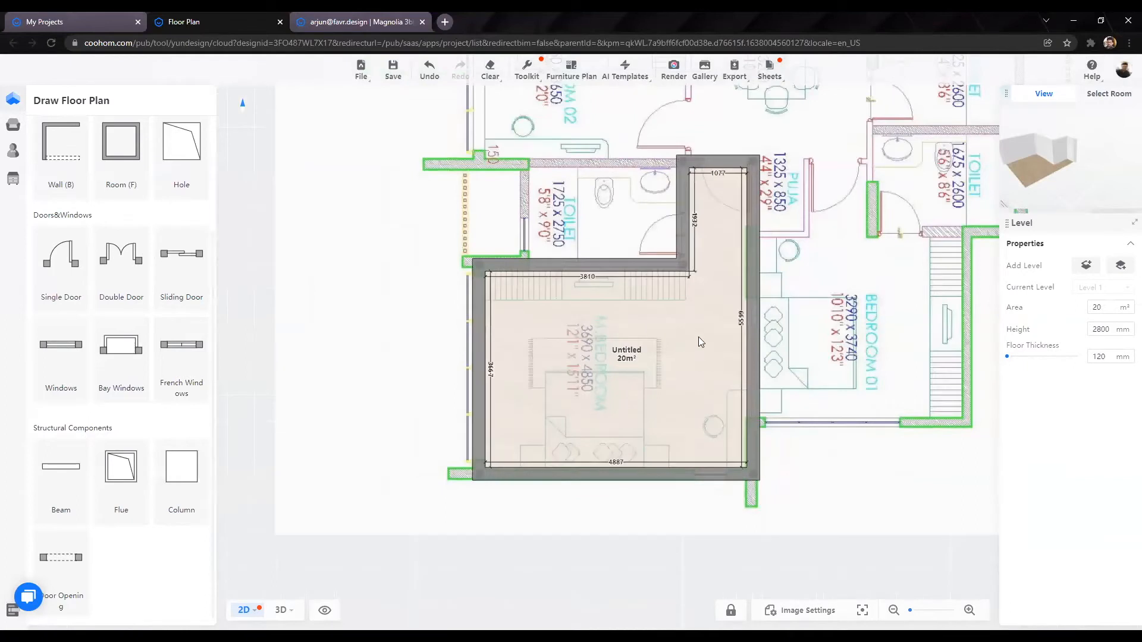
drag(698, 338, 579, 424)
scroll(570, 441, down, 2)
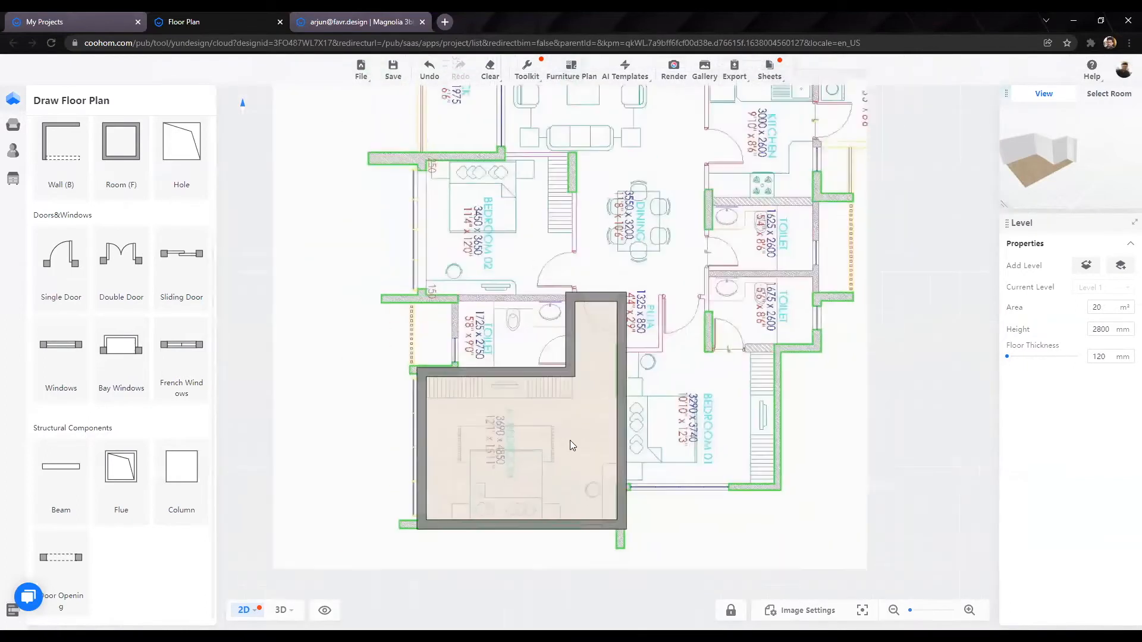
scroll(560, 487, up, 3)
click(280, 610)
drag(468, 505, 503, 432)
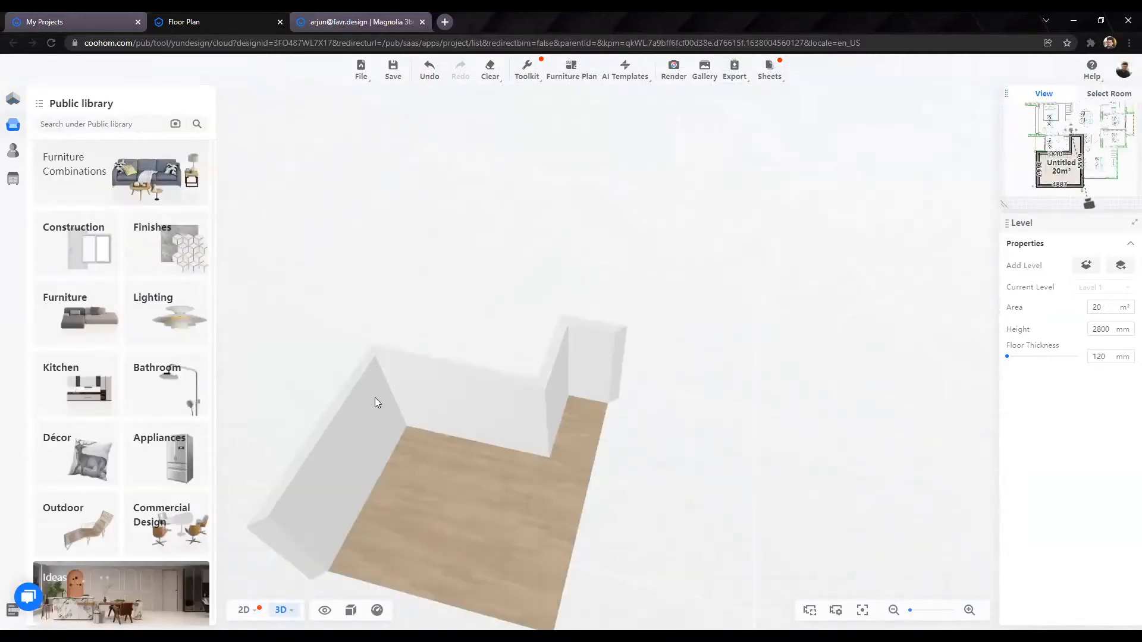
scroll(491, 411, down, 5)
drag(503, 506, 519, 470)
Step: Place a single door in the end wall of the M. Bedroom's entrance passage, matching the plan, and check it in 3D
mouse_move(12, 129)
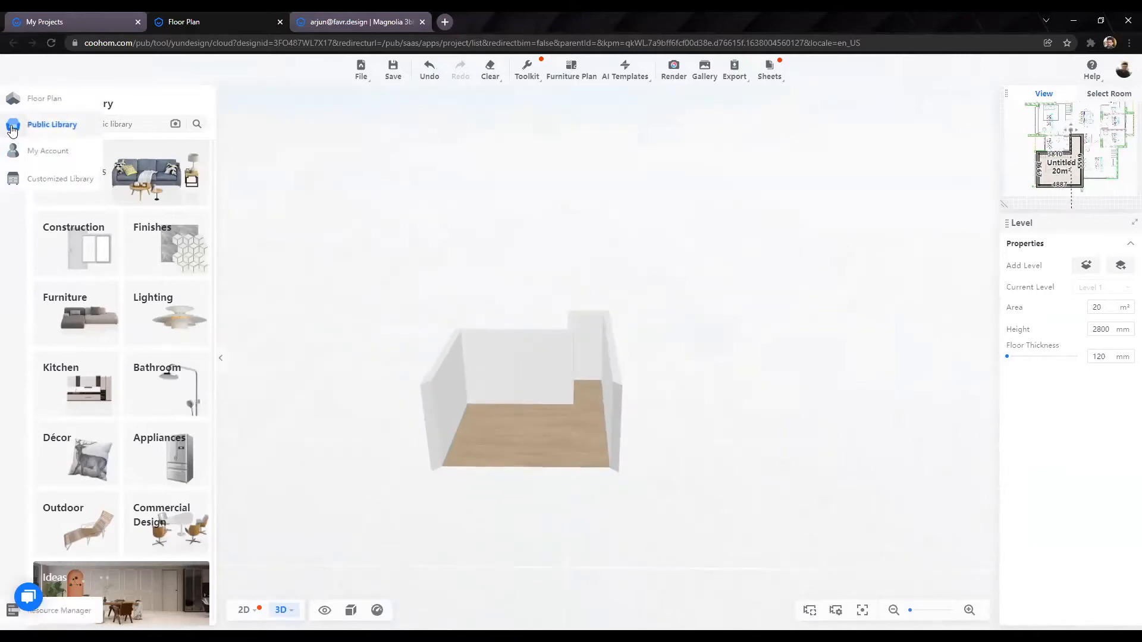
click(75, 254)
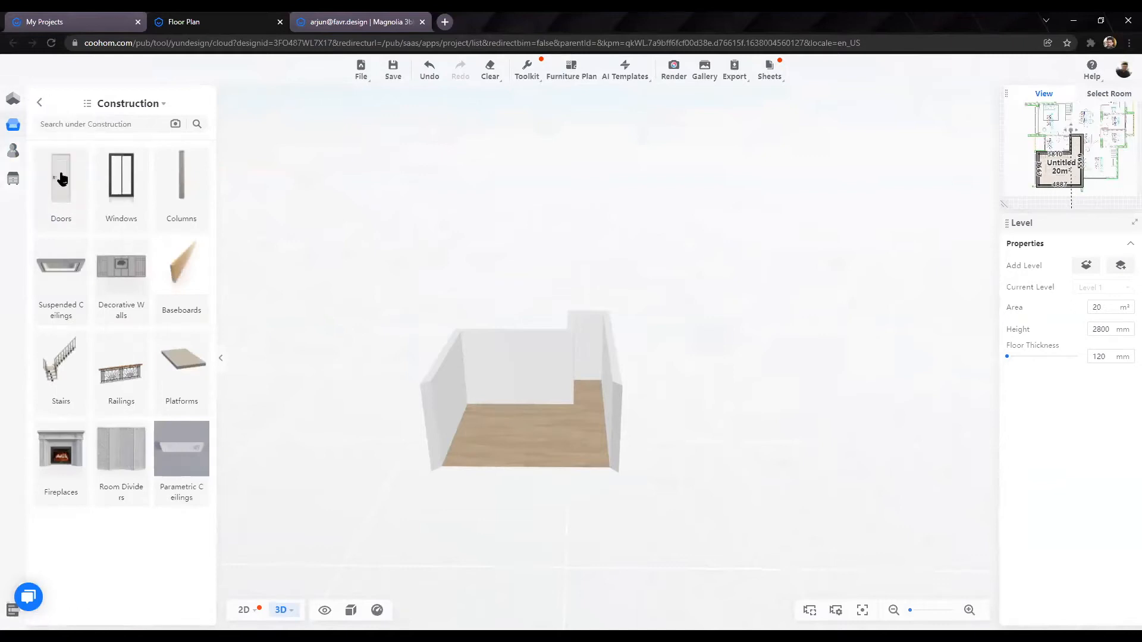
click(9, 99)
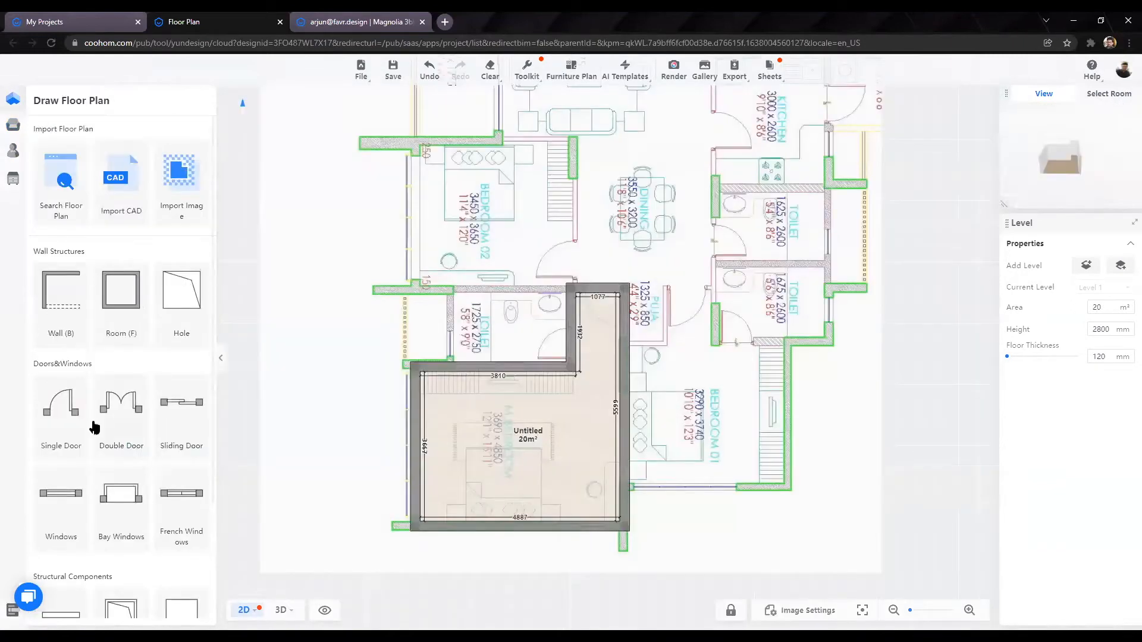
scroll(548, 446, up, 4)
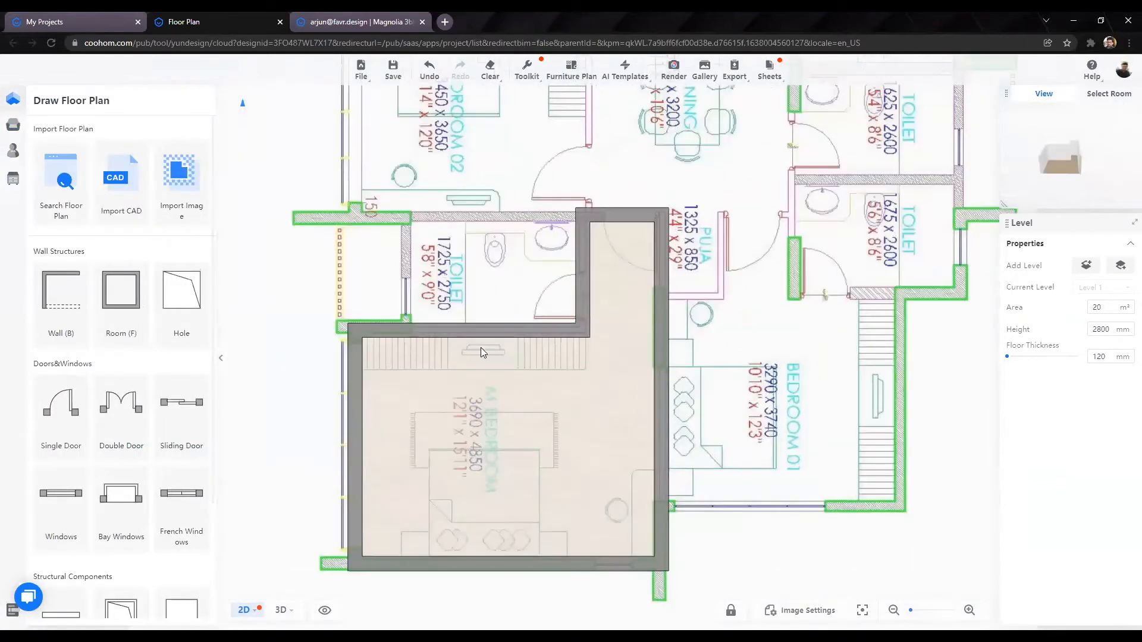
drag(654, 92, 517, 190)
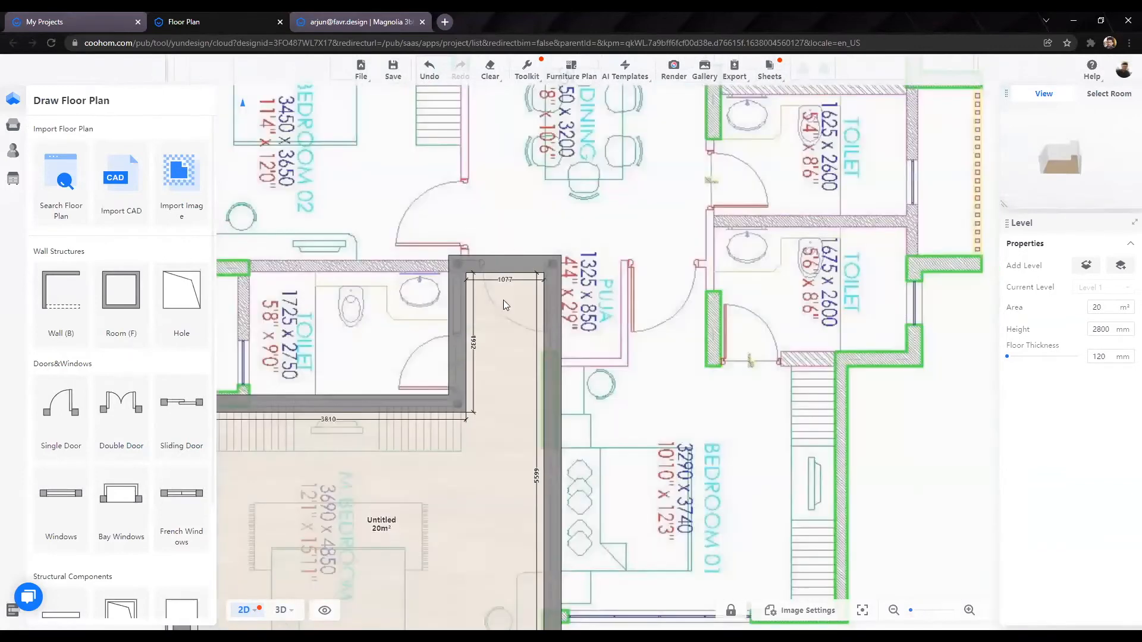
scroll(483, 345, up, 4)
click(527, 185)
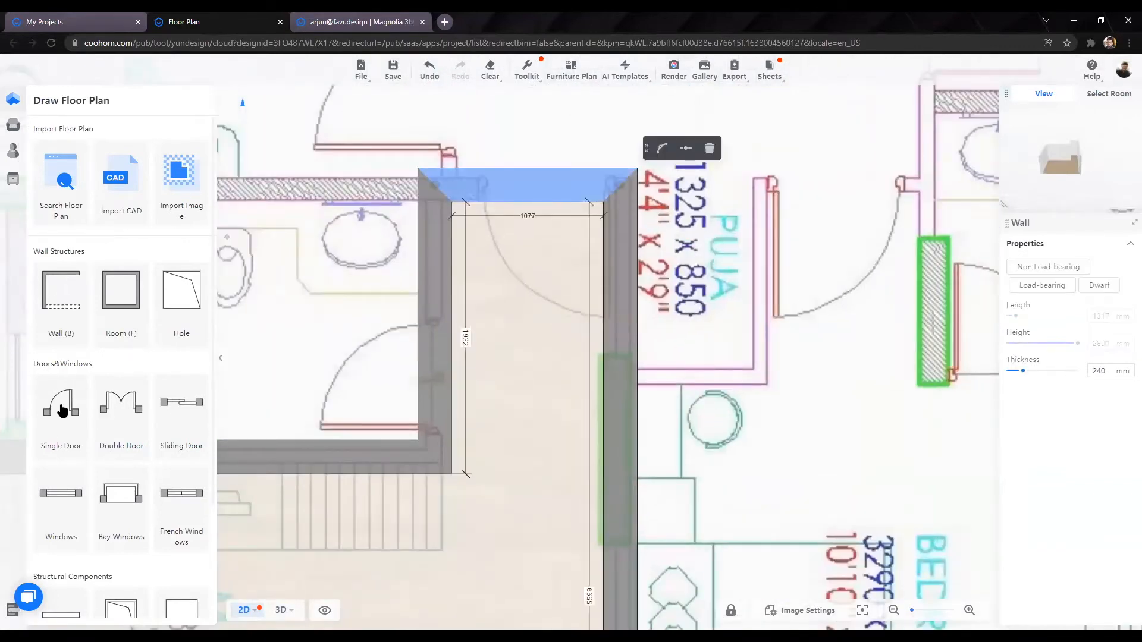
click(60, 405)
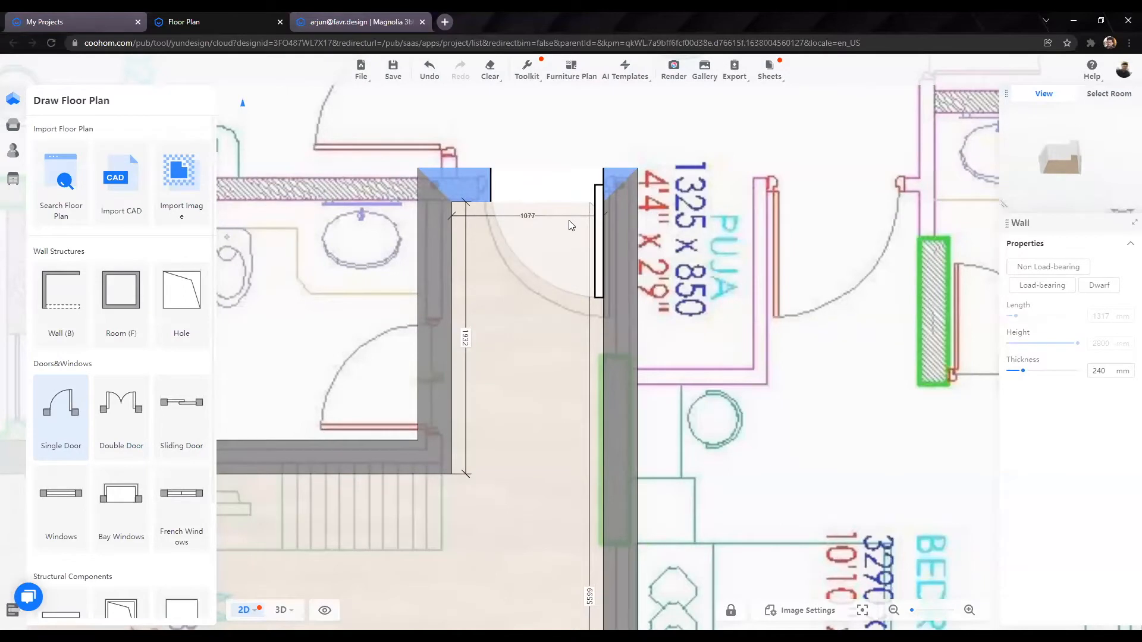
click(566, 250)
click(280, 609)
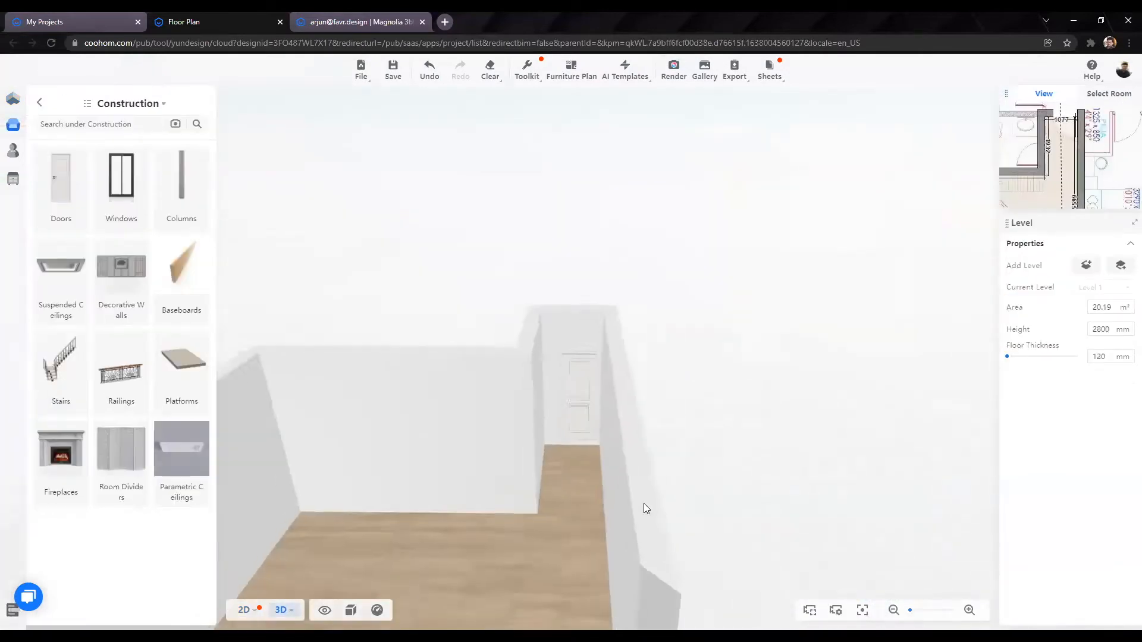
click(590, 456)
drag(821, 429, 476, 535)
Step: Place a window in the M. Bedroom's bottom wall over the plan's opening near the right corner and set its length to 600 mm
click(244, 610)
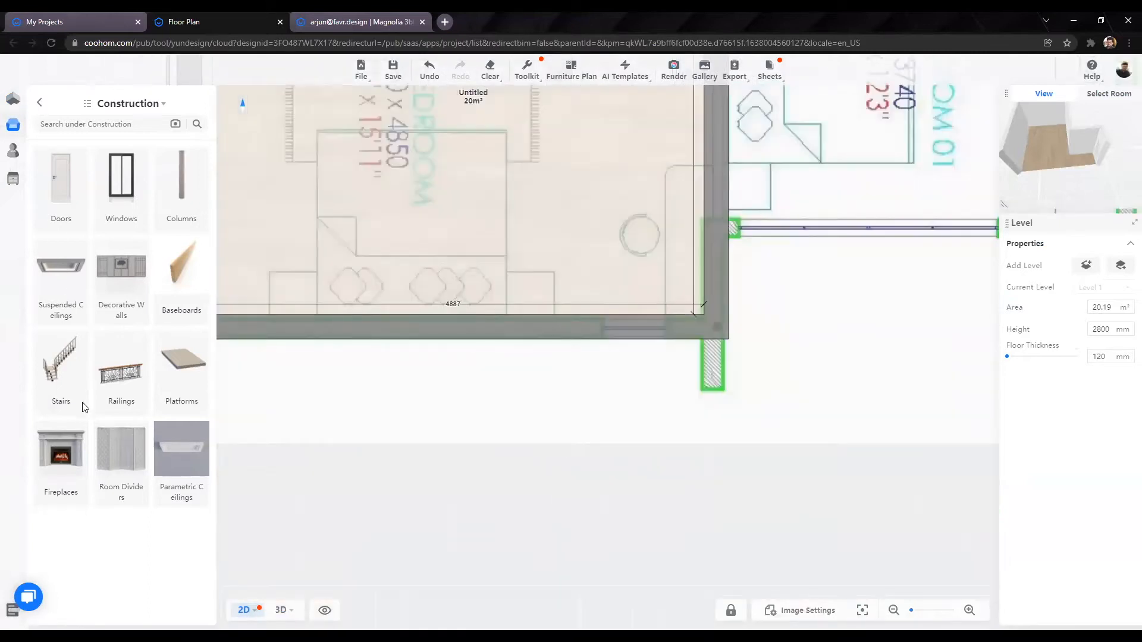
click(70, 498)
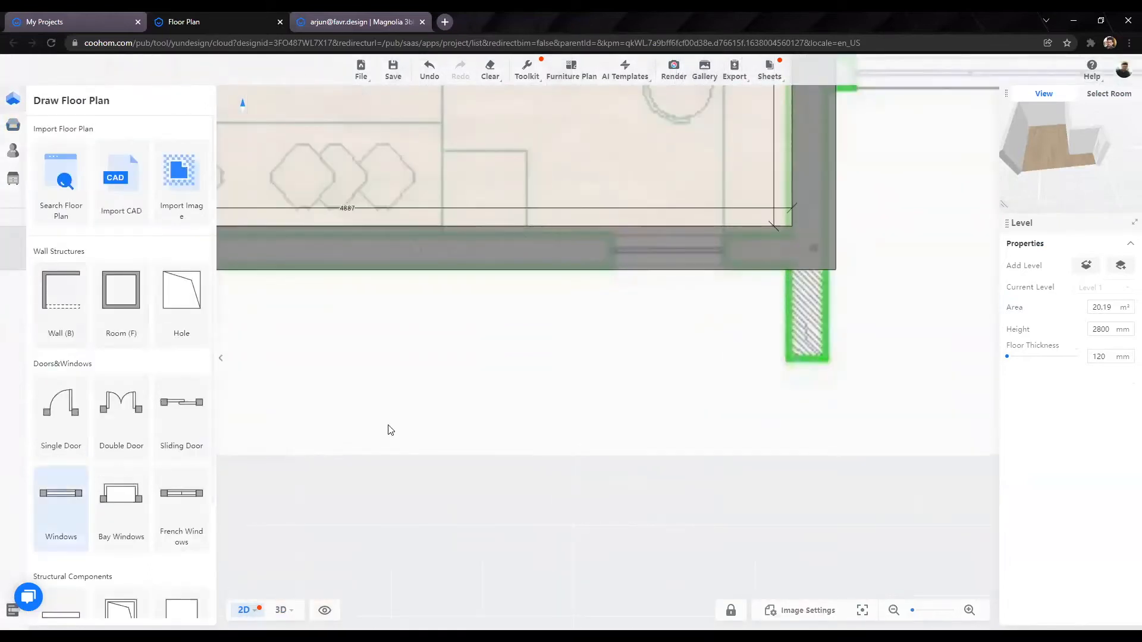
click(687, 279)
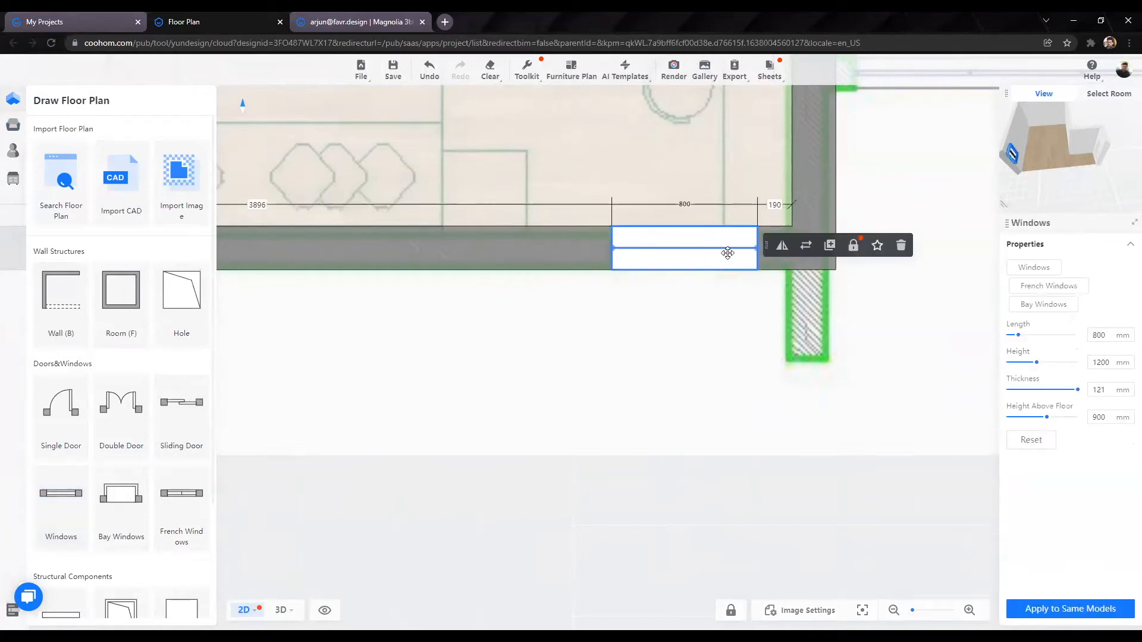
drag(758, 247, 722, 254)
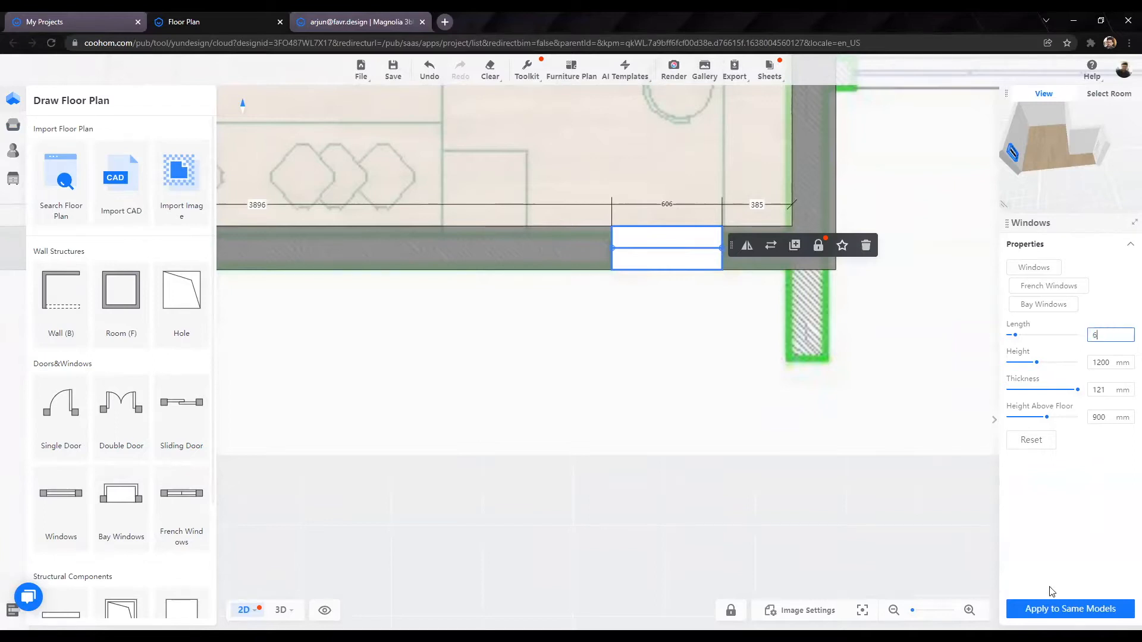
key(Return)
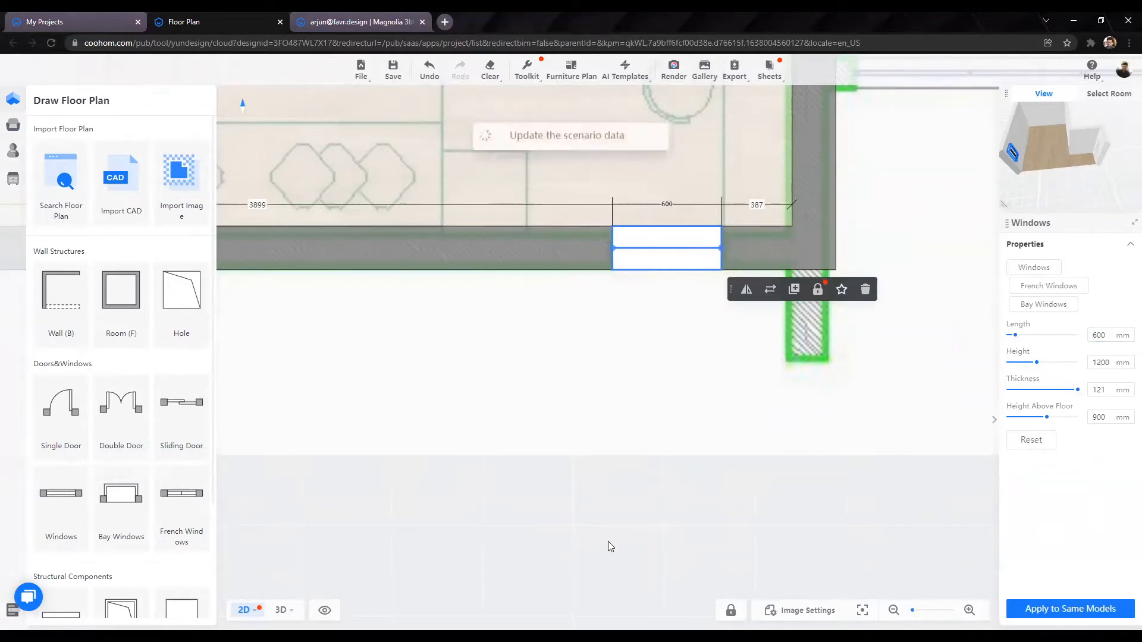
click(666, 415)
Step: Place a window in the M. Bedroom's left wall and stretch it along the wall to a length of about 2970 mm
drag(649, 387, 605, 462)
scroll(625, 358, up, 5)
scroll(500, 423, down, 5)
scroll(569, 430, down, 5)
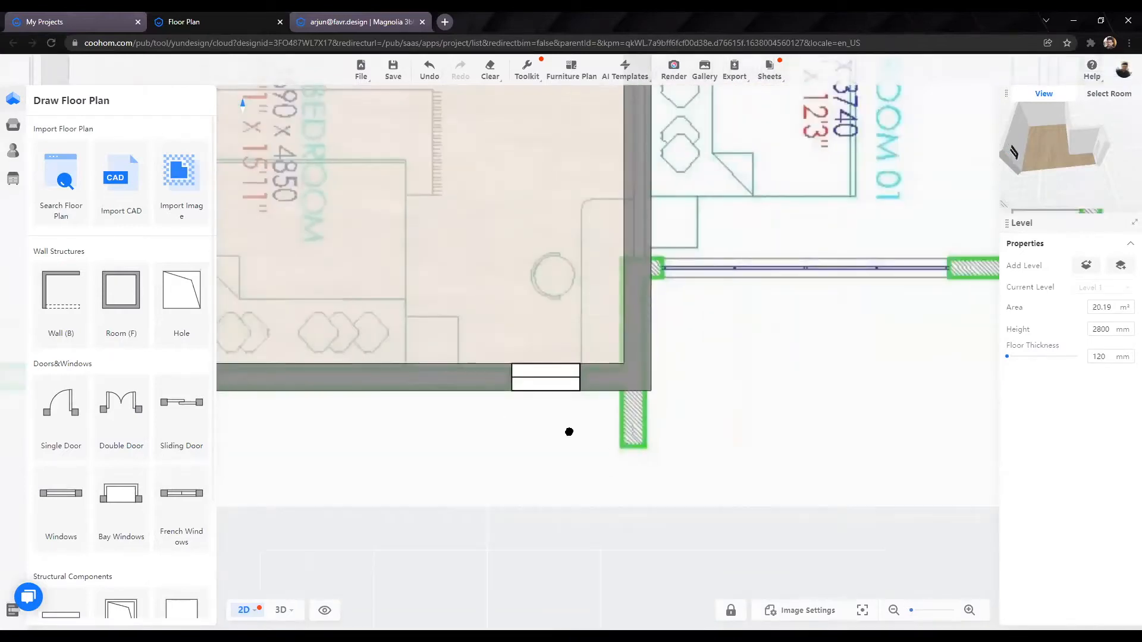
scroll(382, 309, up, 5)
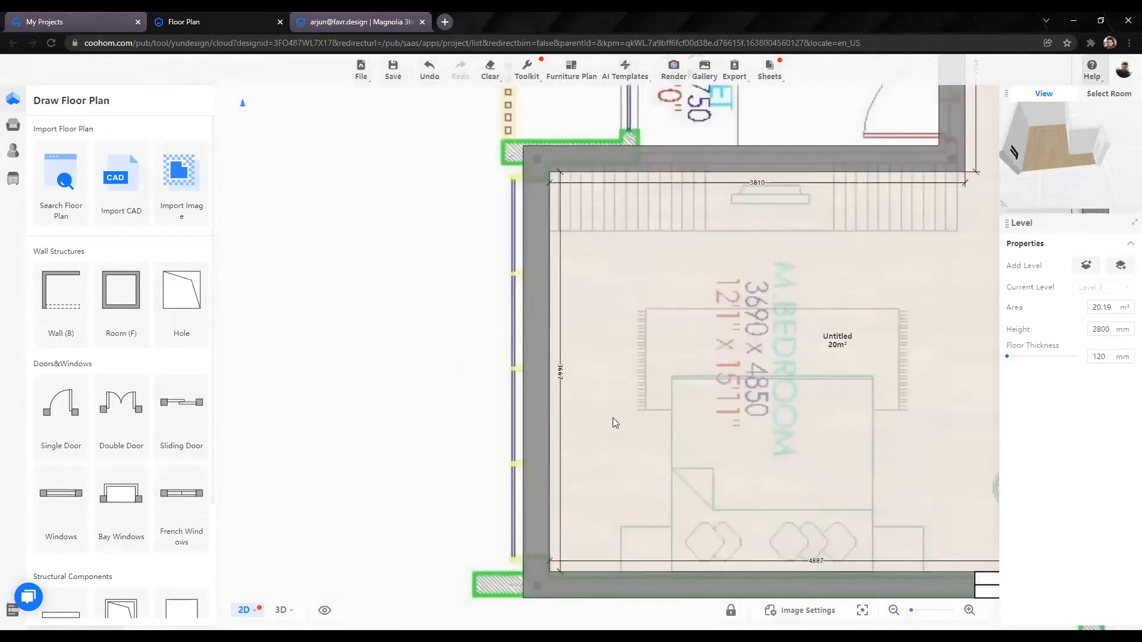
click(58, 493)
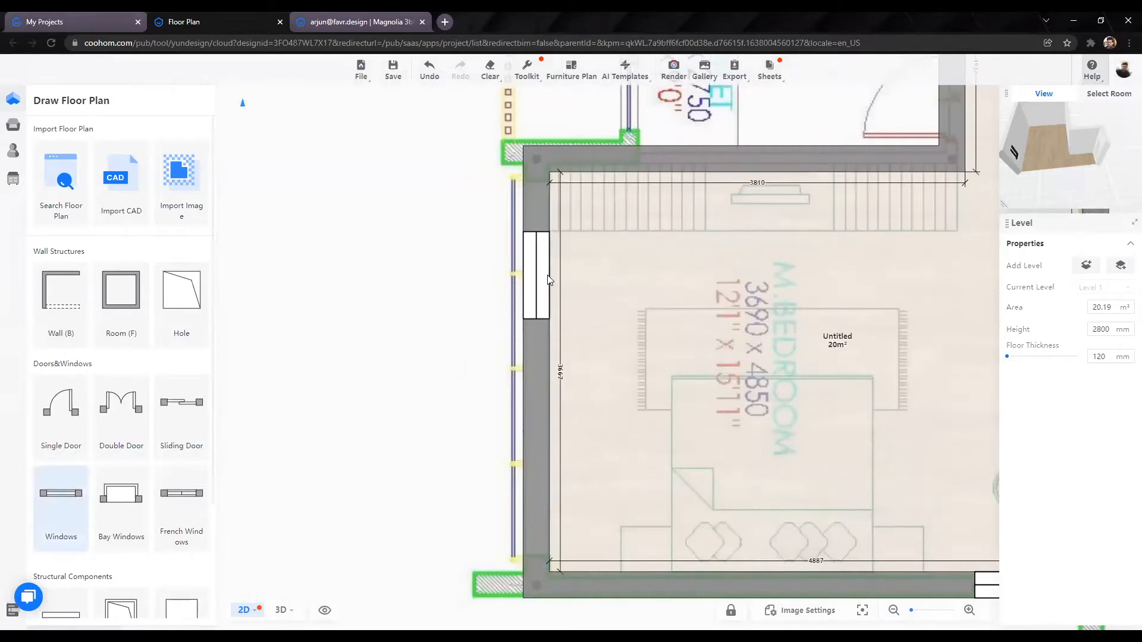
click(413, 421)
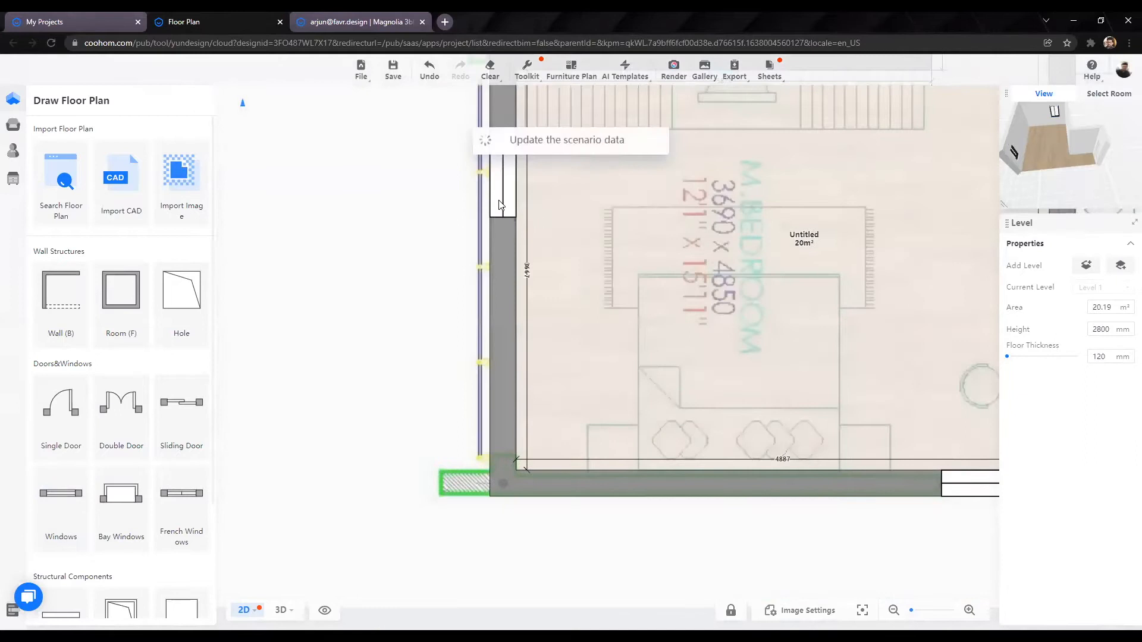
click(498, 200)
drag(498, 200, 510, 454)
click(356, 401)
Step: View the bedroom in 3D and set the wide window's height above the floor to 300 mm
scroll(355, 401, down, 5)
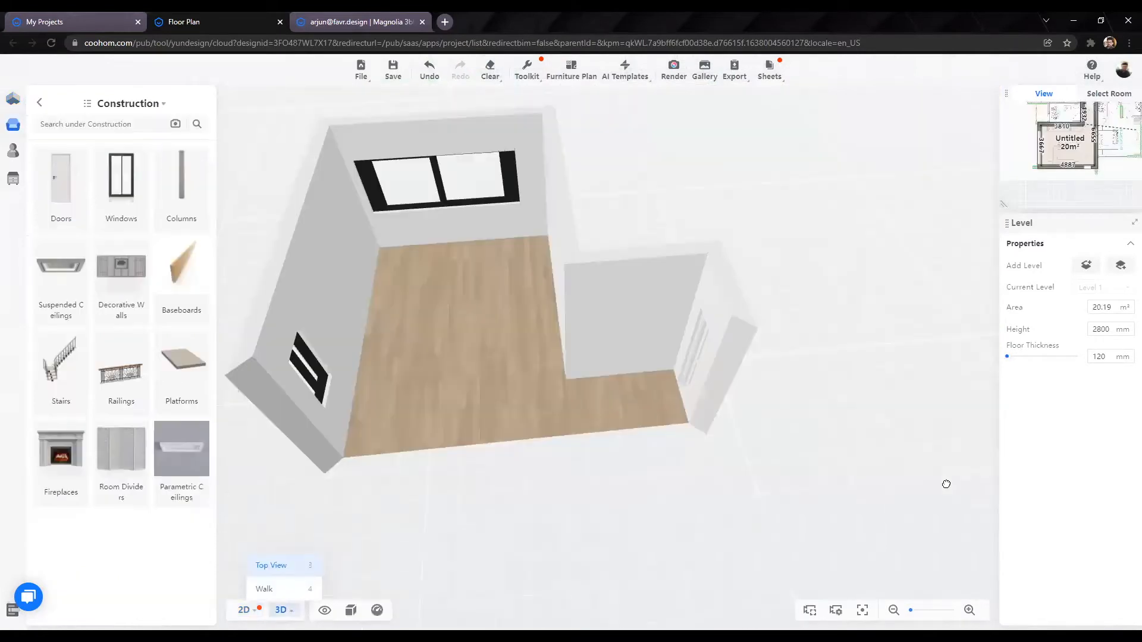
drag(837, 498, 676, 505)
drag(644, 425, 584, 451)
scroll(589, 302, up, 3)
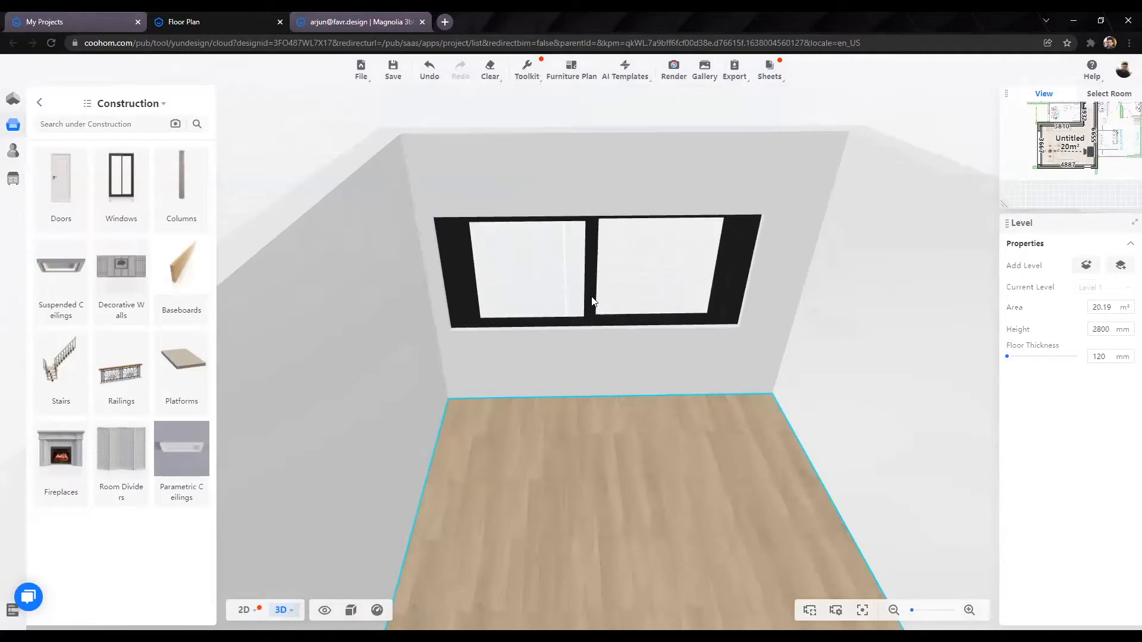
click(495, 358)
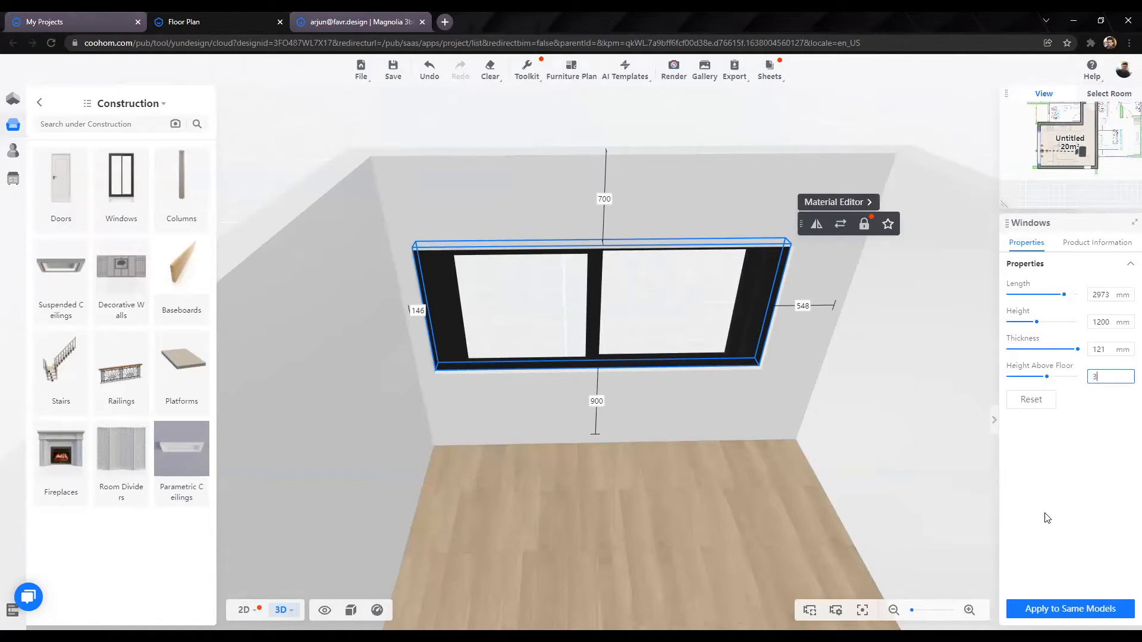
key(Return)
Step: Set the wide bedroom window's height to 1800 mm and its length to 2900 mm
click(1092, 323)
text(1800)
key(Return)
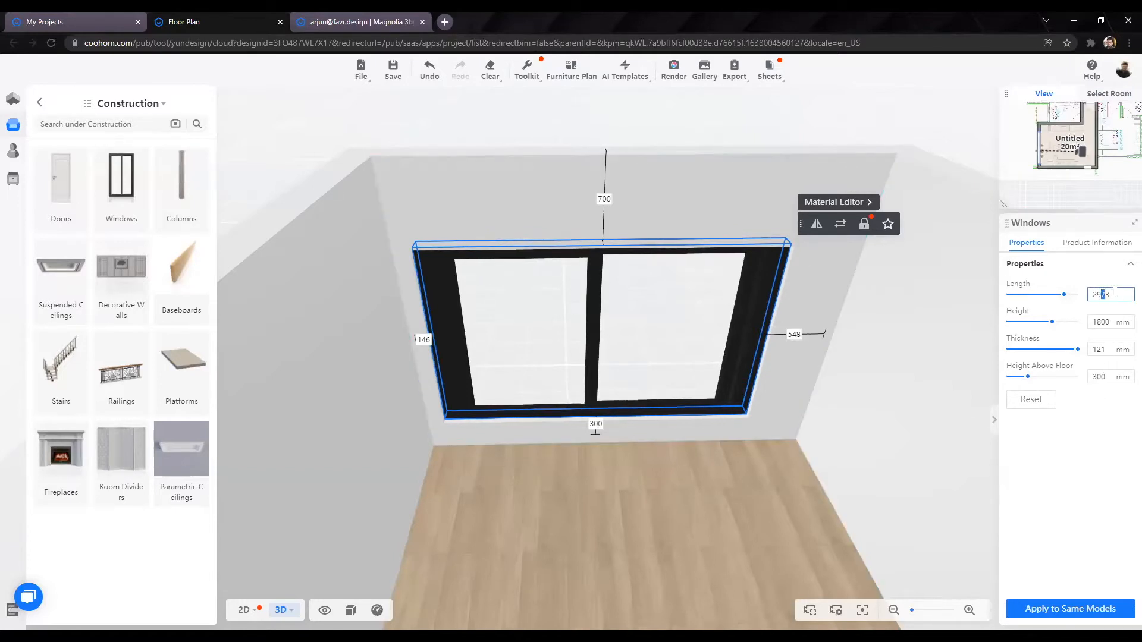
text(00)
key(Return)
scroll(413, 414, down, 3)
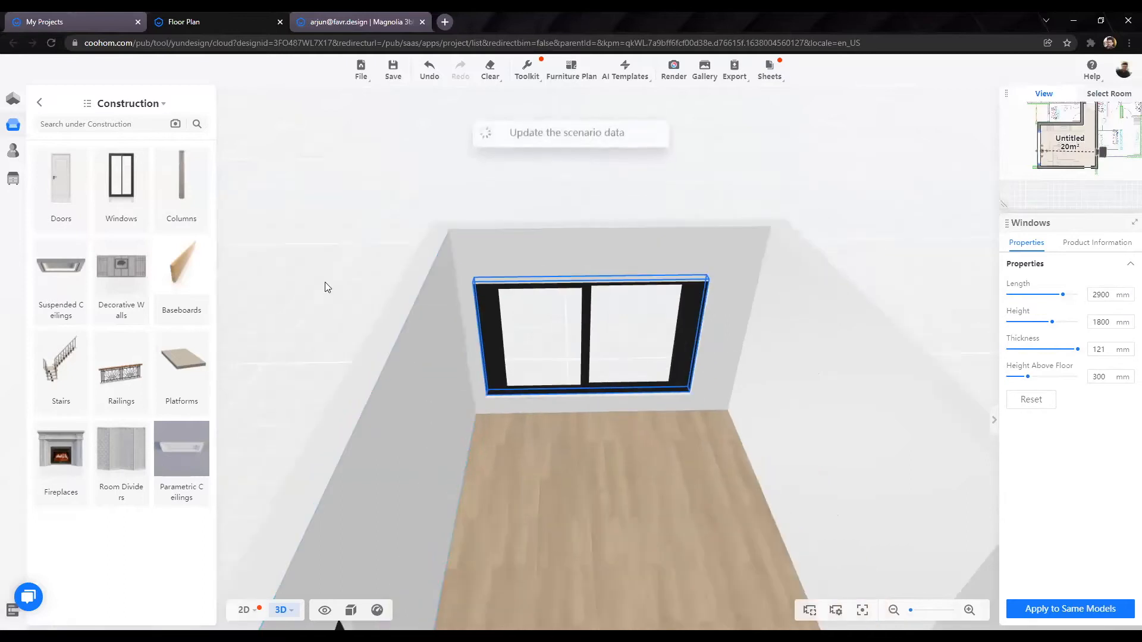
Step: Examine the M. Bedroom's wide and small windows in 3D from several angles
click(325, 286)
drag(599, 482, 447, 393)
key(w)
key(a)
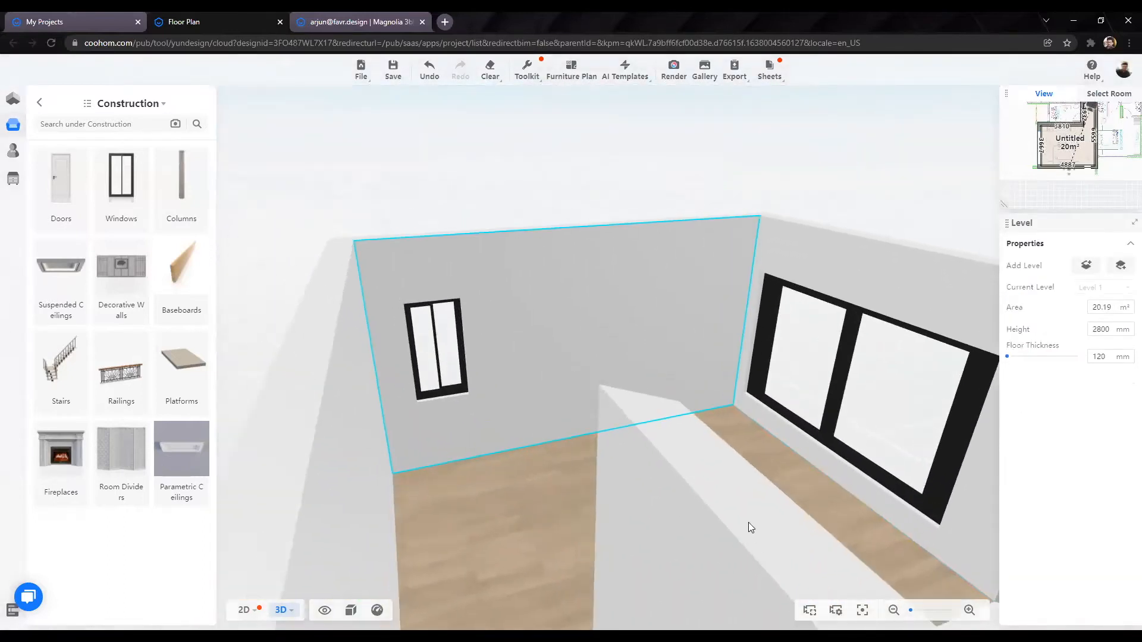
drag(711, 452, 542, 397)
key(d)
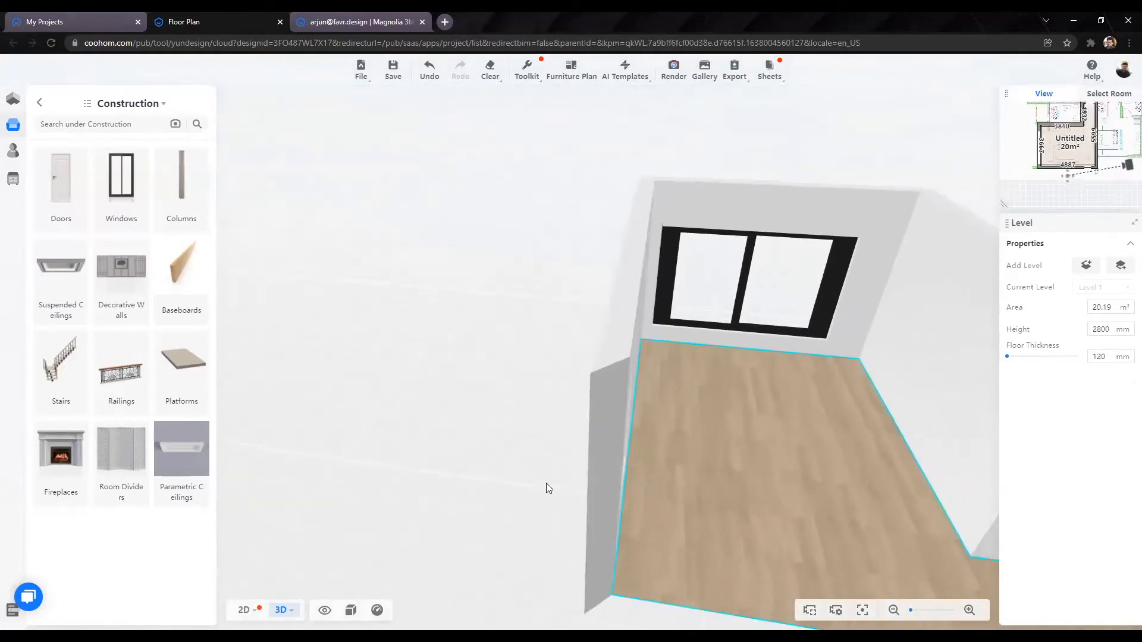
key(d)
key(w)
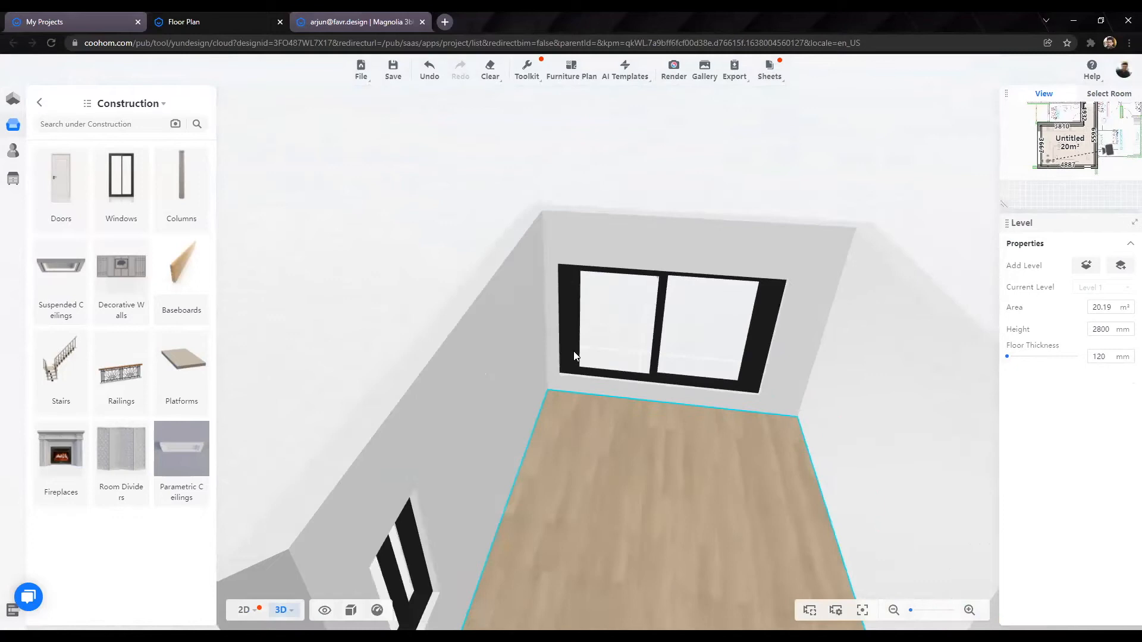
Step: Replace the wide bedroom window's model with the light-framed window divided into three equal vertical panes
click(662, 326)
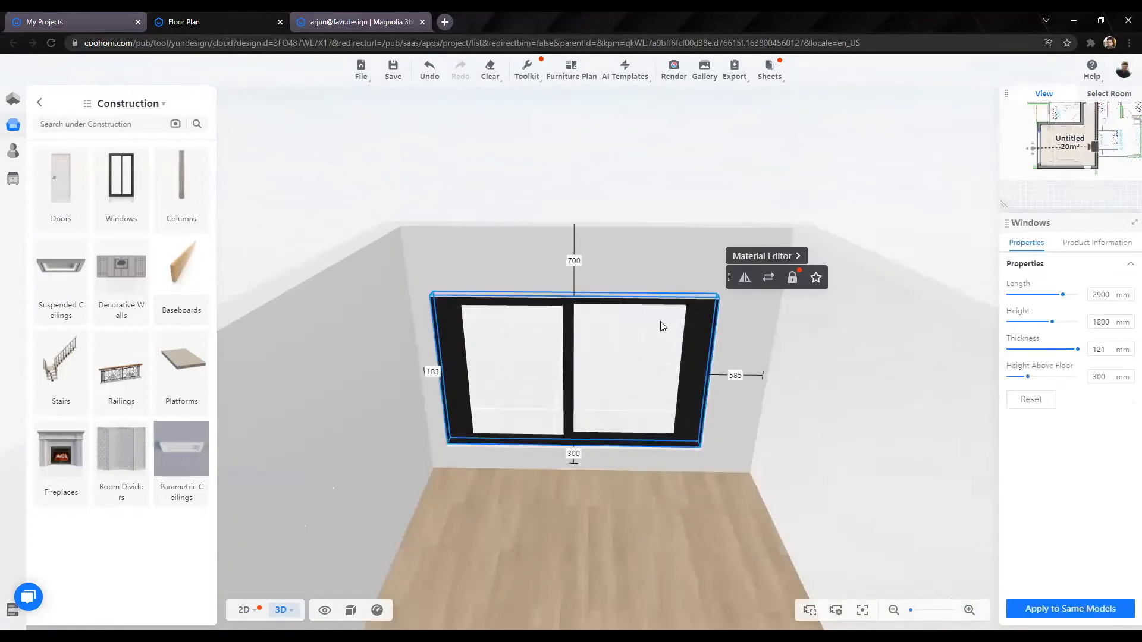
click(769, 284)
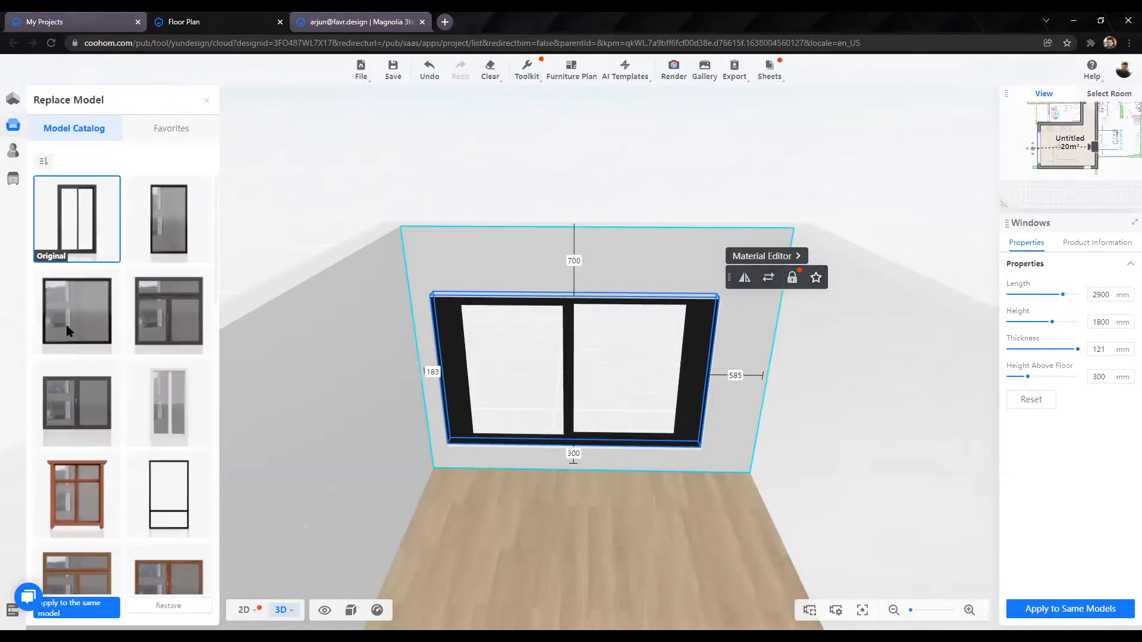
scroll(66, 325, down, 5)
scroll(91, 367, down, 5)
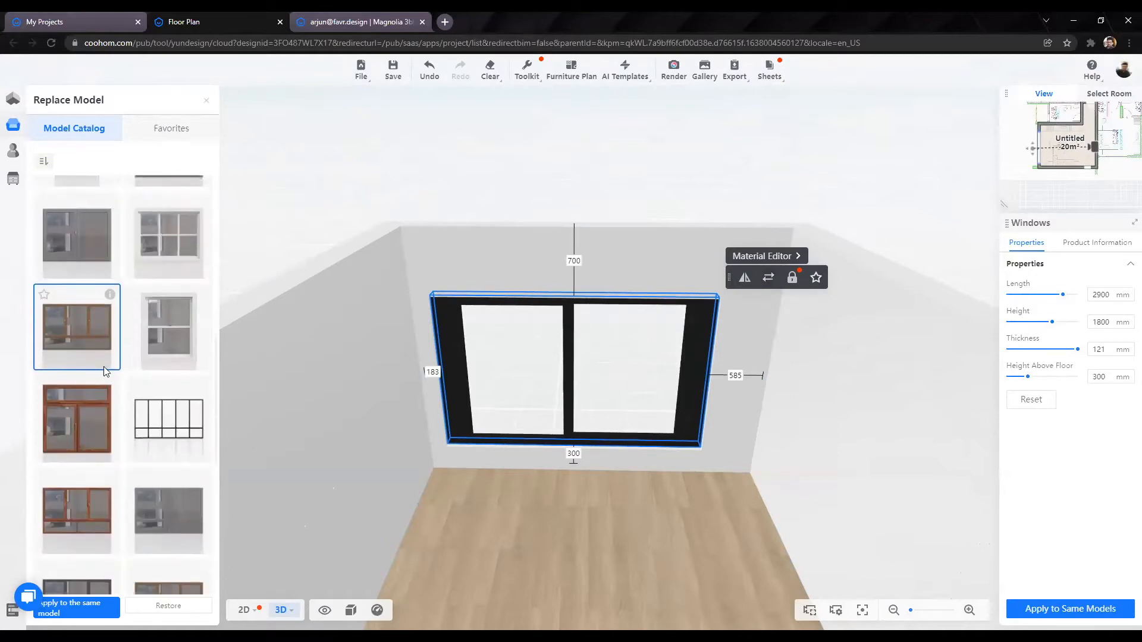
scroll(104, 360, down, 3)
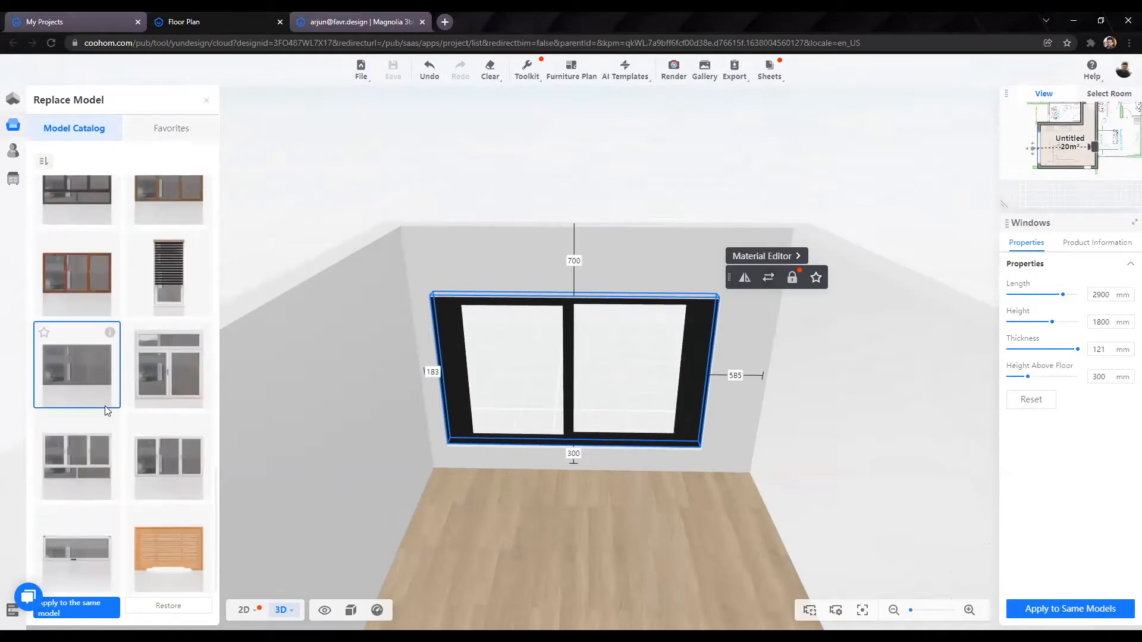
click(184, 464)
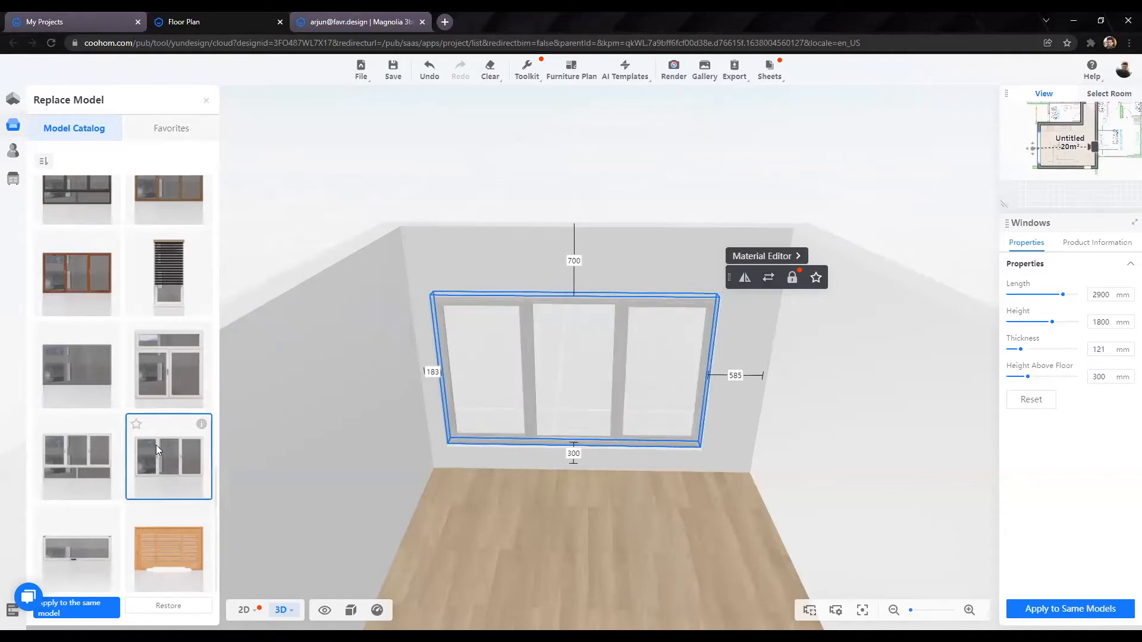
click(498, 459)
Step: Examine the wide three-pane window up close and from across the bedroom
scroll(500, 460, up, 5)
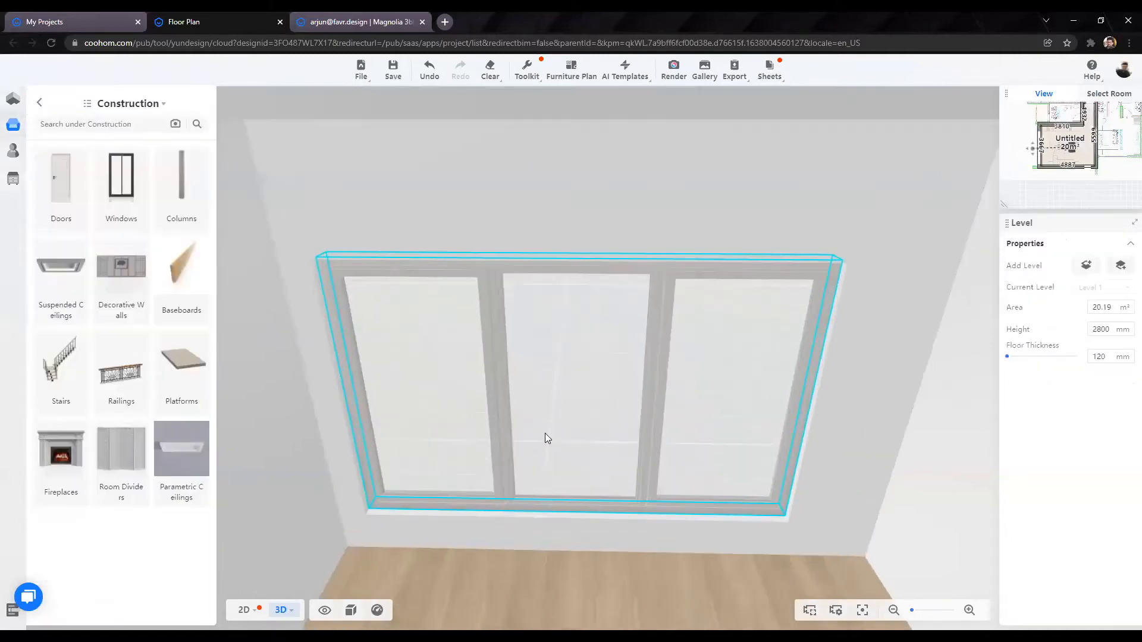
scroll(529, 354, down, 5)
click(528, 355)
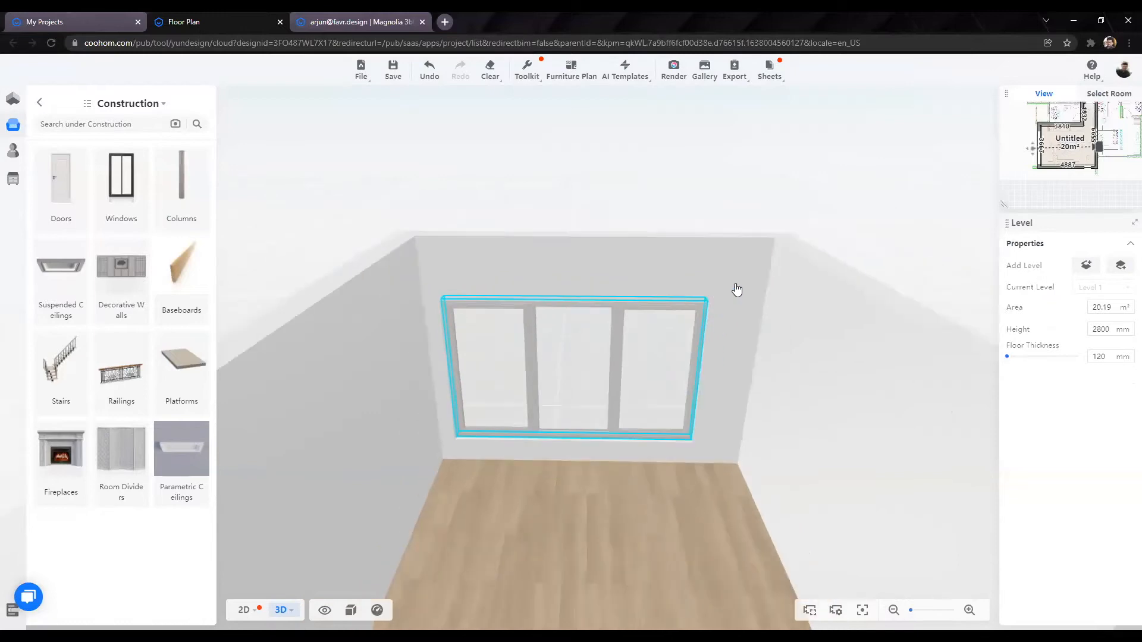
click(735, 285)
click(443, 420)
scroll(618, 520, down, 6)
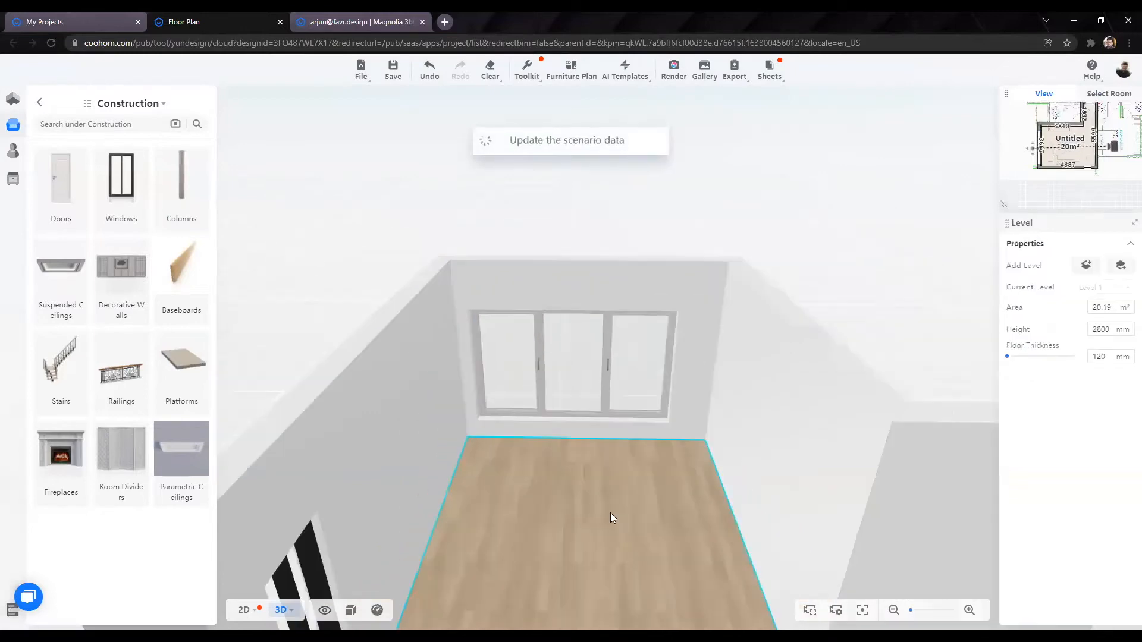
Step: Replace the small bedroom window's model with the thin black-framed window that has a short lower pane
drag(433, 489, 851, 546)
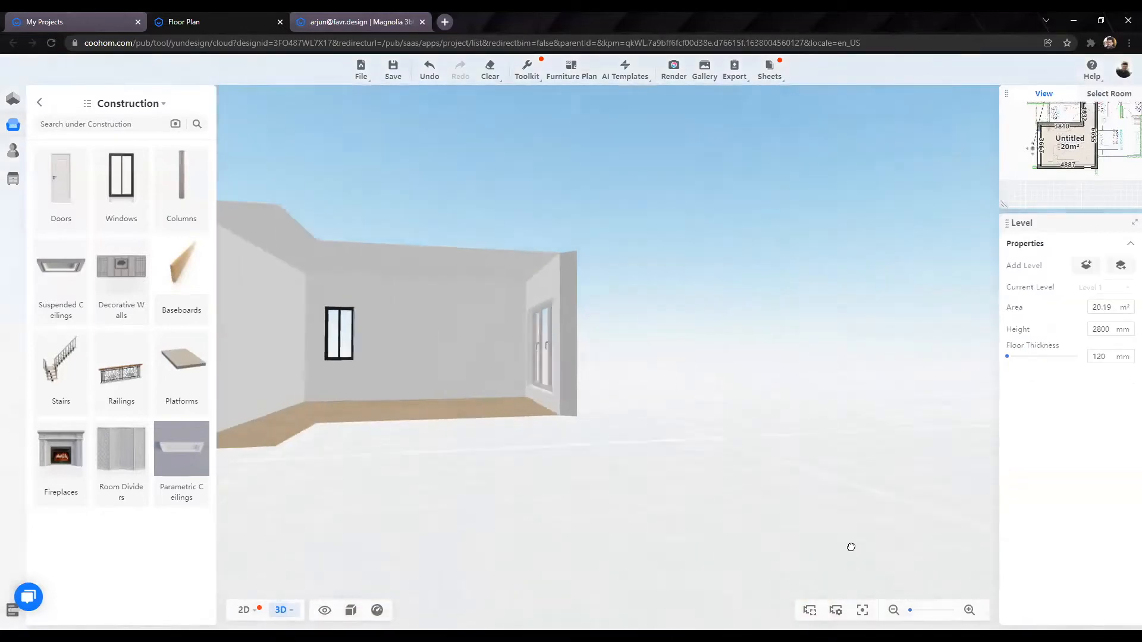
drag(638, 474, 553, 258)
scroll(540, 343, up, 5)
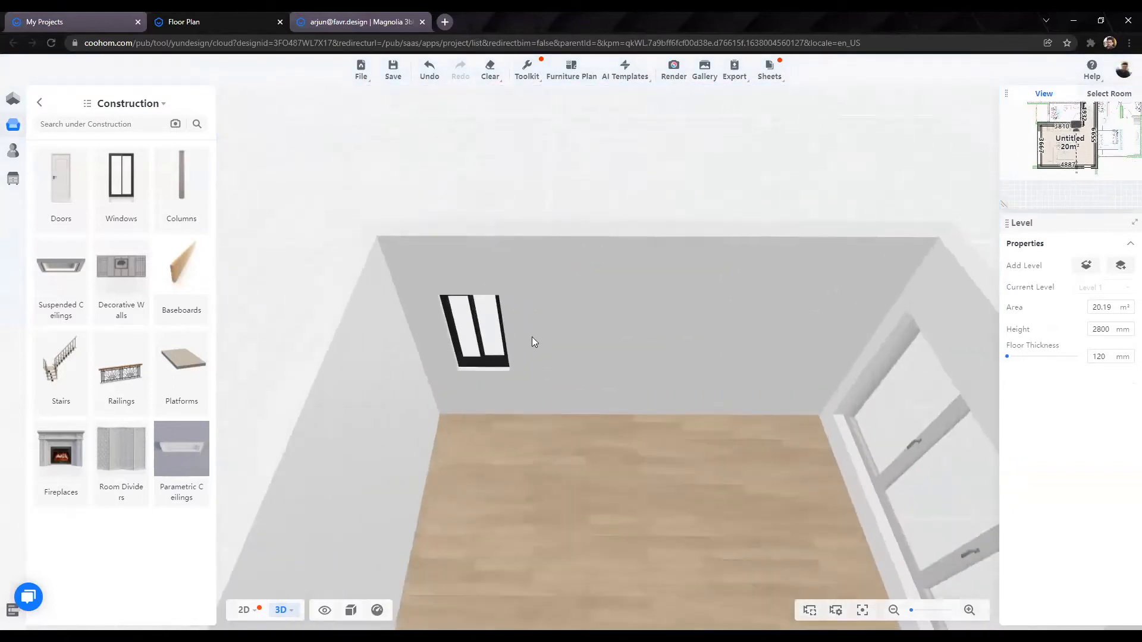
drag(531, 336, 523, 286)
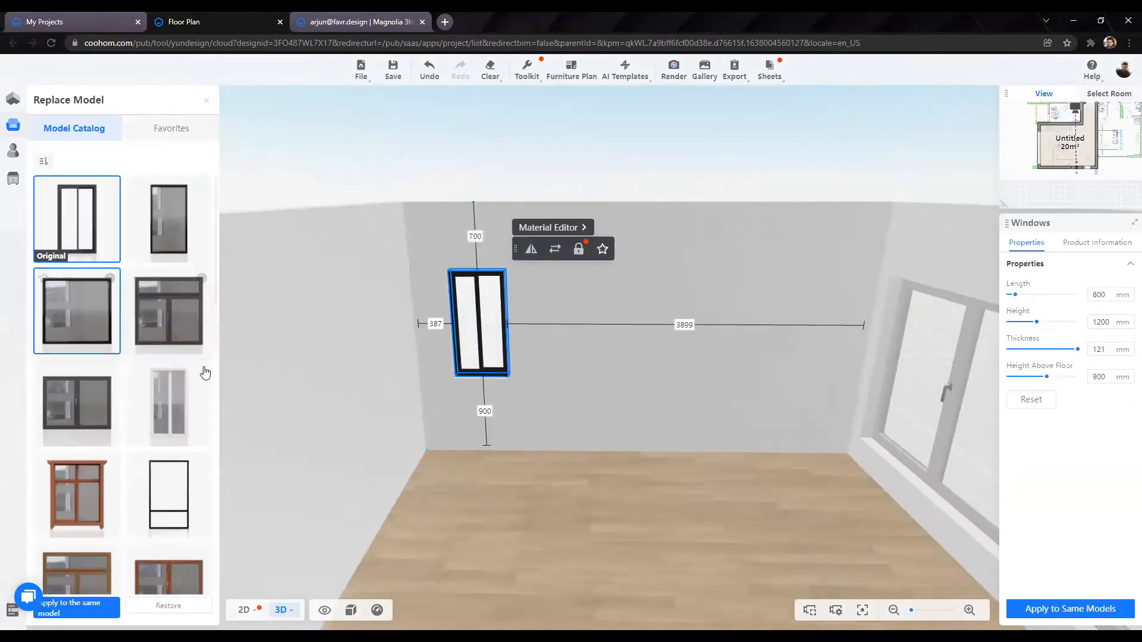
scroll(153, 394, down, 5)
scroll(183, 353, up, 3)
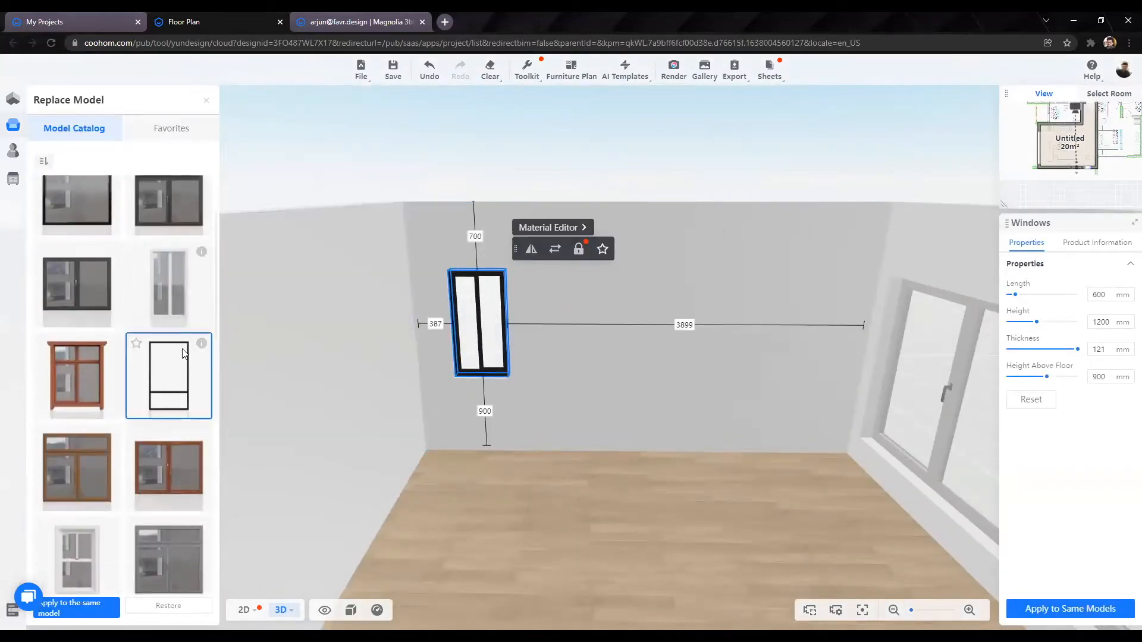
scroll(533, 458, down, 4)
click(359, 230)
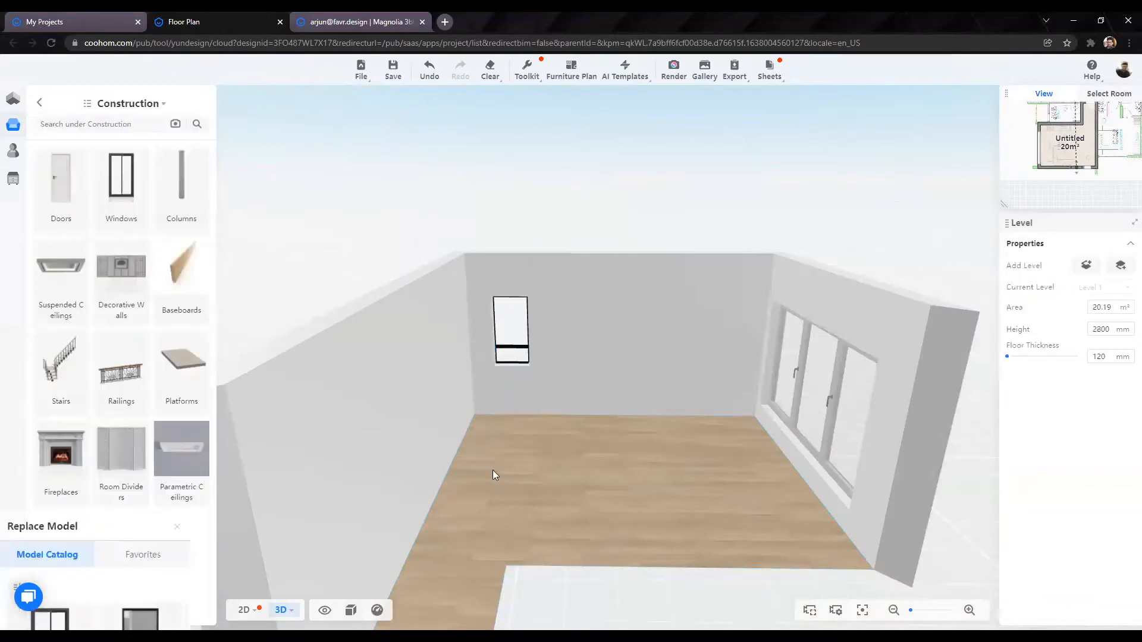
Step: Browse the replacement models offered for the small black-framed bedroom window
scroll(524, 492, up, 4)
drag(529, 496, 430, 357)
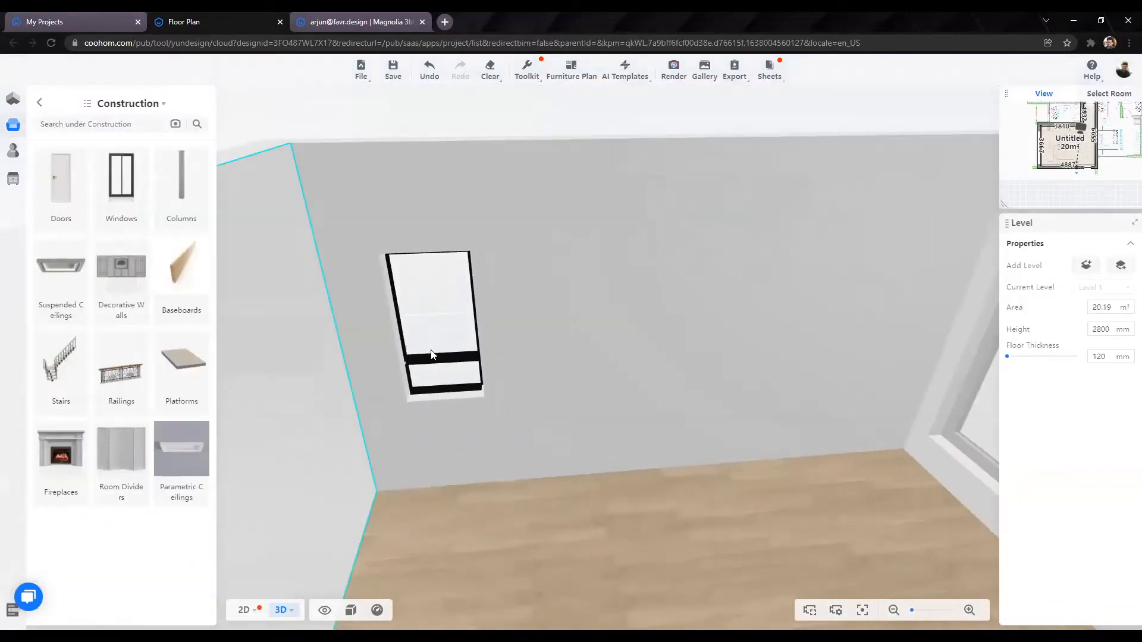
click(434, 362)
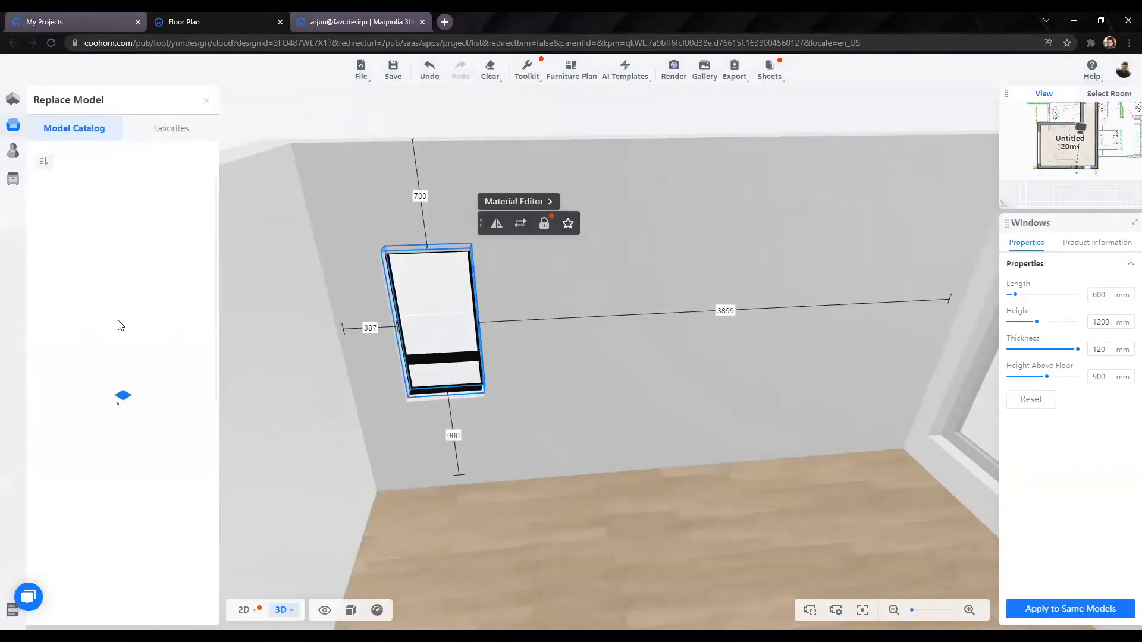
scroll(146, 422, down, 6)
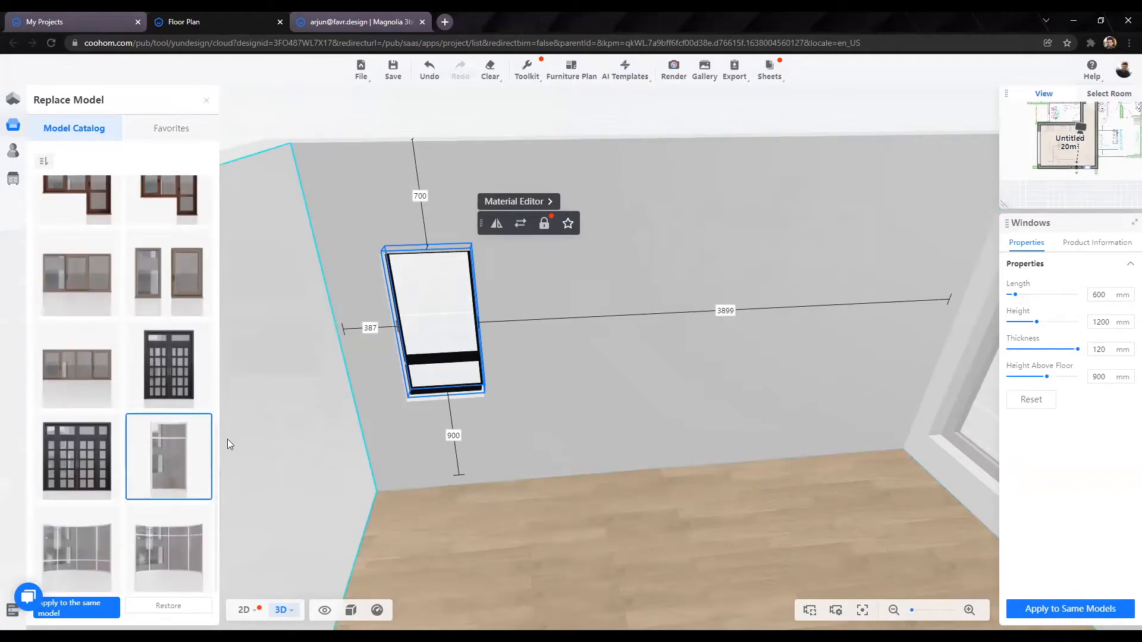
scroll(463, 448, down, 5)
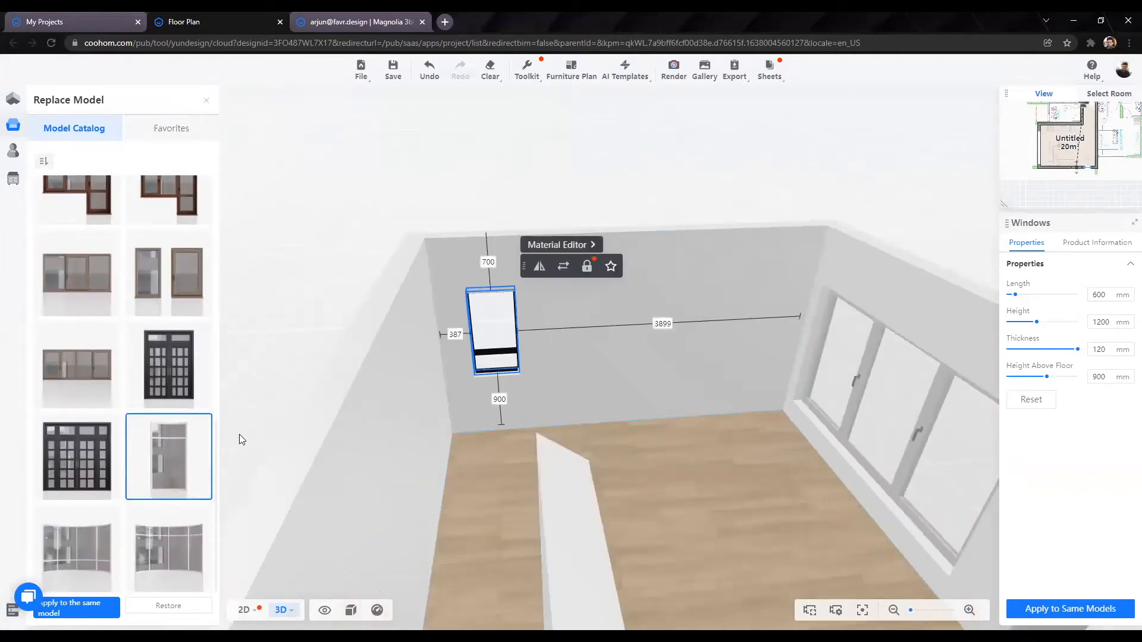
click(353, 228)
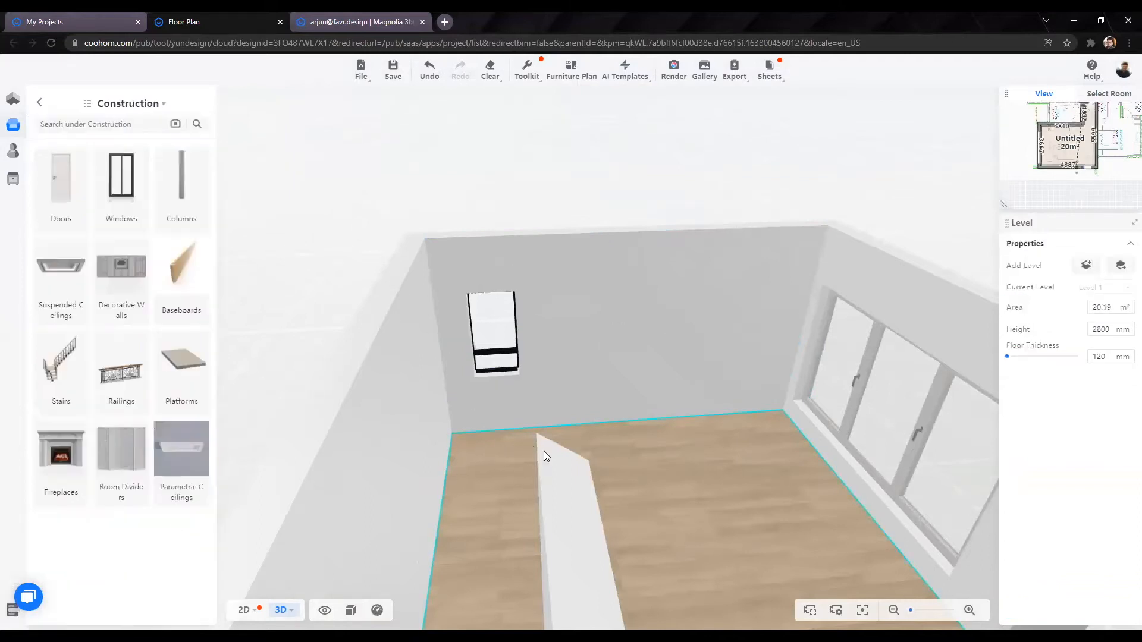
Step: Replace the small bedroom window's model with the narrow dark-brown wooden frame holding a single glass pane
scroll(529, 439, down, 4)
drag(630, 462, 631, 463)
drag(452, 469, 521, 480)
scroll(480, 375, up, 5)
click(487, 356)
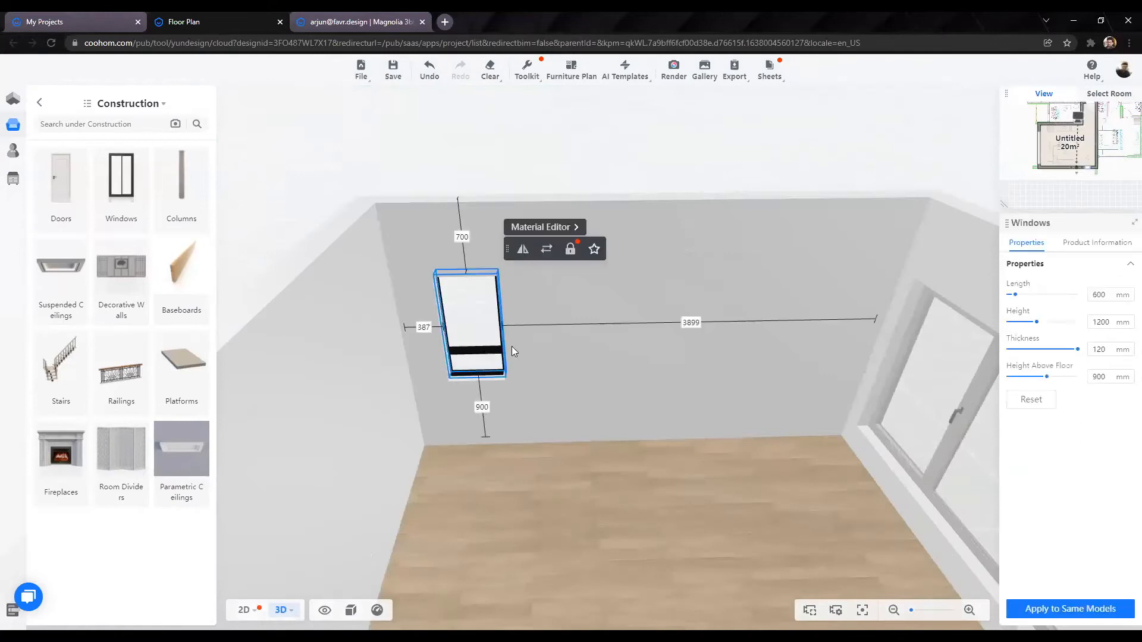
click(547, 248)
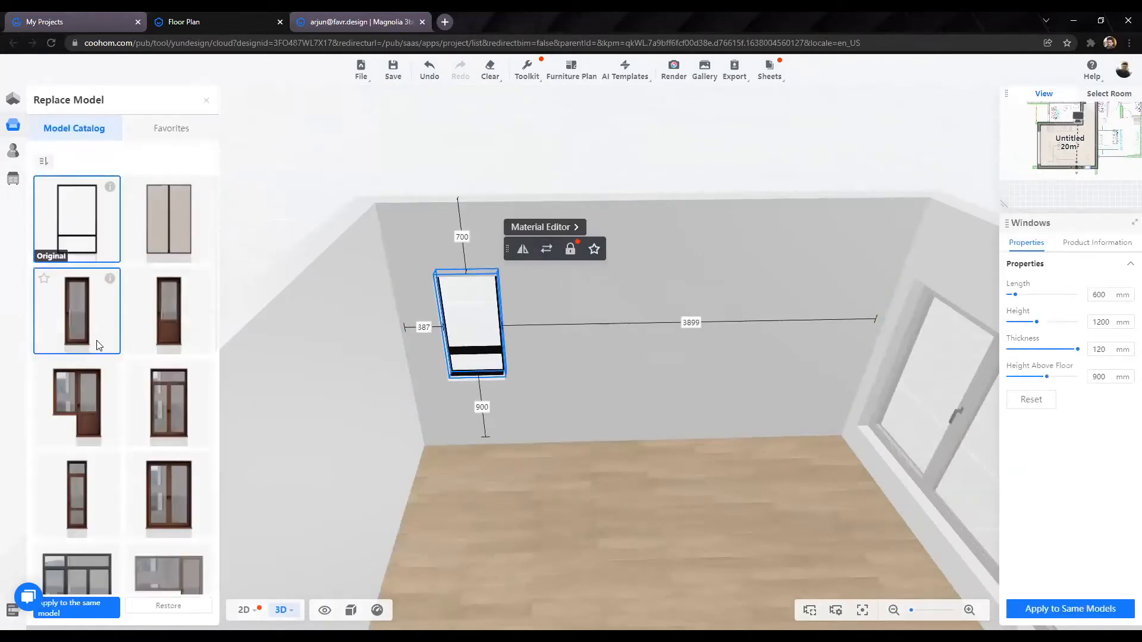
scroll(100, 340, down, 5)
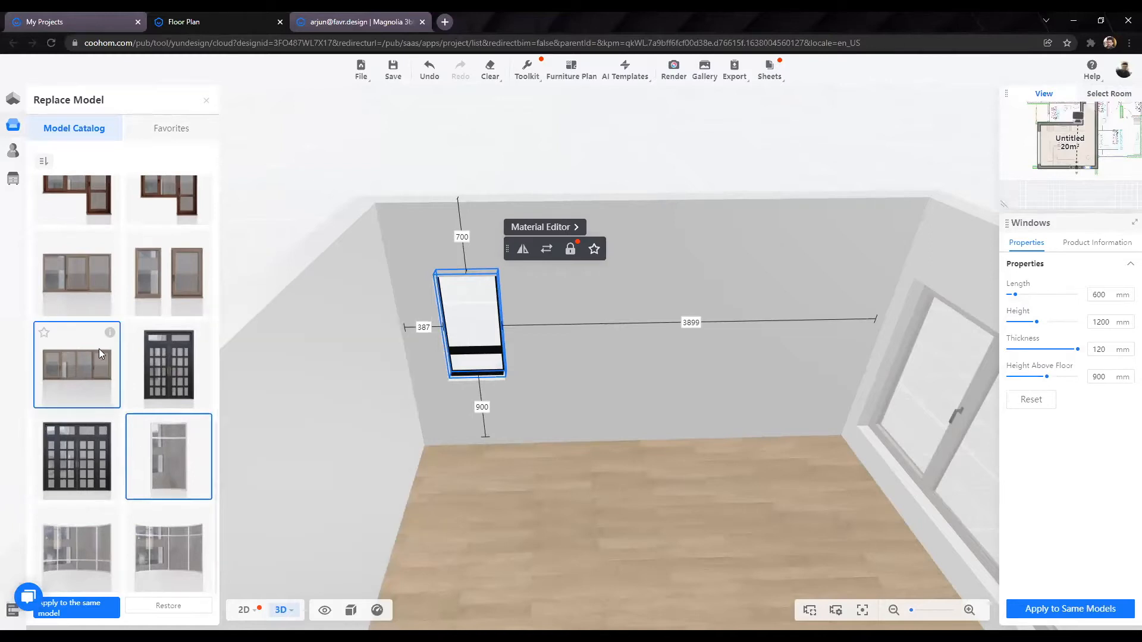
scroll(132, 437, up, 10)
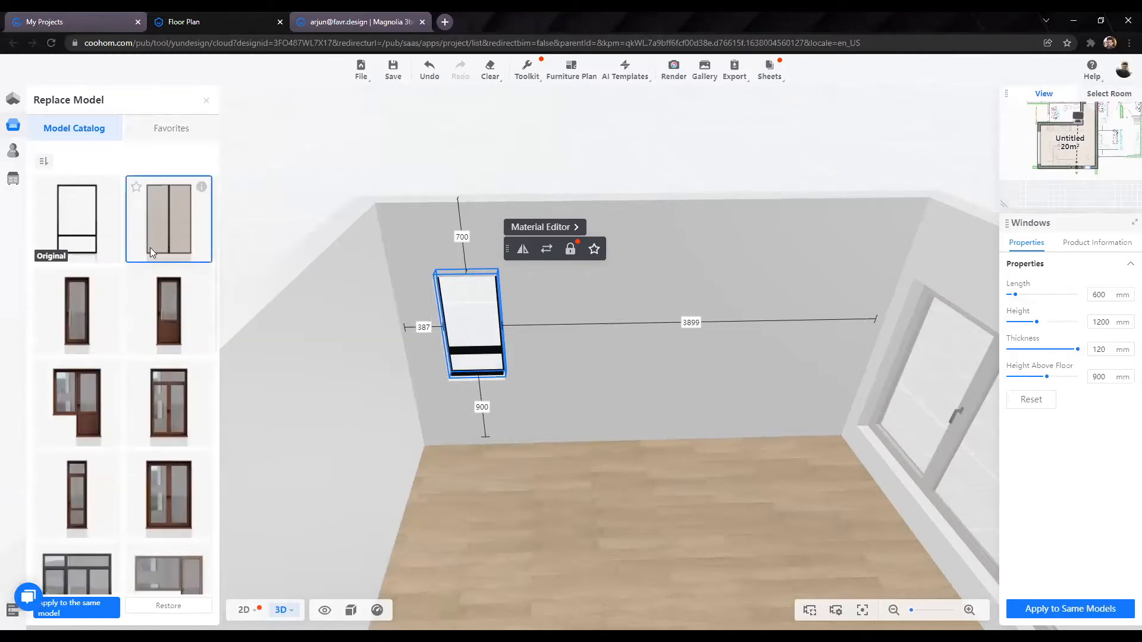
click(86, 294)
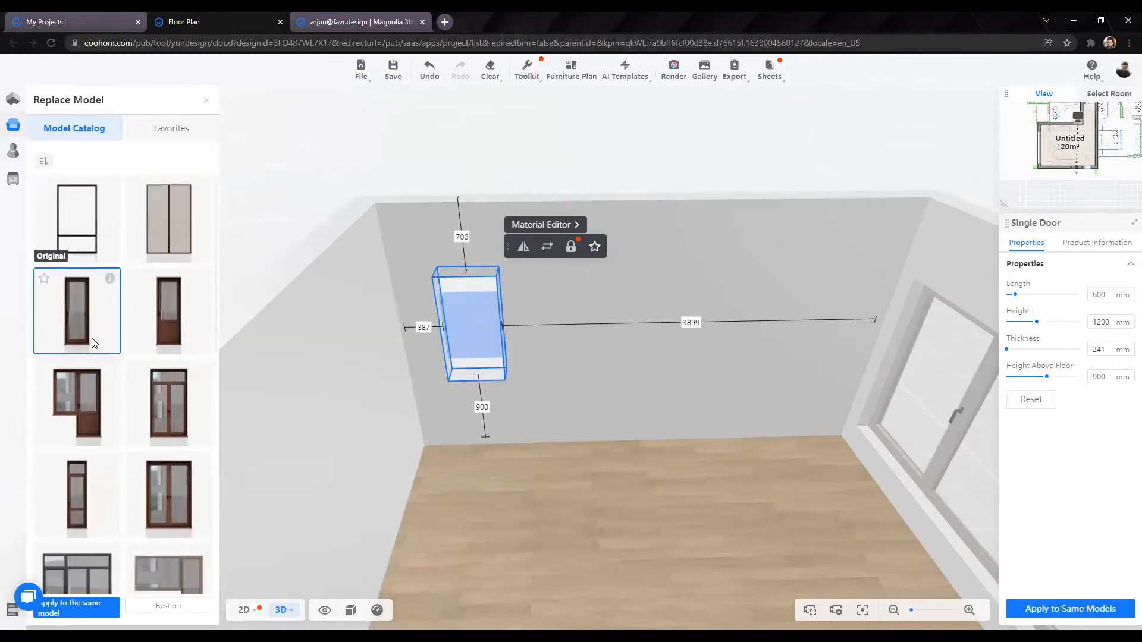
Step: Check the model catalog and the favorites for other replacements of the small window, and close the replacement list
scroll(135, 398, down, 10)
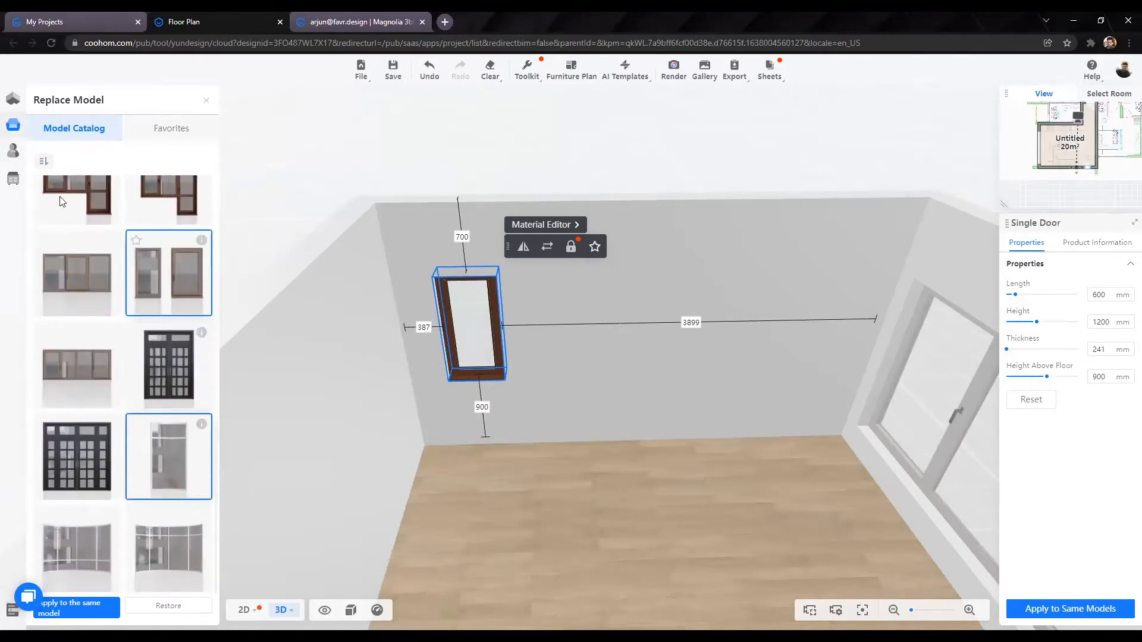
click(123, 133)
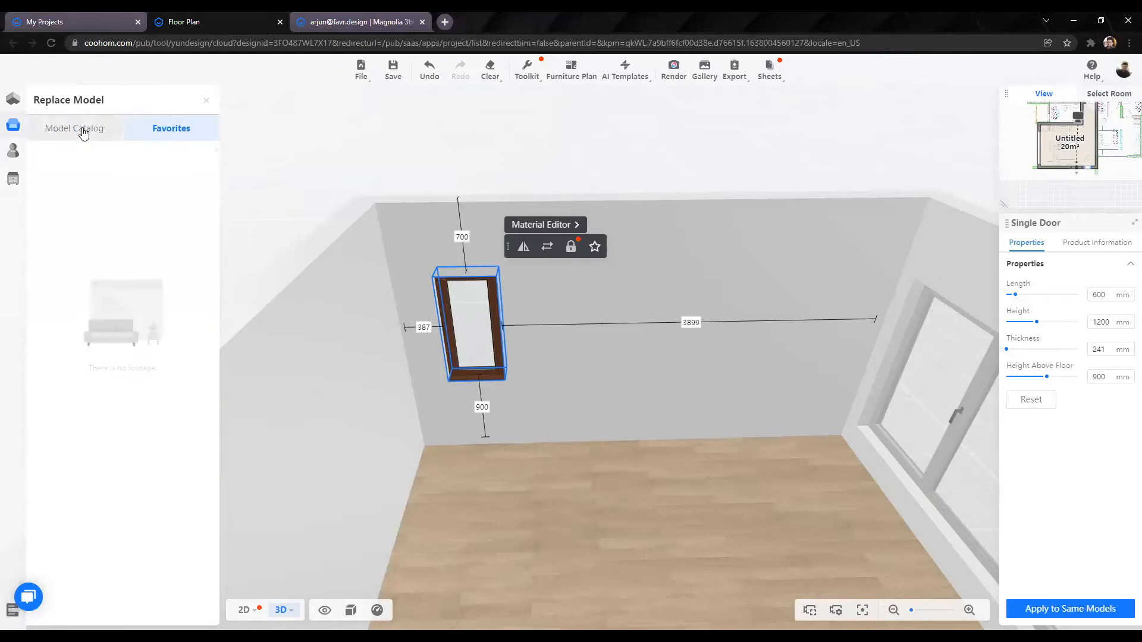
click(89, 130)
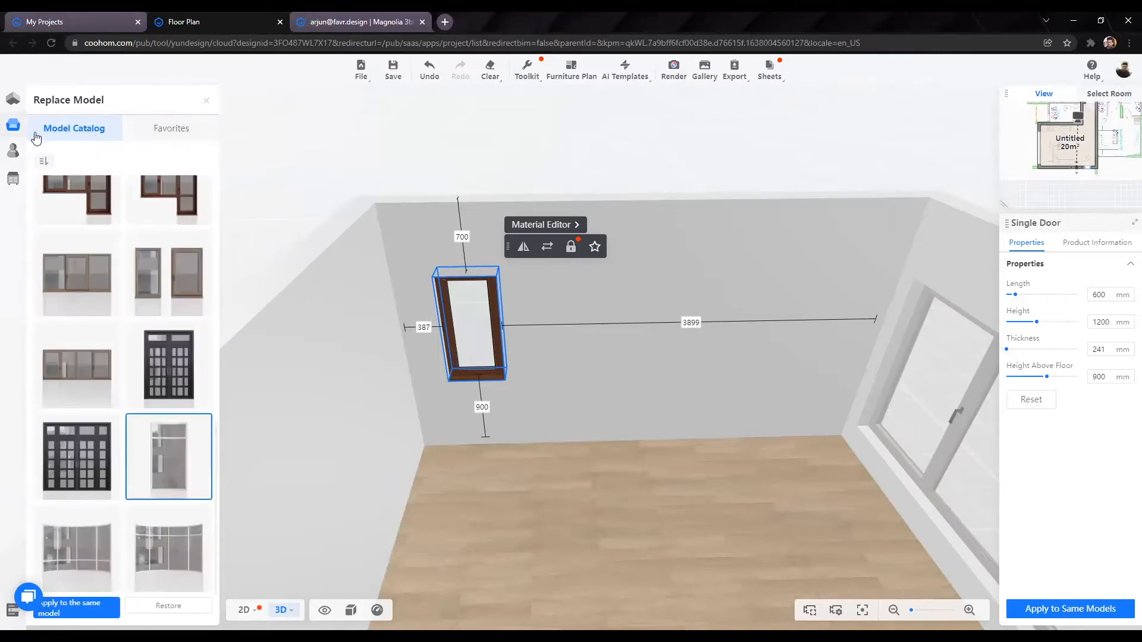
click(142, 128)
click(97, 135)
click(308, 133)
Step: Examine the whole bedroom shell with its walls, floor and both replaced windows in 3D
scroll(366, 244, down, 3)
scroll(566, 404, up, 3)
drag(609, 531, 351, 528)
scroll(433, 398, down, 3)
drag(474, 418, 648, 442)
right_drag(597, 403, 553, 334)
scroll(484, 439, down, 3)
scroll(501, 442, up, 3)
scroll(535, 434, down, 5)
drag(564, 427, 438, 411)
scroll(381, 381, up, 5)
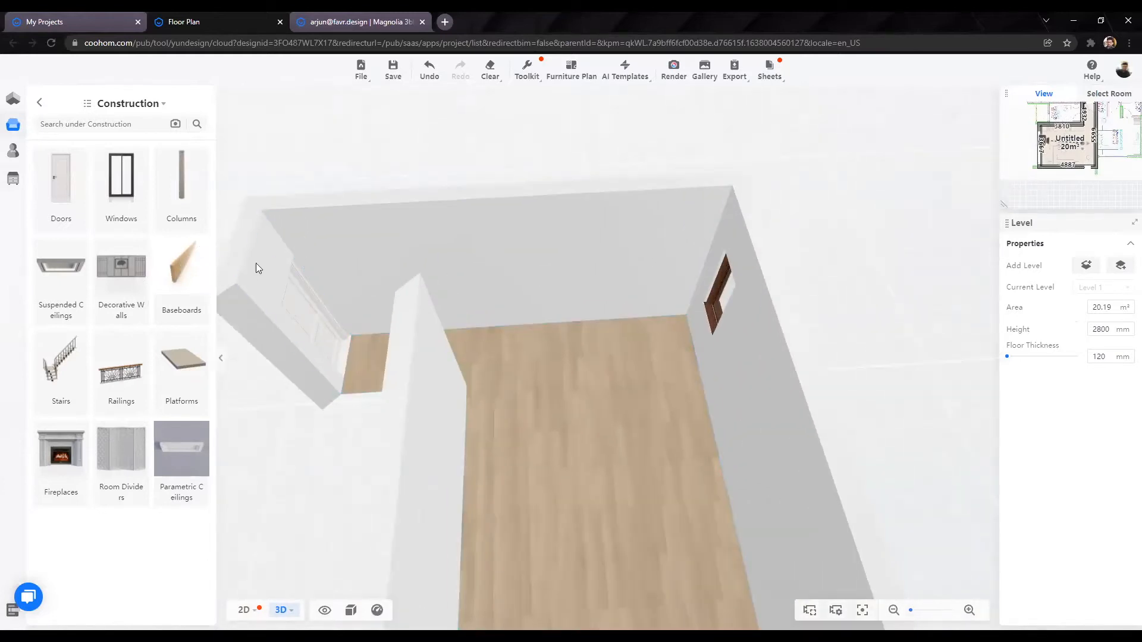
Step: Browse the baseboard models in the public library's construction category
mouse_move(12, 132)
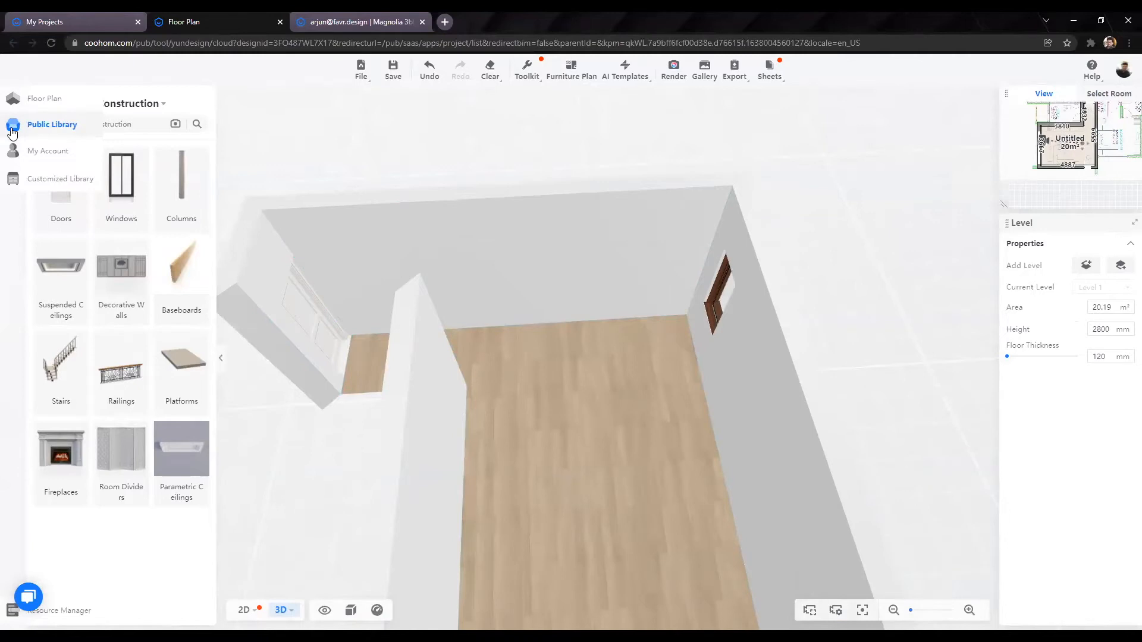
click(13, 131)
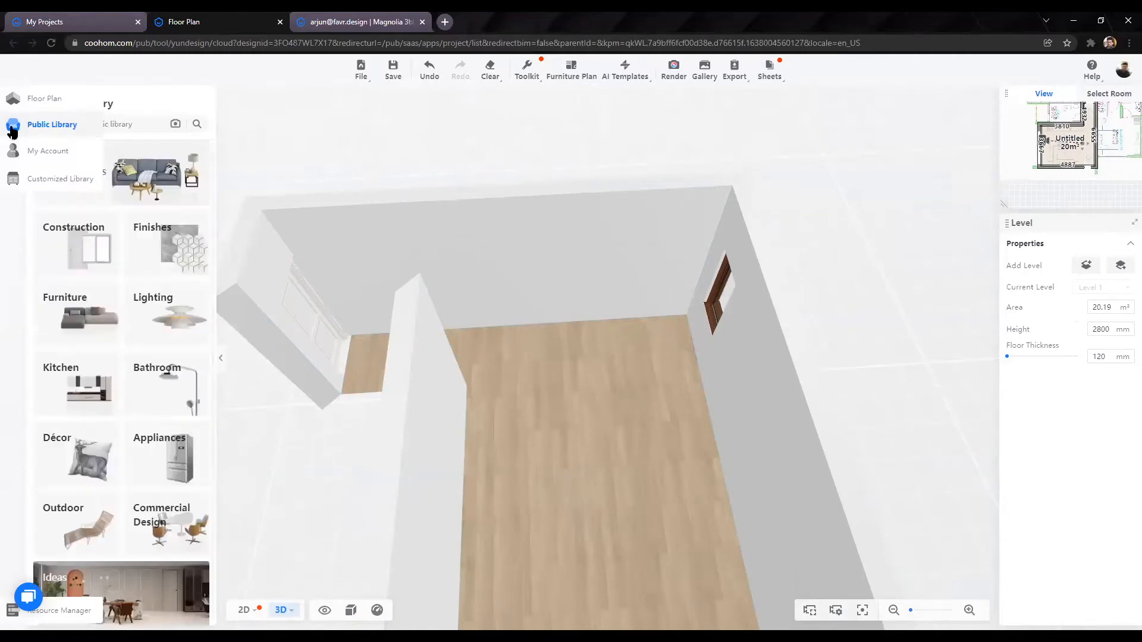
click(93, 251)
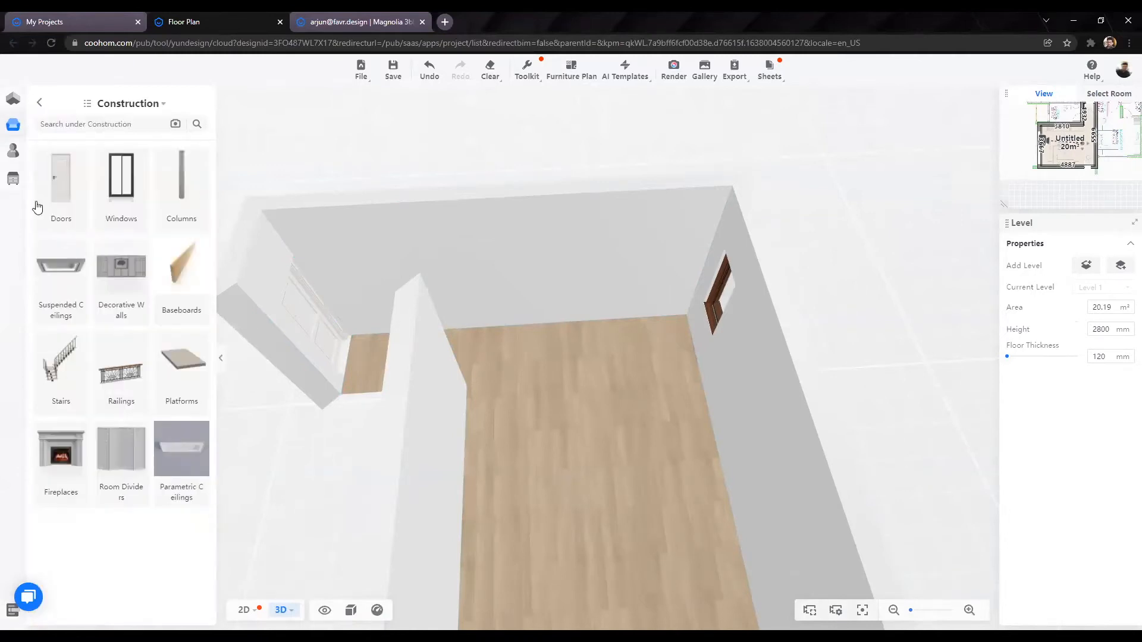
click(182, 271)
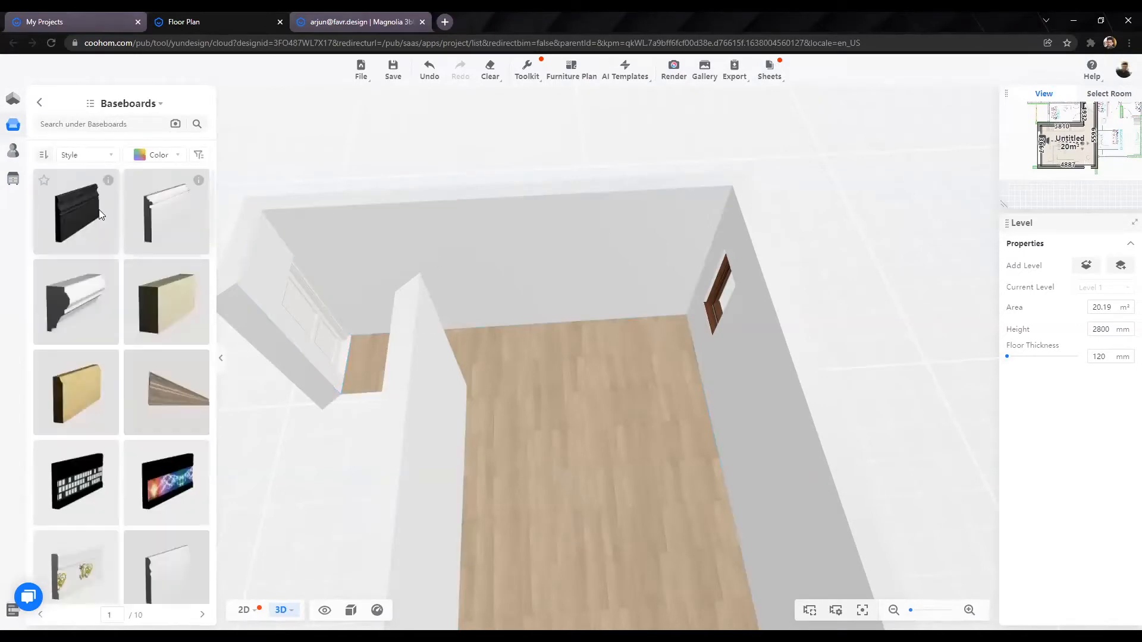
scroll(143, 315, down, 4)
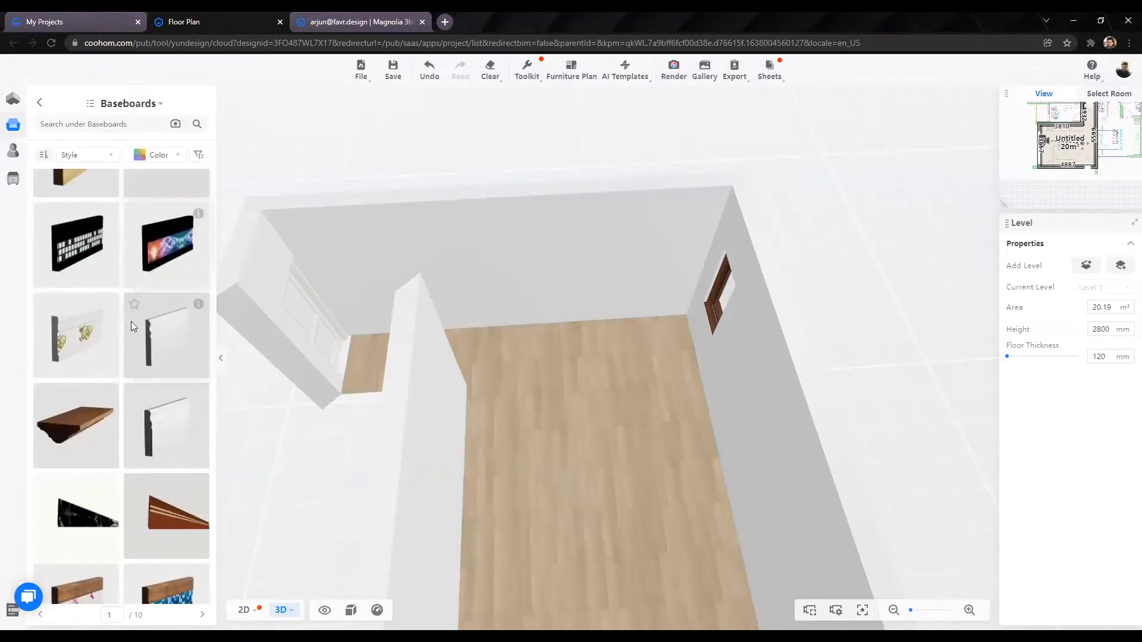
scroll(196, 518, down, 3)
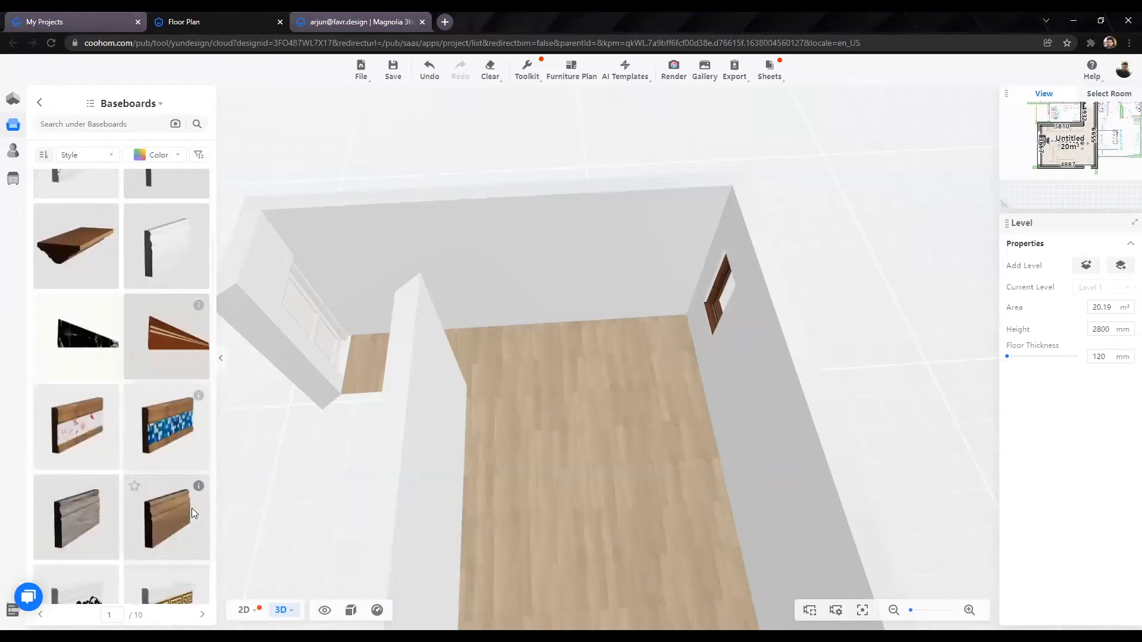
scroll(209, 424, down, 1)
mouse_move(210, 428)
scroll(130, 426, down, 10)
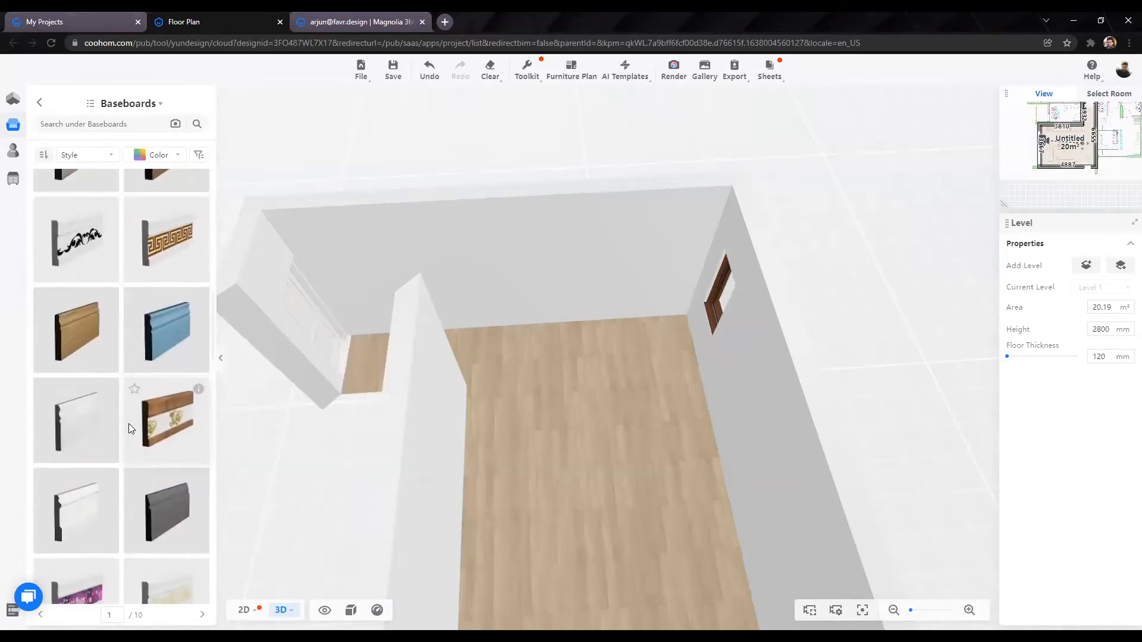
scroll(129, 423, down, 6)
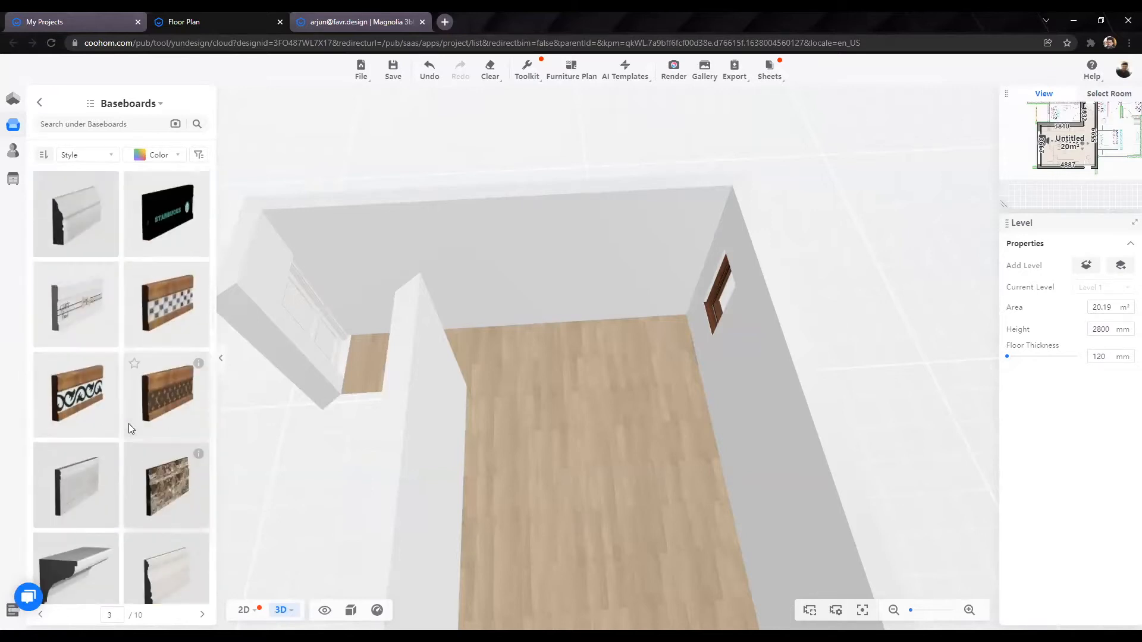
scroll(131, 429, up, 10)
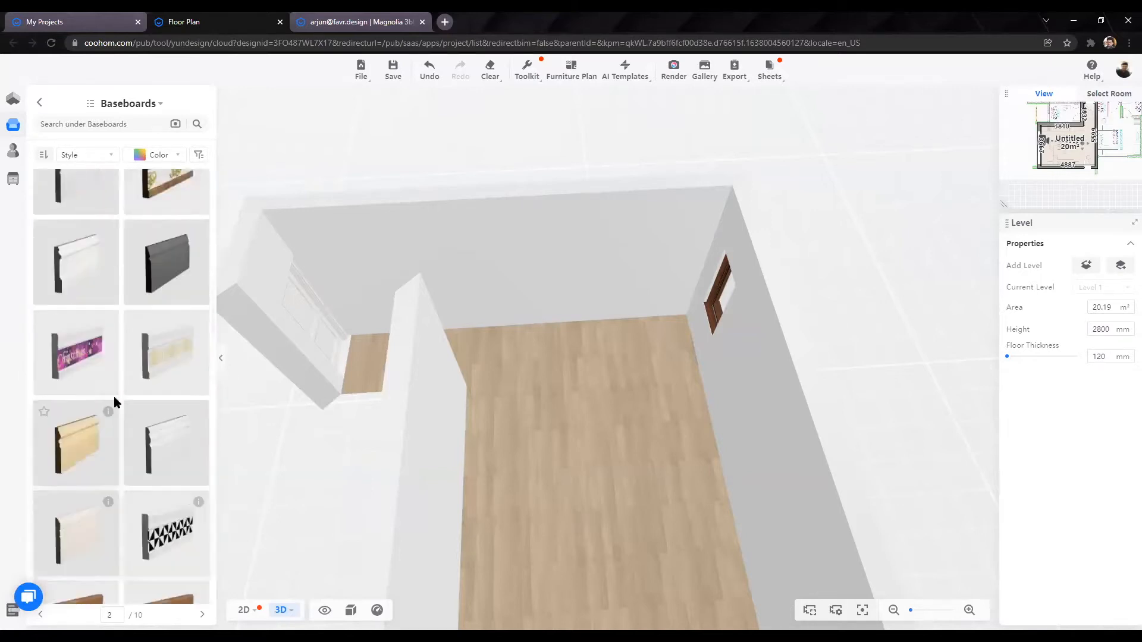
scroll(125, 416, up, 10)
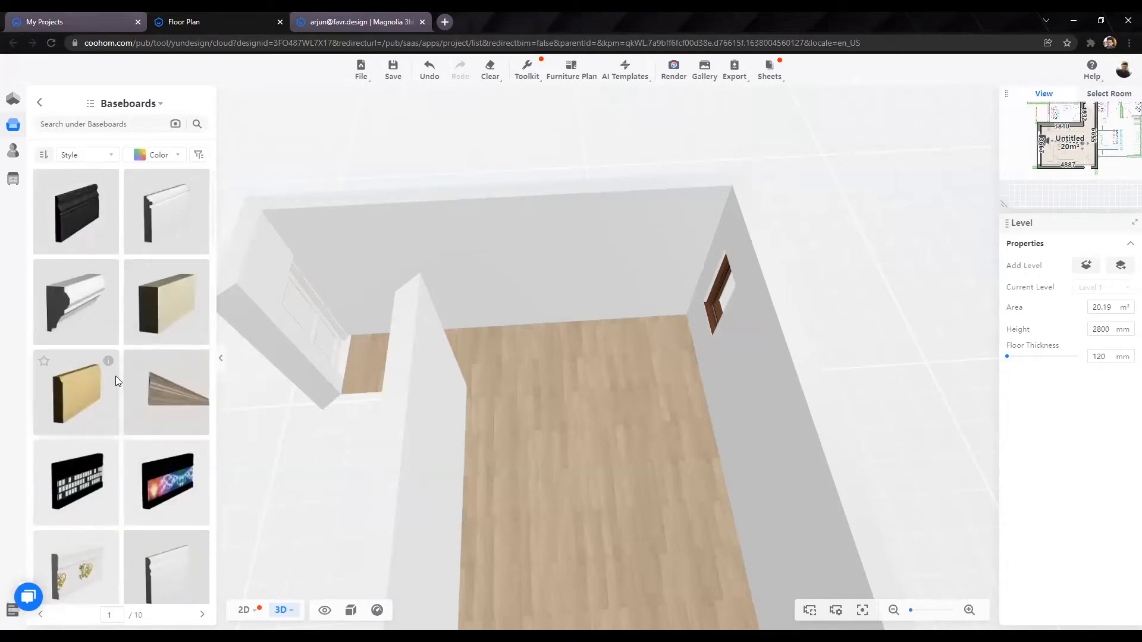
Step: Add the brown wooden Henderson Ikea-100 kickline baseboard around the bedroom floor
mouse_move(201, 429)
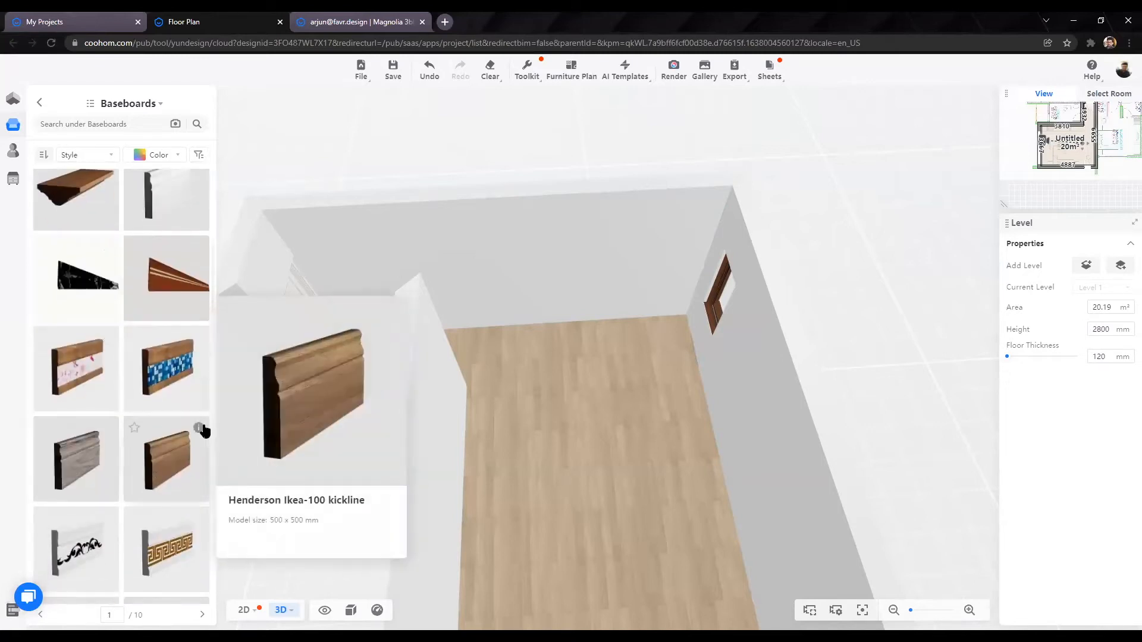
click(170, 450)
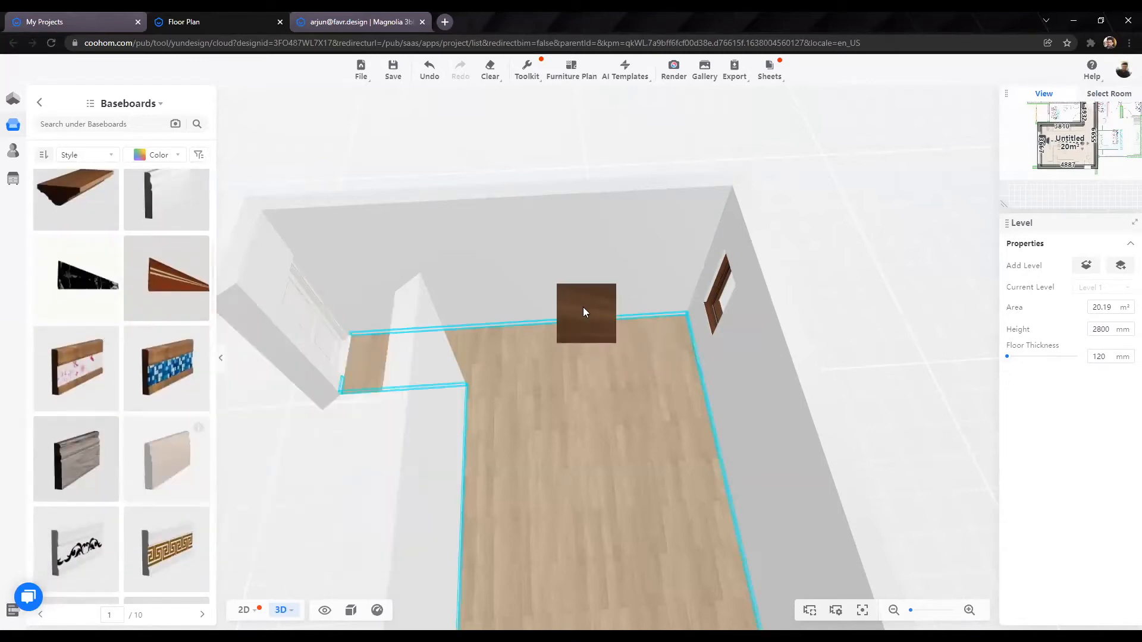
click(583, 307)
Step: Examine the new baseboard along the bedroom walls from several angles in 3D
scroll(524, 434, up, 5)
drag(510, 451, 799, 526)
scroll(676, 434, down, 8)
drag(670, 340, 661, 416)
scroll(600, 488, up, 5)
right_drag(807, 446, 754, 461)
scroll(551, 535, up, 1)
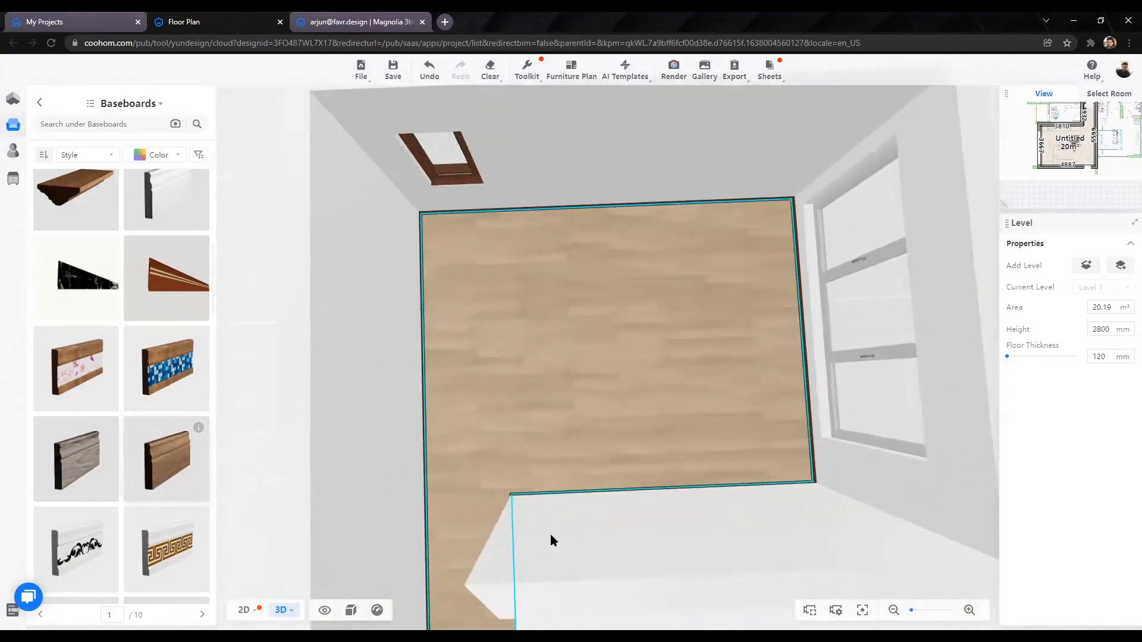
scroll(651, 374, up, 2)
drag(731, 349, 577, 356)
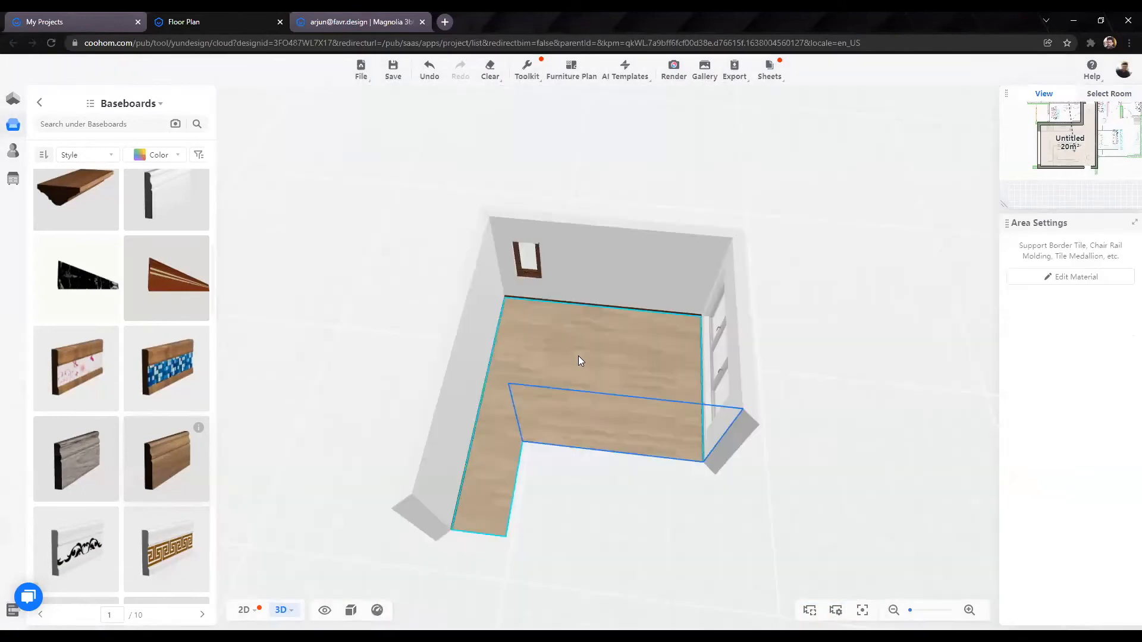
drag(578, 356, 594, 379)
scroll(594, 378, up, 4)
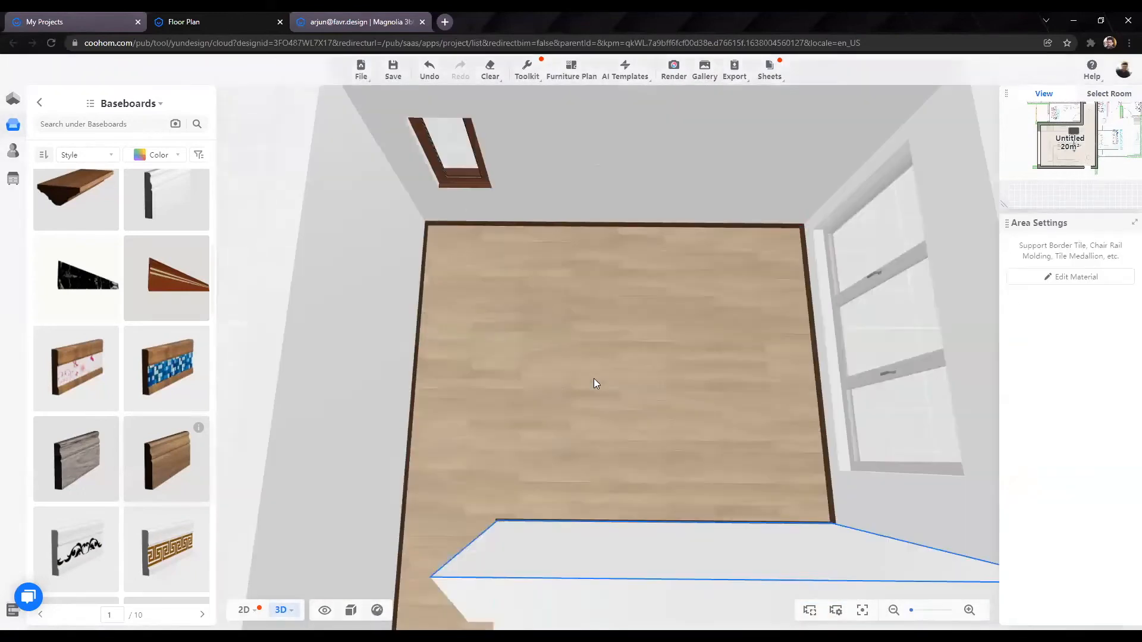
drag(609, 320, 607, 359)
Step: Open the personal library from the account's model uploads and review its uploaded models and textures
click(17, 150)
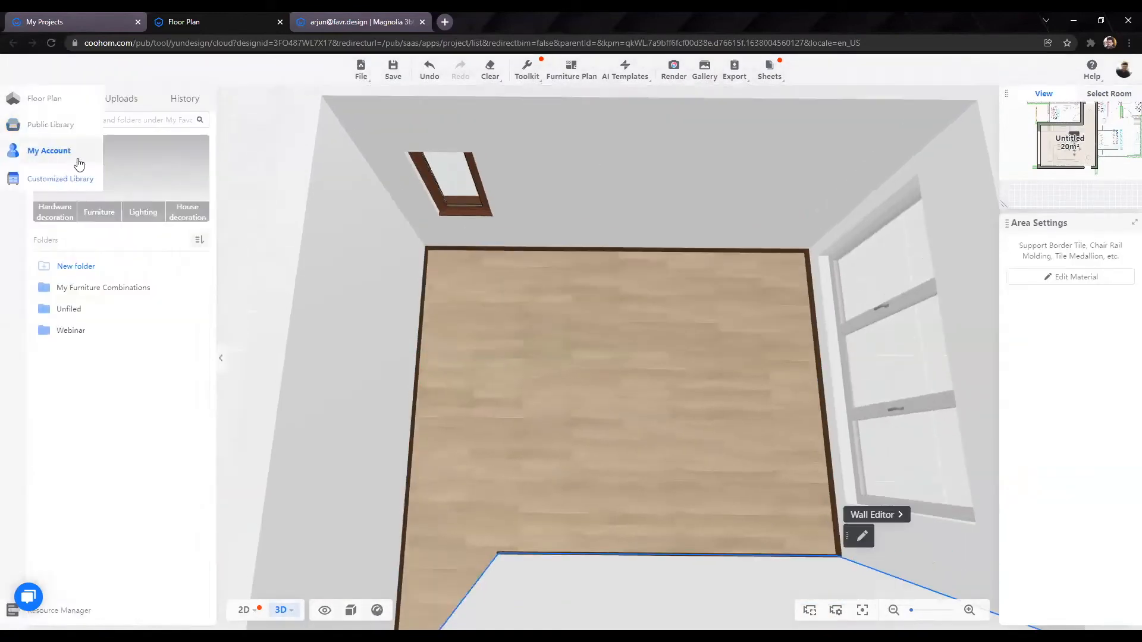
click(247, 210)
scroll(287, 241, down, 4)
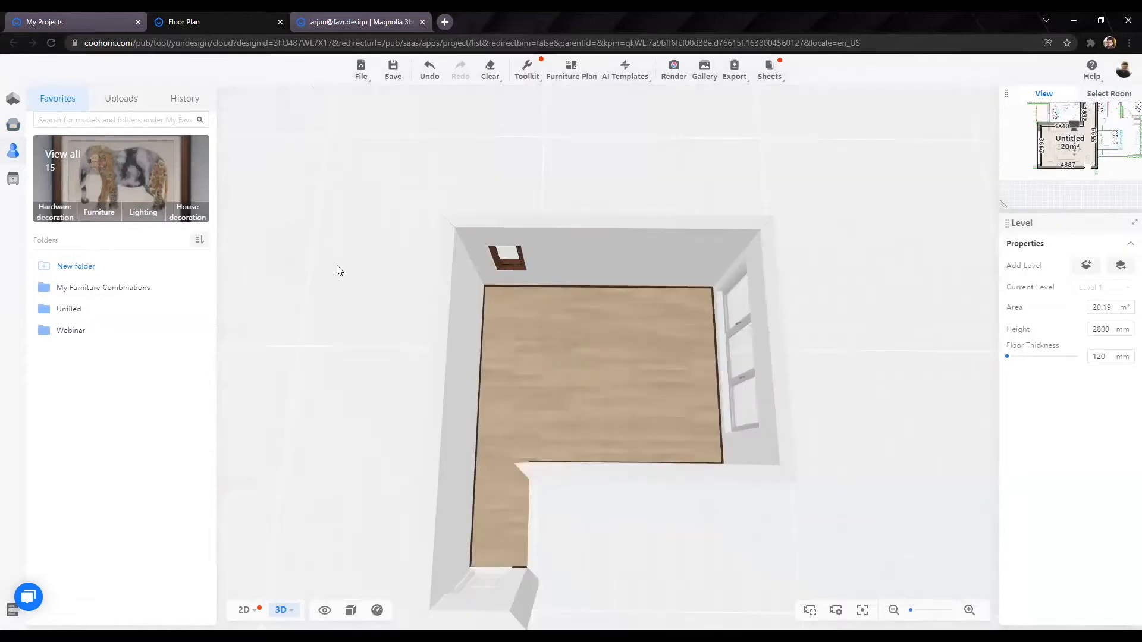
drag(321, 391, 586, 408)
scroll(563, 400, up, 4)
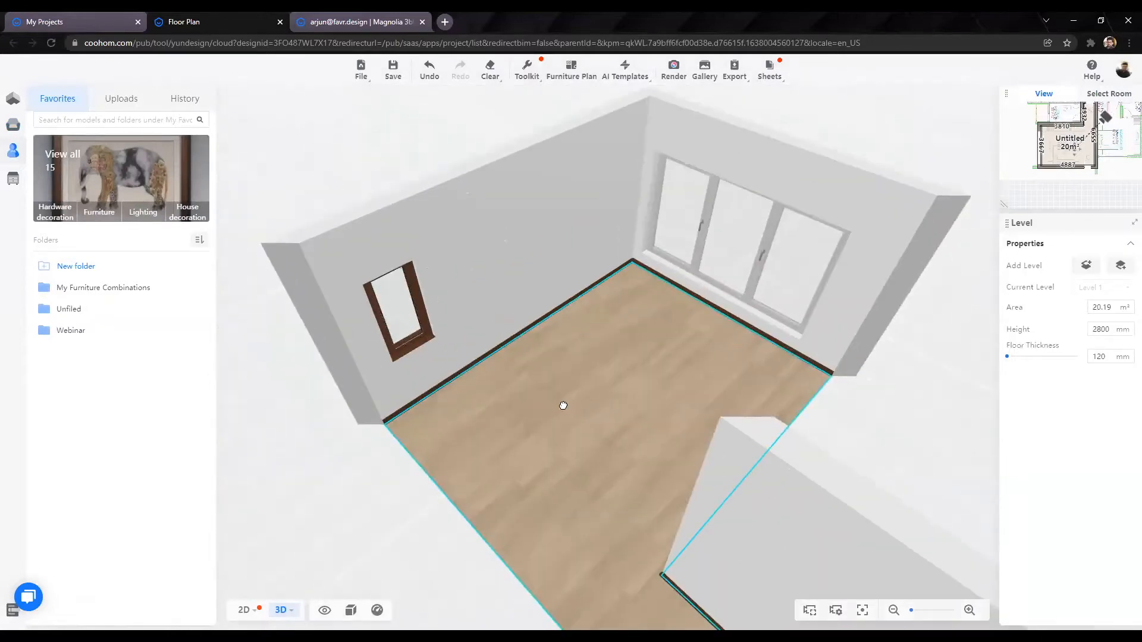
mouse_move(12, 154)
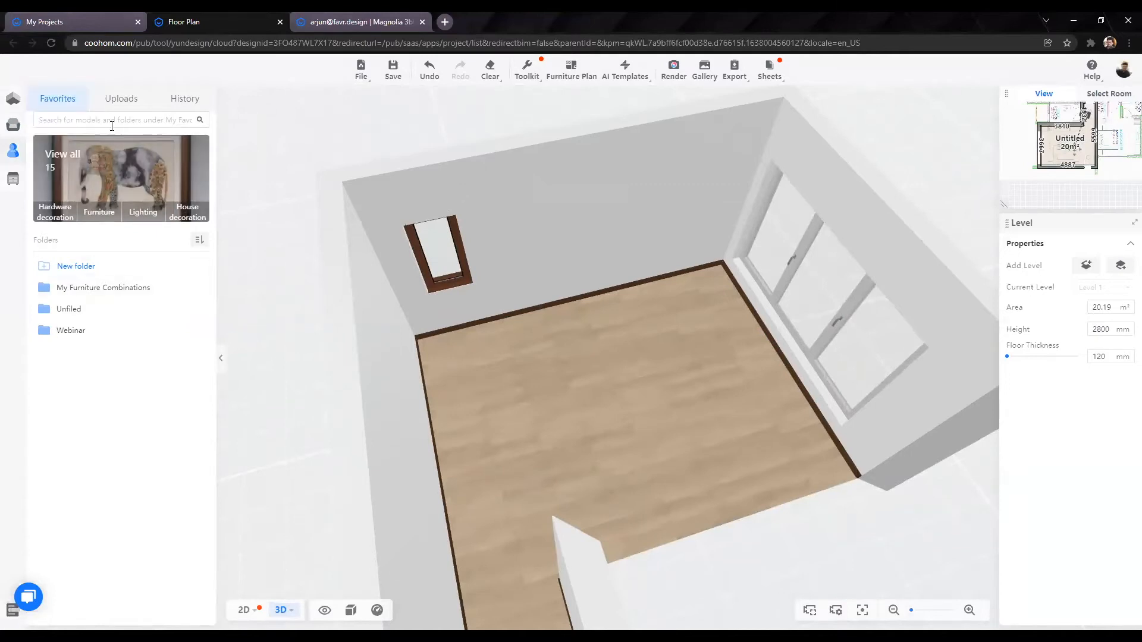
click(120, 99)
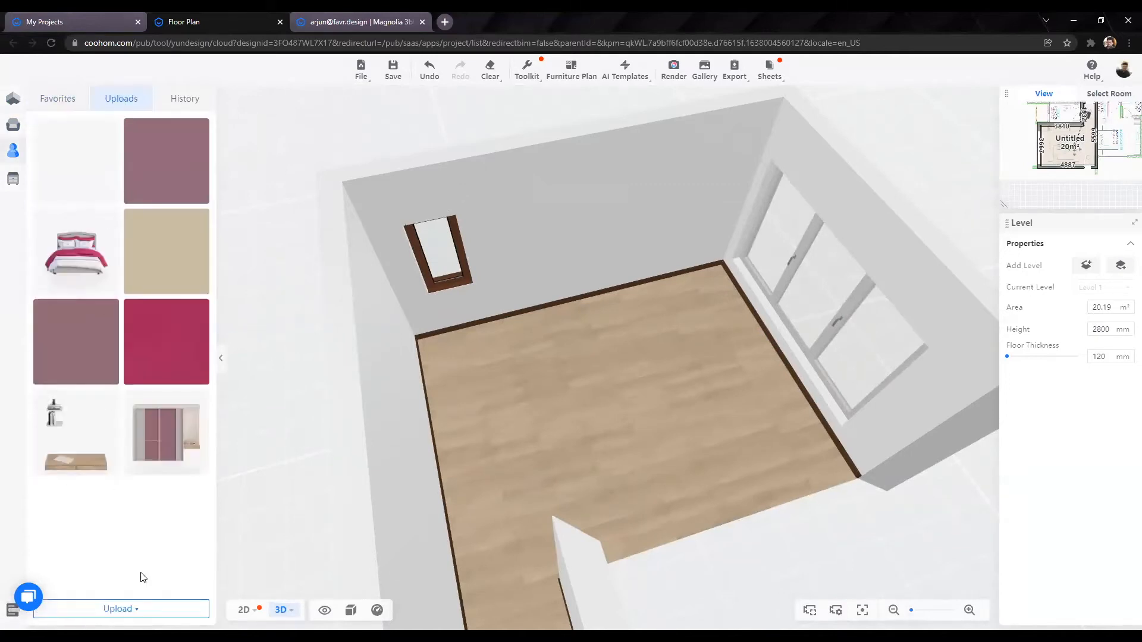
click(135, 612)
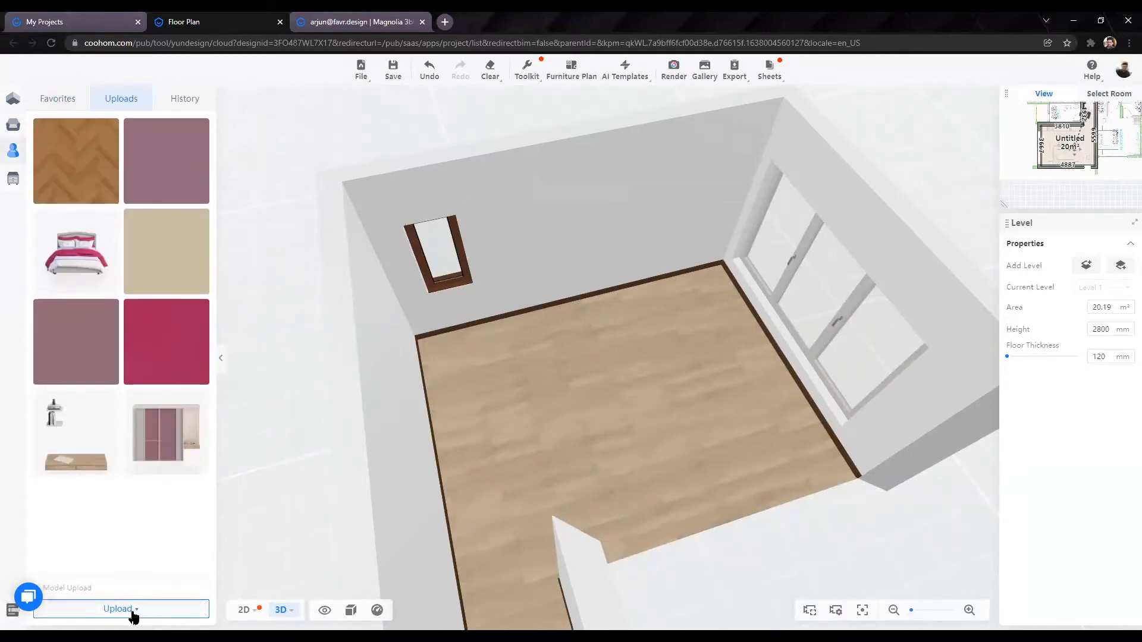
click(100, 592)
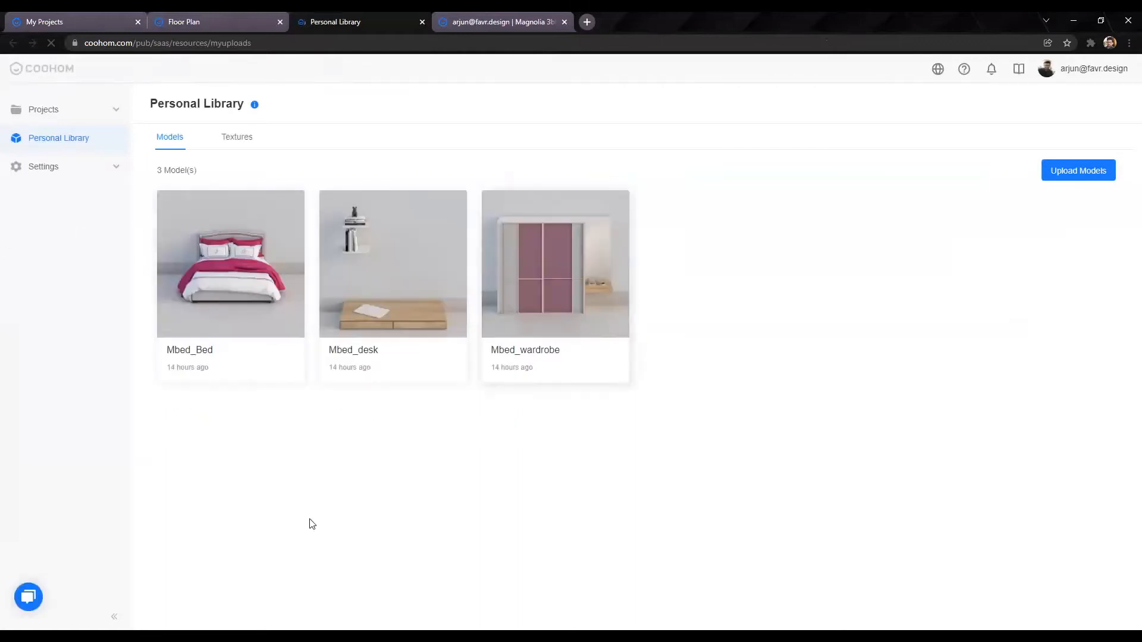
click(242, 143)
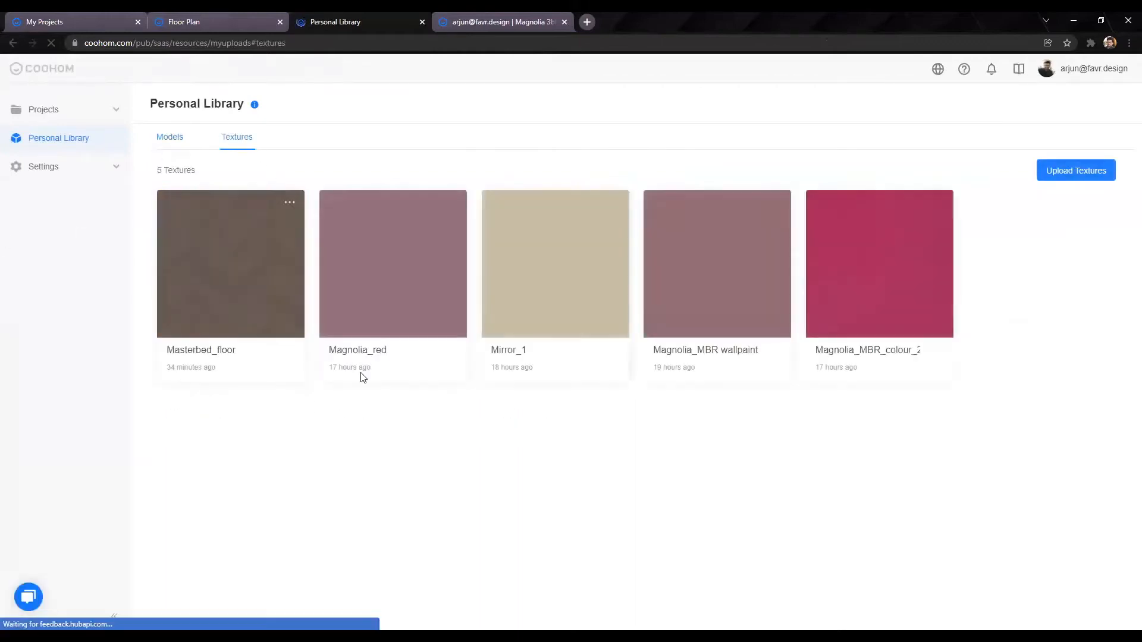
click(171, 142)
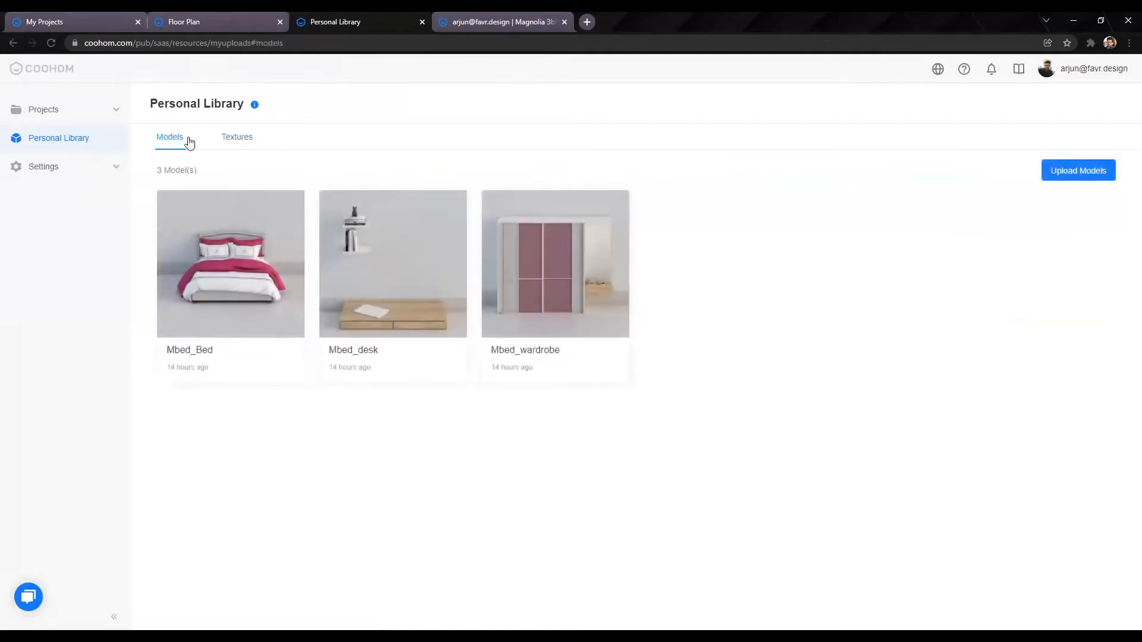
Step: Start a texture upload in the personal library and load the Masterbed_floor image from the Webinar folder
click(243, 143)
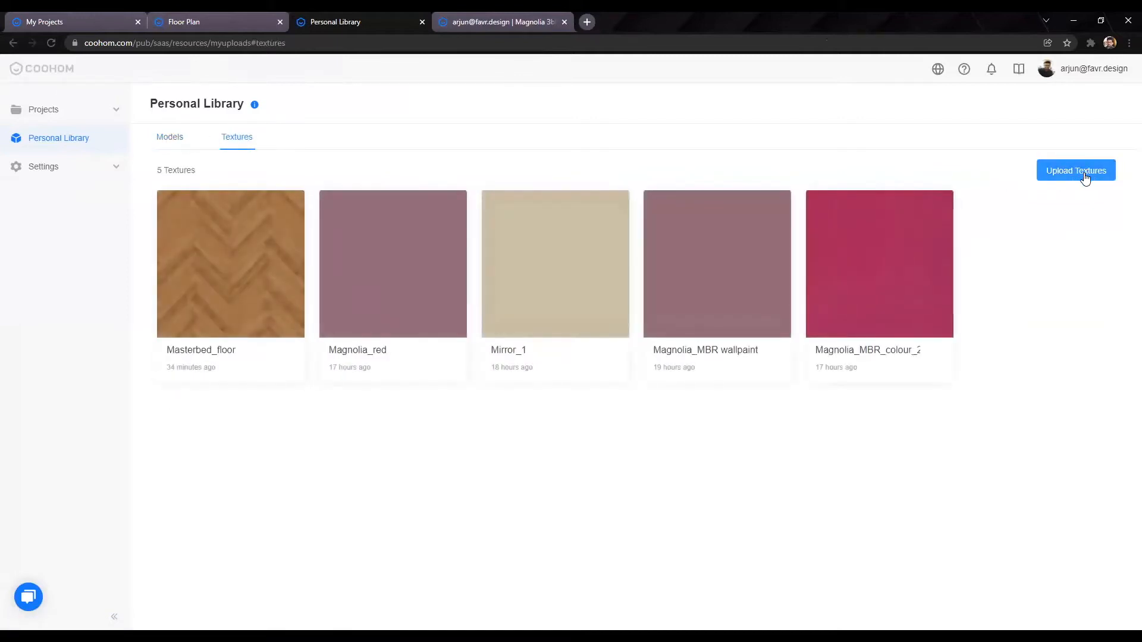
click(1075, 176)
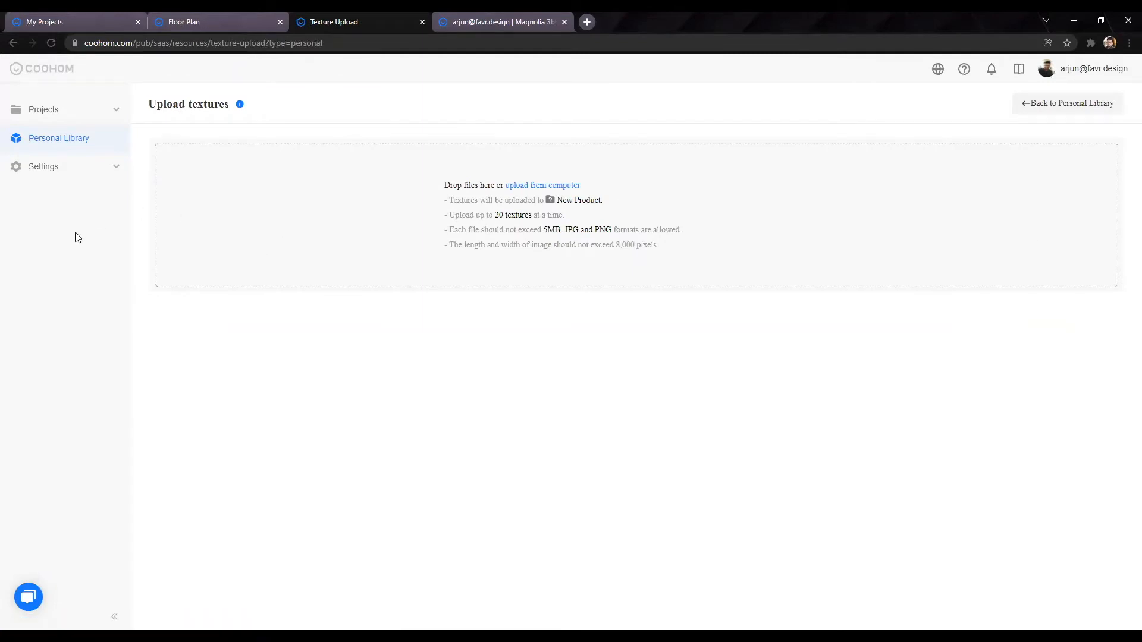
click(347, 211)
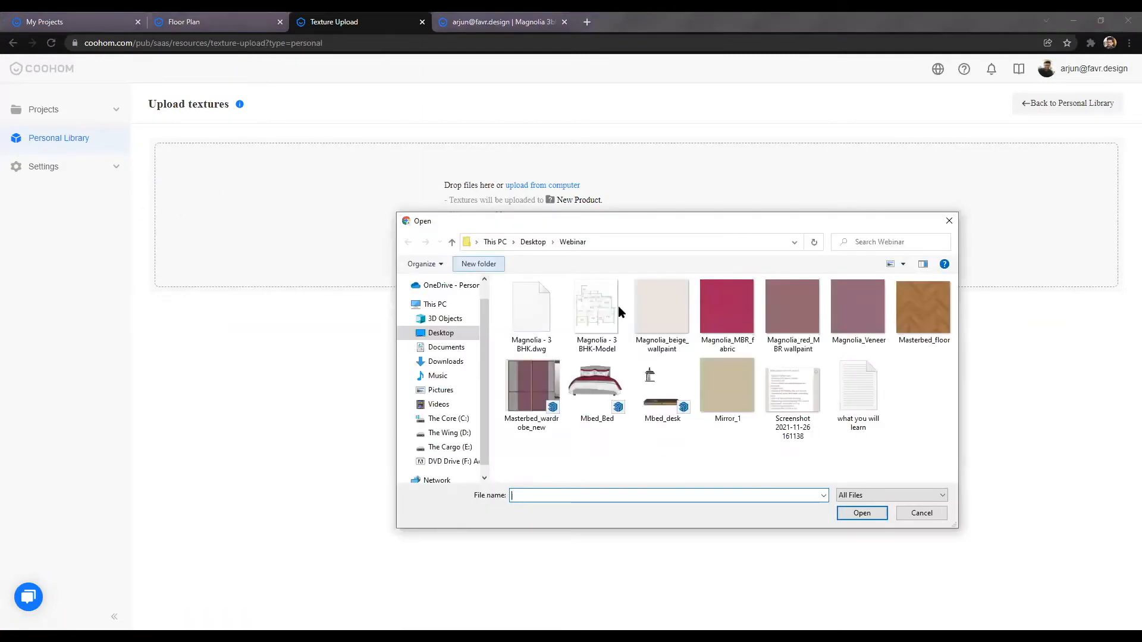
click(916, 319)
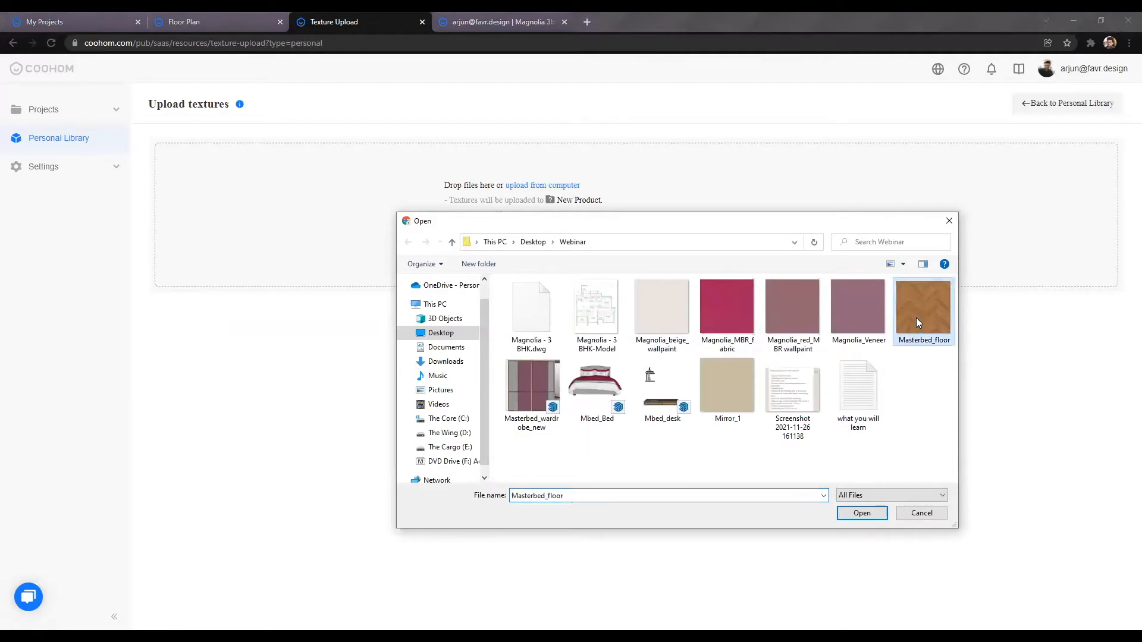
double_click(916, 317)
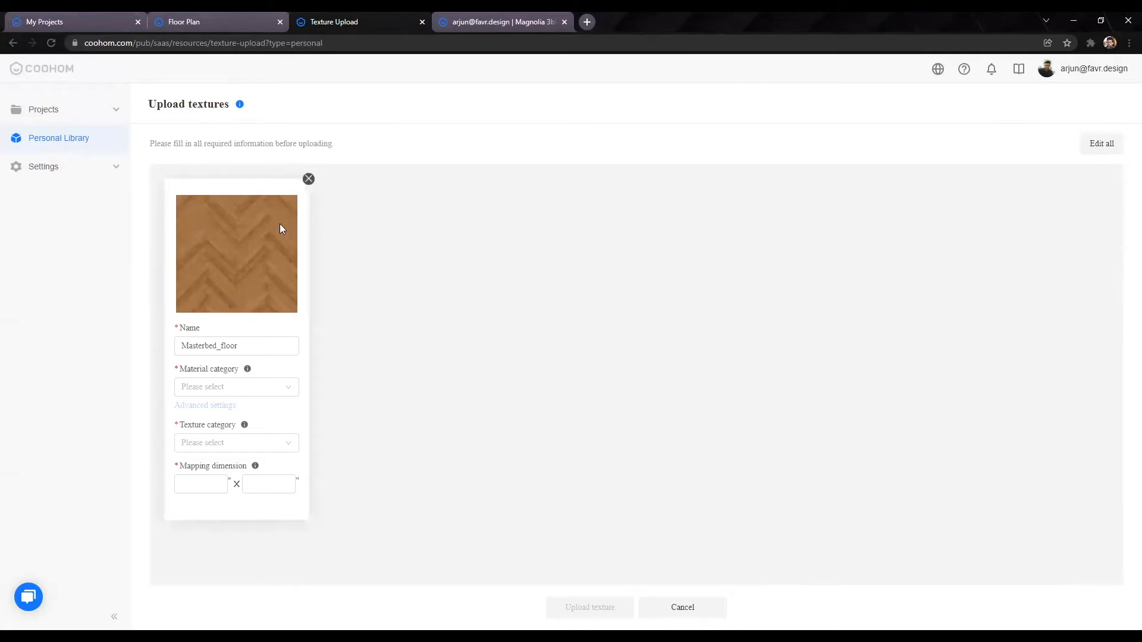
Step: Set the Masterbed_floor texture's material category to Board / Solid wood flooring
click(233, 340)
click(214, 388)
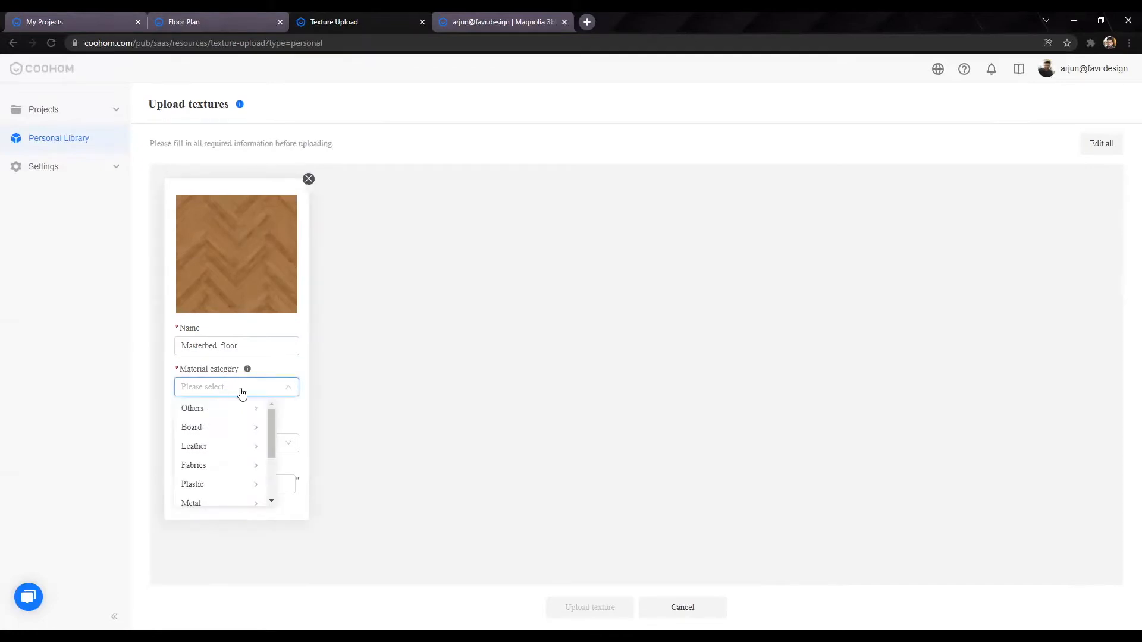
click(213, 428)
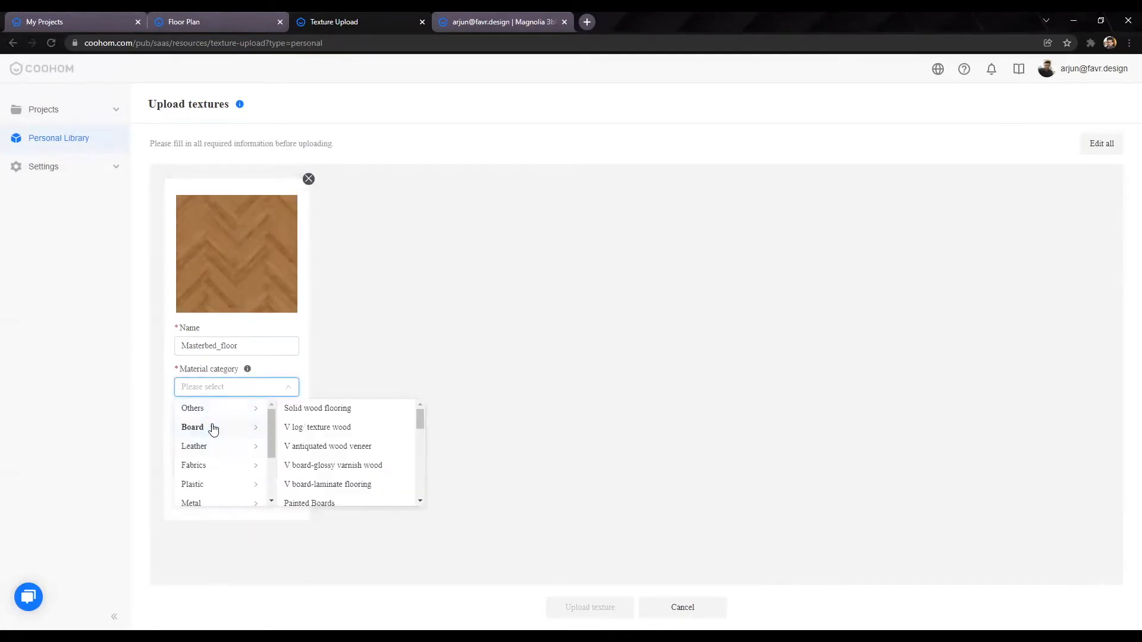
scroll(324, 435, down, 7)
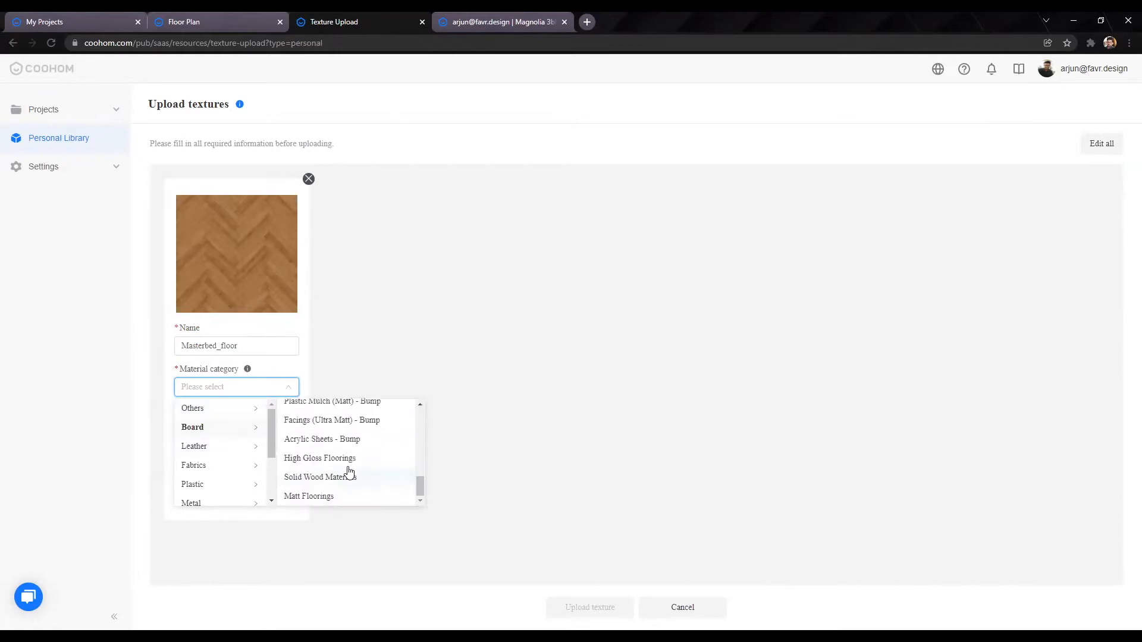
scroll(348, 470, up, 7)
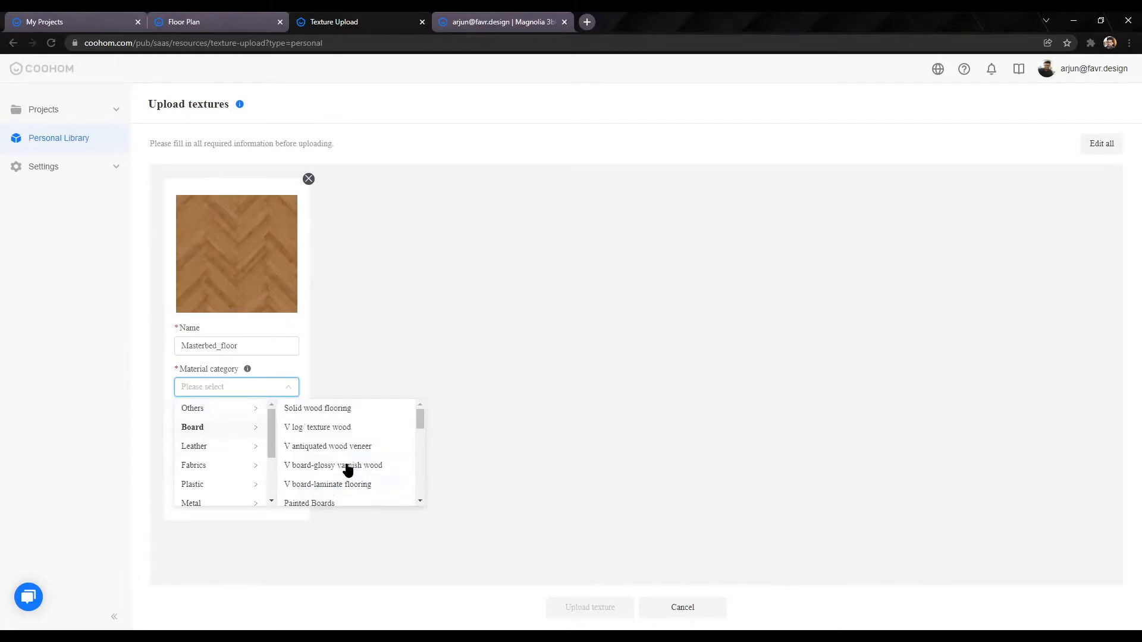
click(329, 409)
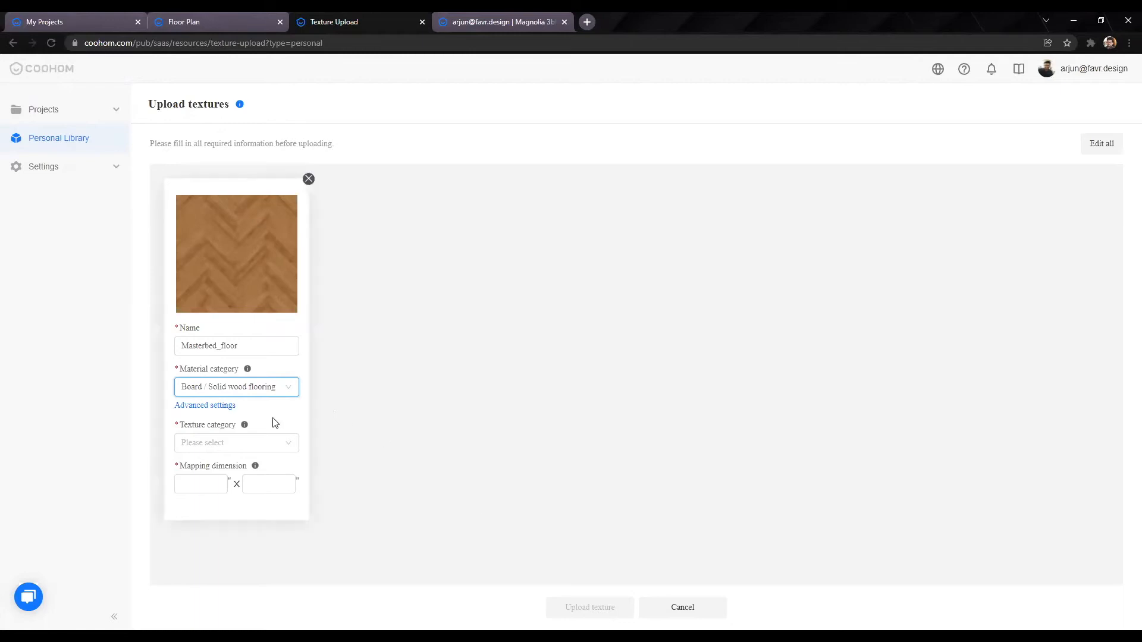
Step: Set the texture category to Floorings for the Masterbed_floor upload
click(282, 444)
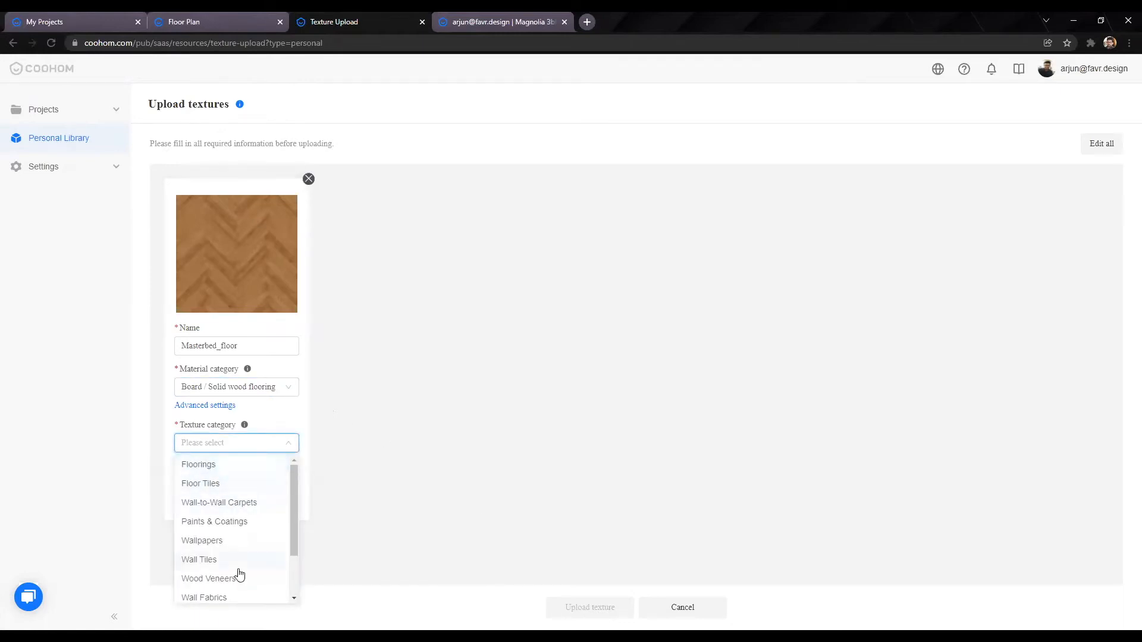
scroll(238, 572, down, 3)
scroll(245, 539, up, 3)
scroll(241, 508, down, 2)
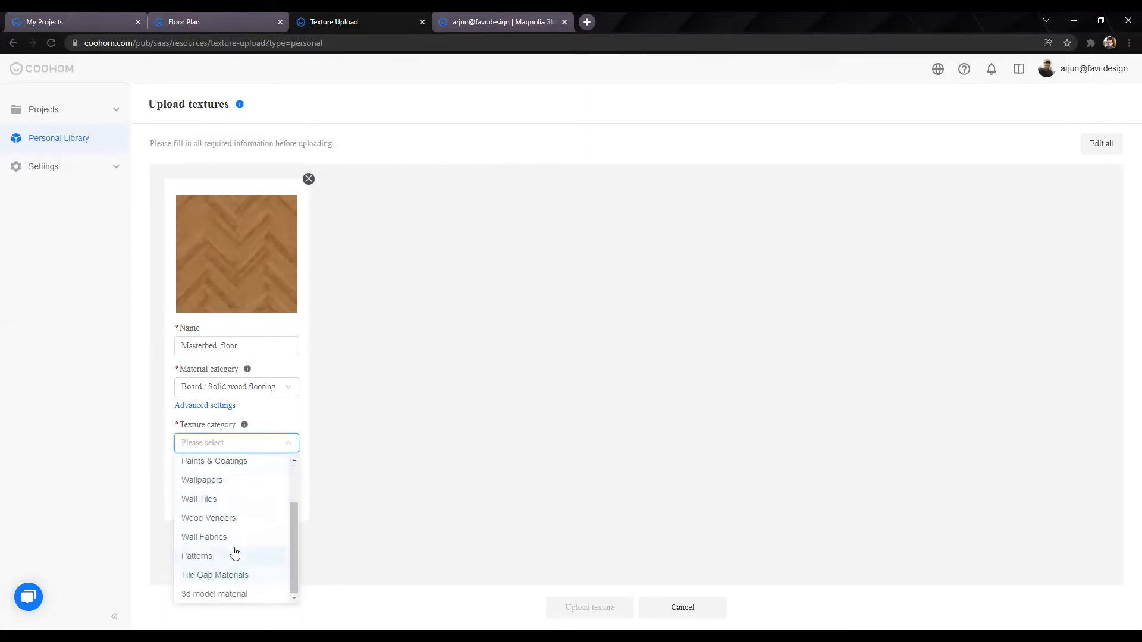
scroll(237, 544, up, 2)
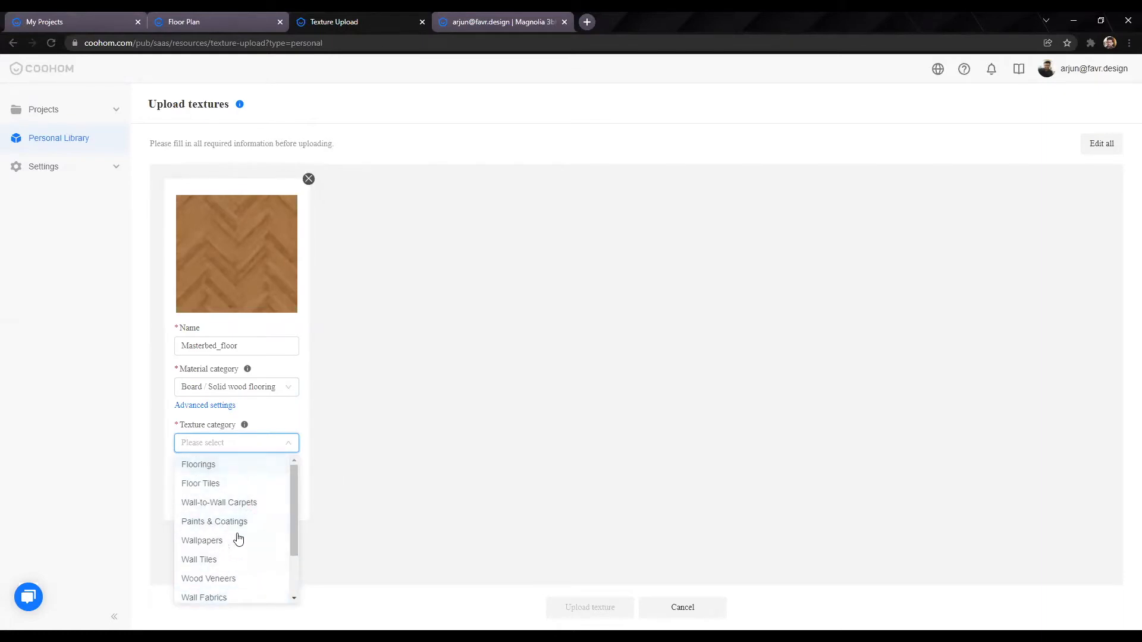
click(209, 464)
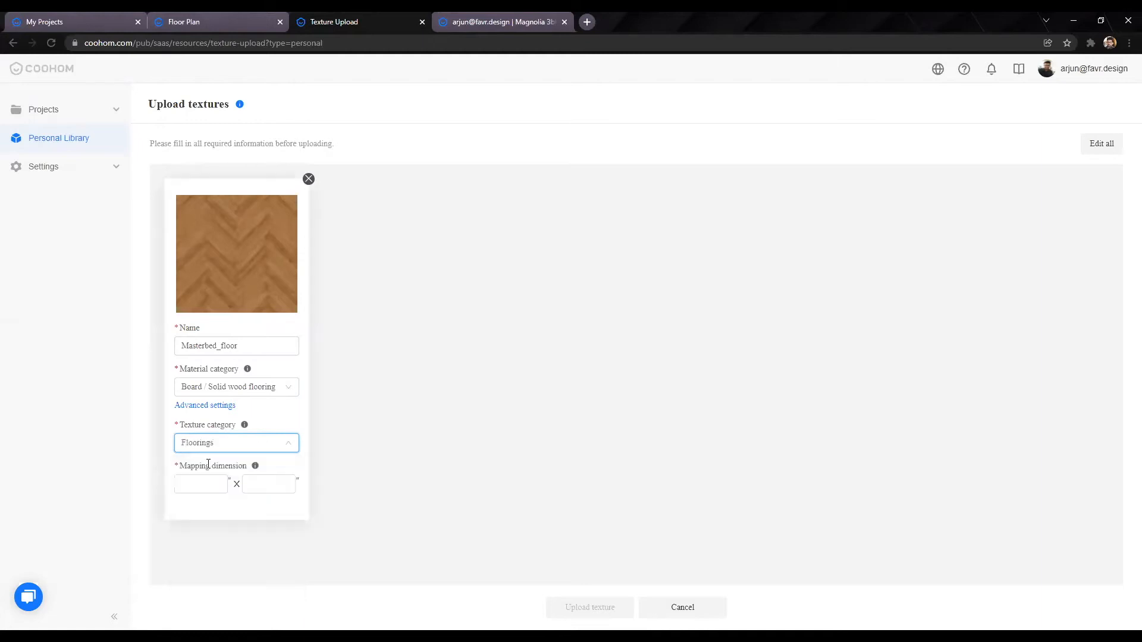
Step: Rename the texture as Masterbed_floor_New
click(268, 350)
text(_)
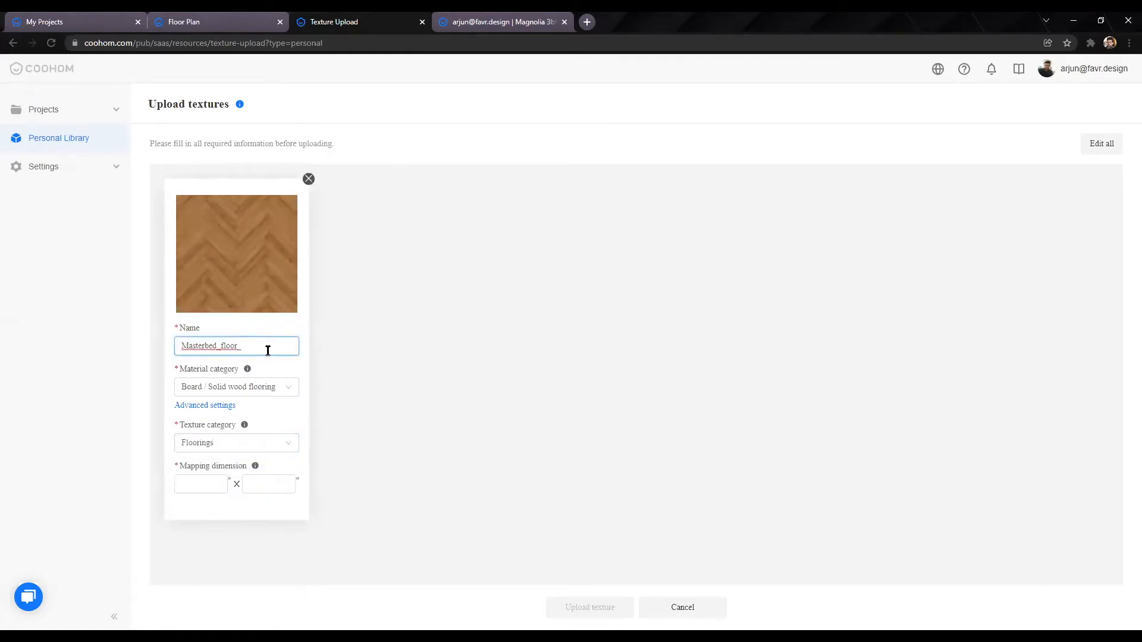
text(New)
click(382, 320)
click(256, 342)
Step: Set the texture's mapping dimension to 40 x 40 inches and upload it
click(201, 479)
click(202, 484)
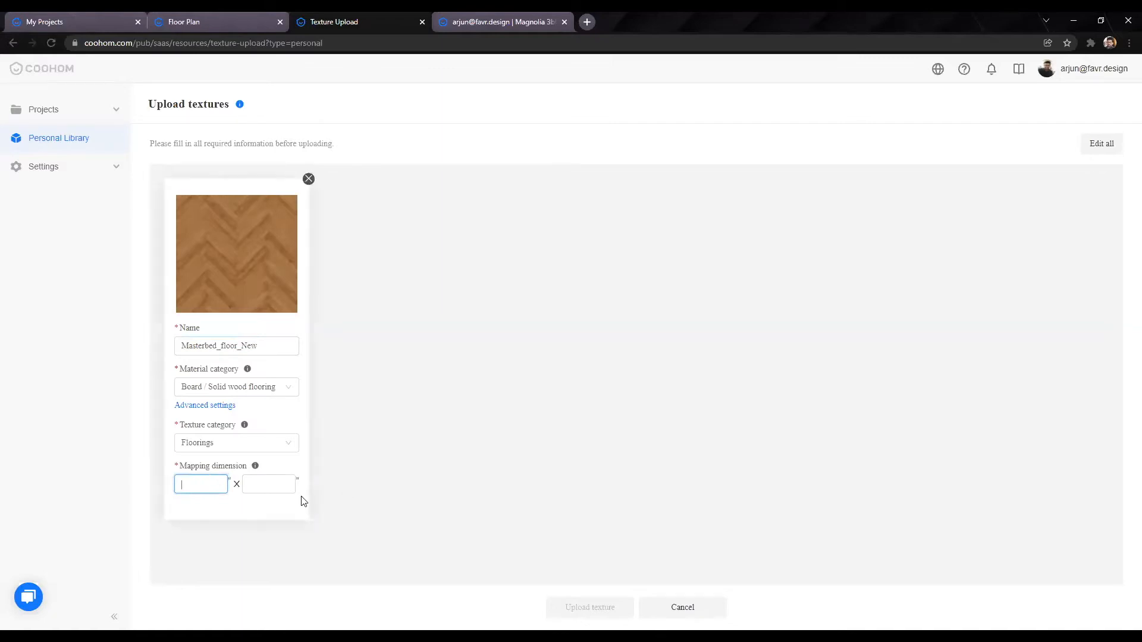
text(40)
key(Tab)
text(40)
key(Tab)
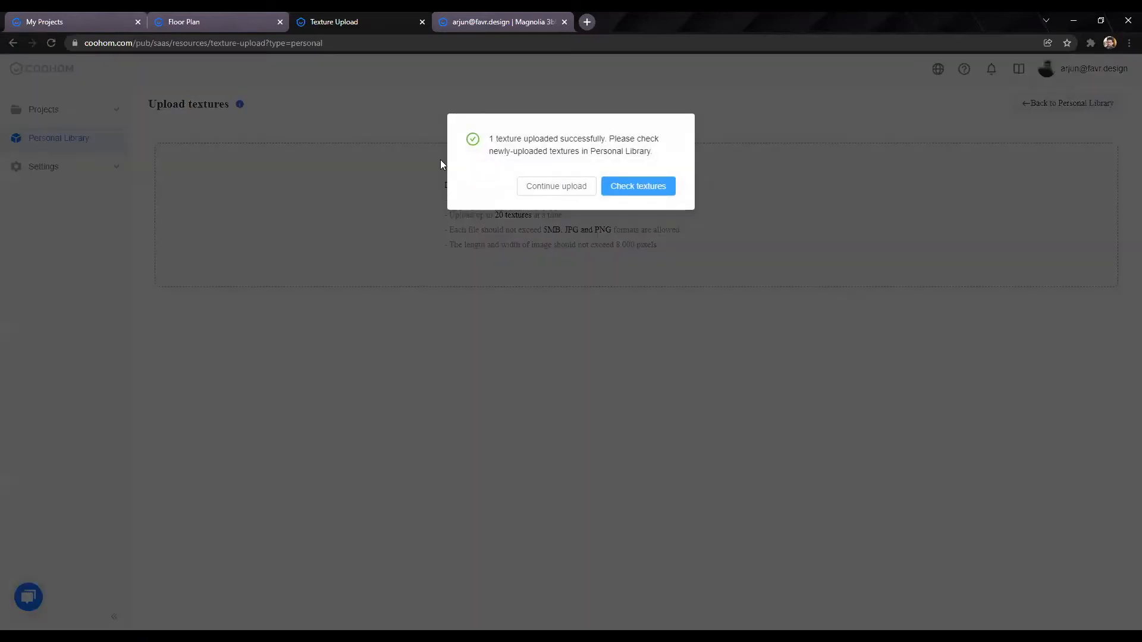
Step: Check the new texture in the personal library, and refresh the account's uploads in the floor plan
click(634, 188)
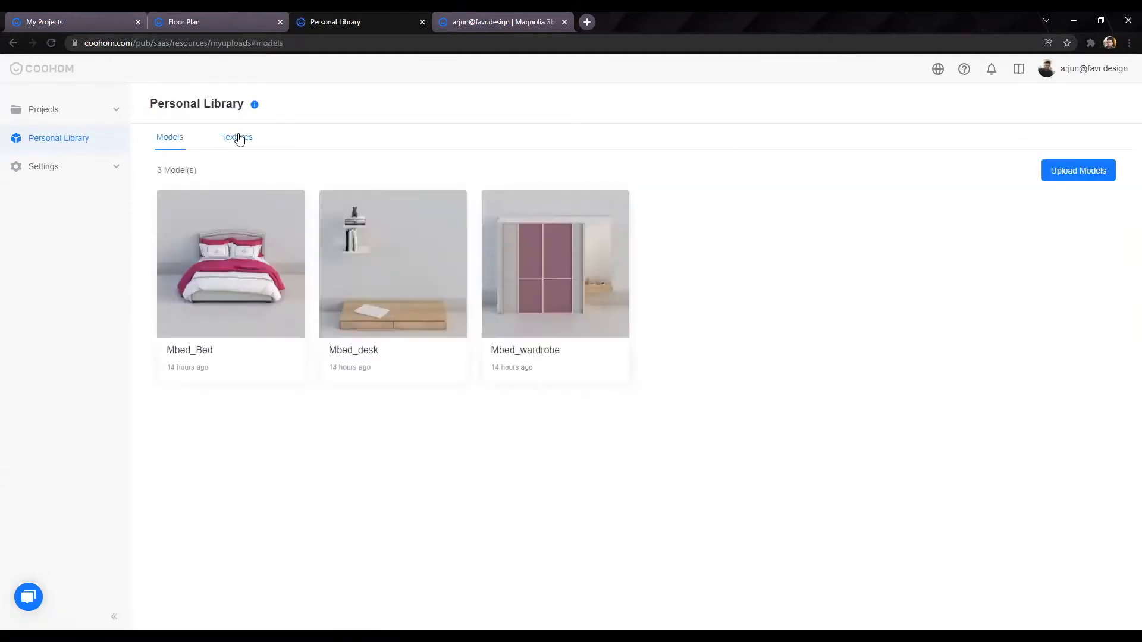
click(237, 138)
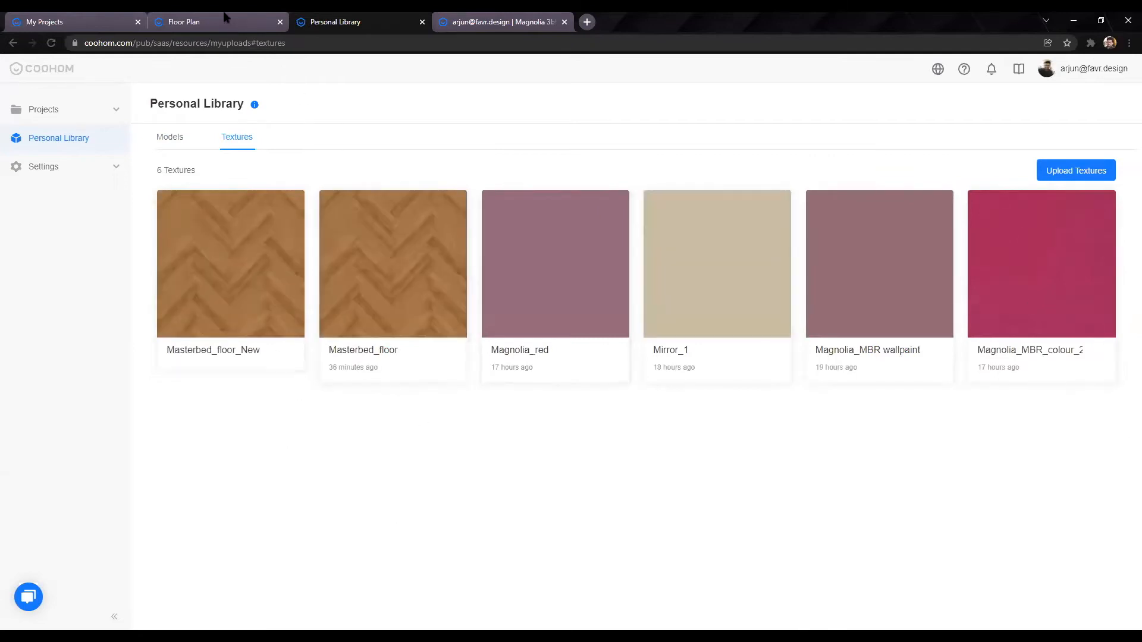
scroll(323, 338, down, 5)
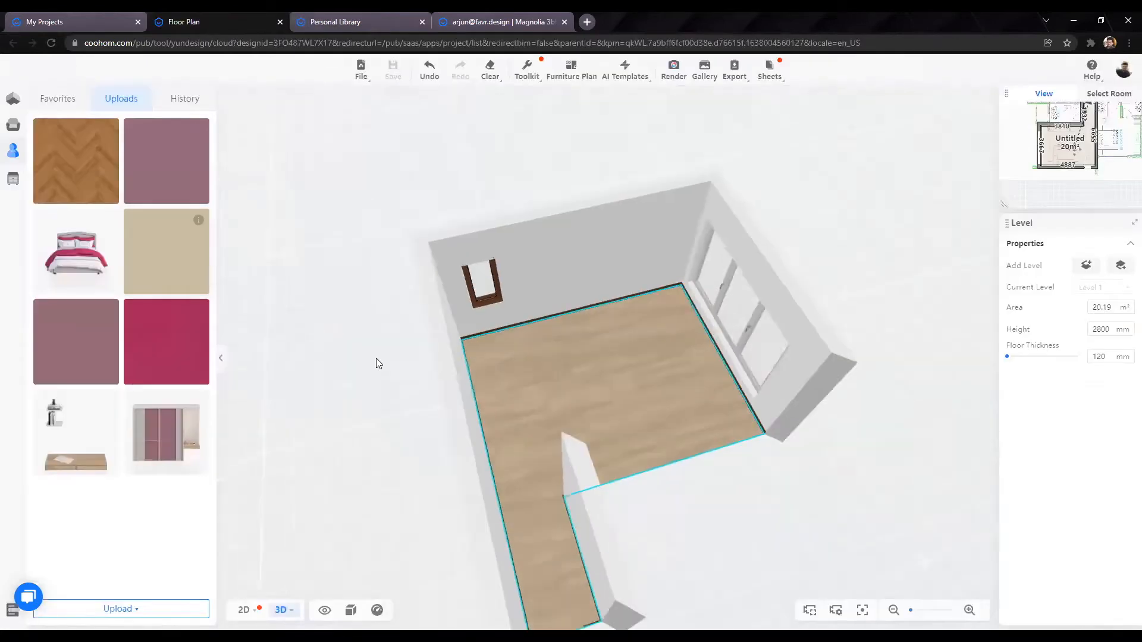
click(73, 98)
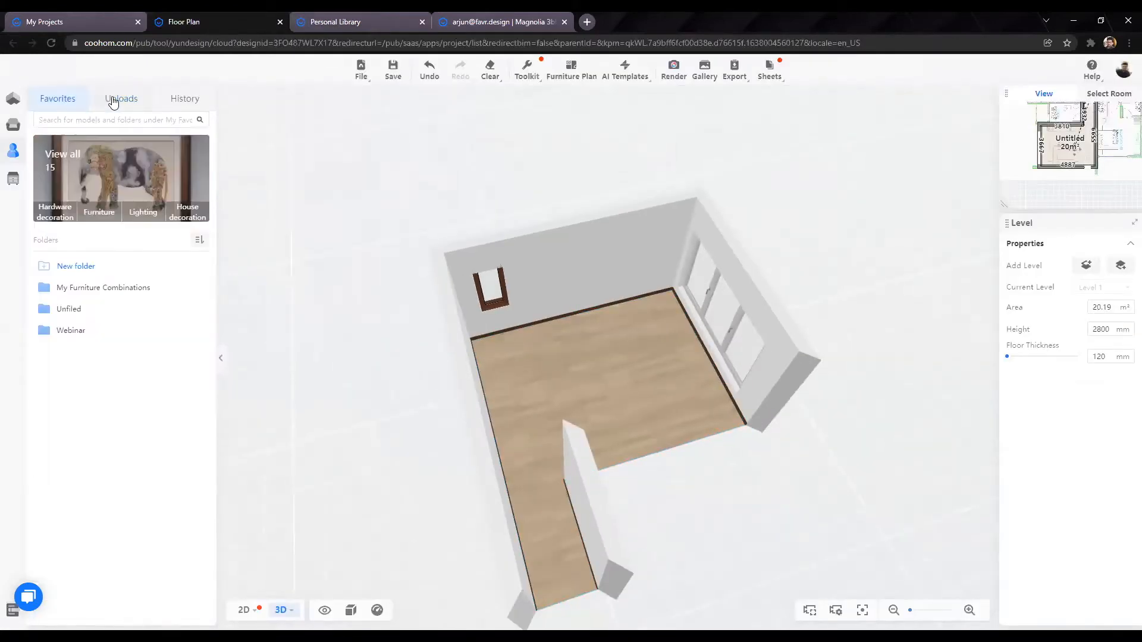
click(116, 99)
click(53, 96)
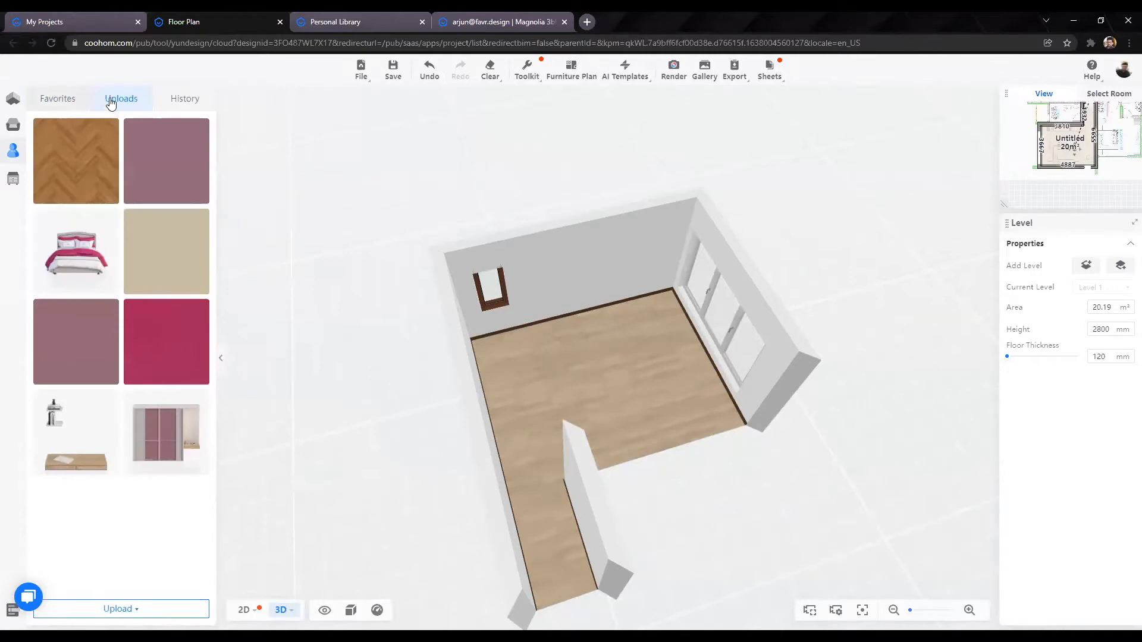
click(111, 99)
click(13, 123)
click(14, 151)
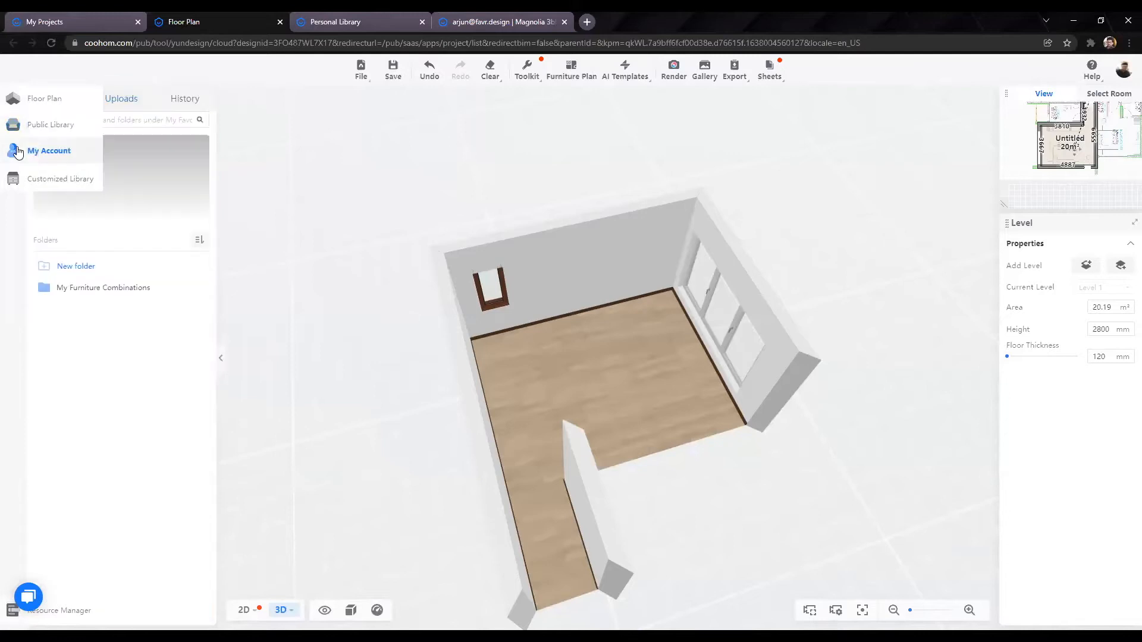
click(112, 100)
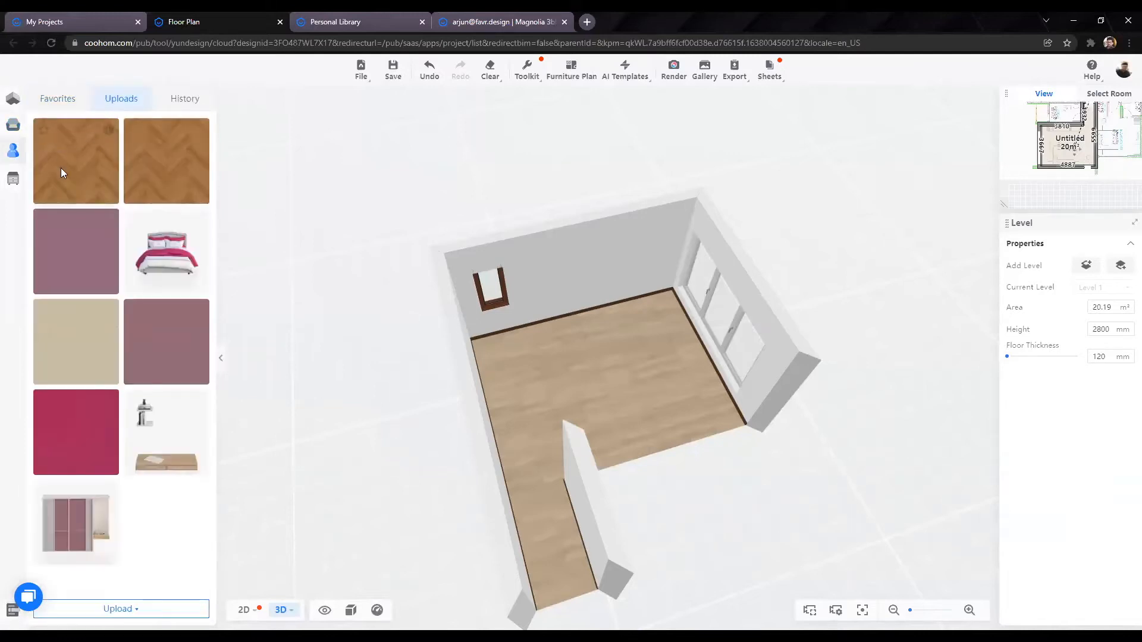
Step: Apply the newly uploaded herringbone texture Masterbed_floor_New to the bedroom floor
mouse_move(107, 136)
click(76, 157)
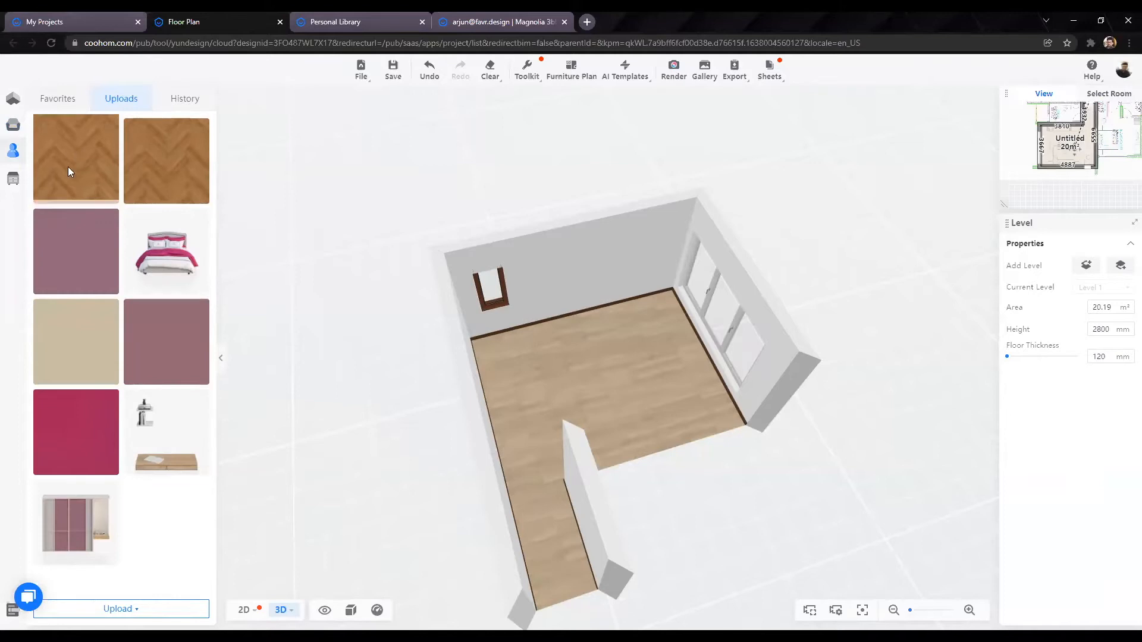
click(630, 373)
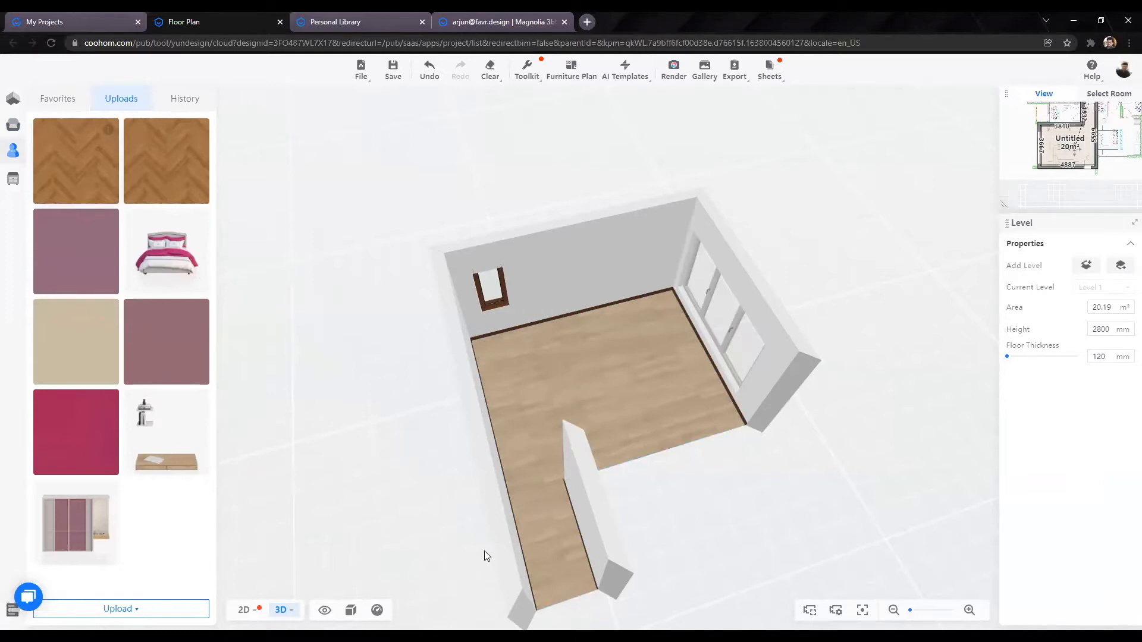
drag(420, 489, 581, 489)
mouse_move(763, 536)
mouse_down()
mouse_move(288, 528)
mouse_move(757, 520)
mouse_up()
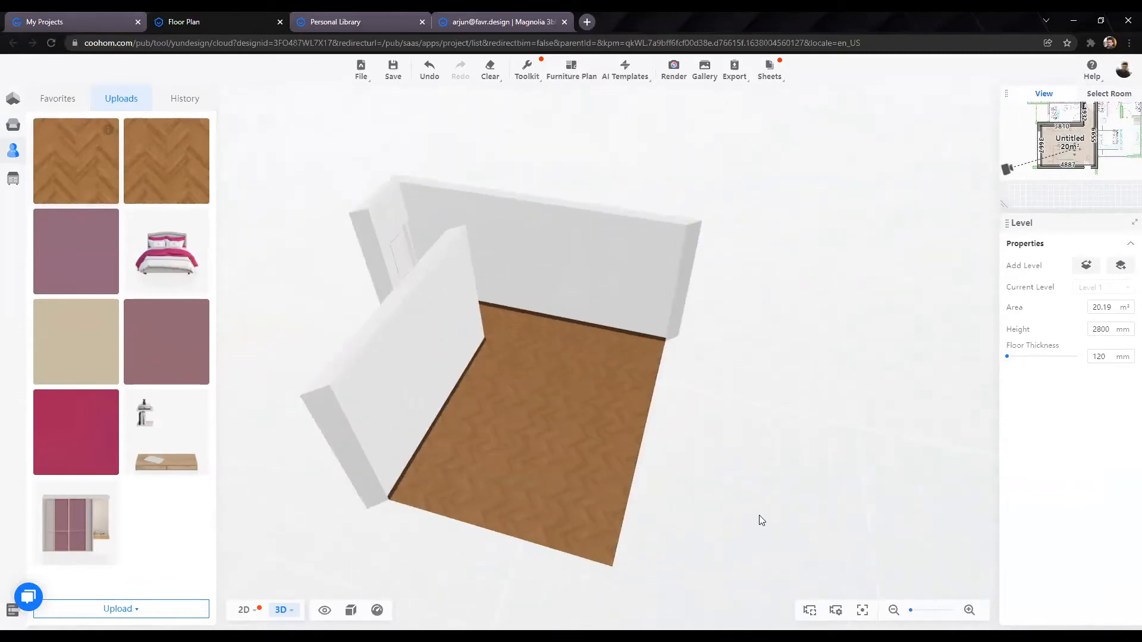
Step: Try to replace the bedroom's dark brown baseboard with the Days style-Chinese style teak Museum the teak wood amber item
scroll(617, 474, up, 6)
drag(497, 430, 494, 344)
scroll(802, 468, down, 5)
scroll(493, 344, up, 5)
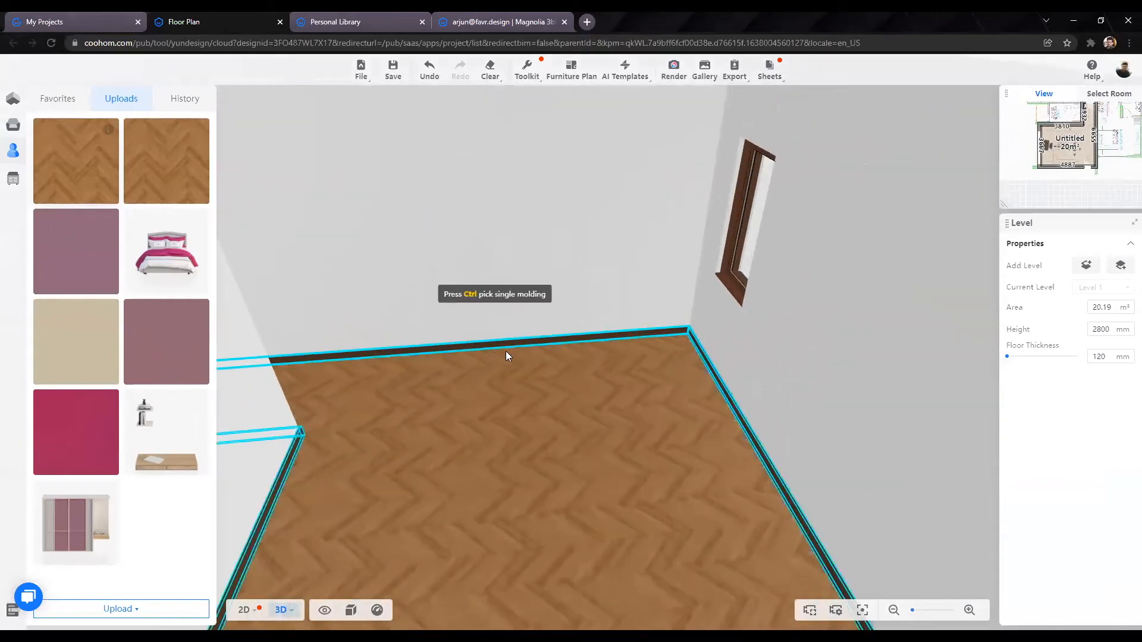
click(494, 345)
click(713, 305)
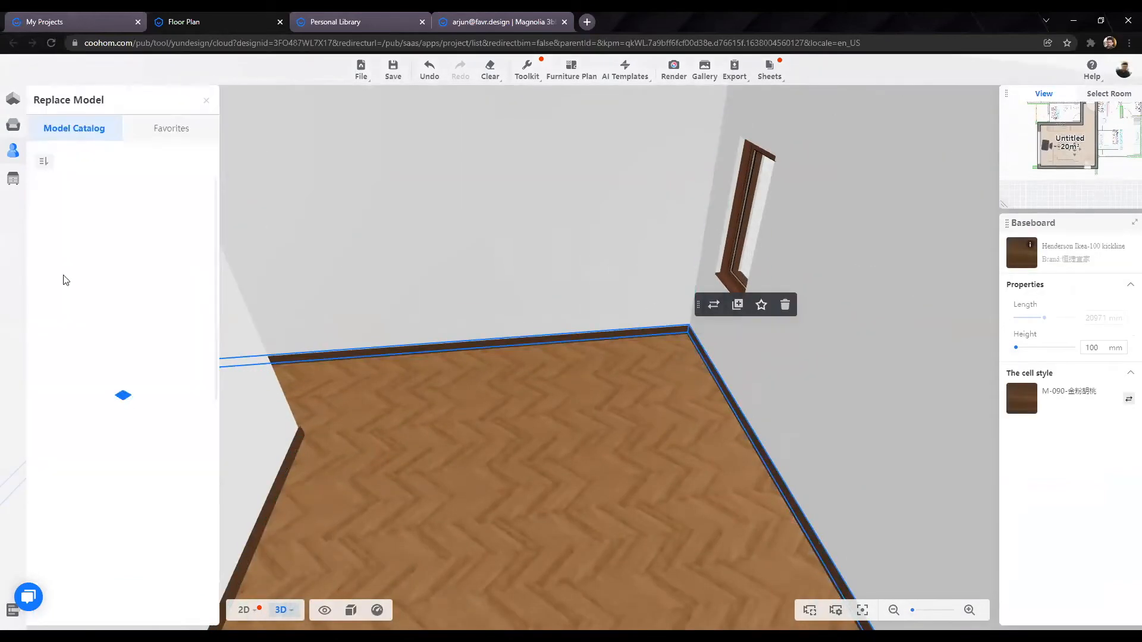
scroll(106, 326, down, 6)
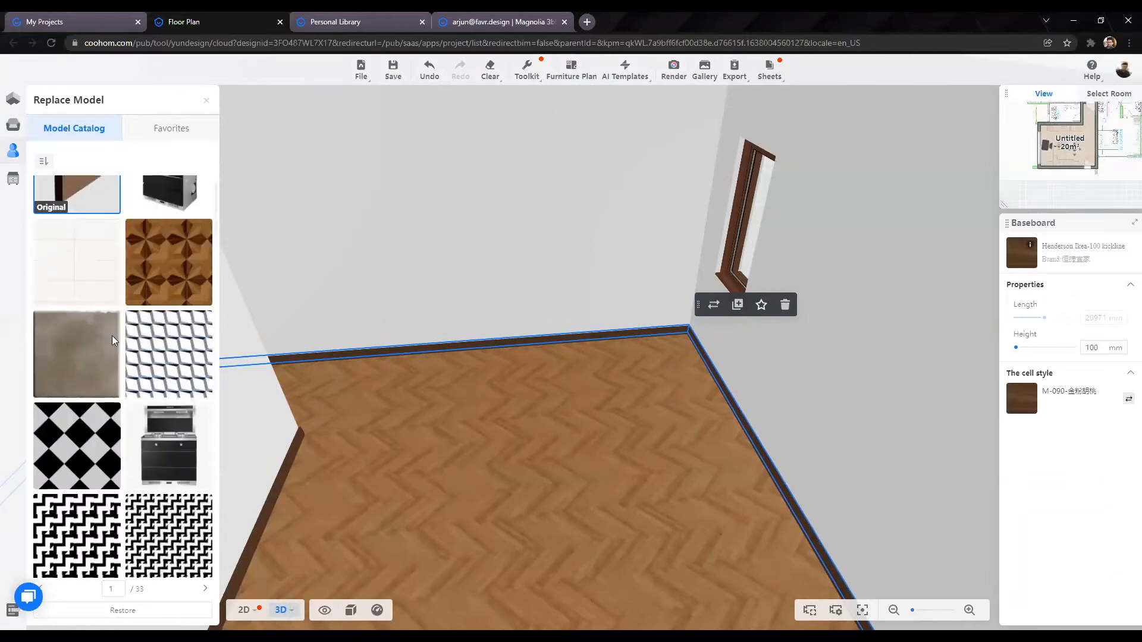
scroll(118, 368, down, 10)
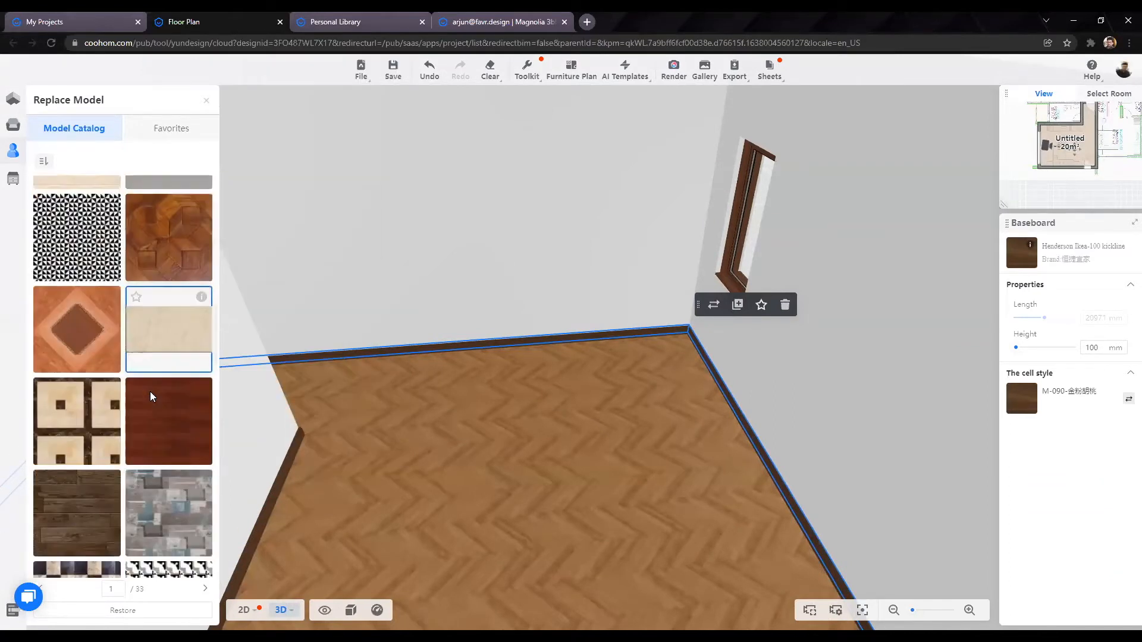
scroll(122, 382, down, 3)
scroll(101, 430, up, 3)
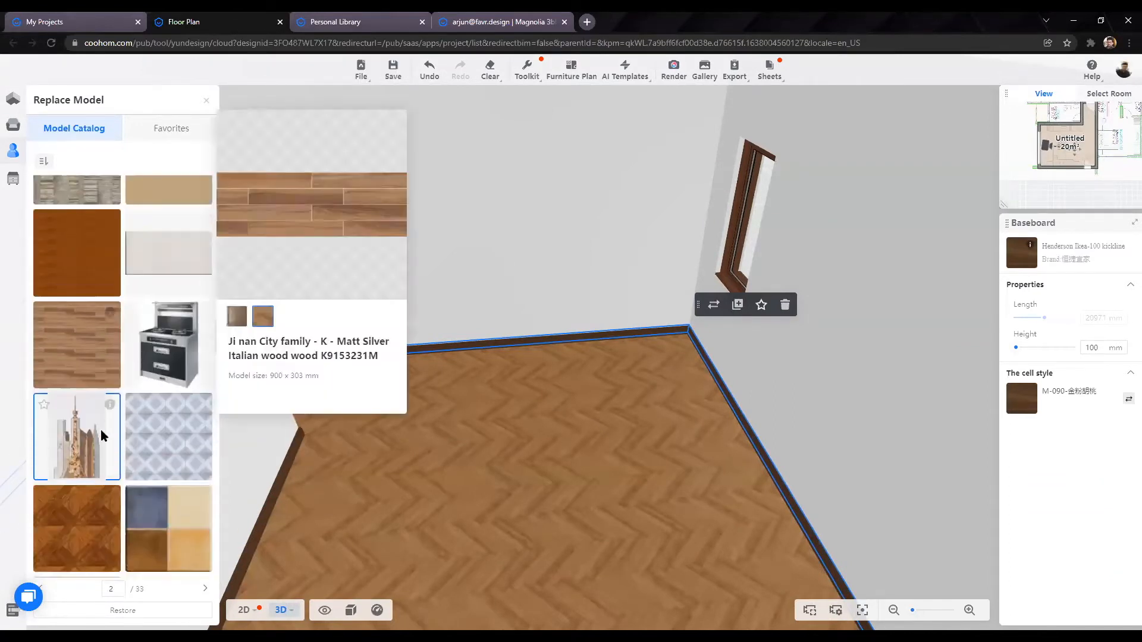
mouse_move(112, 353)
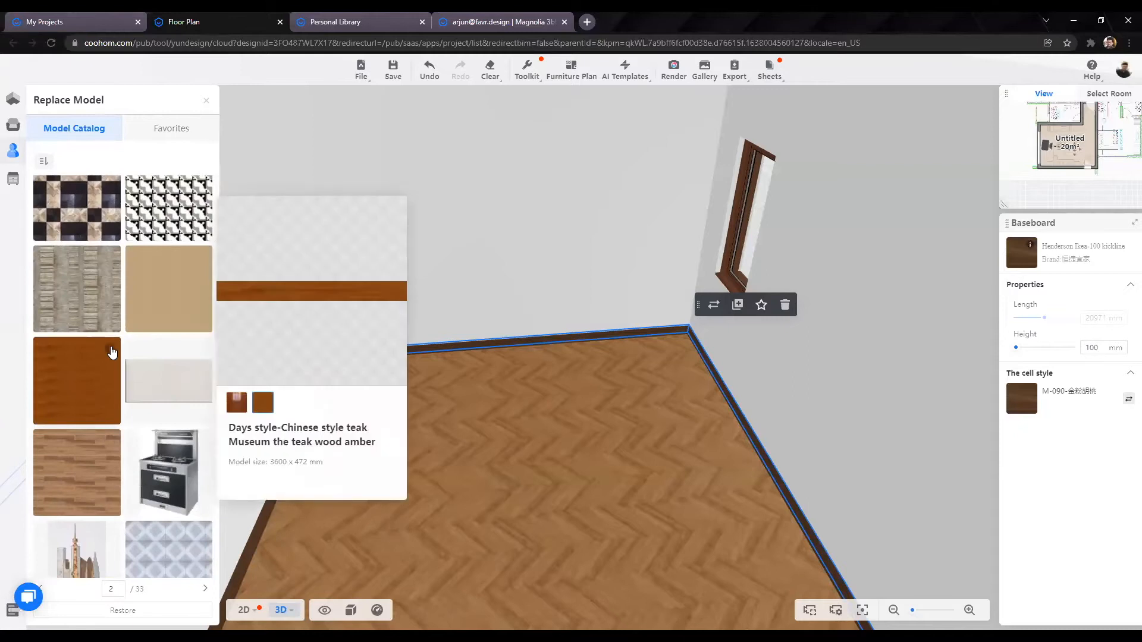
click(84, 380)
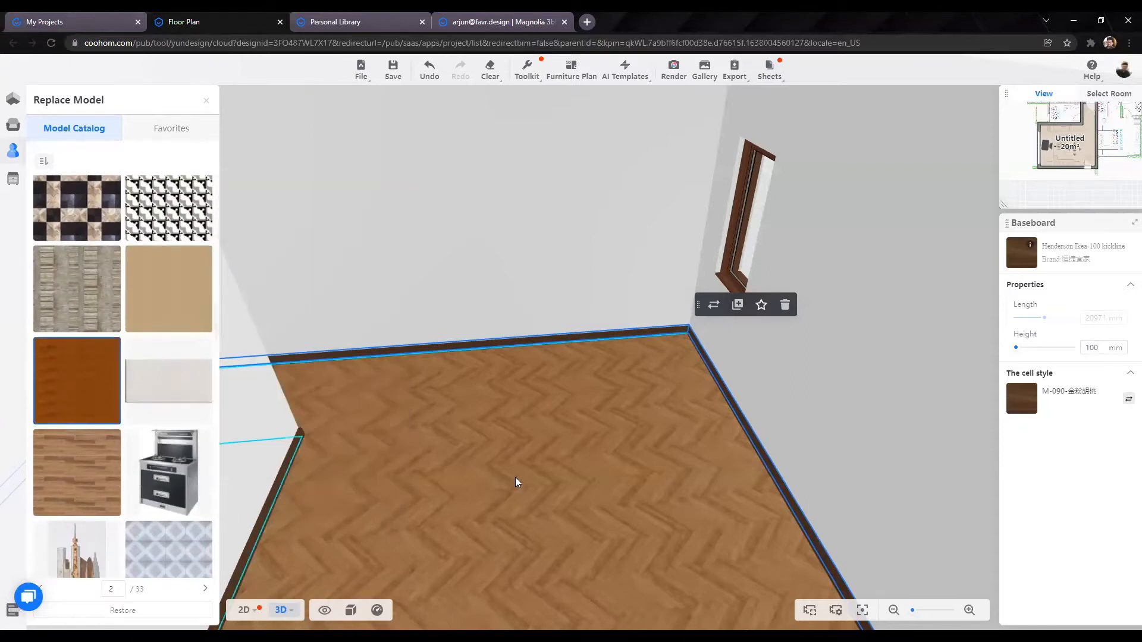
Step: Examine the herringbone floor and baseboard throughout the bedroom from several angles in 3D
scroll(497, 448, down, 8)
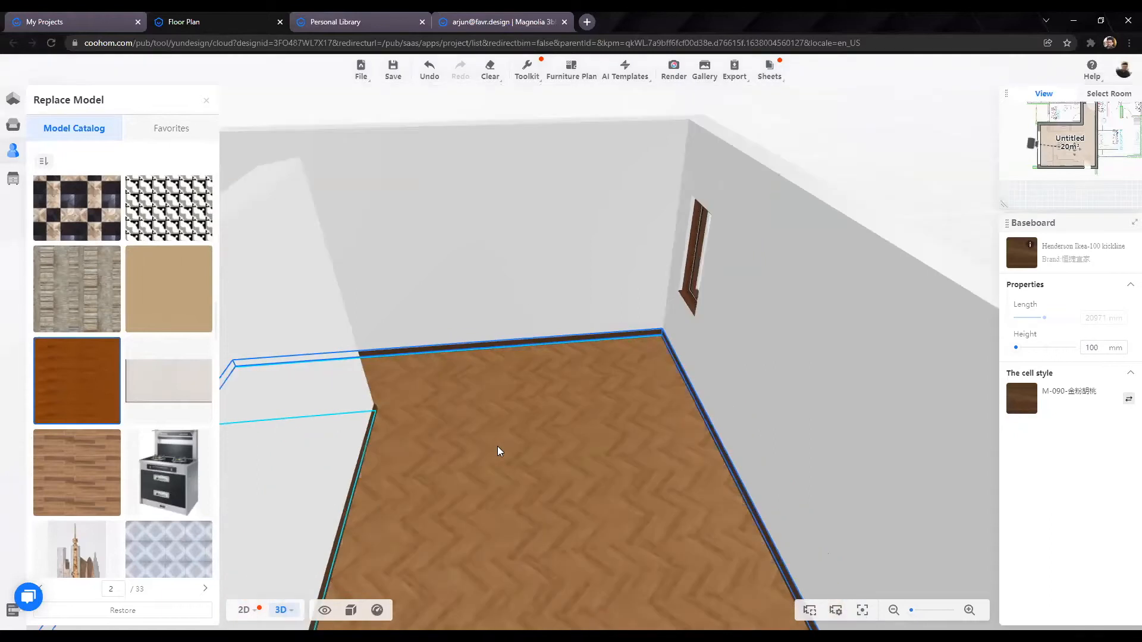
drag(804, 481, 381, 482)
drag(709, 535, 359, 523)
scroll(497, 503, up, 5)
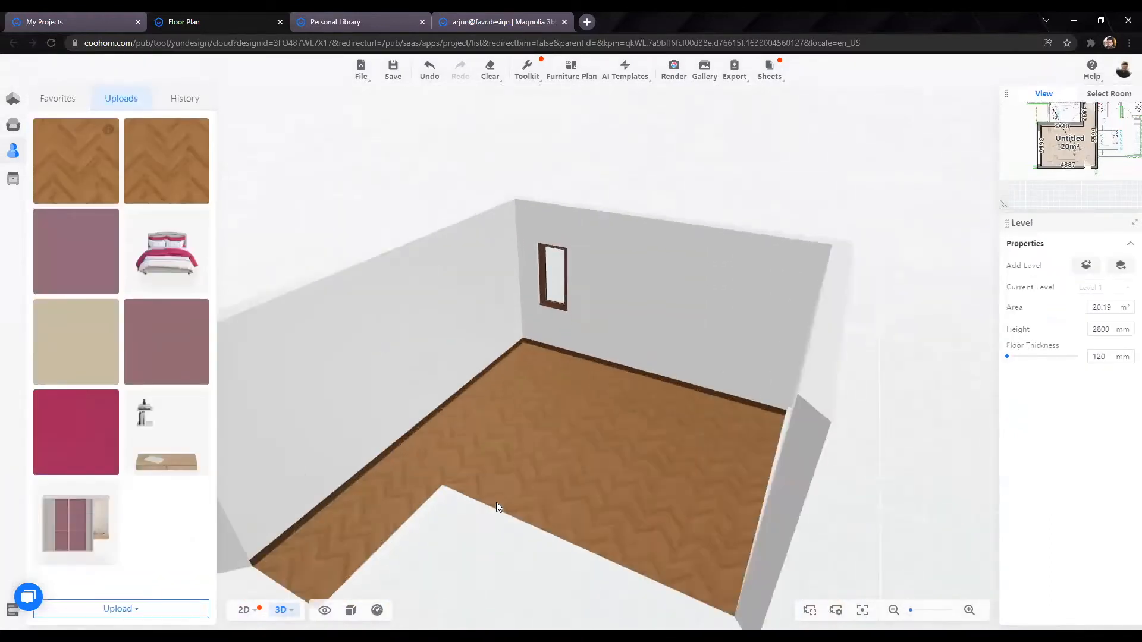
scroll(566, 457, down, 5)
drag(540, 528, 643, 507)
drag(625, 454, 553, 452)
scroll(608, 387, up, 8)
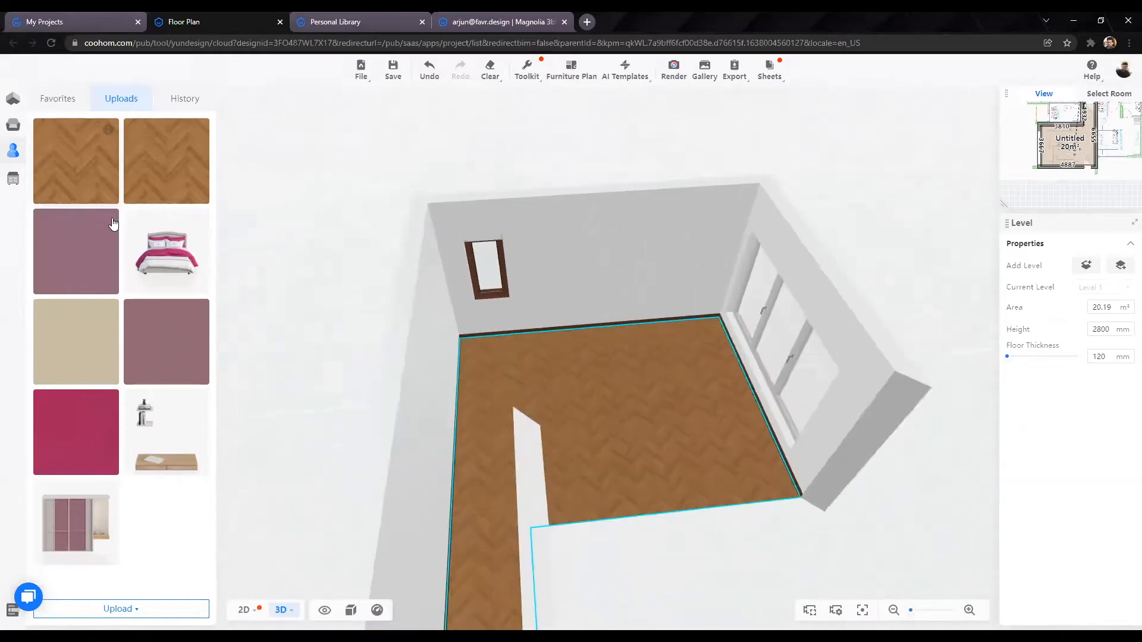
drag(608, 387, 589, 413)
scroll(201, 318, up, 5)
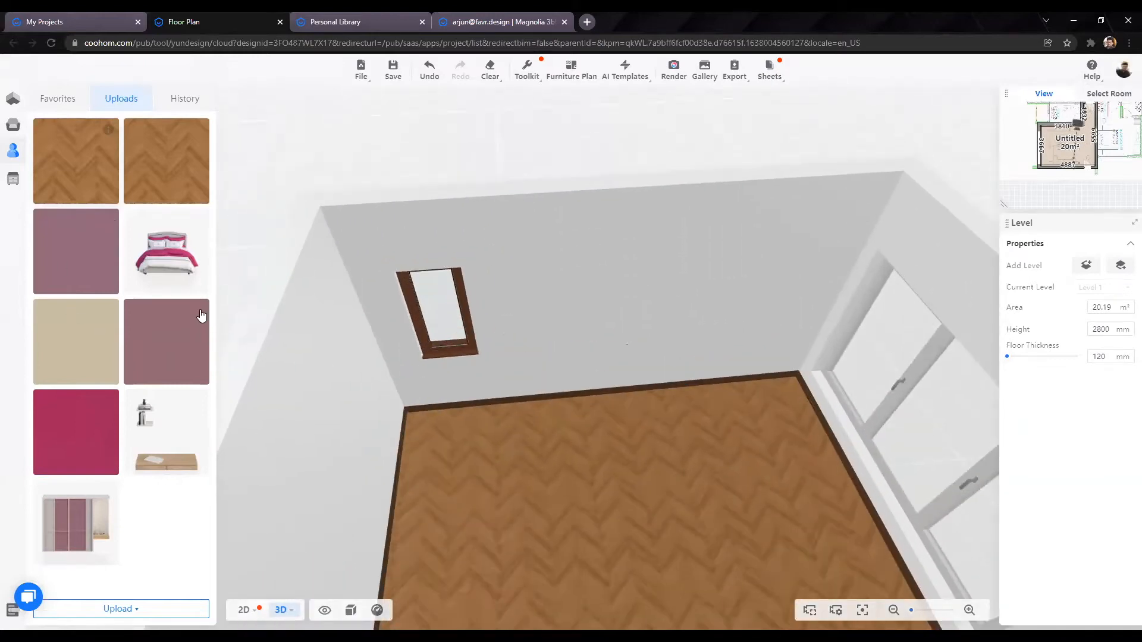
Step: Open the account's texture uploads in the Personal Library to check where custom textures are uploaded, and return to the floor plan
drag(202, 318, 286, 59)
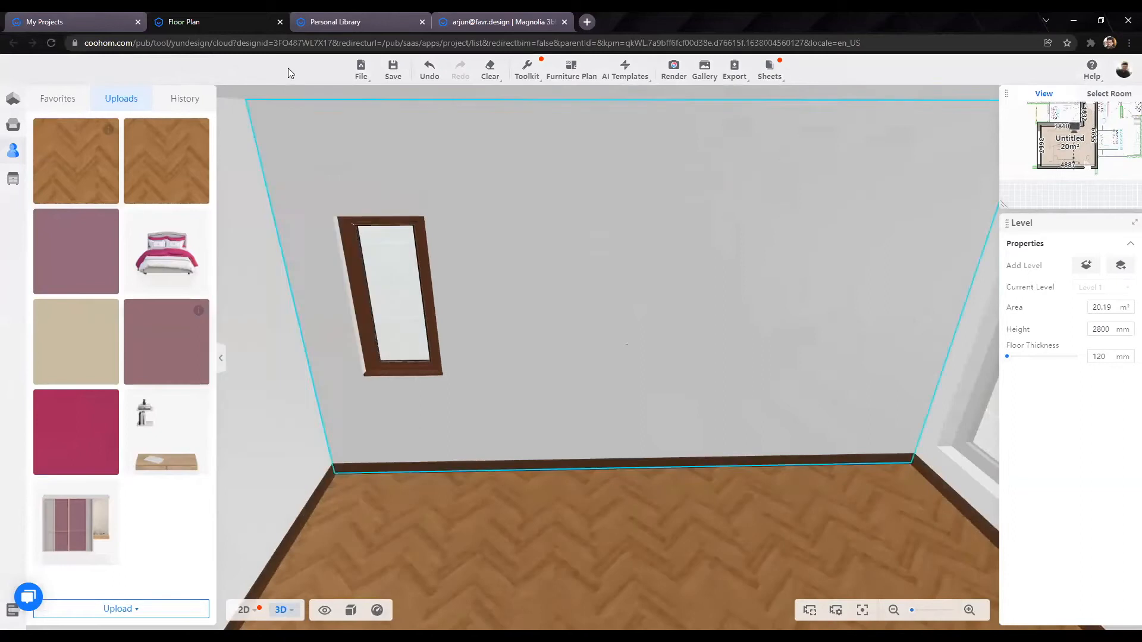
click(116, 610)
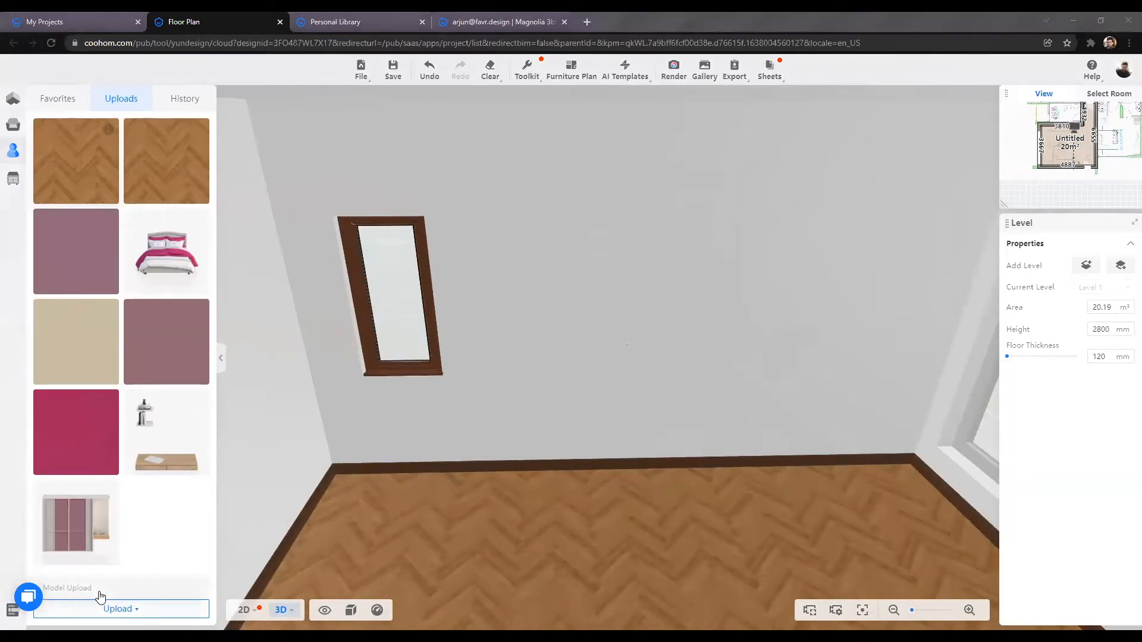
click(152, 592)
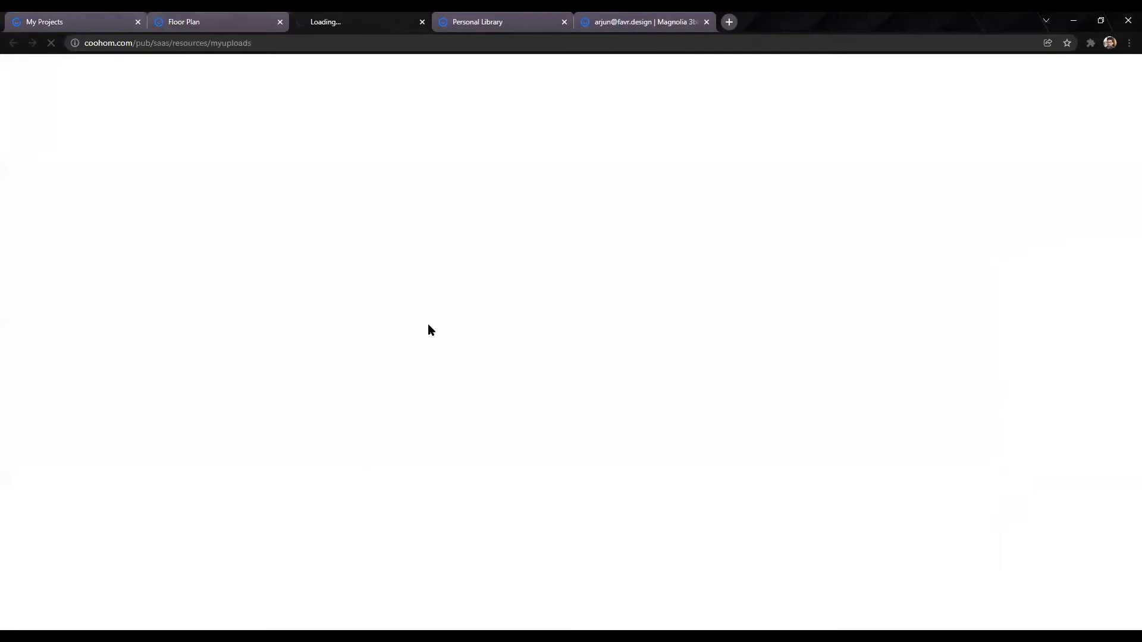
click(227, 136)
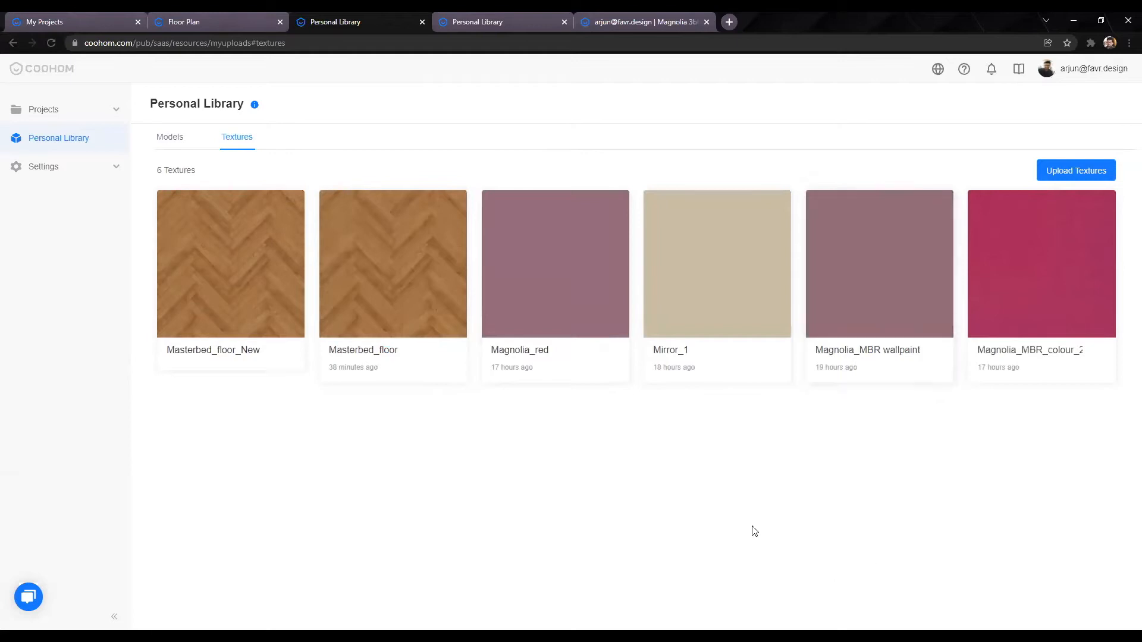
click(219, 21)
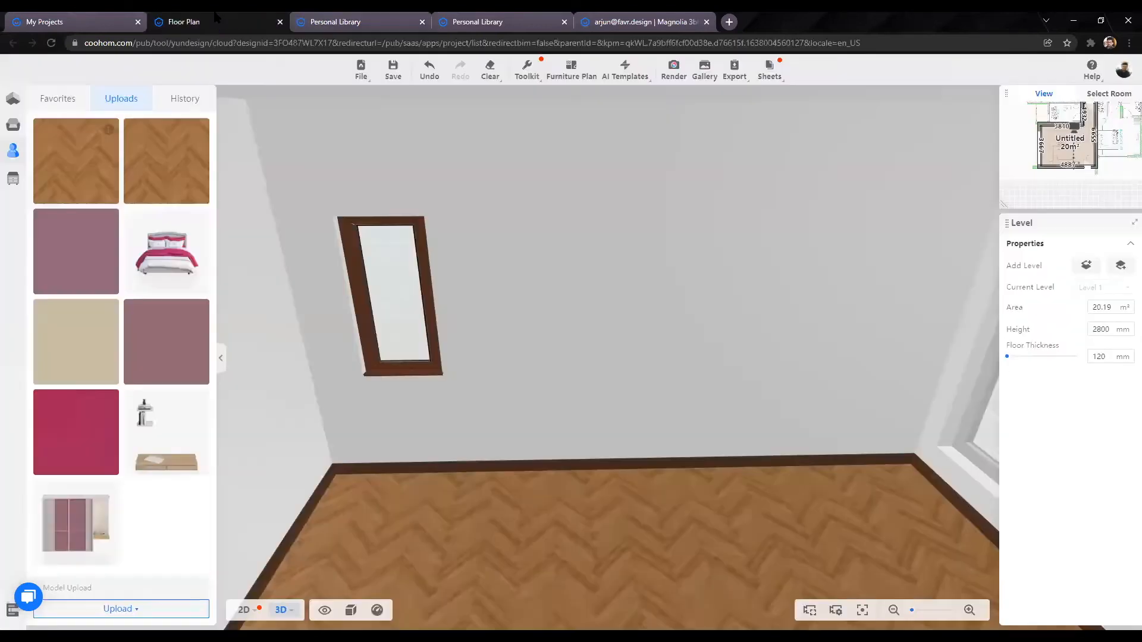
Step: Apply the uploaded mauve Magnolia_MBR wallpaint texture to the bedroom wall with the small brown-framed window
drag(500, 464, 583, 463)
scroll(84, 248, down, 5)
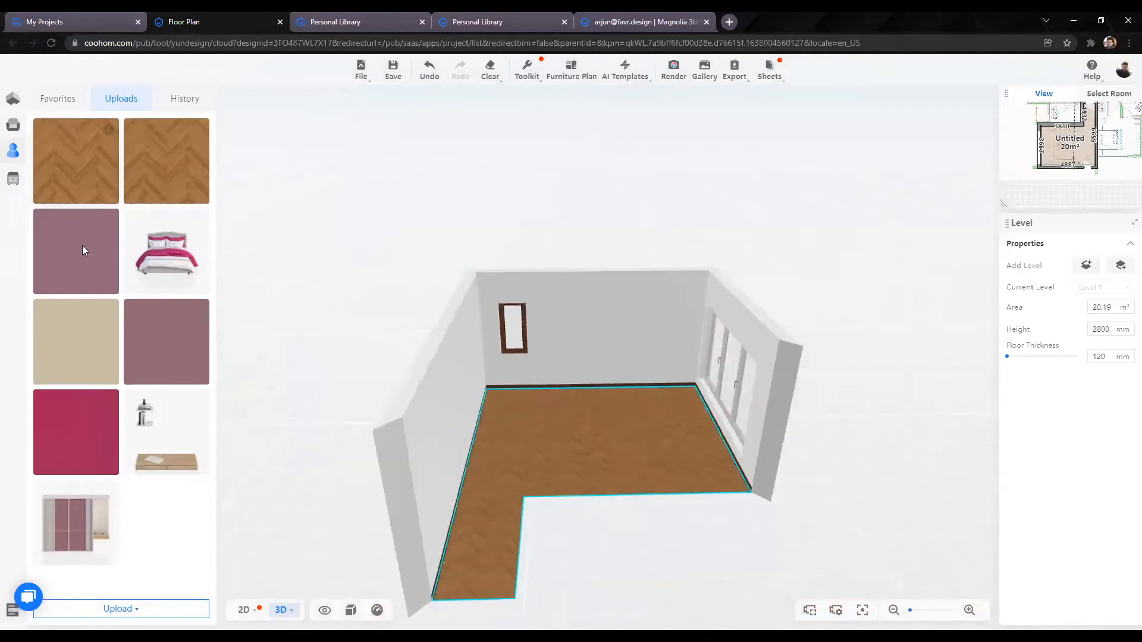
drag(198, 305, 179, 361)
scroll(661, 261, up, 4)
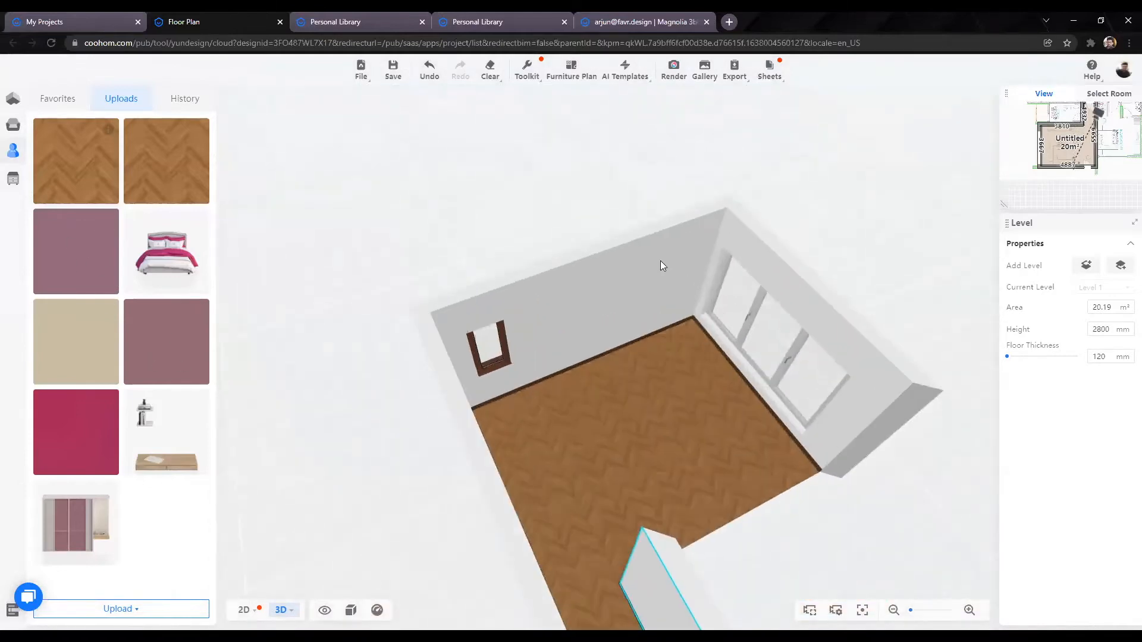
scroll(616, 257, up, 4)
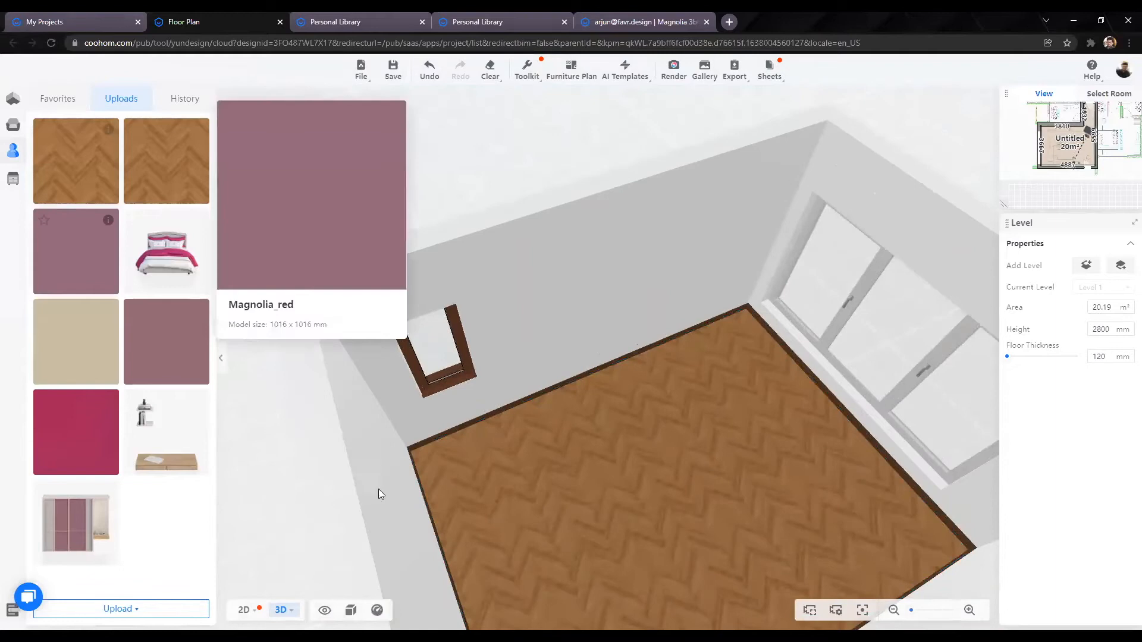
click(698, 428)
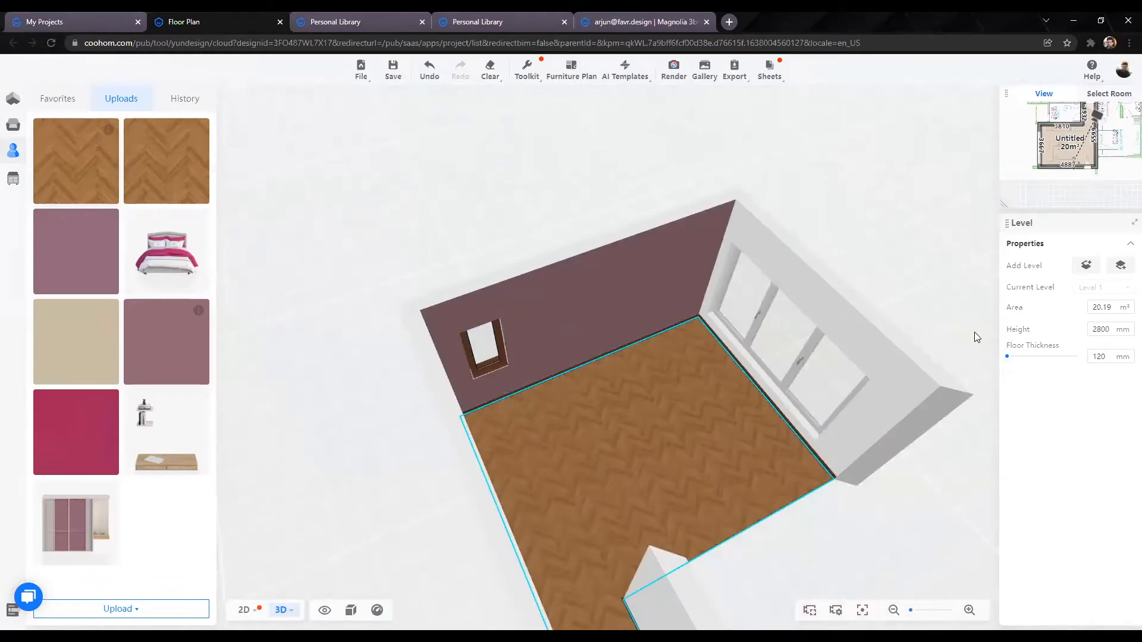
Step: Paint all the bedroom walls with High reflective white from the public library's Paints & Coatings finishes
drag(521, 505, 482, 477)
drag(772, 478, 230, 204)
click(10, 128)
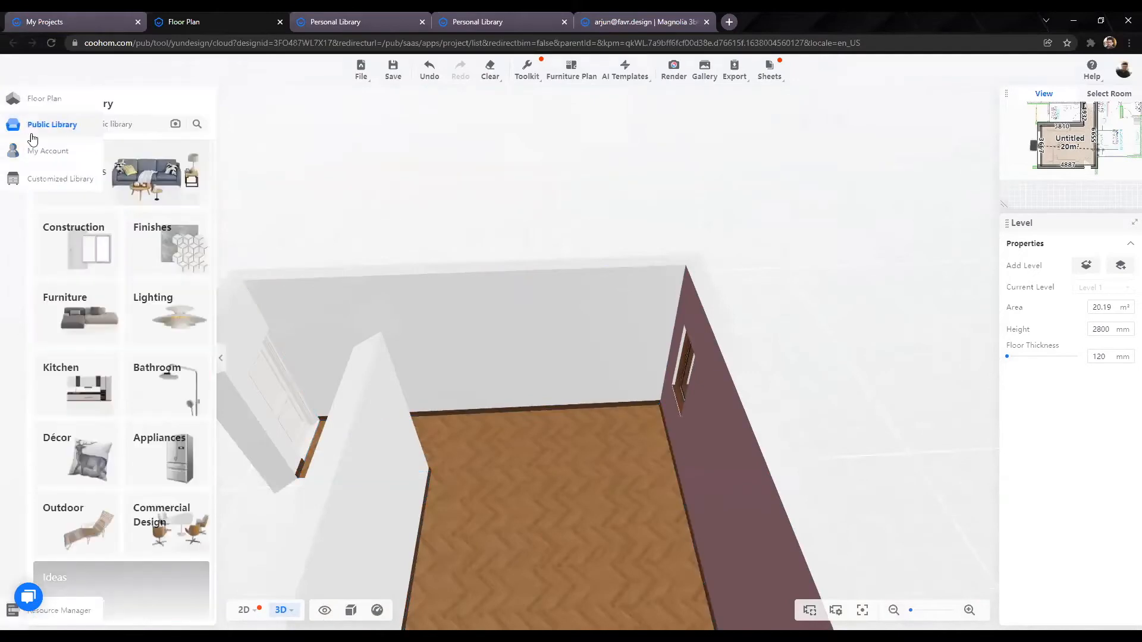
click(166, 248)
click(12, 126)
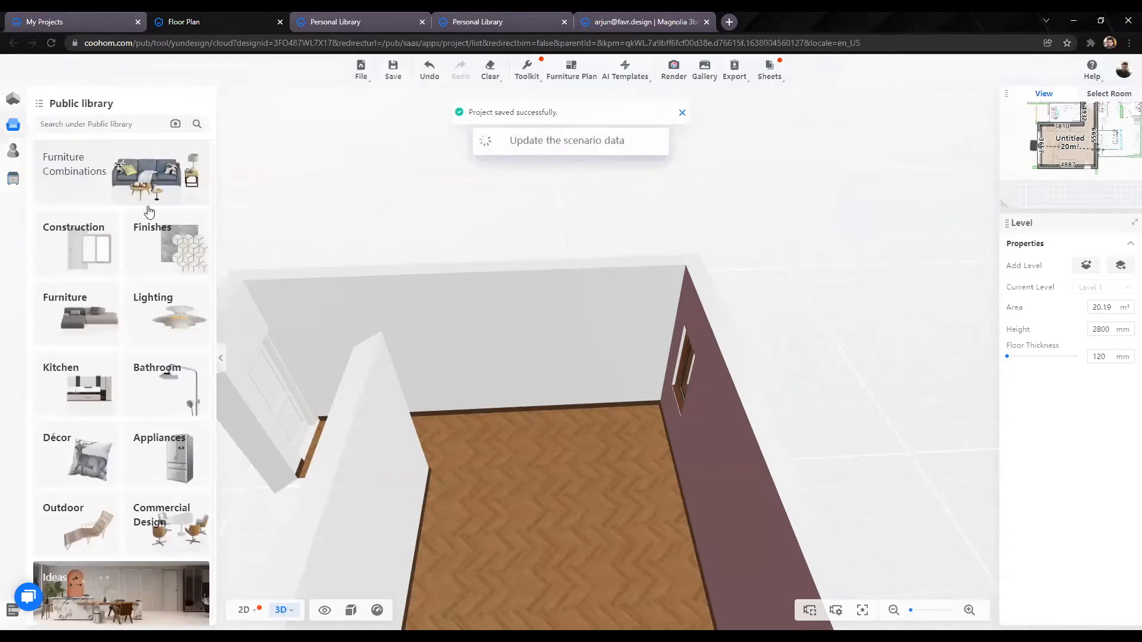
click(162, 227)
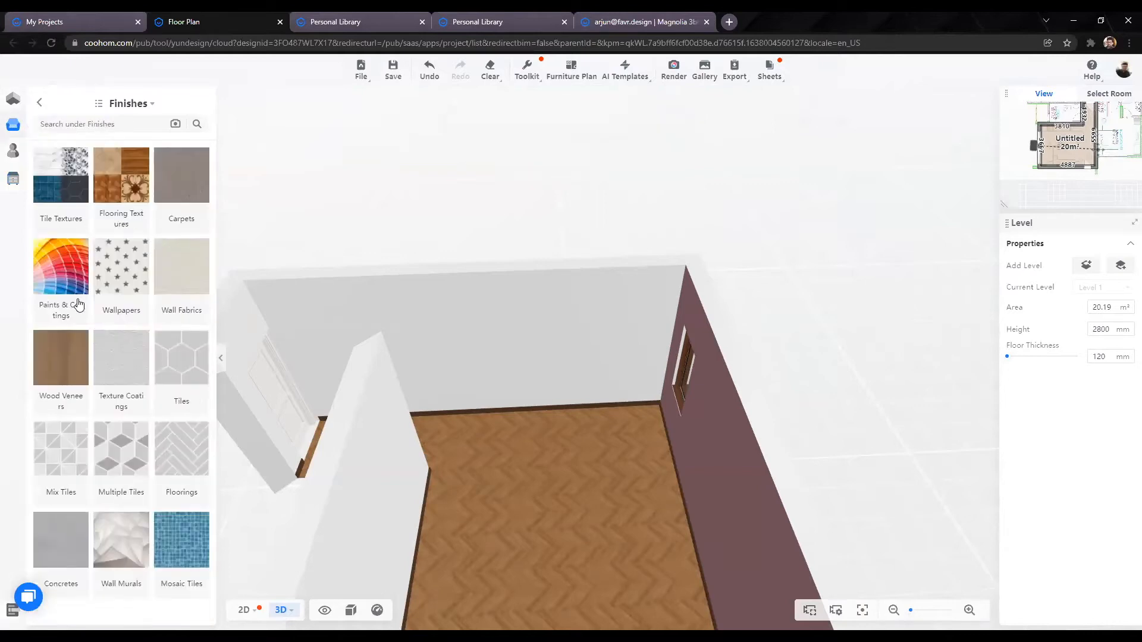
click(58, 261)
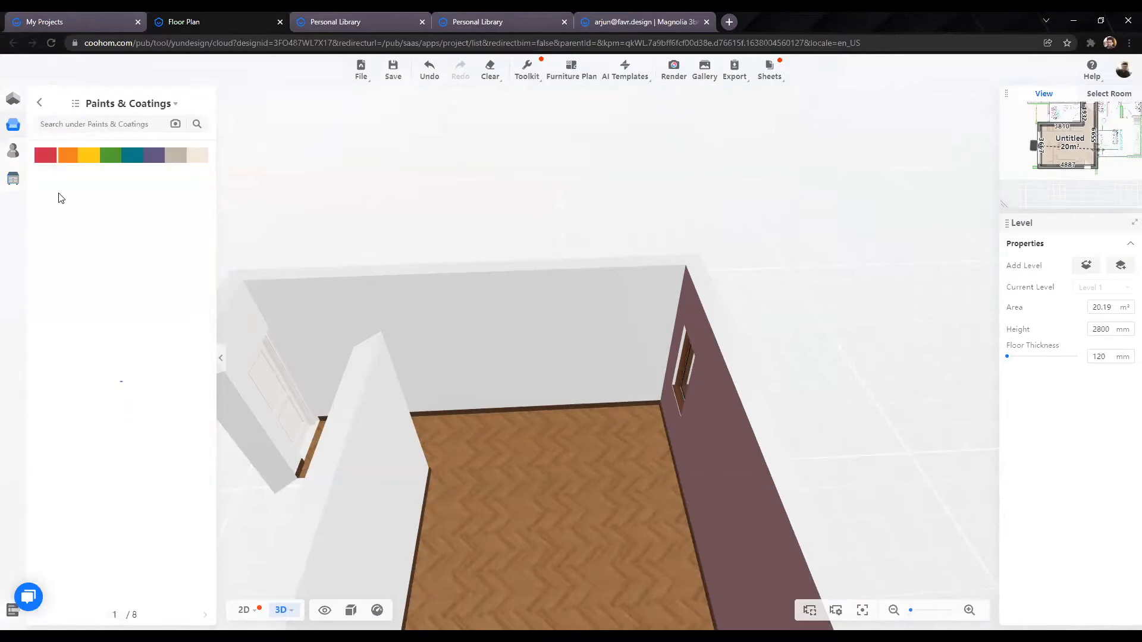
click(177, 154)
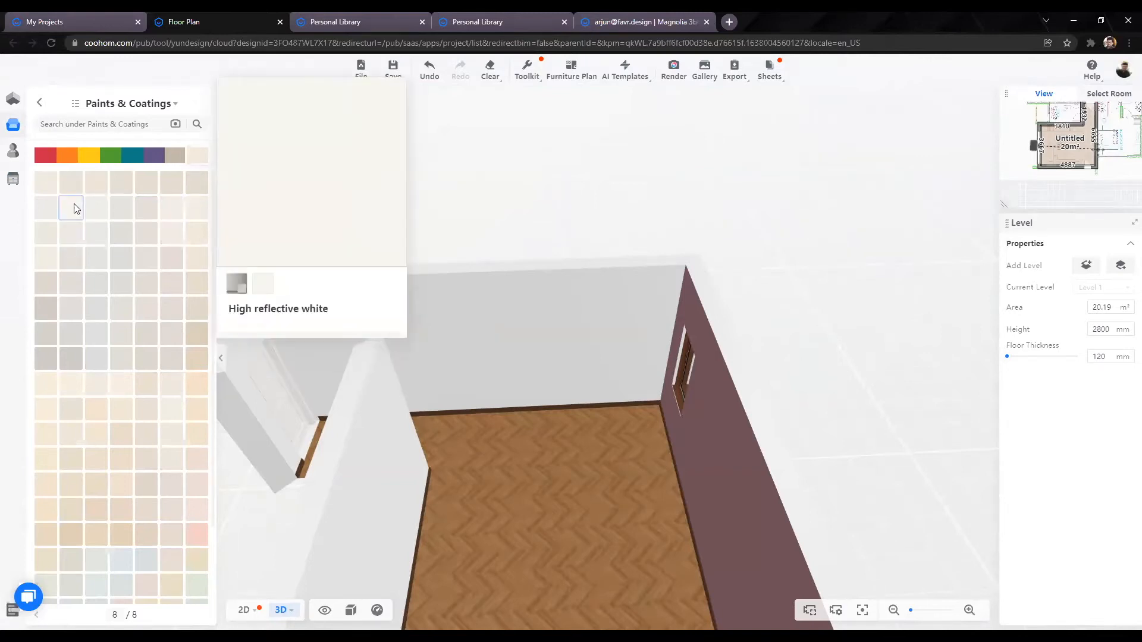
click(74, 208)
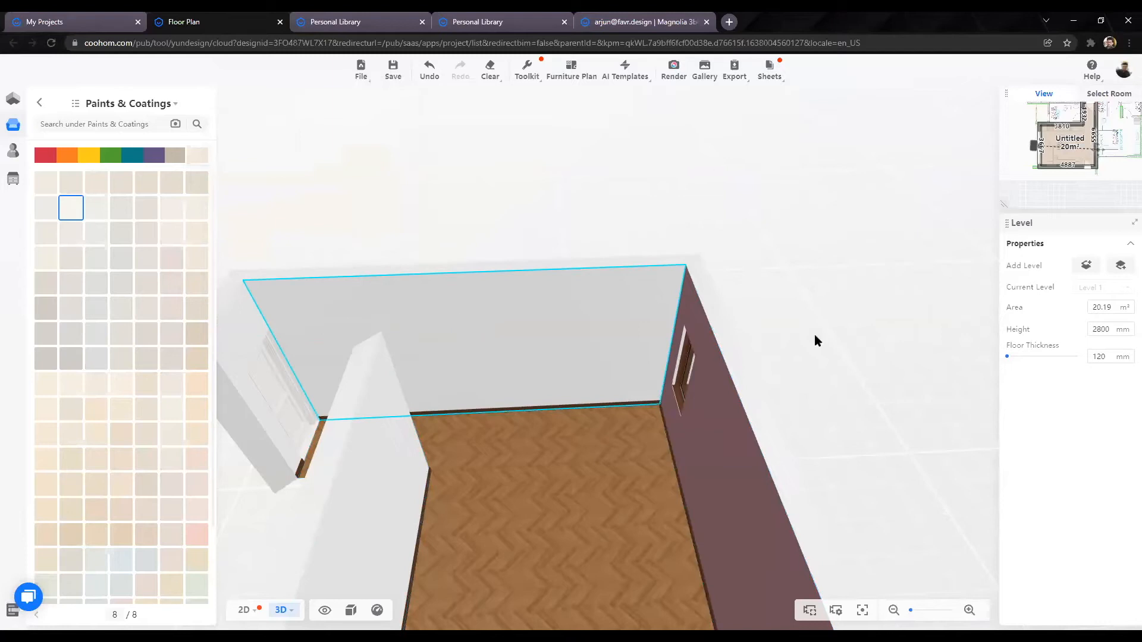
click(744, 416)
mouse_move(948, 401)
mouse_down()
mouse_move(785, 391)
mouse_move(372, 410)
mouse_move(857, 420)
mouse_move(555, 434)
mouse_move(704, 151)
mouse_move(526, 309)
mouse_move(257, 258)
mouse_move(97, 479)
mouse_move(18, 541)
mouse_move(108, 458)
mouse_move(169, 606)
mouse_move(198, 592)
mouse_move(113, 562)
mouse_move(125, 516)
mouse_up()
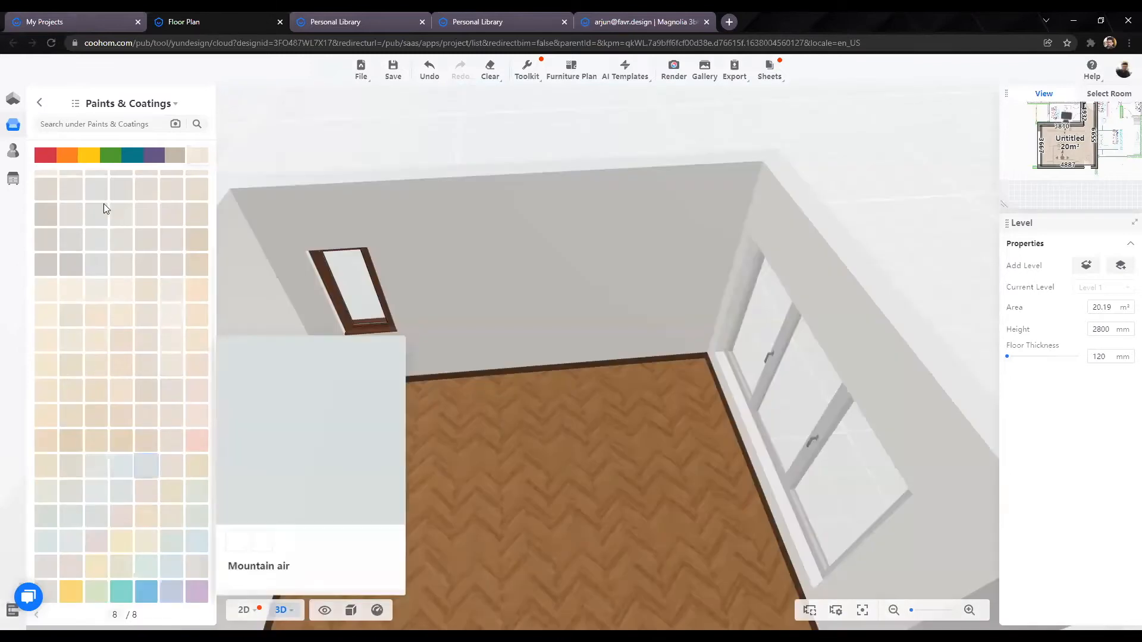
Step: Repaint the small brown-framed window's wall with the uploaded mauve Magnolia_MBR wallpaint texture as an accent wall
scroll(121, 232, up, 2)
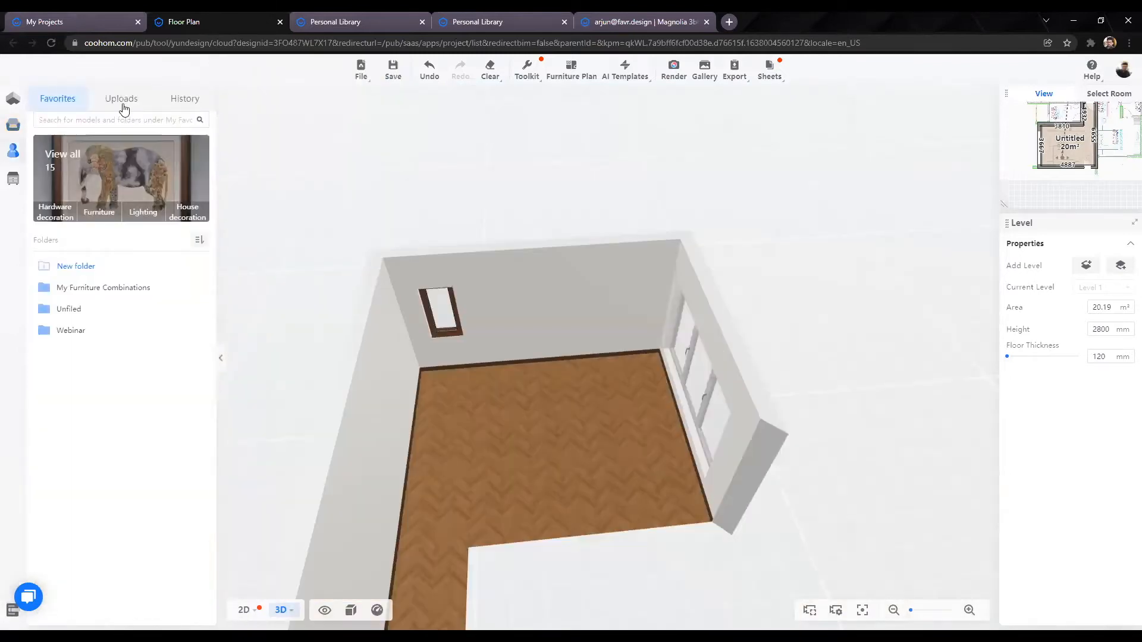
click(122, 98)
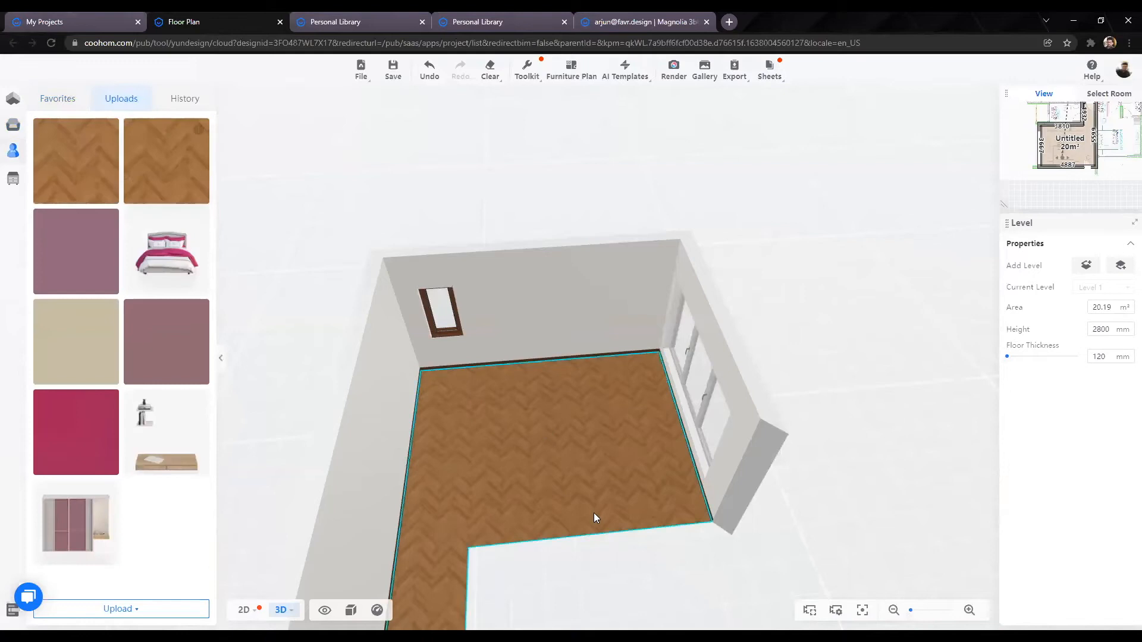
scroll(611, 505, down, 5)
scroll(611, 511, up, 5)
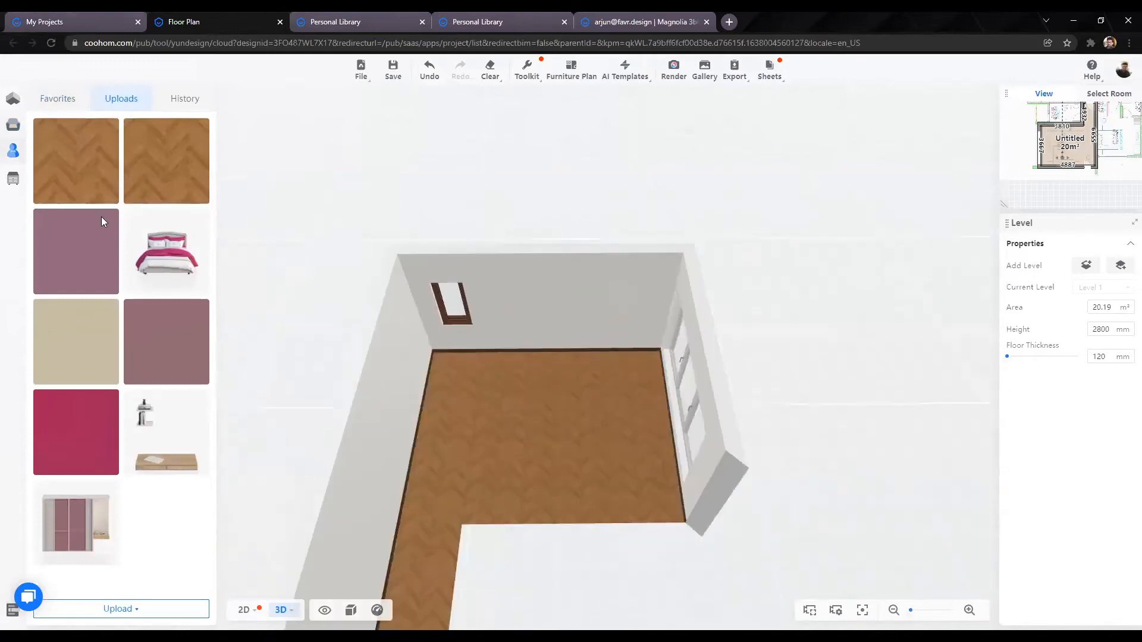
drag(197, 309, 320, 465)
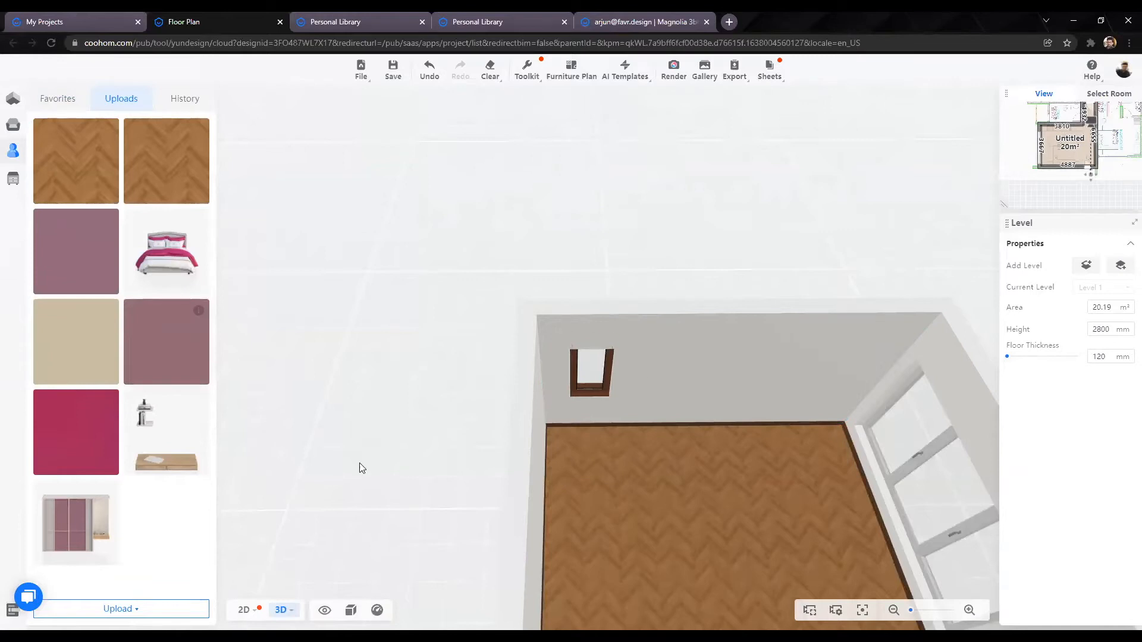
drag(430, 485, 563, 458)
drag(638, 507, 568, 491)
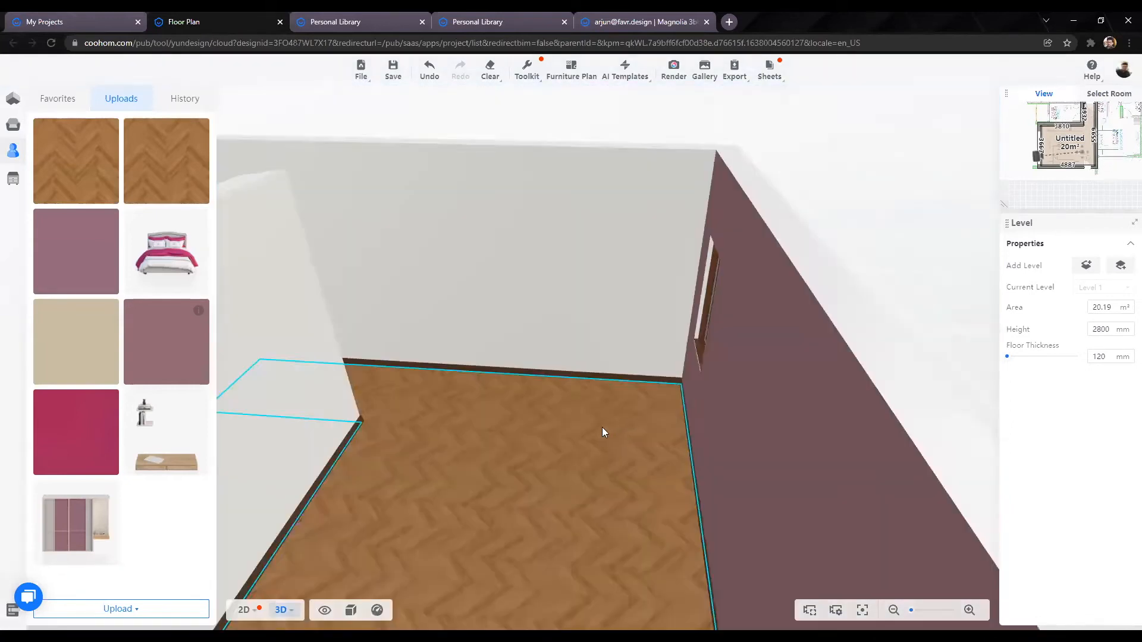
Step: Select the bedroom ceiling from below in 3D and open it in the Ceiling Editor
drag(602, 427, 515, 426)
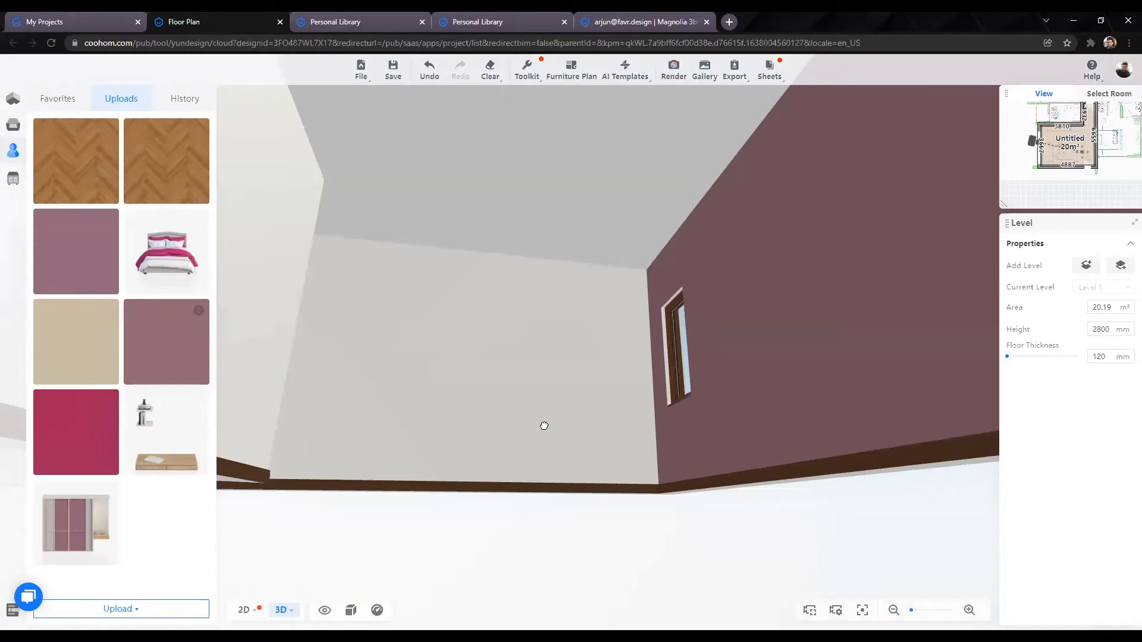
scroll(667, 423, down, 5)
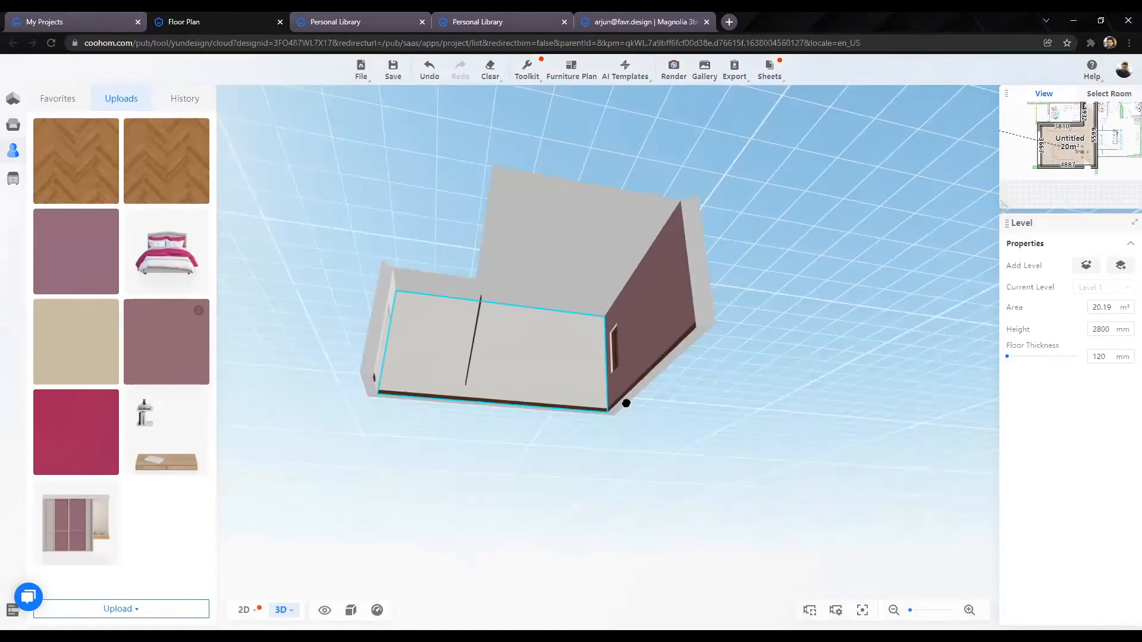
drag(476, 399, 352, 410)
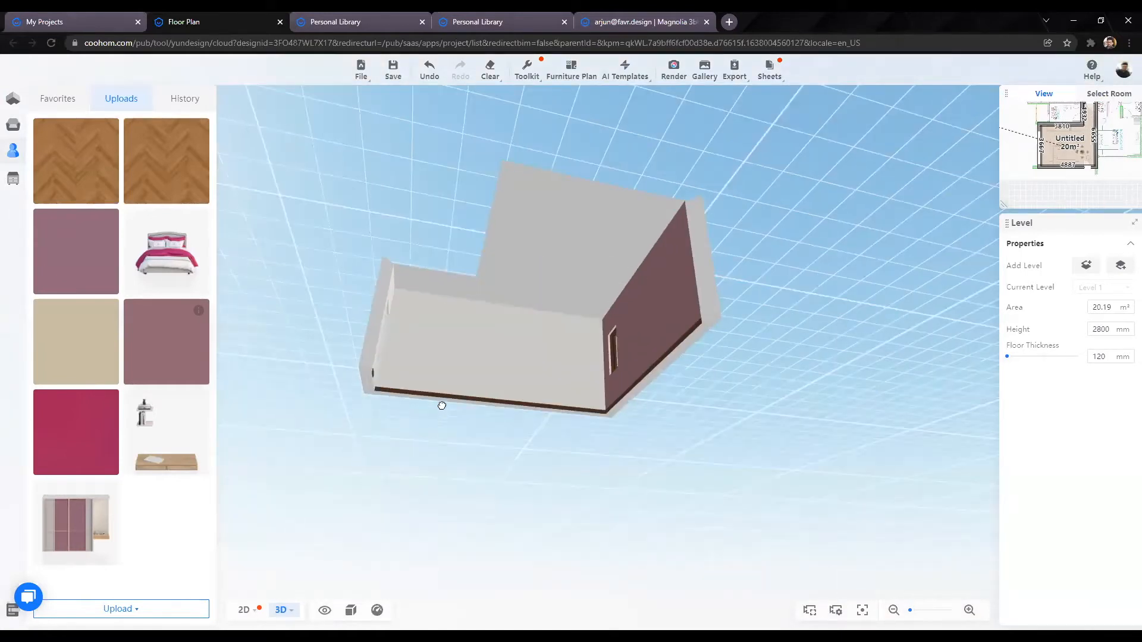
drag(624, 405, 632, 320)
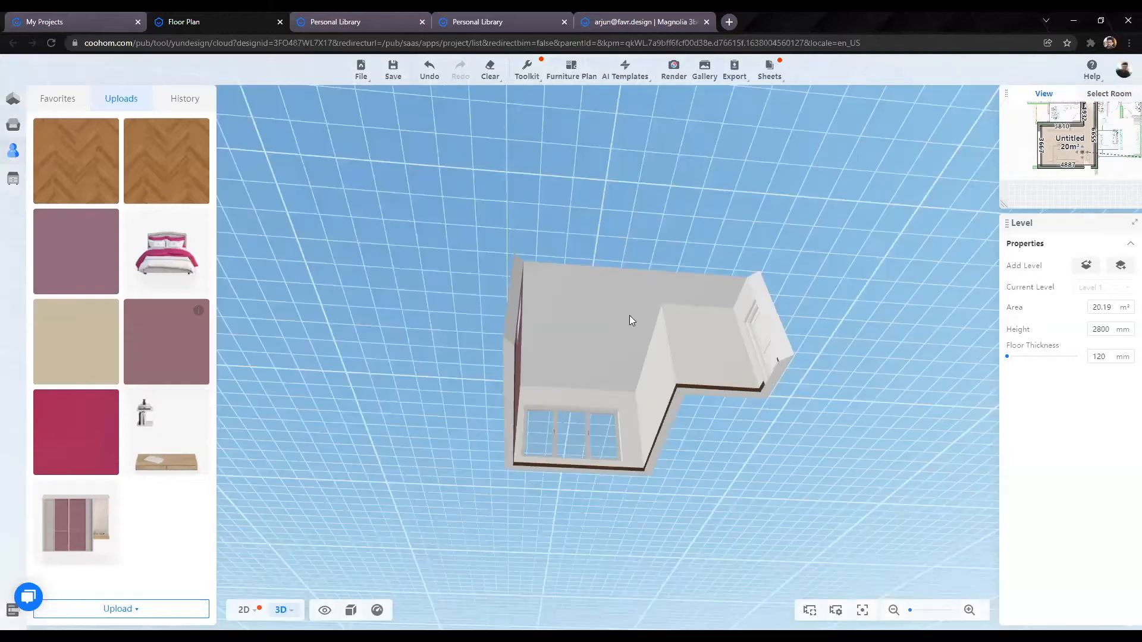
drag(763, 210, 754, 209)
click(753, 207)
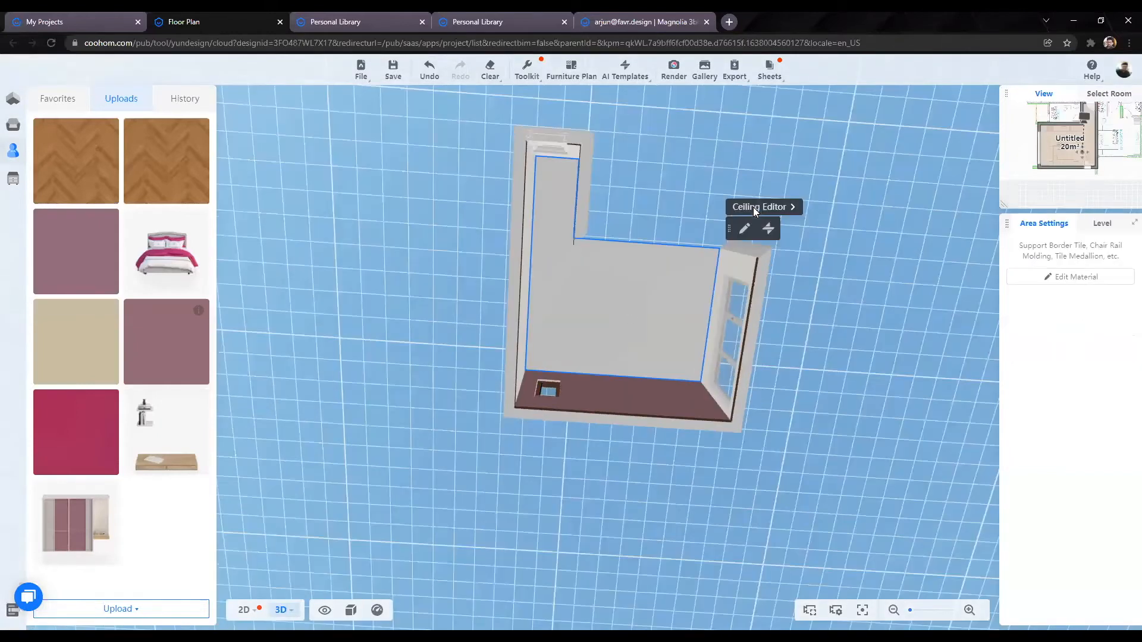
click(753, 207)
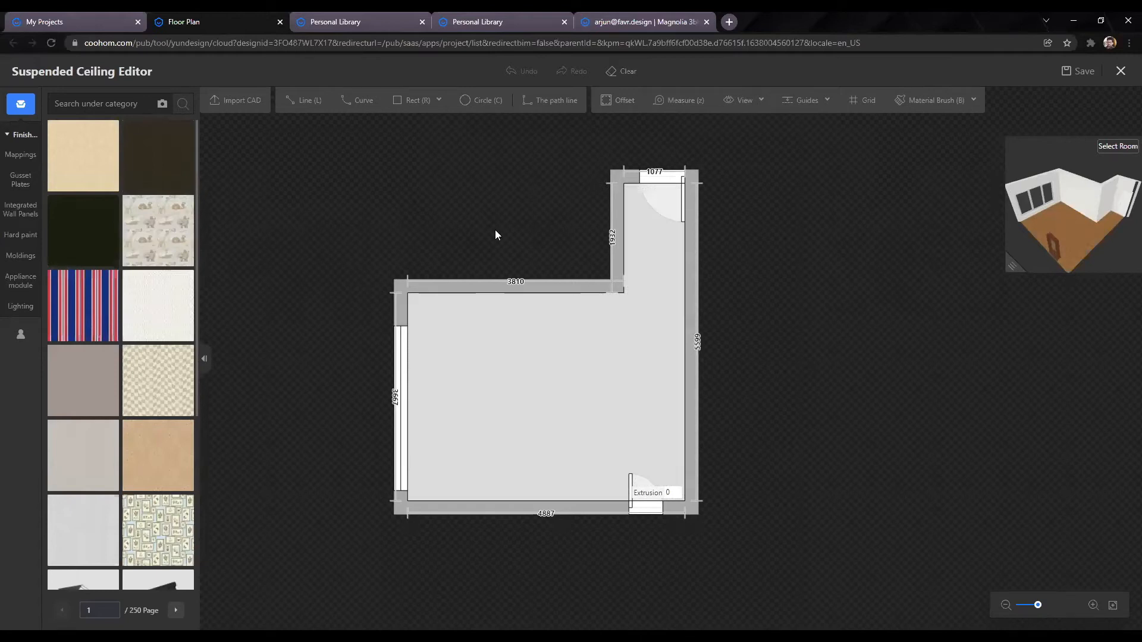
Step: Add a horizontal guide level with the wide window's upper end, and draw a line from the room's inner corner straight to the opposite wall
drag(586, 282, 507, 233)
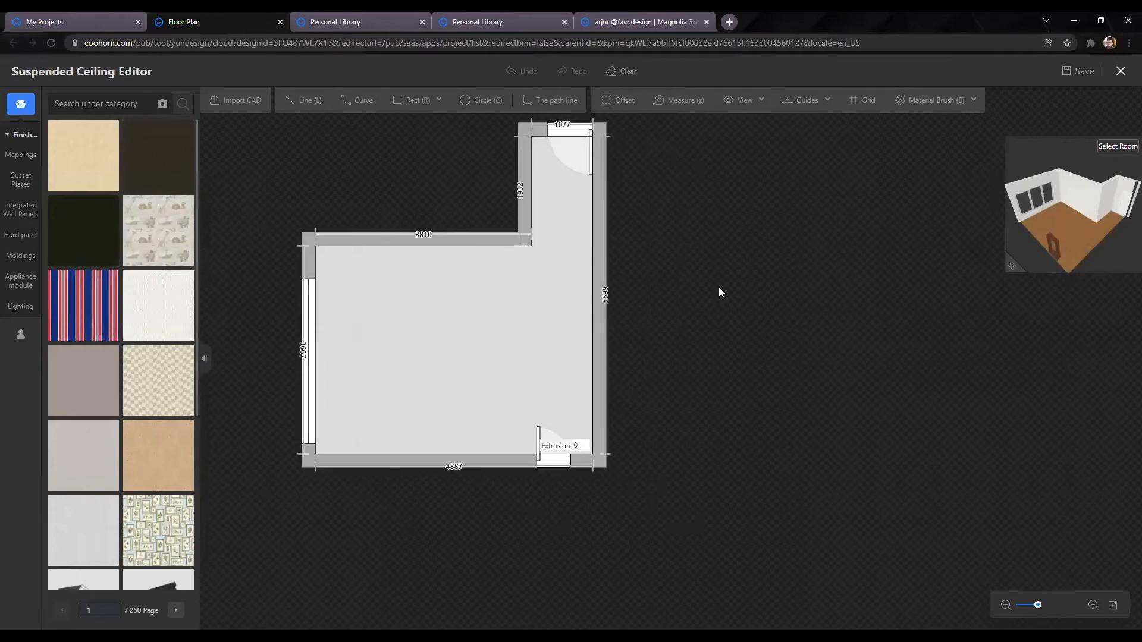
click(798, 103)
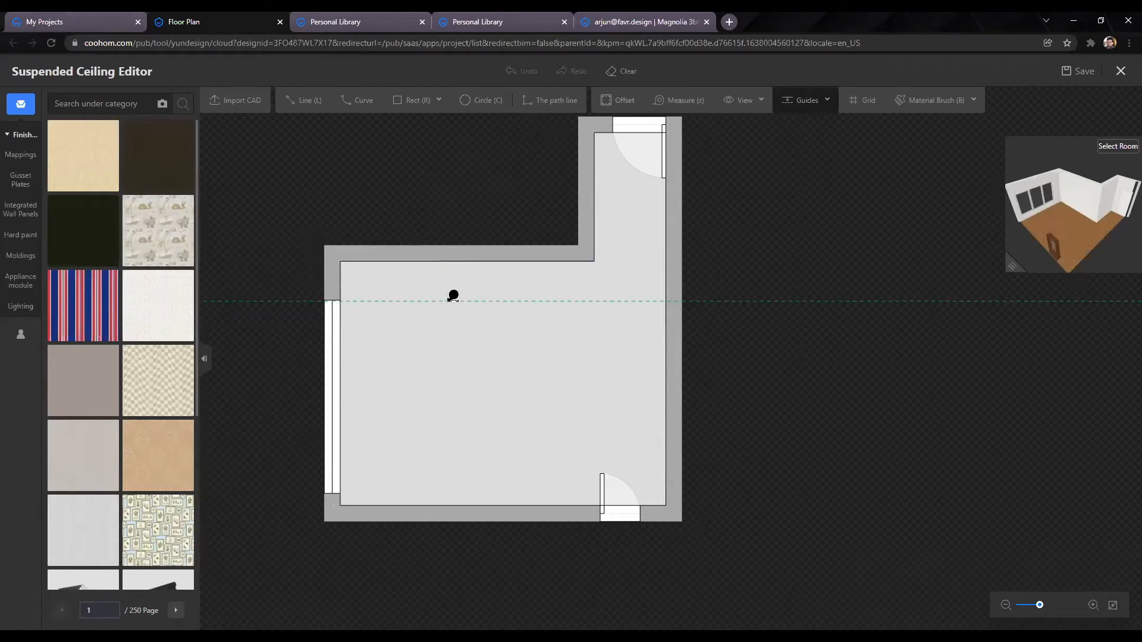
click(296, 102)
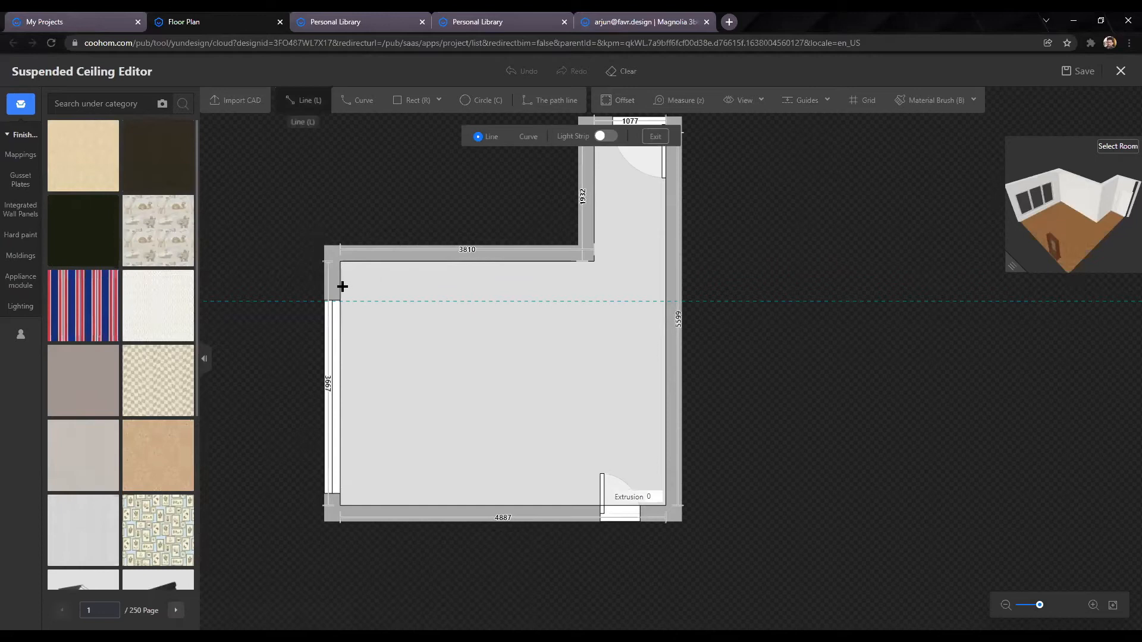
click(596, 262)
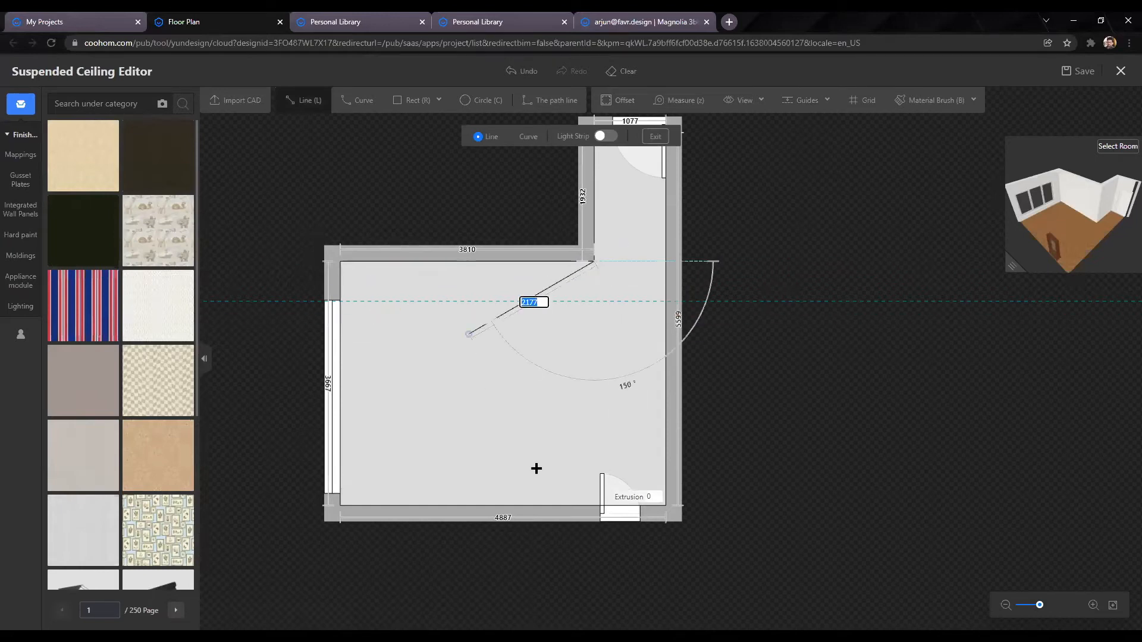
click(595, 542)
key(Escape)
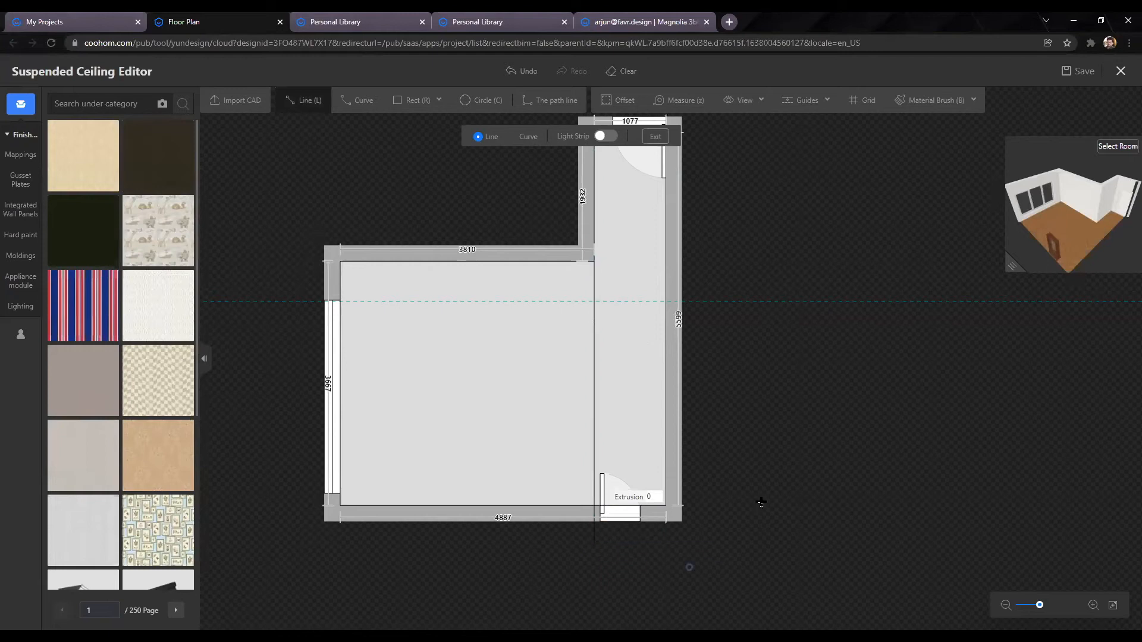
key(Escape)
Step: Draw a line along the horizontal guide from the vertical ceiling division to the wide window's wall, splitting off a strip along the upper wall
scroll(763, 506, up, 5)
scroll(589, 270, down, 5)
scroll(723, 313, down, 4)
middle_drag(621, 150, 578, 238)
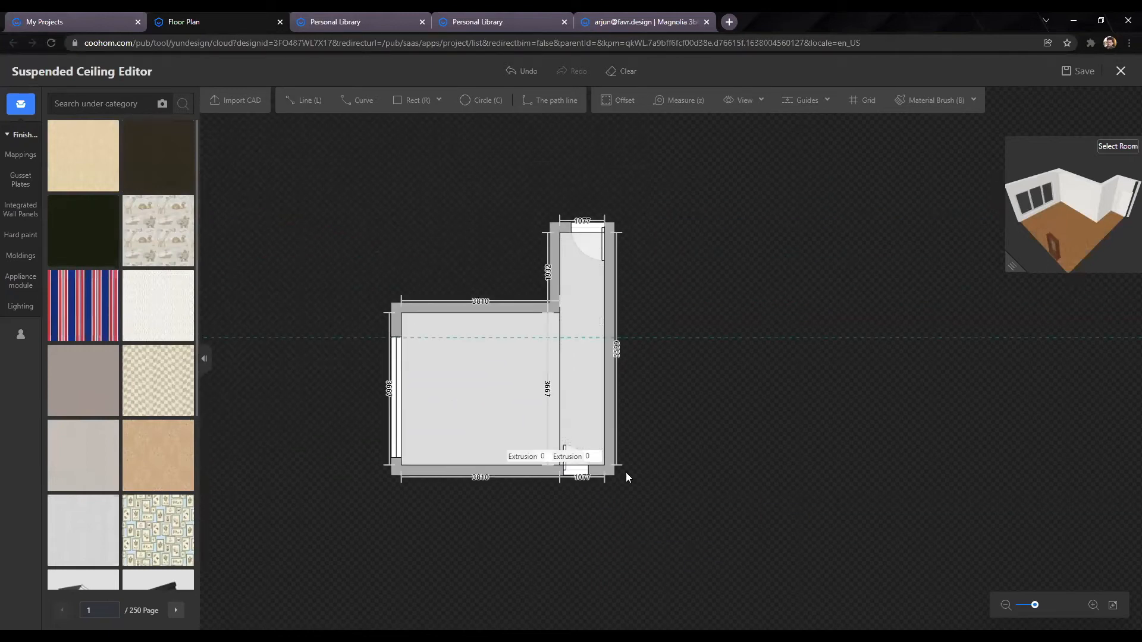
scroll(489, 375, up, 2)
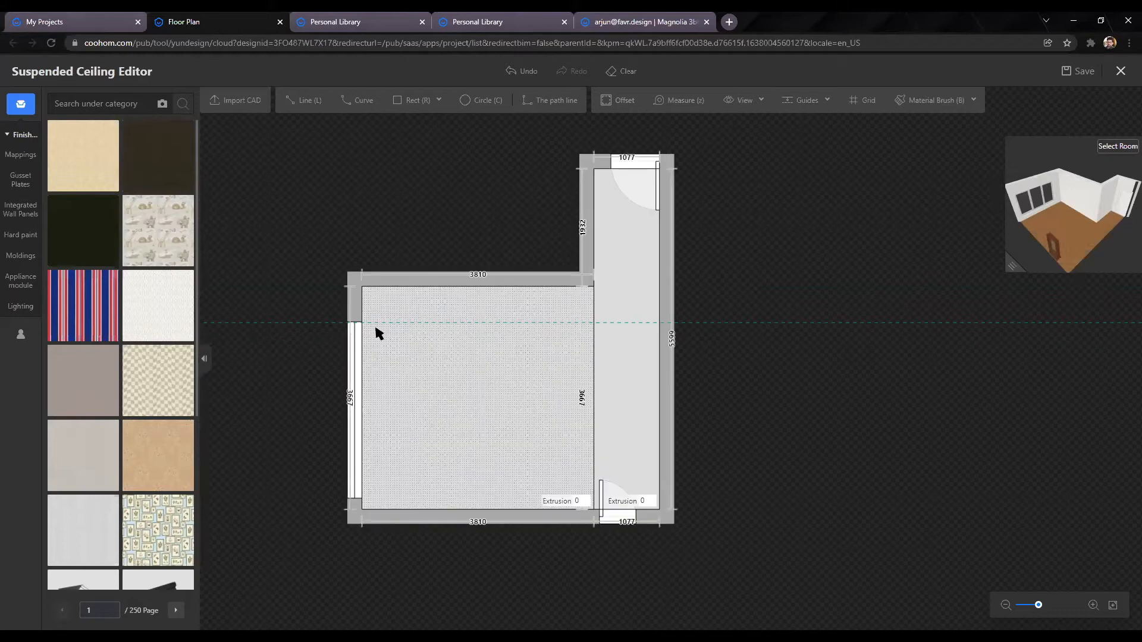
click(302, 100)
click(594, 323)
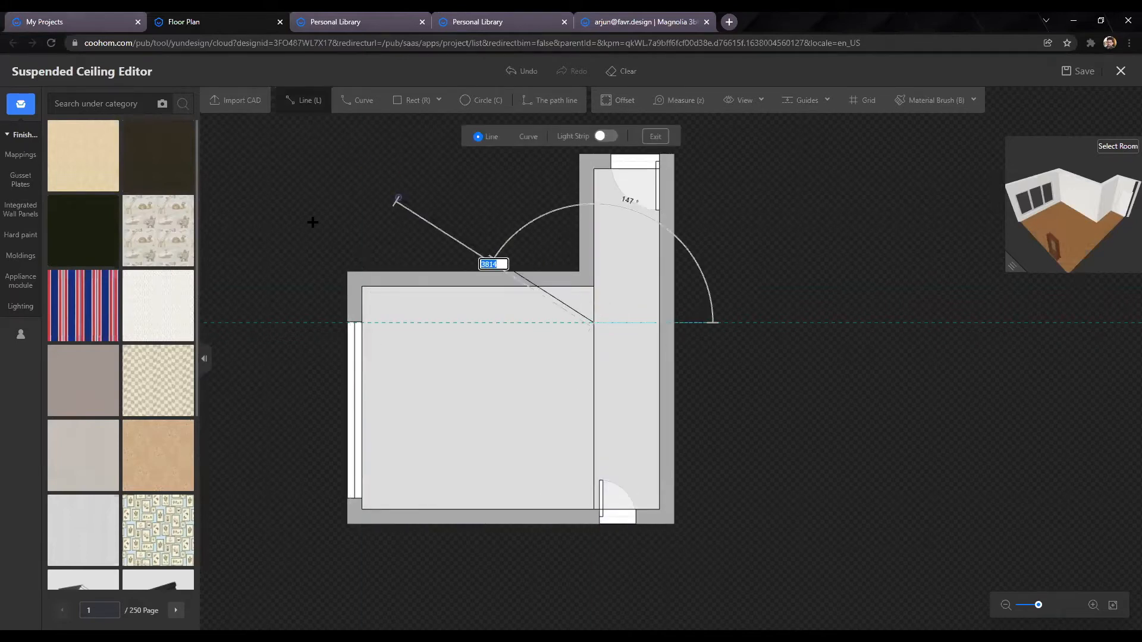
click(265, 323)
key(Escape)
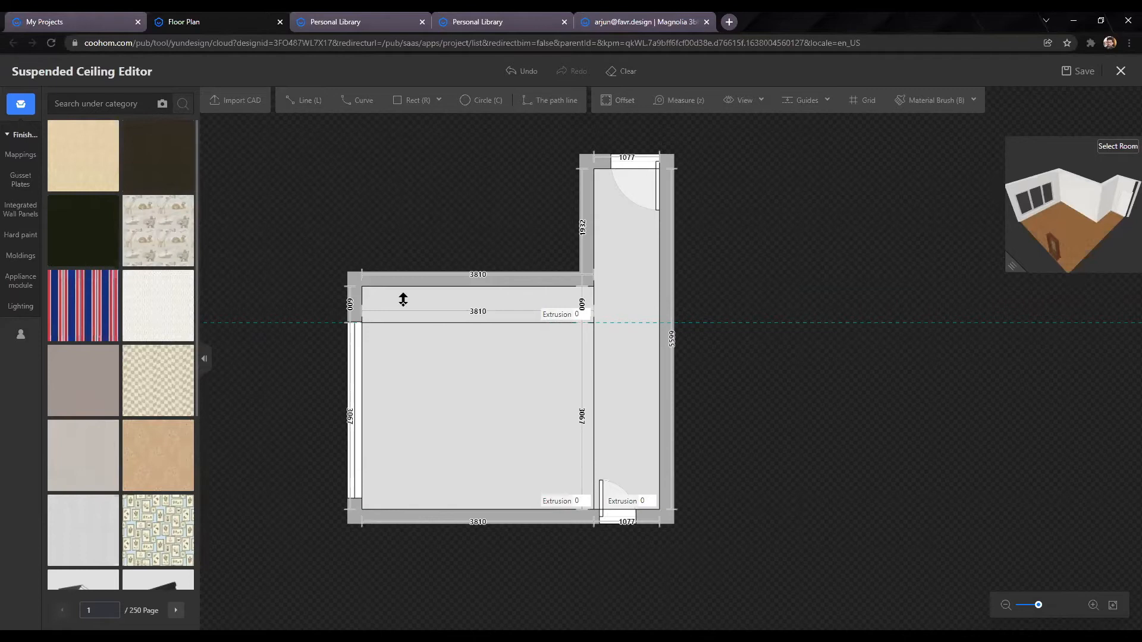
Step: Set the extrusion of the 600-deep ceiling strip along the upper wall to 100
scroll(798, 444, up, 5)
drag(846, 445, 1036, 483)
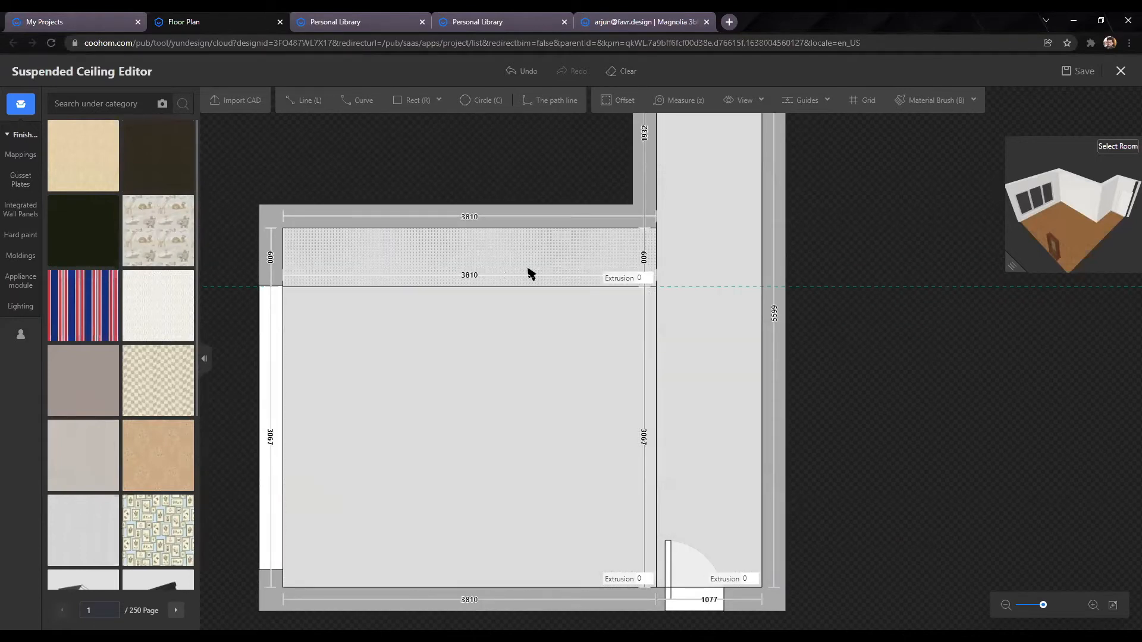
scroll(401, 277, down, 4)
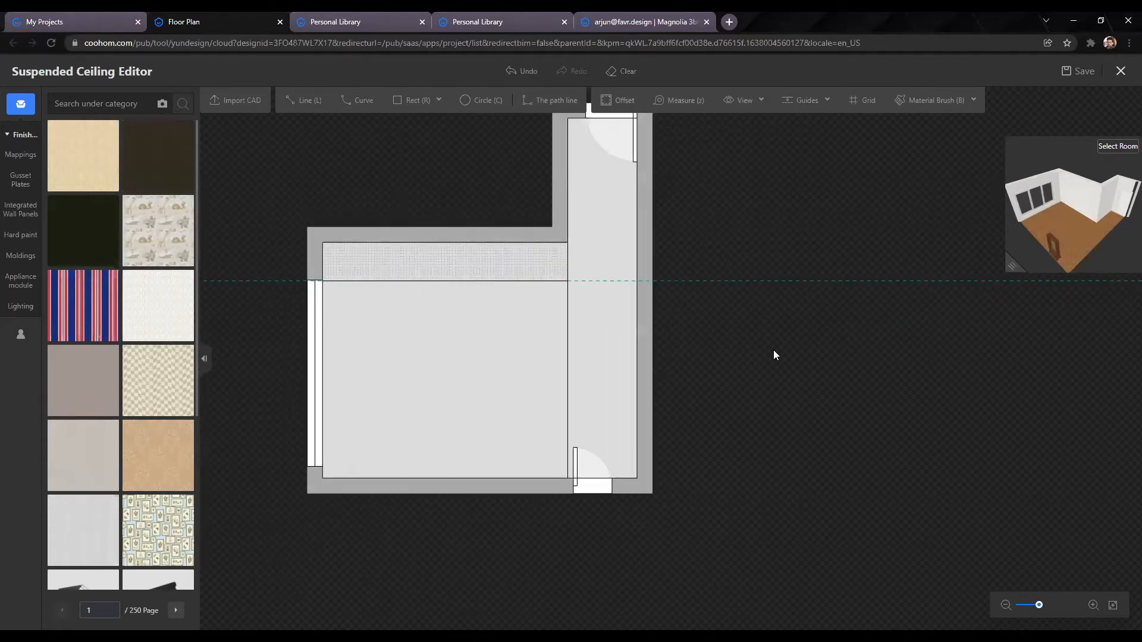
click(559, 273)
text(100)
key(Return)
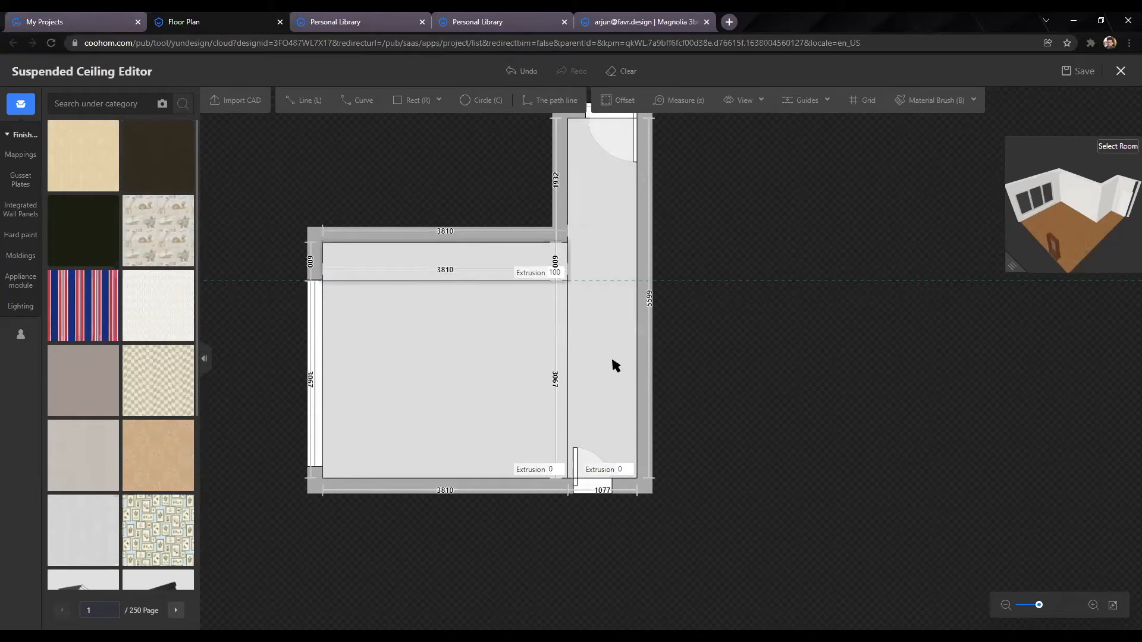
scroll(526, 389, down, 2)
scroll(404, 384, up, 3)
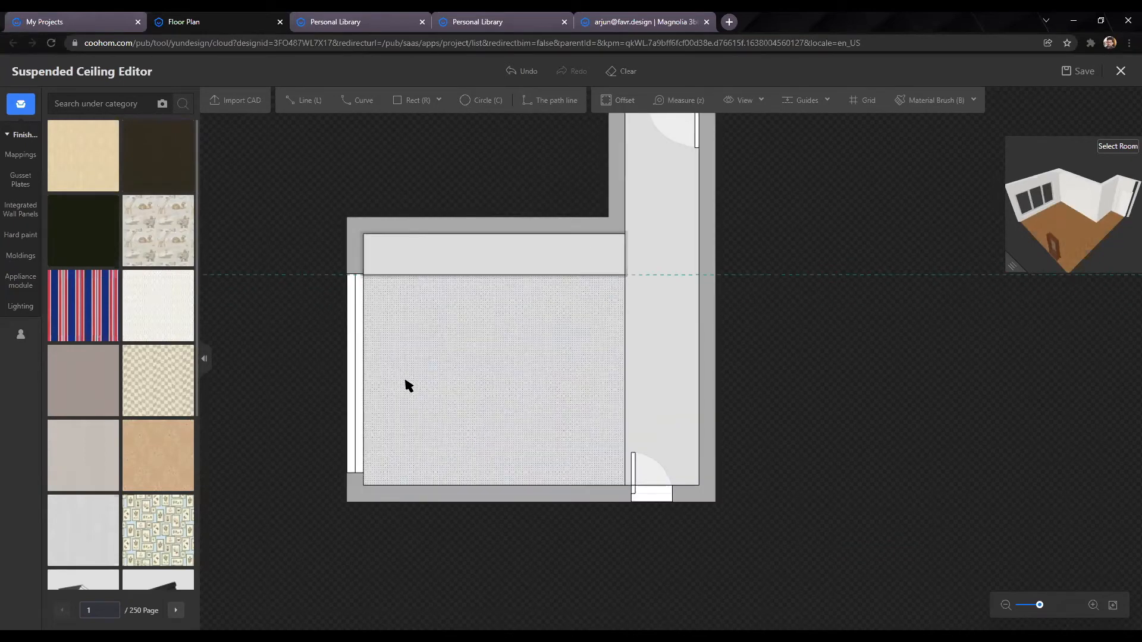
scroll(485, 364, down, 4)
drag(460, 213, 352, 231)
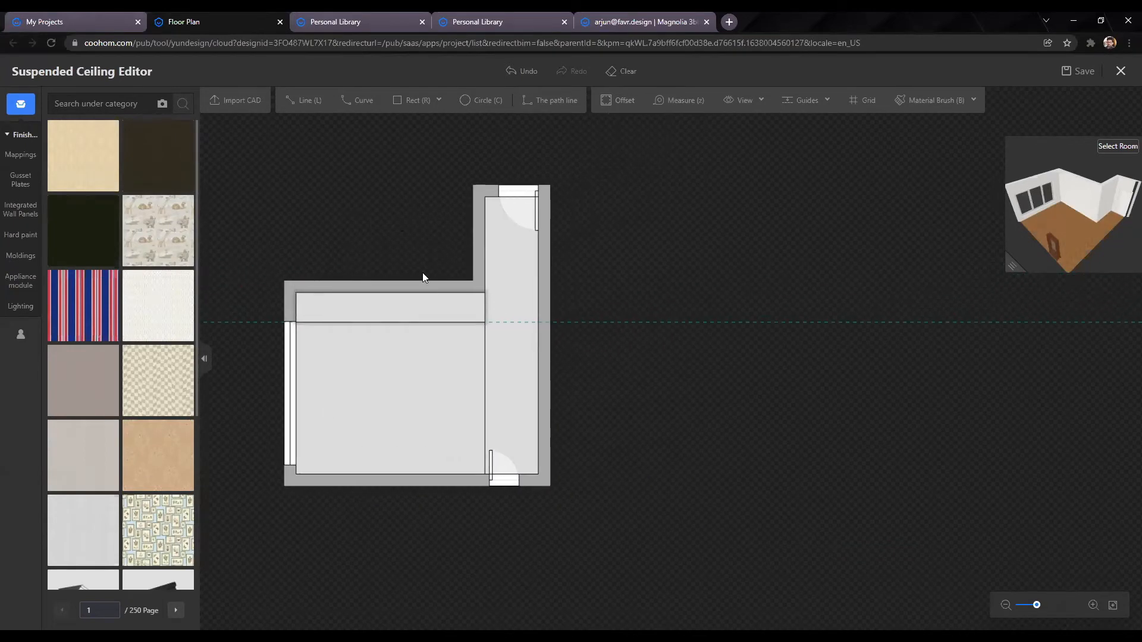
scroll(510, 351, up, 4)
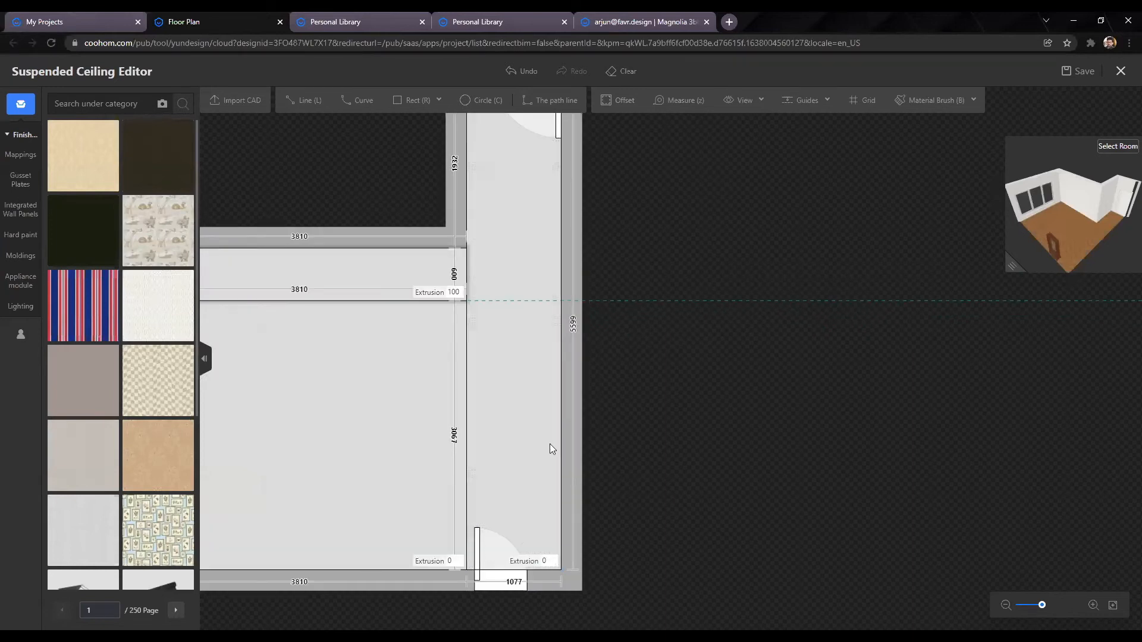
scroll(600, 458, down, 2)
drag(648, 489, 706, 428)
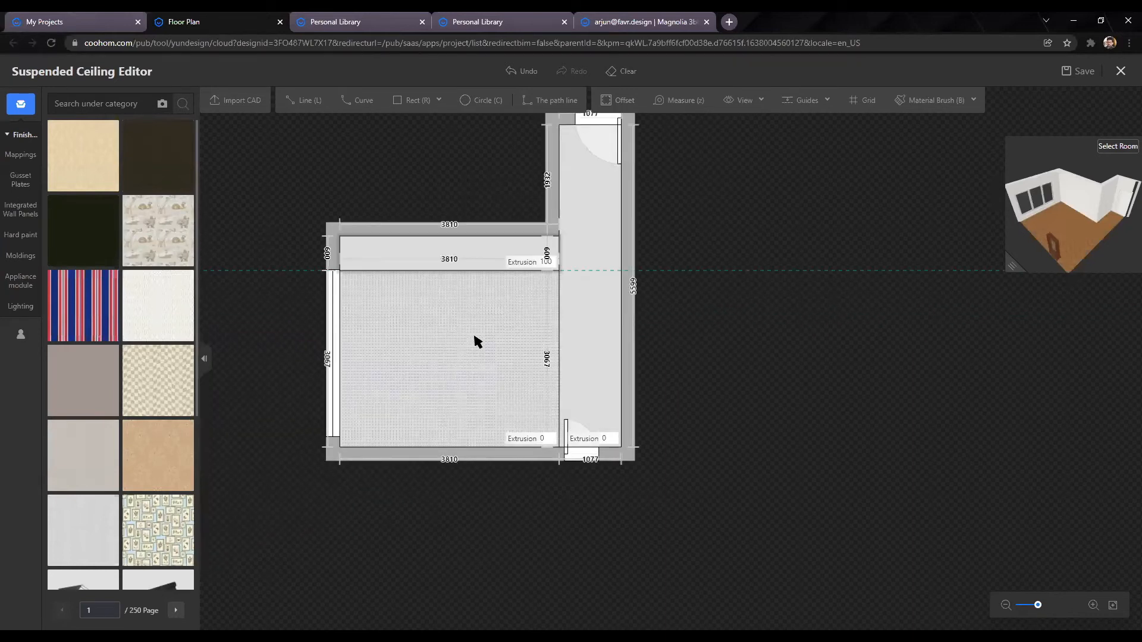
scroll(612, 304, up, 2)
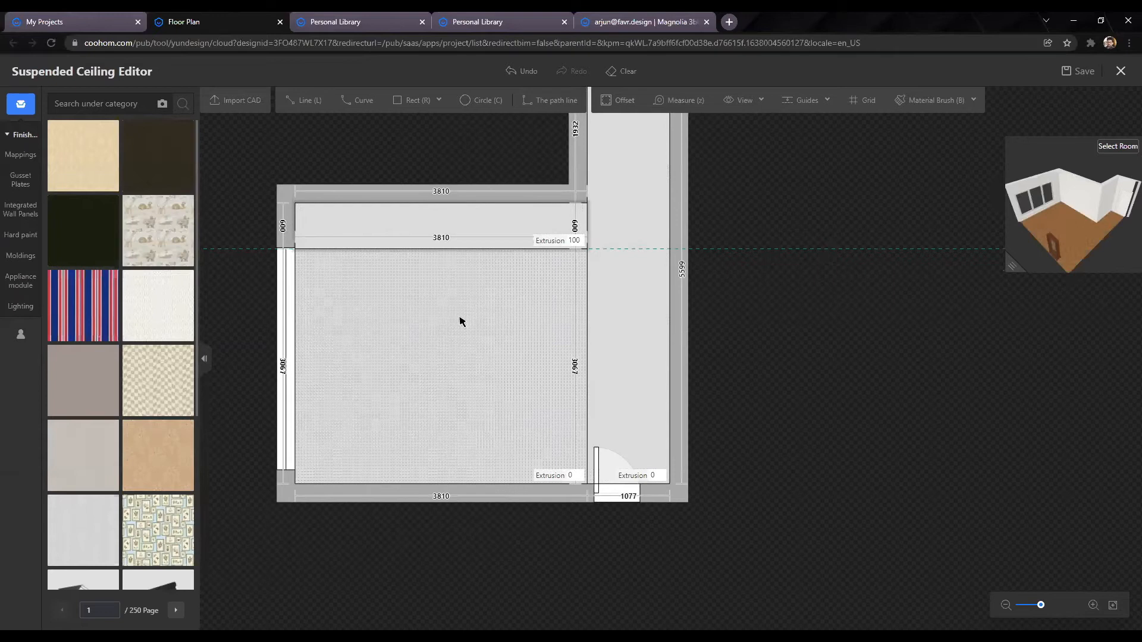
key(c)
scroll(697, 343, down, 3)
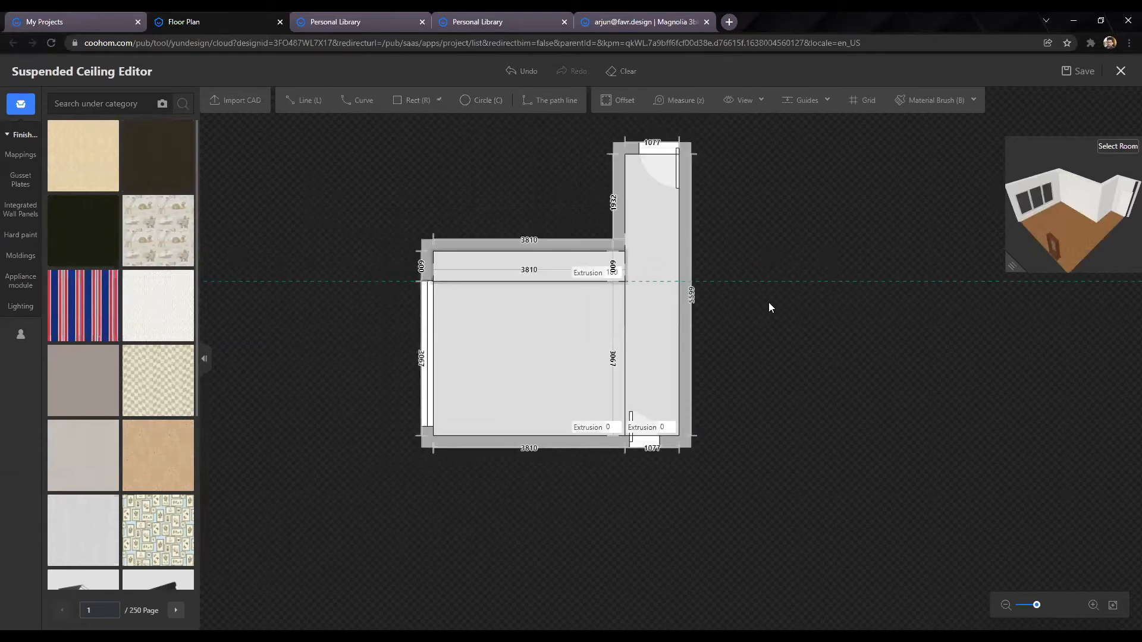
drag(769, 302, 694, 384)
Step: Set the extrusion of the long, narrow passage ceiling area between the two doors to 200
scroll(570, 450, up, 2)
scroll(570, 455, up, 2)
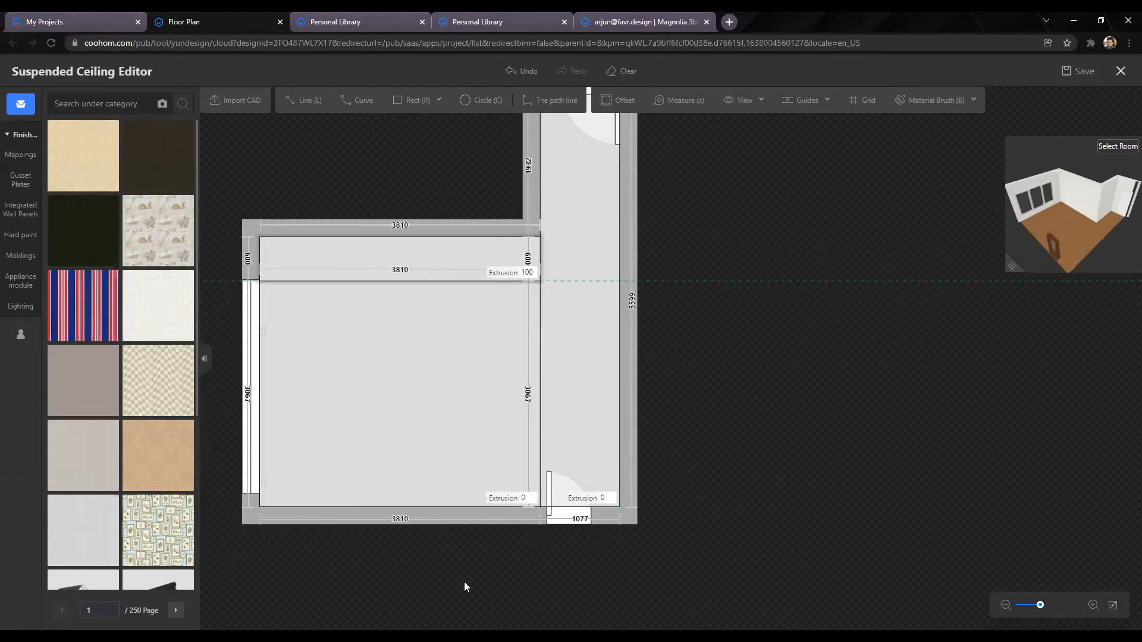
click(606, 498)
text(200)
key(Return)
scroll(741, 515, down, 2)
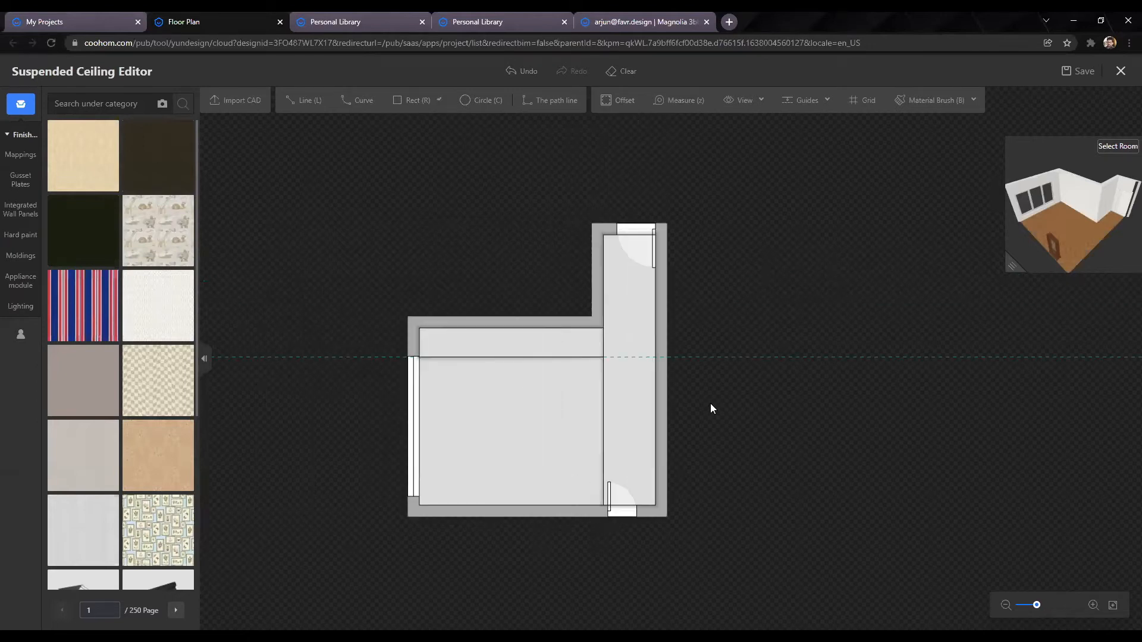
Step: Add a vertical guide 200 inward from the wide window's wall
scroll(455, 417, up, 2)
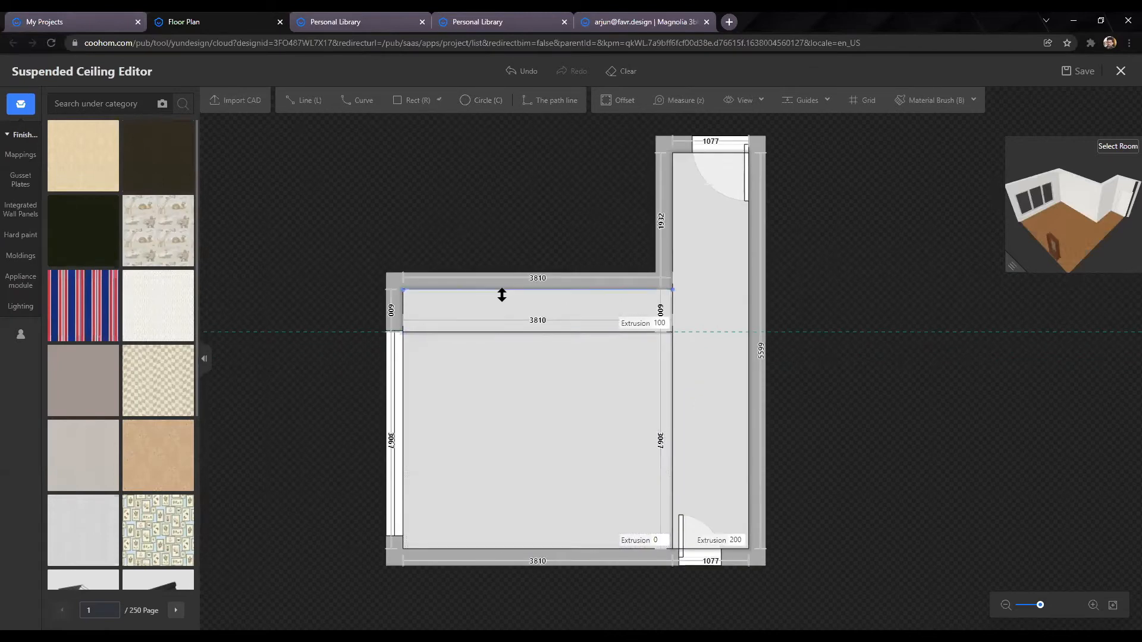
click(803, 100)
click(409, 394)
key(Return)
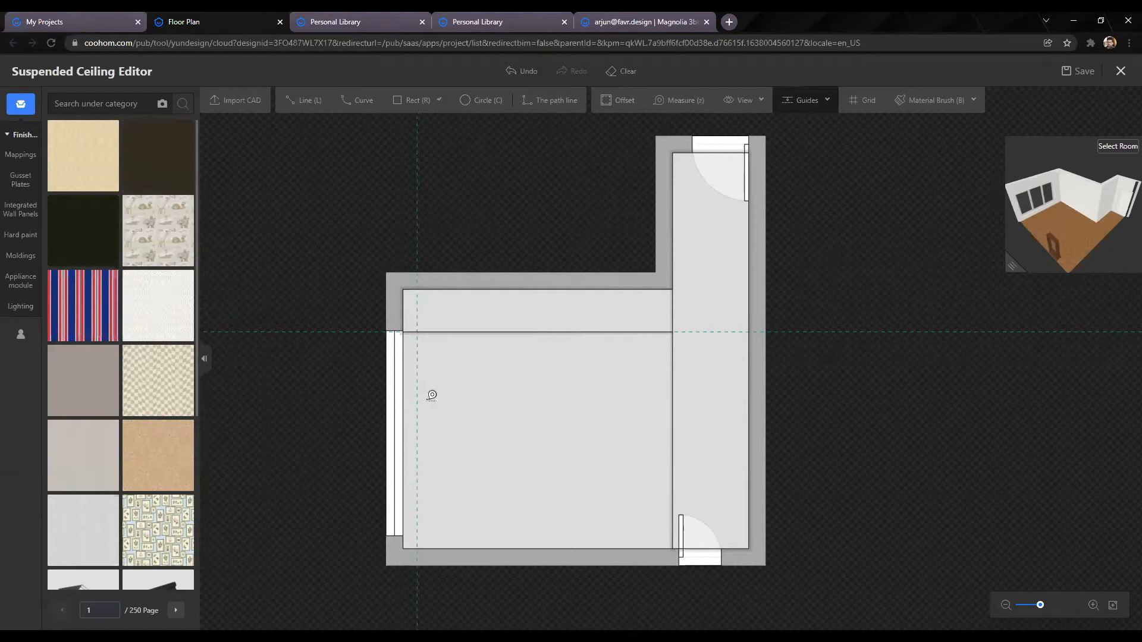
Step: Draw a line down the vertical guide from the 600-deep strip's lower edge past the lower wall, separating a narrow strip beside the wide window
click(302, 100)
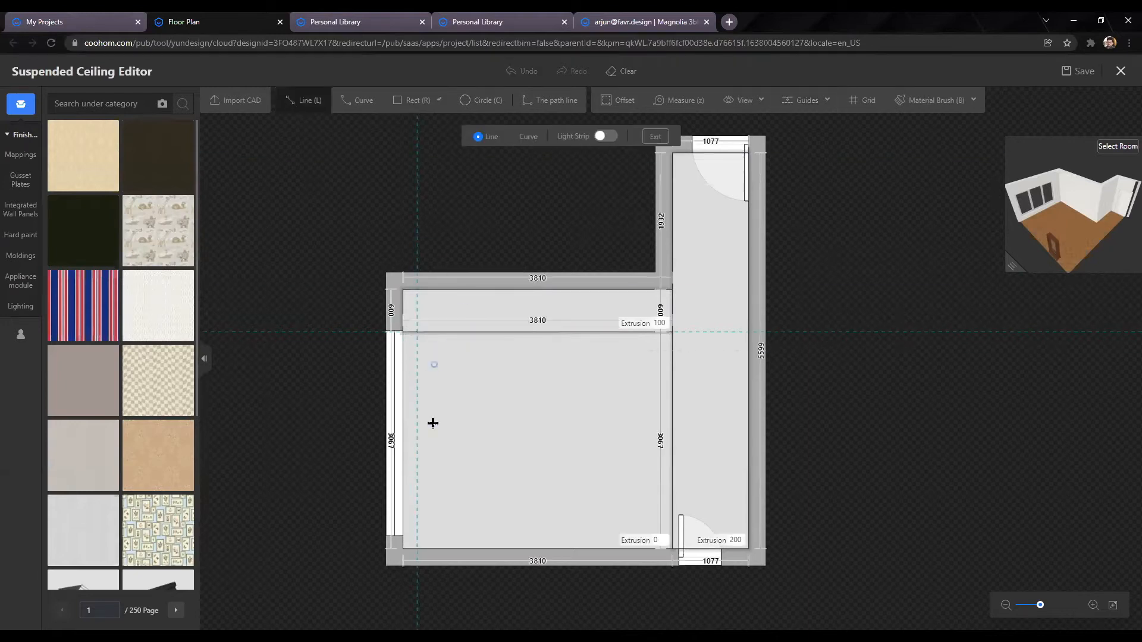
scroll(433, 423, up, 3)
click(405, 260)
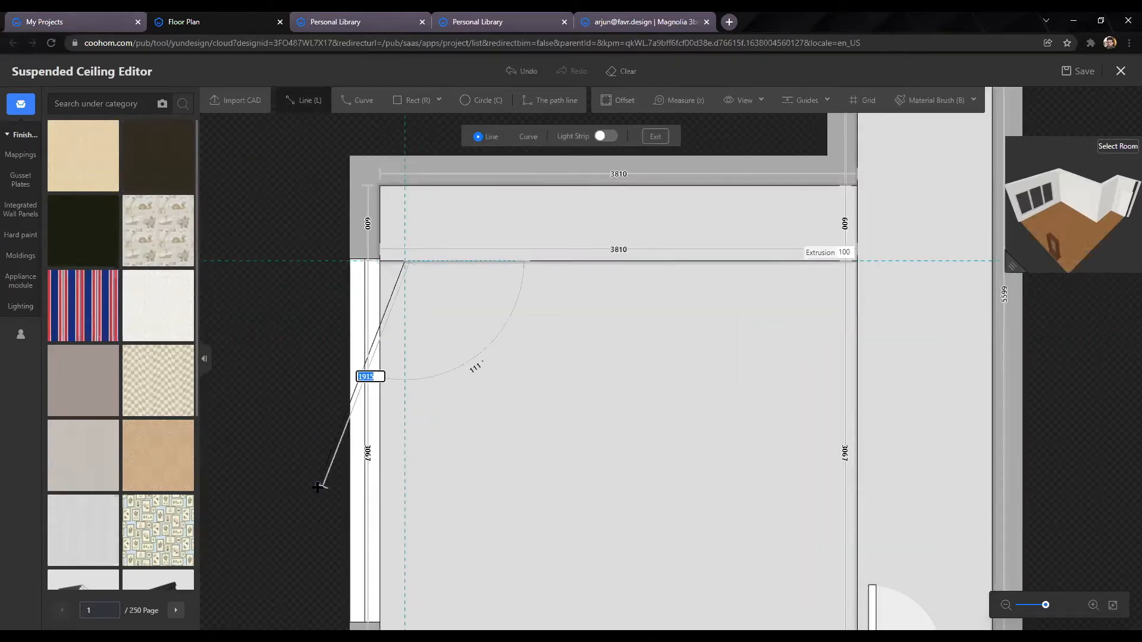
scroll(319, 484, down, 4)
click(356, 592)
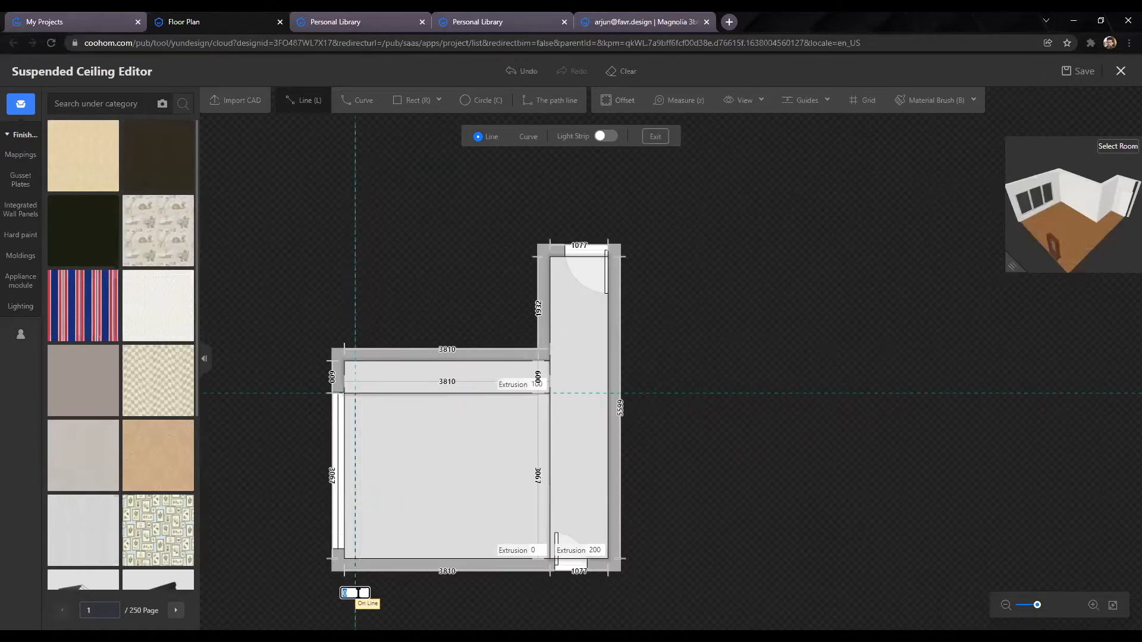
key(Escape)
key(Escape)
scroll(251, 536, up, 3)
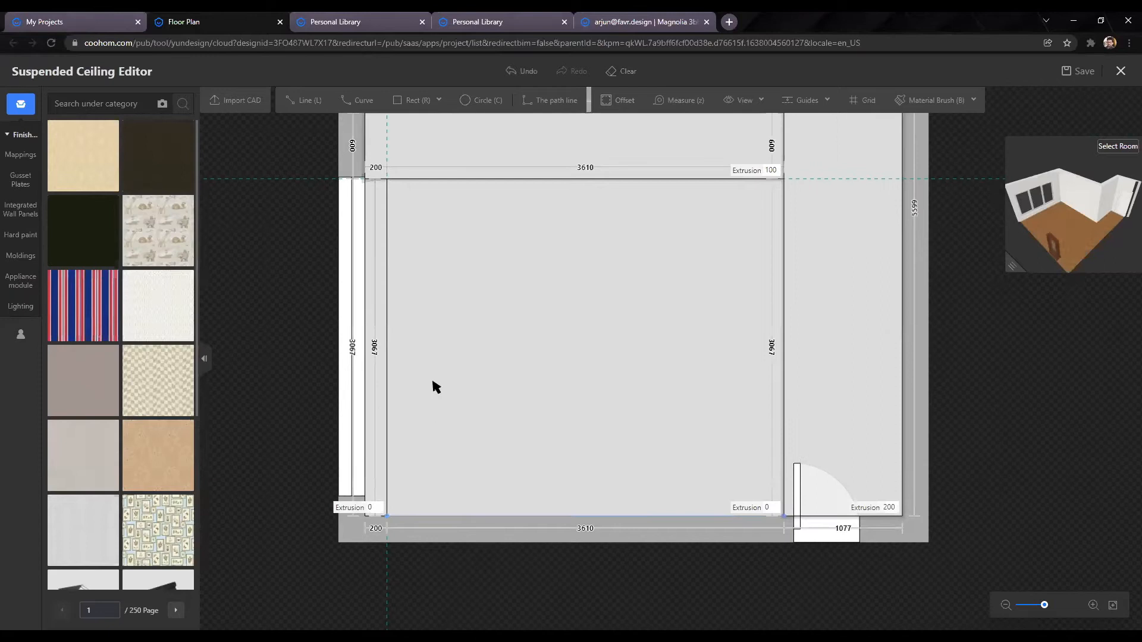
Step: Set the extrusion of the large main ceiling area to 100
click(771, 508)
key(Return)
scroll(587, 507, down, 3)
drag(265, 388, 221, 417)
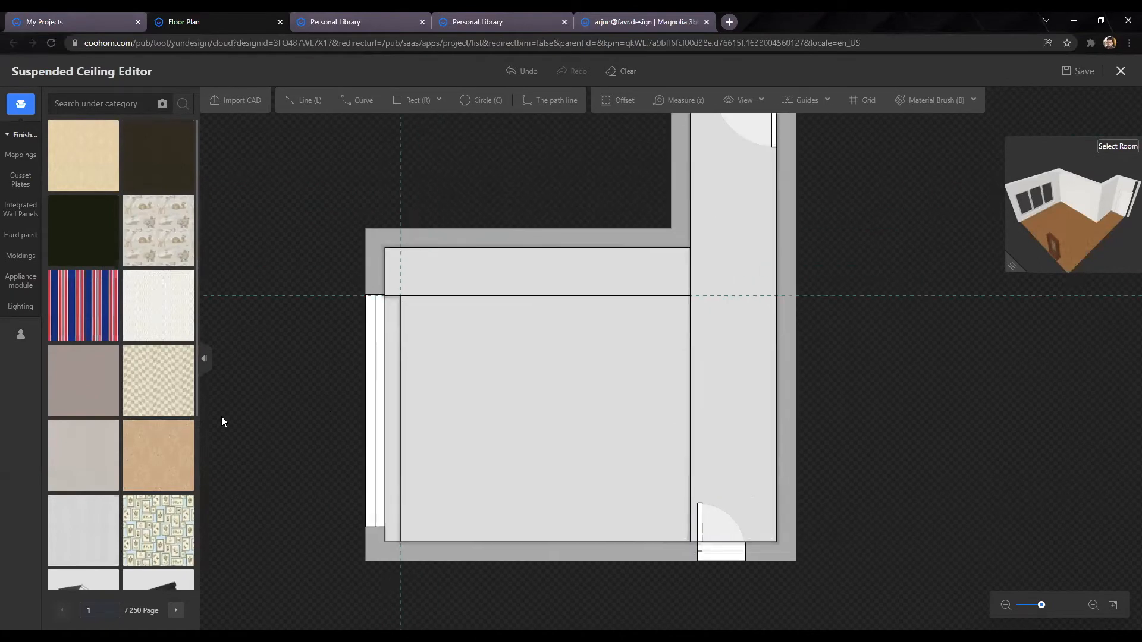
scroll(868, 538, up, 1)
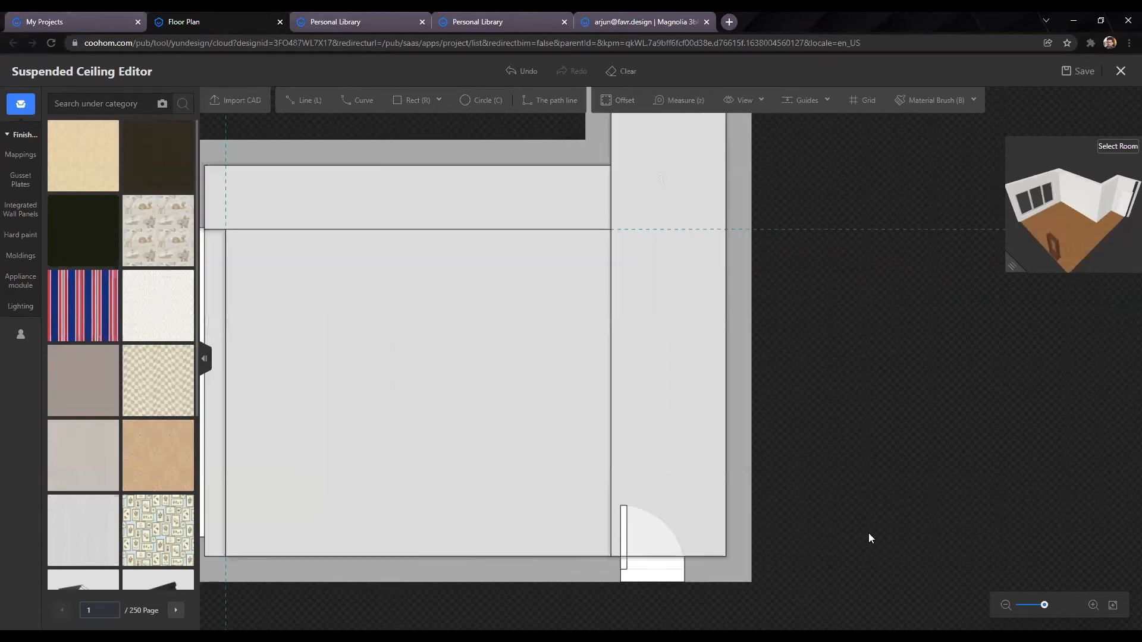
scroll(679, 214, down, 2)
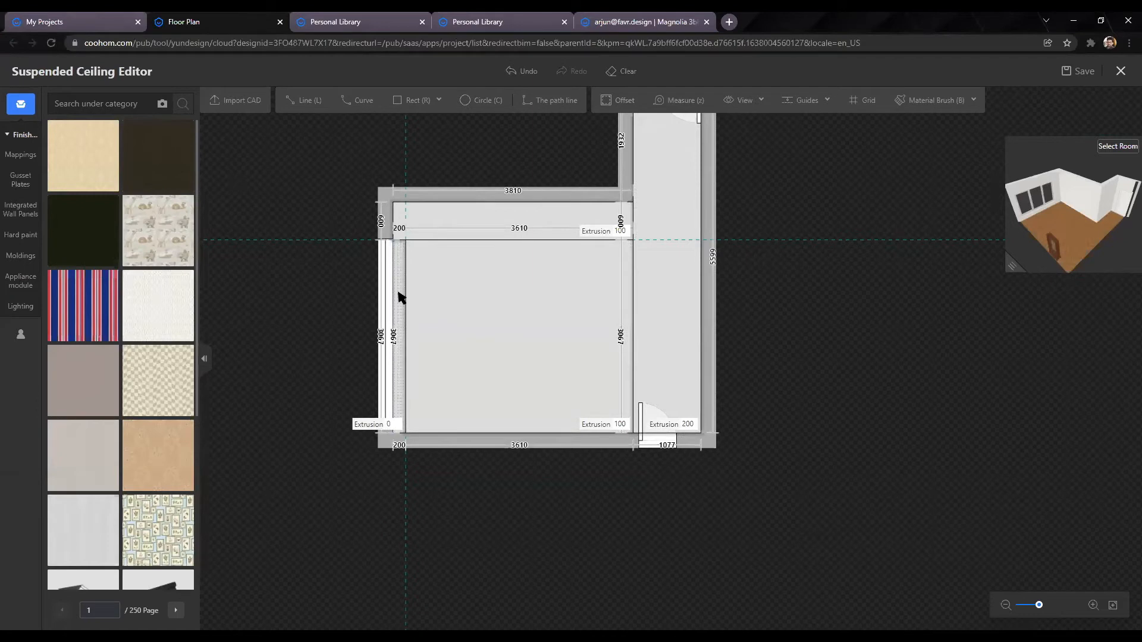
scroll(464, 334, down, 2)
scroll(575, 410, up, 2)
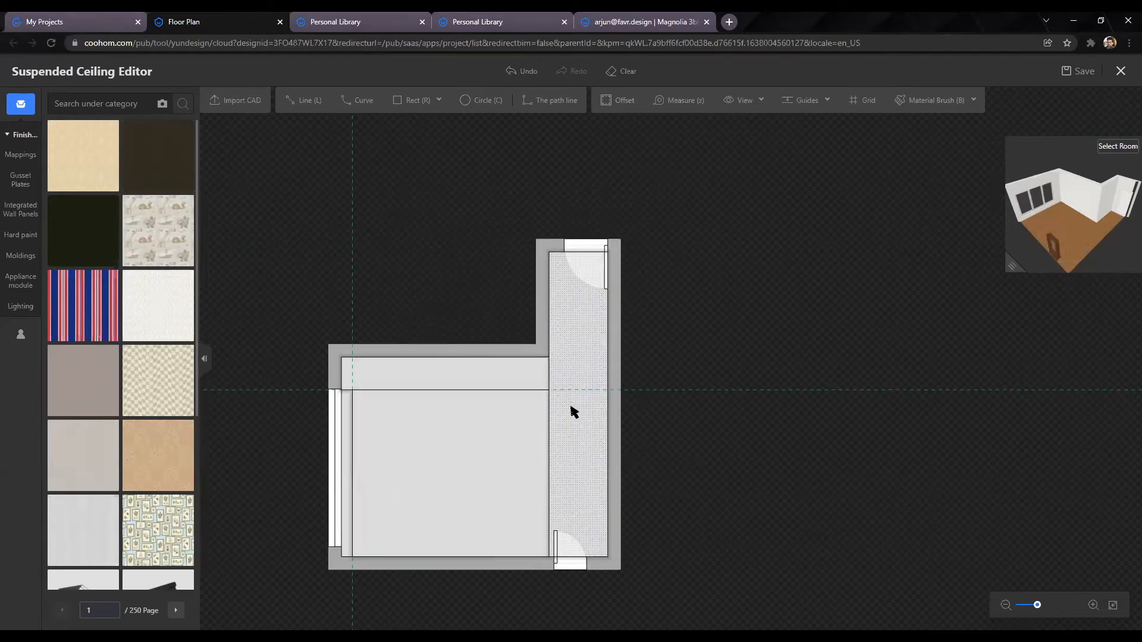
scroll(575, 410, up, 3)
scroll(431, 424, down, 2)
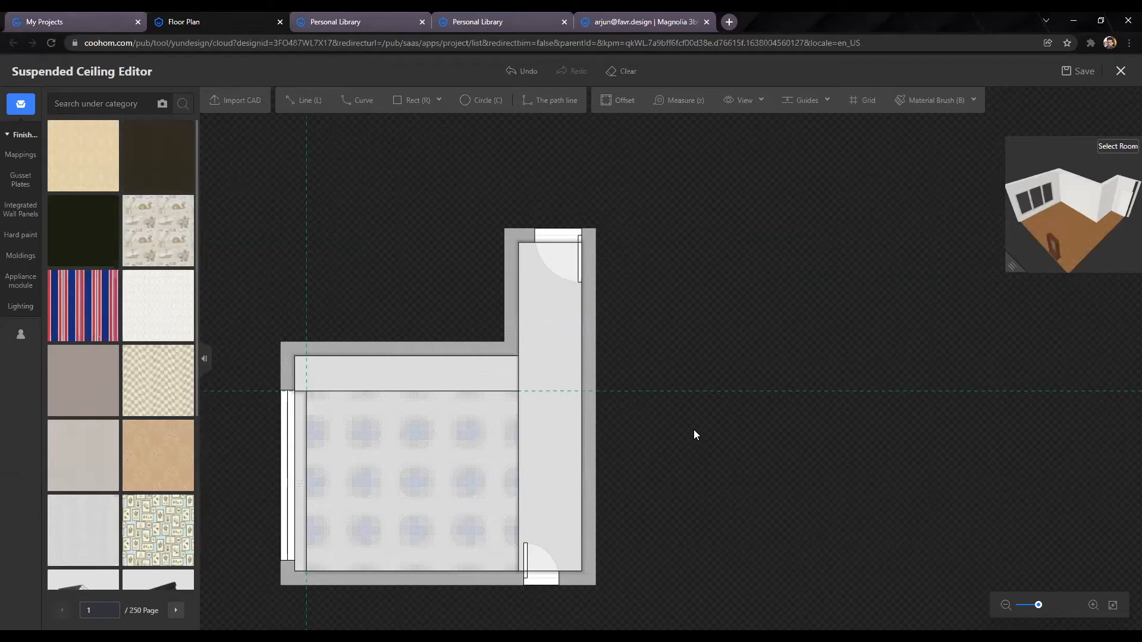
scroll(668, 455, up, 2)
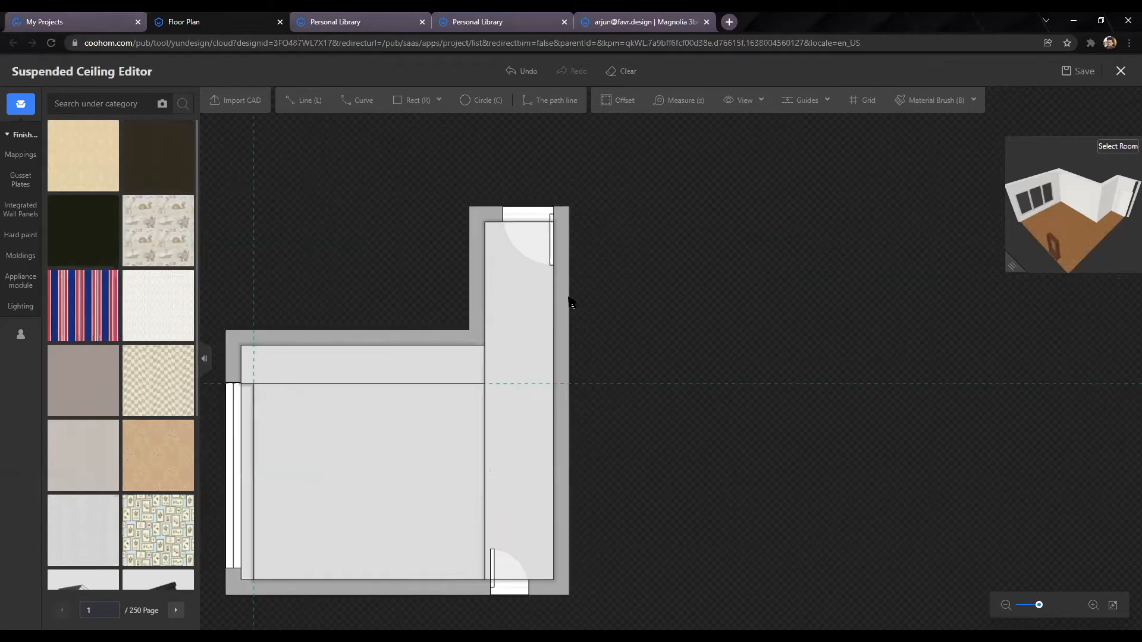
Step: Browse the Downlight models in the Lighting library for a small round recessed ceiling light
click(20, 306)
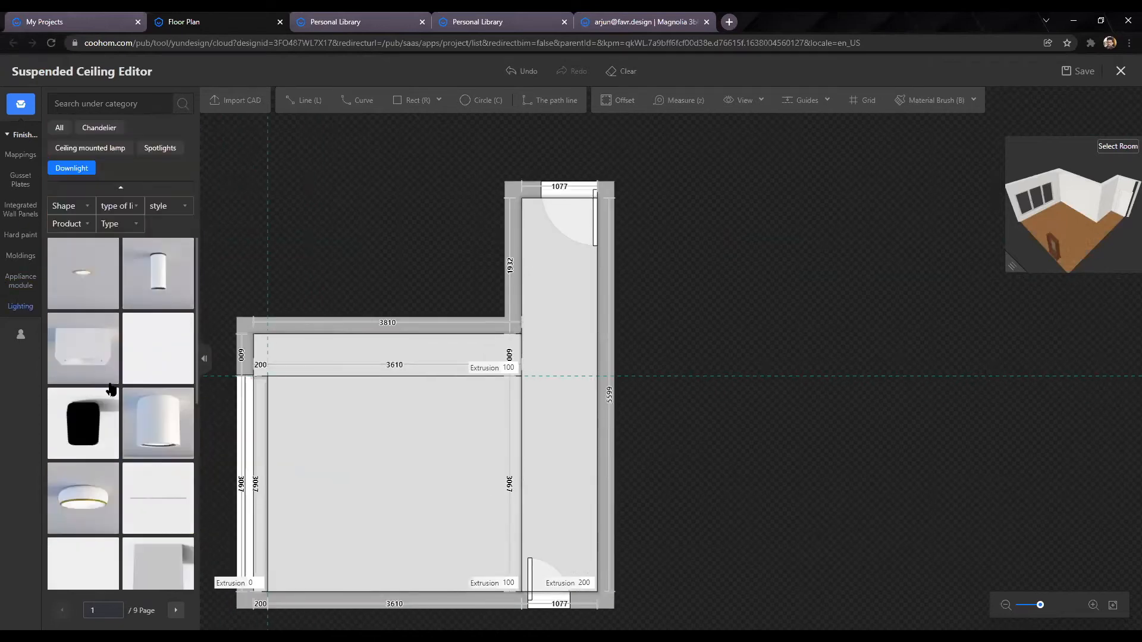
scroll(166, 428, down, 2)
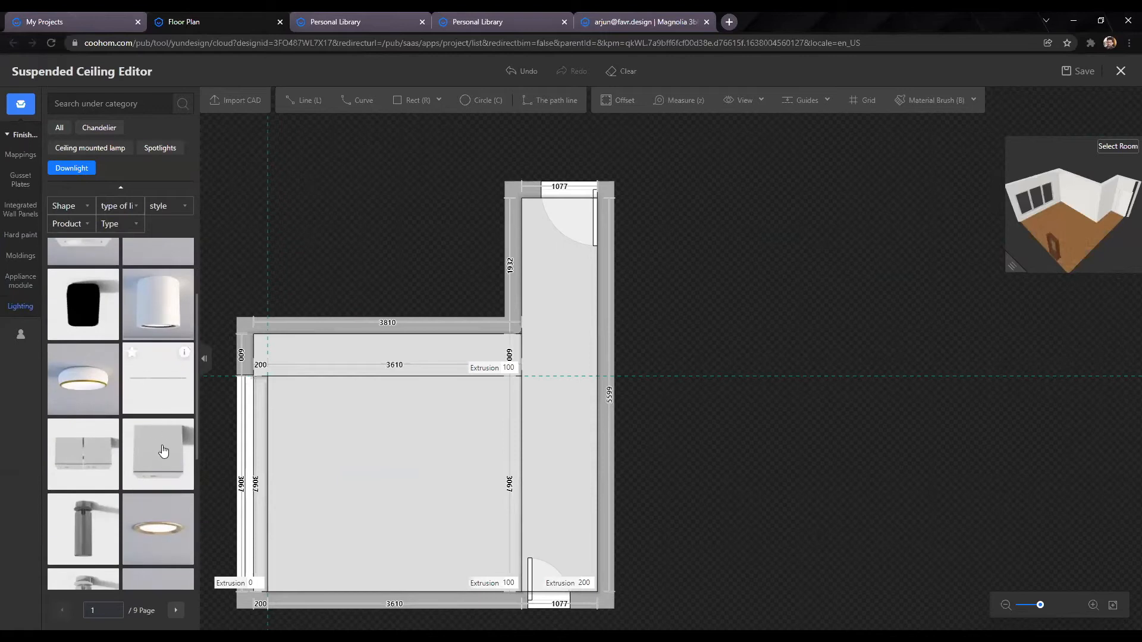
scroll(161, 454, down, 3)
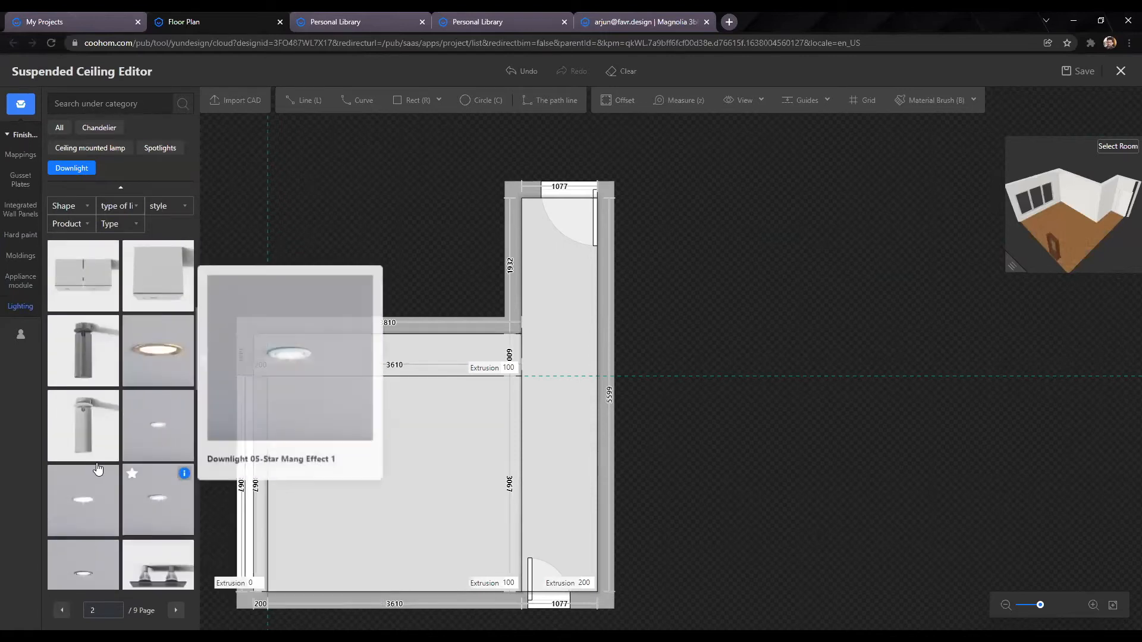
scroll(98, 470, down, 4)
scroll(98, 470, down, 5)
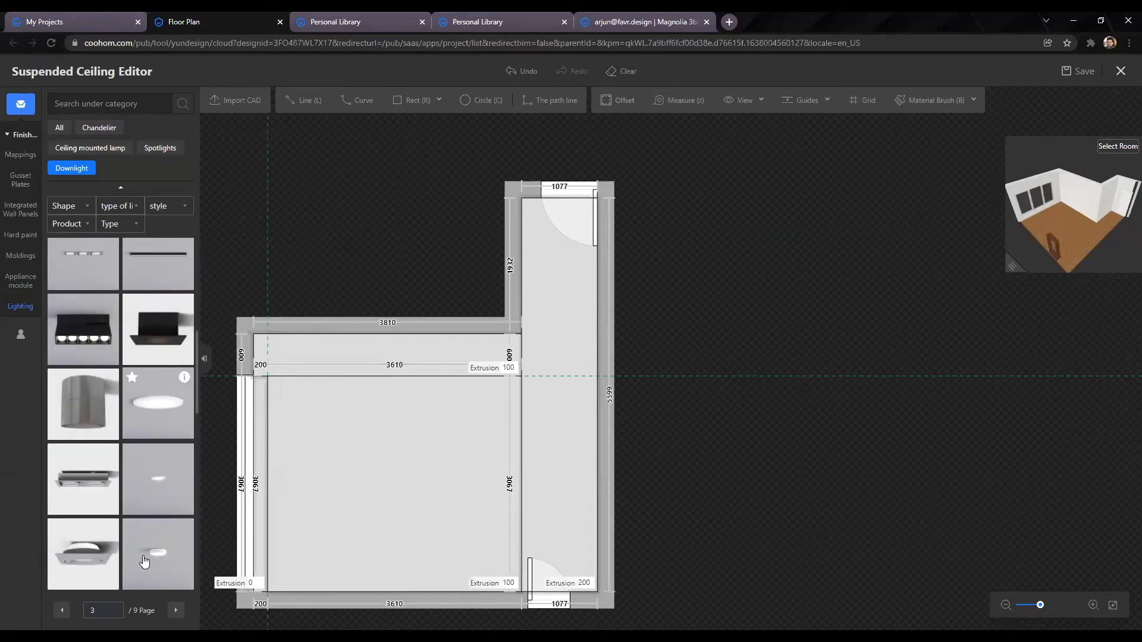
scroll(153, 562, down, 6)
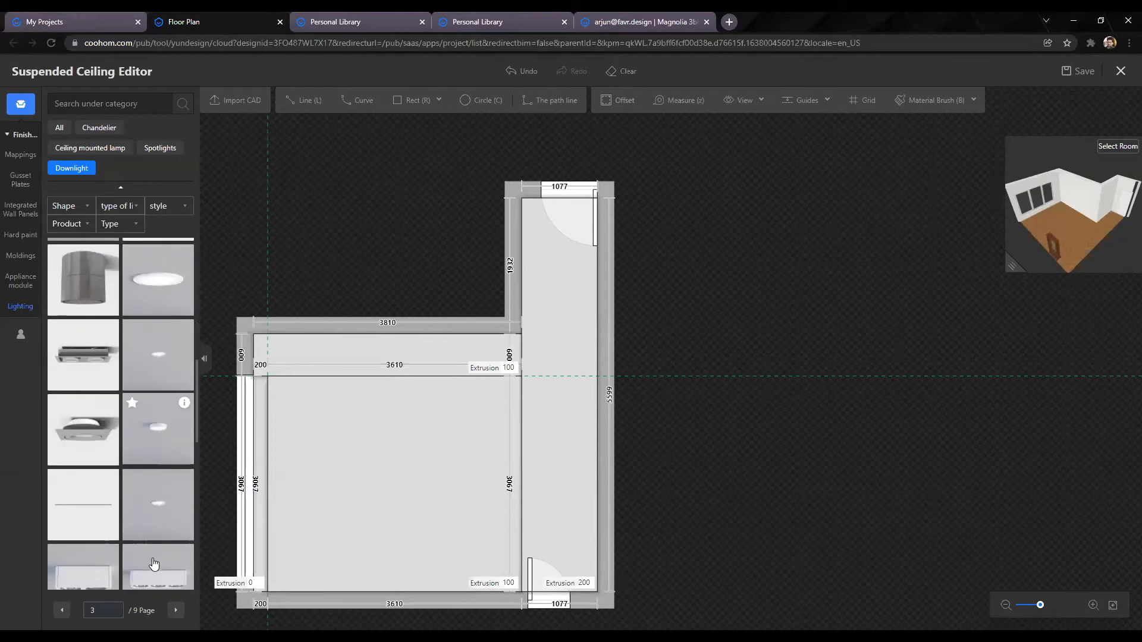
scroll(155, 549, up, 7)
scroll(155, 547, up, 10)
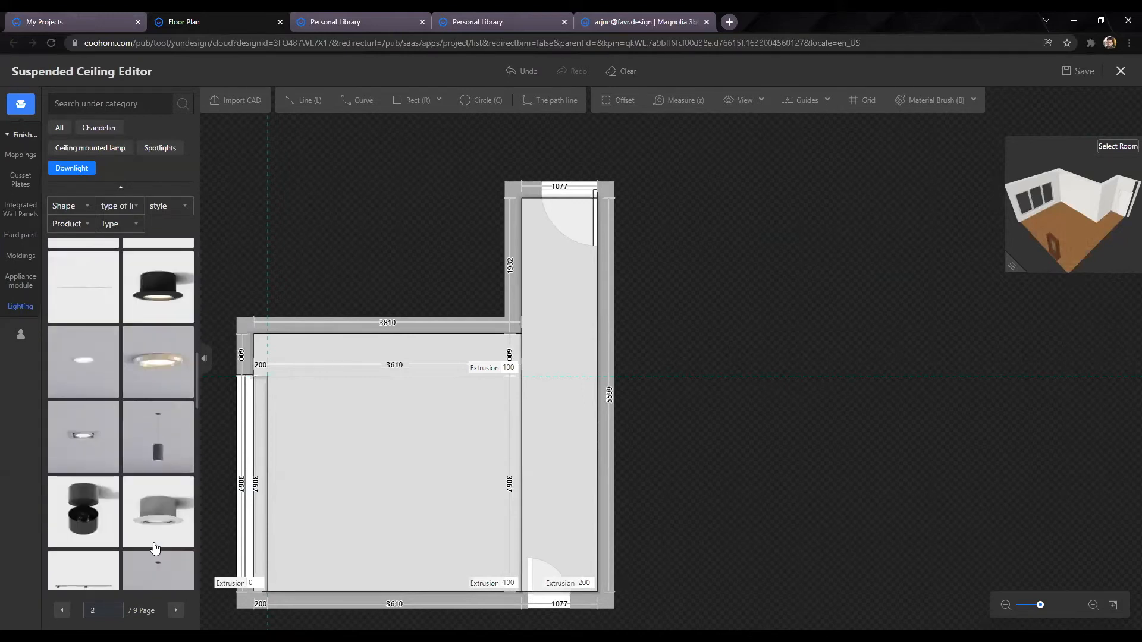
scroll(162, 516, down, 4)
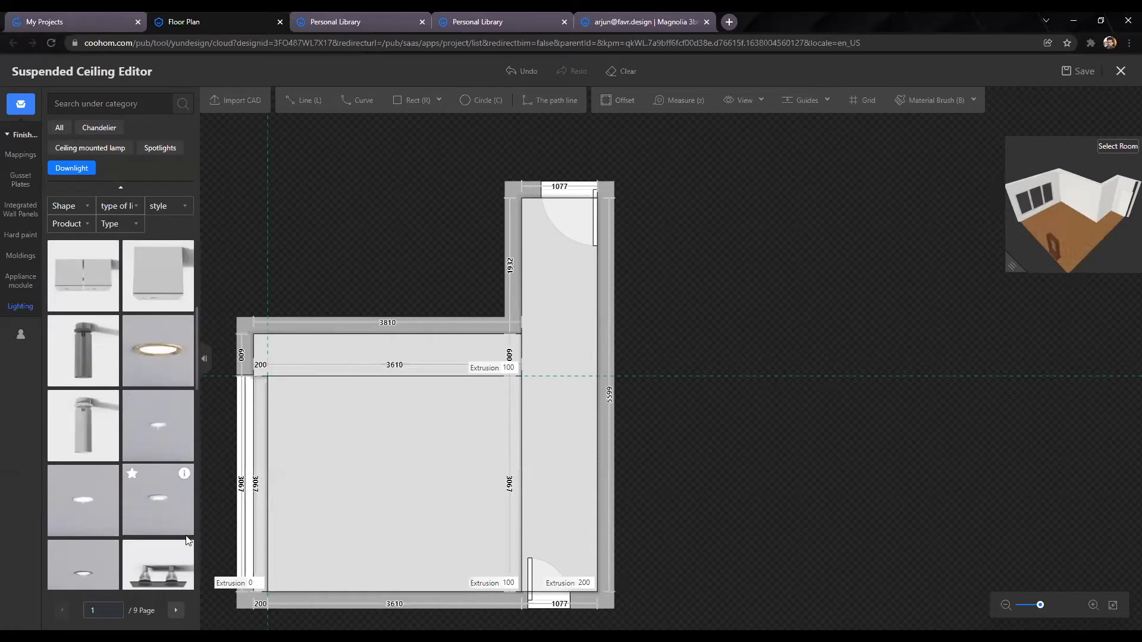
scroll(178, 408, up, 4)
scroll(176, 419, down, 4)
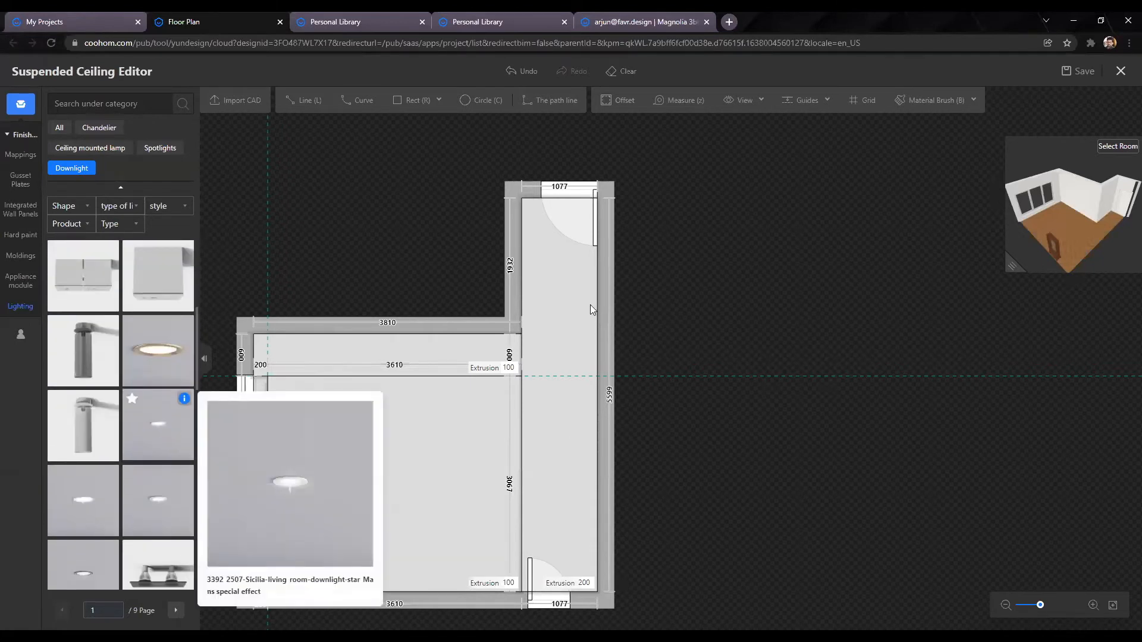
Step: Place a small round downlight on the passage ceiling's centre line, about 582 from the wall with the upper door
scroll(551, 287, up, 3)
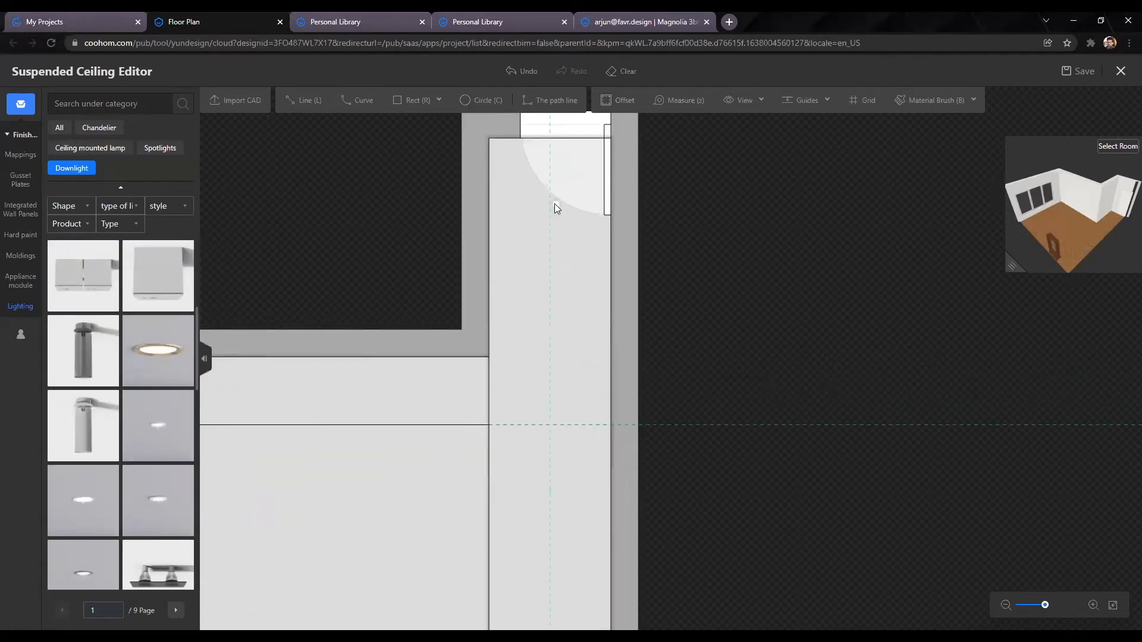
click(563, 289)
scroll(645, 265, down, 4)
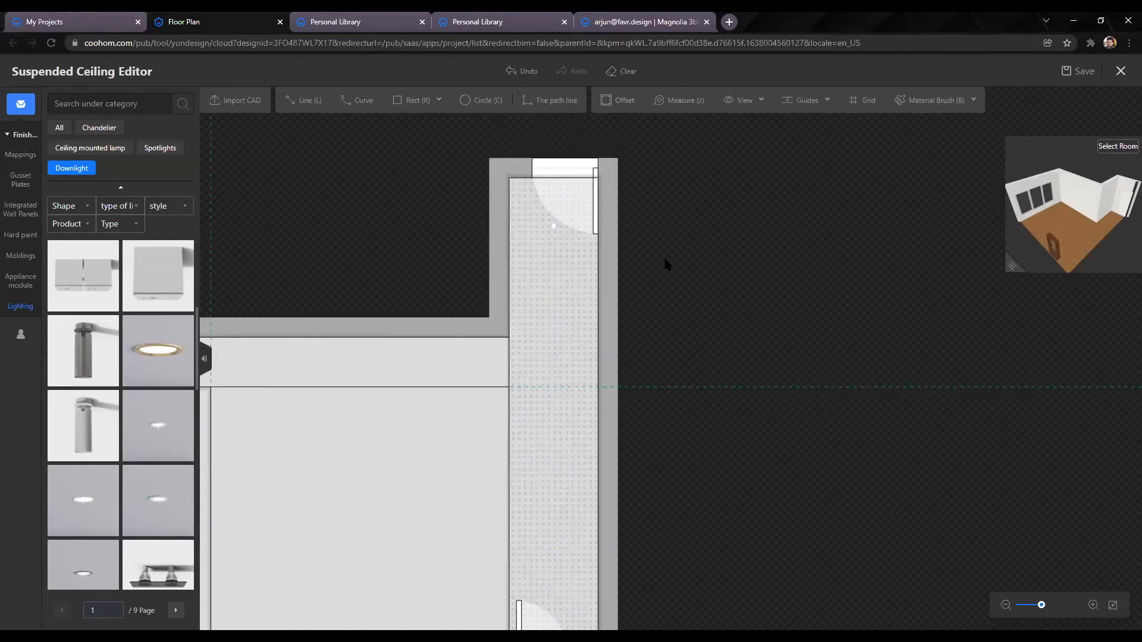
drag(629, 336, 633, 271)
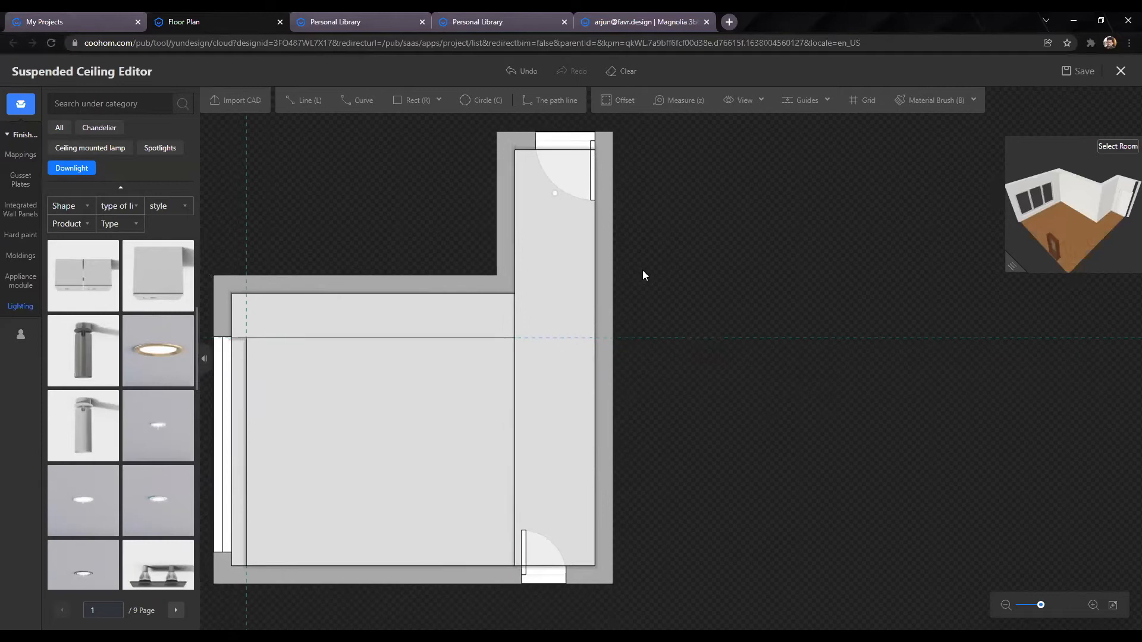
scroll(531, 223, down, 3)
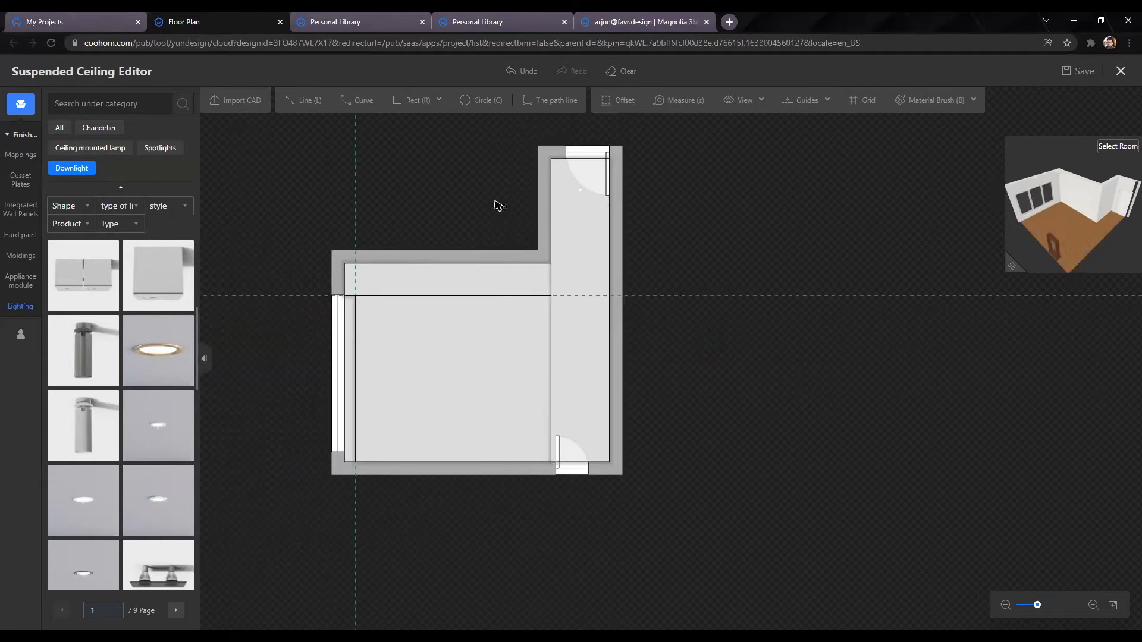
drag(523, 152, 505, 191)
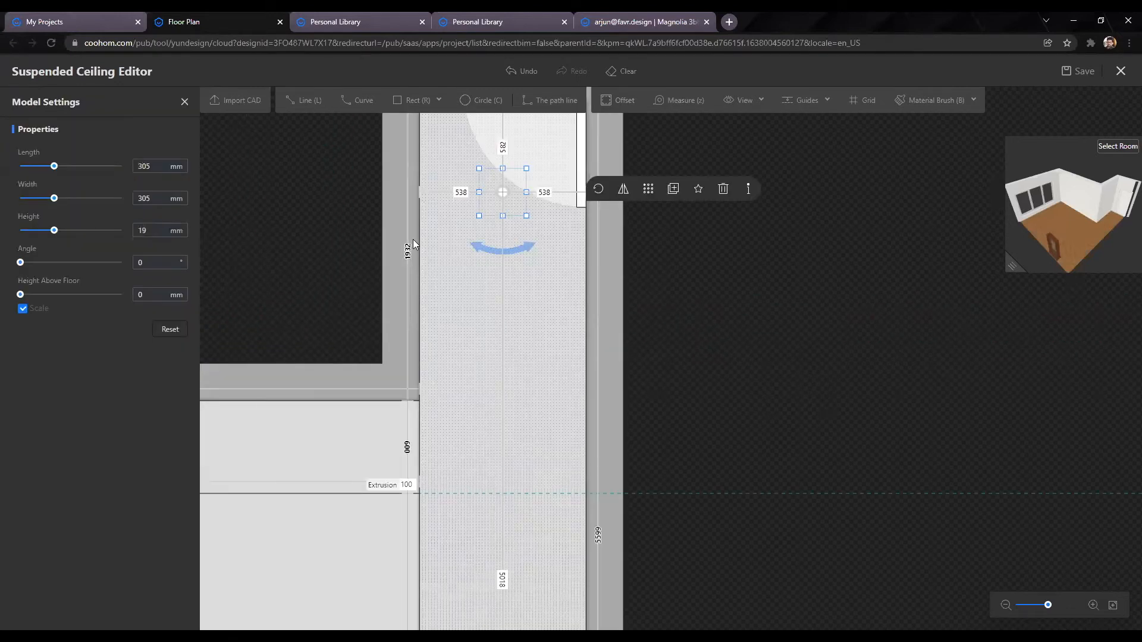
scroll(456, 473, down, 1)
scroll(627, 413, down, 3)
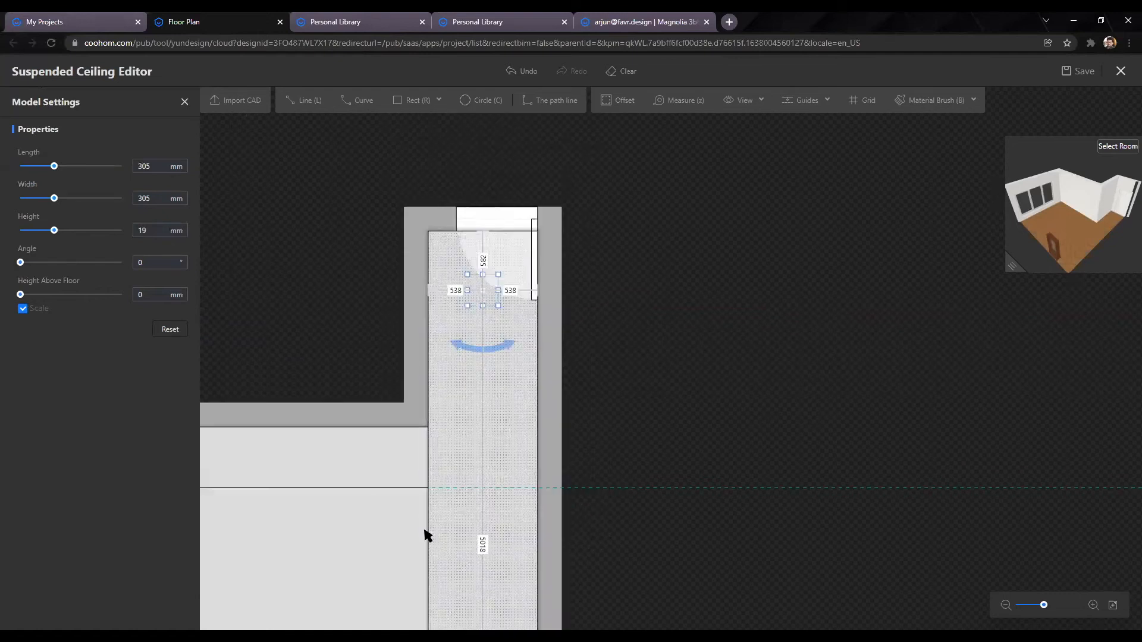
middle_drag(518, 383, 531, 260)
middle_drag(578, 149, 576, 213)
scroll(498, 224, up, 2)
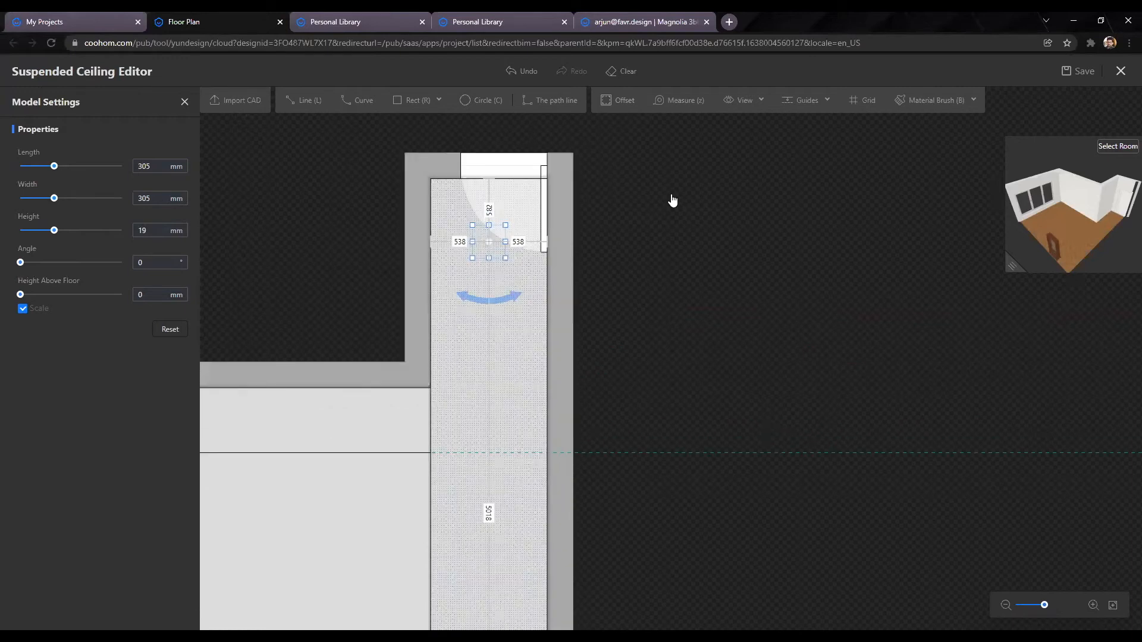
click(635, 206)
scroll(497, 299, up, 2)
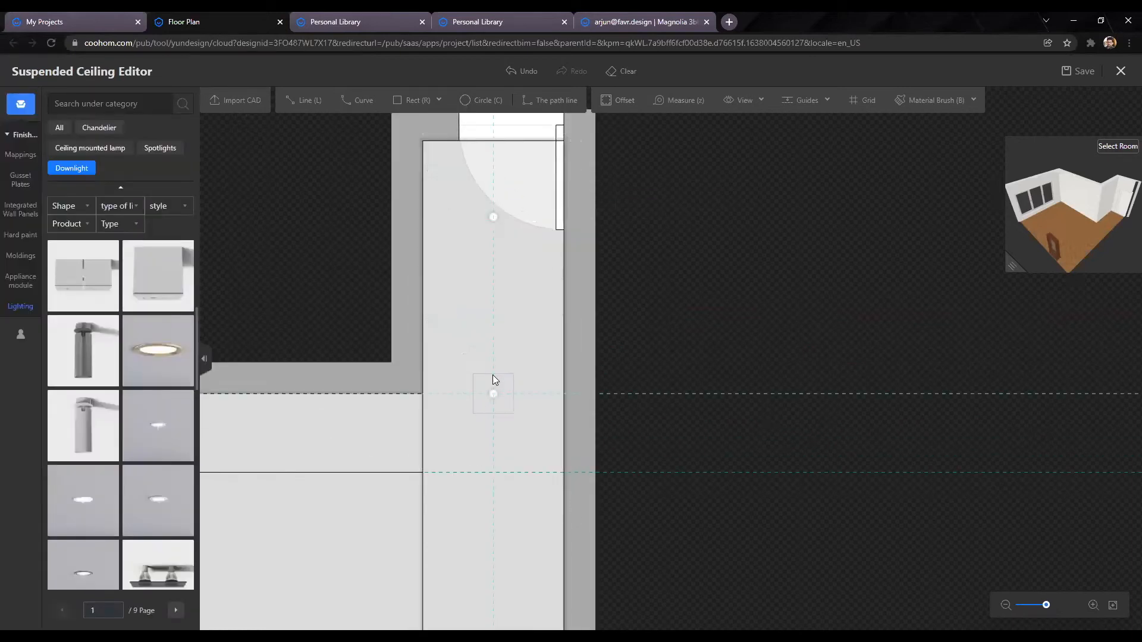
key(Escape)
Step: Start an array of the passage downlight and define it by quantity instead of spacing
click(498, 217)
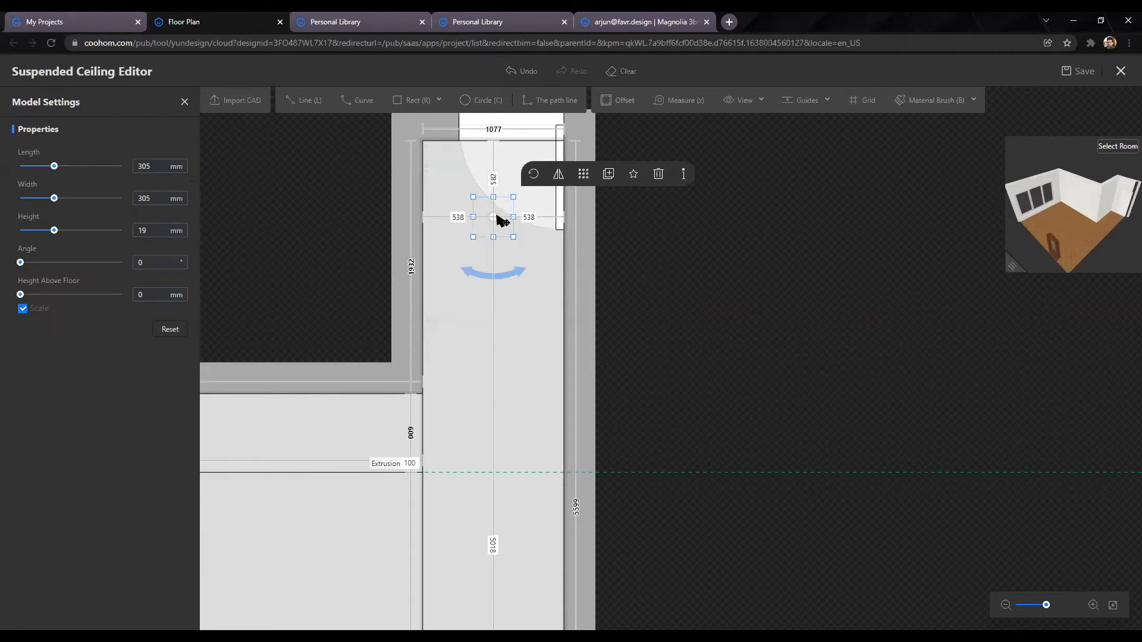
click(586, 180)
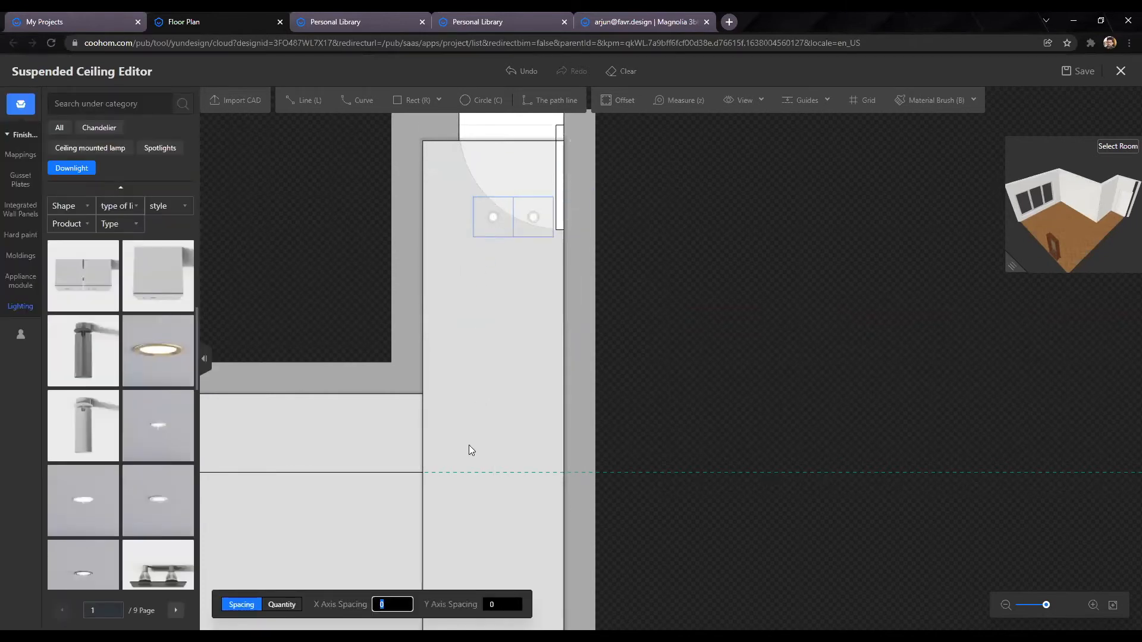
scroll(543, 499, down, 2)
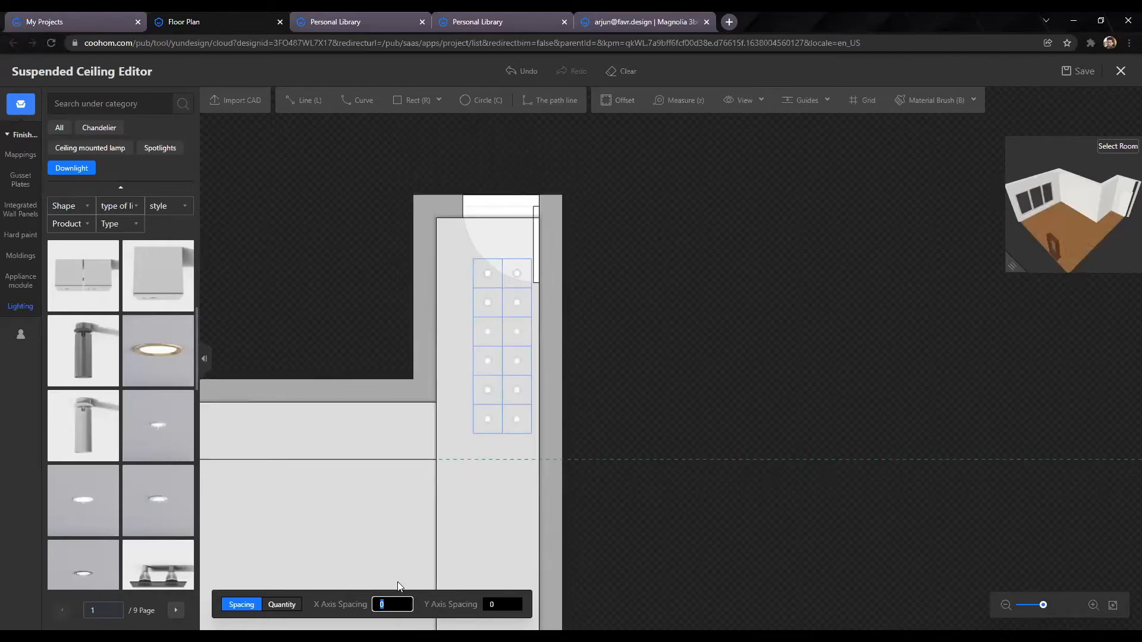
middle_drag(535, 458, 586, 262)
scroll(649, 388, down, 1)
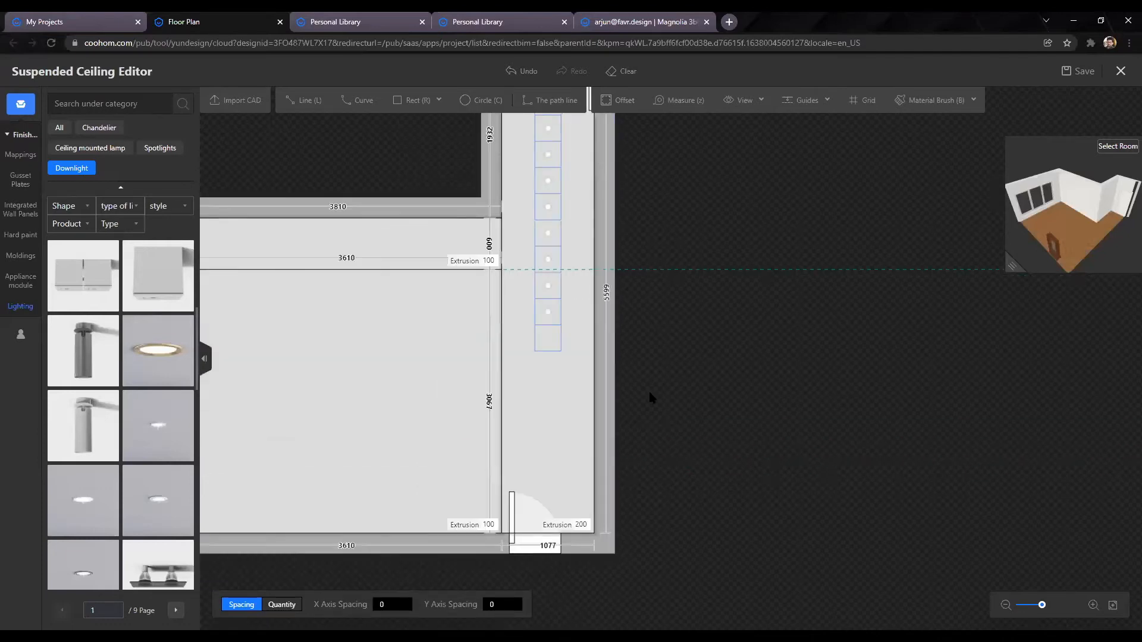
key(Tab)
middle_drag(564, 509, 558, 629)
Step: Set the downlight array's quantity to 1 on the X axis and 4 on the Y axis
click(381, 603)
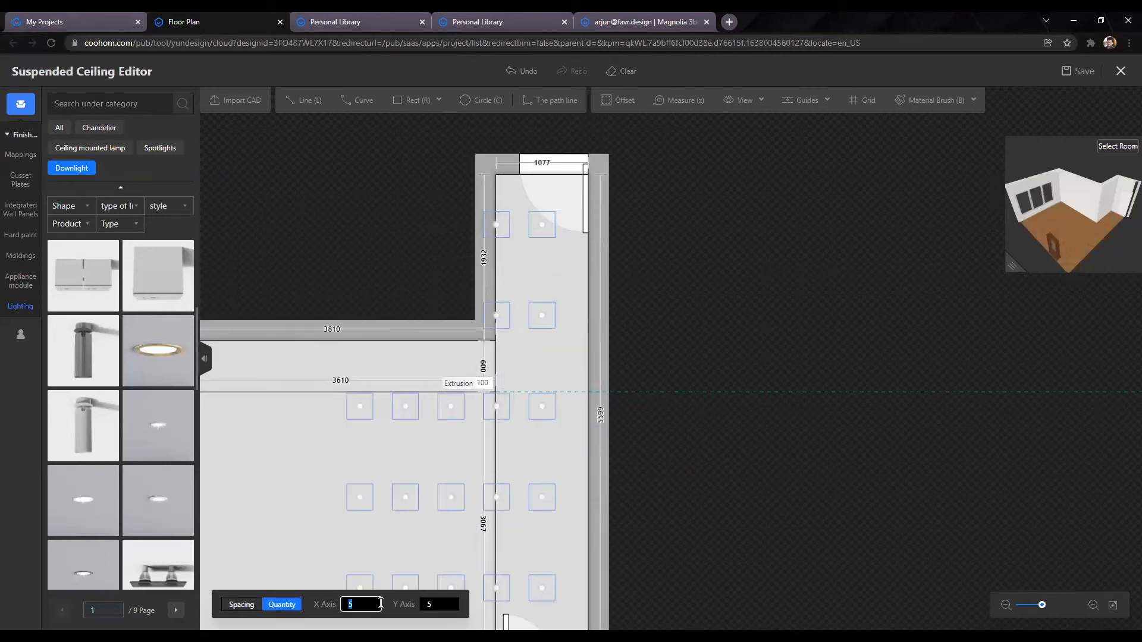
key(Tab)
text(1)
key(Tab)
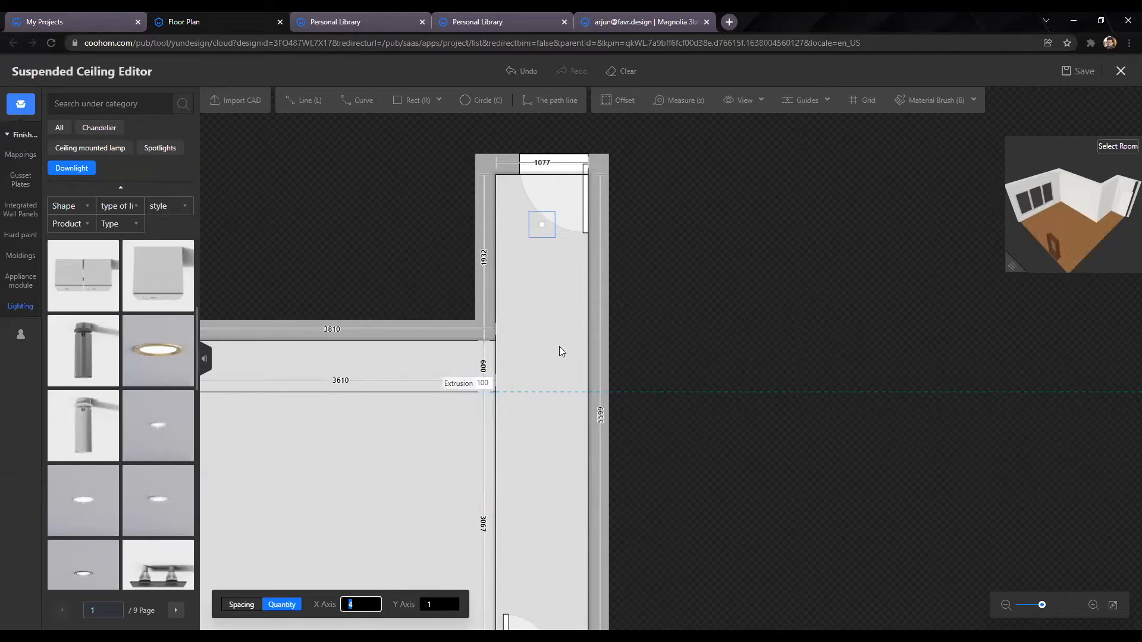
text(1)
key(Tab)
text(4)
key(Return)
Step: Stretch the downlight array down the passage towards the lower door, finish it and save the project
middle_drag(606, 442, 603, 321)
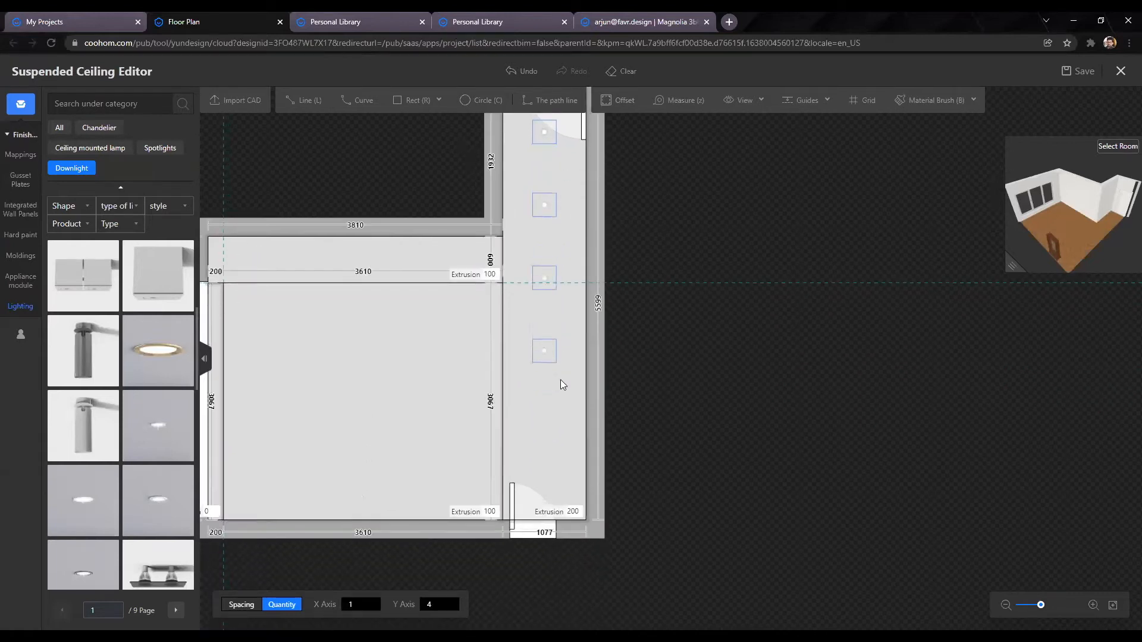
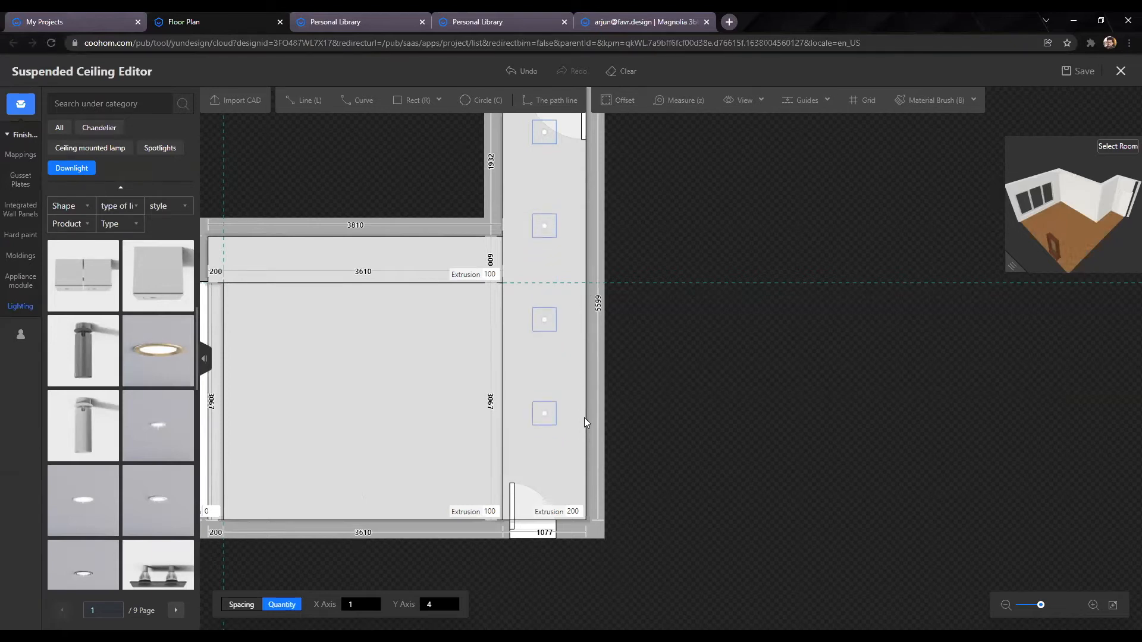
key(ctrl+s)
key(Escape)
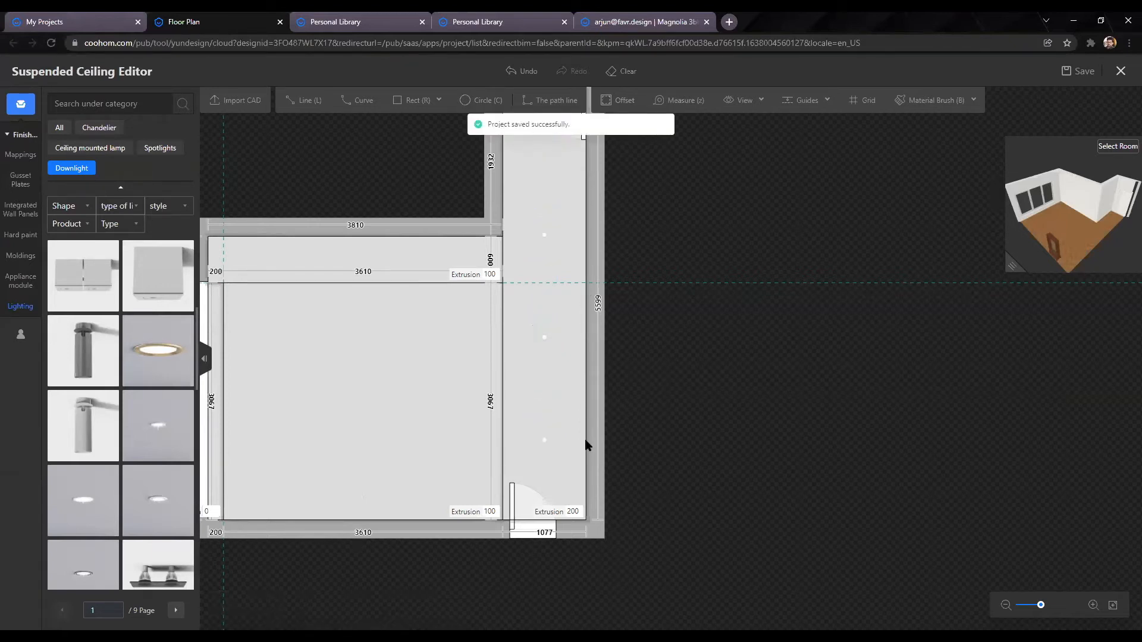
Step: Place a downlight in the main ceiling's upper window-side corner, about 556 from the narrow strip and 552 from the 600-deep strip
scroll(584, 437, down, 2)
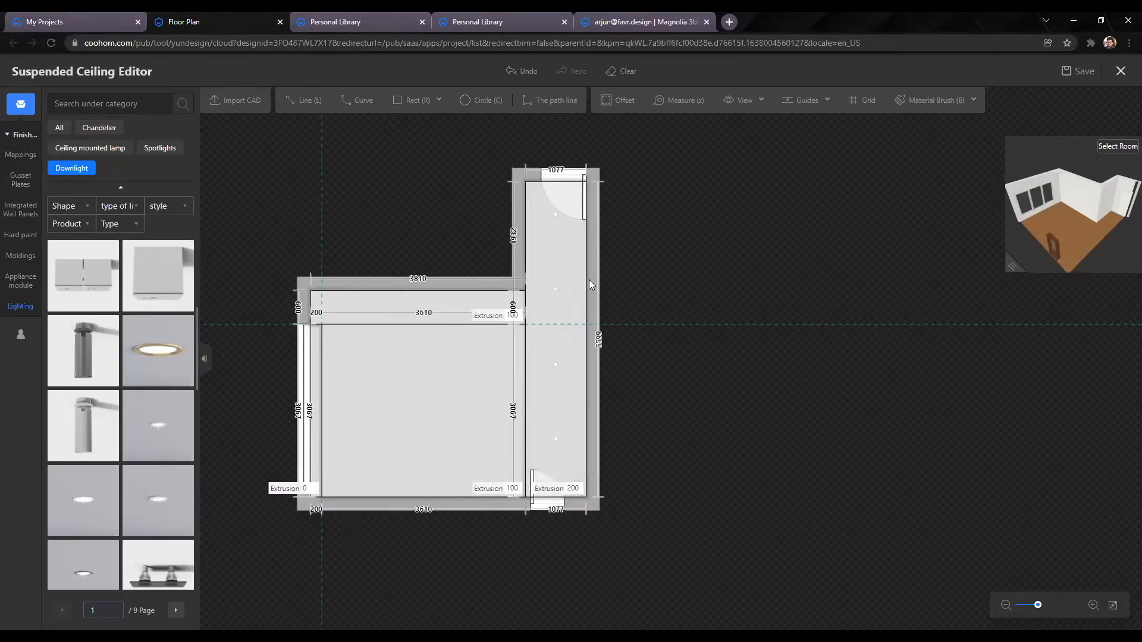
scroll(604, 331, up, 3)
scroll(718, 436, down, 4)
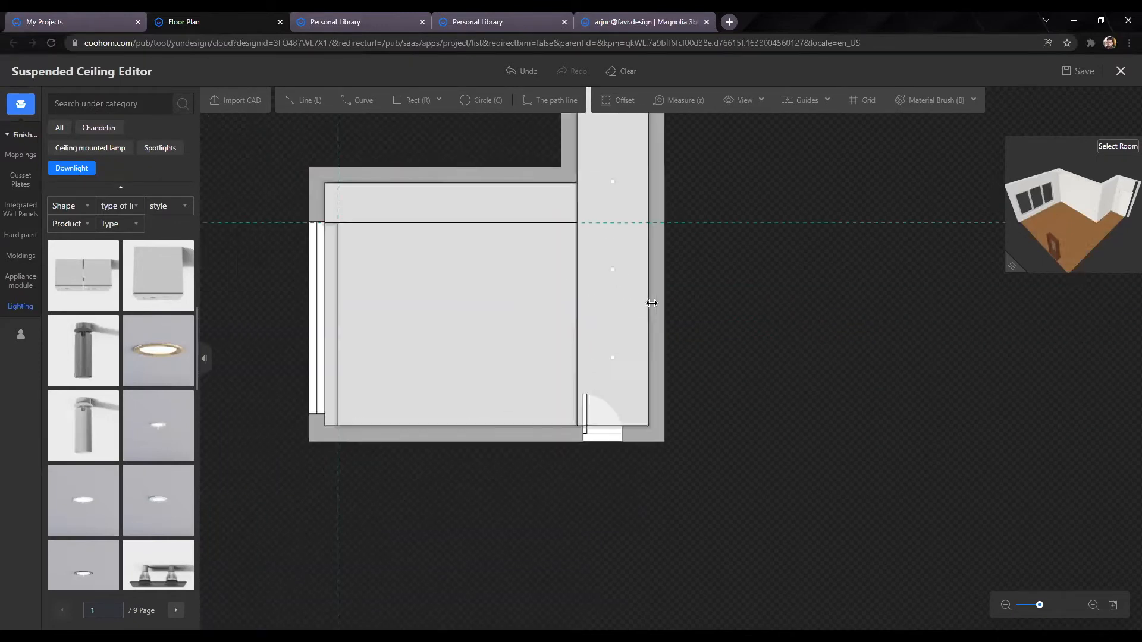
scroll(687, 387, up, 1)
middle_drag(687, 382, 654, 443)
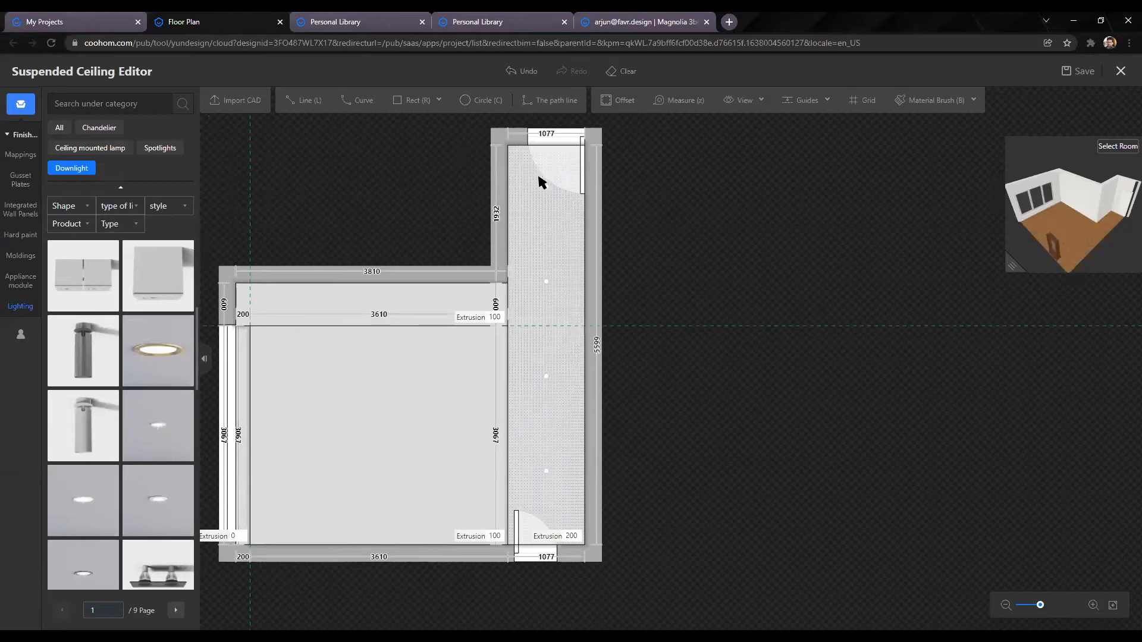
scroll(668, 420, down, 2)
scroll(440, 339, up, 3)
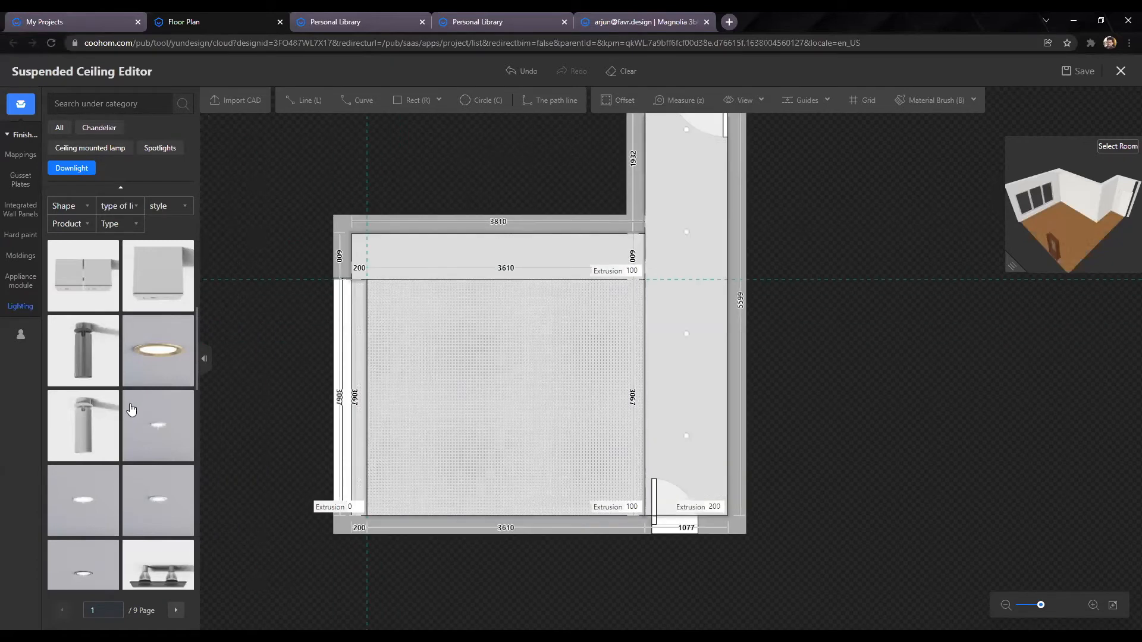
drag(159, 425, 424, 338)
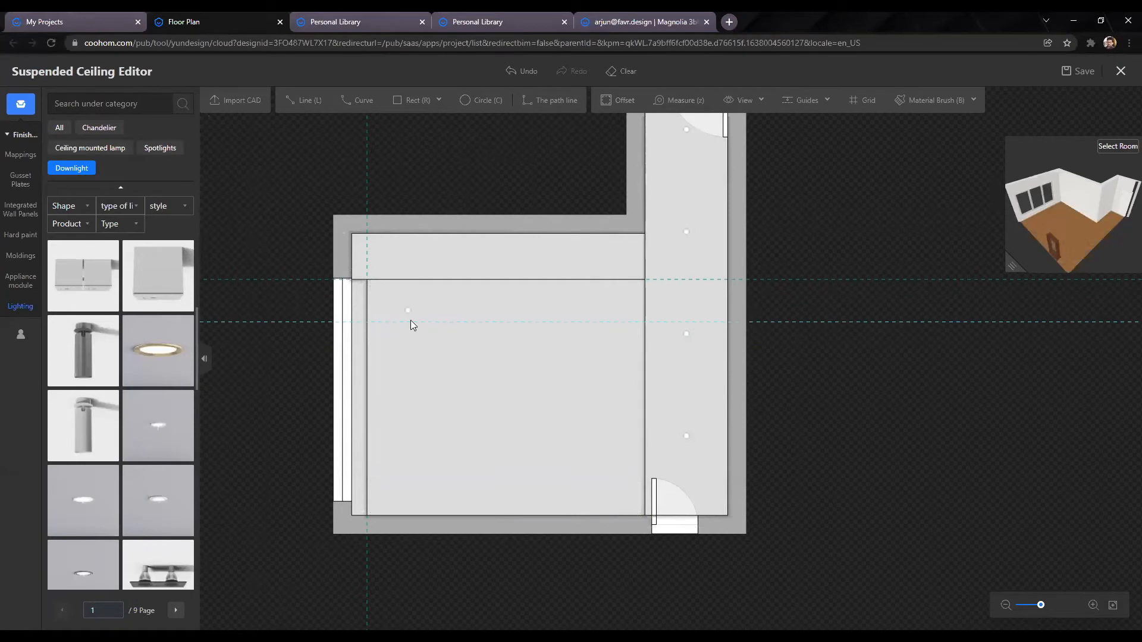
drag(409, 324, 409, 323)
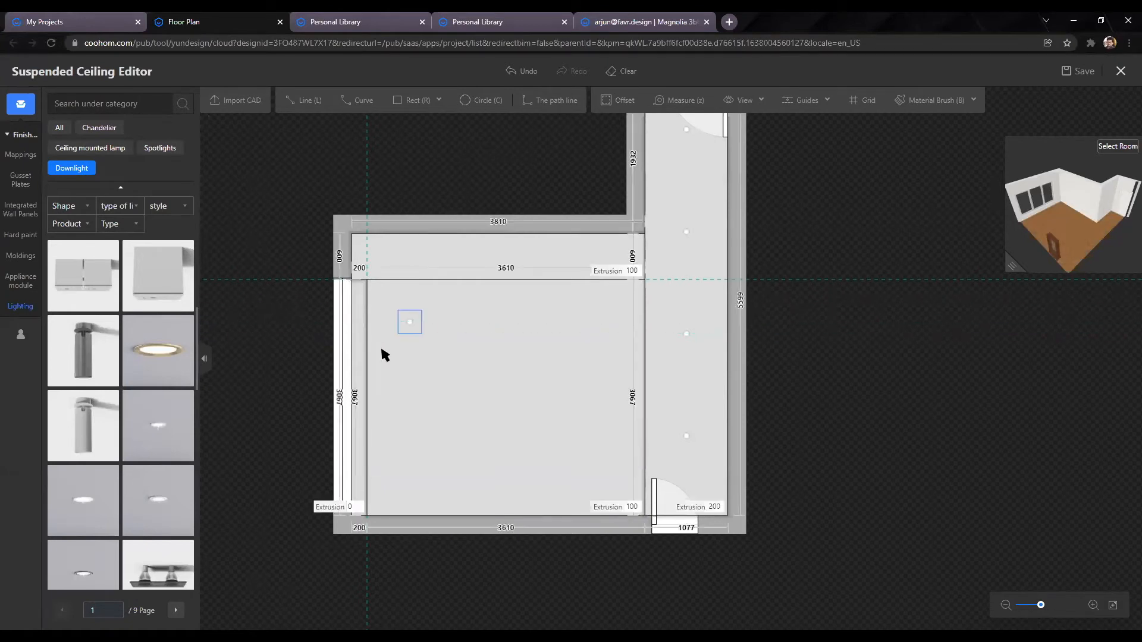
Step: Place three more of the same downlight near the main ceiling's remaining corners, aligned with the first one
drag(159, 426, 601, 356)
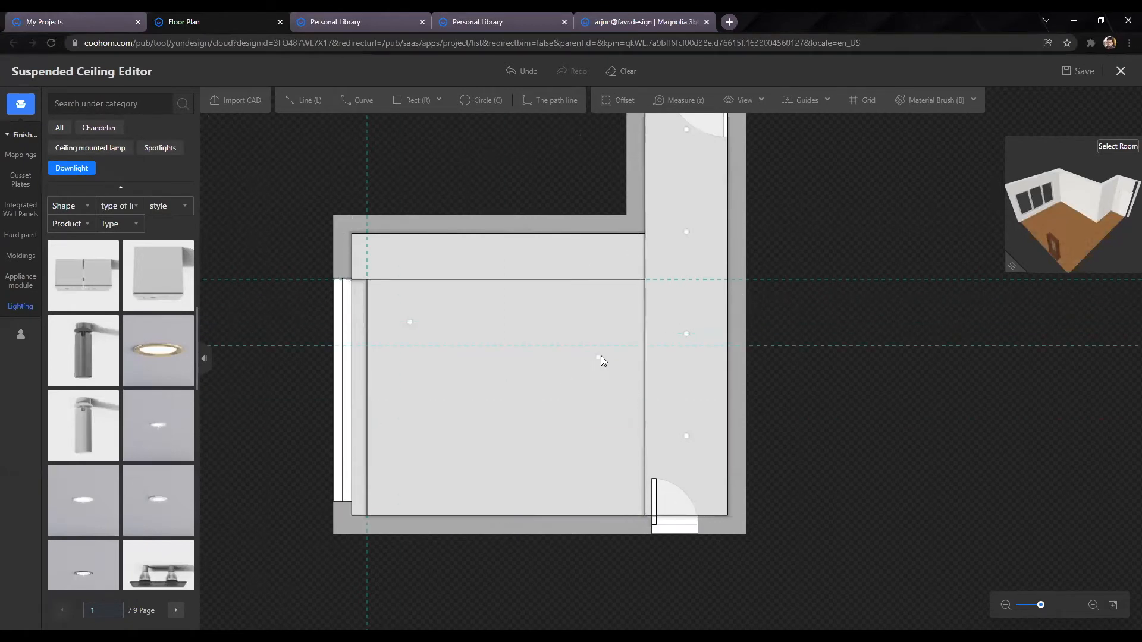
click(598, 322)
click(179, 405)
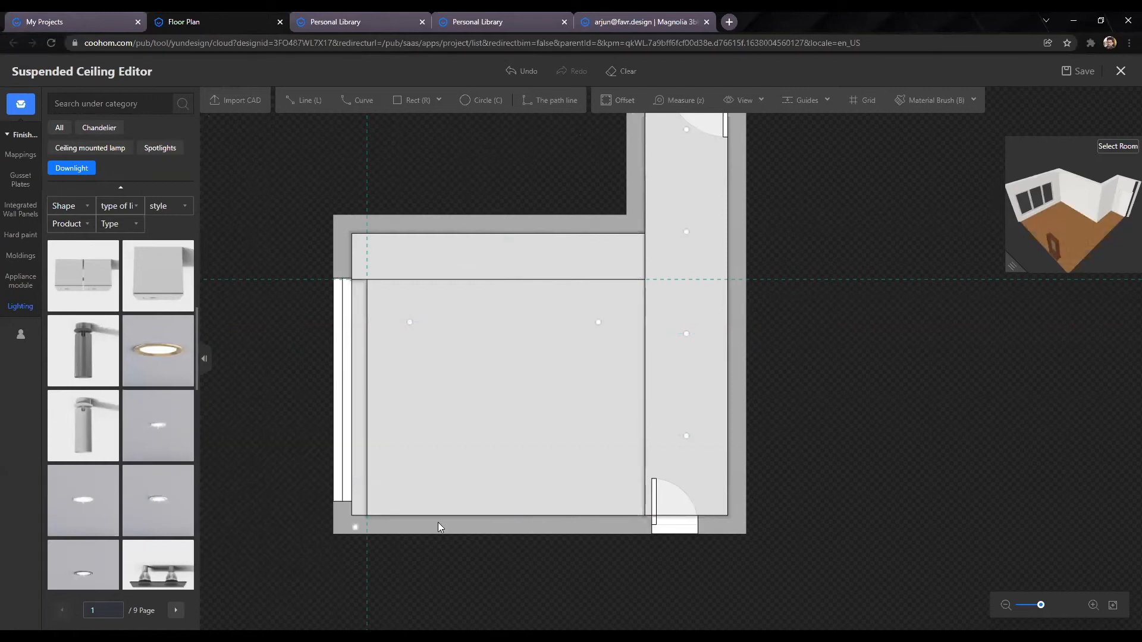
click(413, 472)
click(165, 436)
click(600, 470)
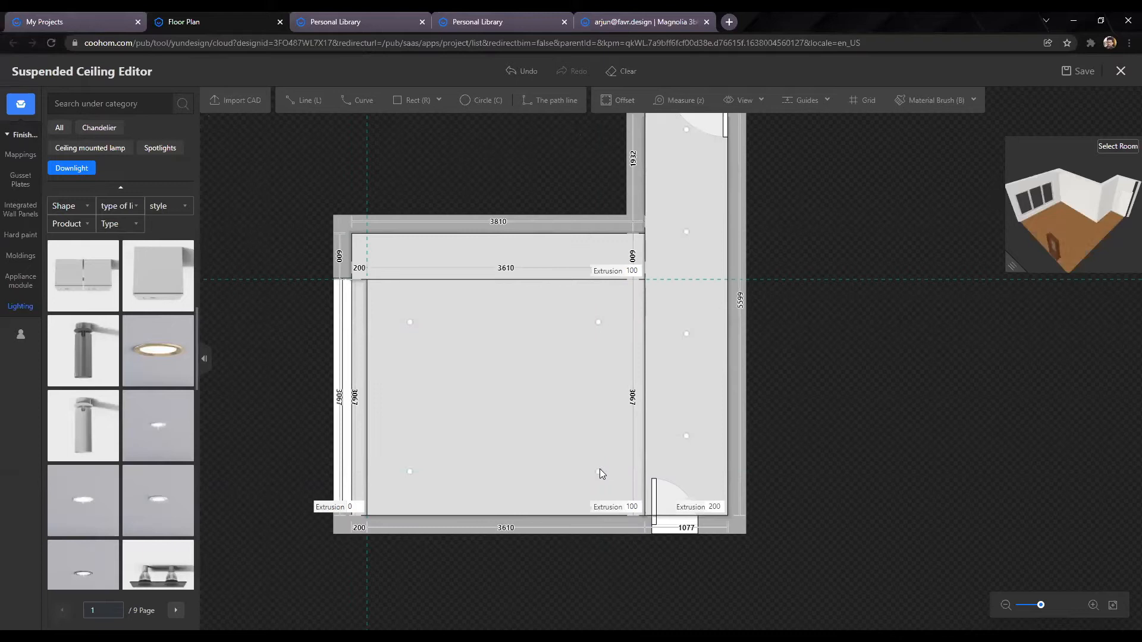
Step: Set the upper window-side downlight's distances to 500 from the 600-deep strip and 500 from the narrow window strip
scroll(421, 331, up, 2)
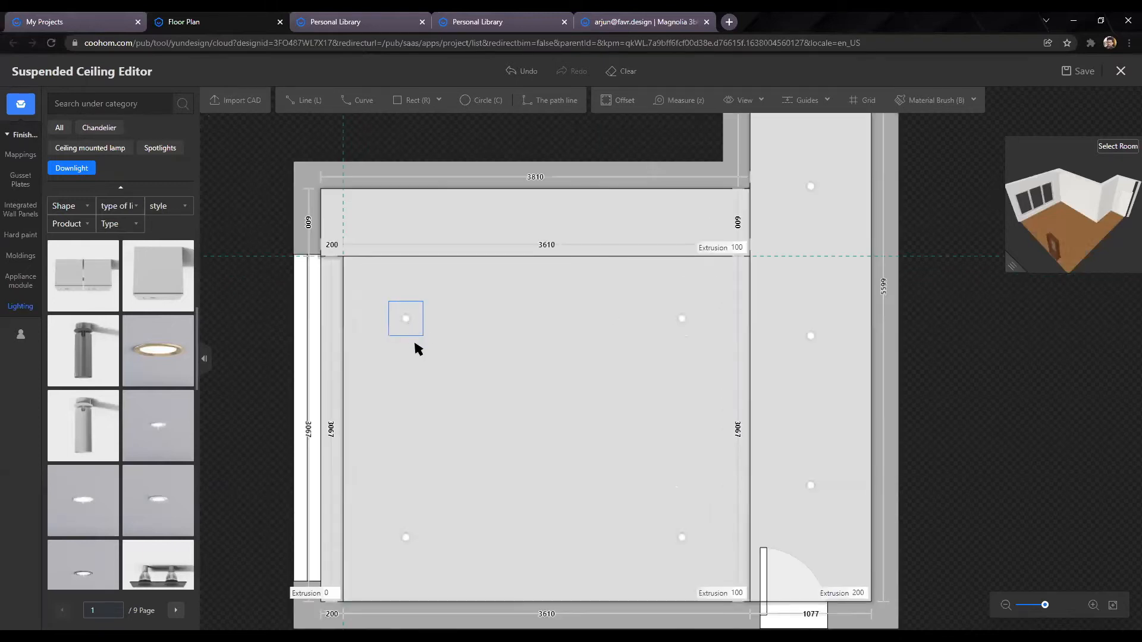
scroll(344, 306, down, 1)
middle_drag(395, 308, 393, 322)
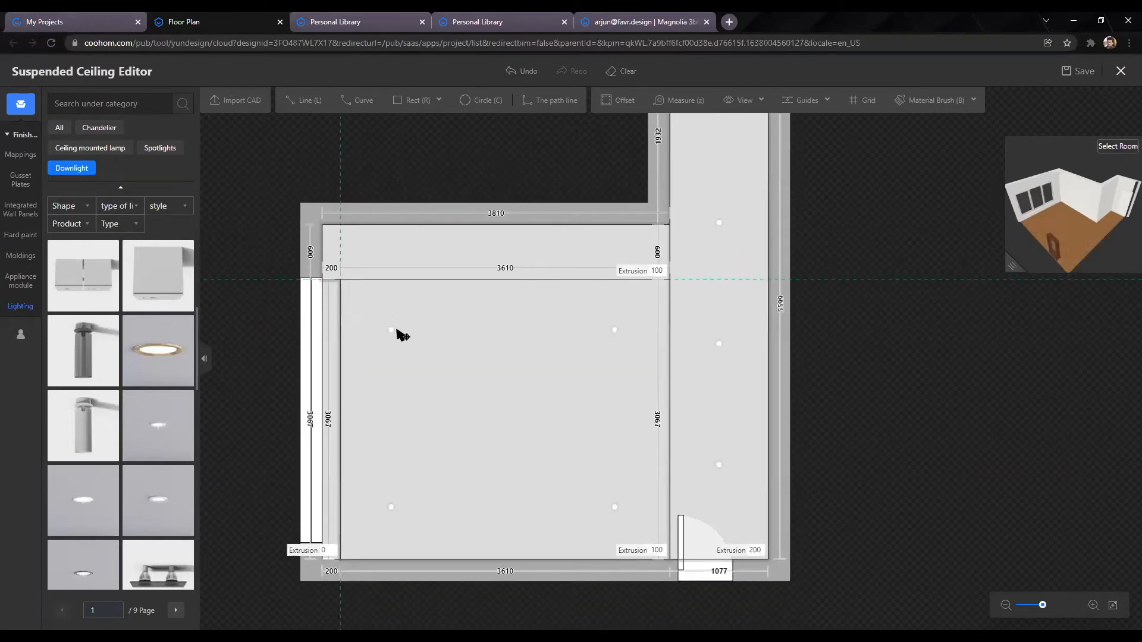
click(395, 330)
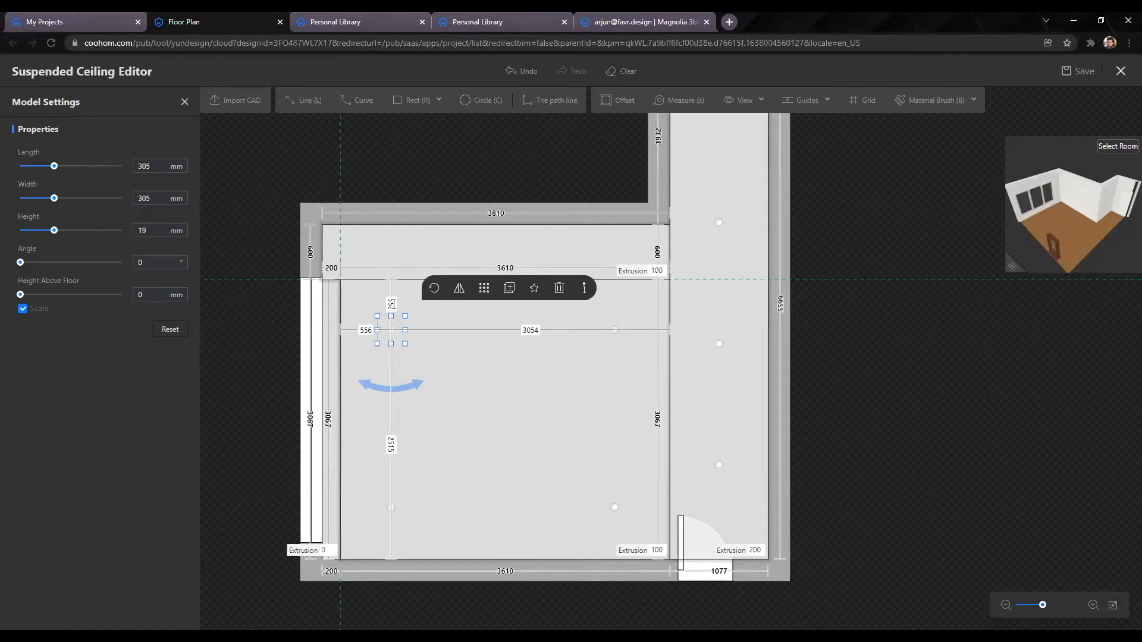
click(392, 304)
key(Return)
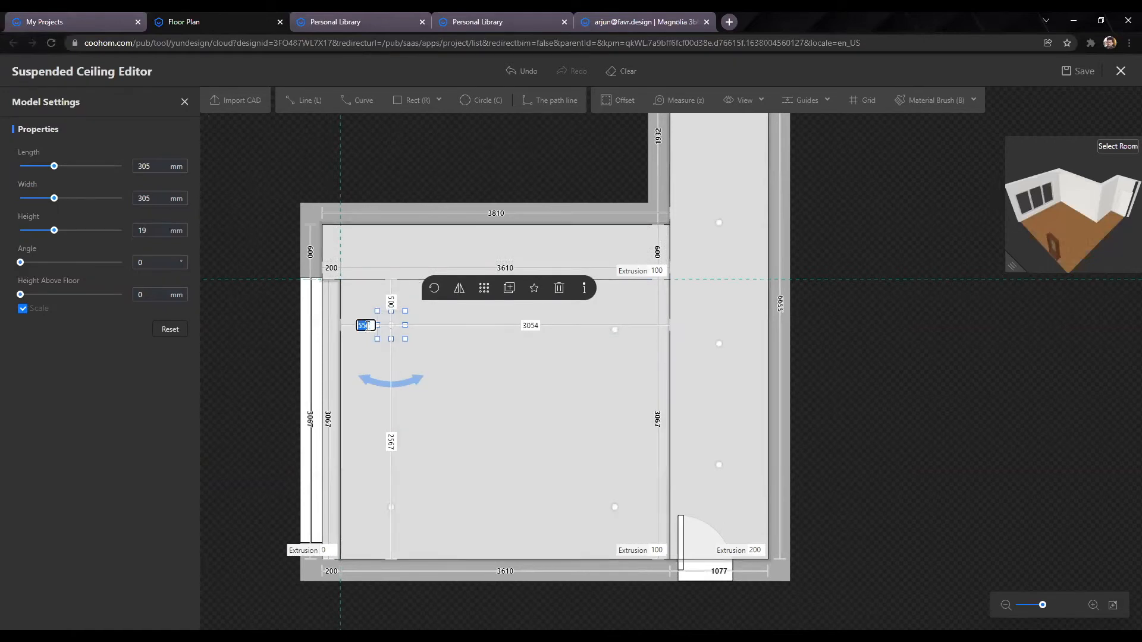
click(367, 325)
text(500)
key(Return)
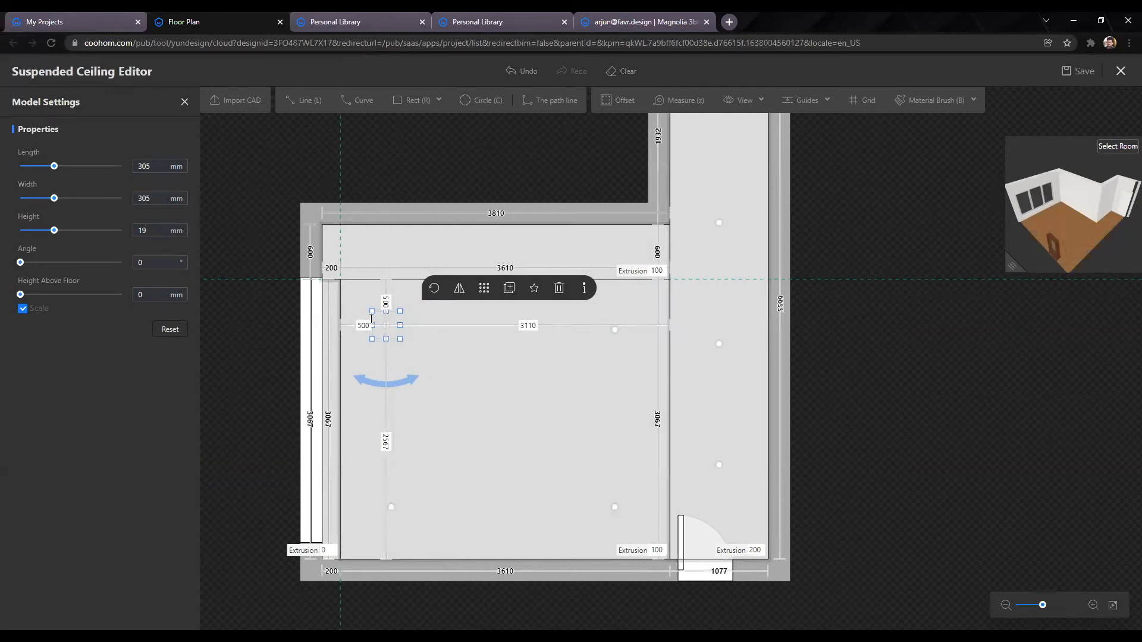
Step: Set the upper passage-side downlight's distances to 500 from the 600-deep strip and 500 from the passage edge
drag(382, 333, 616, 333)
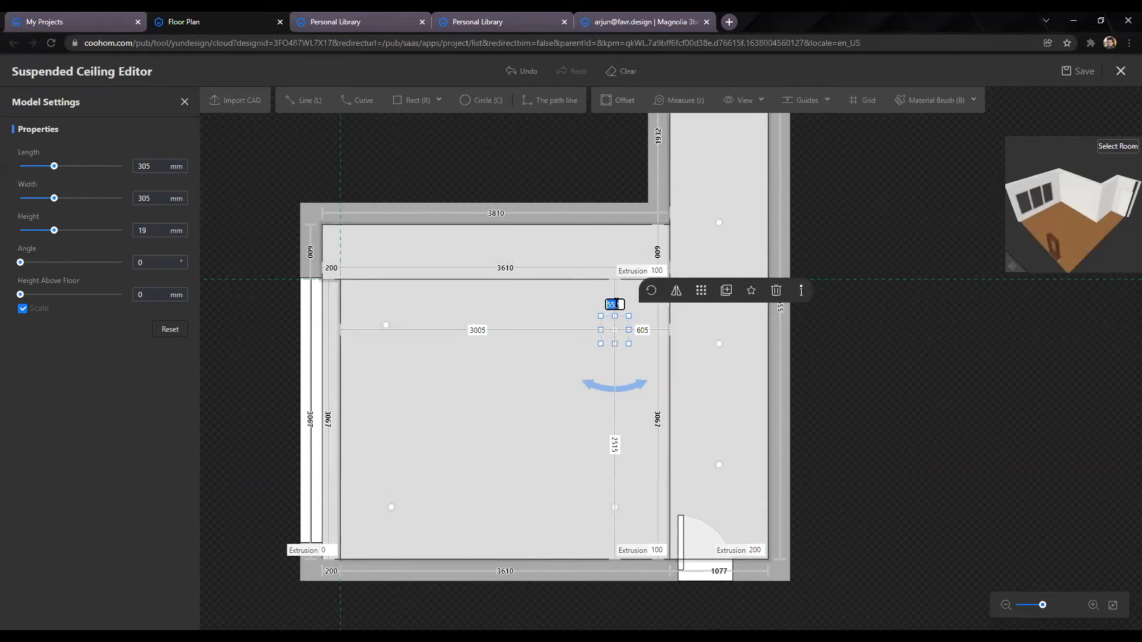
click(617, 304)
text(500)
key(Return)
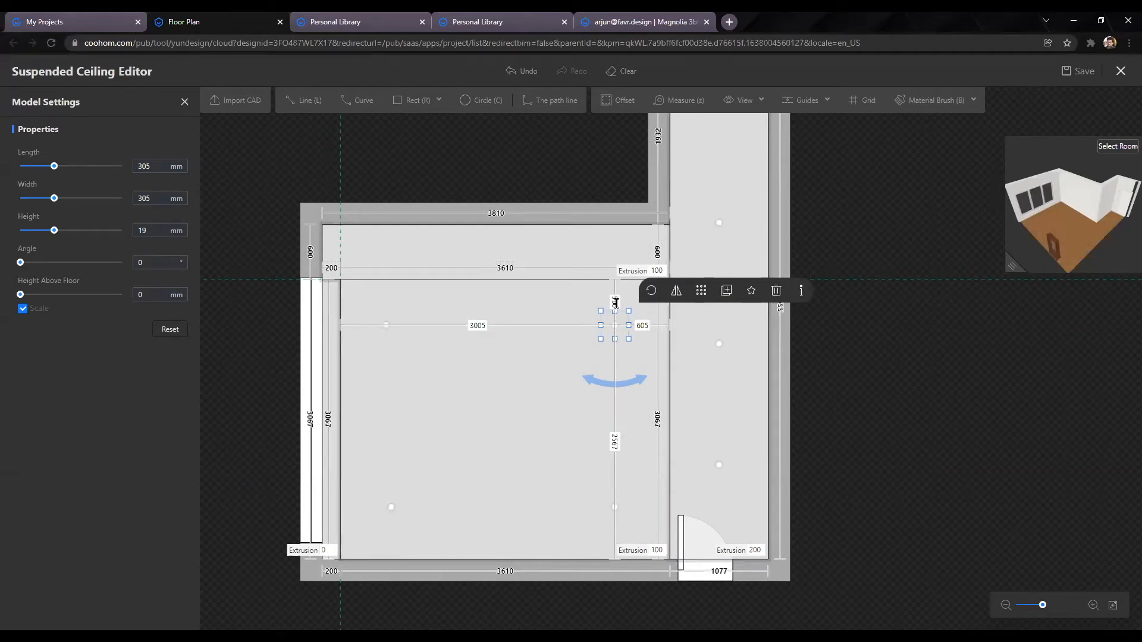
click(650, 323)
text(500)
key(Return)
Step: Set the lower window-side downlight's distances to 500 from the narrow window strip and 500 from the lower wall
click(391, 506)
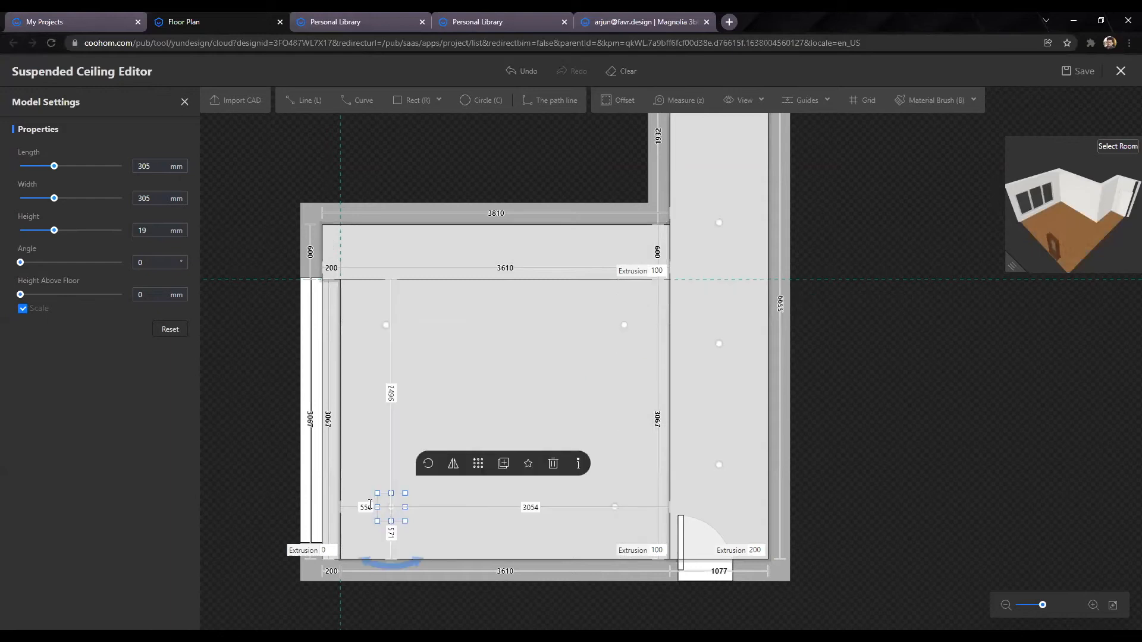
click(368, 505)
text(500)
key(Return)
click(387, 534)
text(500)
key(Return)
Step: Set the lower passage-side downlight's distances to 500 from the passage edge and 500 from the lower wall
click(616, 509)
click(641, 507)
text(500)
key(Return)
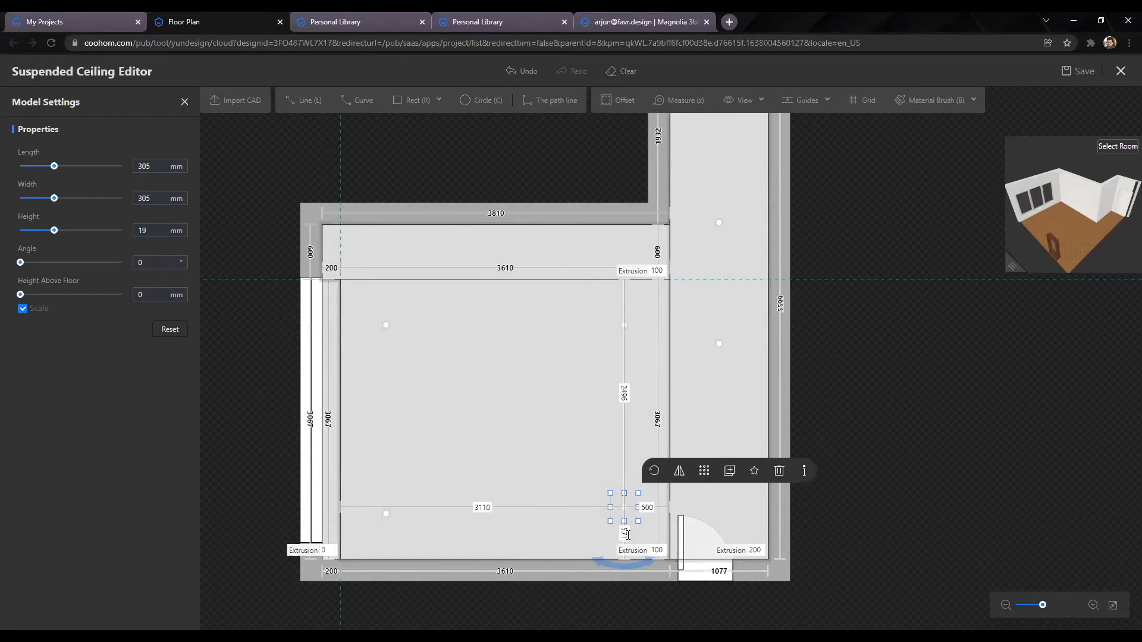
click(900, 449)
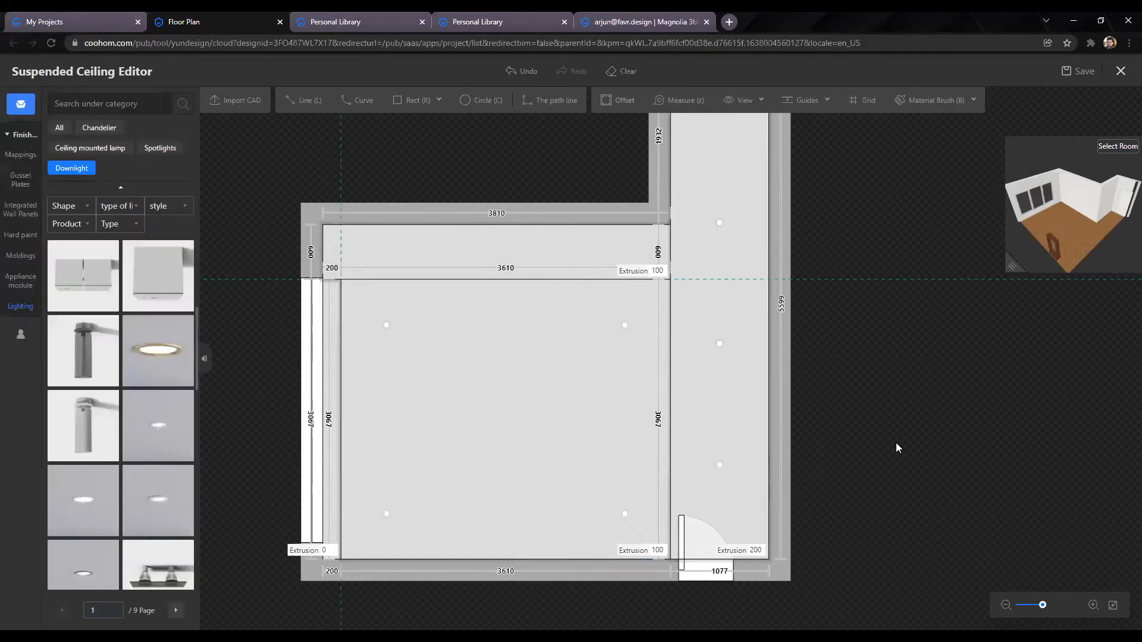
Step: Inspect the downlight layout across the main ceiling and the passage
scroll(466, 417, down, 2)
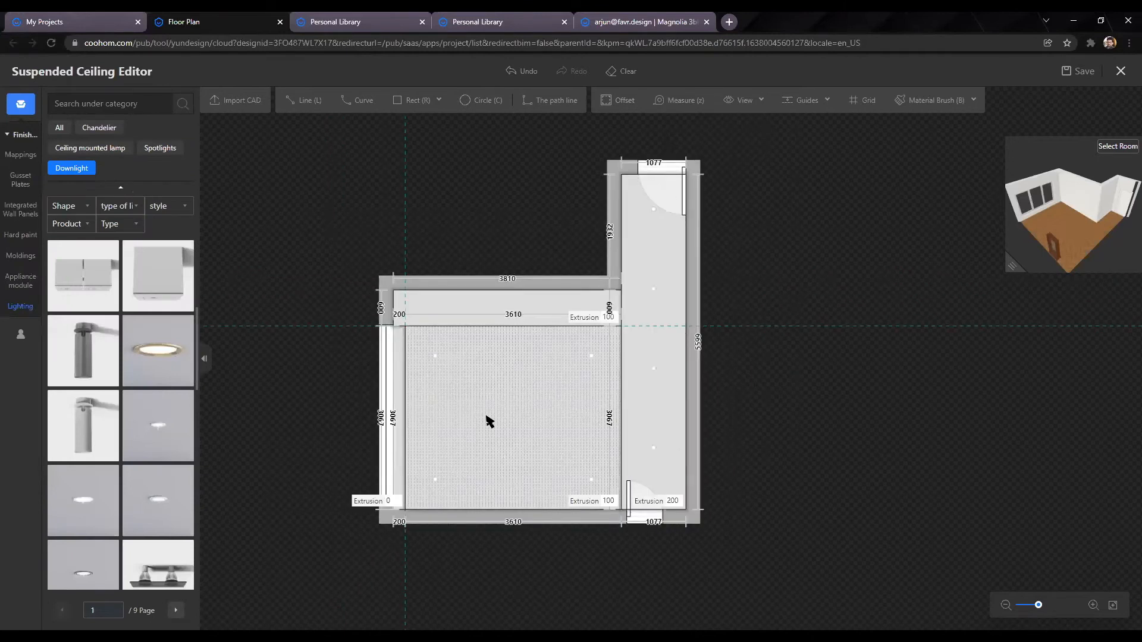
scroll(487, 418, up, 3)
scroll(801, 373, up, 2)
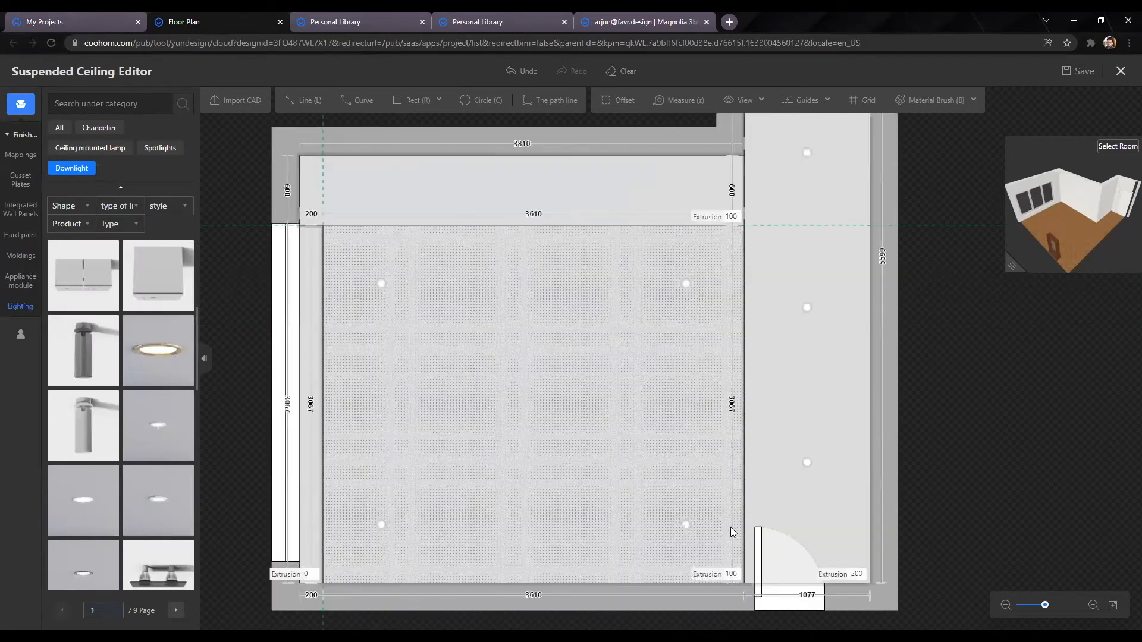
scroll(711, 508, down, 3)
right_drag(680, 448, 529, 534)
scroll(446, 556, up, 3)
right_drag(434, 561, 500, 428)
scroll(690, 411, down, 3)
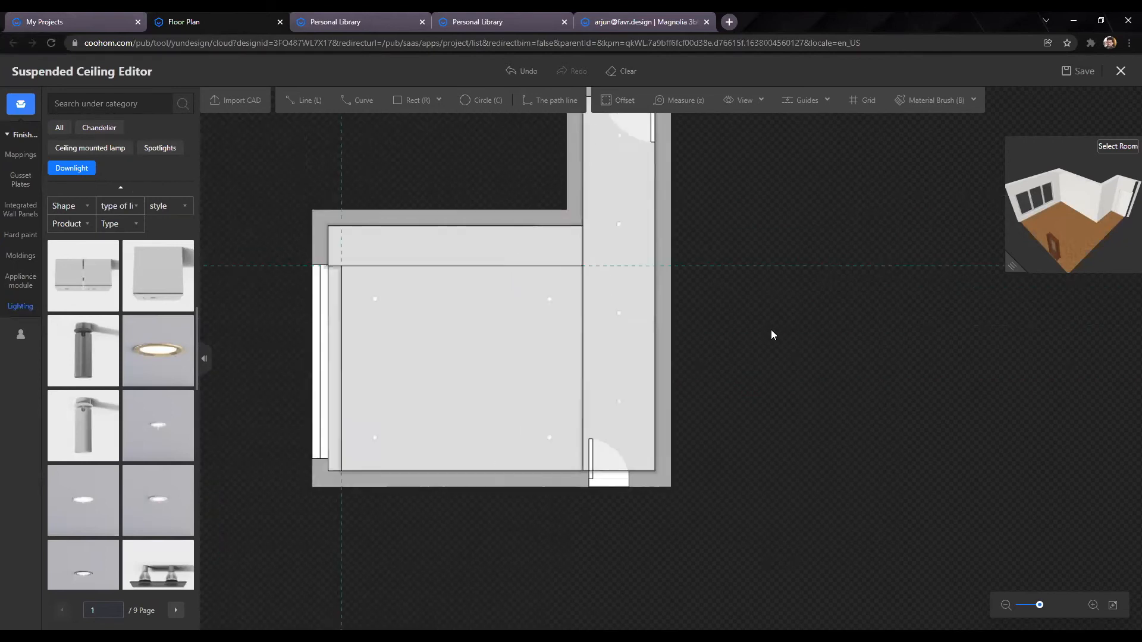
right_drag(771, 329, 890, 325)
scroll(864, 365, up, 4)
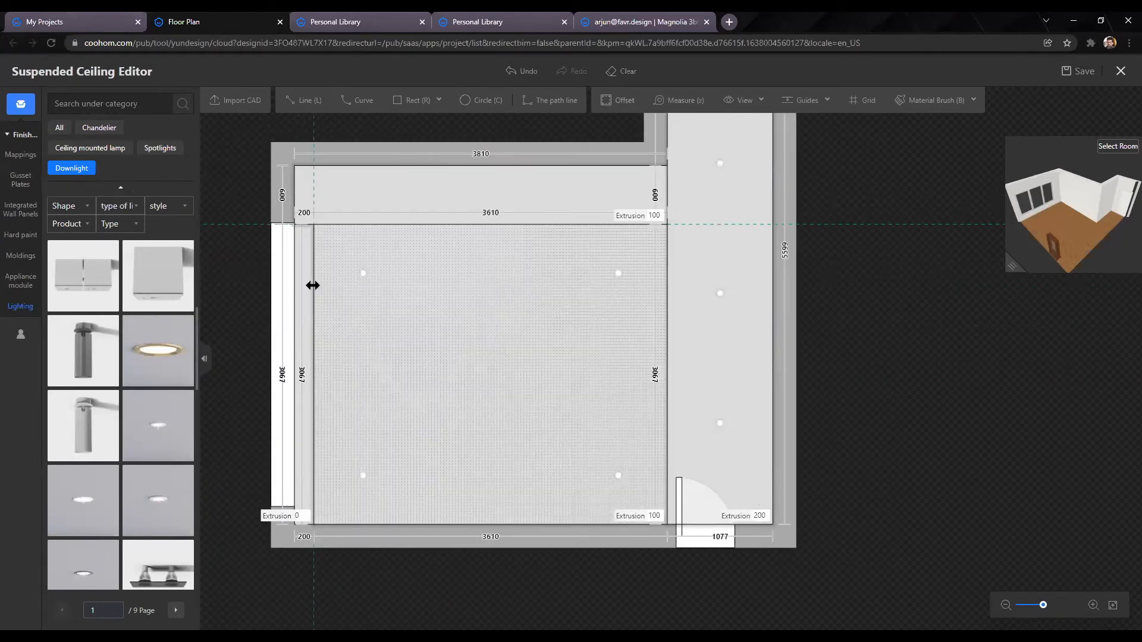
Step: Add an indented lamp belt along the edge between the narrow window strip and the main ceiling
click(312, 286)
click(245, 291)
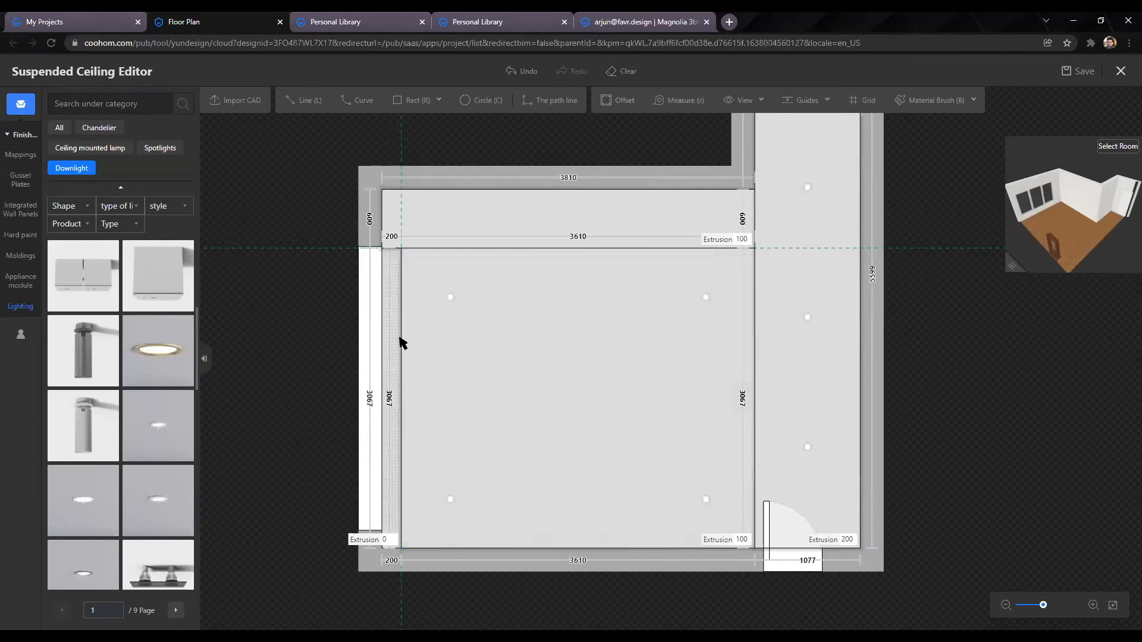
click(399, 334)
click(321, 339)
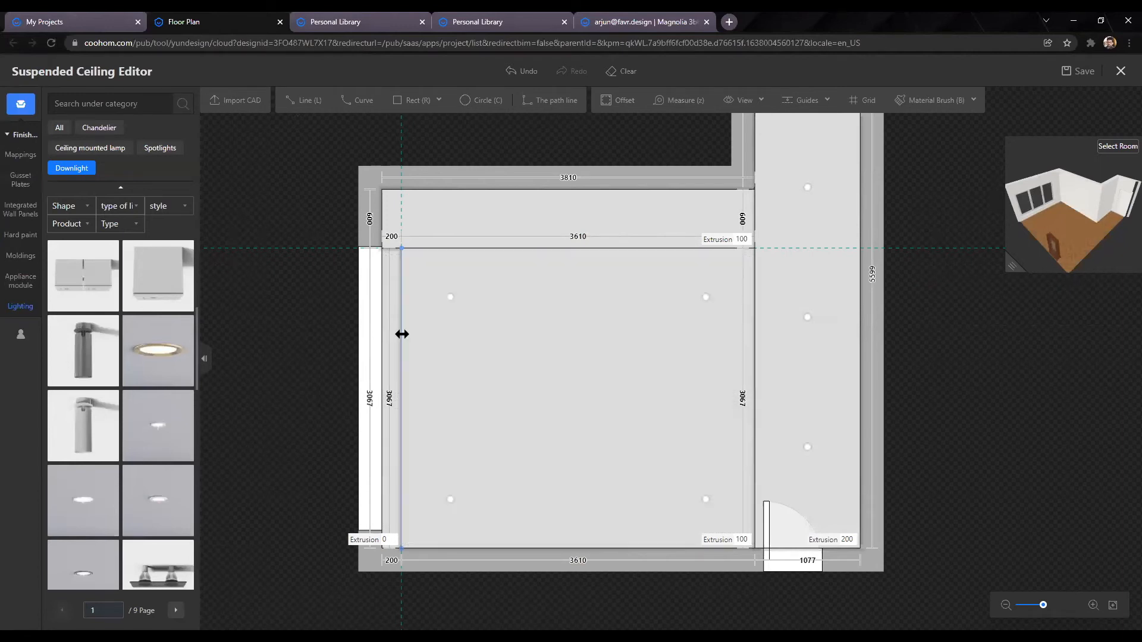
click(399, 333)
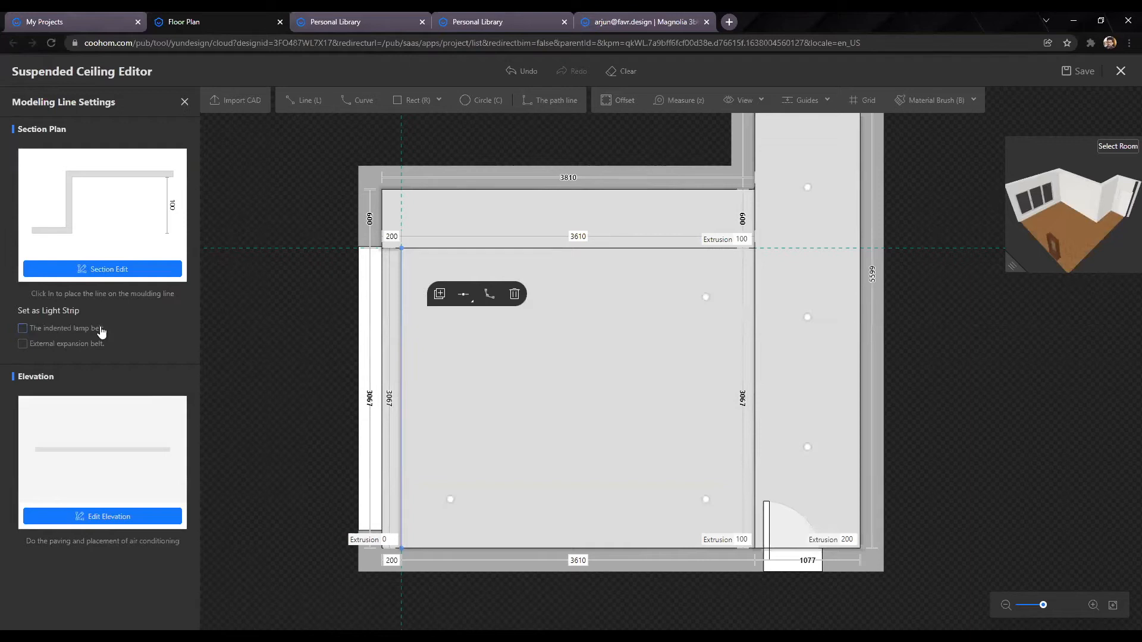
click(22, 329)
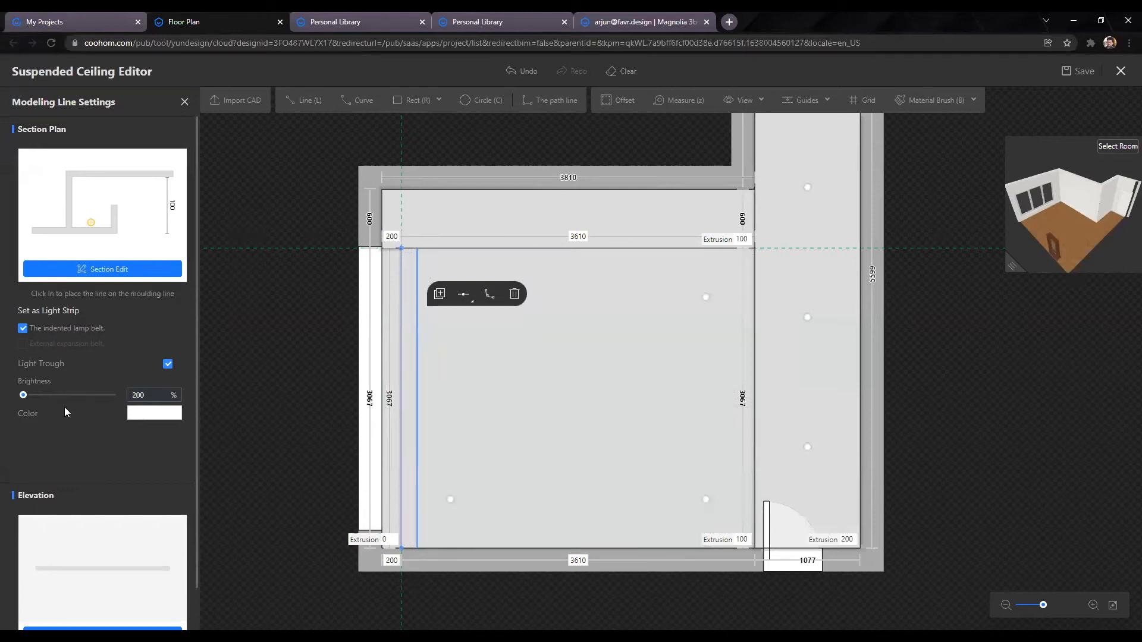
Step: Try the preset light colours on the window-side light strip and set it to warm orange #FFCE87
click(143, 415)
click(280, 339)
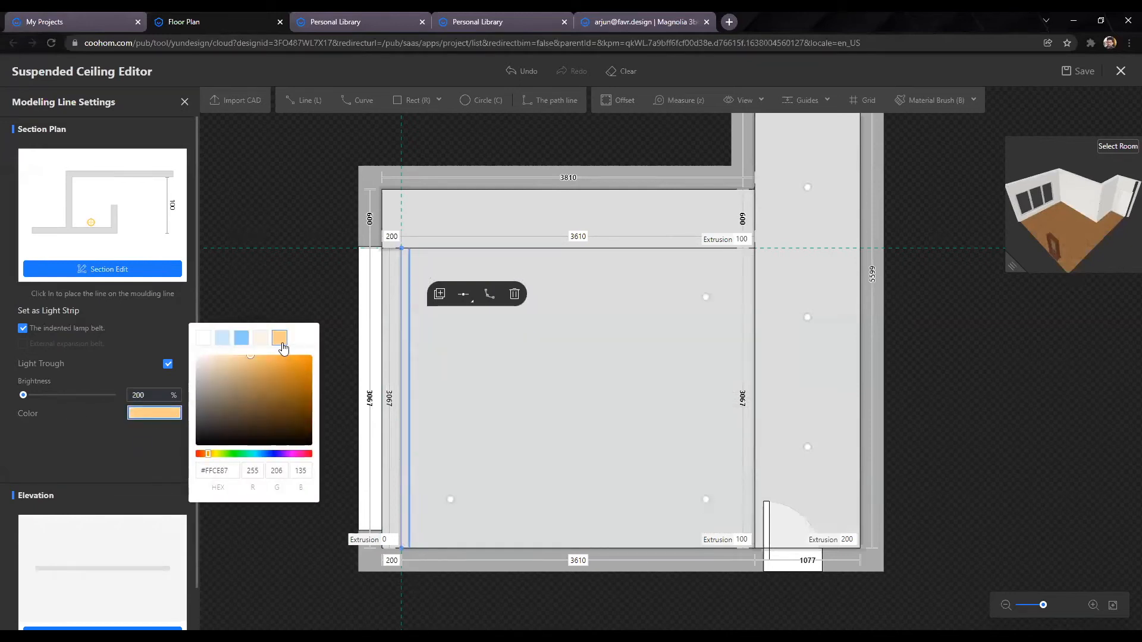
click(262, 343)
click(242, 343)
click(223, 344)
click(206, 343)
click(221, 340)
click(241, 339)
click(261, 339)
click(281, 341)
click(80, 441)
Step: Set the window-side light strip's brightness to 250%
click(136, 393)
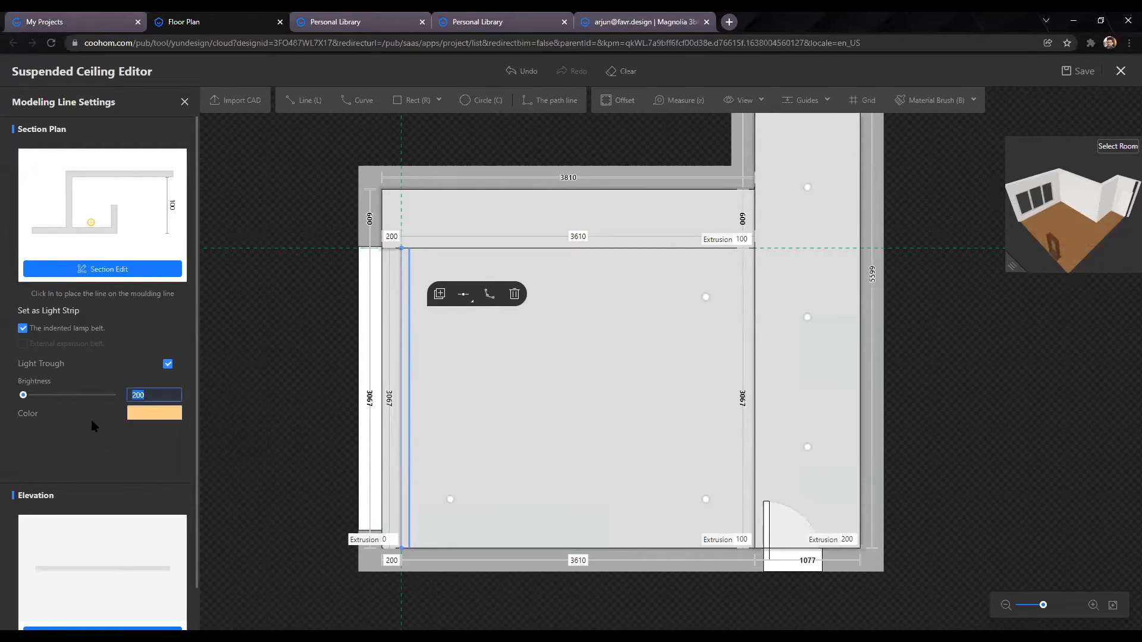
text(250)
key(Return)
click(282, 398)
Step: Copy the window-side light strip onto the edge between the main ceiling and the passage
scroll(282, 399, down, 2)
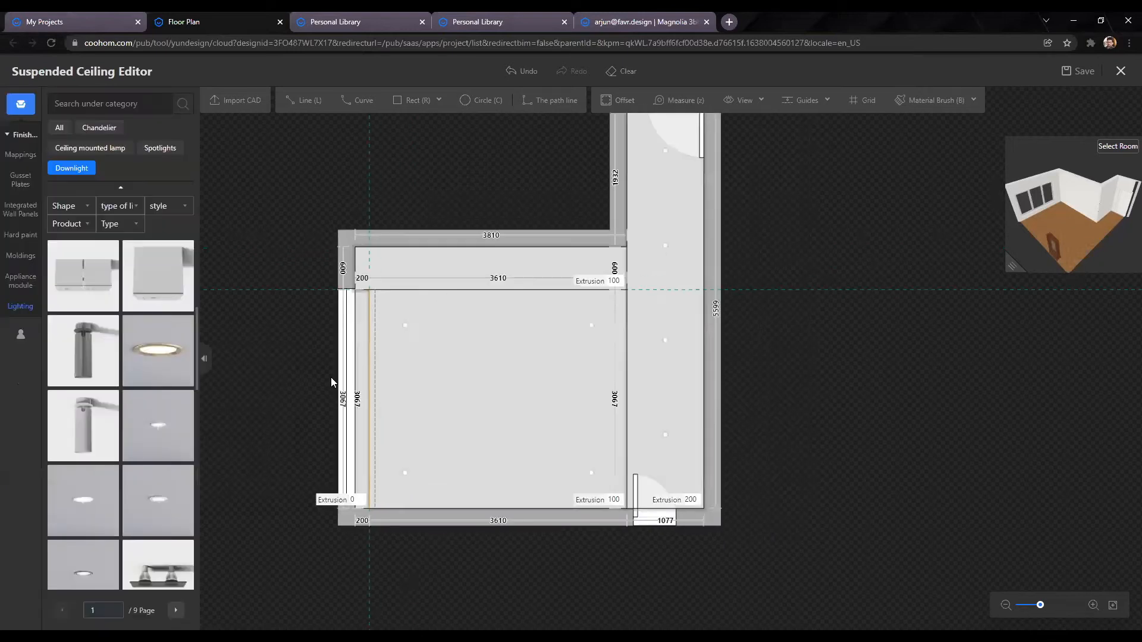
click(371, 345)
click(404, 305)
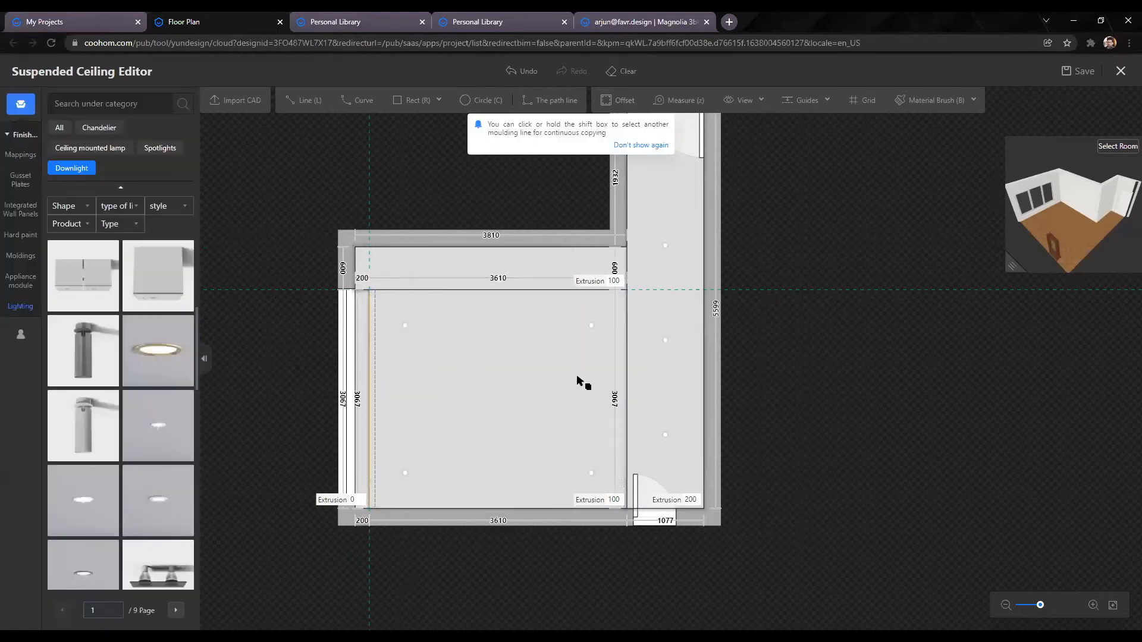
click(630, 357)
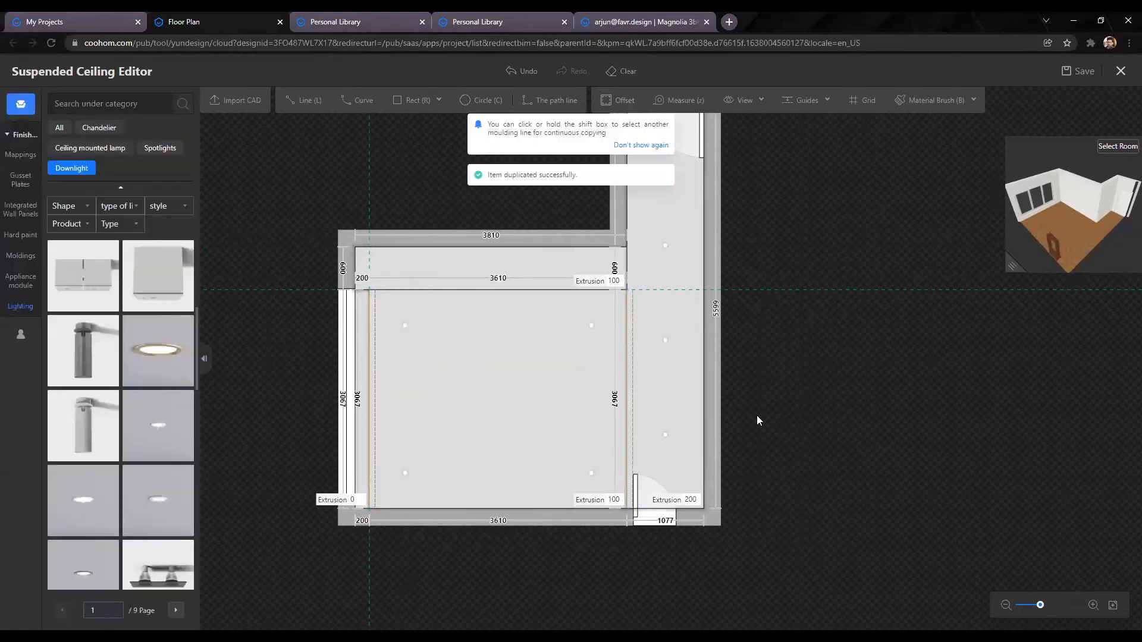
Step: Review both light strips and the surrounding ceiling zones on the plan
scroll(758, 416, up, 5)
scroll(631, 409, down, 3)
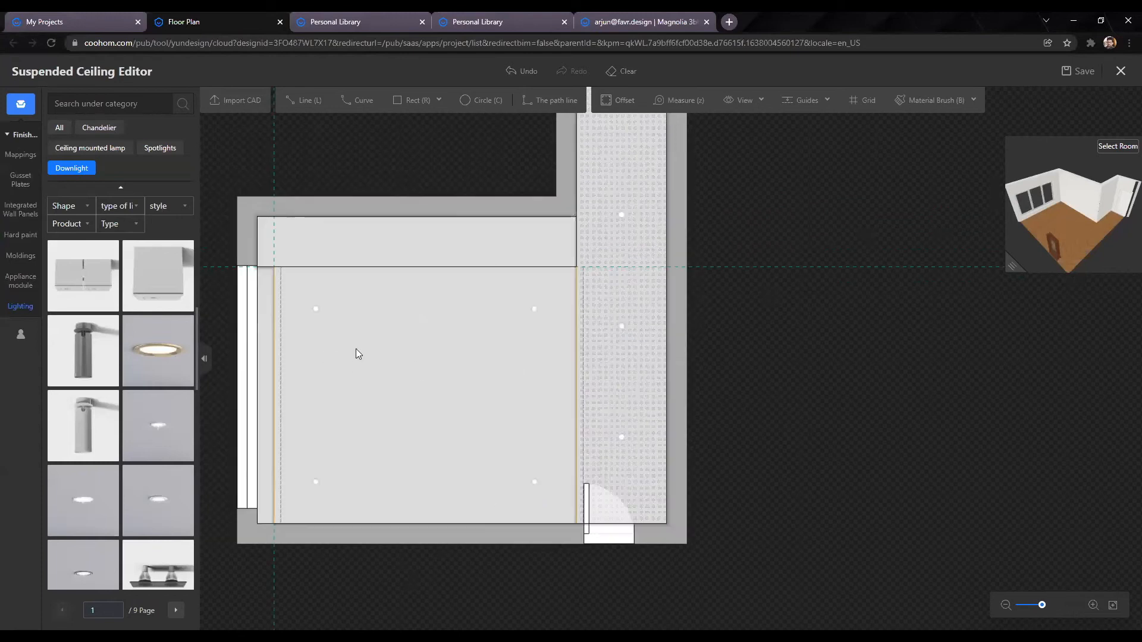
scroll(636, 398, down, 1)
middle_drag(419, 357, 670, 342)
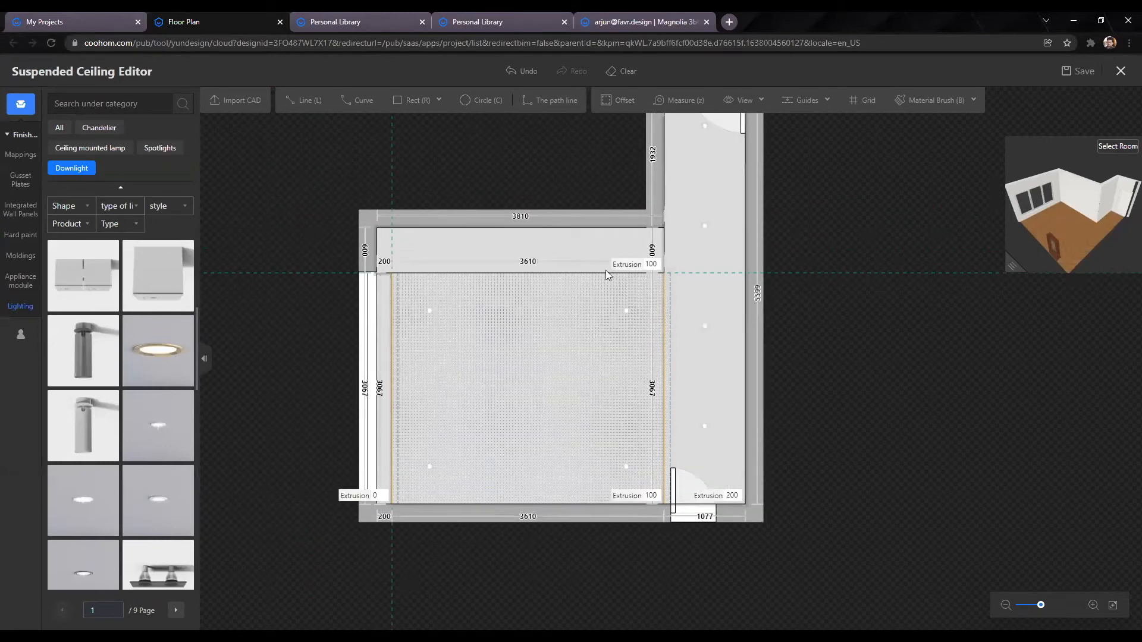
scroll(734, 288, down, 1)
scroll(717, 334, up, 3)
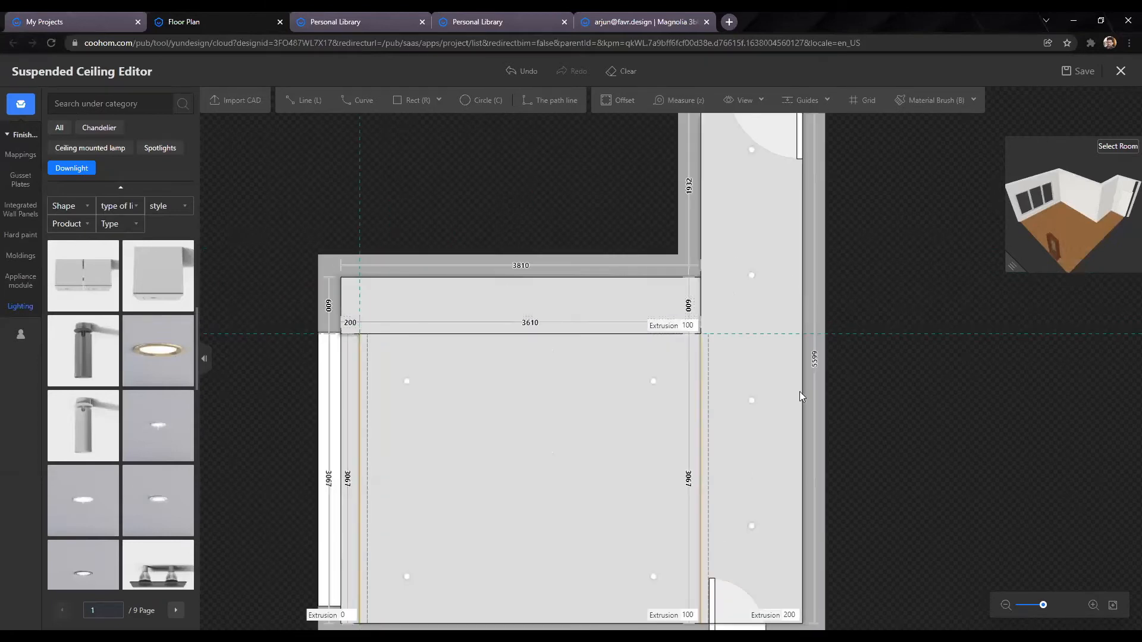
scroll(802, 397, down, 2)
middle_drag(597, 356, 480, 407)
scroll(88, 106, down, 2)
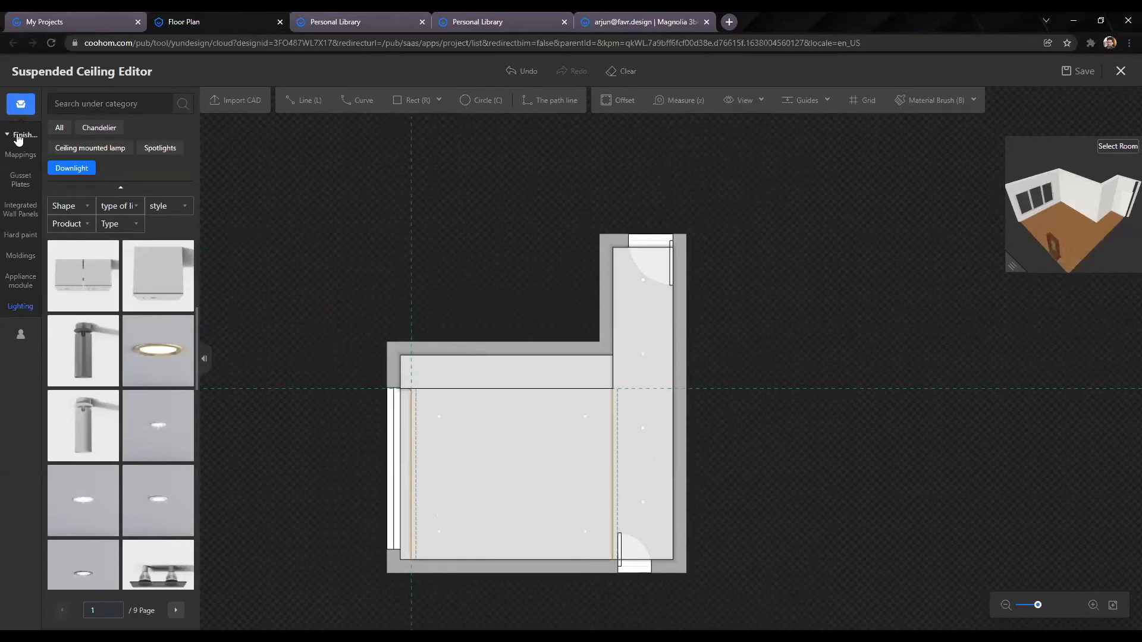
scroll(77, 108, up, 3)
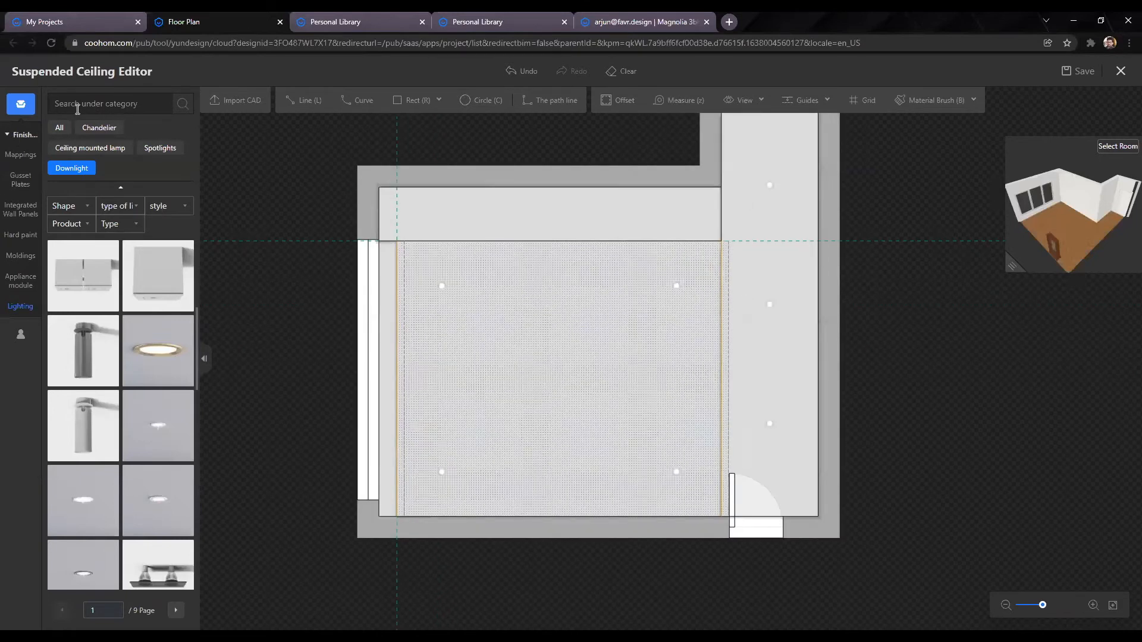
Step: Search the lighting library for "fan" and browse the appliance models under Lighting module and Ventilation module
click(78, 109)
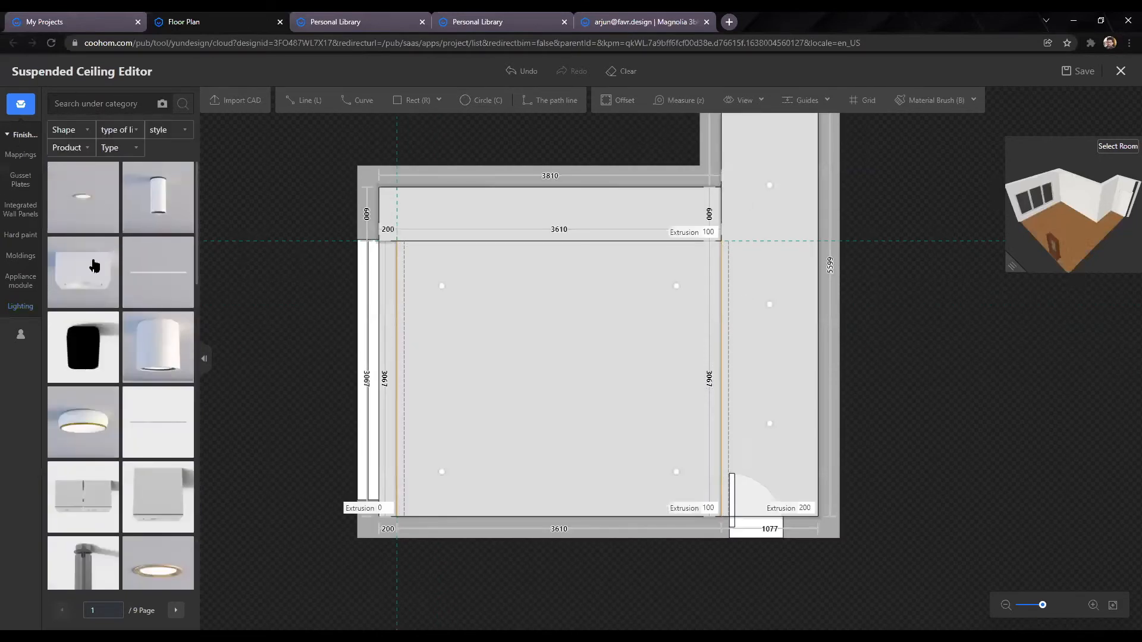
text(fan)
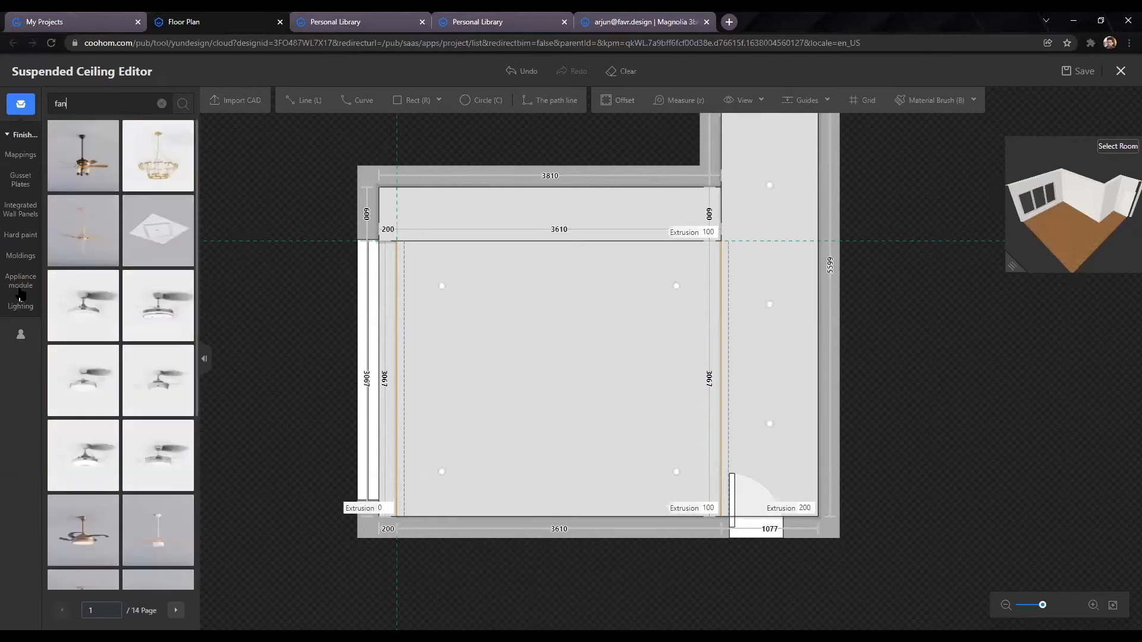
mouse_move(20, 280)
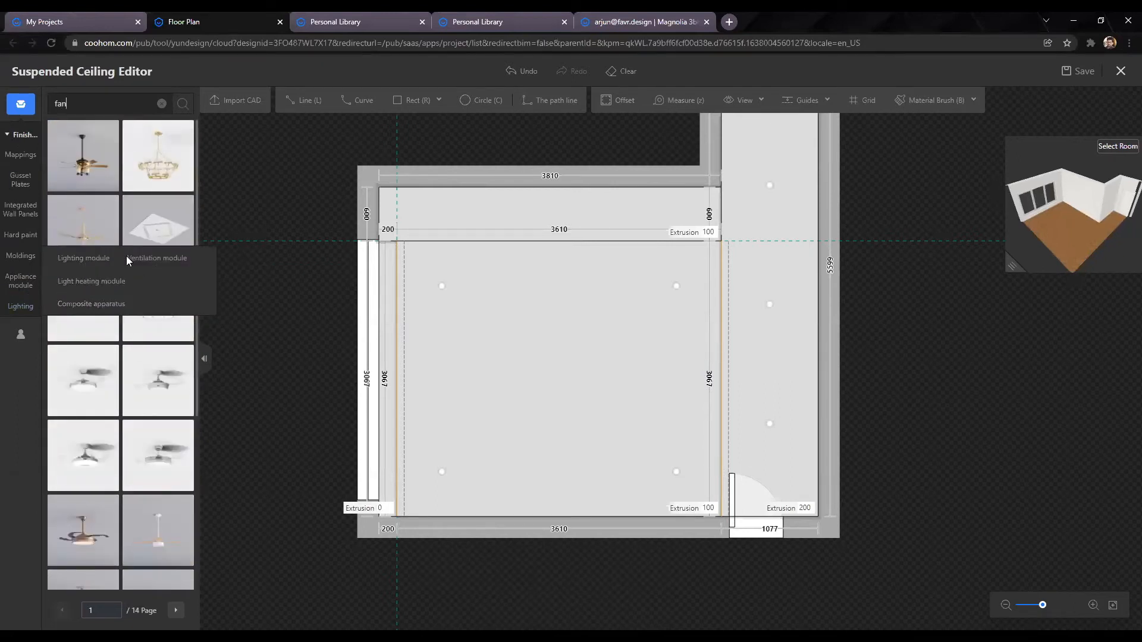
click(99, 262)
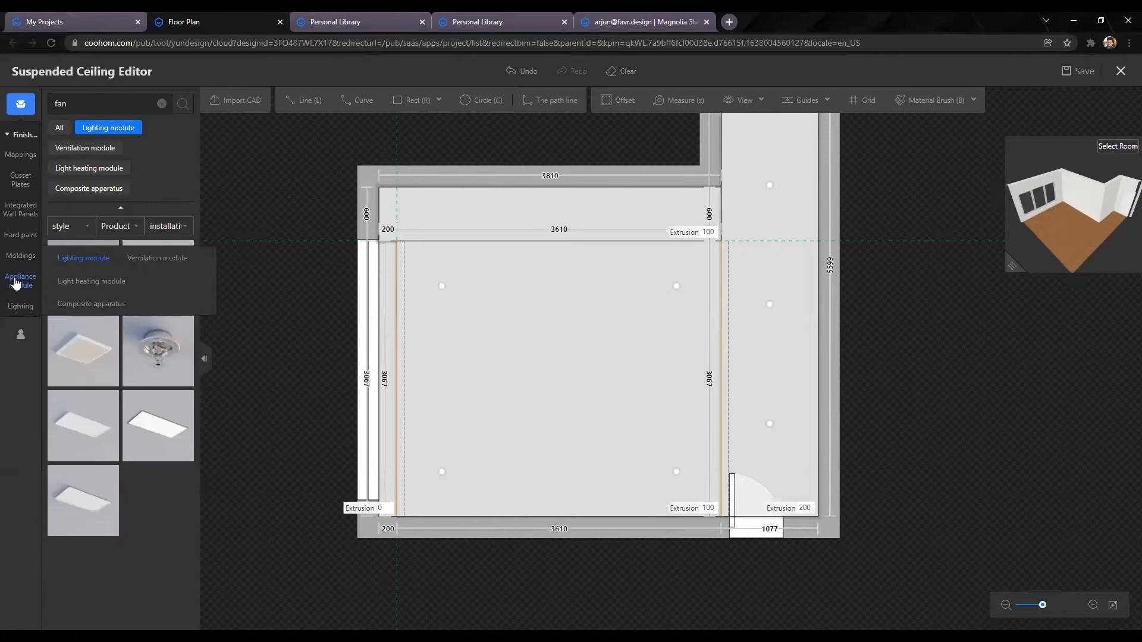
click(145, 259)
scroll(137, 428, down, 1)
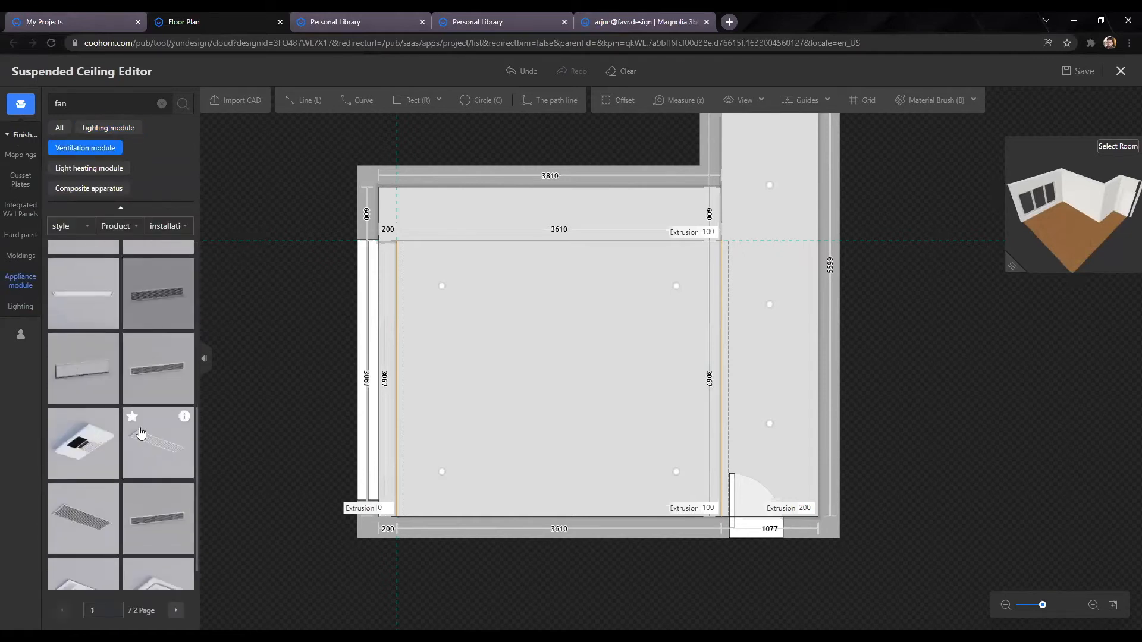
scroll(108, 386, down, 5)
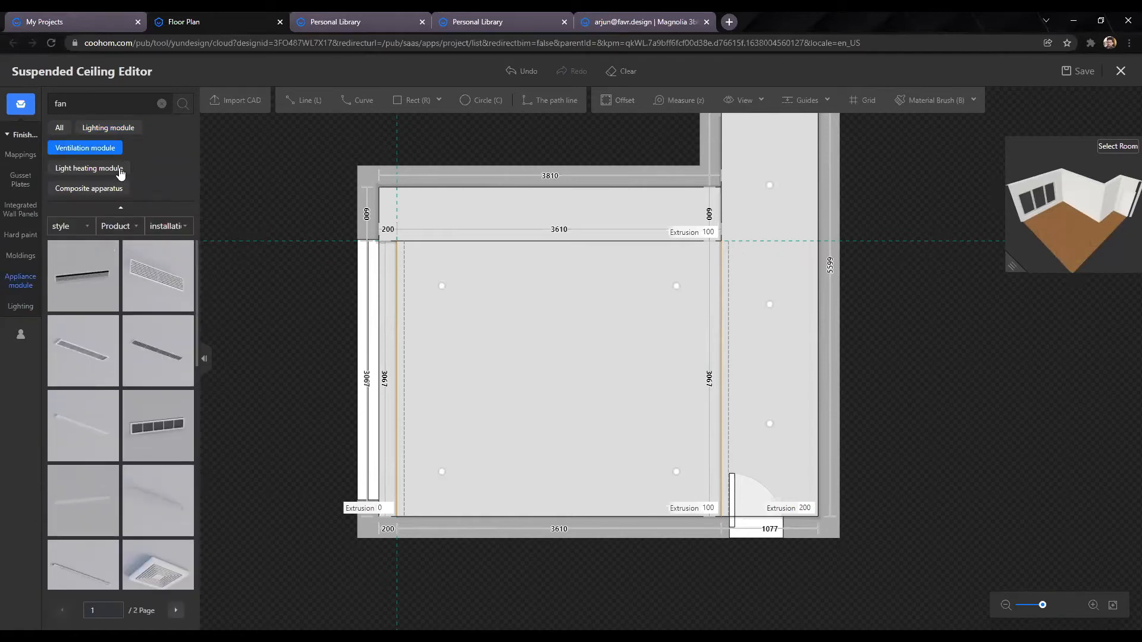
Step: Search the whole finishing library for "fan" and look through the ceiling fan models and their previews
click(28, 137)
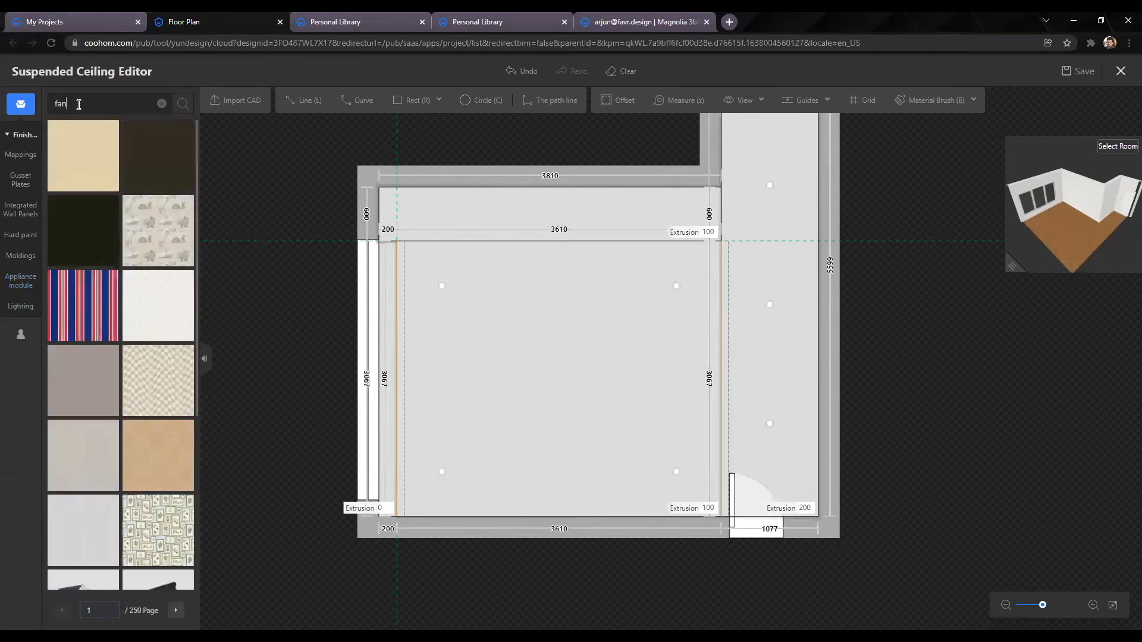
key(Return)
scroll(164, 427, down, 1)
scroll(160, 428, down, 5)
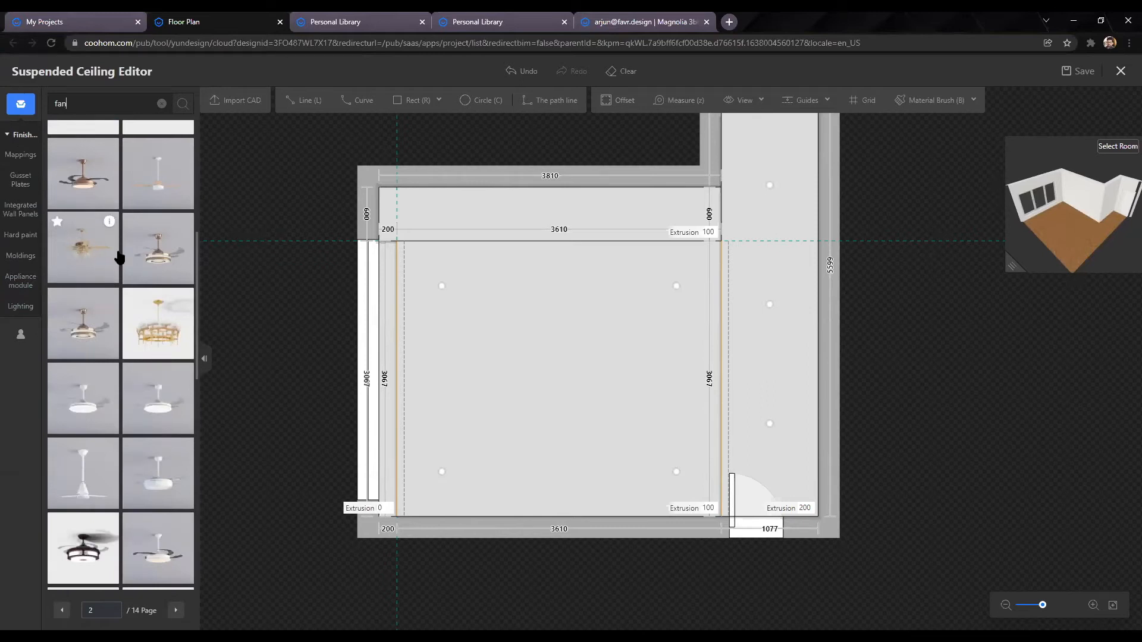
scroll(147, 449, down, 5)
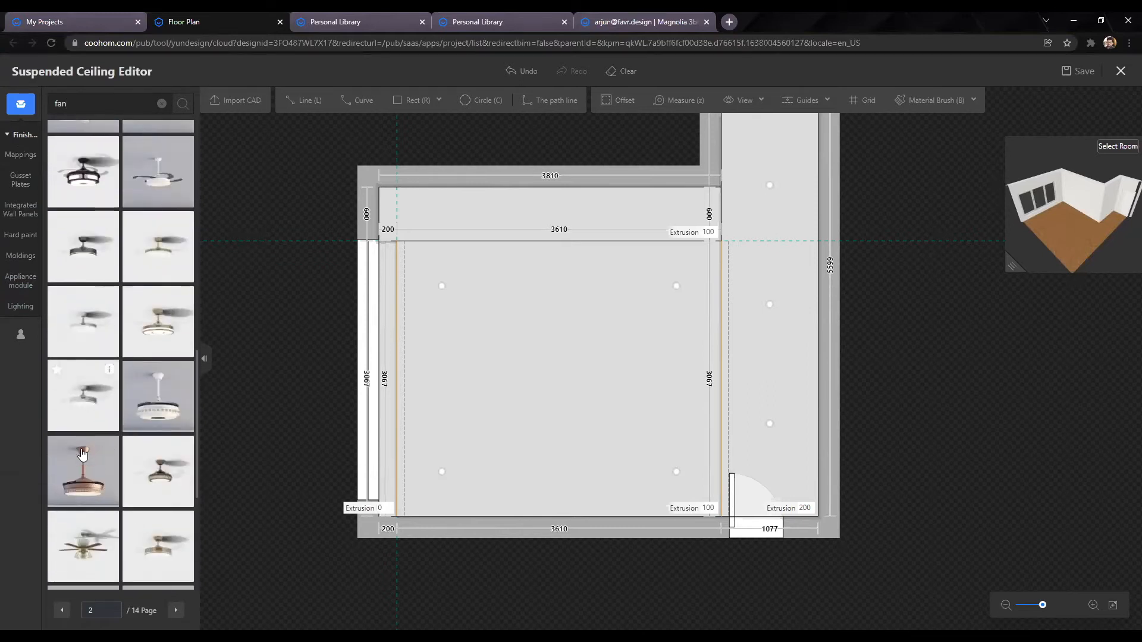
scroll(82, 455, down, 5)
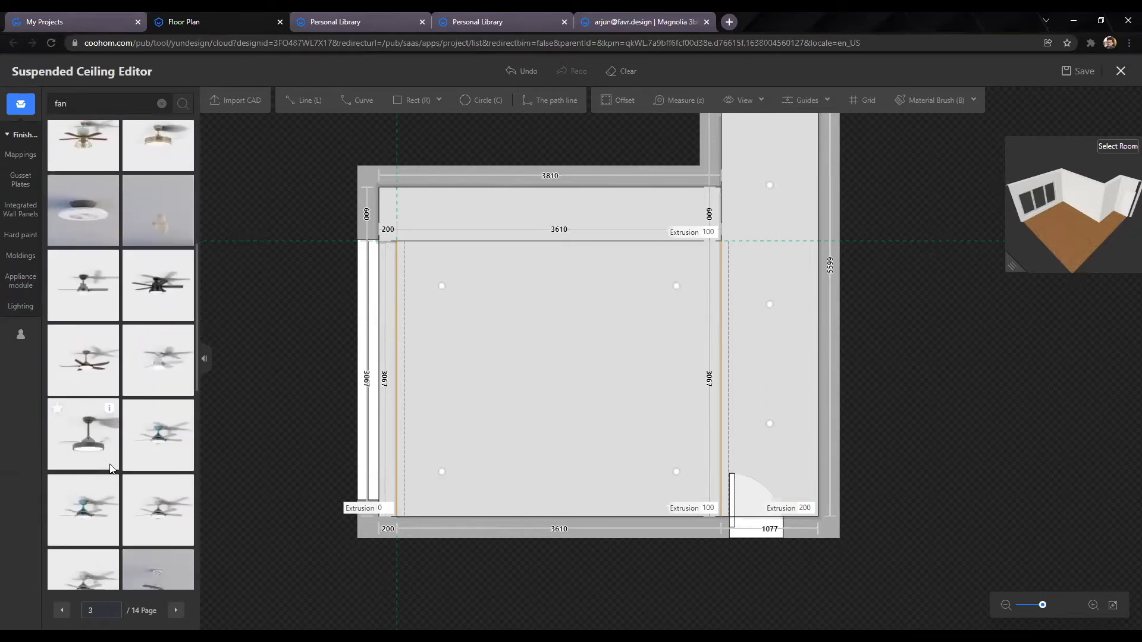
scroll(116, 536, down, 5)
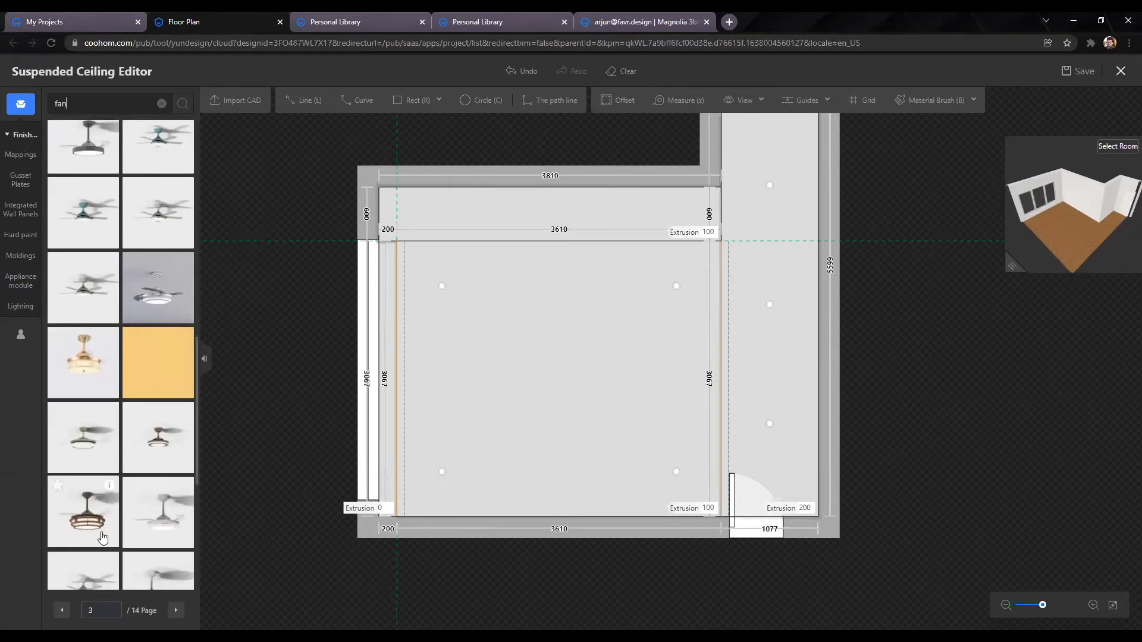
scroll(103, 537, down, 5)
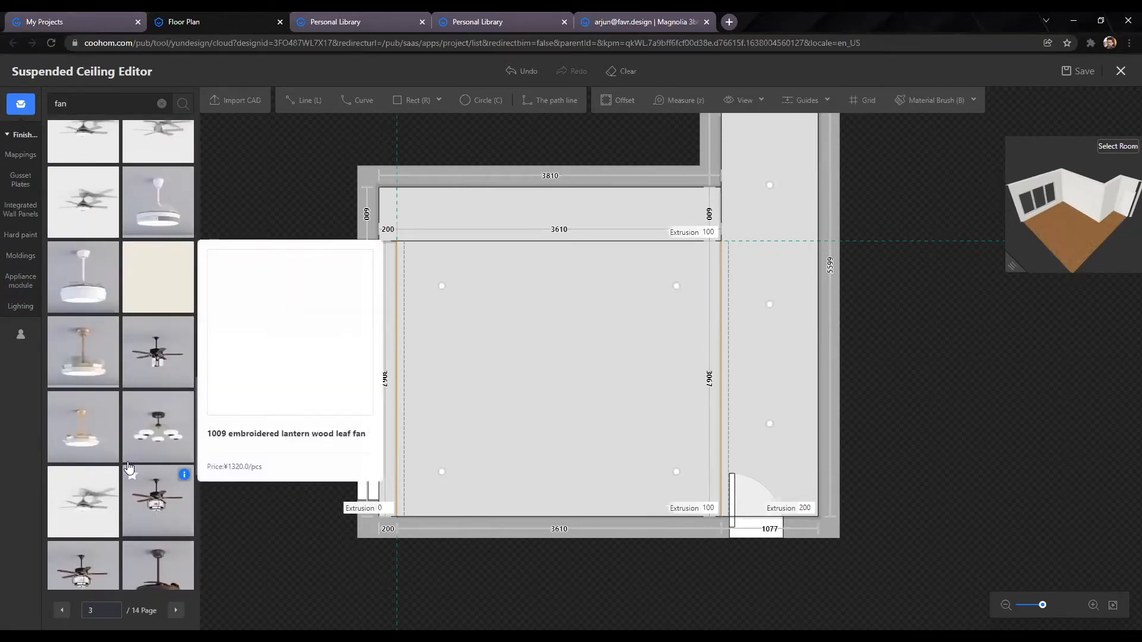
scroll(98, 452, down, 2)
mouse_move(182, 390)
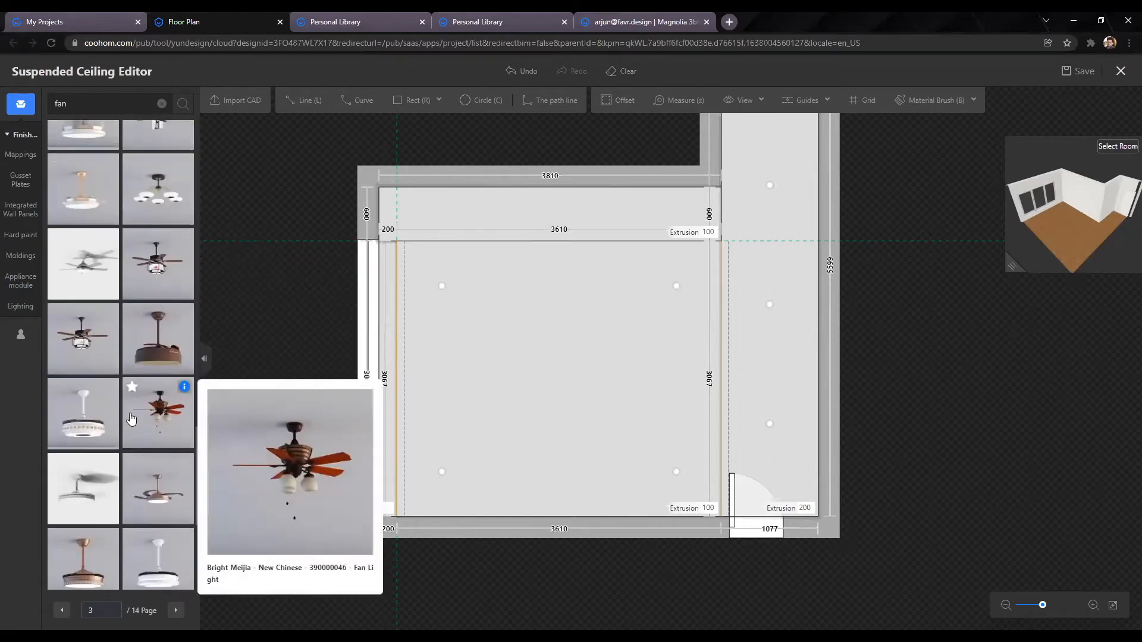
scroll(90, 470, down, 5)
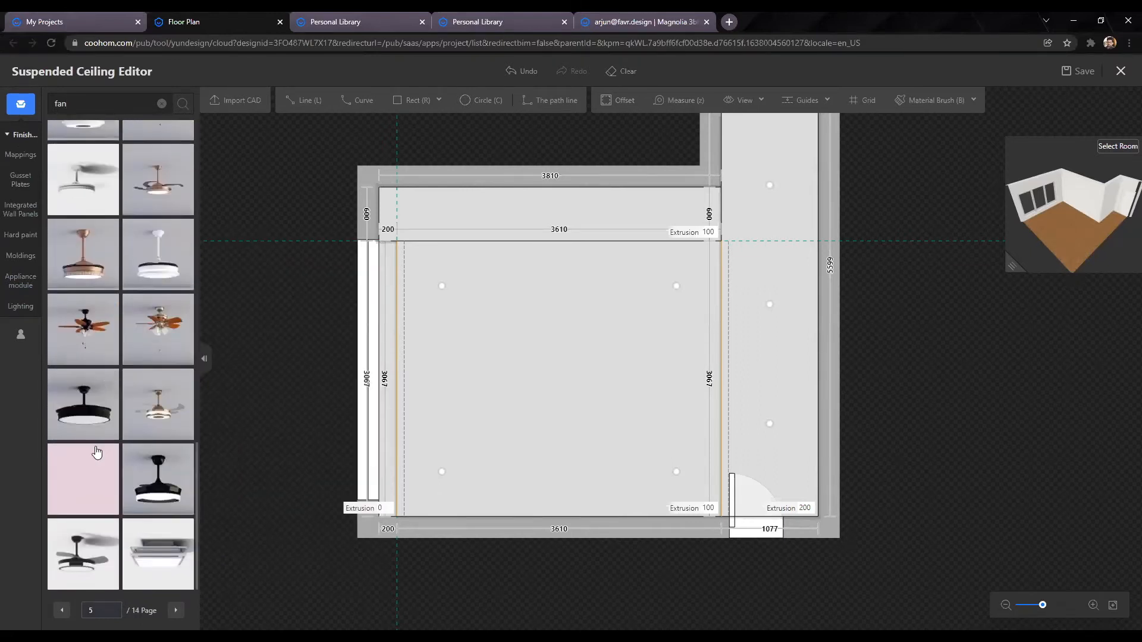
scroll(112, 369, down, 4)
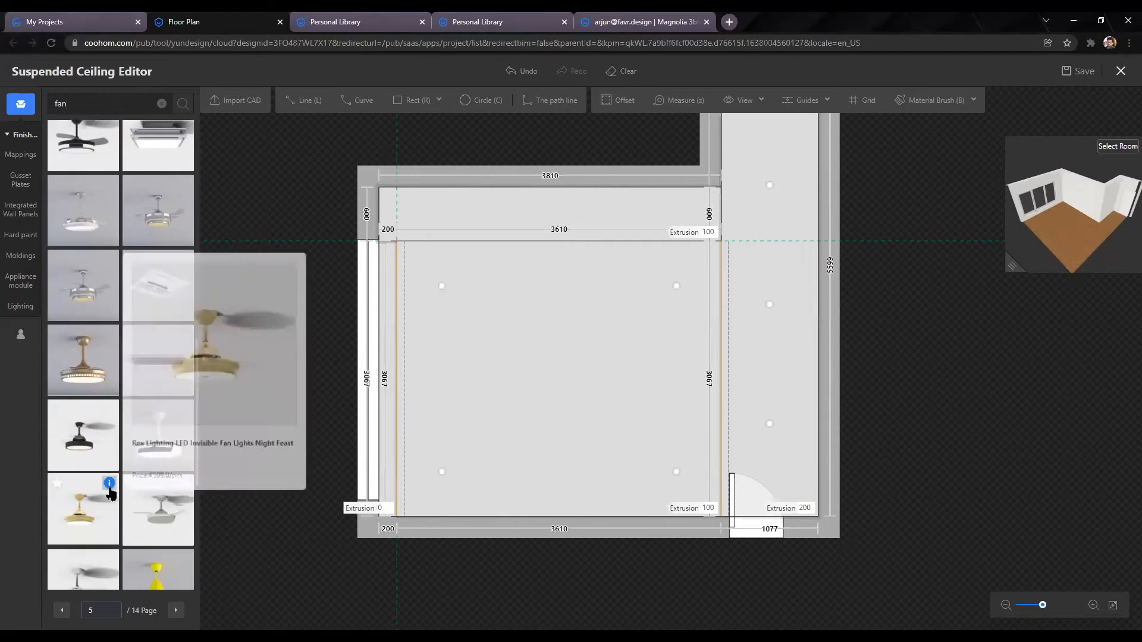
scroll(112, 489, down, 8)
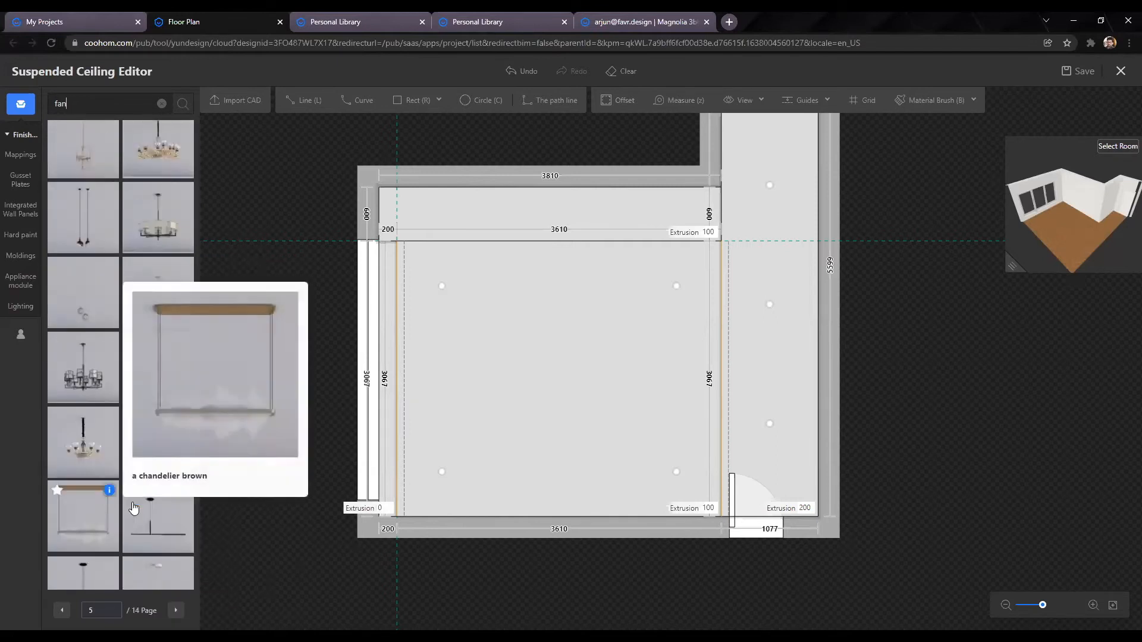
scroll(84, 512, up, 4)
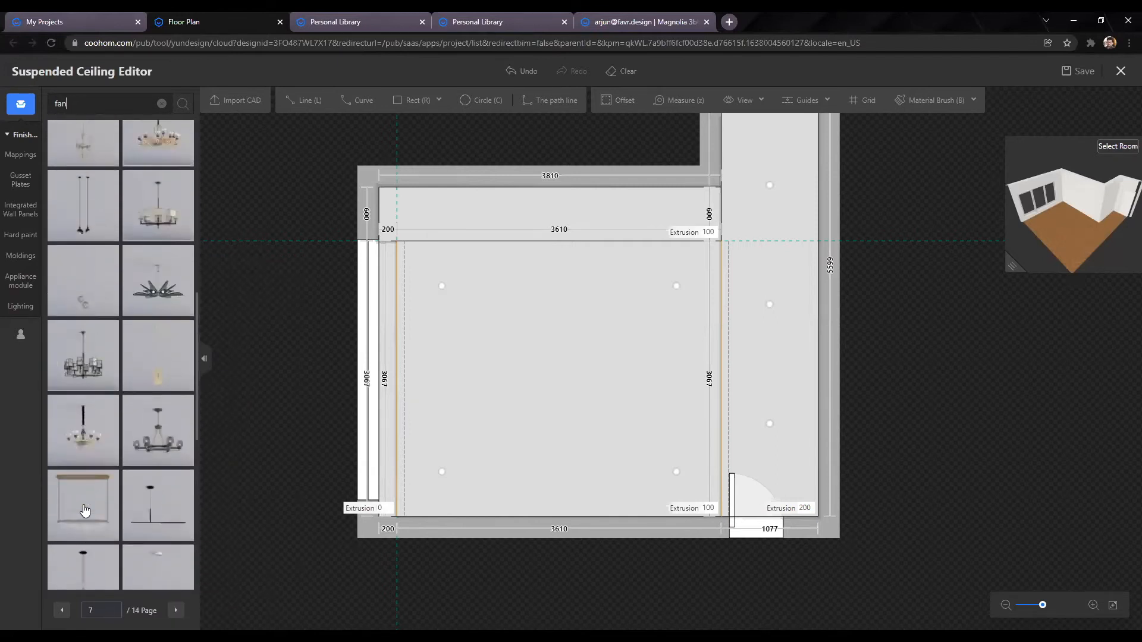
scroll(145, 333, up, 5)
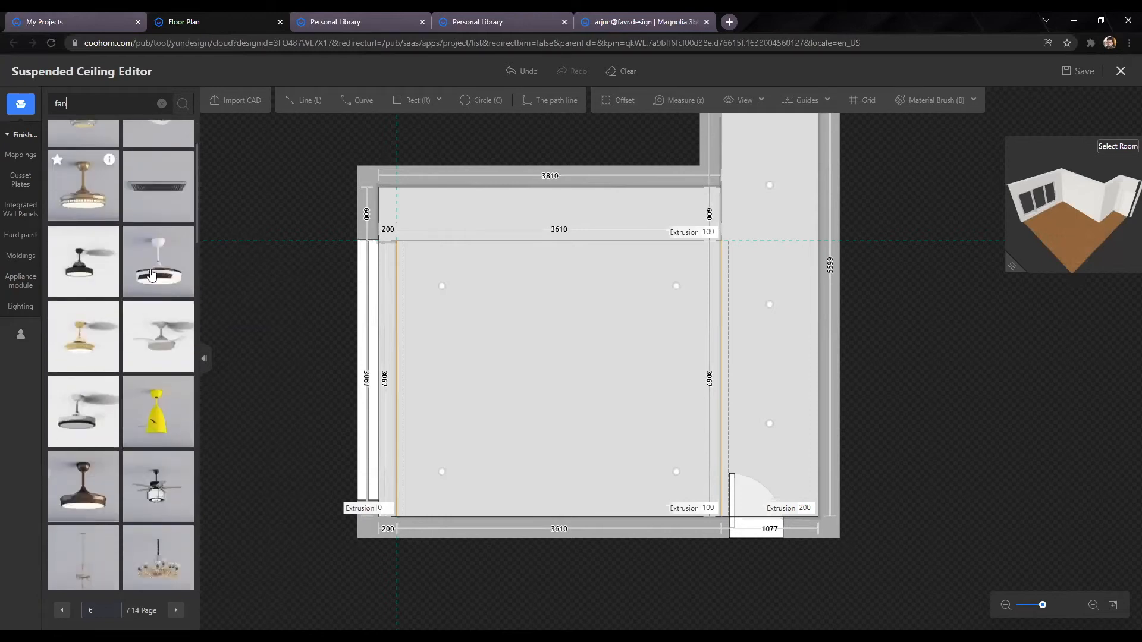
scroll(137, 306, down, 3)
mouse_move(186, 224)
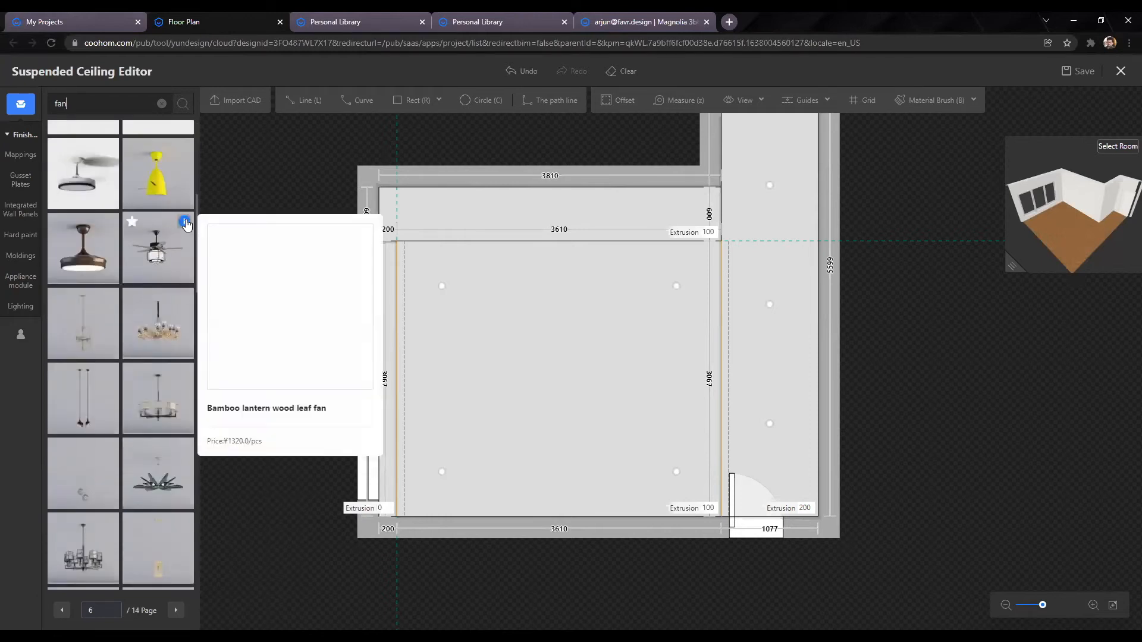
scroll(84, 424, down, 10)
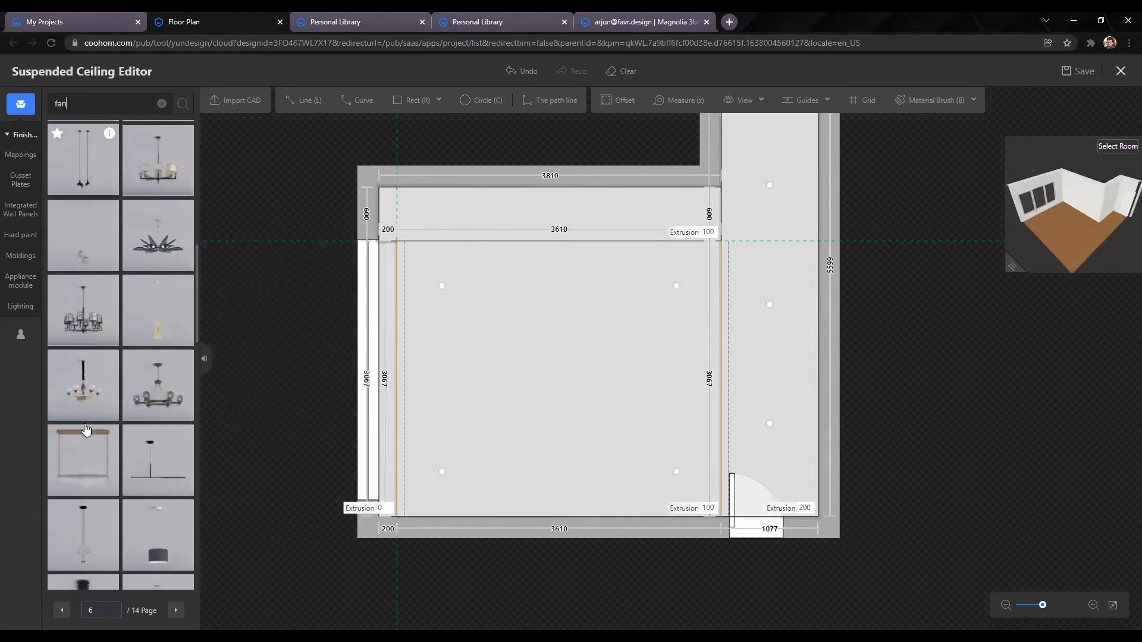
scroll(85, 425, up, 10)
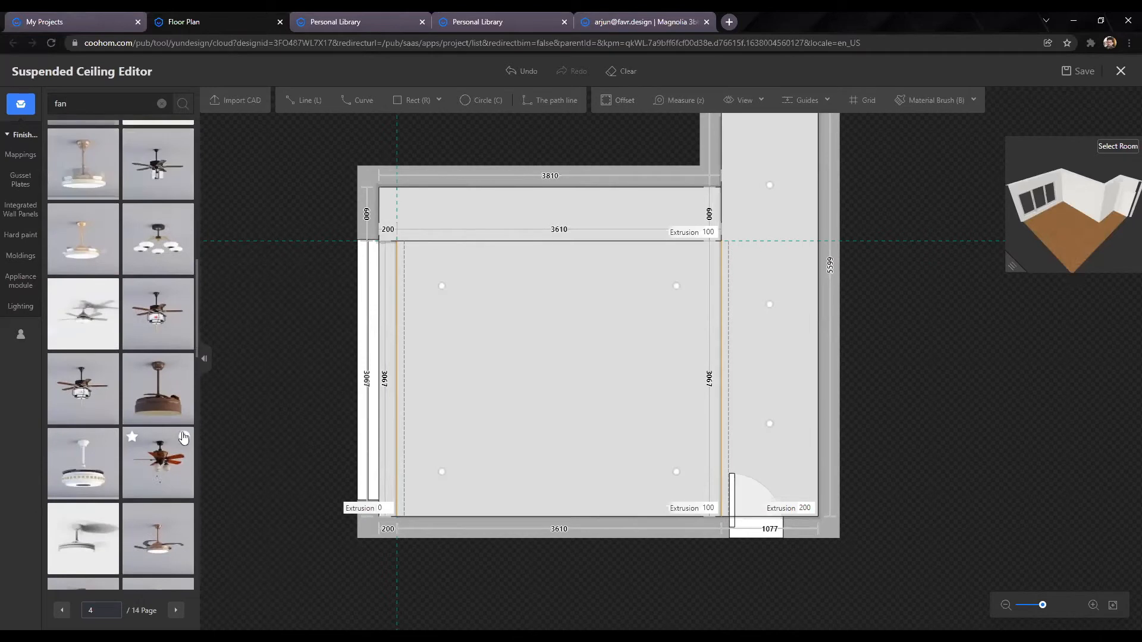
Step: Place a dark five-blade ceiling fan at the centre of the main ceiling area, between the four downlights
scroll(148, 378, up, 3)
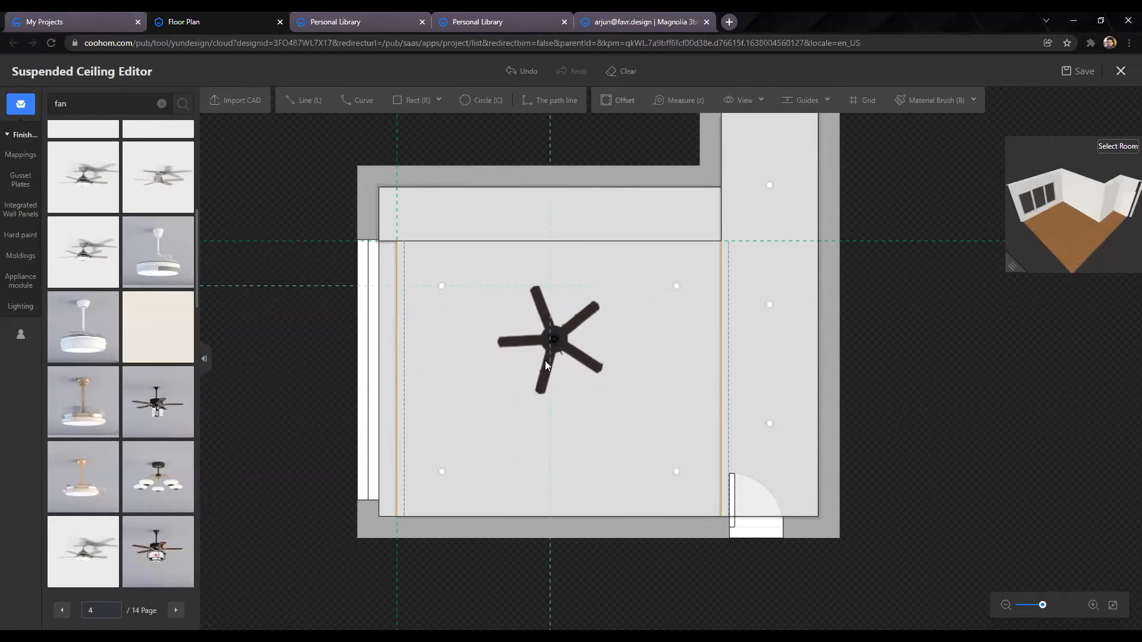
key(ctrl+s)
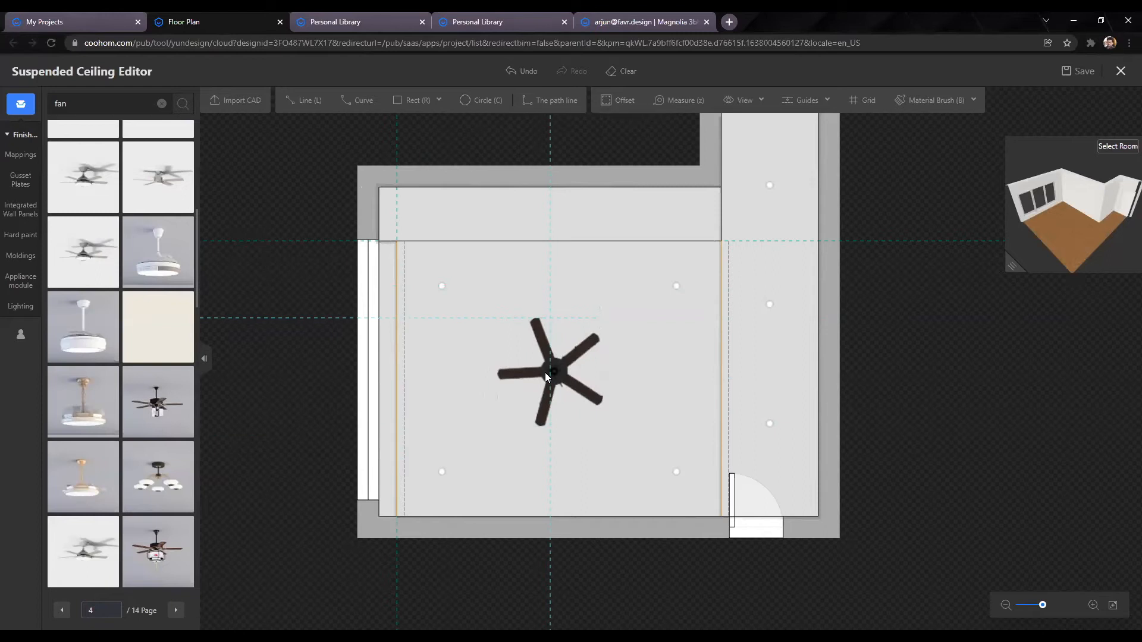
click(545, 374)
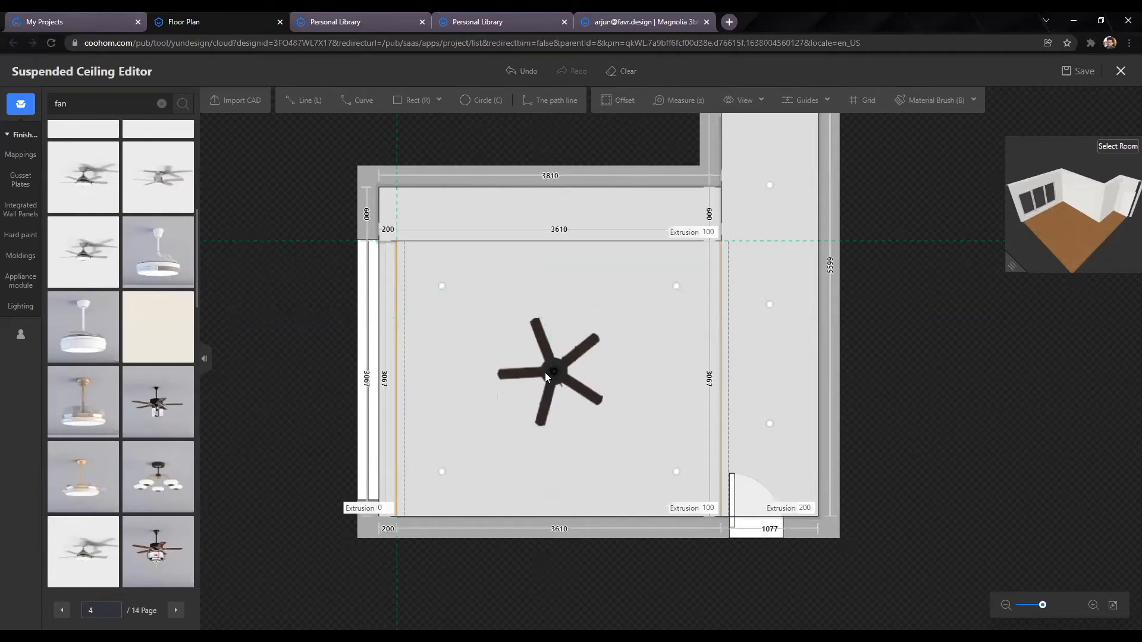
Step: Examine the complete suspended ceiling plan, including the fan, downlights and extruded ceiling areas
scroll(921, 381, down, 1)
drag(922, 376, 783, 397)
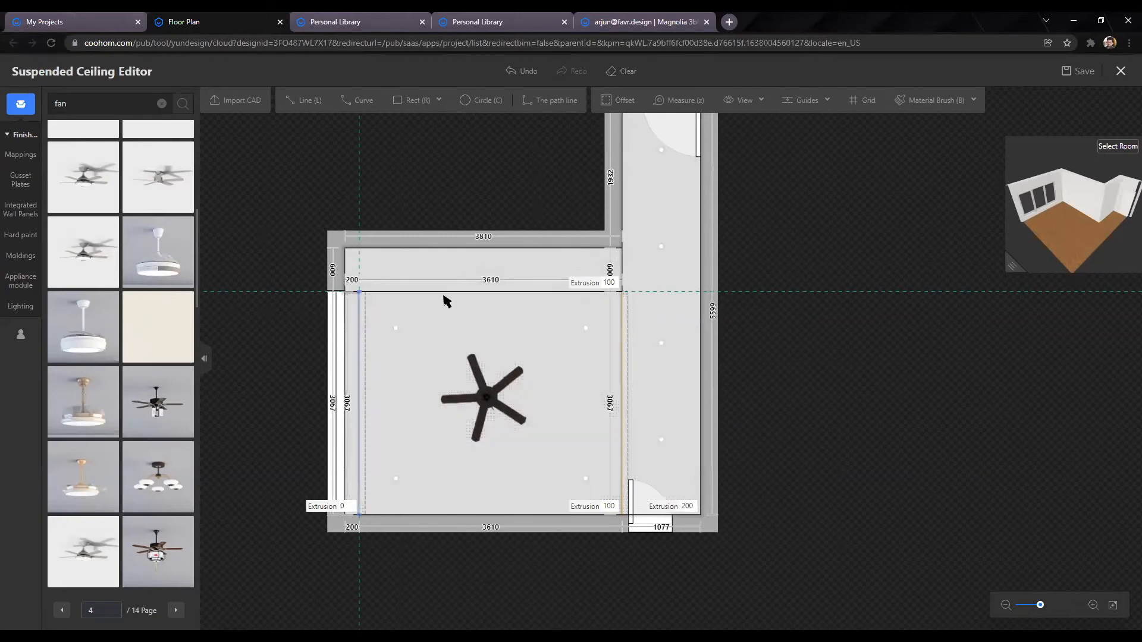
scroll(500, 387, down, 2)
scroll(471, 327, up, 3)
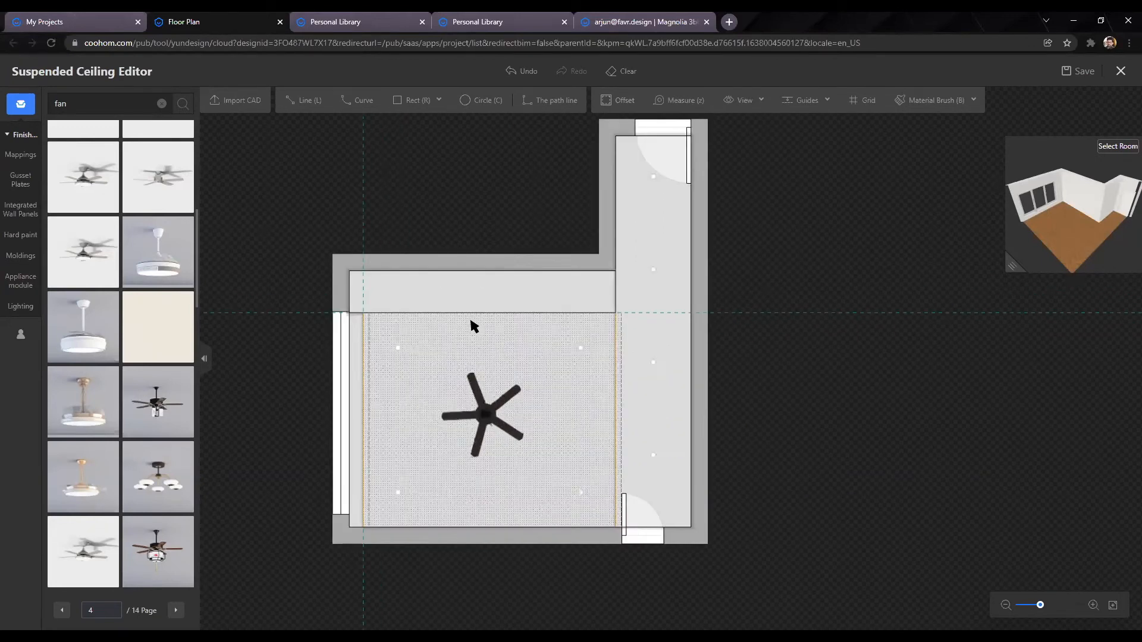
scroll(642, 218, down, 2)
scroll(677, 473, down, 2)
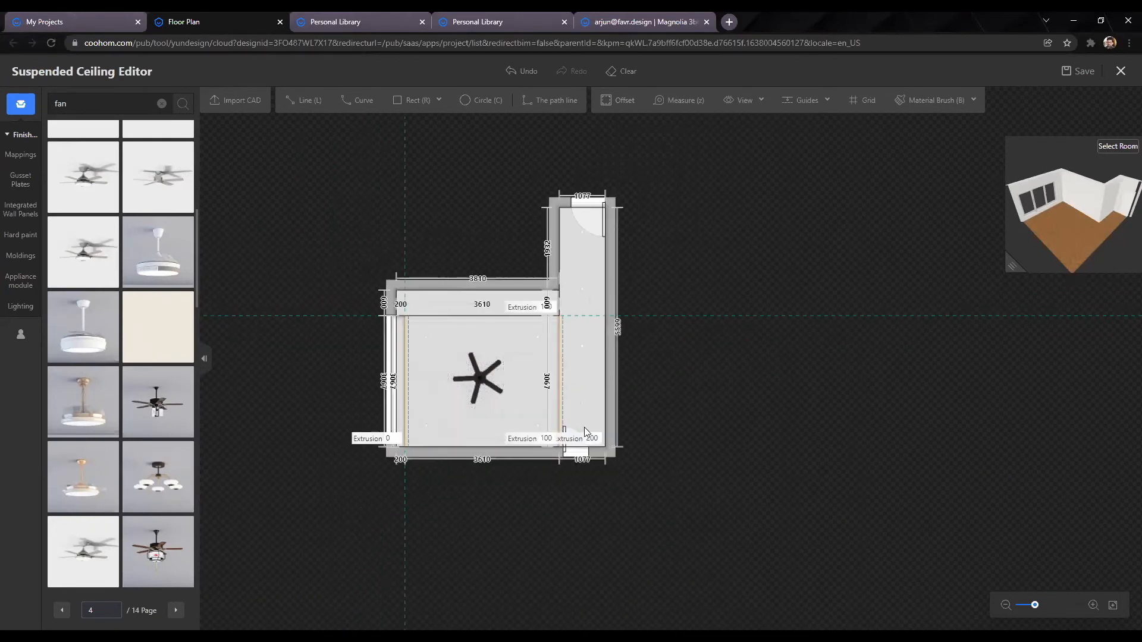
scroll(585, 427, up, 1)
drag(429, 394, 519, 454)
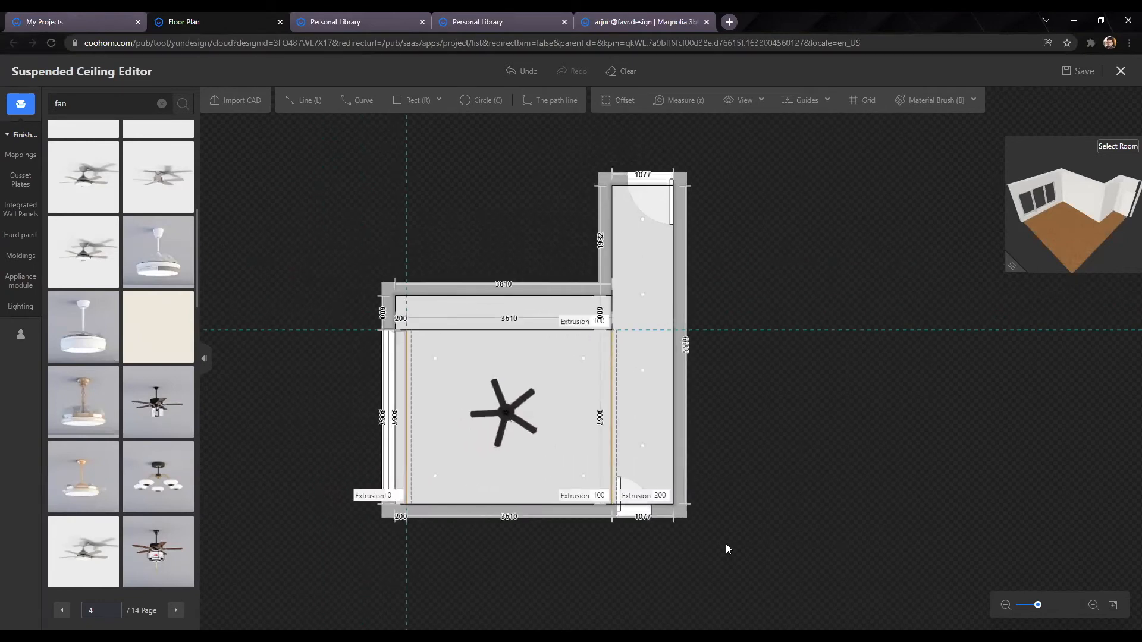
scroll(712, 530, down, 2)
scroll(711, 530, up, 3)
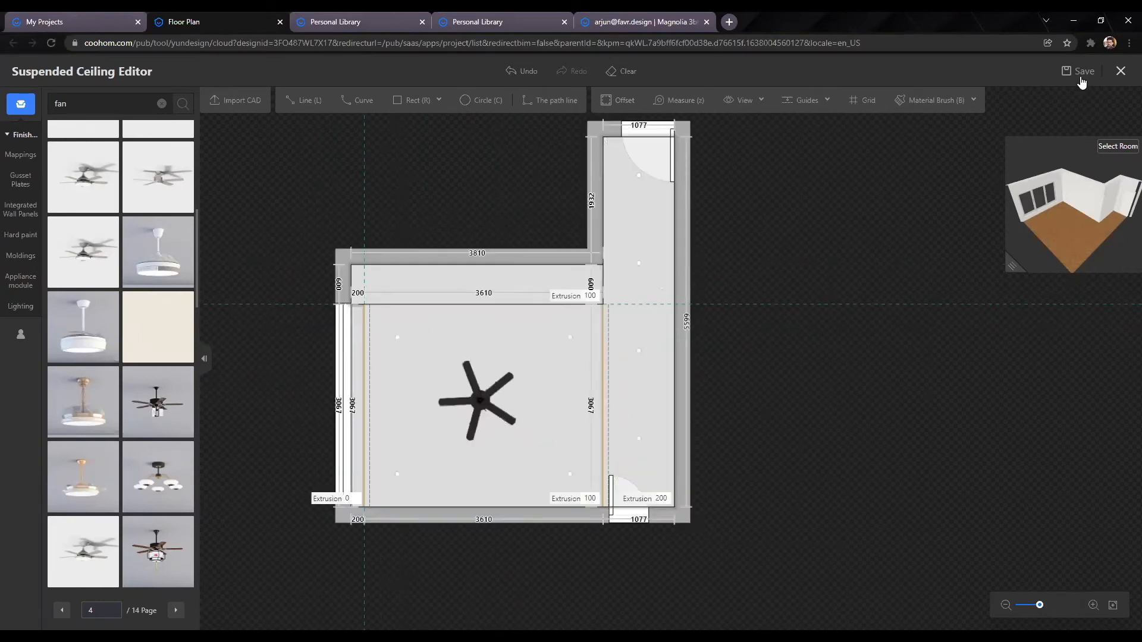
Step: Save the suspended ceiling design and exit the ceiling editor to the floor plan
click(1081, 79)
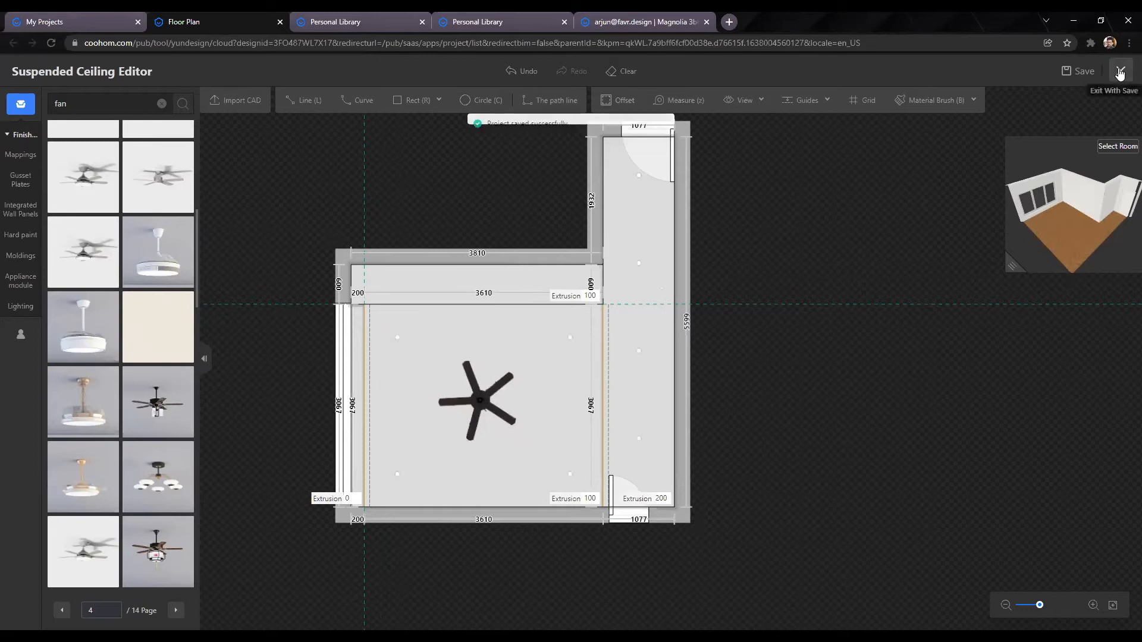
click(1120, 73)
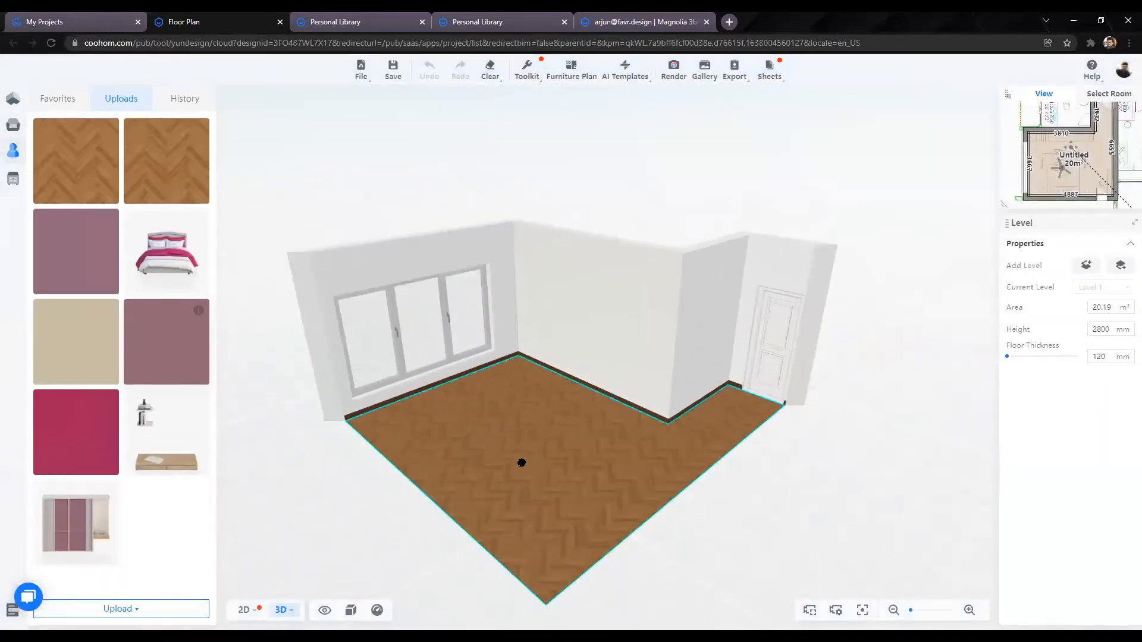
Step: Inspect the 3D room from several sides, checking its walls, windows, doors and wooden floor
scroll(524, 463, up, 4)
drag(642, 459, 906, 479)
scroll(645, 488, down, 4)
drag(645, 488, 836, 493)
scroll(490, 478, up, 4)
scroll(543, 439, down, 2)
drag(543, 439, 768, 433)
drag(666, 437, 609, 333)
scroll(608, 324, down, 4)
scroll(661, 464, up, 4)
drag(679, 455, 597, 466)
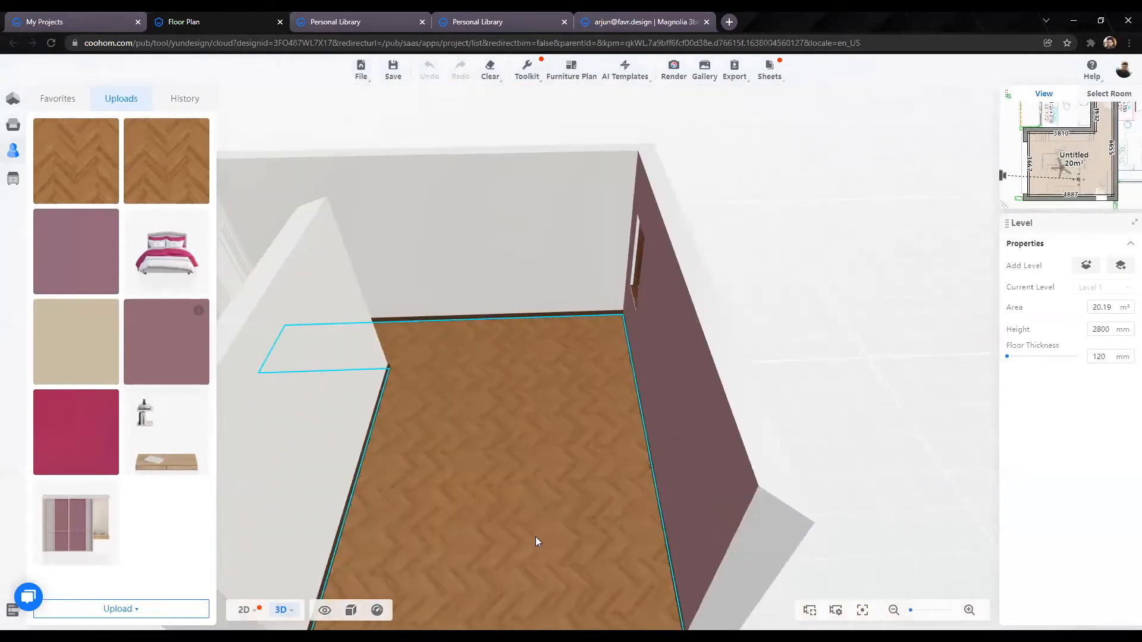
scroll(716, 535, down, 5)
drag(760, 555, 819, 447)
scroll(652, 438, up, 5)
drag(657, 440, 693, 447)
scroll(597, 516, down, 2)
drag(596, 517, 425, 479)
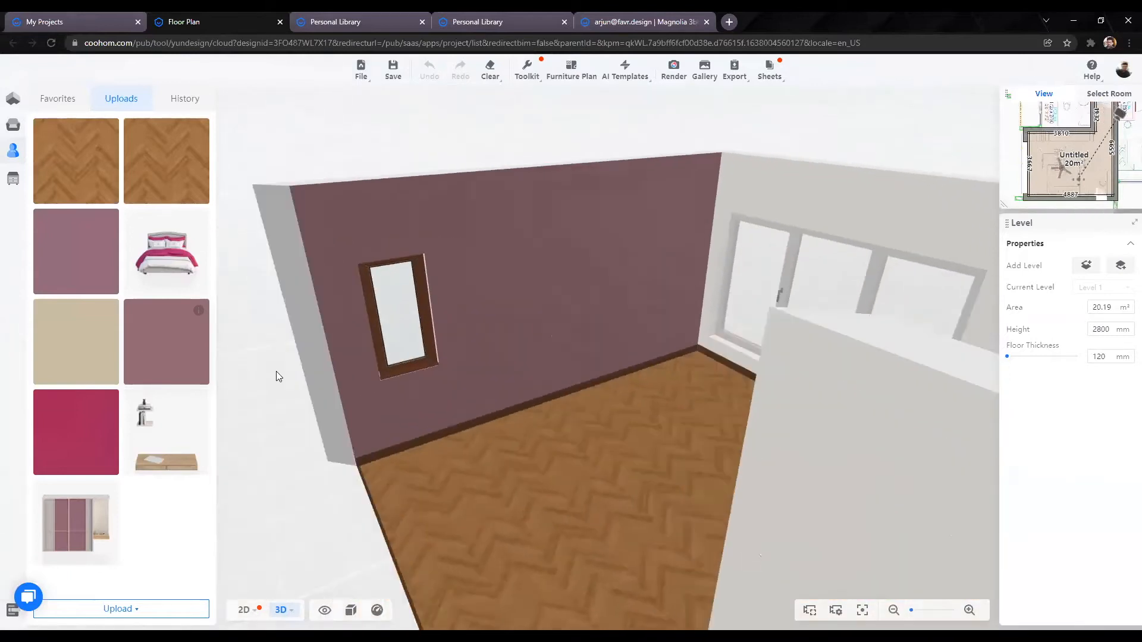
drag(276, 372, 123, 302)
drag(360, 421, 506, 476)
click(595, 505)
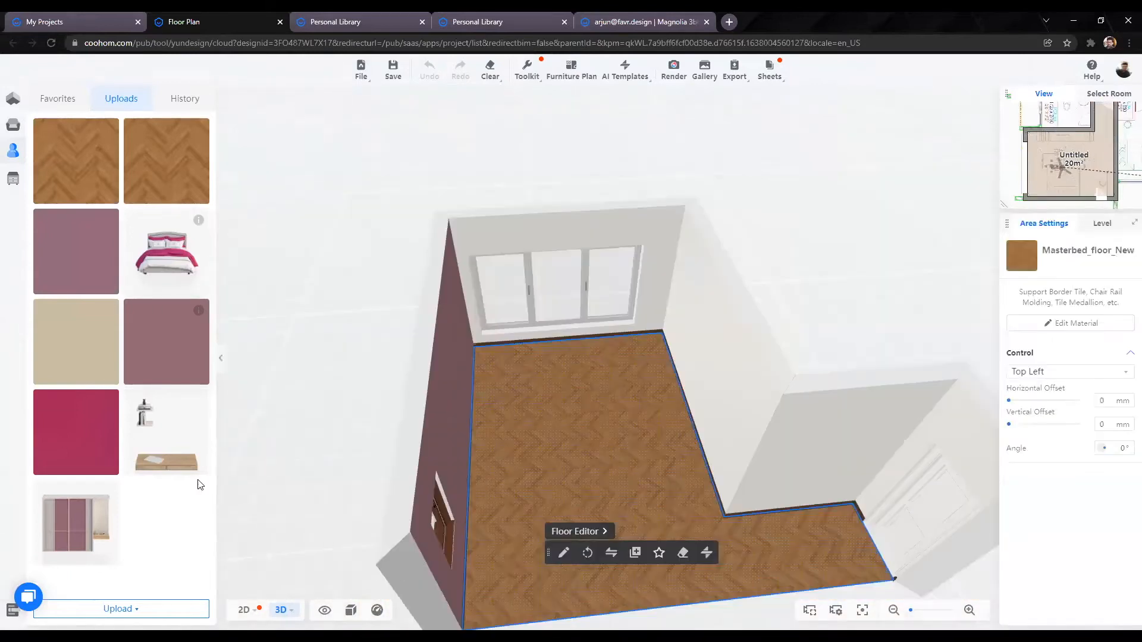
click(237, 495)
scroll(237, 494, down, 3)
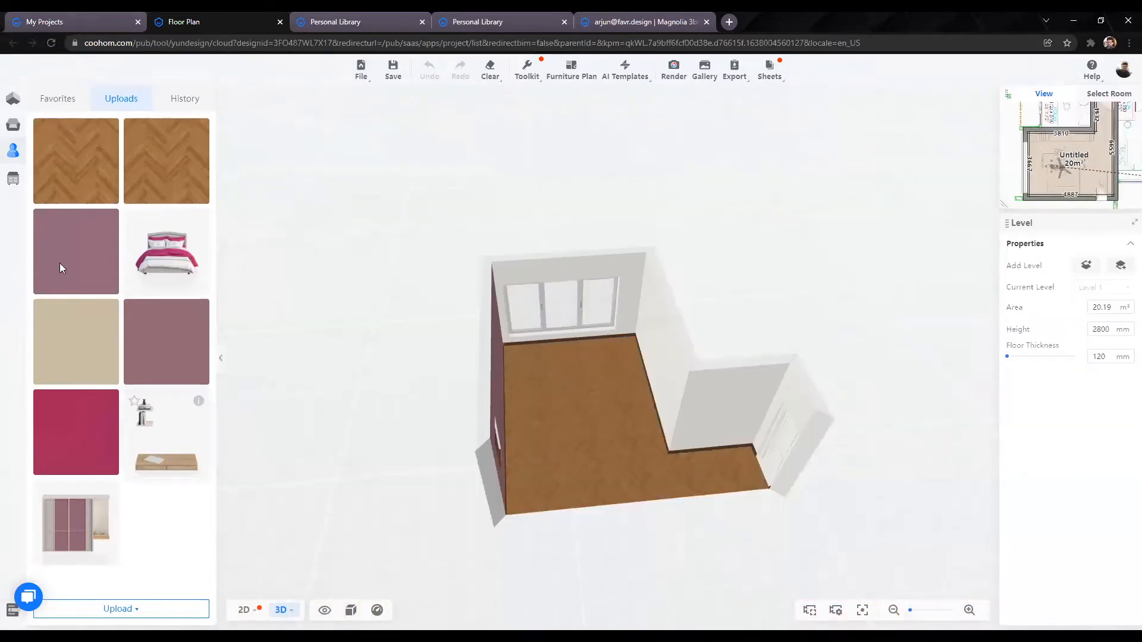
Step: Show the personal uploads in the design and open the Personal Library page for uploading content
click(12, 151)
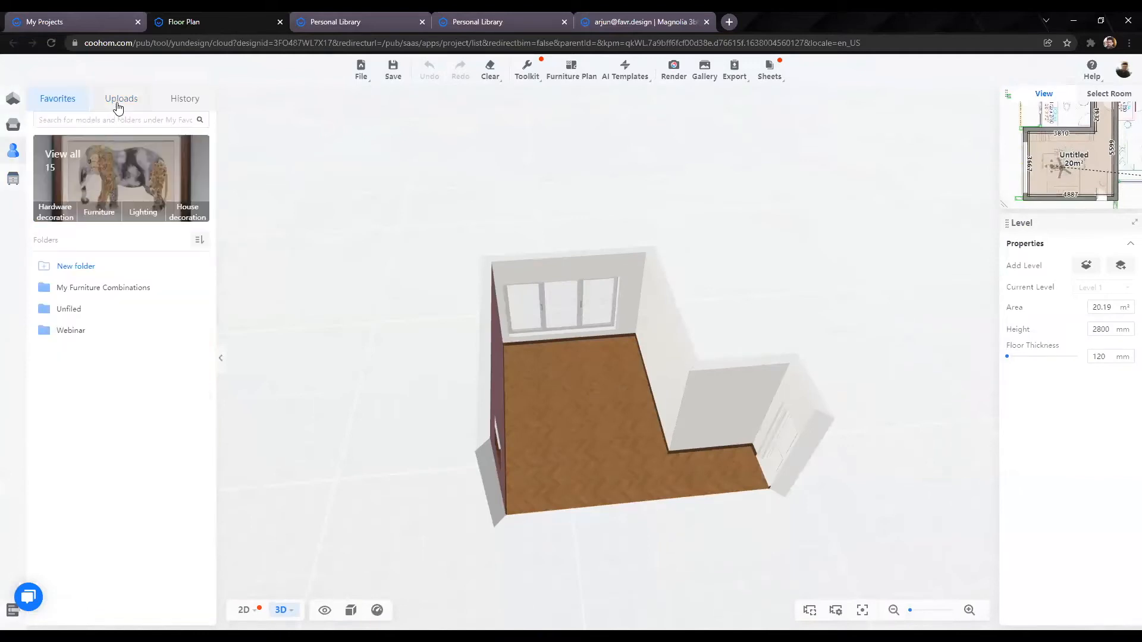
click(154, 98)
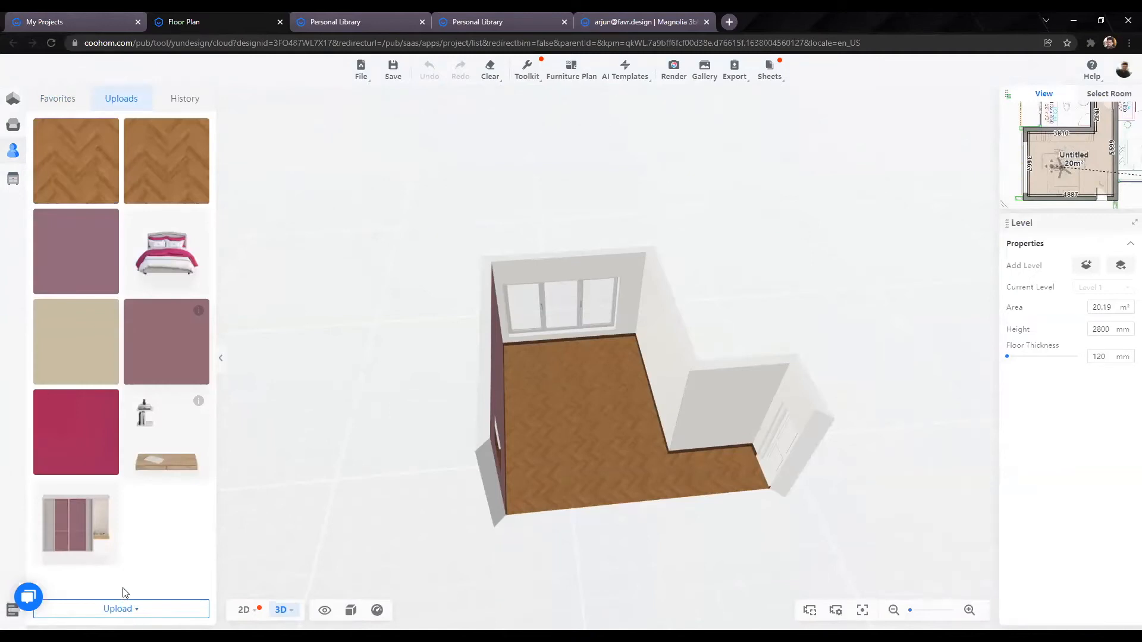
click(122, 606)
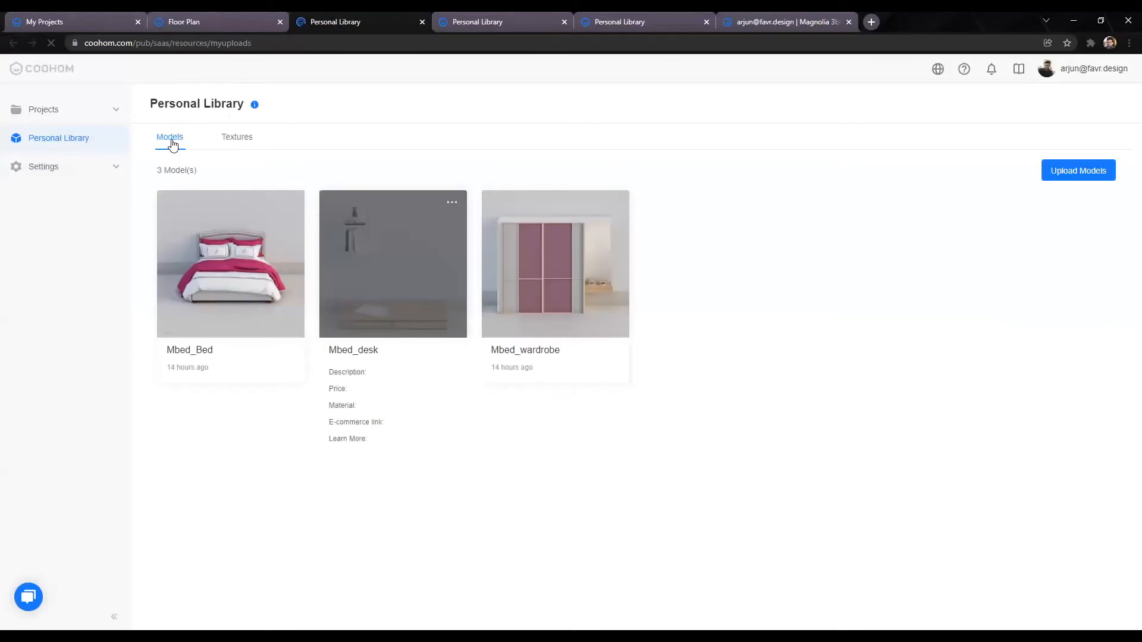
Step: Upload the model files Masterbed_wardrobe_new, Mbed_Bed and Mbed_desk from the Webinar folder to the Personal Library
click(230, 139)
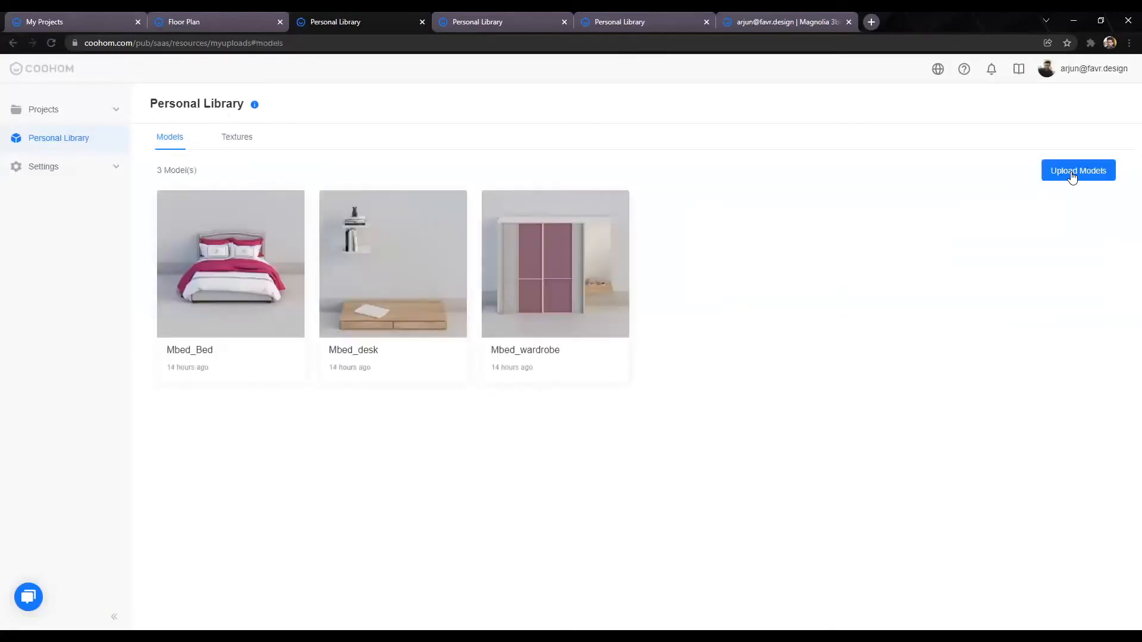
click(1072, 173)
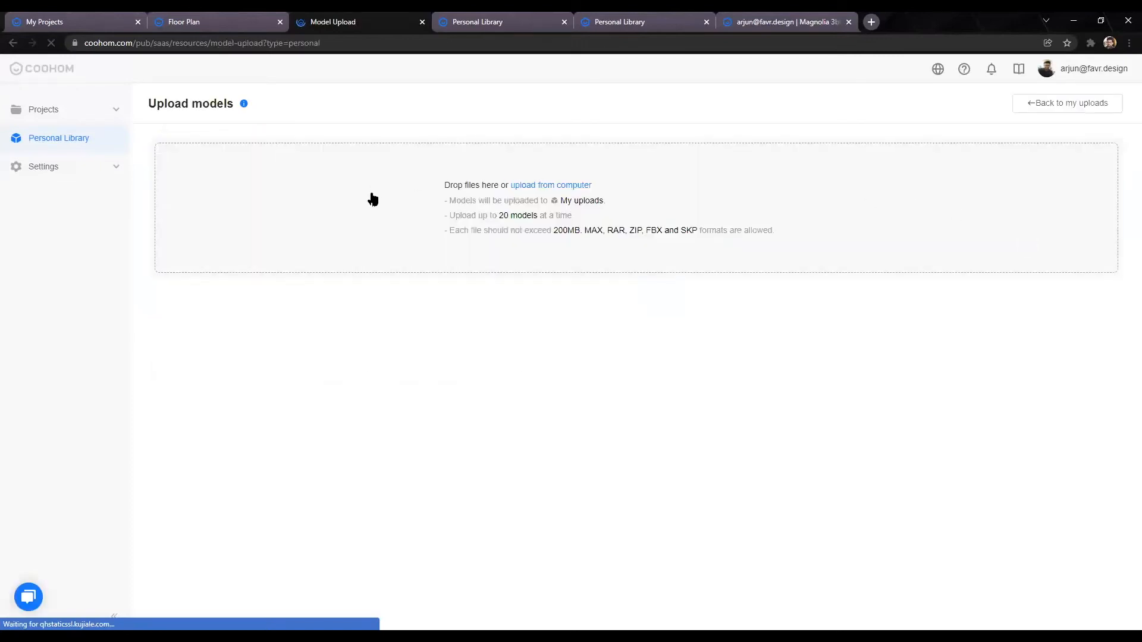
click(357, 219)
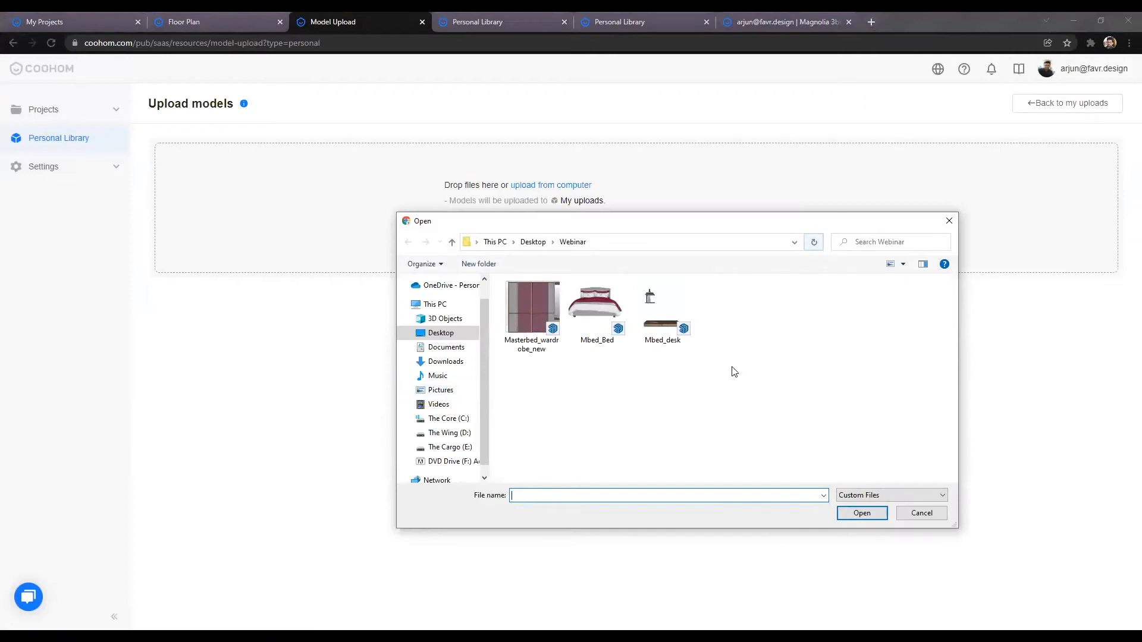
click(517, 305)
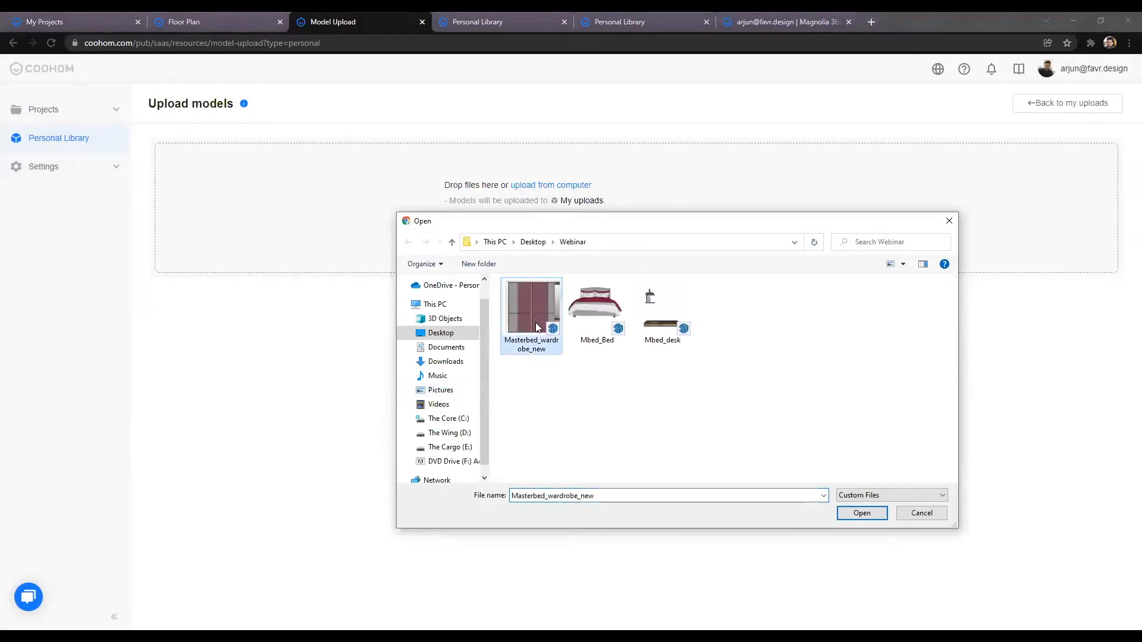
ctrl+click(608, 329)
ctrl+click(662, 316)
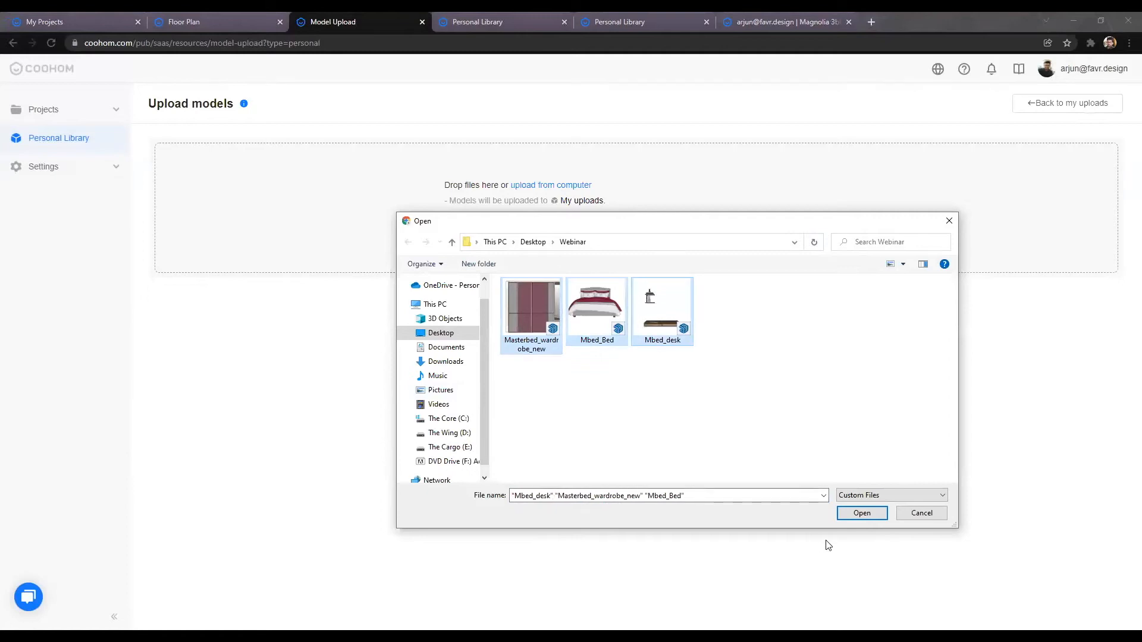
click(862, 513)
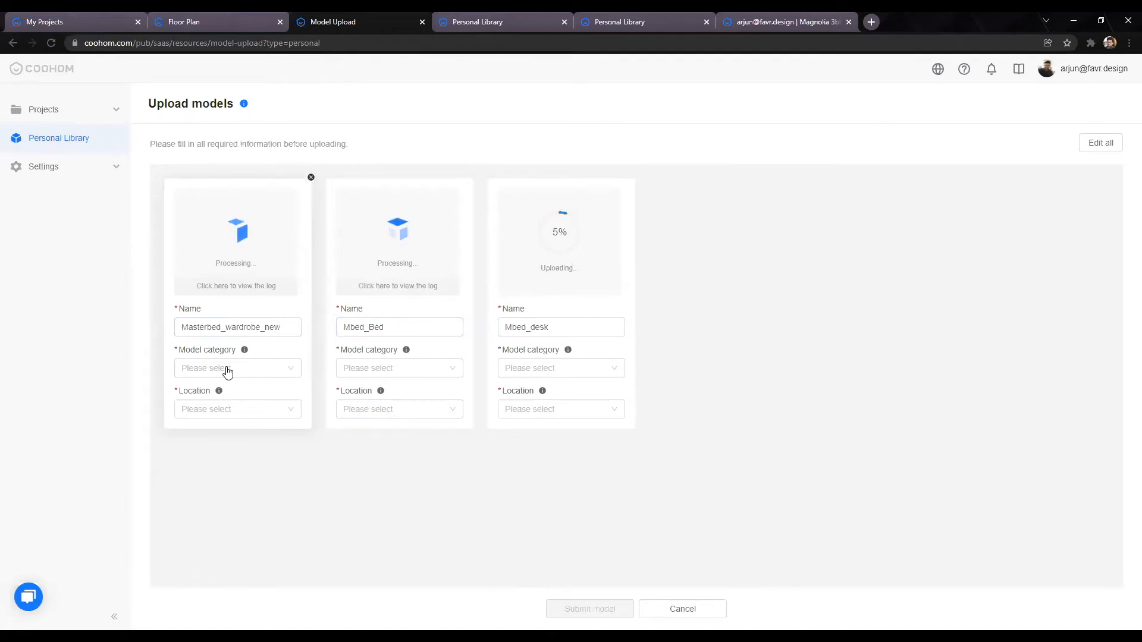
Step: Set the model category of Masterbed_wardrobe_new to Furniture / Cabinet frame / Wardrobe
click(276, 372)
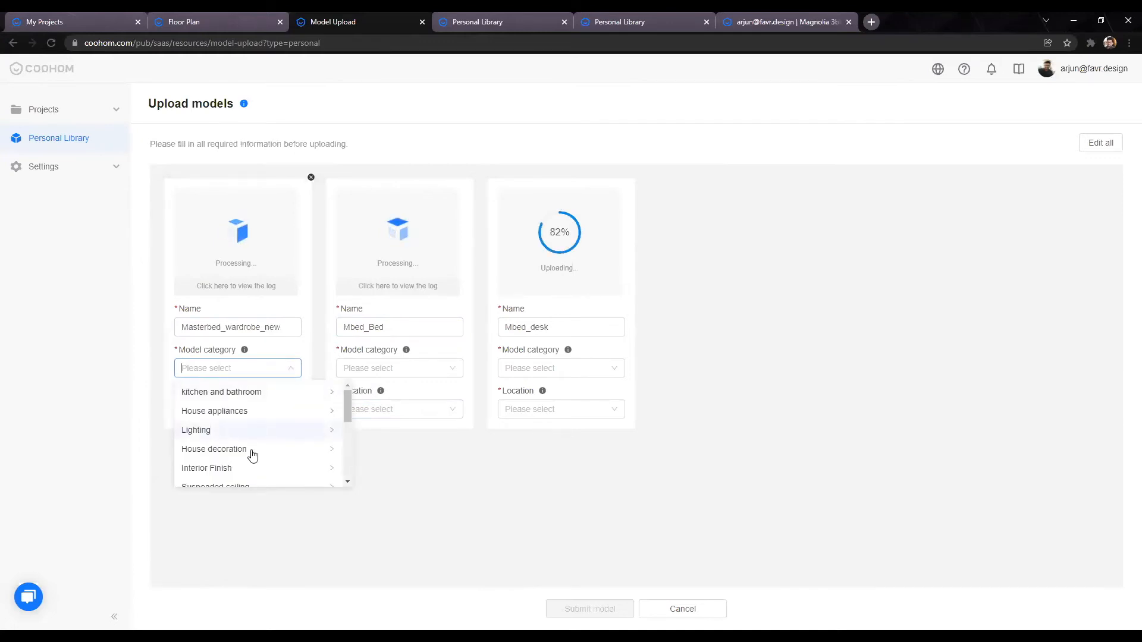
scroll(226, 454, down, 2)
scroll(227, 441, up, 2)
scroll(243, 453, down, 1)
scroll(243, 454, down, 1)
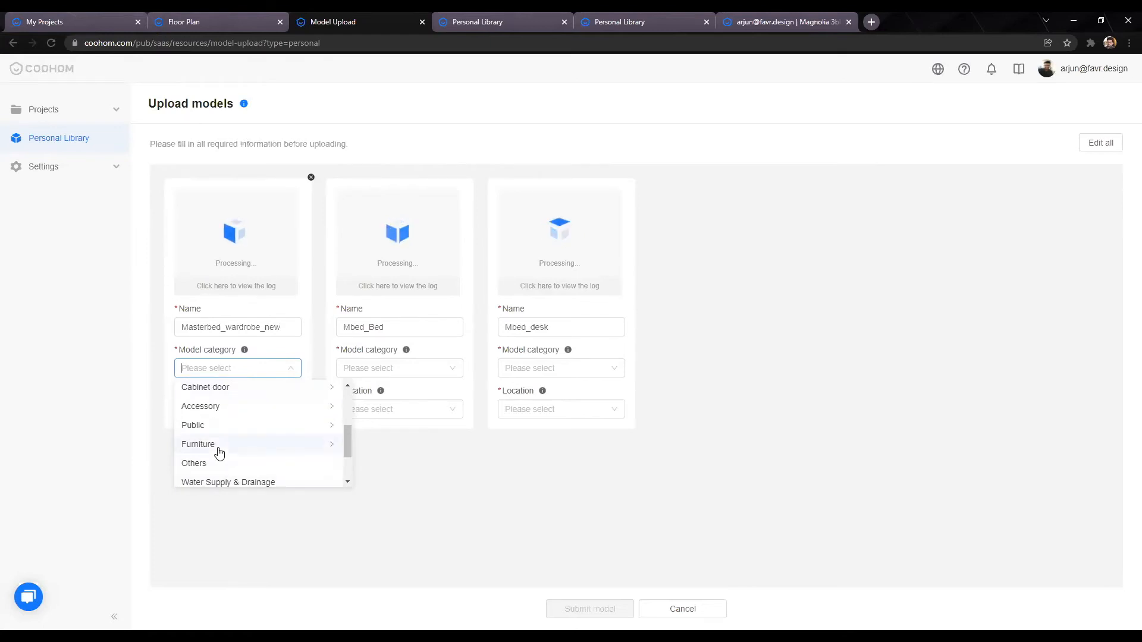
click(218, 454)
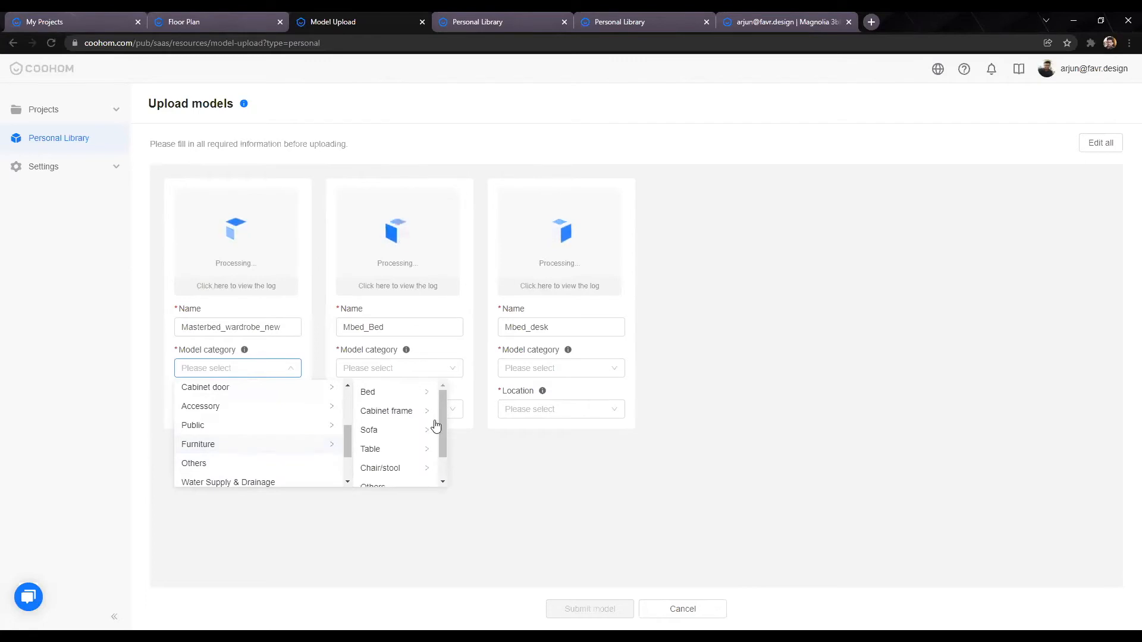
click(404, 413)
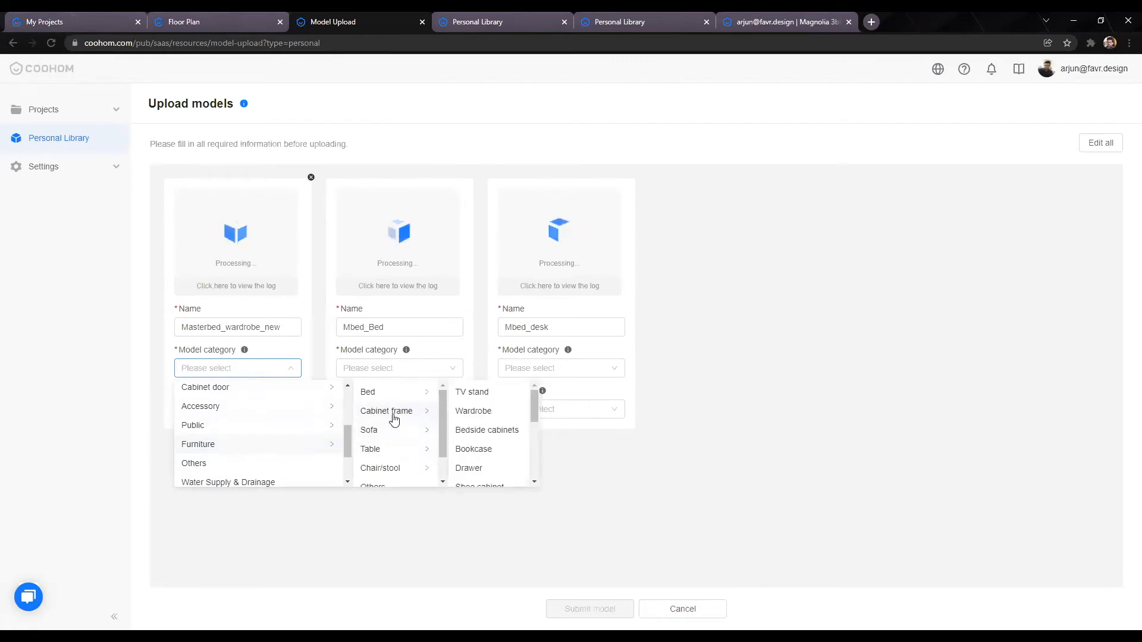
click(483, 418)
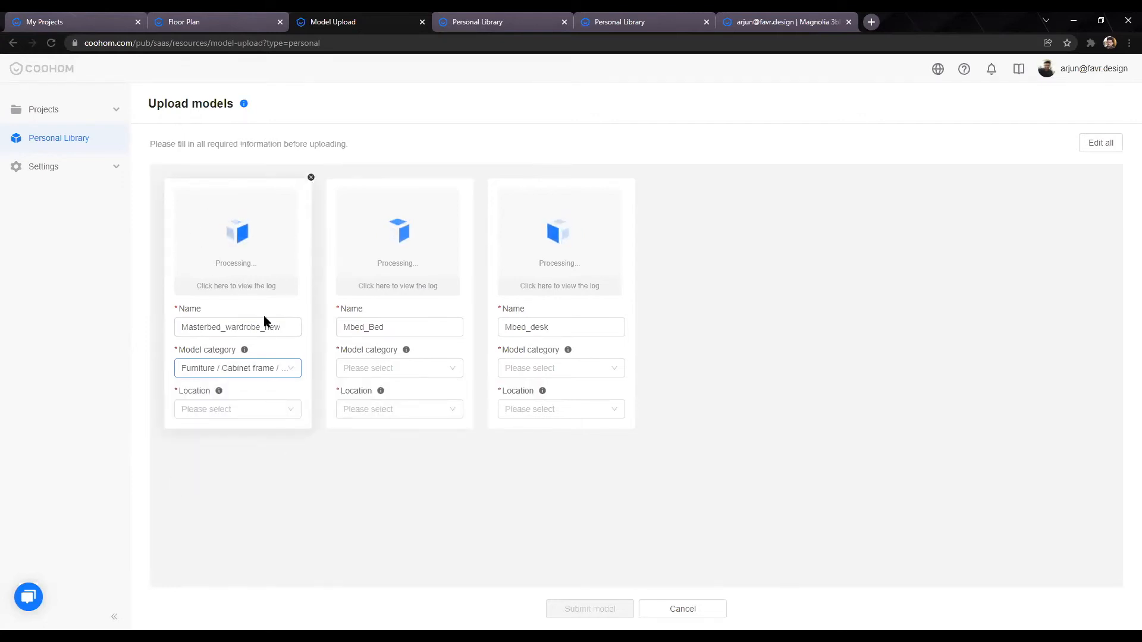
Step: Set the location of Masterbed_wardrobe_new to Floor Furniture
click(278, 416)
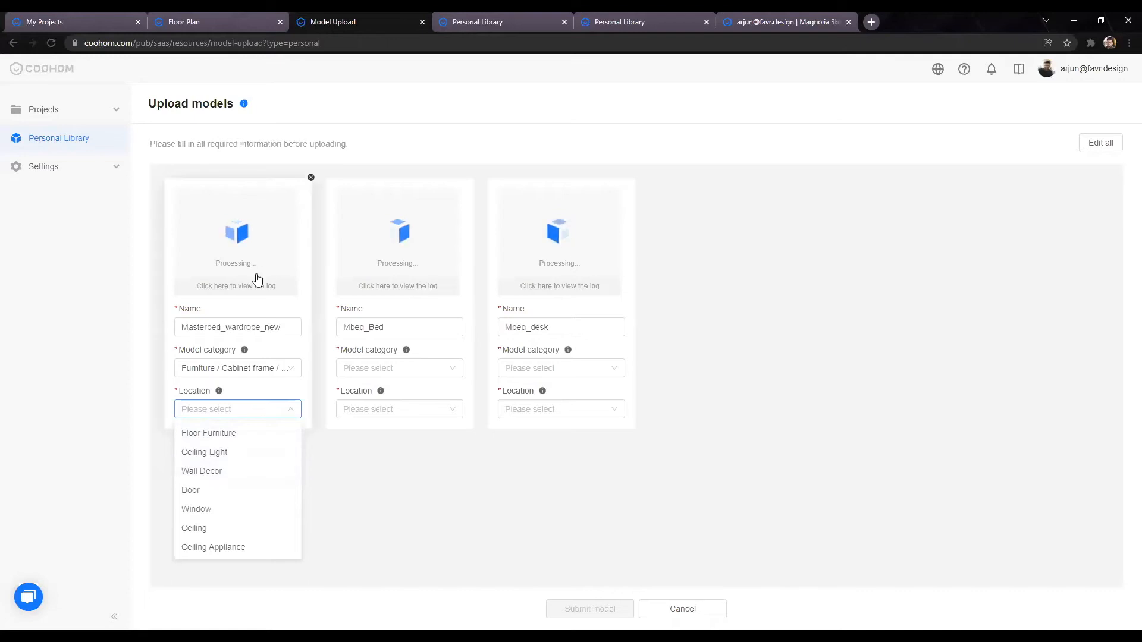
click(241, 434)
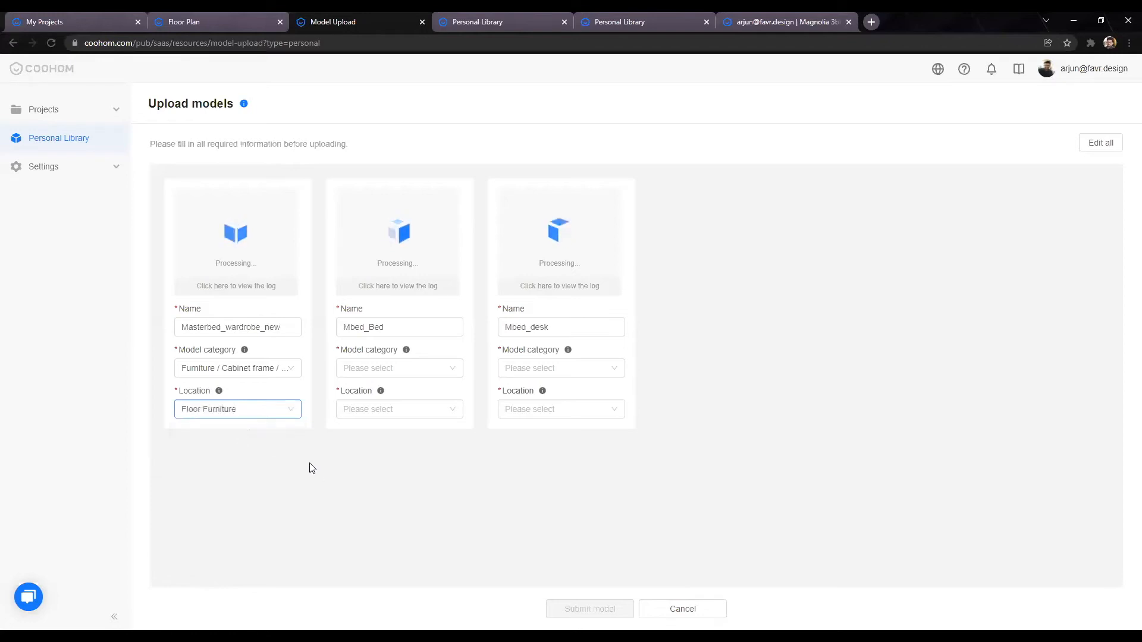
click(293, 411)
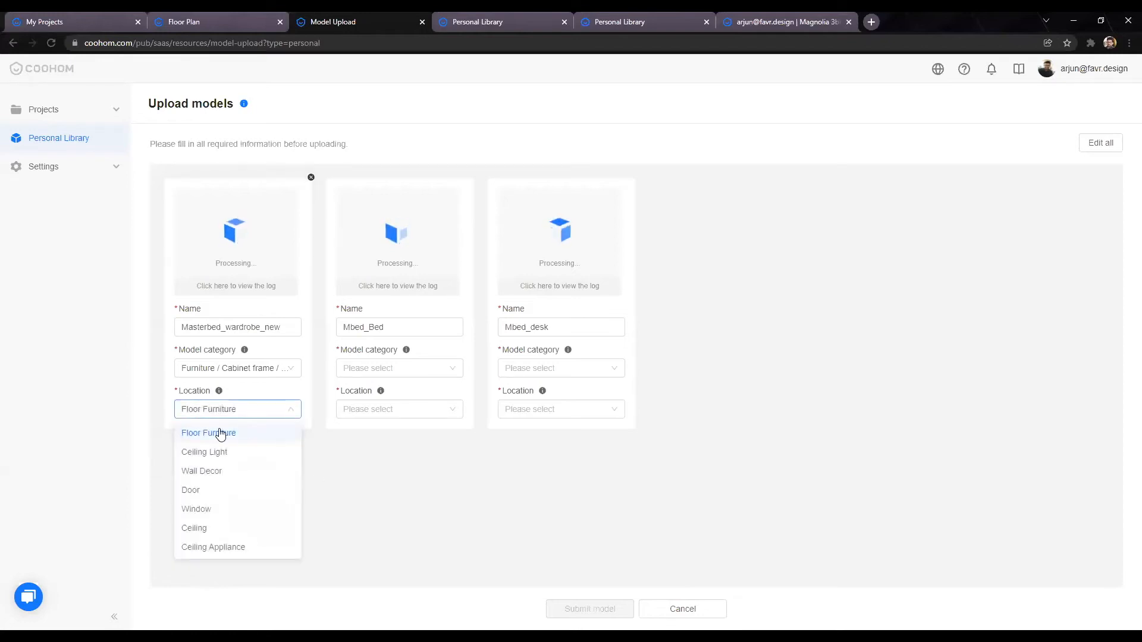
click(235, 436)
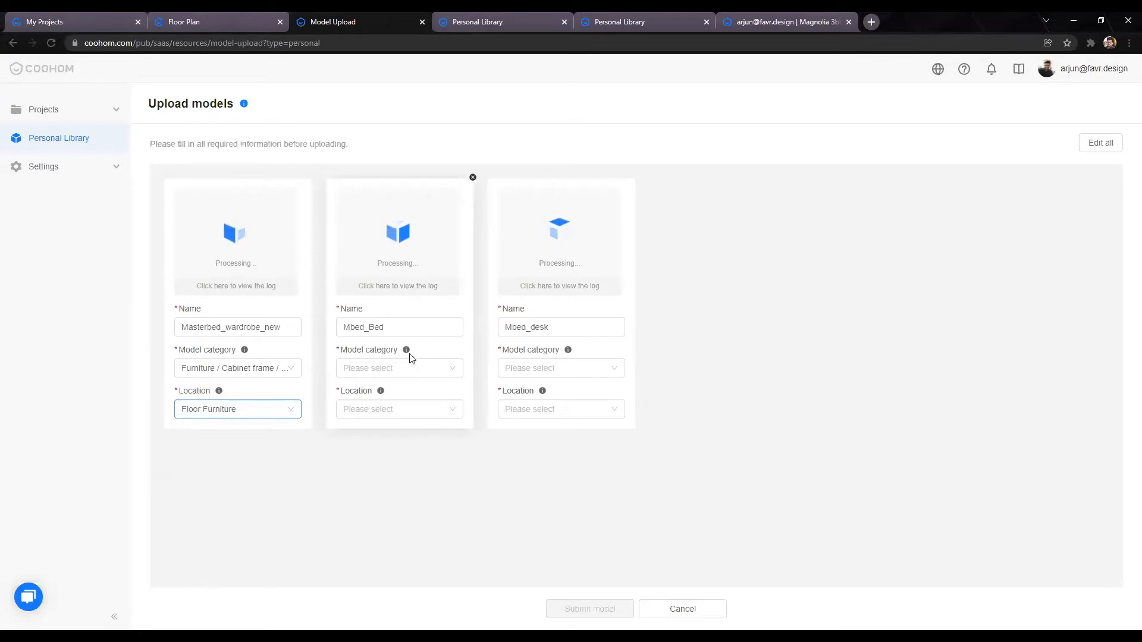
Step: Assign Mbed_Bed the model category Furniture / Bed / Double bed and the location Floor Furniture
click(446, 377)
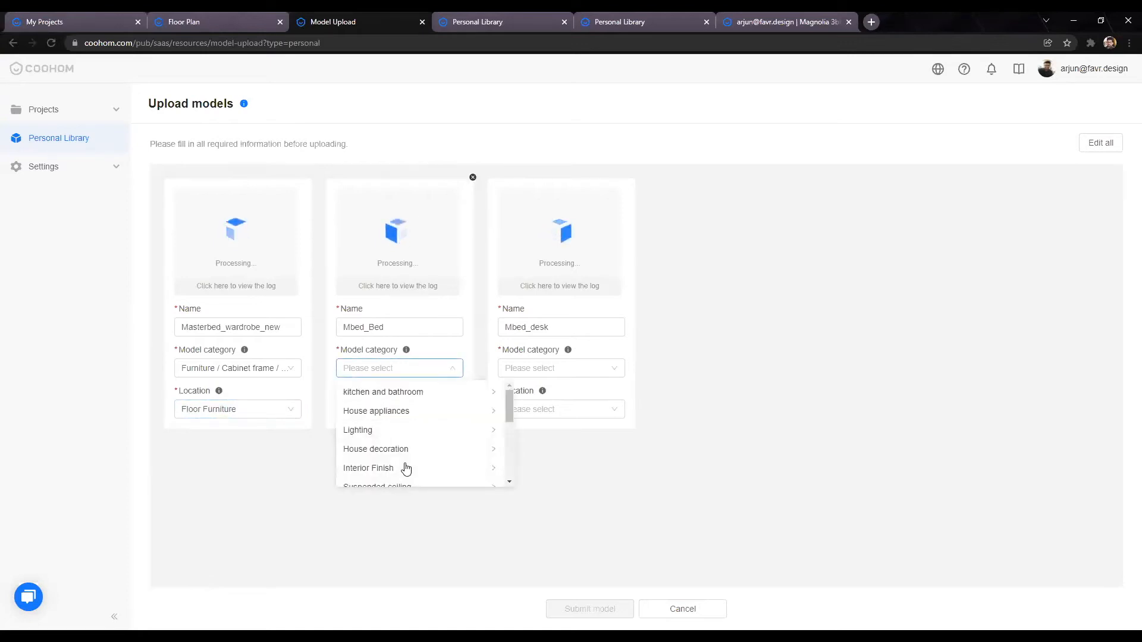
scroll(438, 459, down, 5)
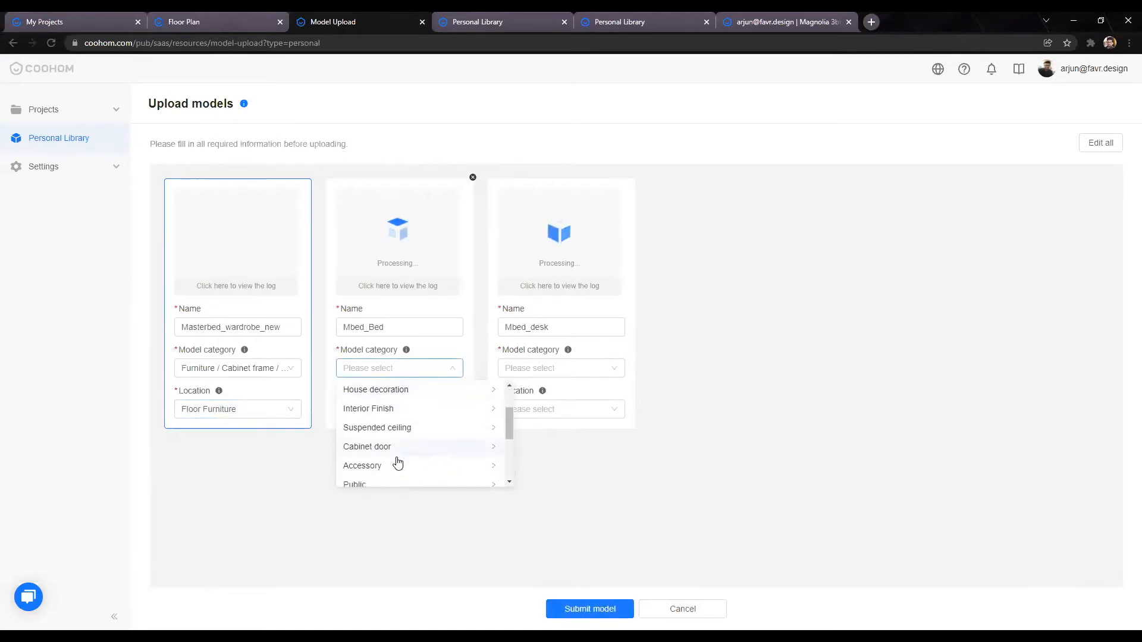
scroll(386, 425, up, 3)
click(370, 446)
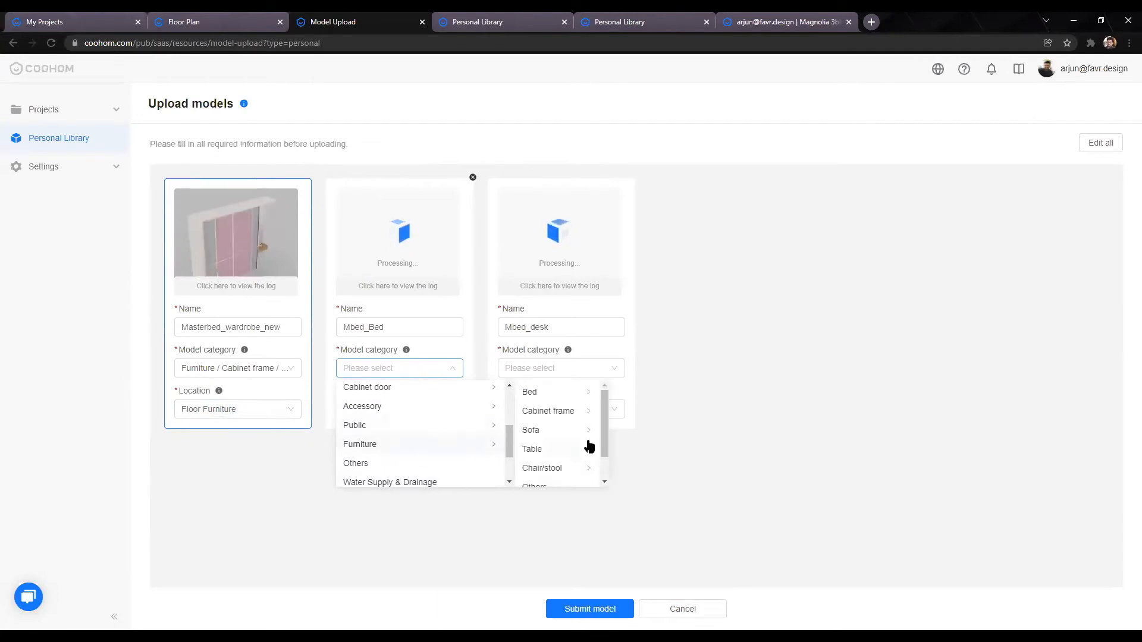
click(555, 397)
click(676, 410)
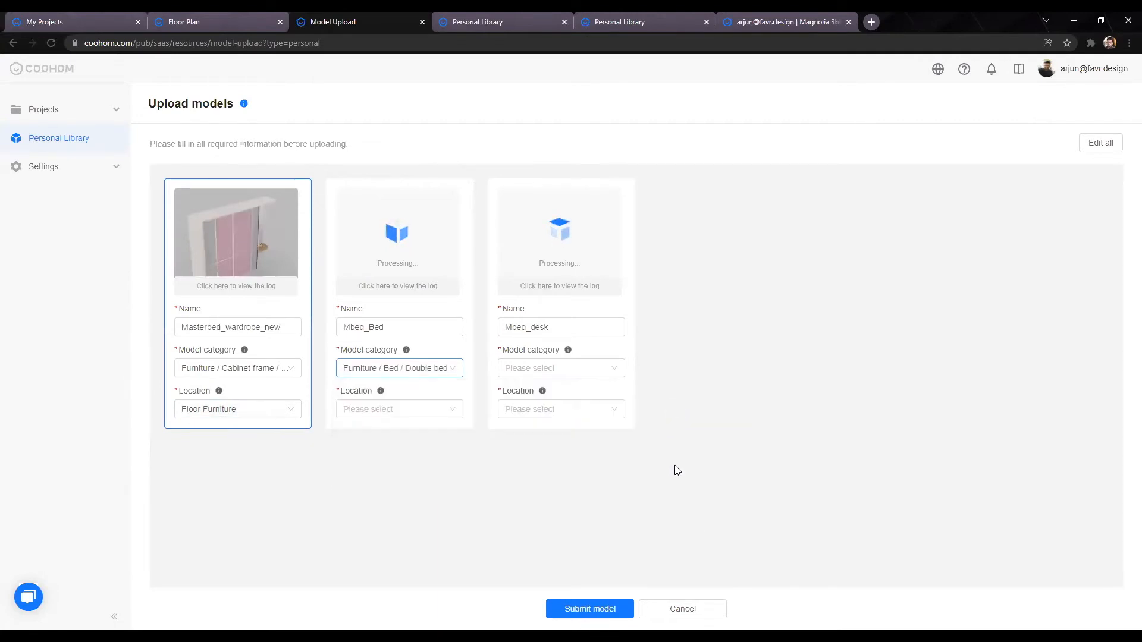
click(433, 409)
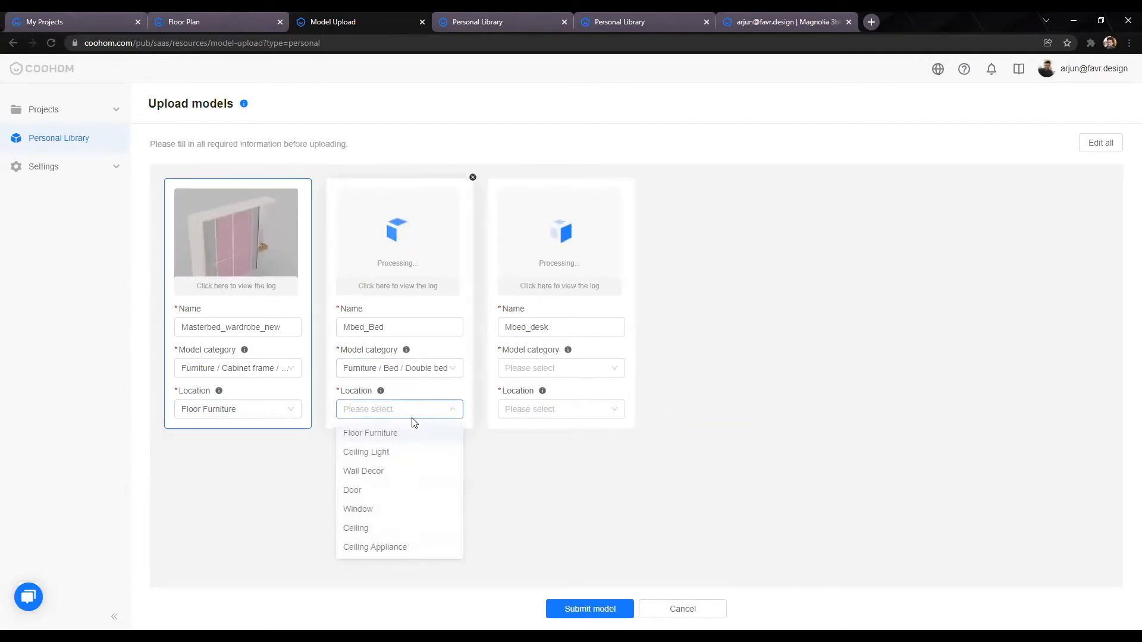
click(379, 434)
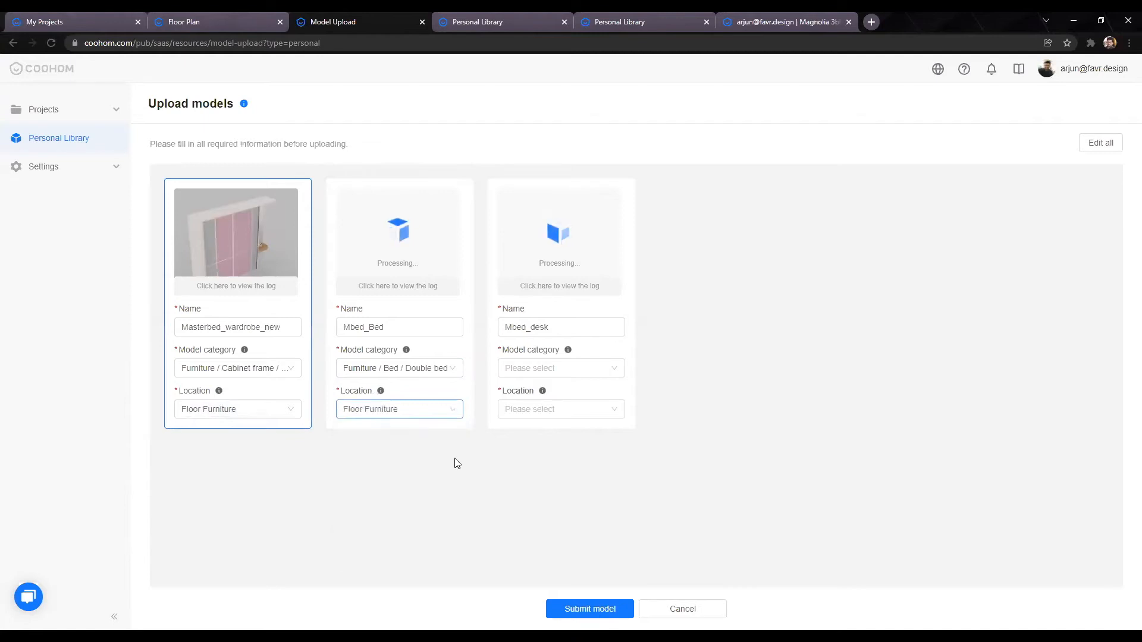
click(458, 523)
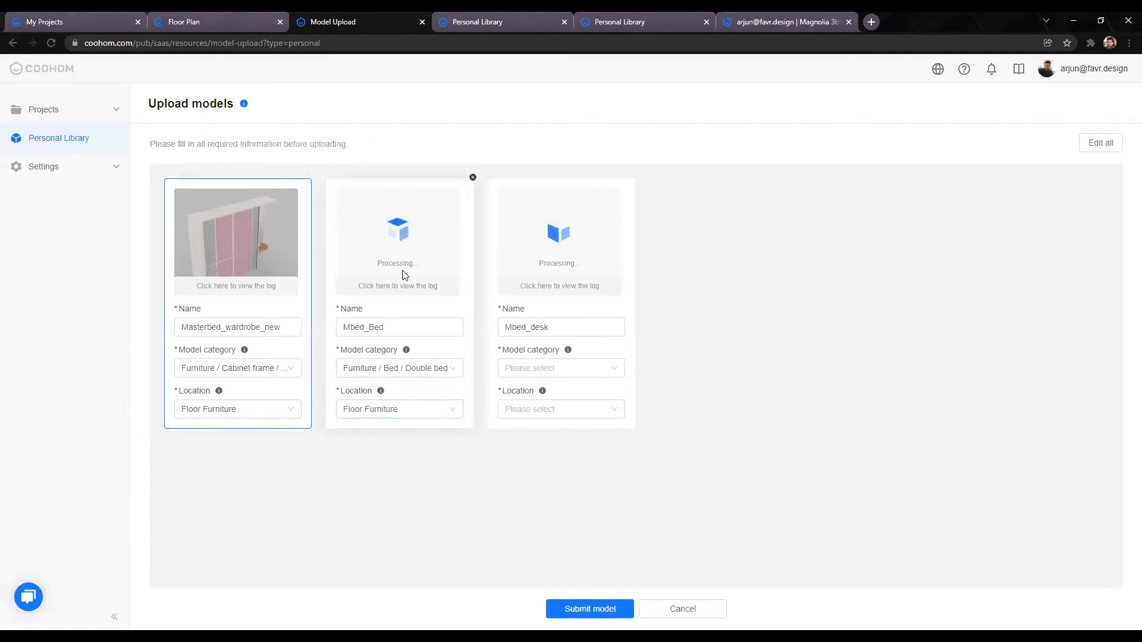
Step: Set the location of the Mbed_desk model to Wall Decor
click(617, 369)
scroll(551, 466, down, 2)
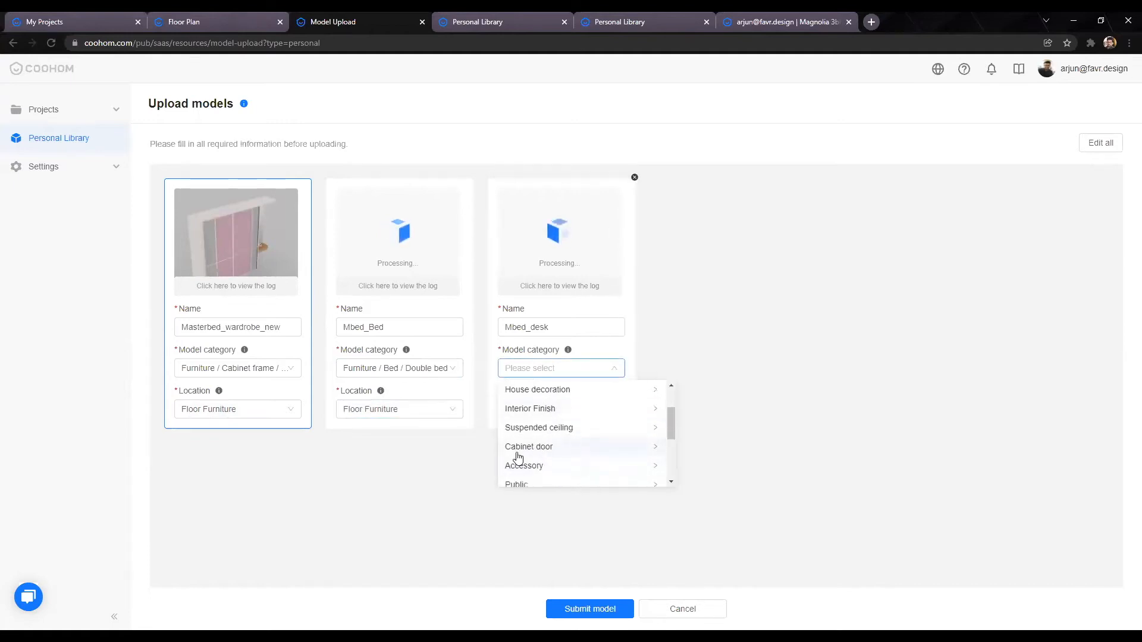
click(462, 467)
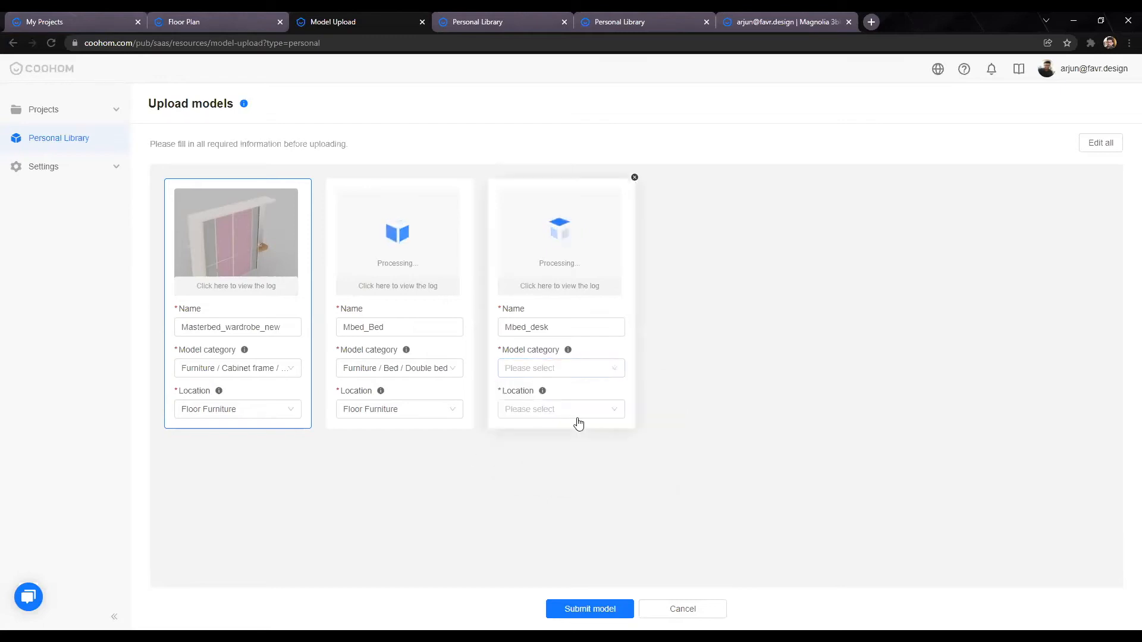
click(583, 410)
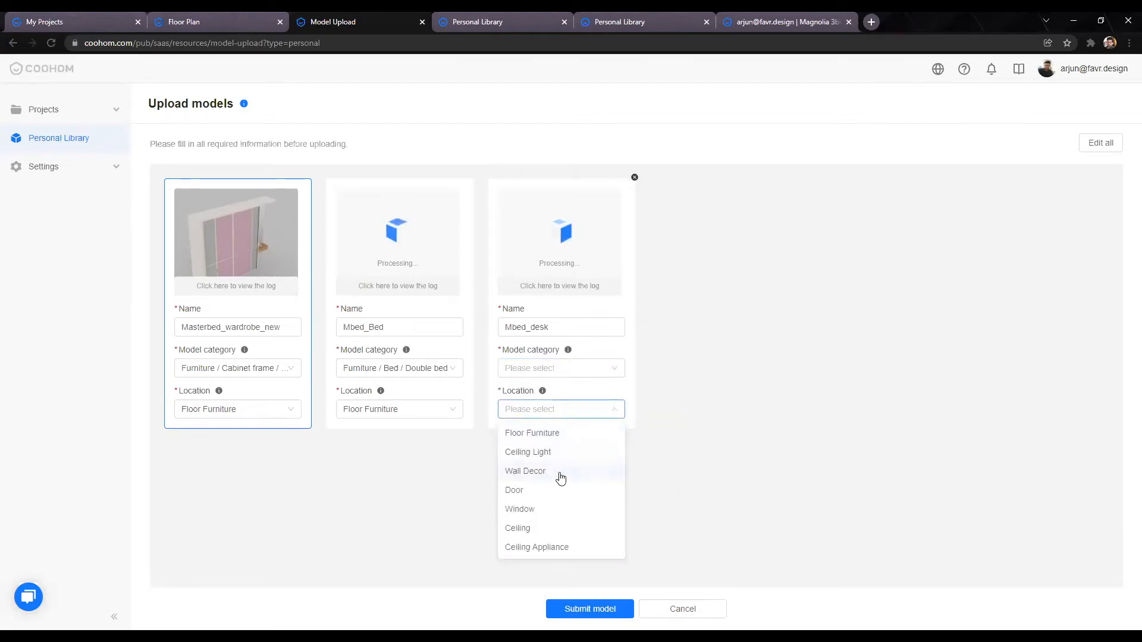
click(560, 474)
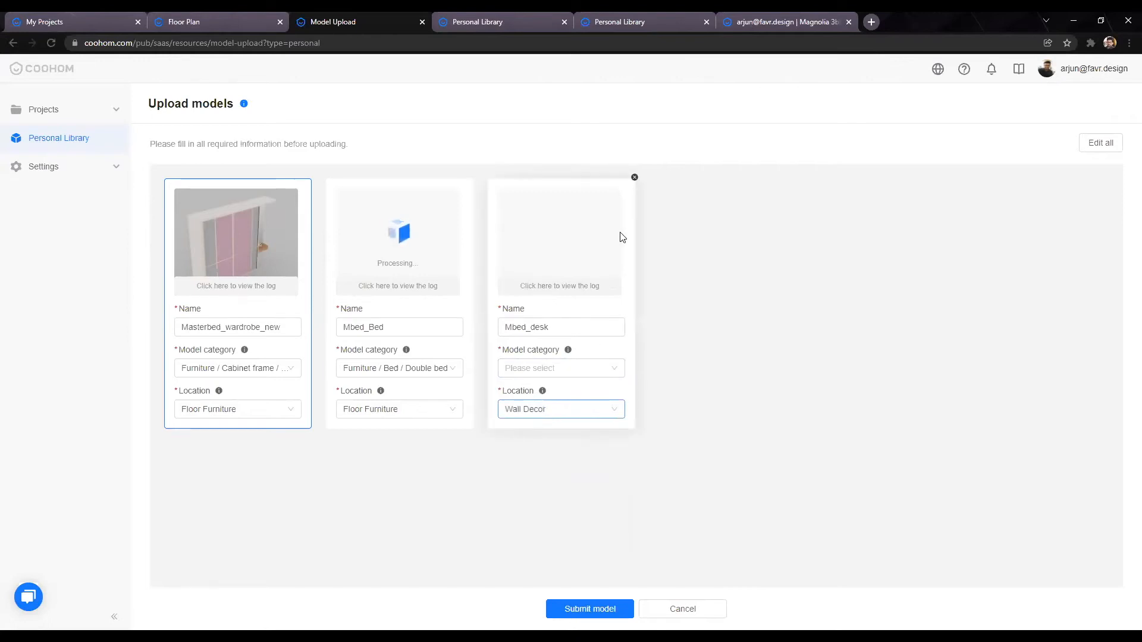
Step: Set the model category of Mbed_desk to Furniture / Table / Desk set
click(573, 374)
scroll(535, 438, down, 3)
scroll(565, 454, up, 3)
scroll(548, 446, down, 1)
click(548, 446)
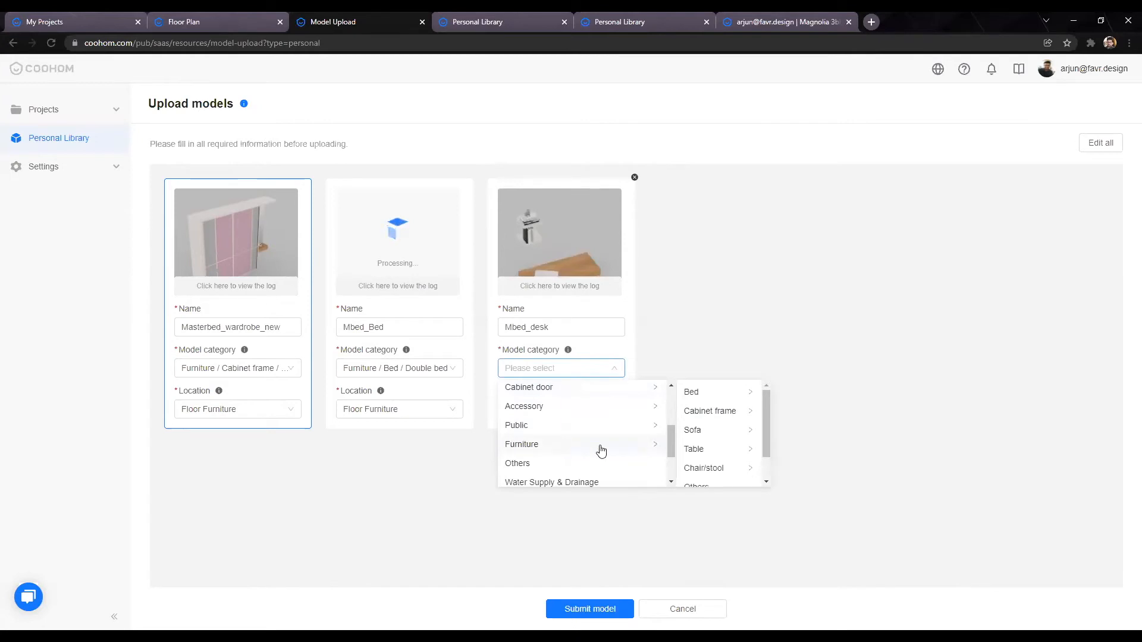
click(716, 418)
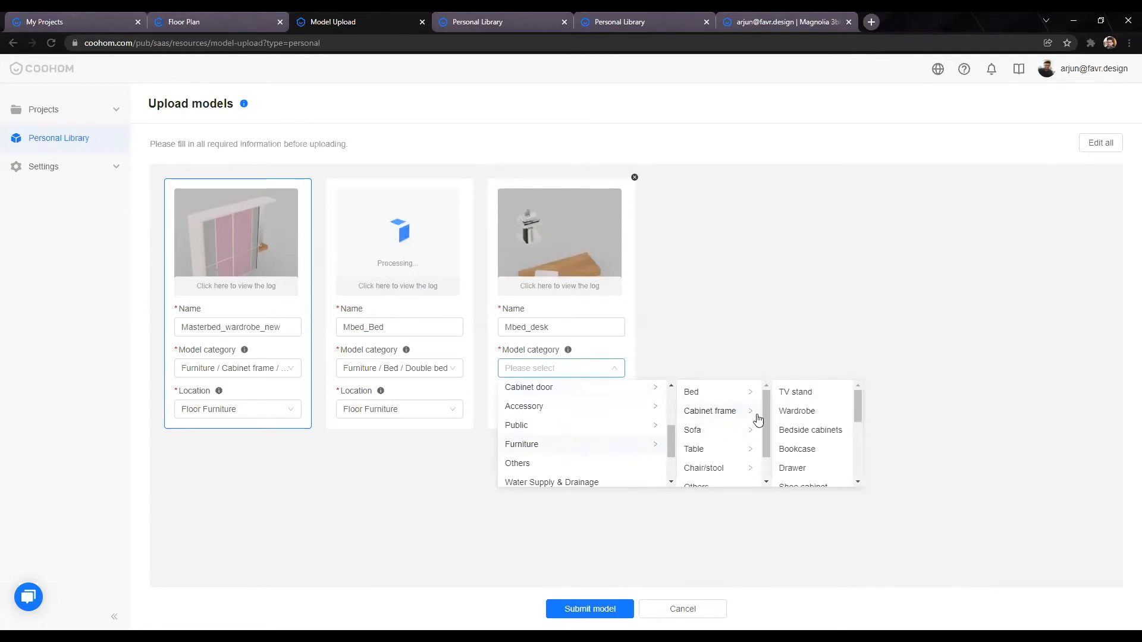
scroll(809, 440, down, 1)
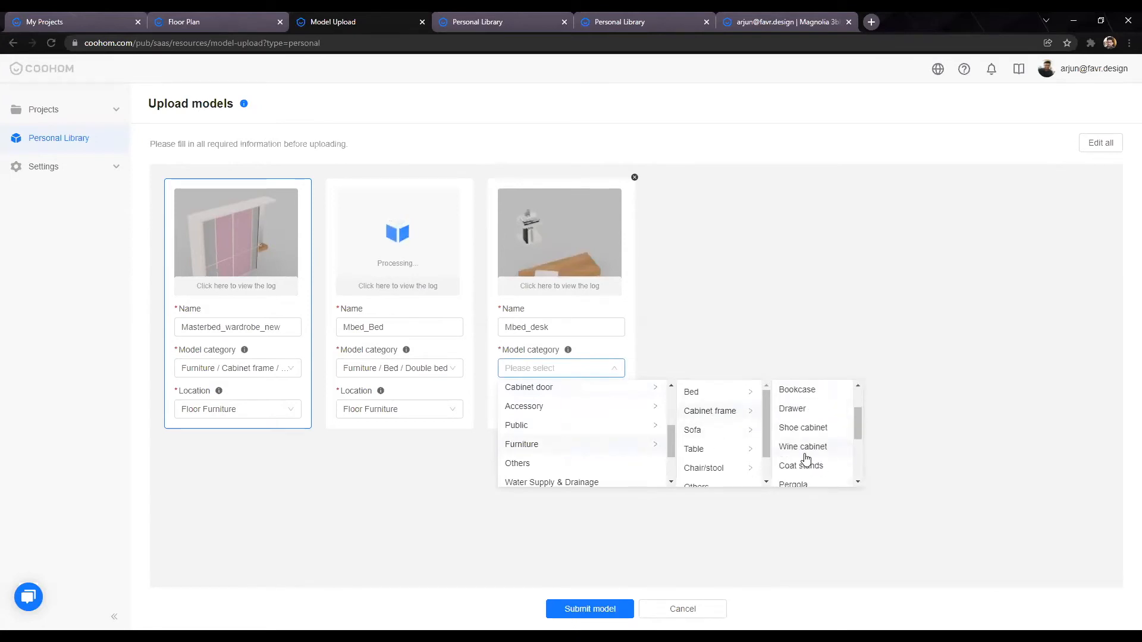
click(715, 447)
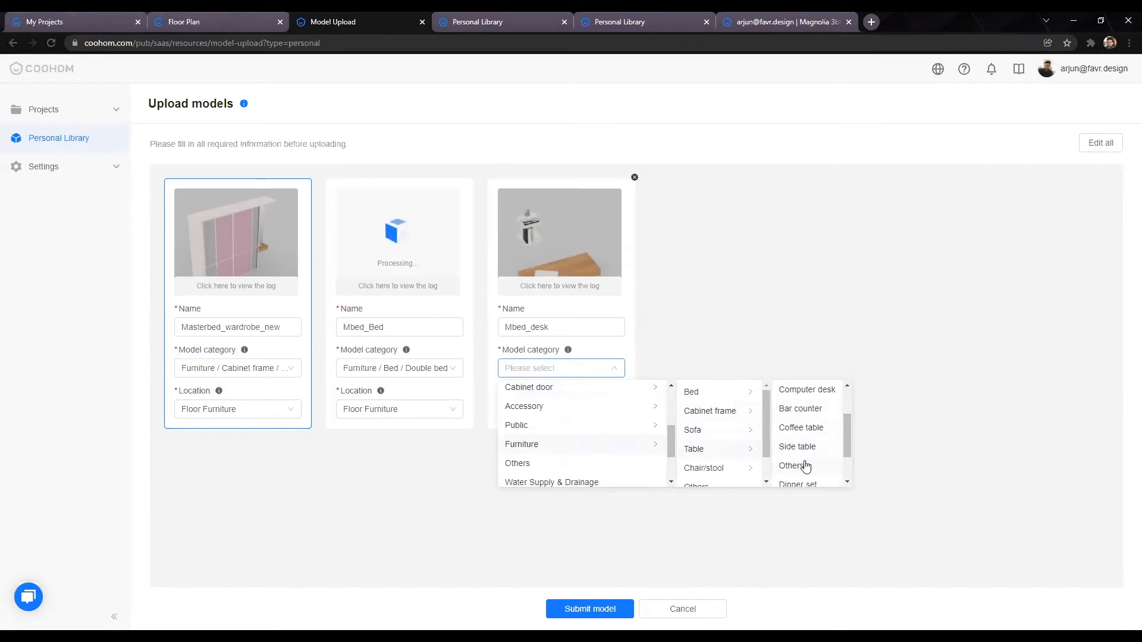
scroll(809, 473, down, 1)
click(796, 457)
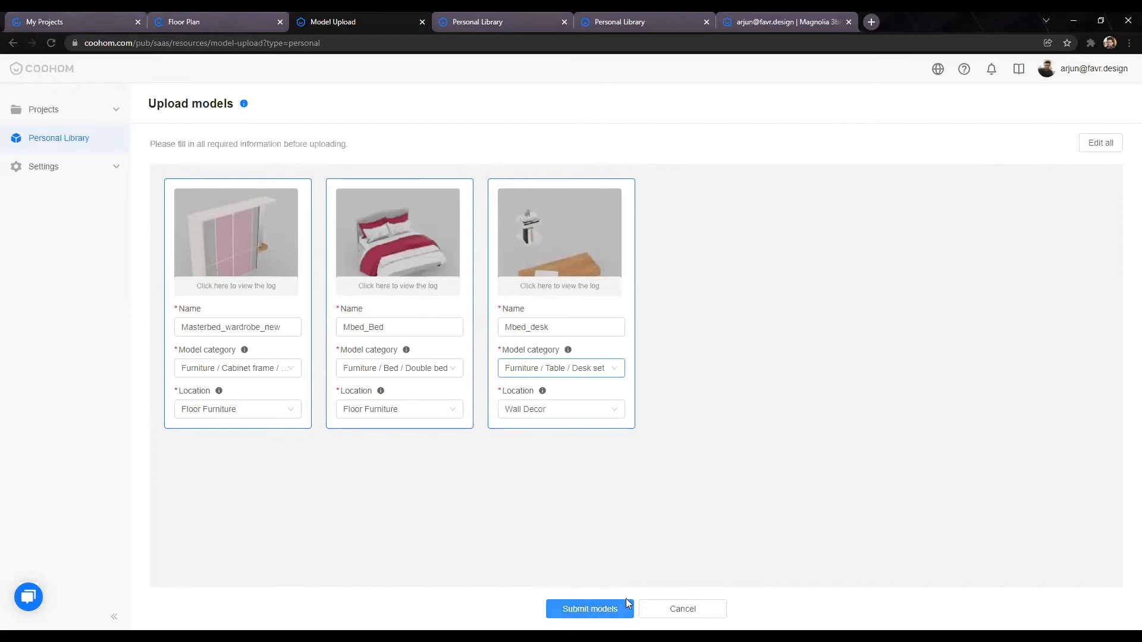
Step: Submit the three models and show the newly uploaded ones in the Personal Library
click(605, 613)
click(591, 610)
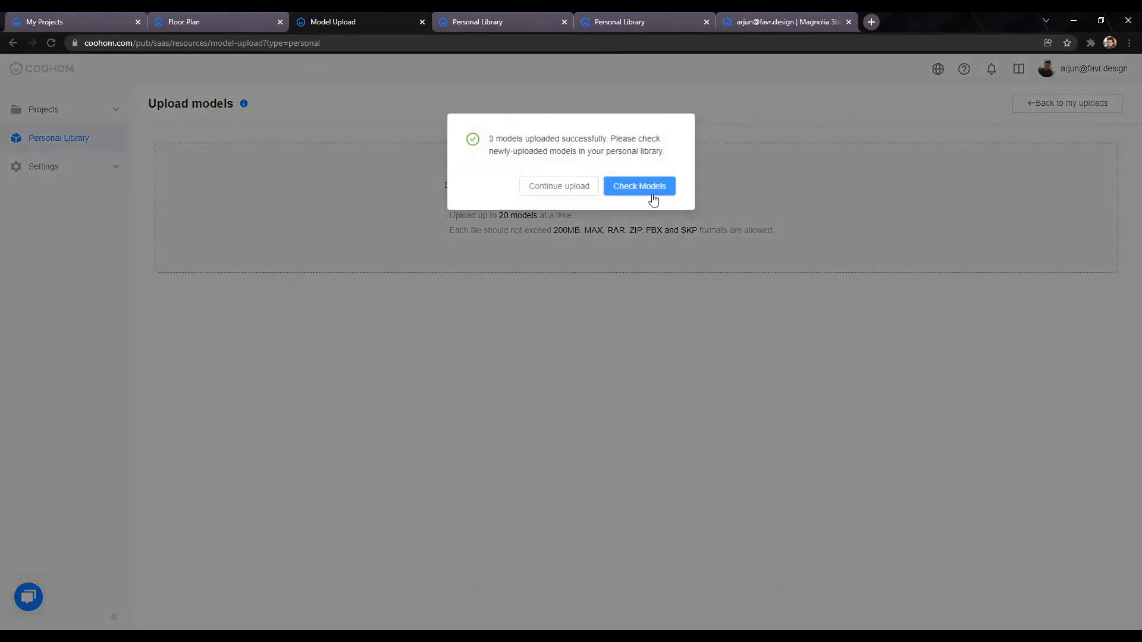
click(652, 193)
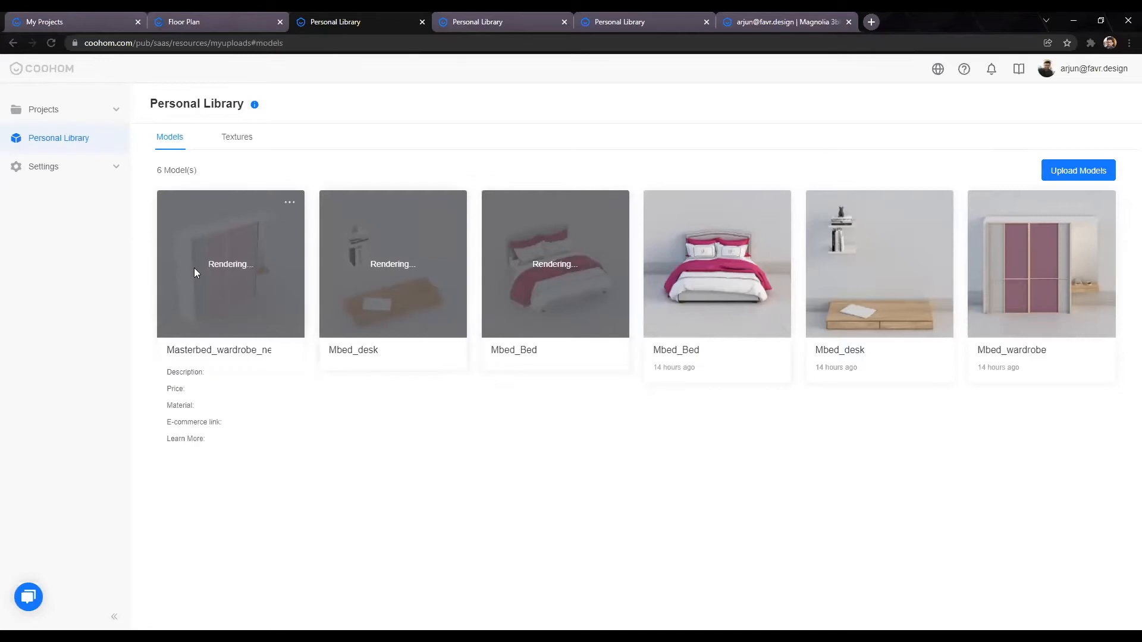
Step: Return to the Floor Plan project and show the uploaded items in My Account
click(192, 21)
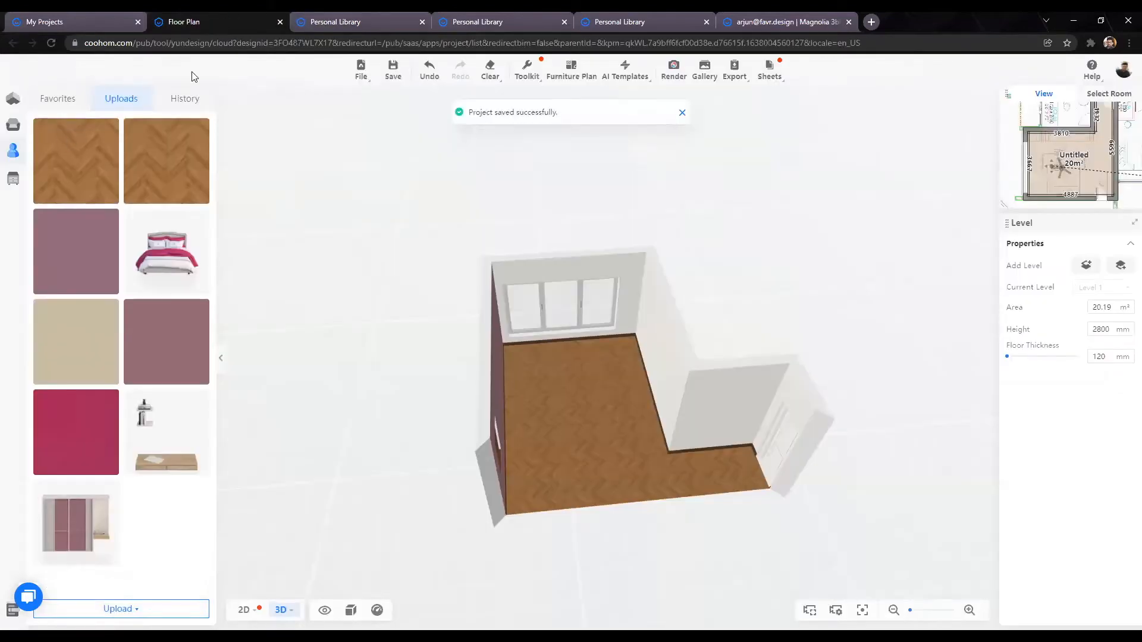
click(14, 125)
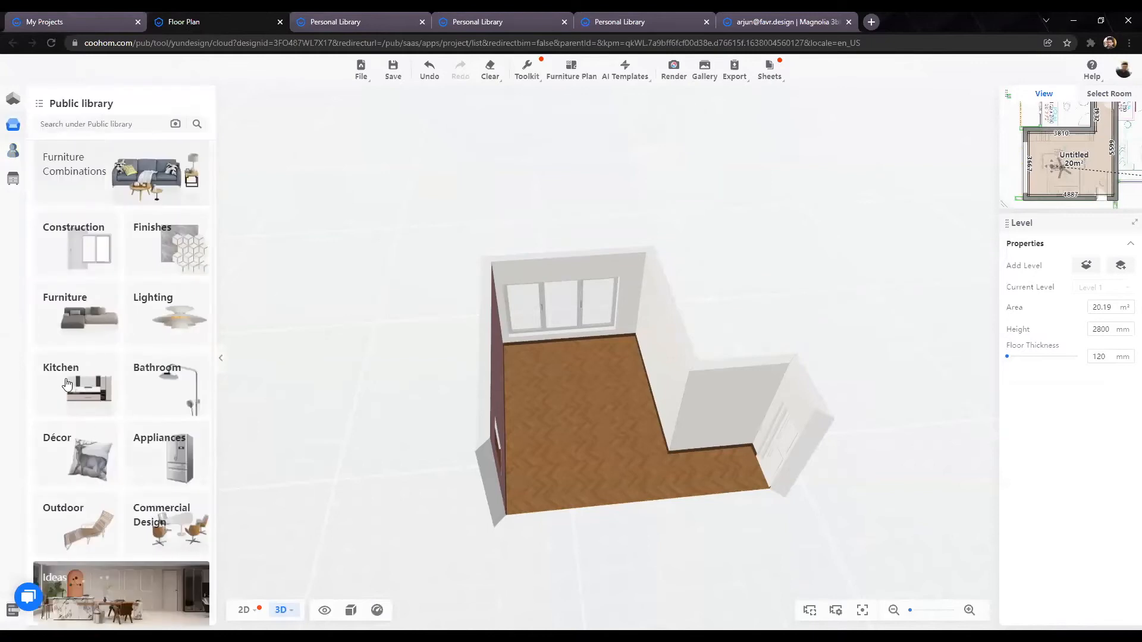
click(10, 154)
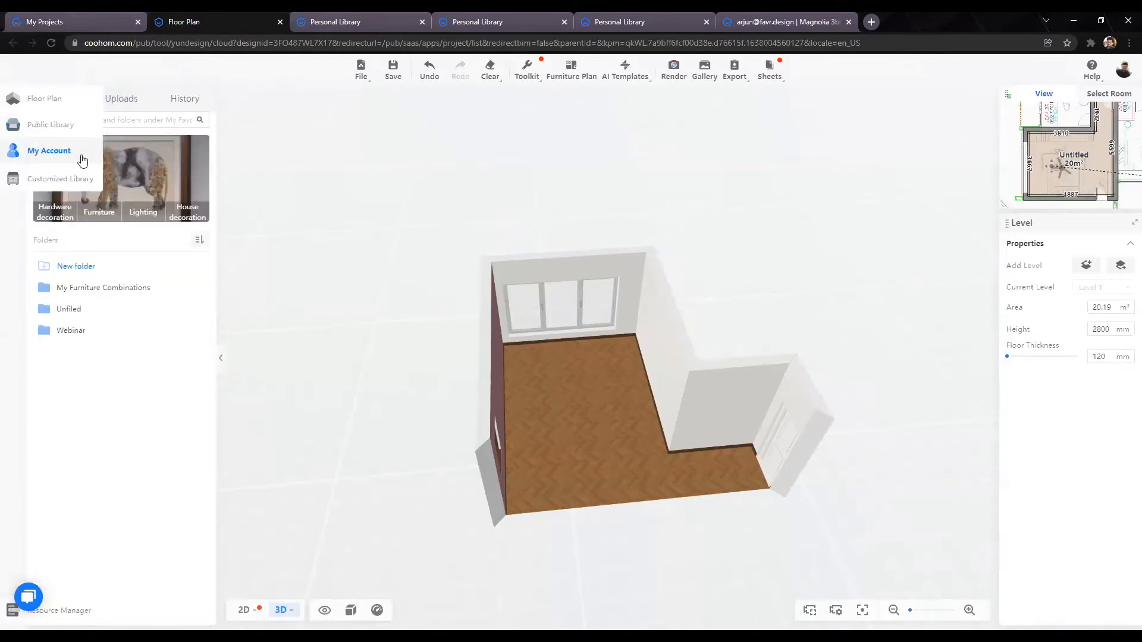
click(117, 102)
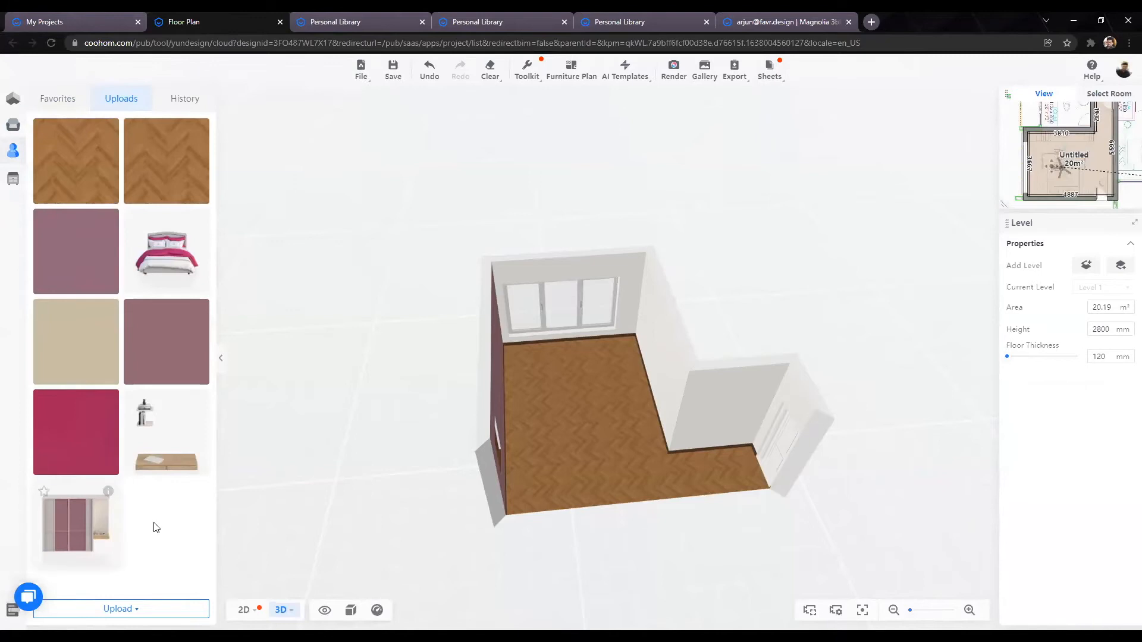
Step: Place the uploaded Mbed_Bed model in the bedroom with its headboard against the maroon wall
scroll(646, 477, up, 3)
drag(533, 497, 796, 316)
drag(593, 418, 589, 494)
right_drag(589, 494, 637, 538)
scroll(619, 488, up, 3)
click(177, 250)
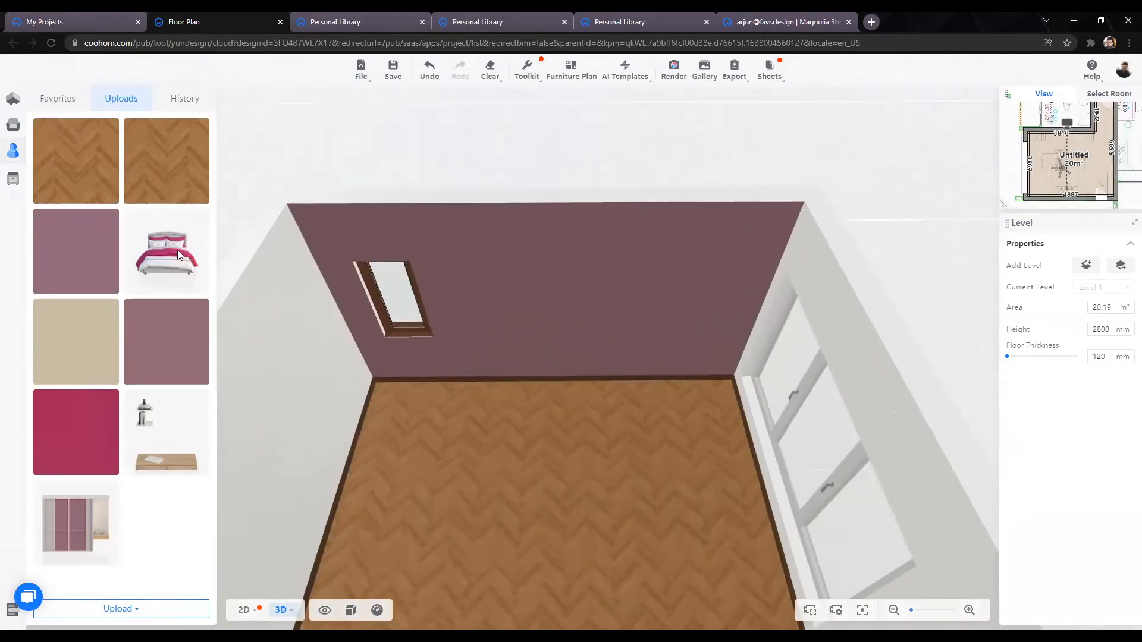
click(572, 433)
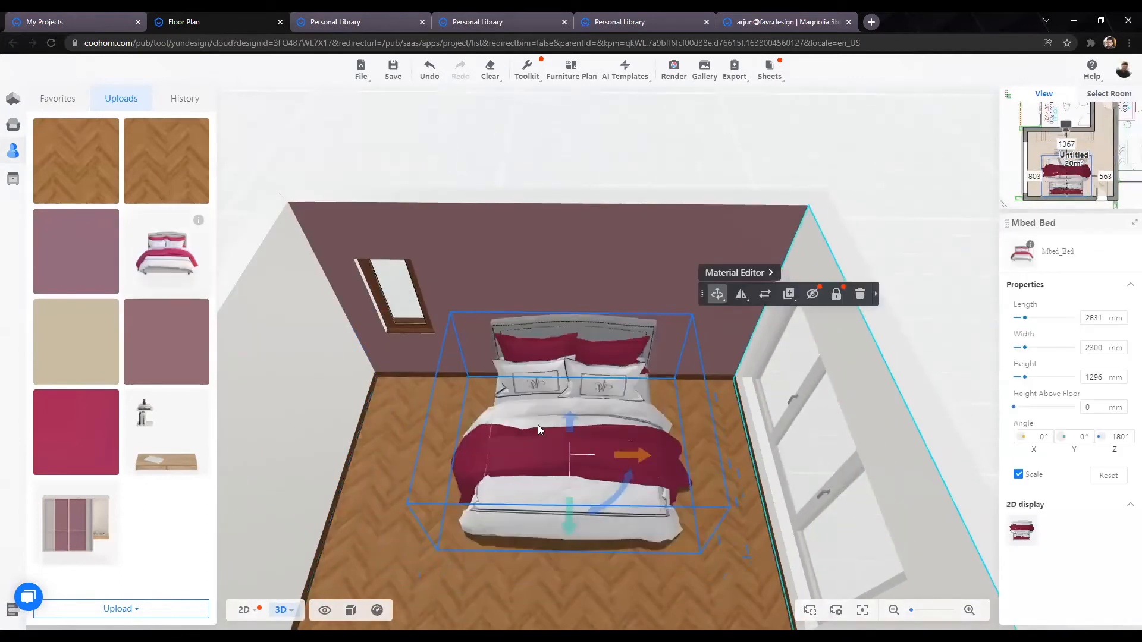
key(Escape)
Step: Place the Mbed_wardrobe model along the wall opposite the bed and rotate it so its doors face the bed
scroll(566, 615, down, 5)
drag(741, 556, 798, 536)
scroll(529, 526, up, 5)
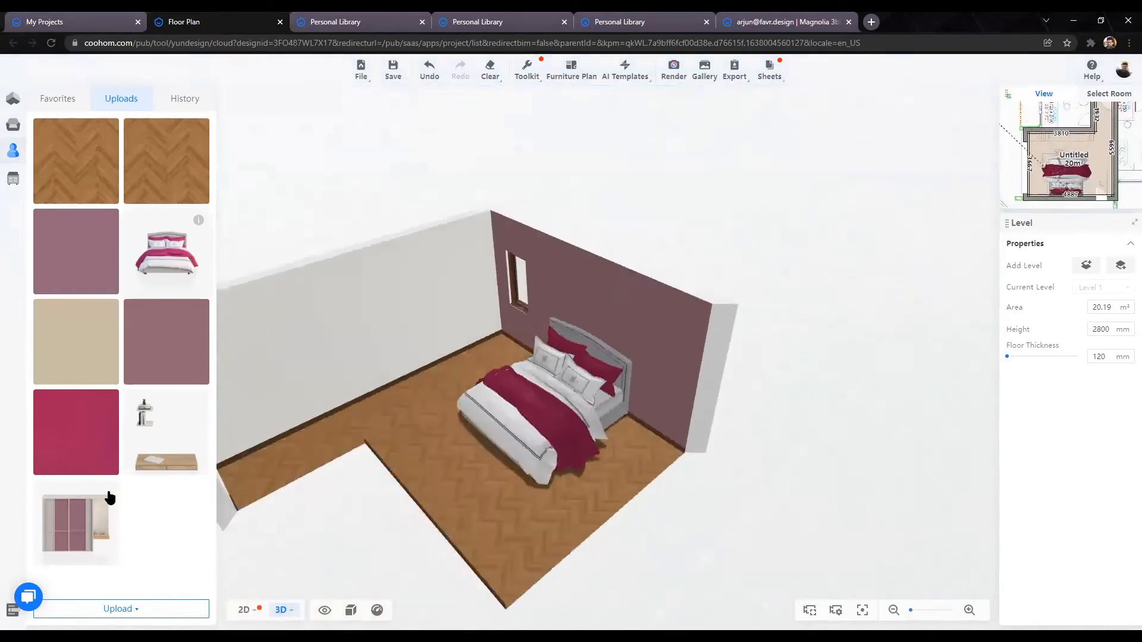
scroll(591, 256, up, 4)
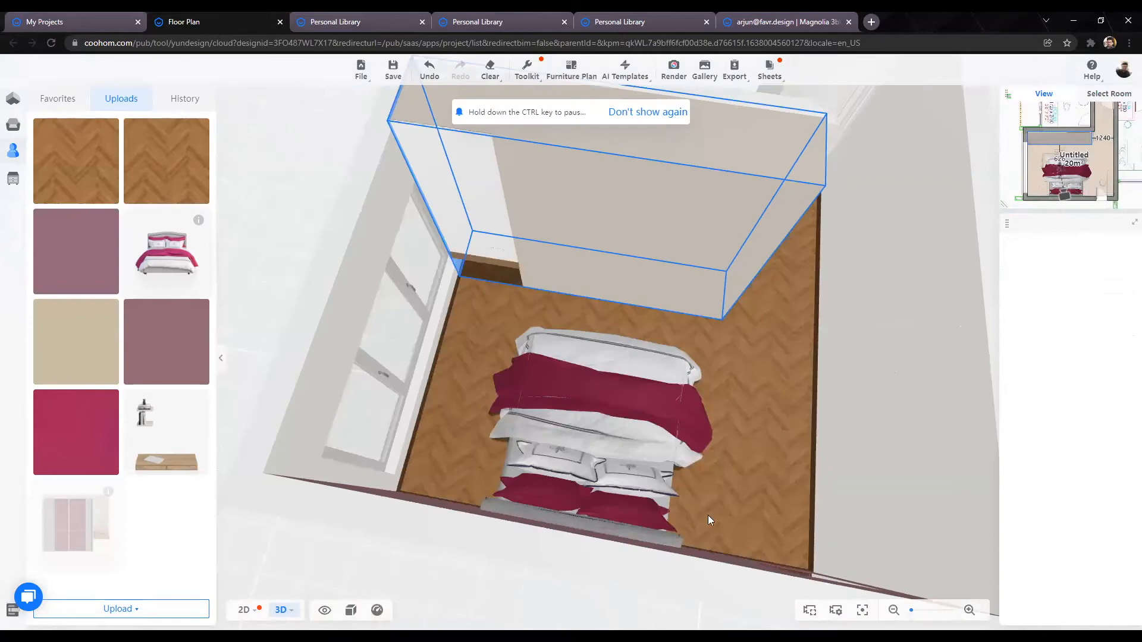
click(708, 521)
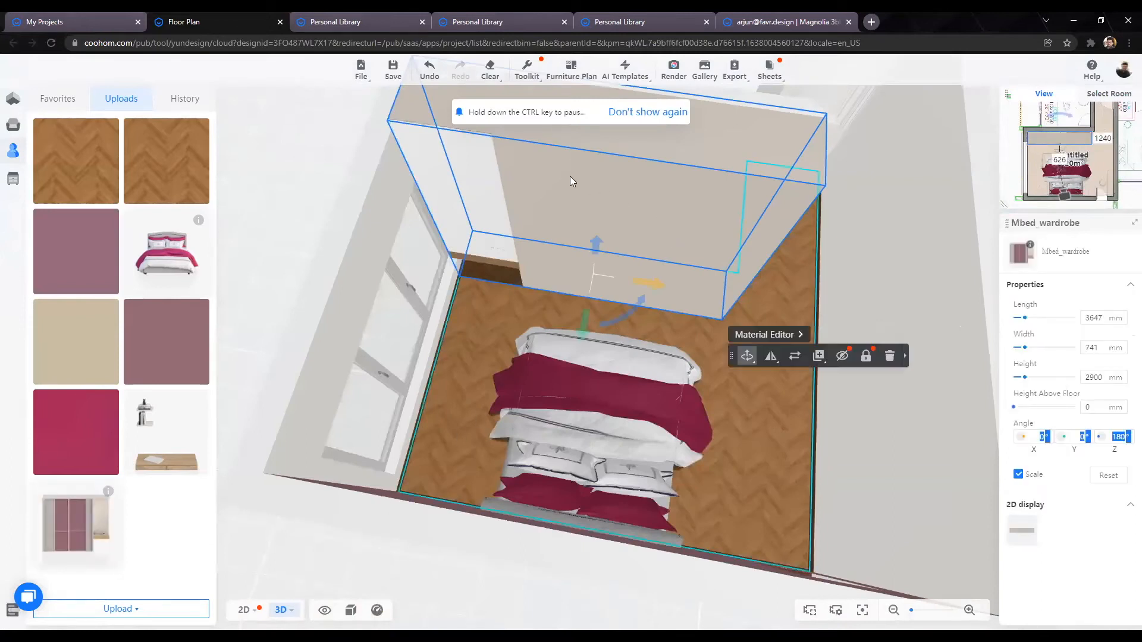
drag(570, 178, 547, 177)
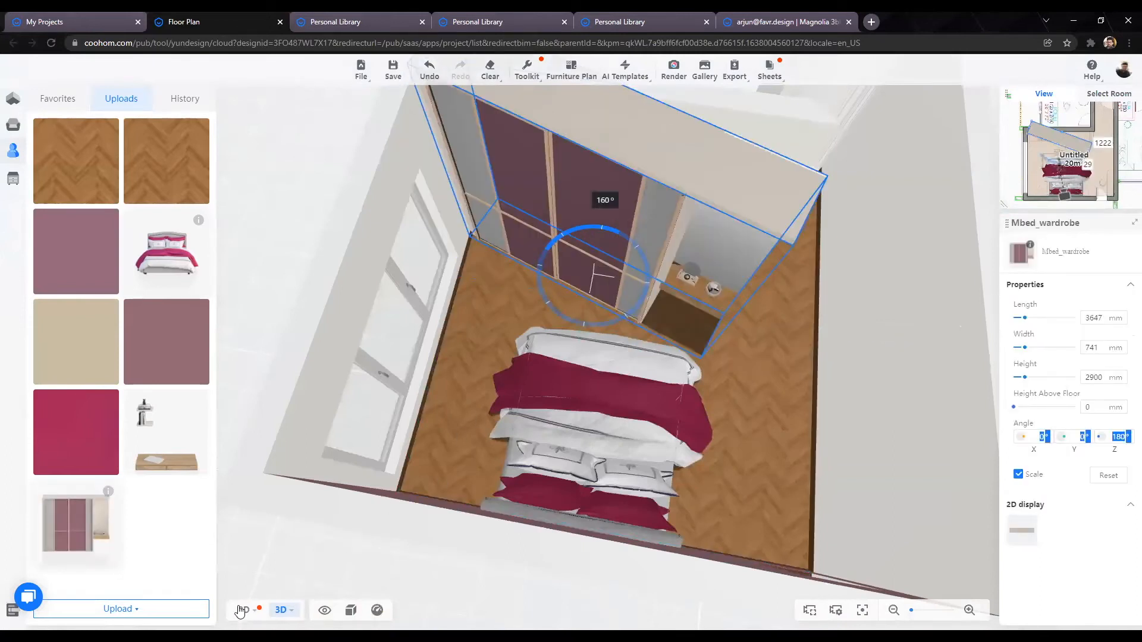
click(330, 576)
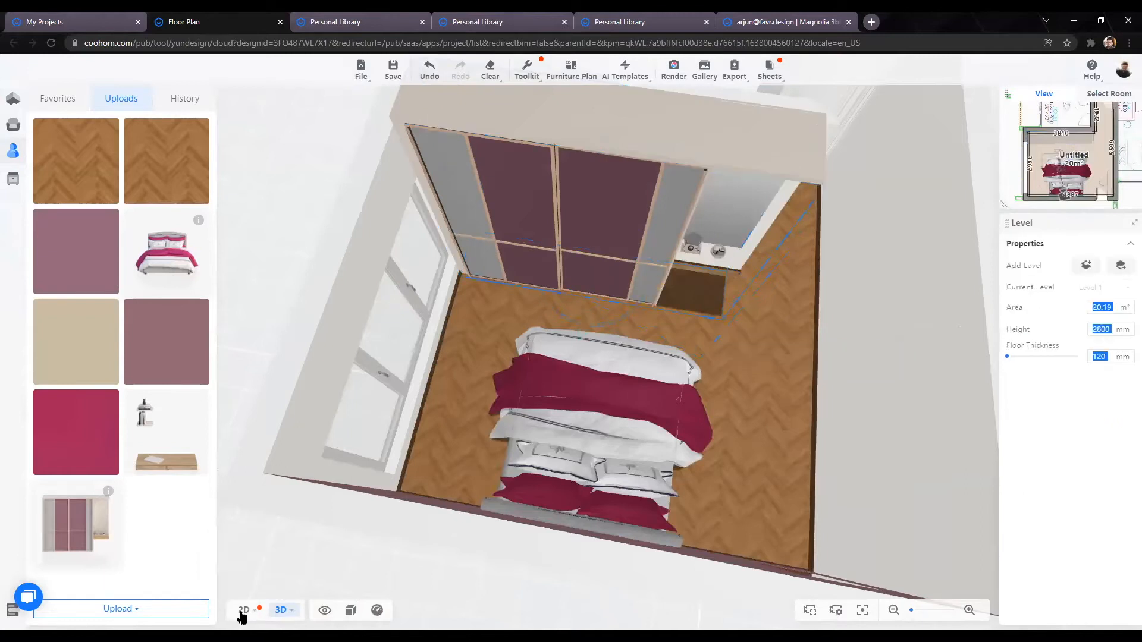
Step: In the 2D floor view, set the wardrobe's distance from the window-side wall to 0
mouse_move(243, 618)
key(1)
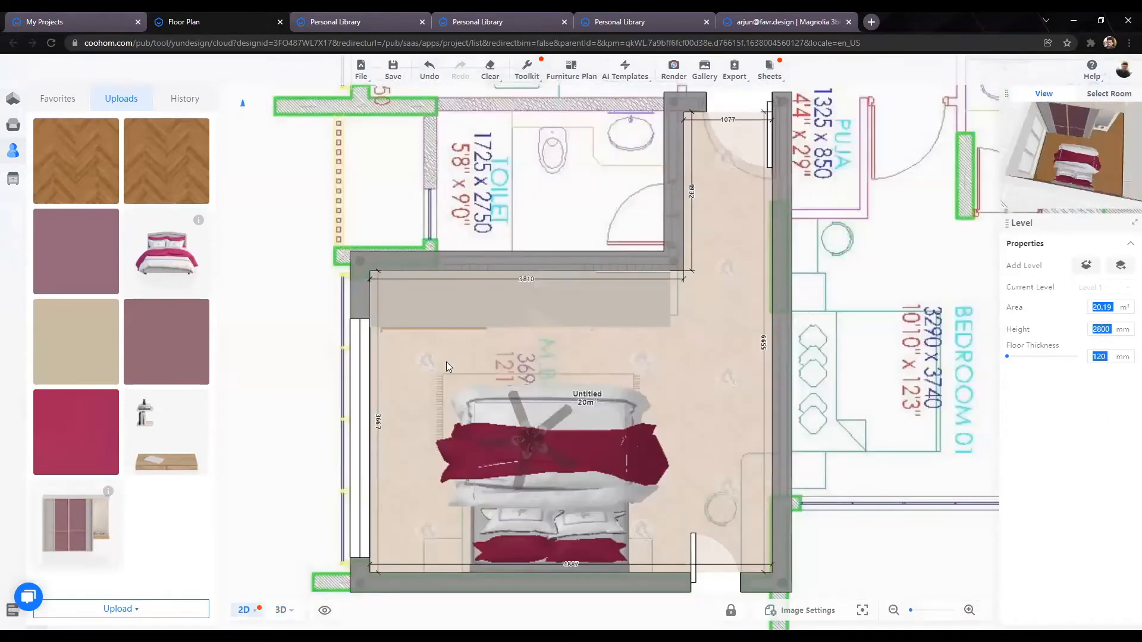
scroll(446, 361, up, 2)
drag(403, 298, 392, 325)
click(343, 316)
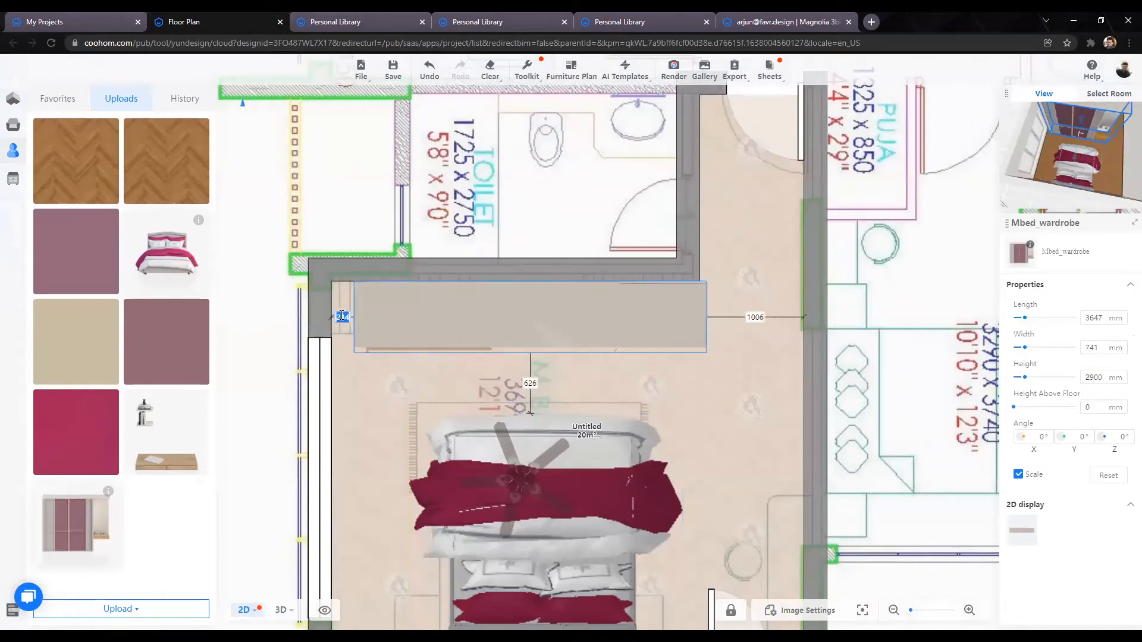
text(0)
key(Return)
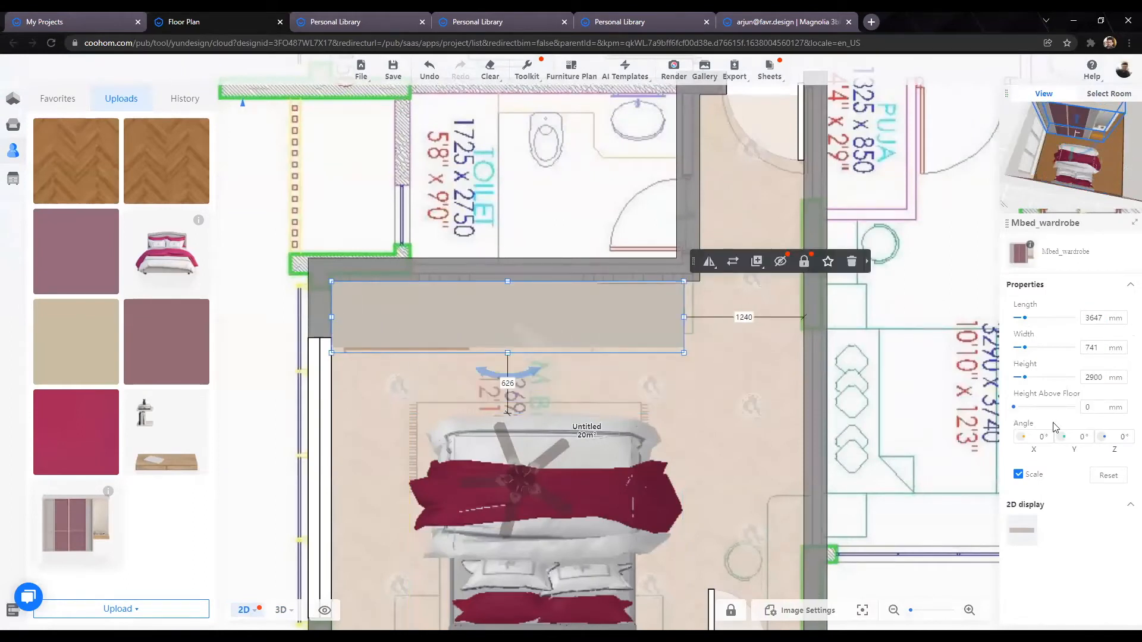
Step: Turn off proportional scaling, set the wardrobe's width to 600 mm and close the gap to the wall behind it
click(1018, 474)
key(Tab)
text(600)
key(Return)
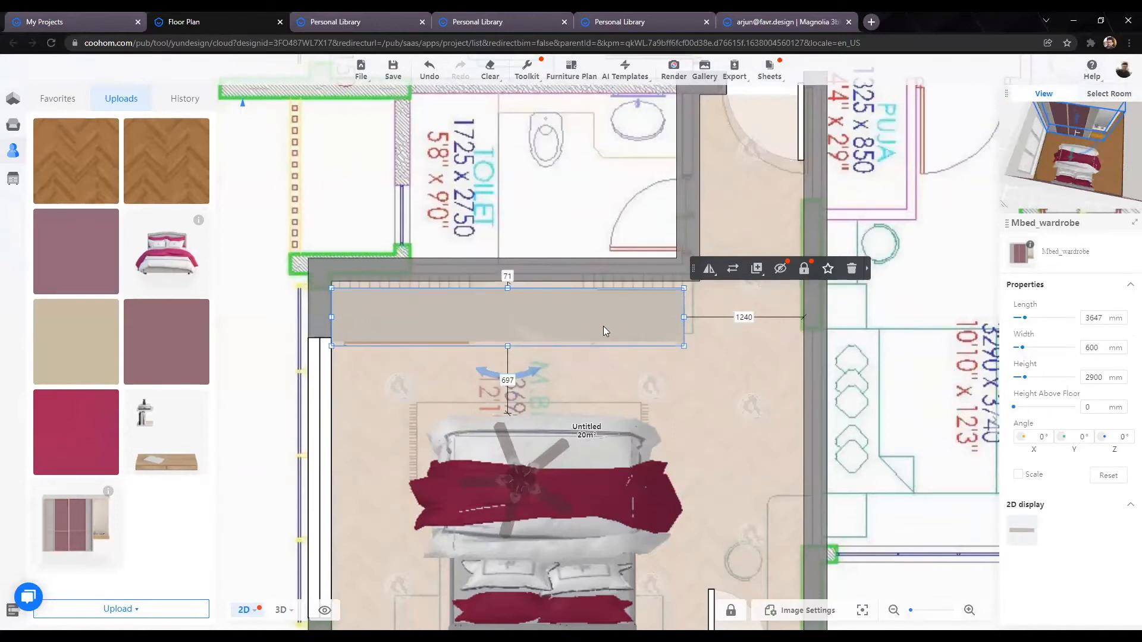
click(505, 276)
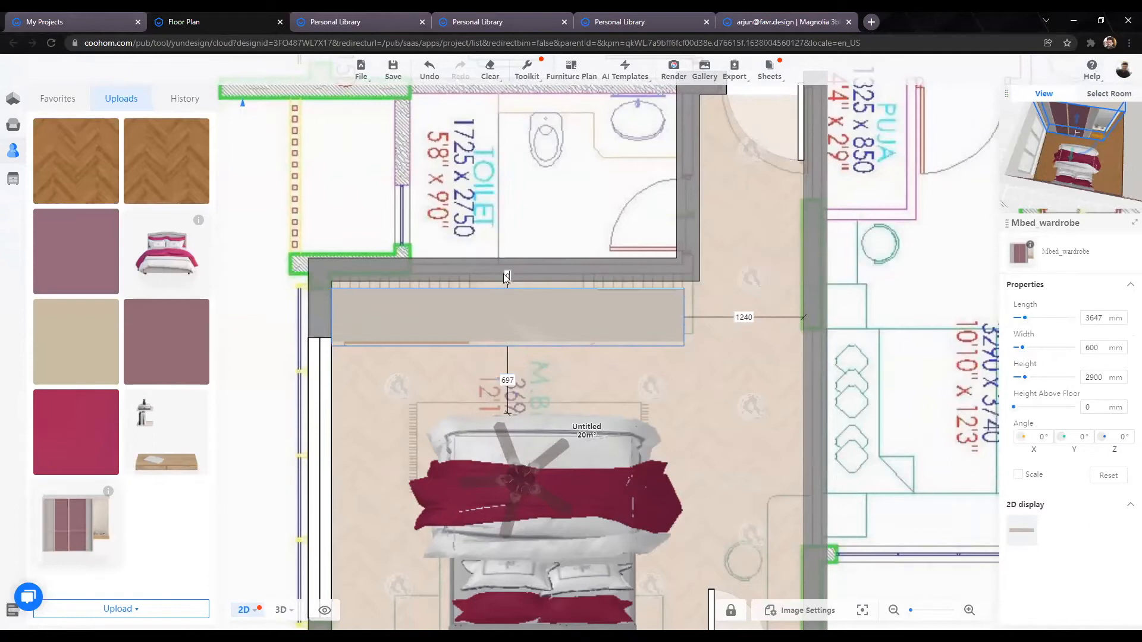
key(Return)
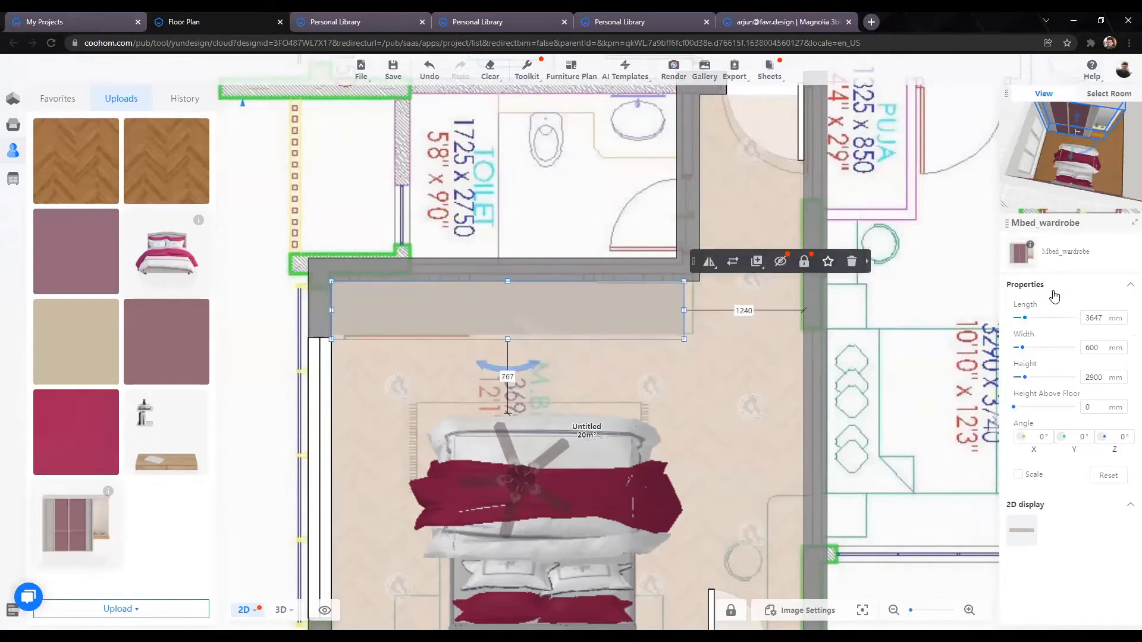
Step: Examine the wardrobe's fit against the walls and the bed in the 3D view
click(1099, 317)
scroll(692, 463, down, 1)
click(281, 612)
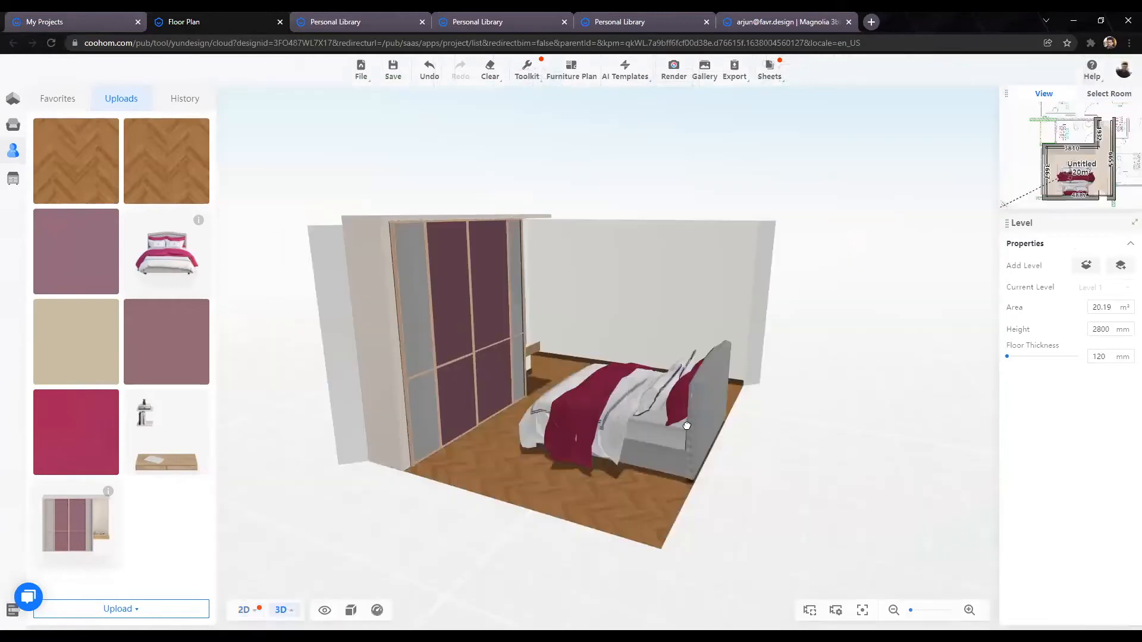
drag(687, 426, 498, 445)
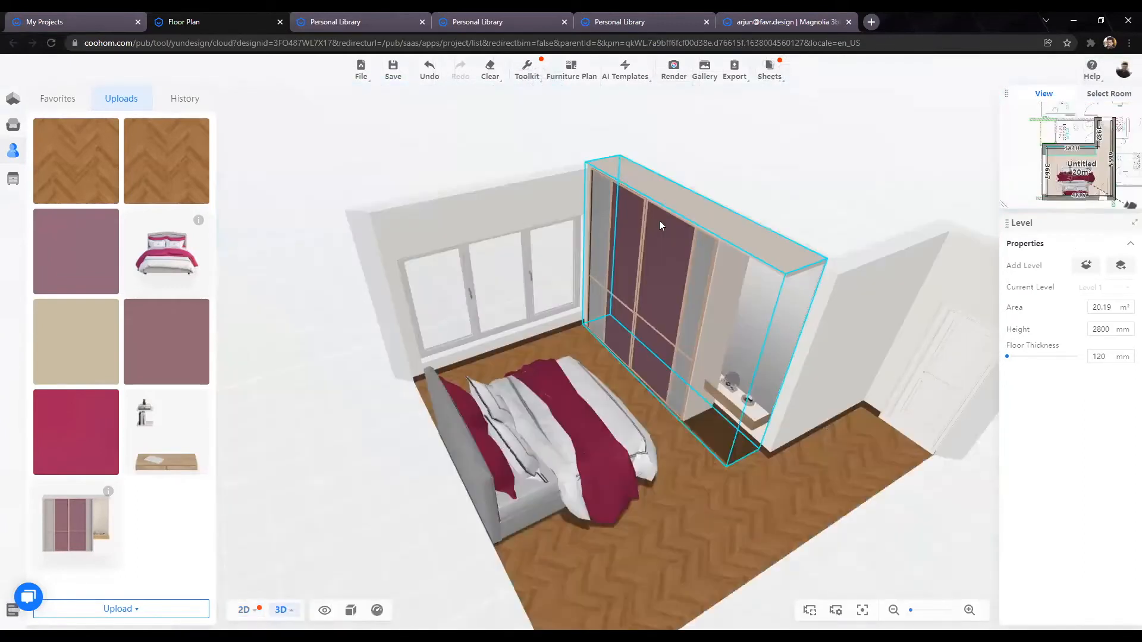
click(783, 315)
click(352, 407)
scroll(352, 407, down, 5)
drag(447, 374, 654, 322)
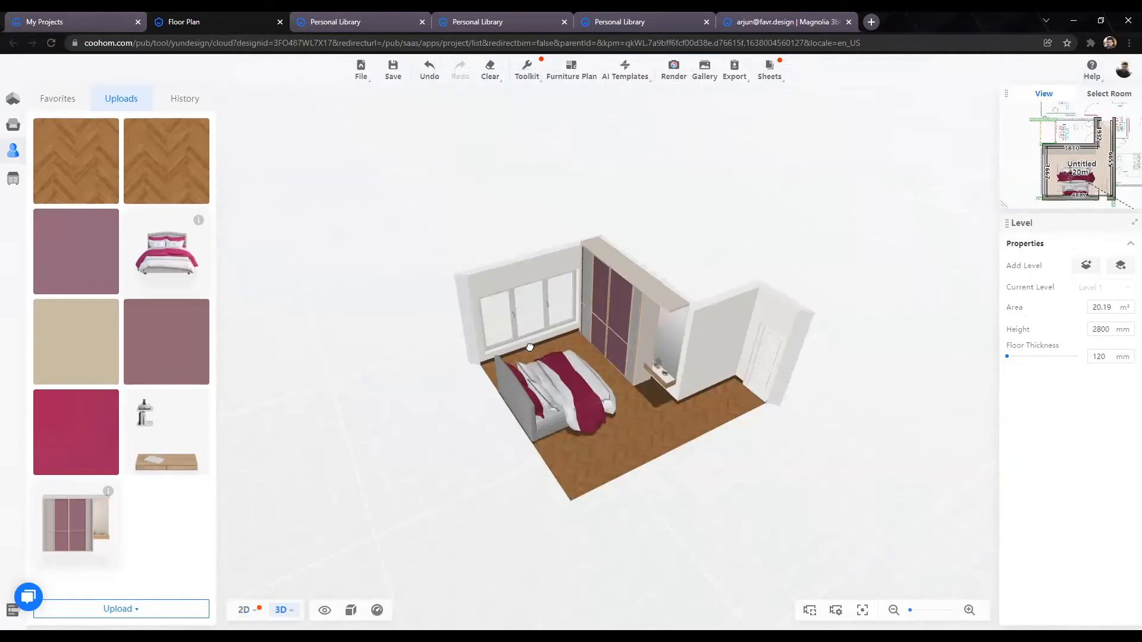
drag(522, 351, 619, 289)
Step: Set the wardrobe's height to 2700 mm
click(592, 304)
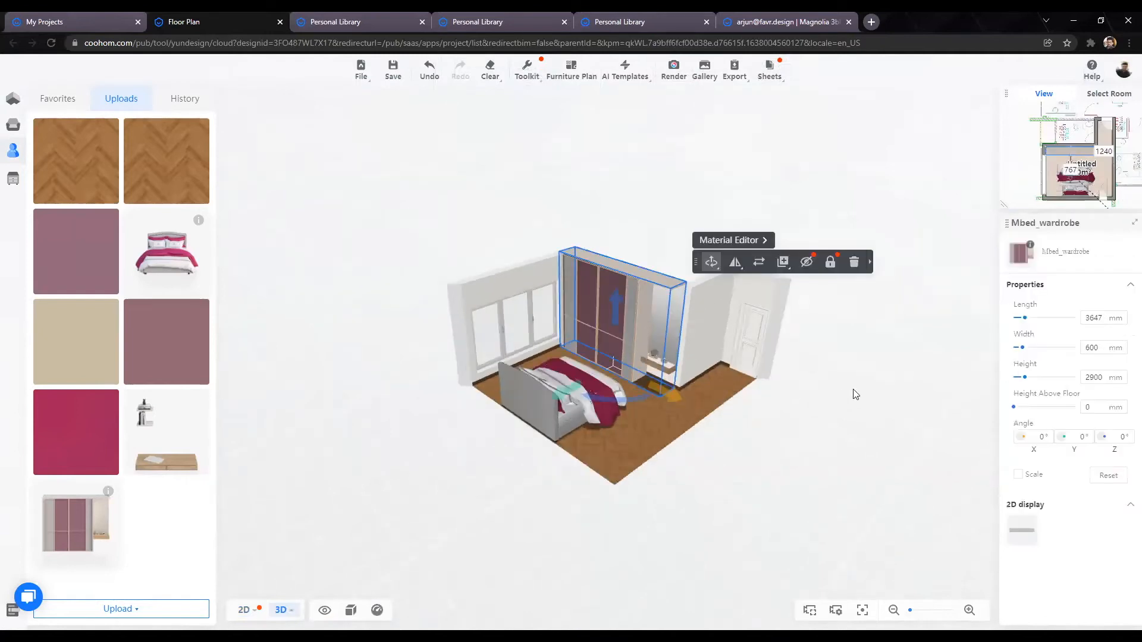
click(1124, 378)
text(2700)
key(Return)
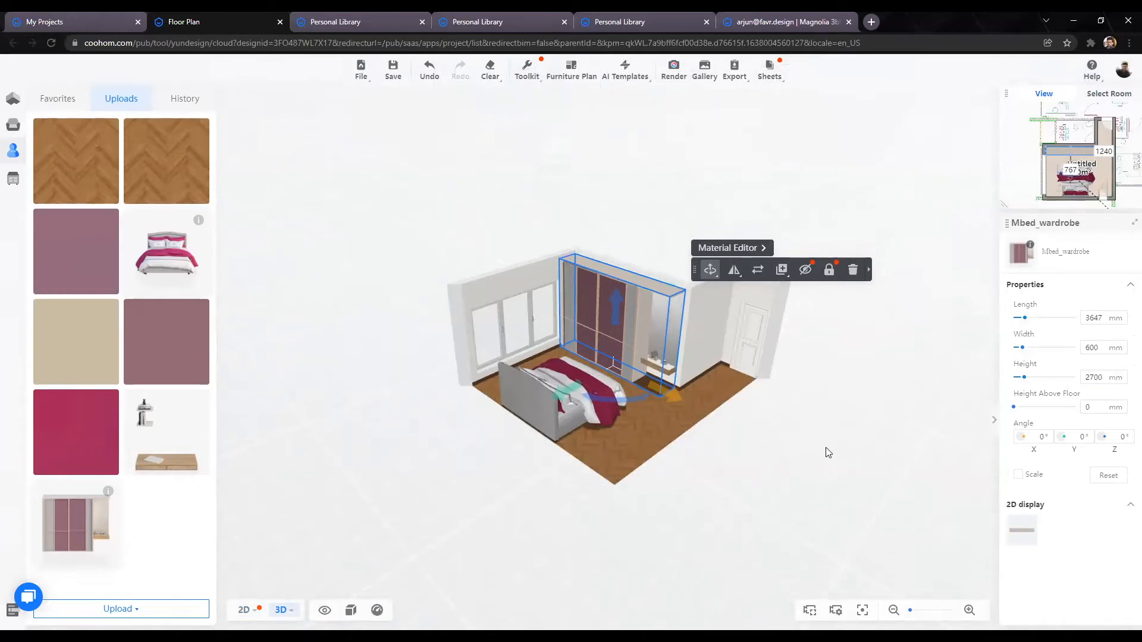
Step: Examine the furnished bedroom from several angles, including the wardrobe below the ceiling and the bed wall
drag(755, 539, 826, 513)
drag(927, 498, 656, 601)
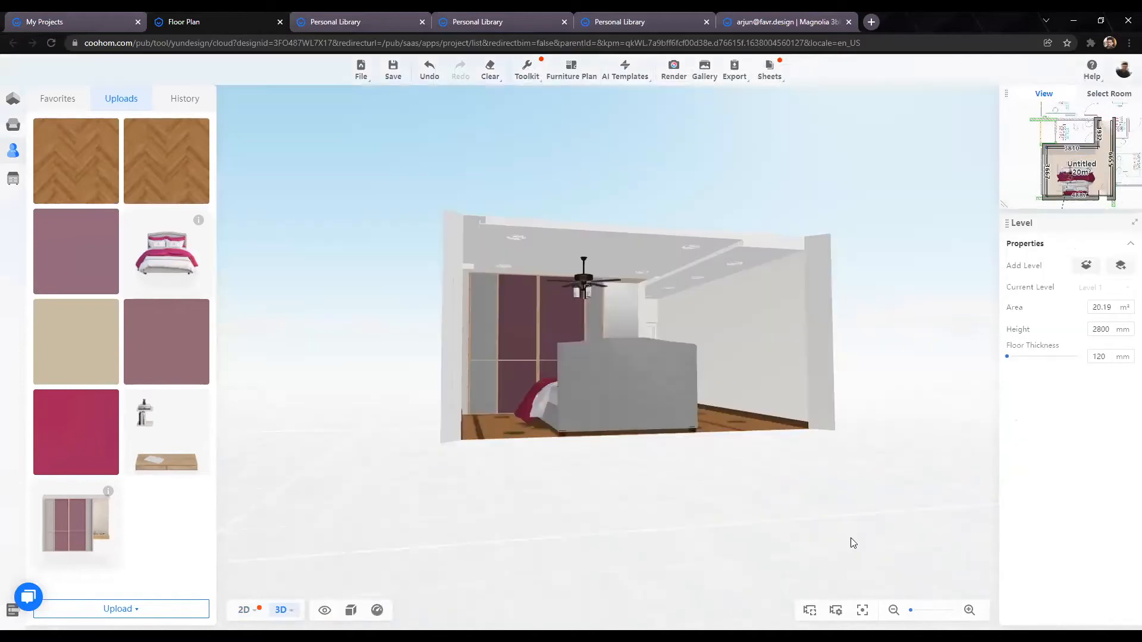
scroll(662, 546, up, 3)
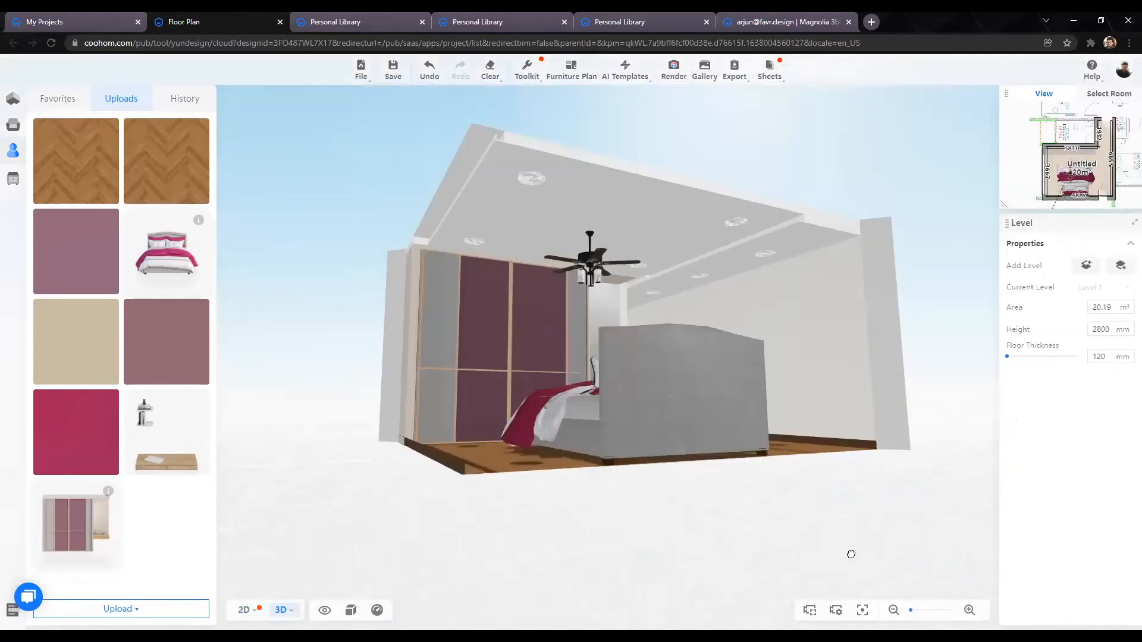
drag(851, 555, 804, 555)
drag(632, 556, 546, 559)
drag(362, 562, 568, 561)
drag(700, 576, 587, 496)
mouse_move(523, 514)
mouse_down()
mouse_move(538, 532)
mouse_move(535, 515)
mouse_up()
scroll(413, 453, up, 5)
drag(413, 453, 614, 431)
drag(674, 408, 499, 456)
scroll(498, 456, up, 3)
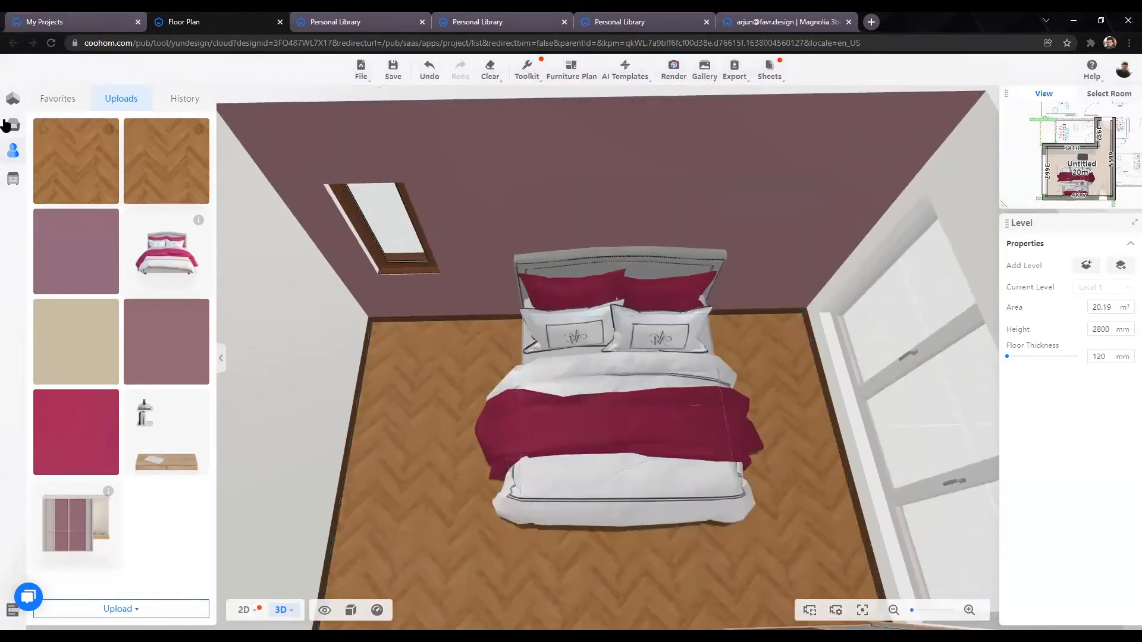
Step: Browse the Public Library's furniture to the Side Tables category under Tables
click(8, 125)
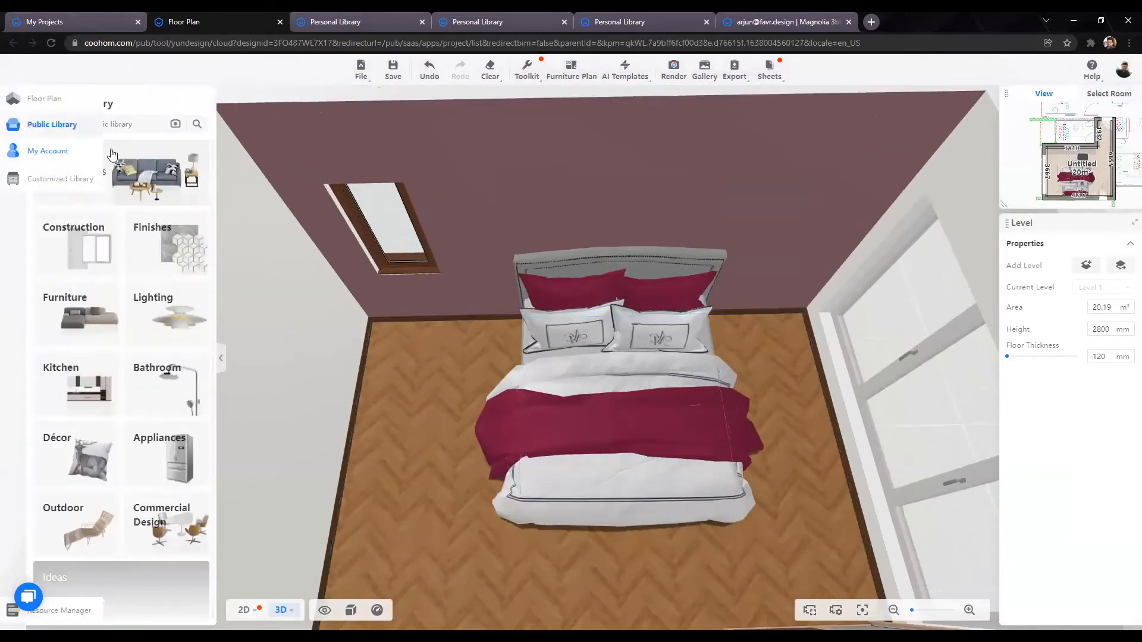
click(112, 296)
click(203, 185)
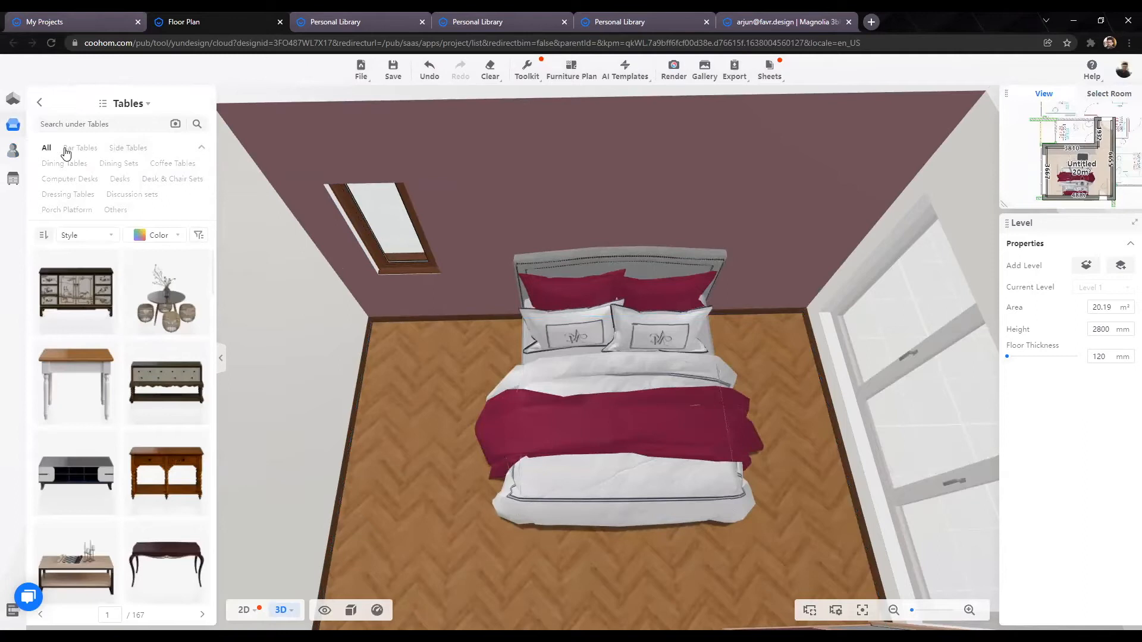
click(38, 103)
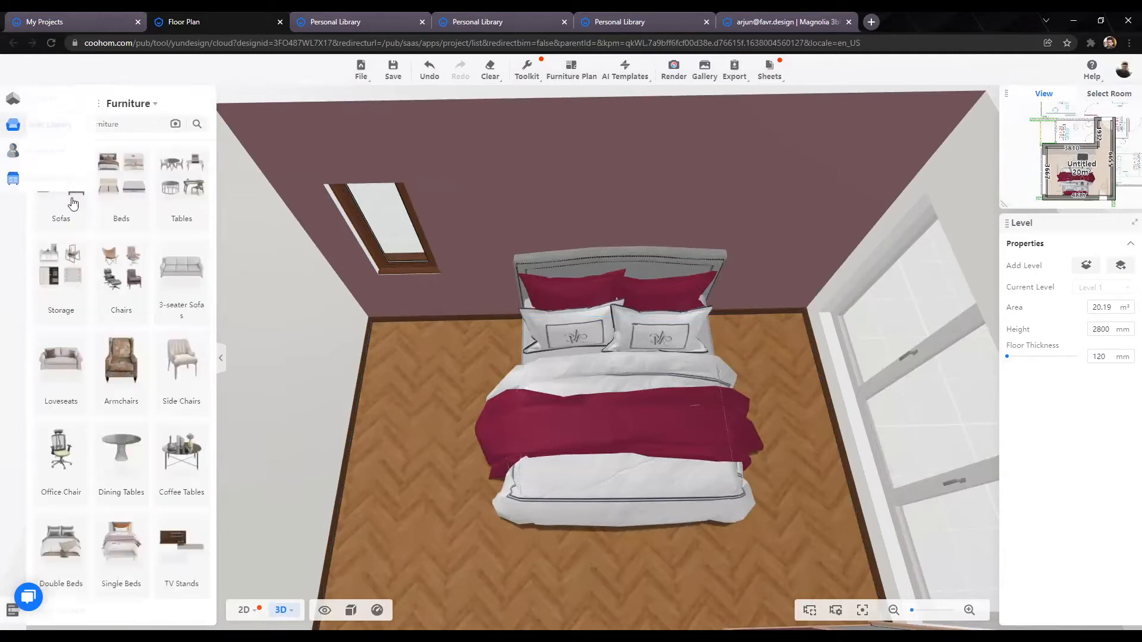
click(13, 132)
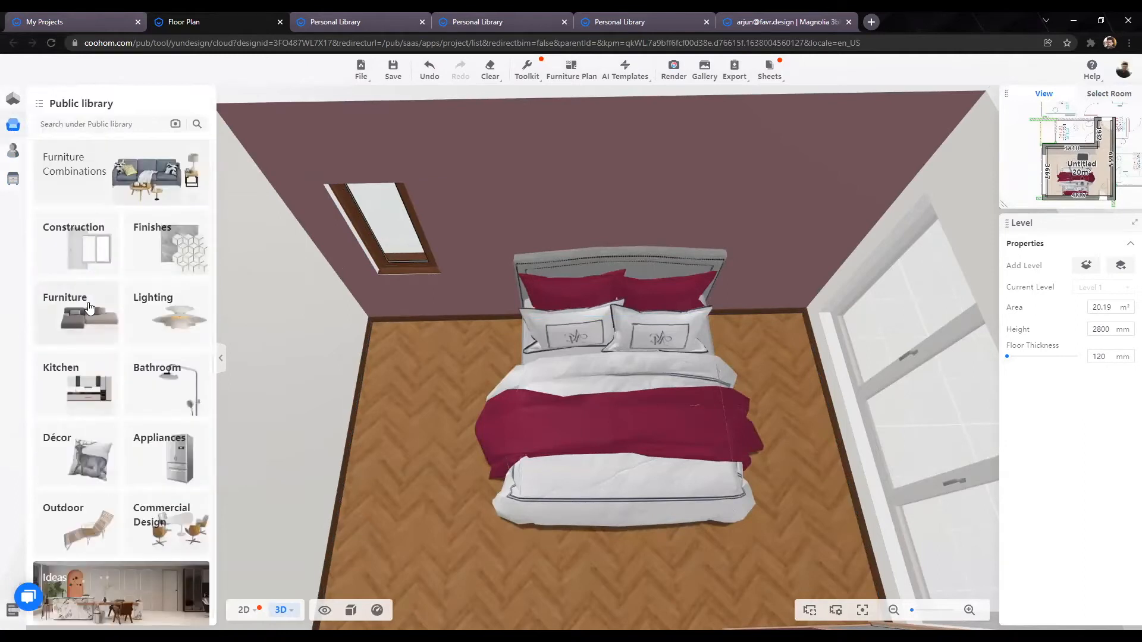
click(89, 308)
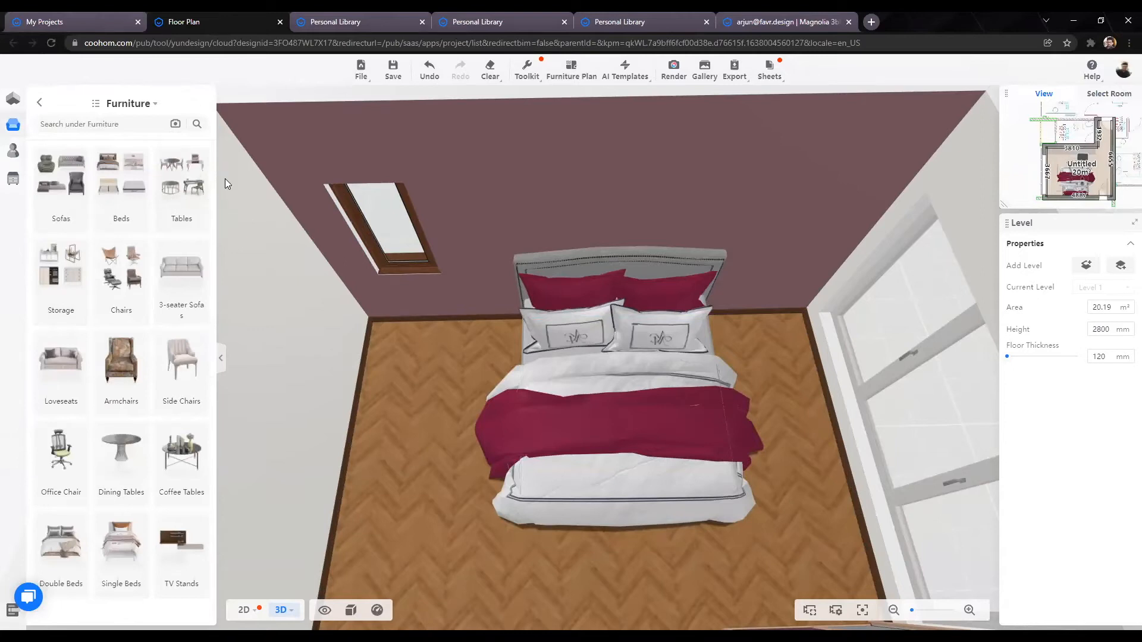
click(188, 178)
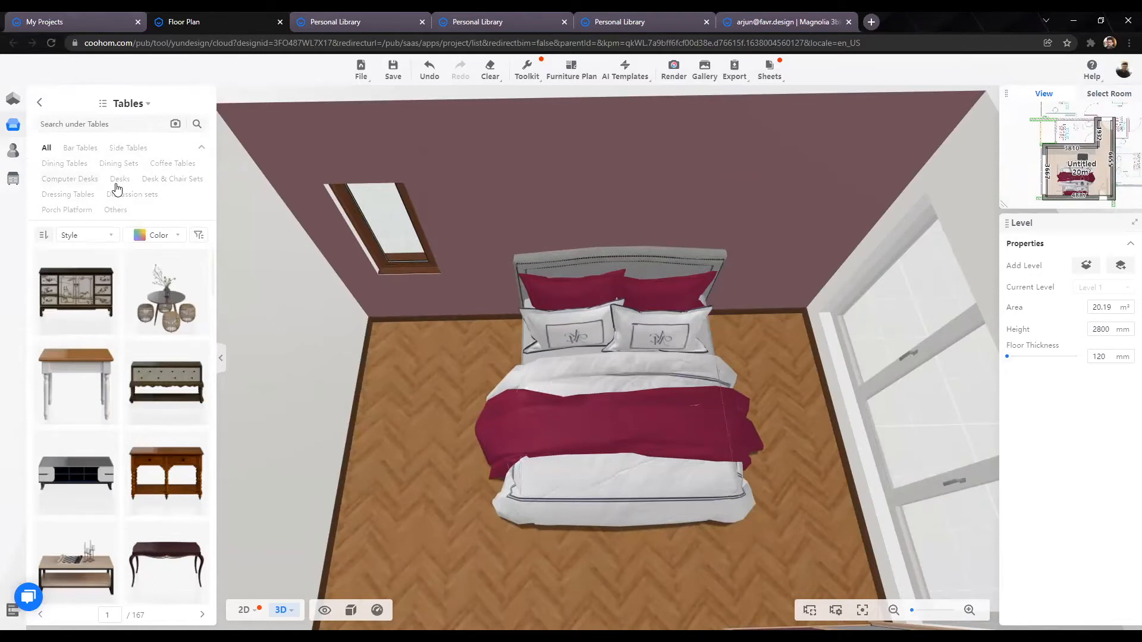
click(128, 148)
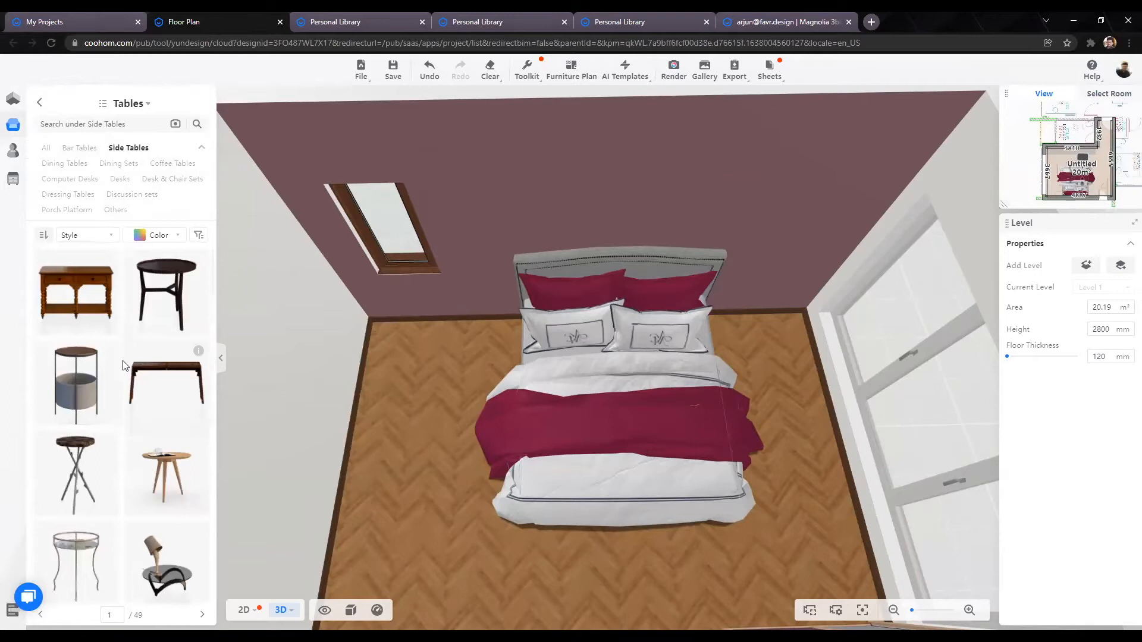
Step: Find the bedside cupboard02 model and place one on each side of the bed's headboard
scroll(125, 357, down, 3)
scroll(136, 364, down, 10)
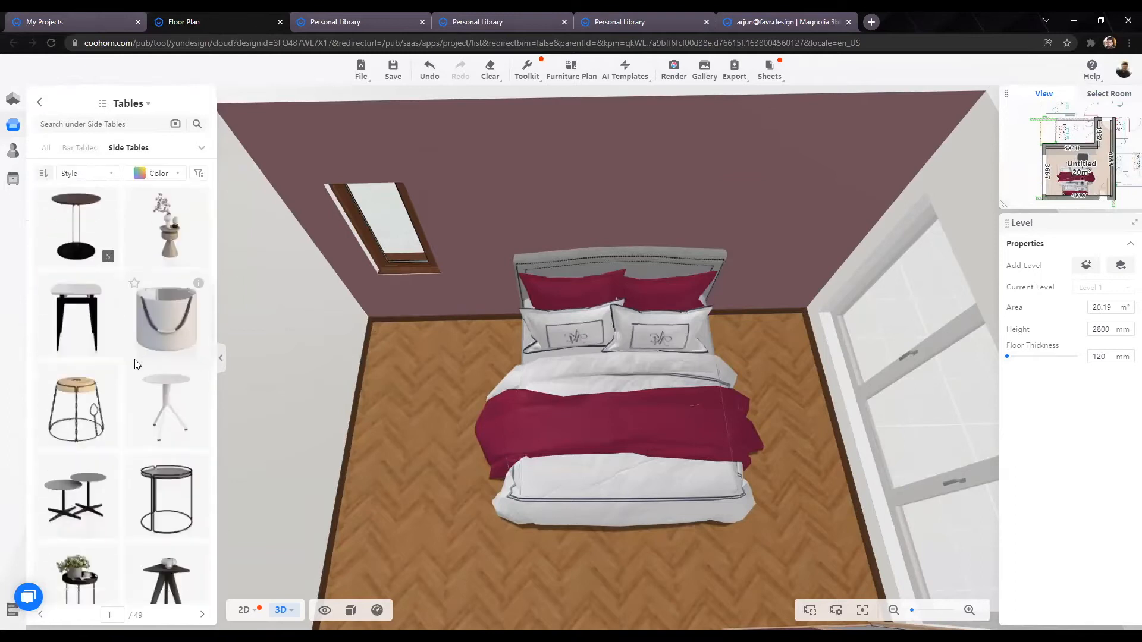
scroll(139, 443, down, 4)
mouse_move(110, 369)
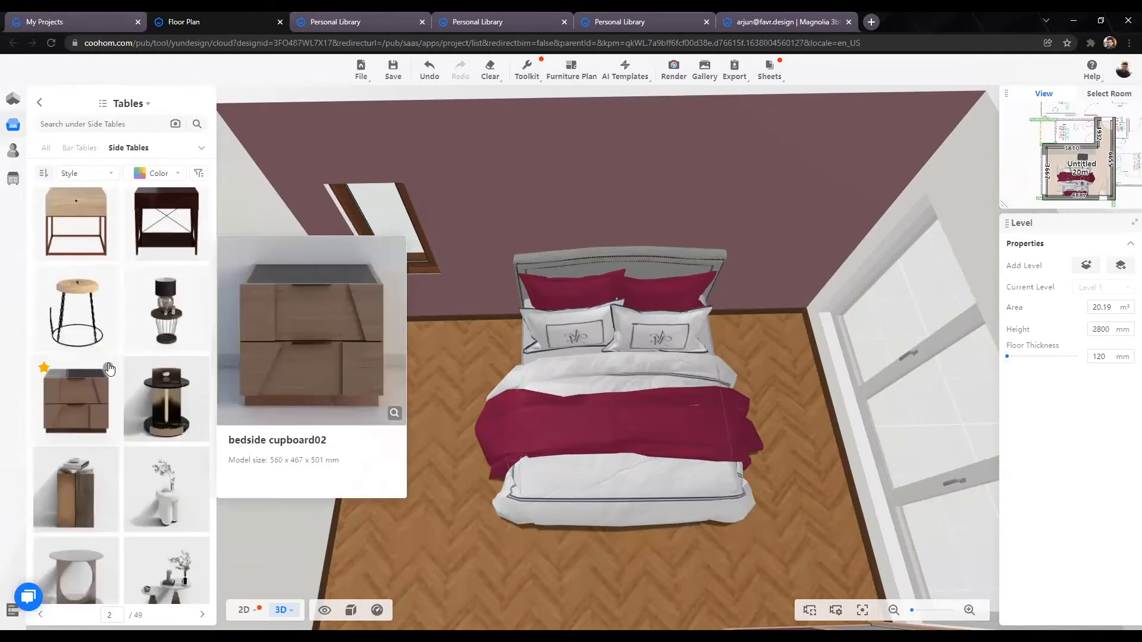
drag(91, 403, 497, 331)
drag(87, 415, 735, 329)
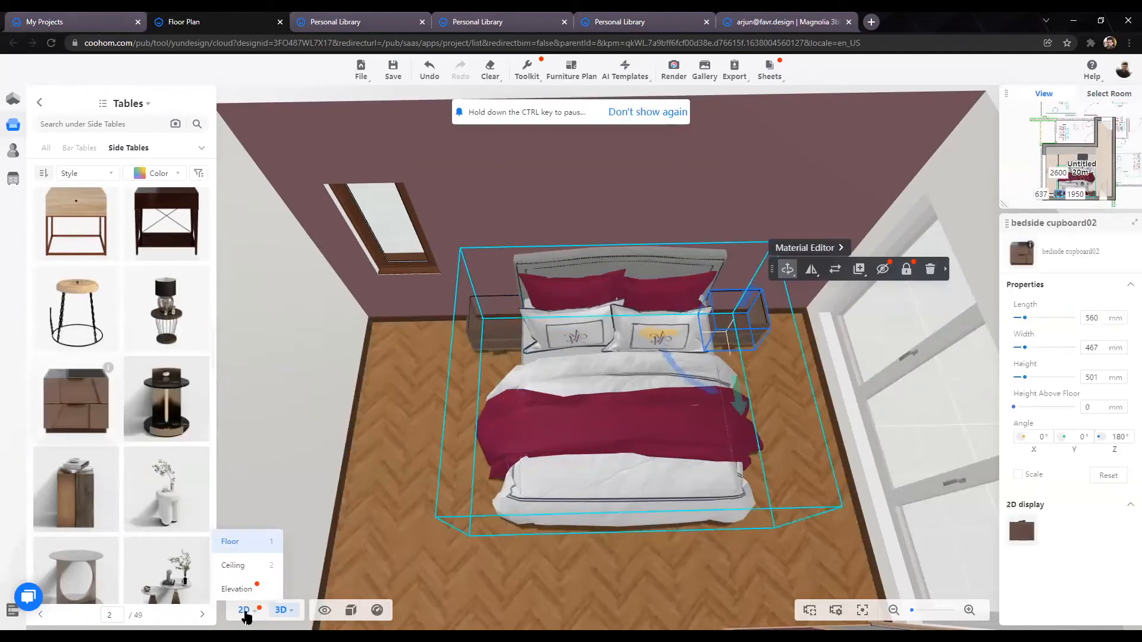
Step: In the 2D floor plan, shift the bed slightly along its headboard wall toward the room's large window
click(245, 612)
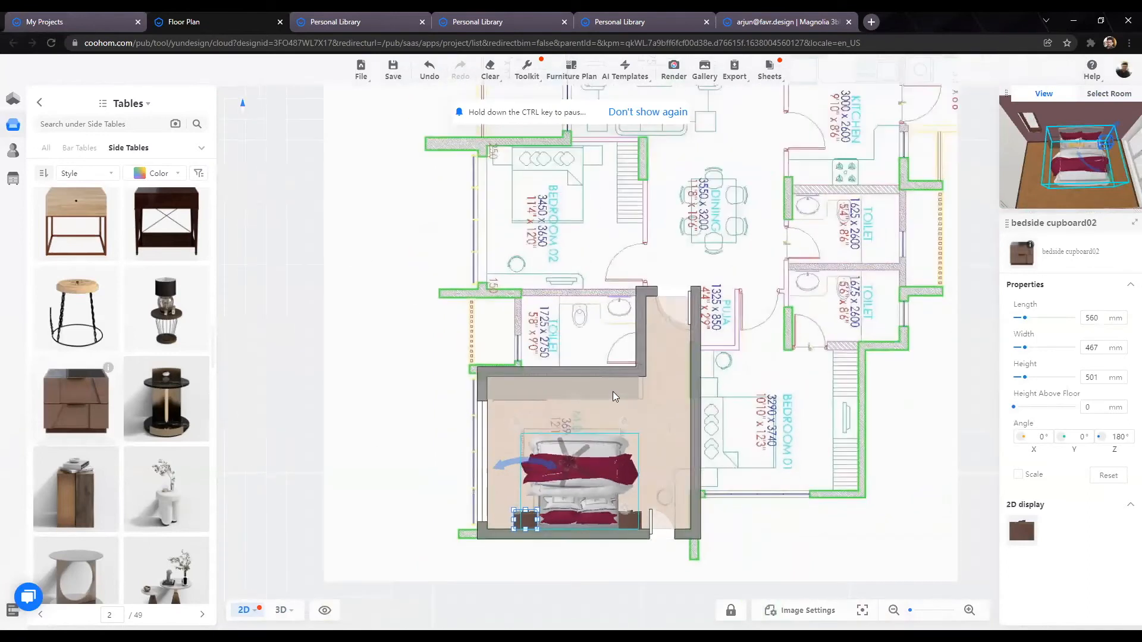
drag(630, 585, 610, 392)
scroll(609, 393, up, 5)
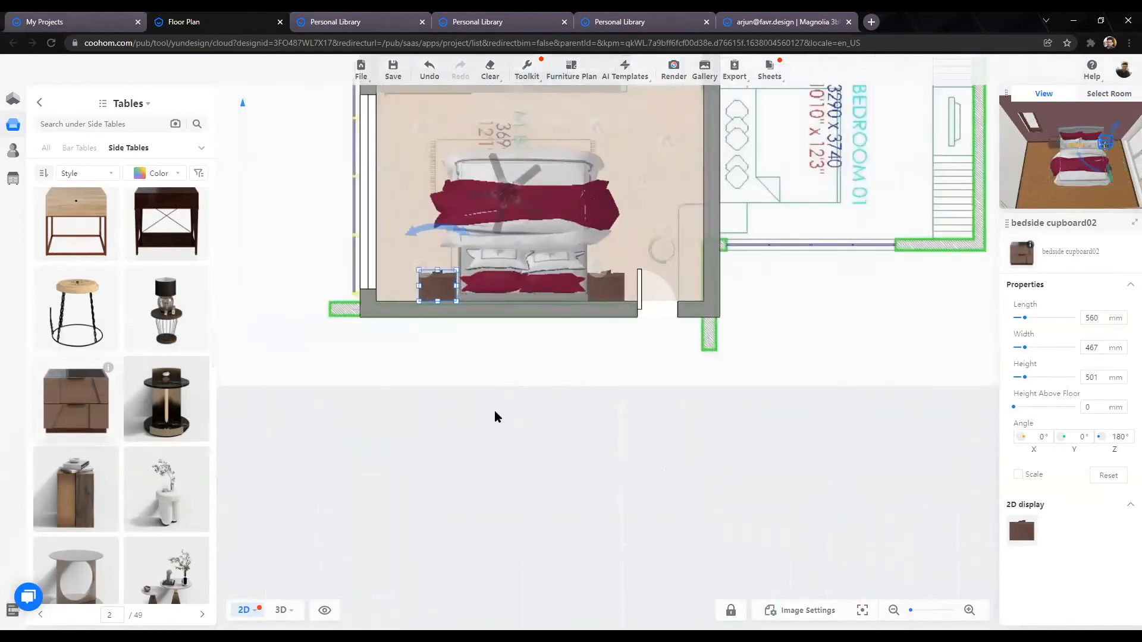
drag(657, 492, 716, 571)
scroll(717, 572, up, 2)
drag(238, 325, 452, 544)
scroll(548, 543, up, 2)
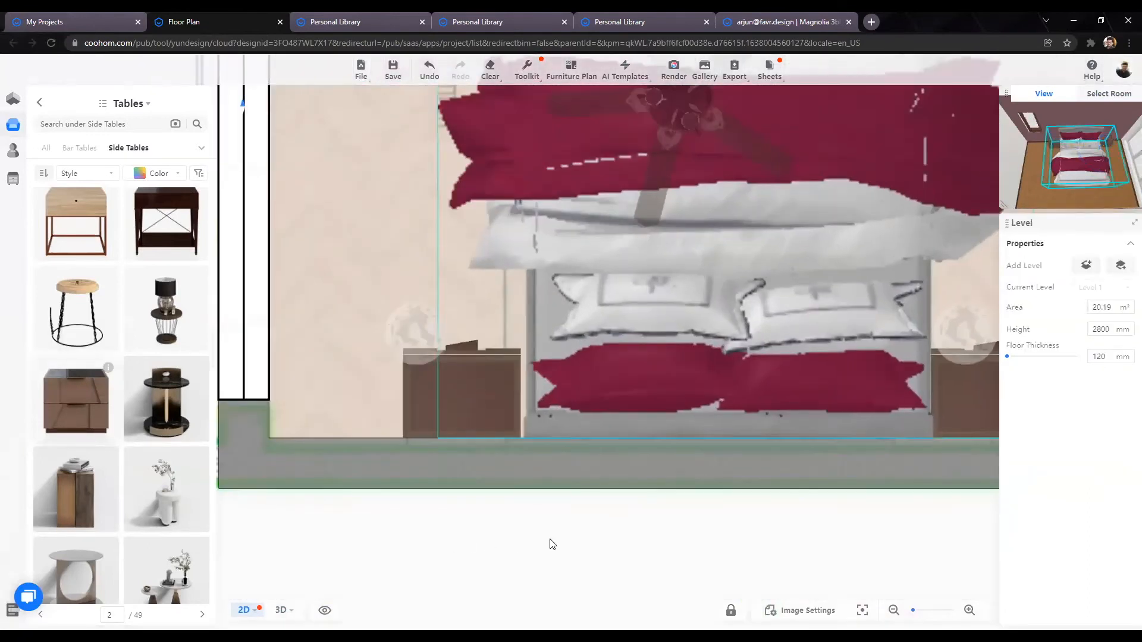
drag(849, 560, 583, 535)
scroll(583, 539, down, 3)
click(626, 454)
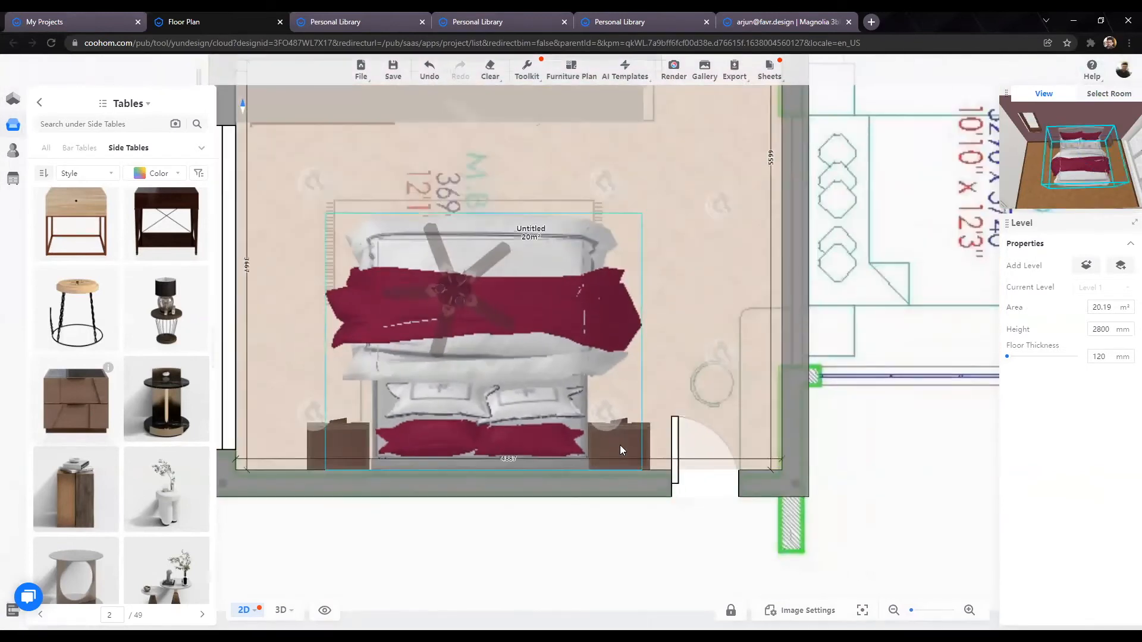
drag(626, 447, 613, 448)
click(602, 567)
Step: Nudge the window-side bedside cupboard away from the bed, to about 573 mm from the window wall
click(325, 453)
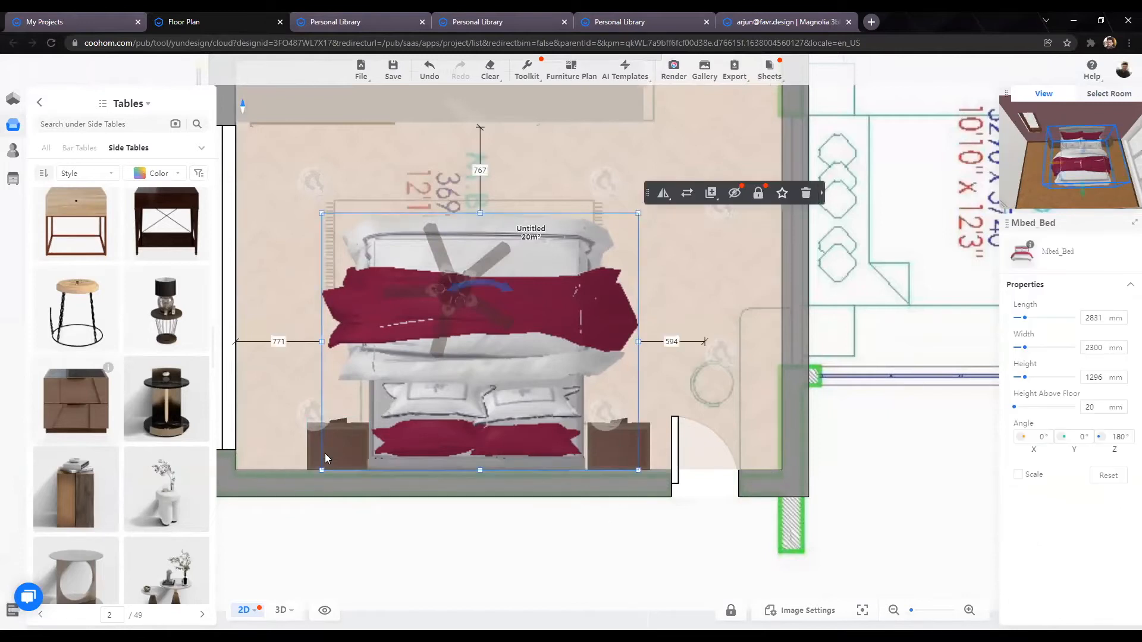
click(315, 442)
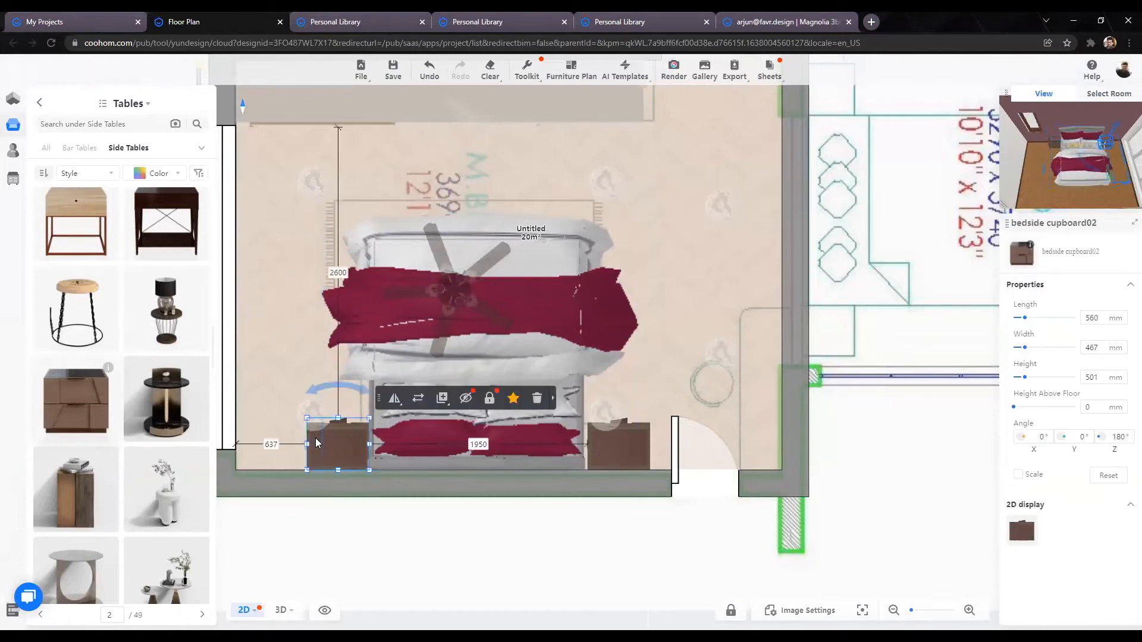
drag(316, 443, 316, 444)
key(Left)
key(Left)
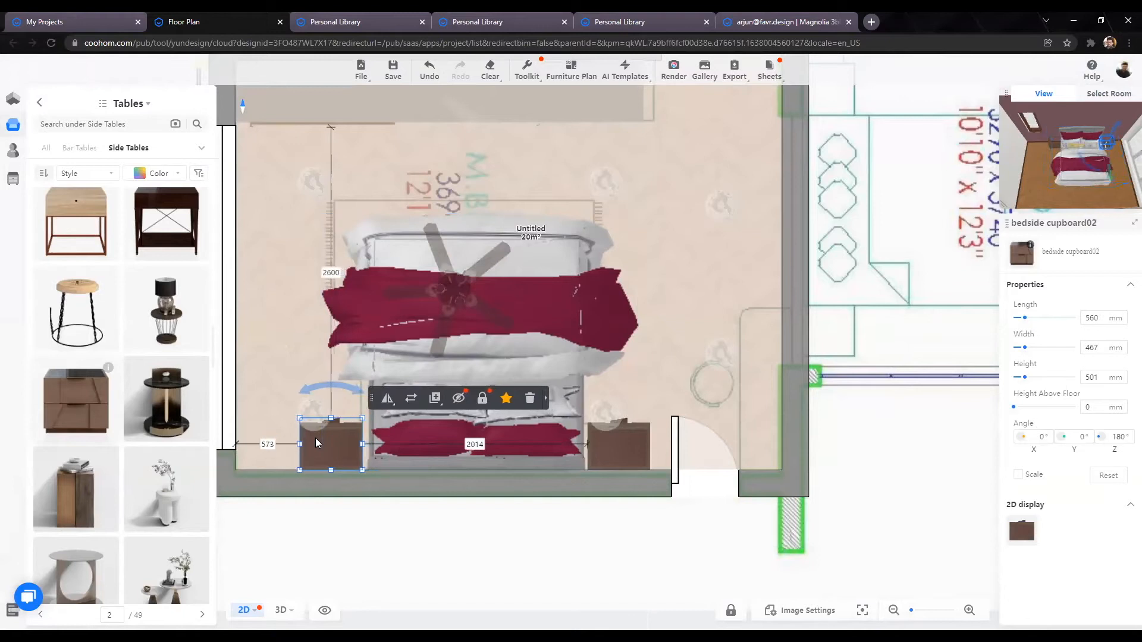
Step: Move the bed along the headboard wall toward the window, to about 691 mm from the window wall
click(434, 556)
click(480, 411)
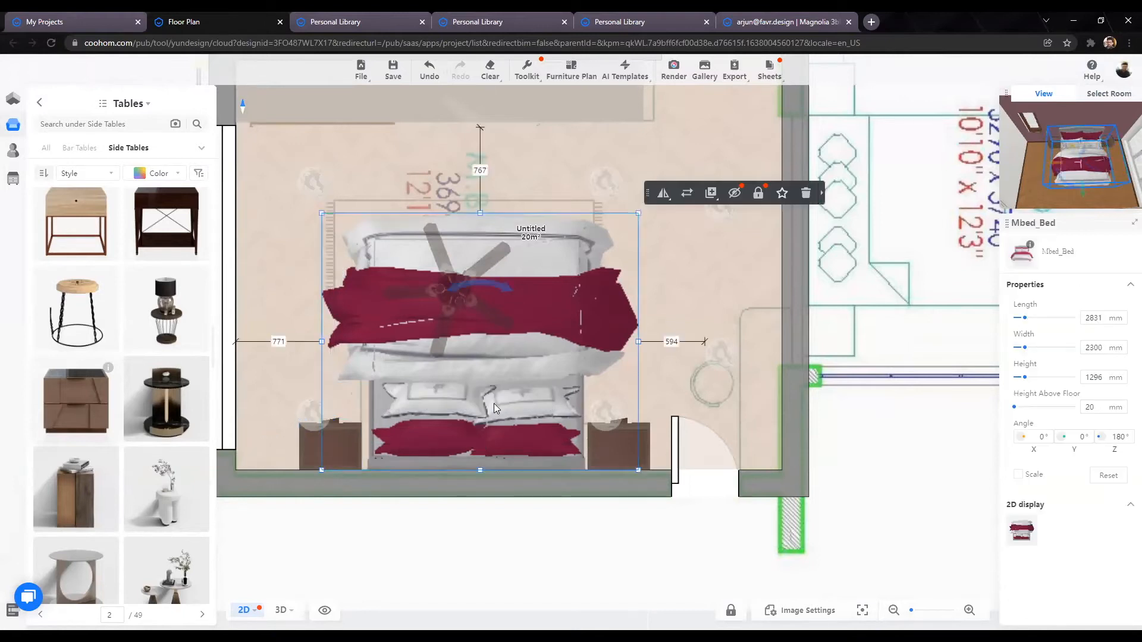
drag(493, 400, 482, 402)
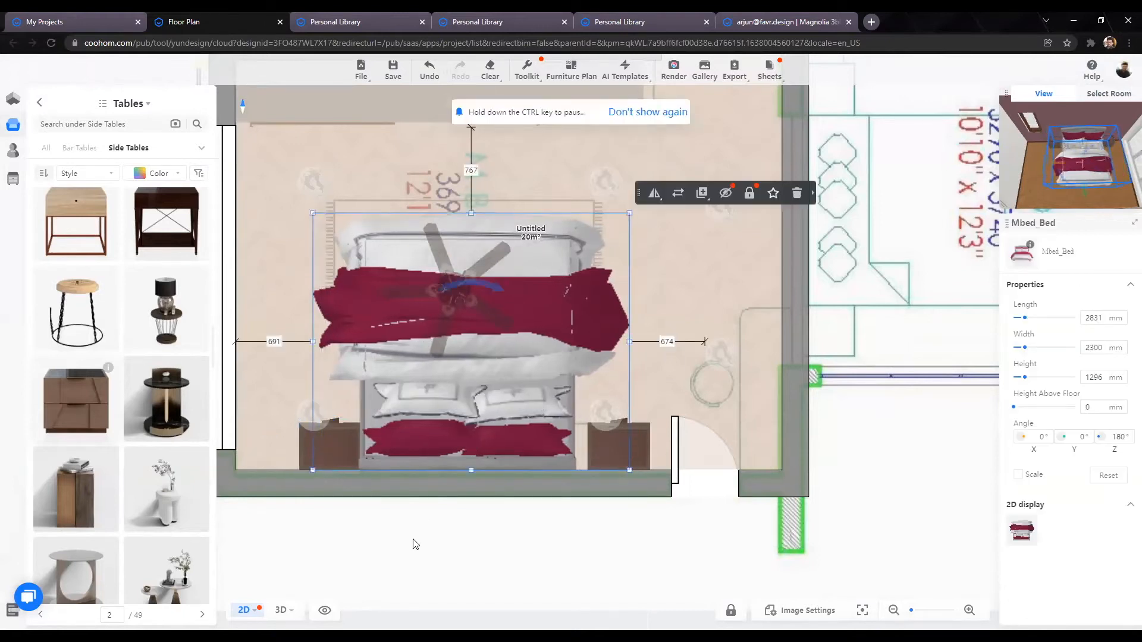
click(412, 541)
Step: Nudge the window-side bedside cupboard clear of the moved bed, to about 536 mm from the window wall
click(318, 452)
key(Left)
key(Left)
key(Left)
key(Left)
key(Left)
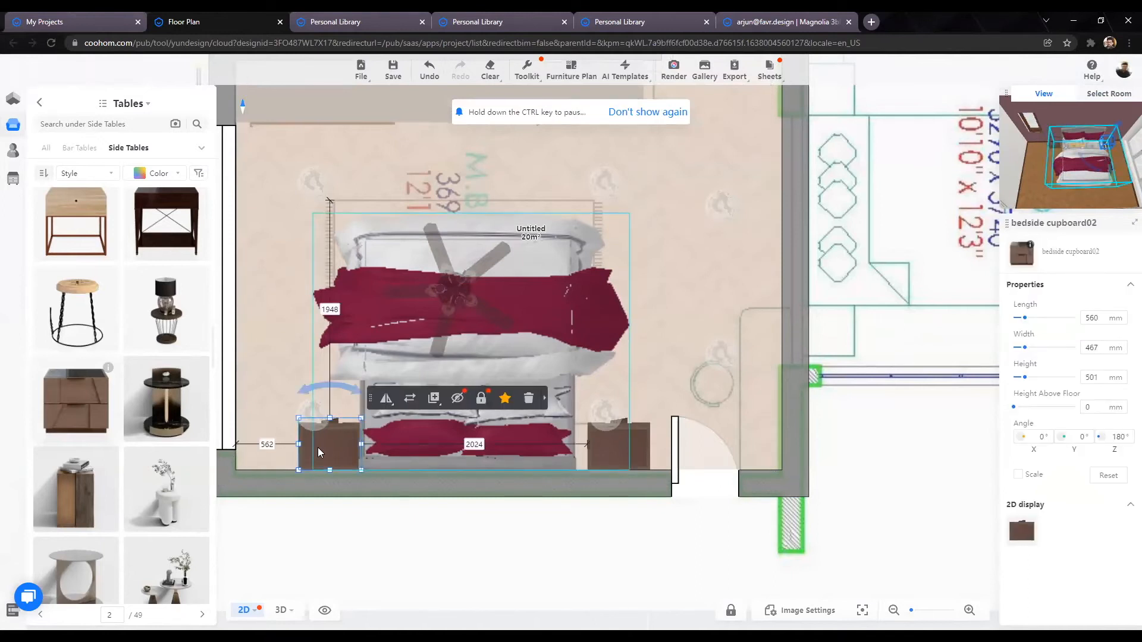
key(Right)
key(Right)
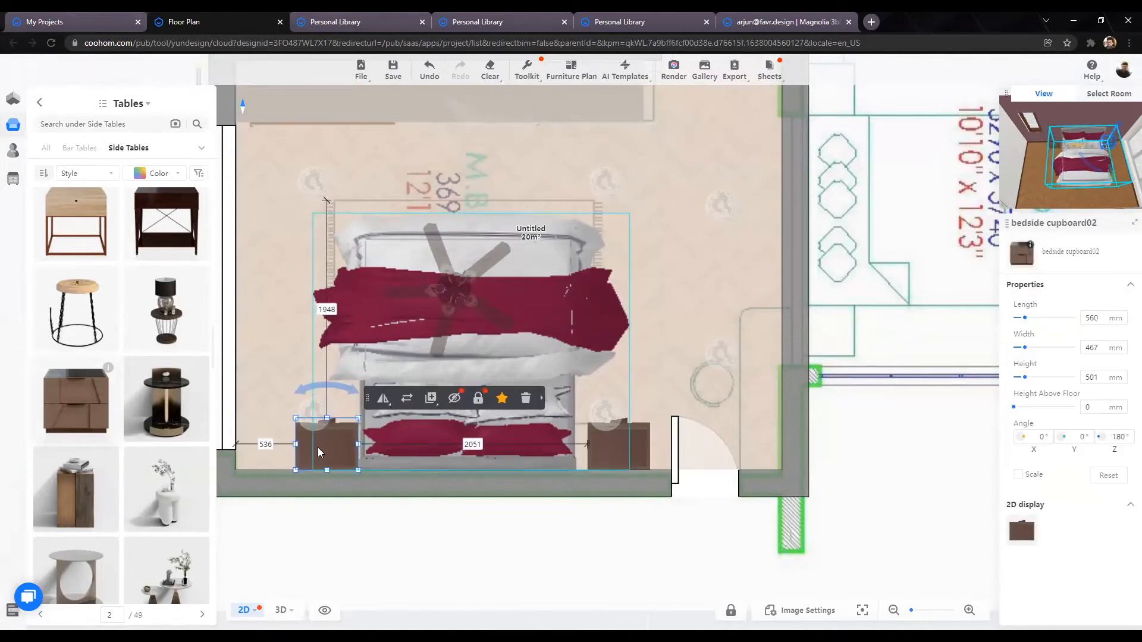
Step: Nudge the other bedside cupboard toward the bed, leaving about 2000 mm between the two cupboards
scroll(336, 505, down, 3)
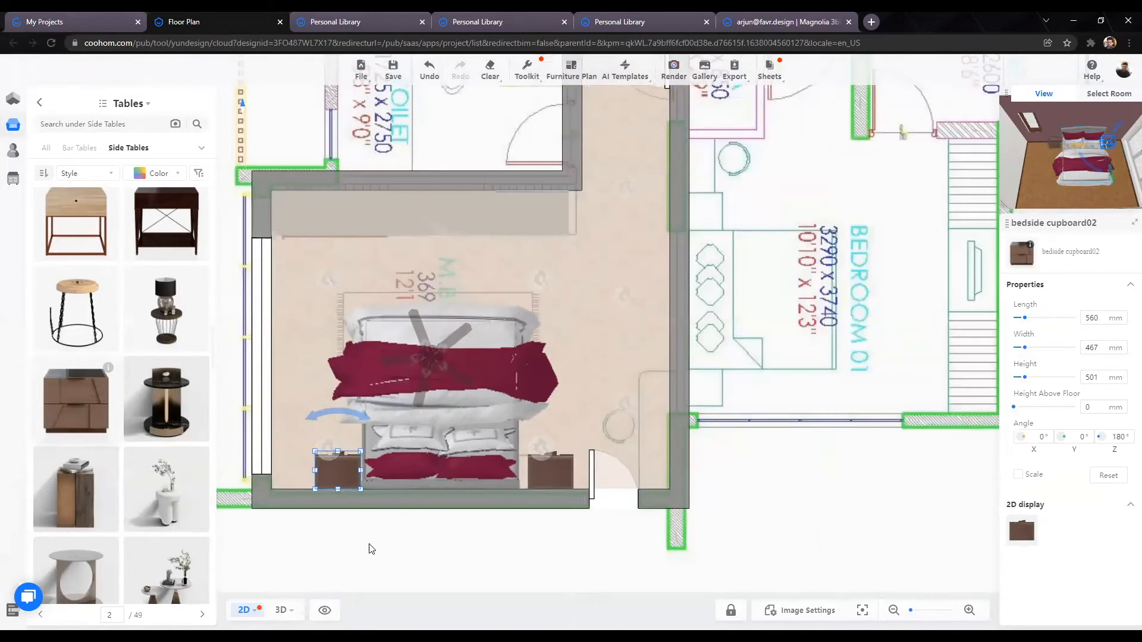
click(454, 569)
click(554, 476)
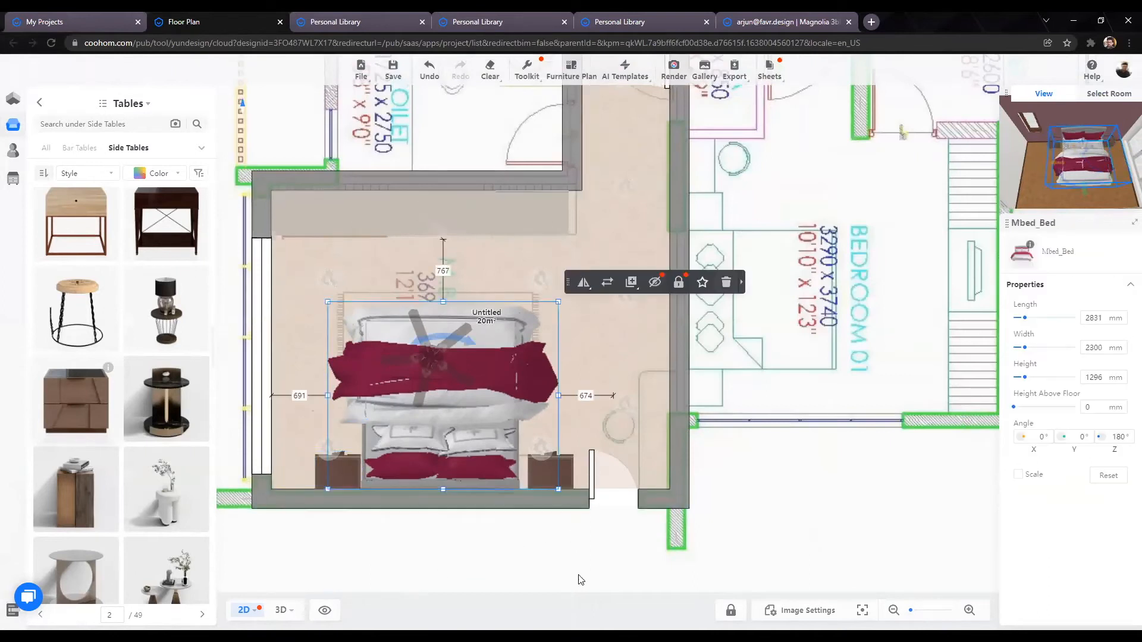
click(567, 468)
key(Left)
key(Left)
key(Left)
key(Left)
key(Left)
key(Left)
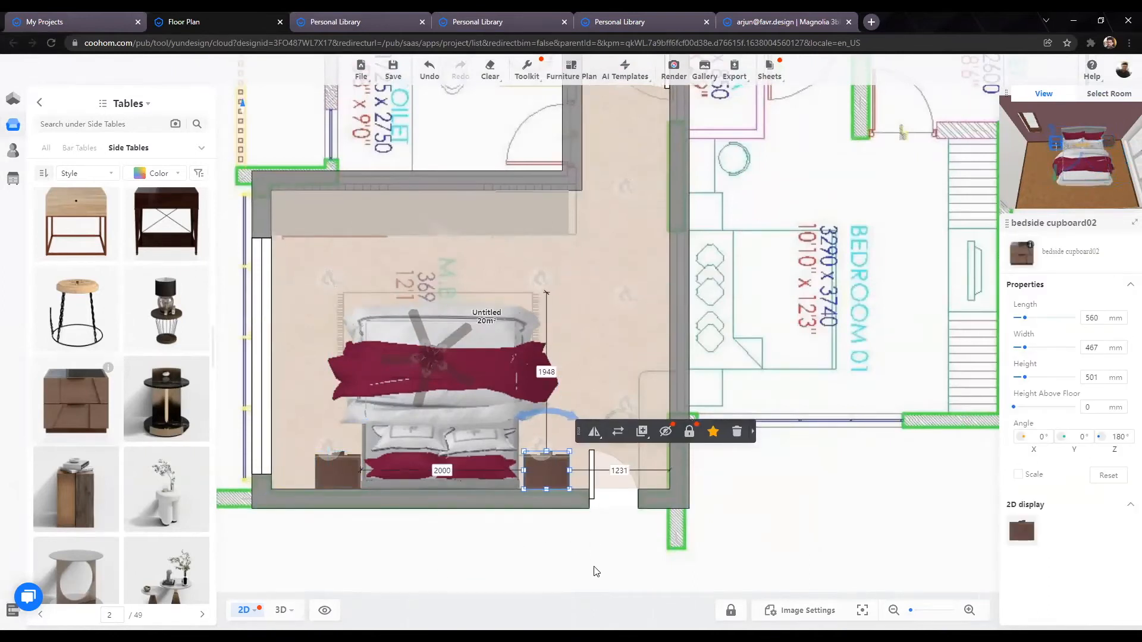
click(575, 580)
Step: Check the room in 3D, and in the floor plan remove the existing opening in the headboard wall near the corner
scroll(439, 564, down, 3)
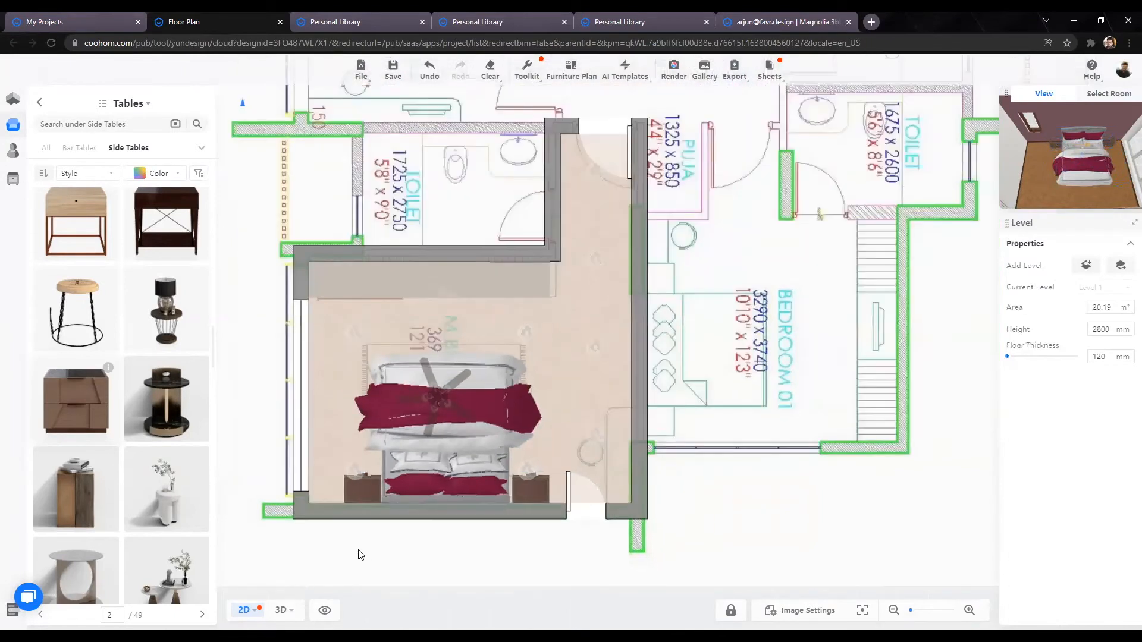
click(290, 613)
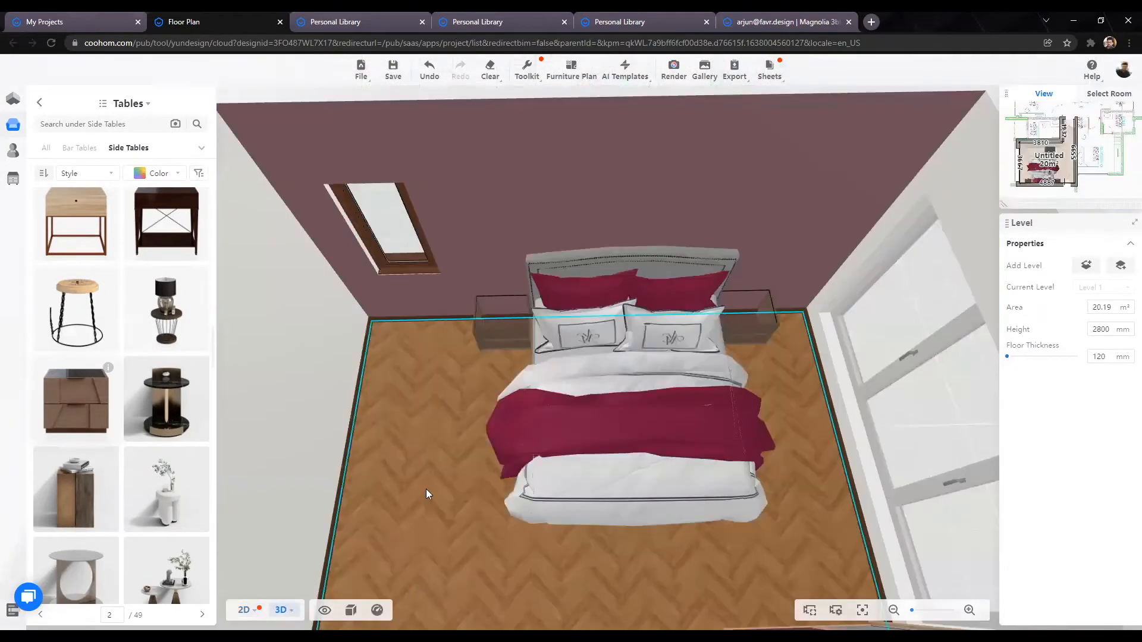
scroll(420, 486, down, 2)
drag(420, 487, 881, 321)
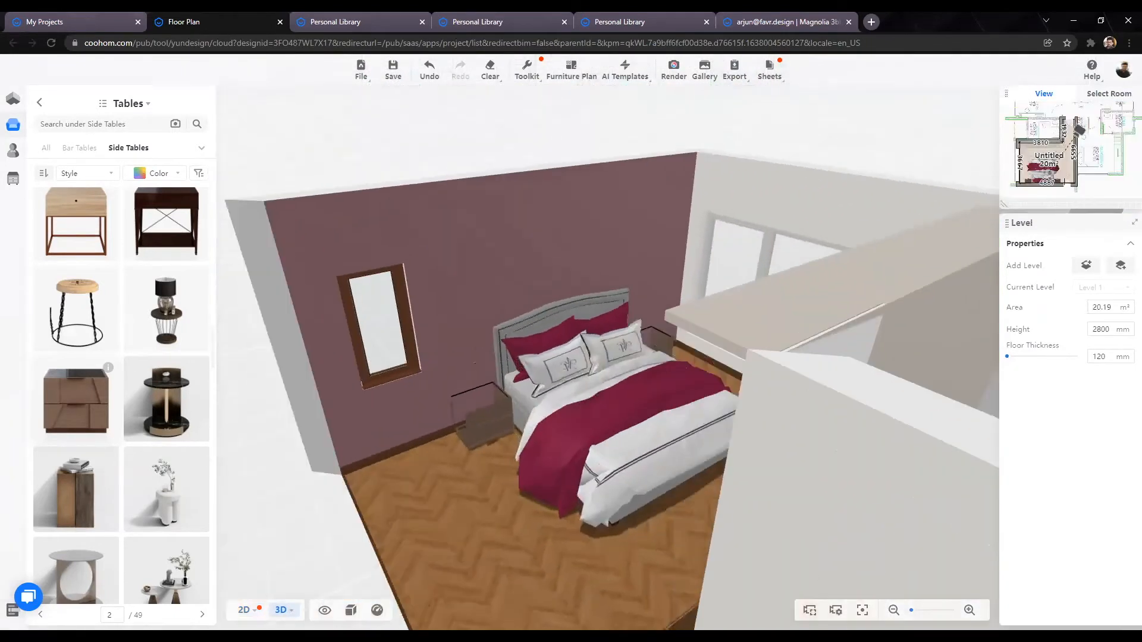
drag(356, 608, 441, 451)
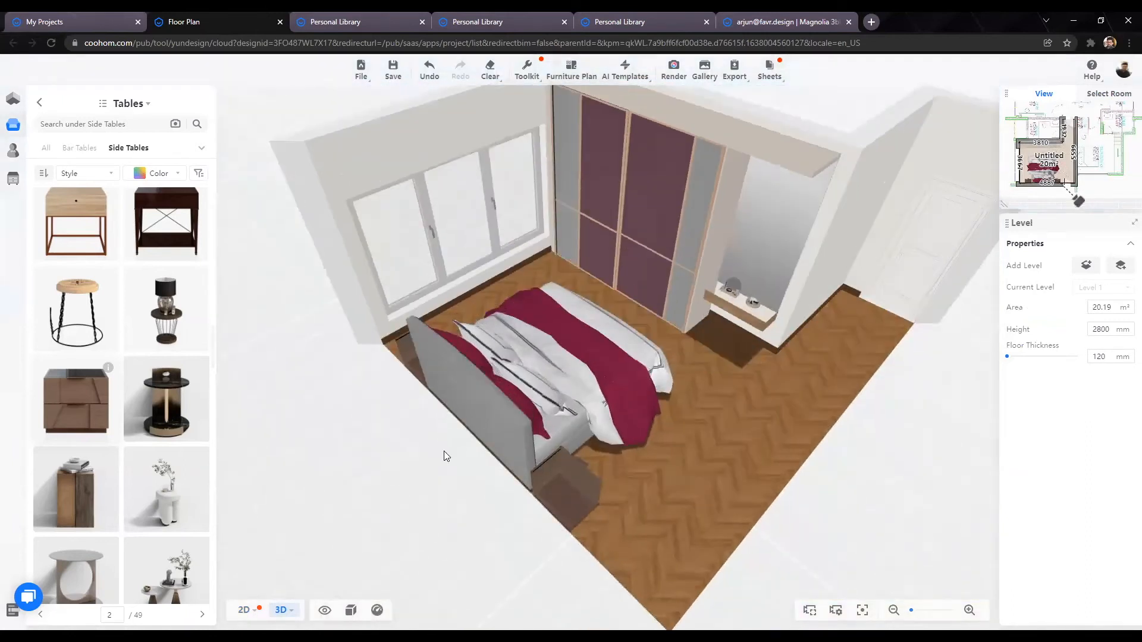
click(244, 610)
scroll(558, 371, up, 5)
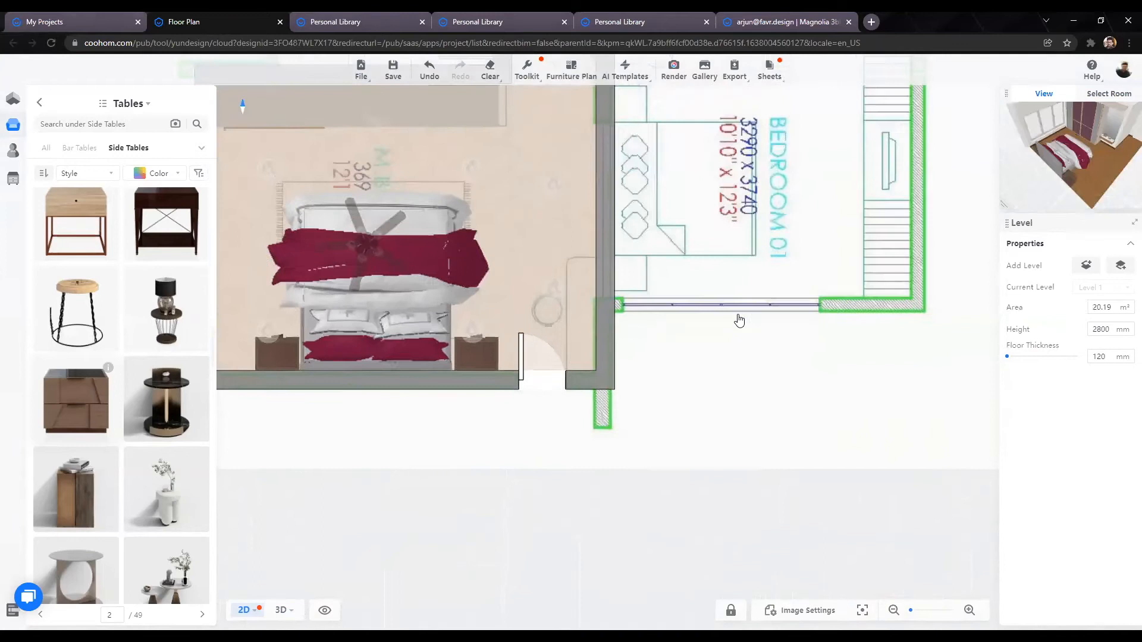
drag(494, 405, 446, 452)
scroll(446, 452, up, 3)
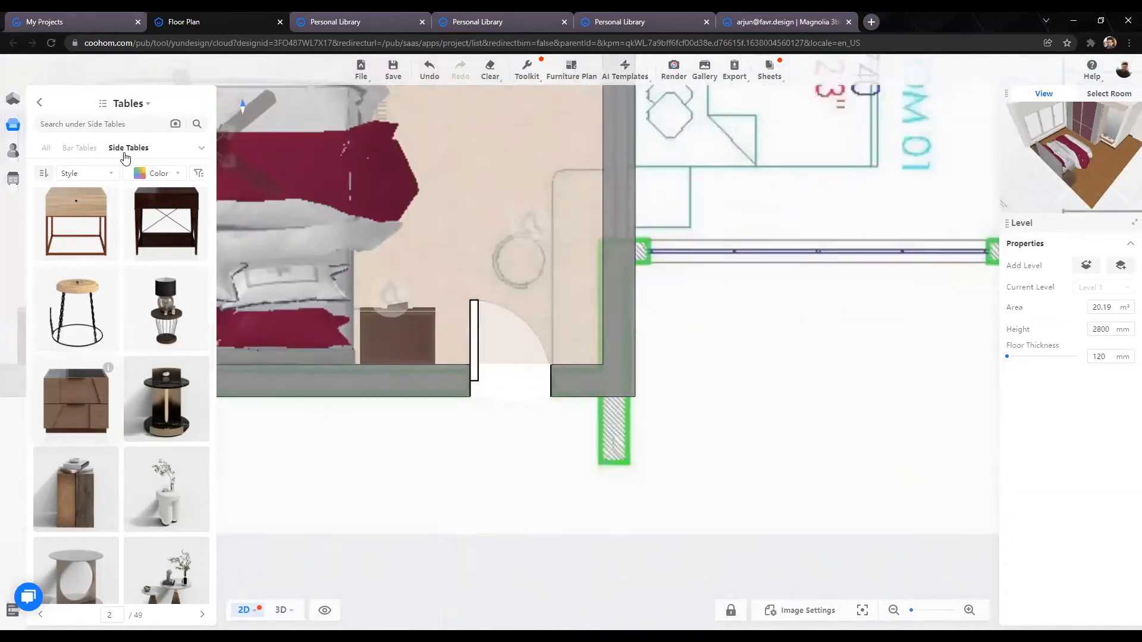
click(534, 355)
Step: Place a standard window in the headboard wall near the corner and shorten it to about 600 mm
click(13, 98)
click(61, 494)
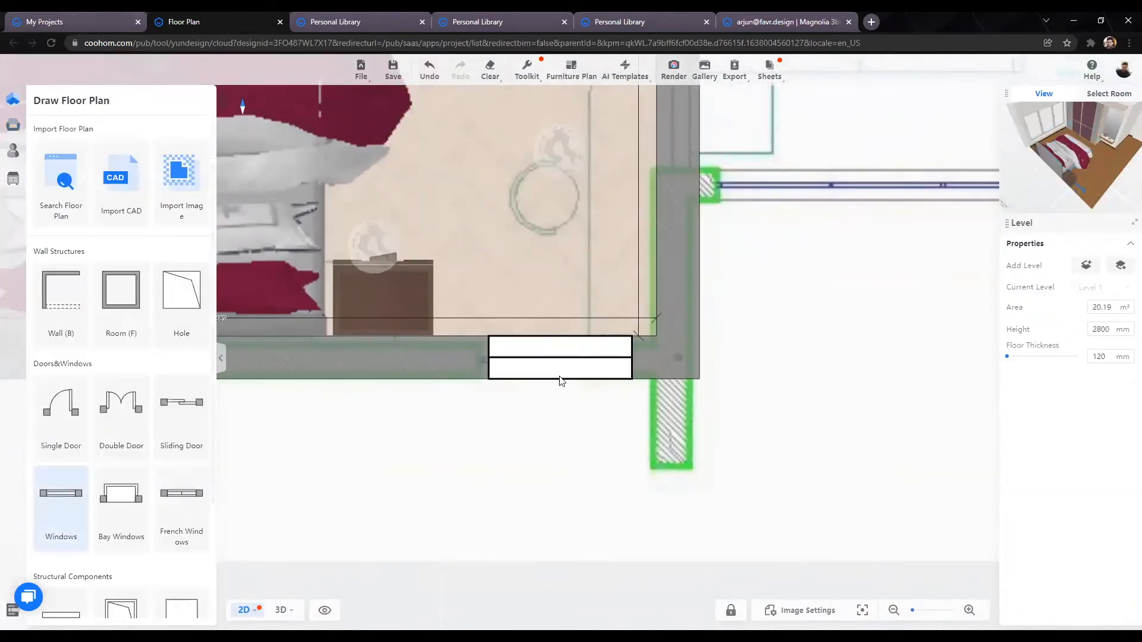
click(625, 356)
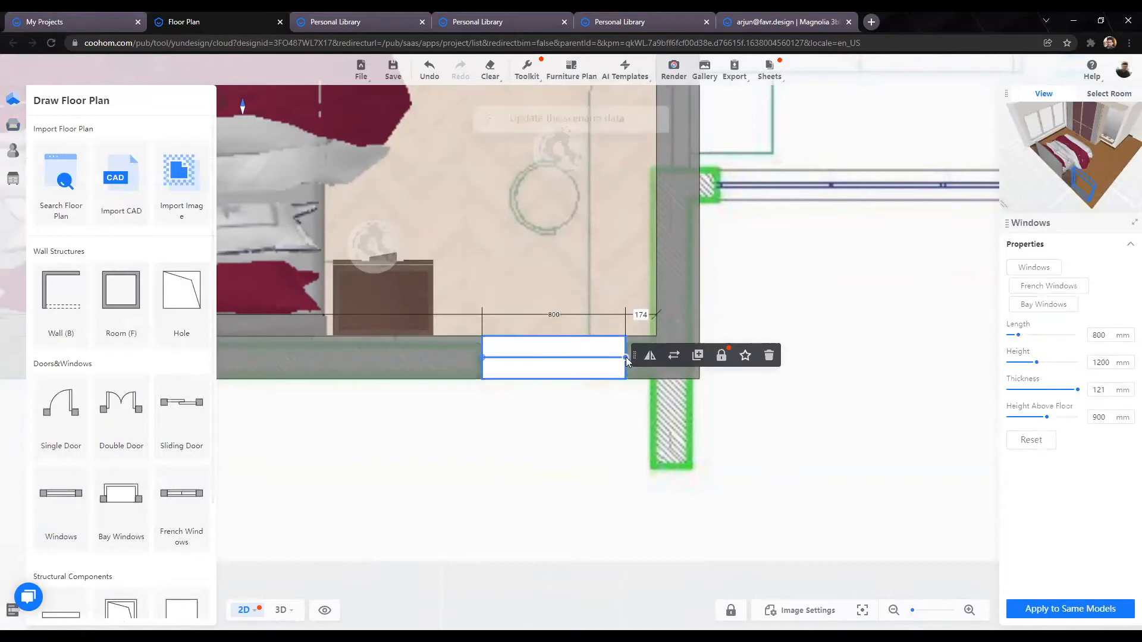
drag(626, 356, 591, 361)
click(1101, 336)
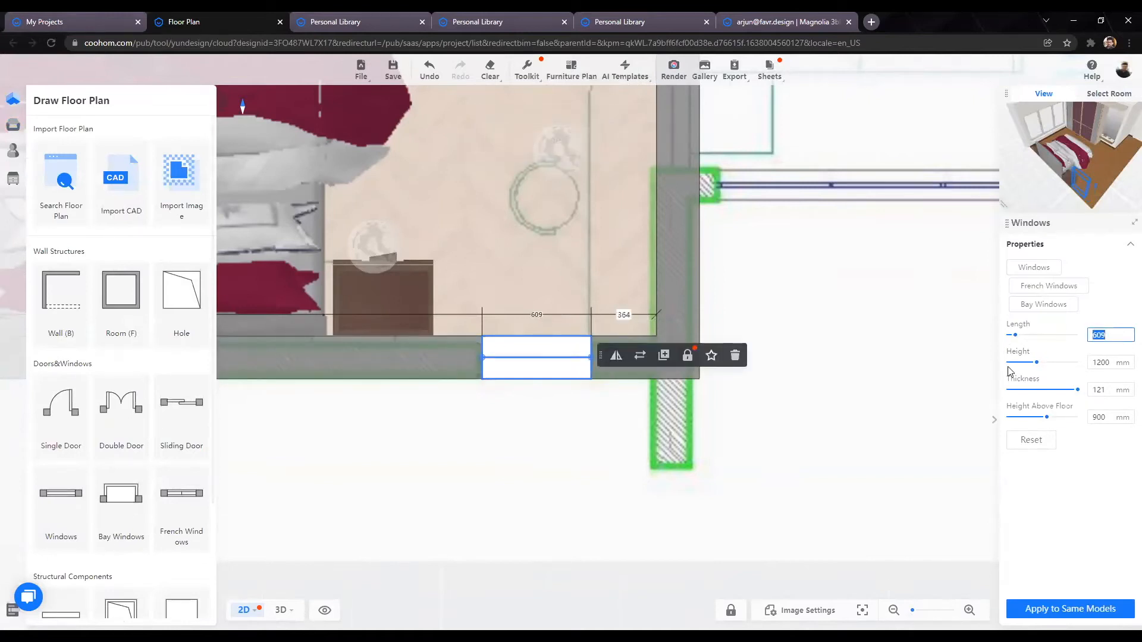
key(Return)
click(561, 546)
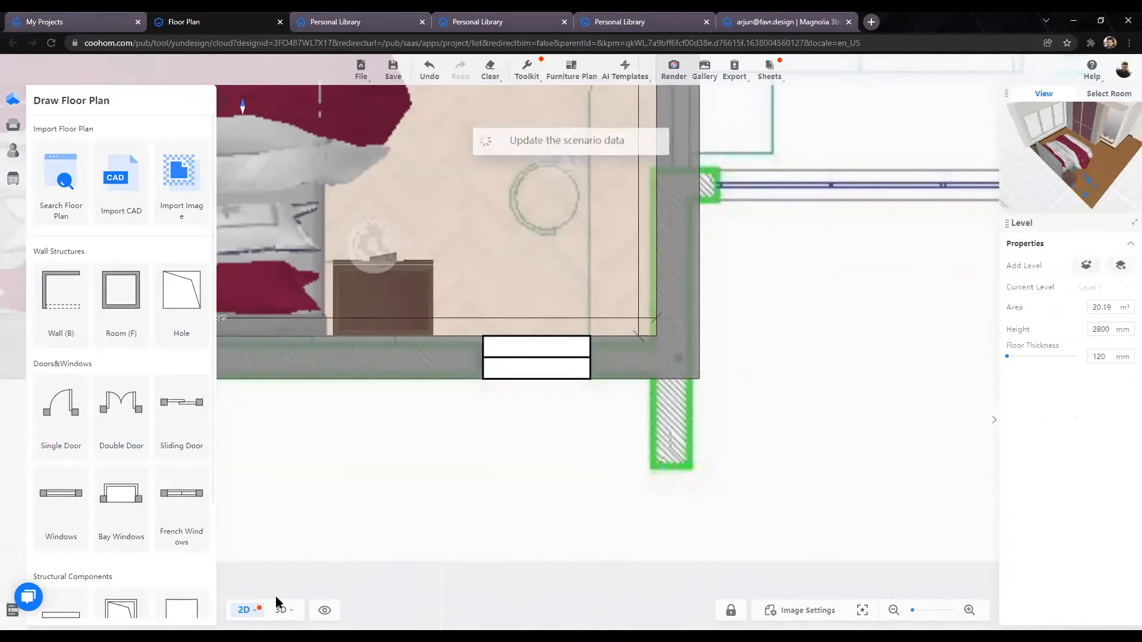
Step: Examine the bedroom in 3D from several angles, including the new window in the headboard wall
mouse_move(281, 606)
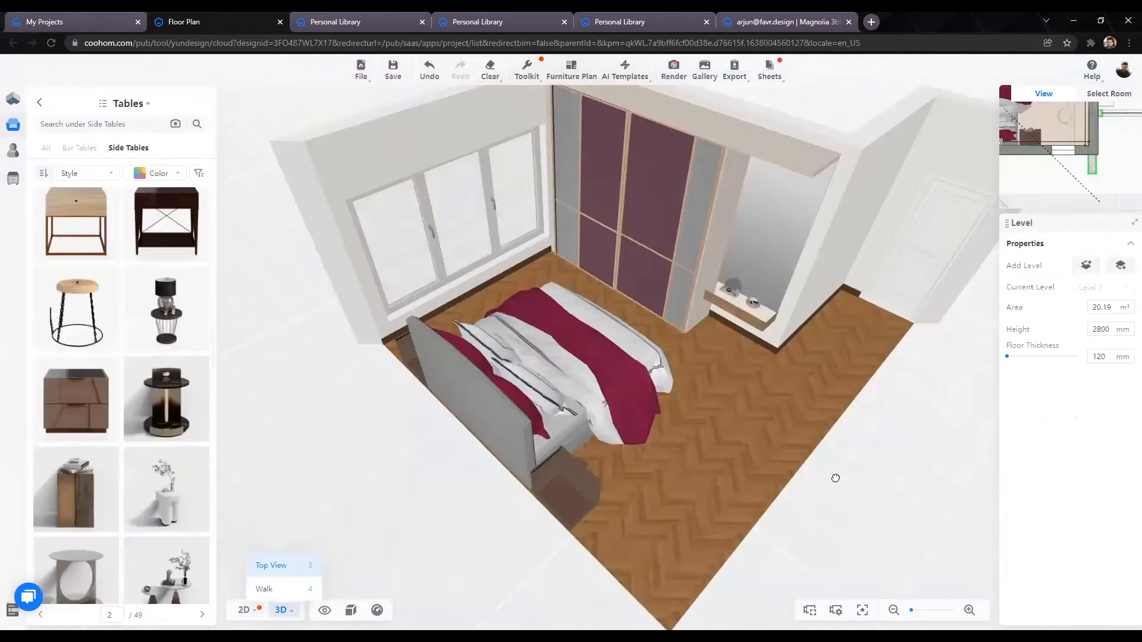
scroll(833, 478, down, 2)
drag(534, 443, 1053, 470)
drag(578, 490, 1047, 440)
drag(276, 502, 704, 527)
drag(315, 546, 815, 398)
drag(492, 381, 530, 505)
scroll(529, 504, up, 3)
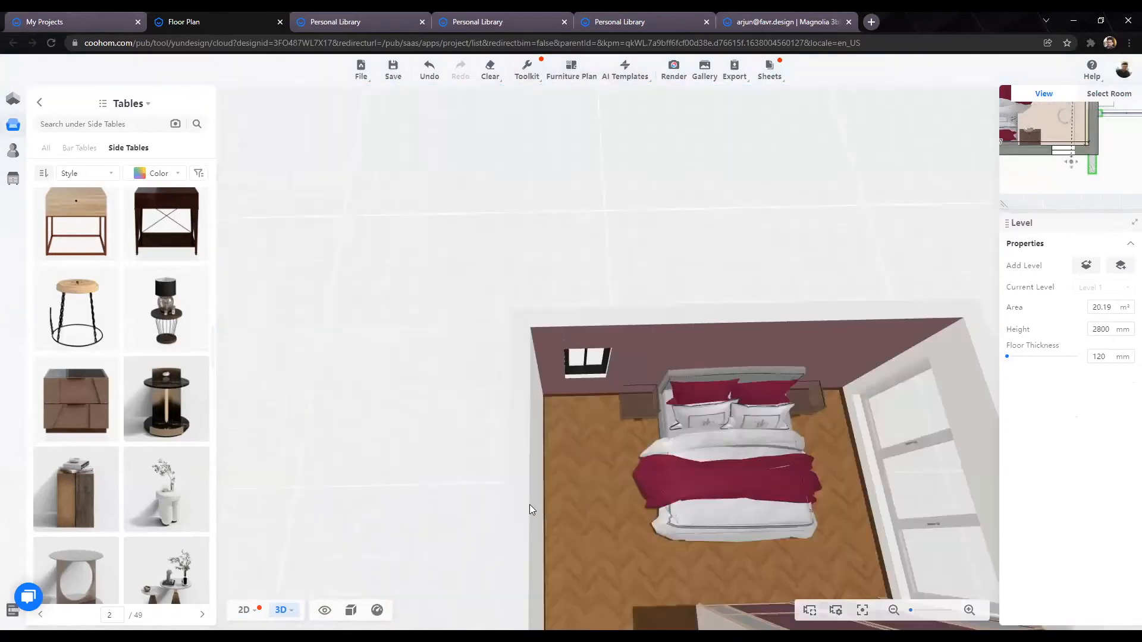
drag(638, 556, 516, 531)
drag(382, 513, 292, 497)
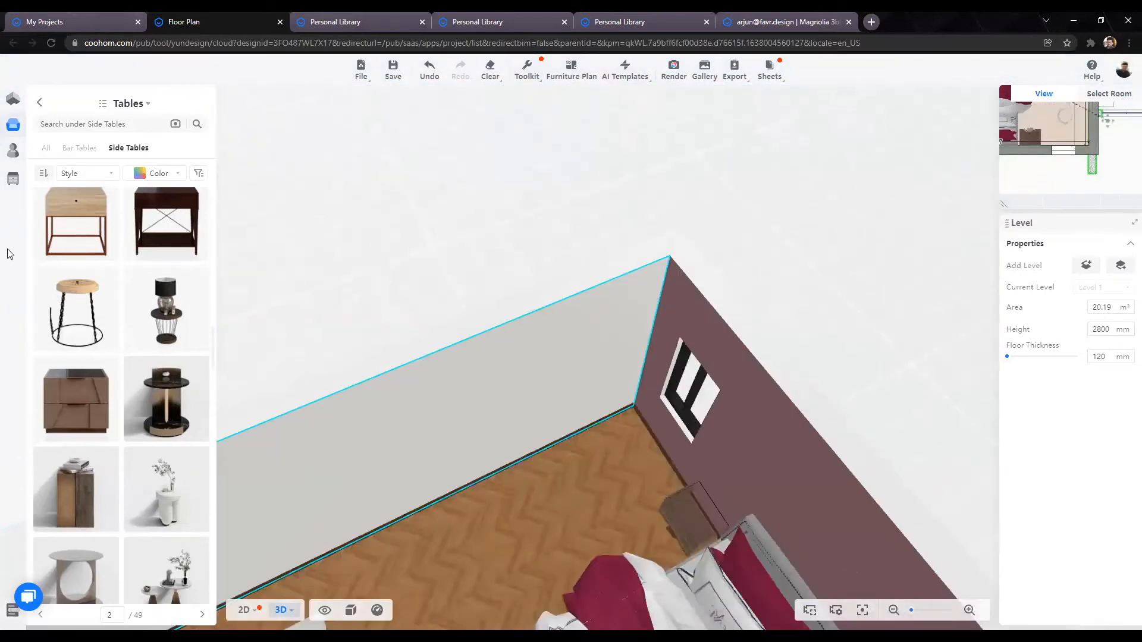
Step: Place the uploaded Mbed_desk model against the plain wall adjoining the headboard wall, near the new window
mouse_move(14, 132)
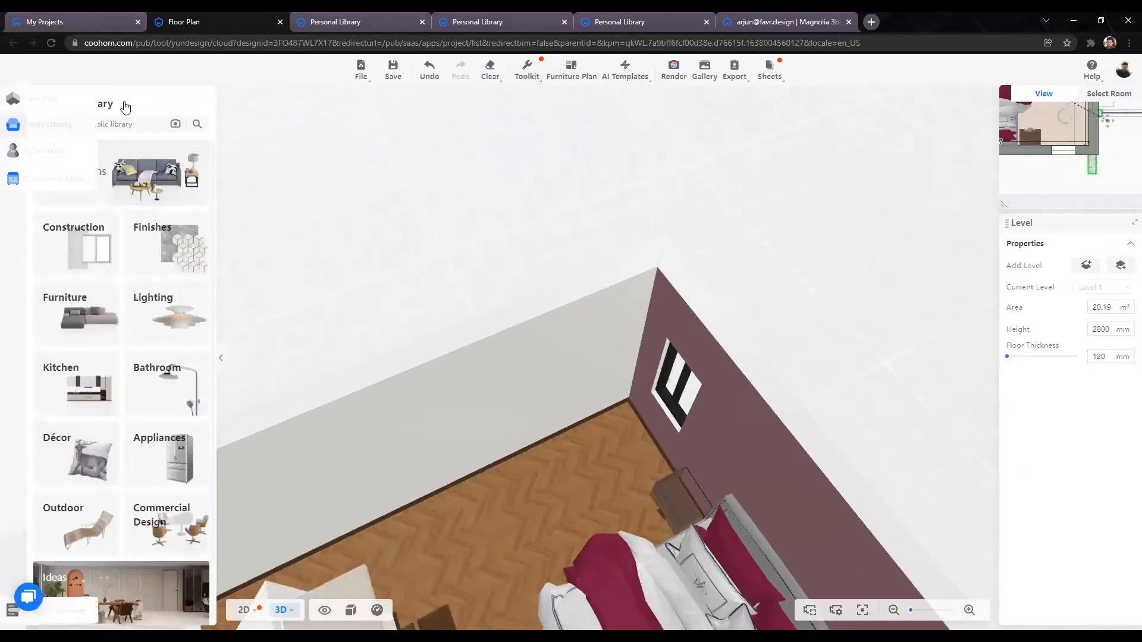
click(124, 105)
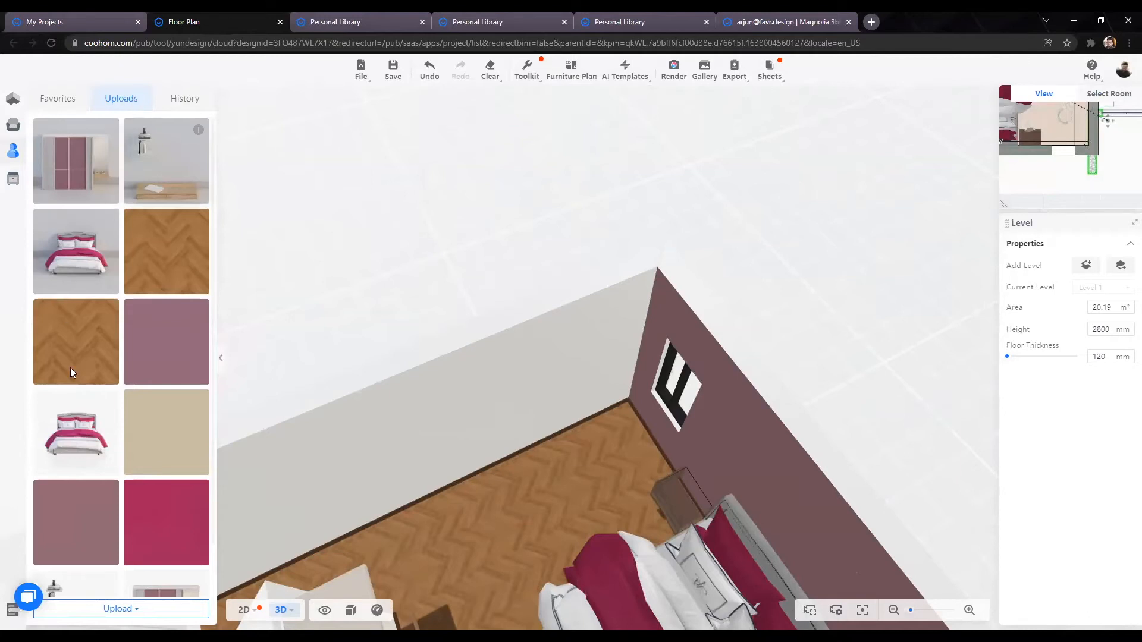
mouse_move(24, 156)
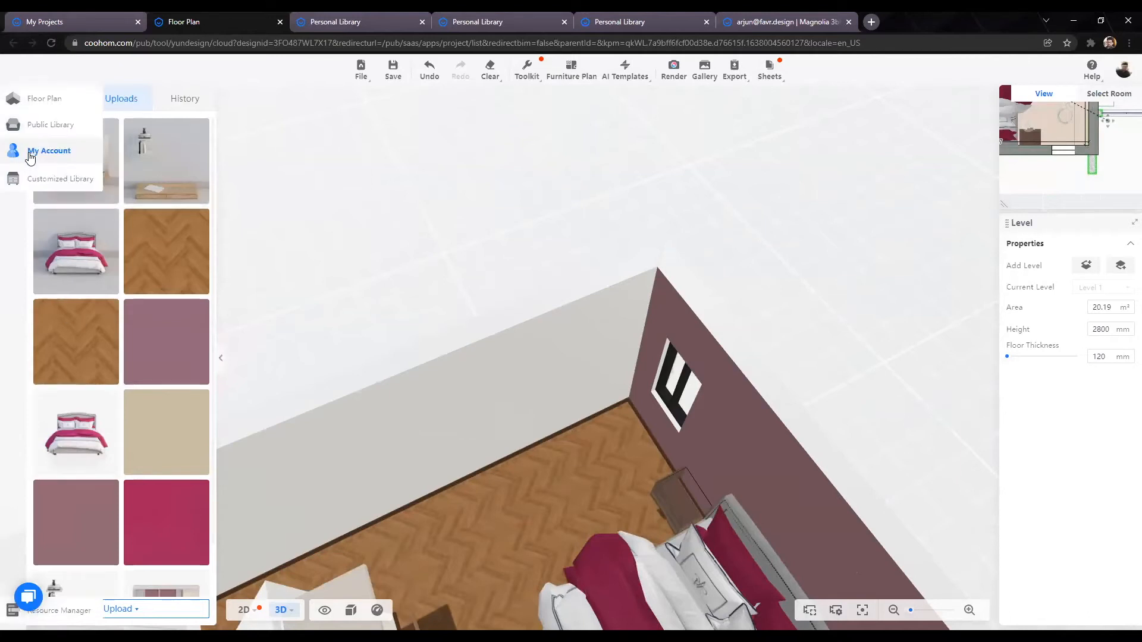
drag(161, 158, 504, 433)
mouse_move(572, 381)
mouse_down()
mouse_move(561, 381)
mouse_move(580, 374)
mouse_move(483, 408)
mouse_move(559, 384)
mouse_move(584, 361)
mouse_move(535, 381)
mouse_move(566, 369)
mouse_up()
click(566, 369)
drag(524, 528, 447, 470)
drag(580, 400, 538, 338)
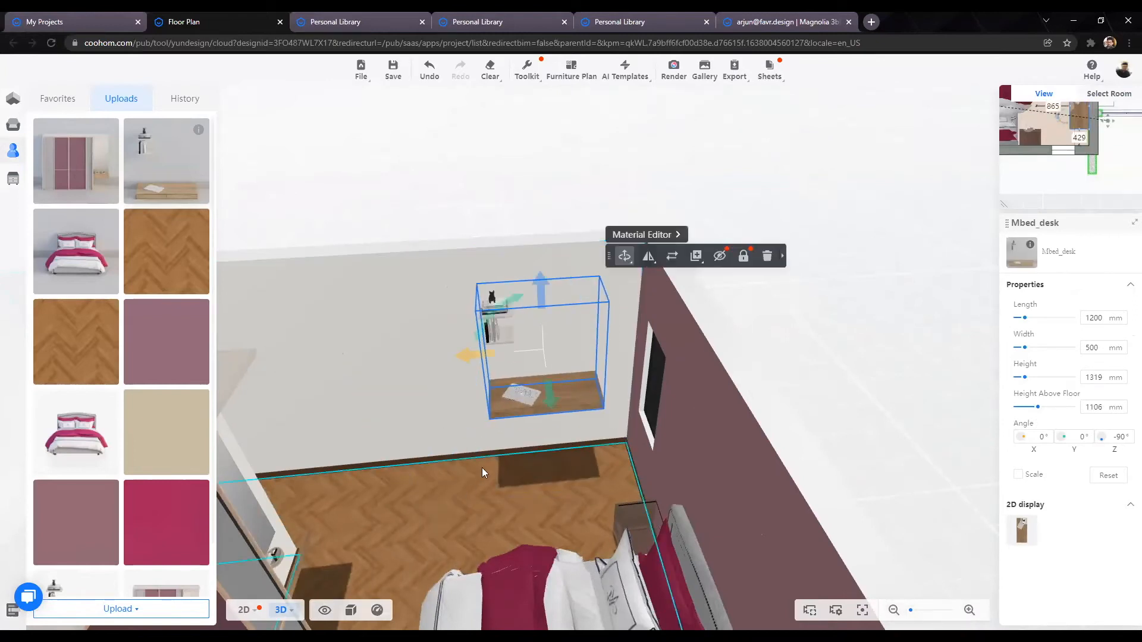
Step: Set the desk's distance from the headboard wall to 0 mm and mirror it so its shelves sit beside the window
click(244, 609)
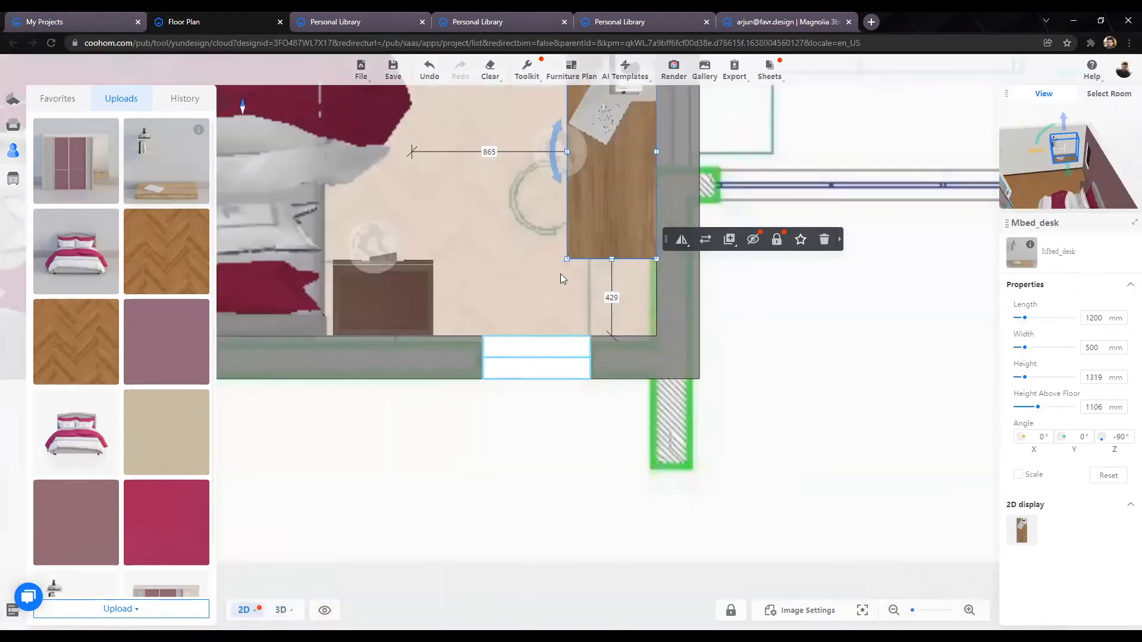
click(612, 297)
text(0)
key(Return)
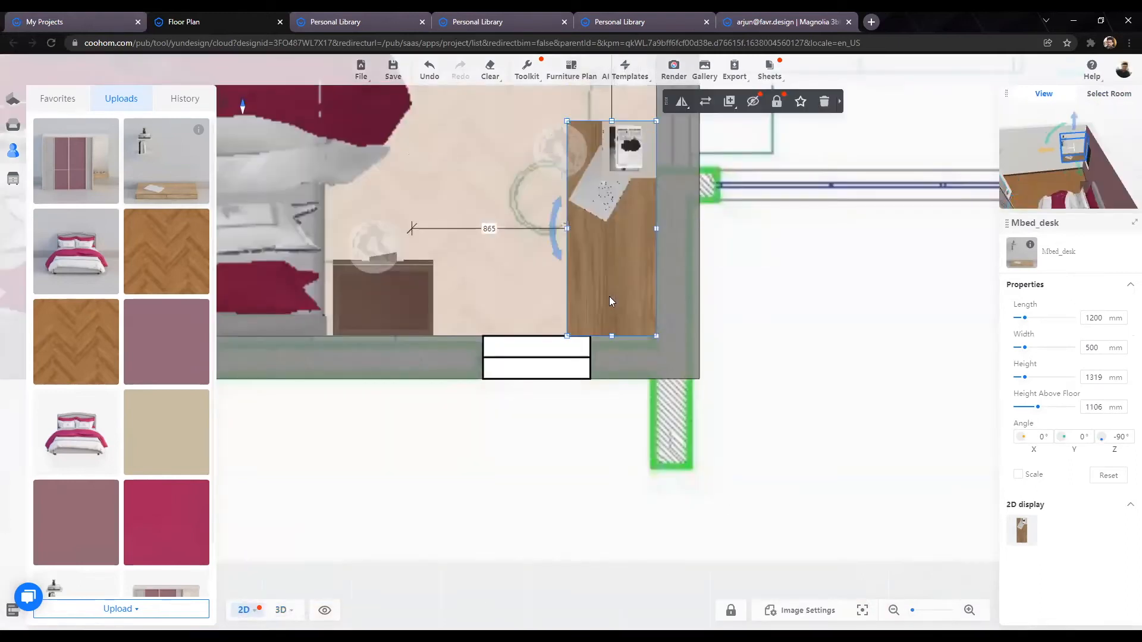
click(288, 617)
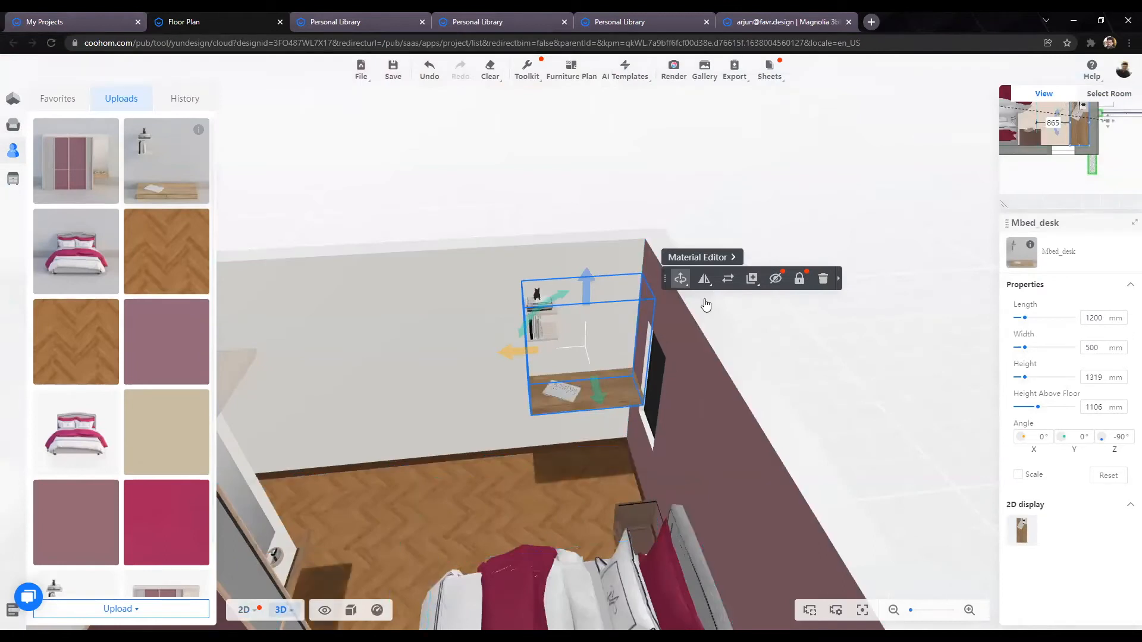
click(587, 527)
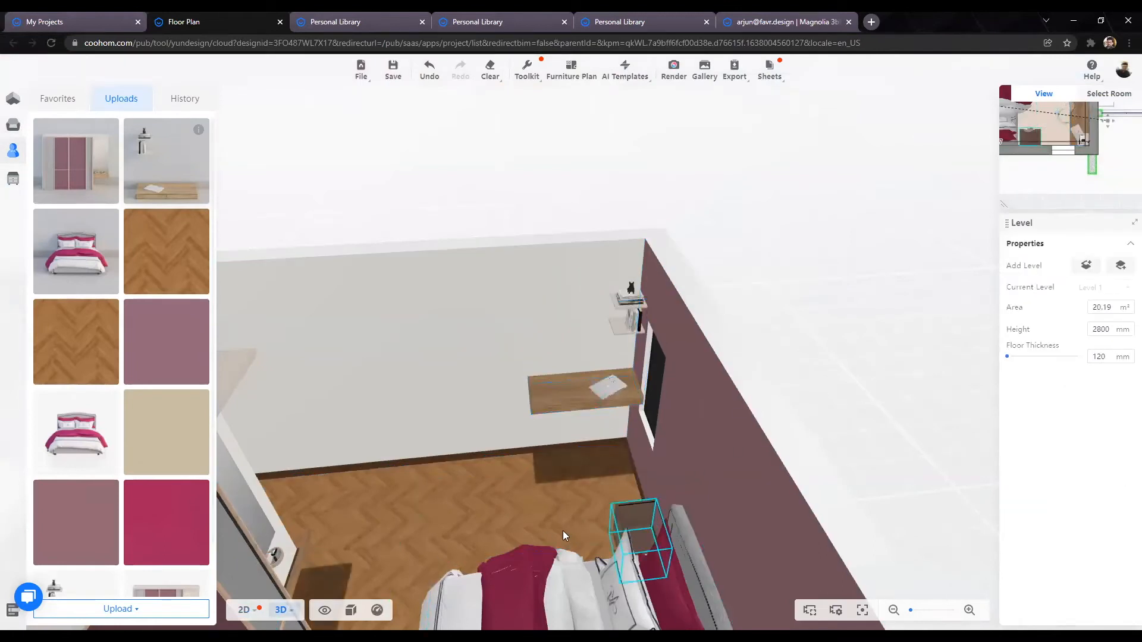
Step: Set the Mbed_desk's height above the floor to 700 mm
scroll(563, 528, up, 5)
scroll(599, 513, up, 2)
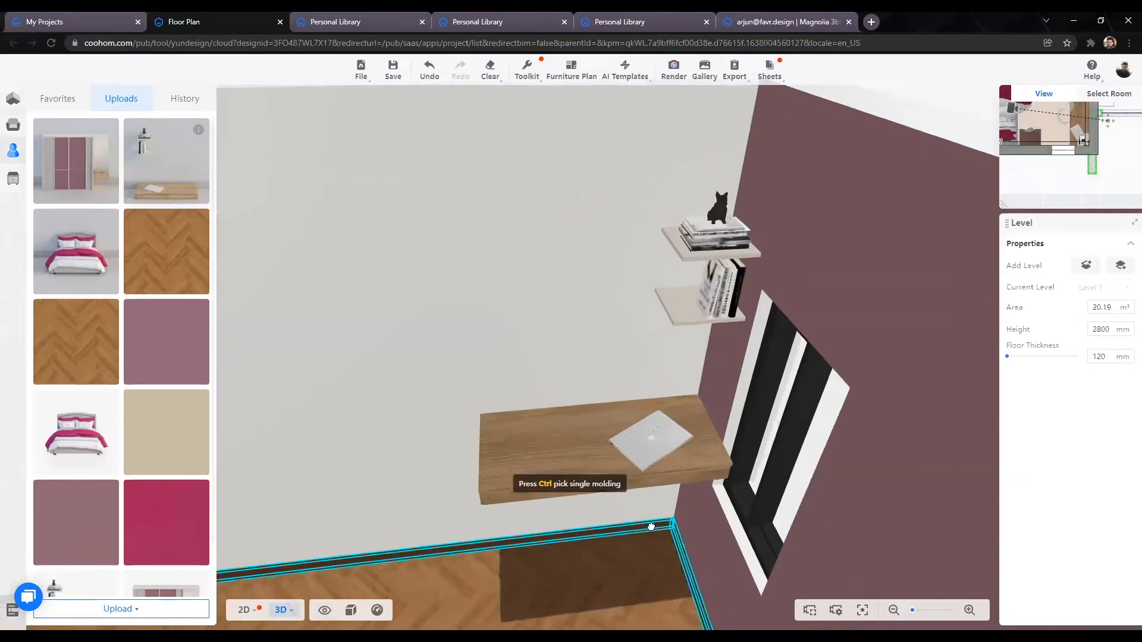
scroll(603, 514, down, 4)
scroll(592, 420, down, 2)
drag(1037, 436, 1015, 411)
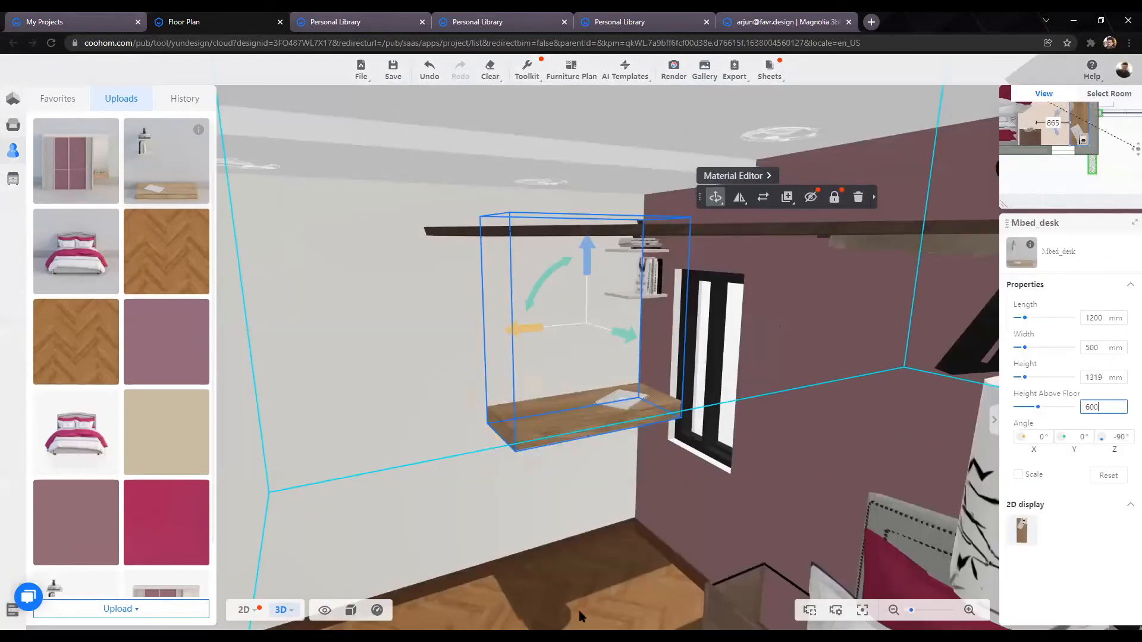
key(Return)
drag(668, 563, 1016, 440)
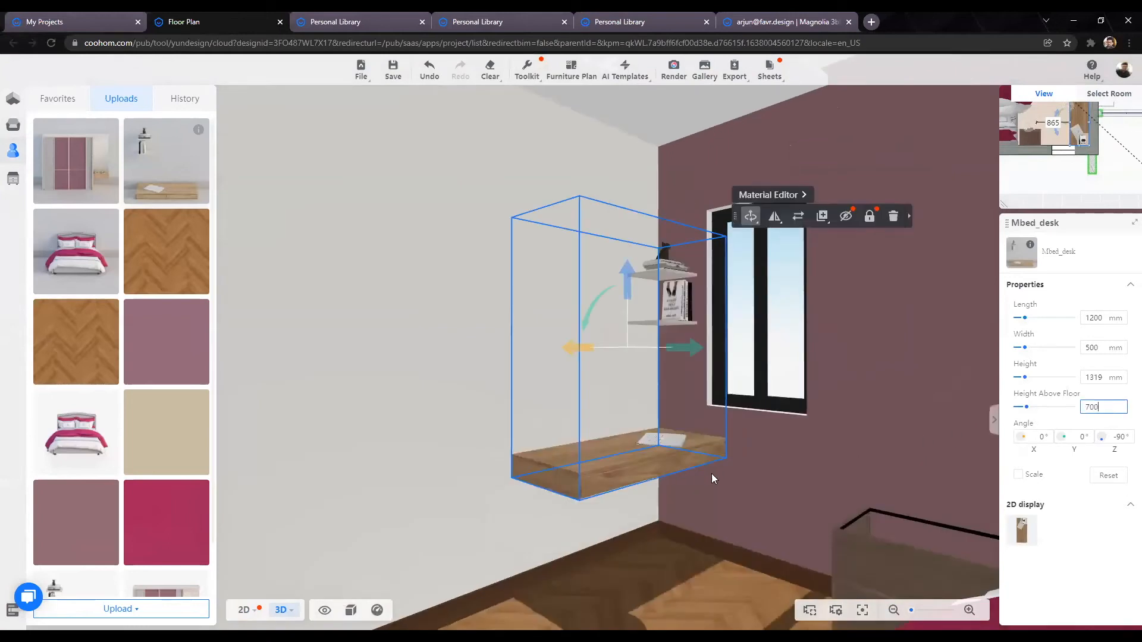
key(Return)
Step: Examine the desk, window and bed from several angles in 3D, including from outside the room
drag(673, 531, 718, 429)
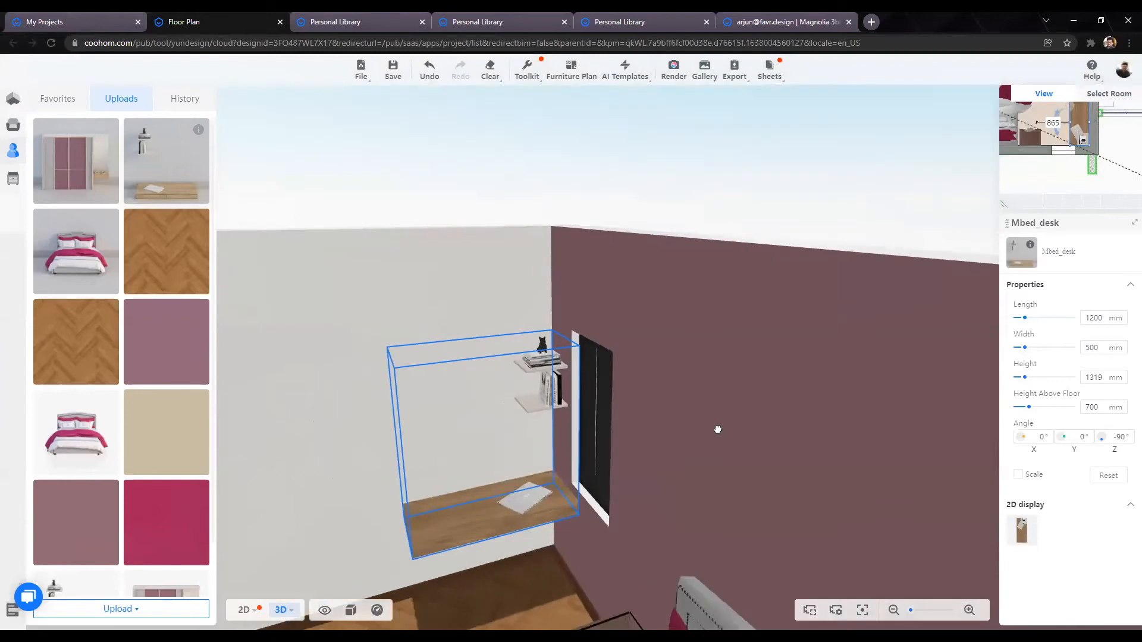
scroll(718, 430, down, 5)
scroll(646, 225, down, 3)
click(647, 225)
drag(505, 452, 462, 534)
scroll(548, 530, up, 5)
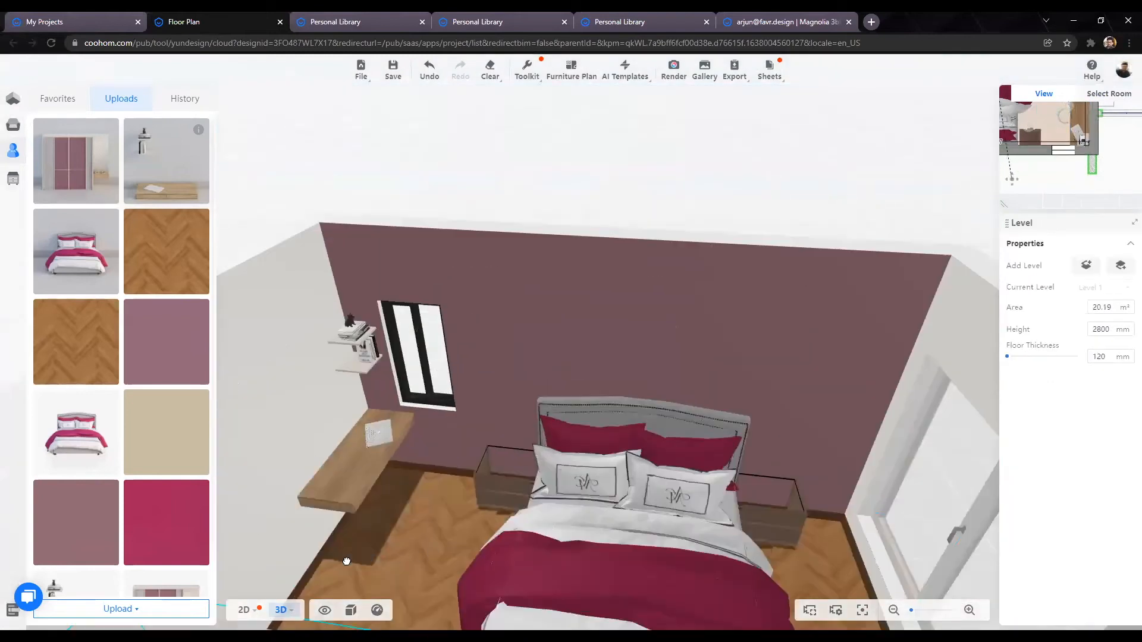
drag(346, 562, 220, 535)
scroll(407, 470, up, 3)
drag(378, 426, 418, 456)
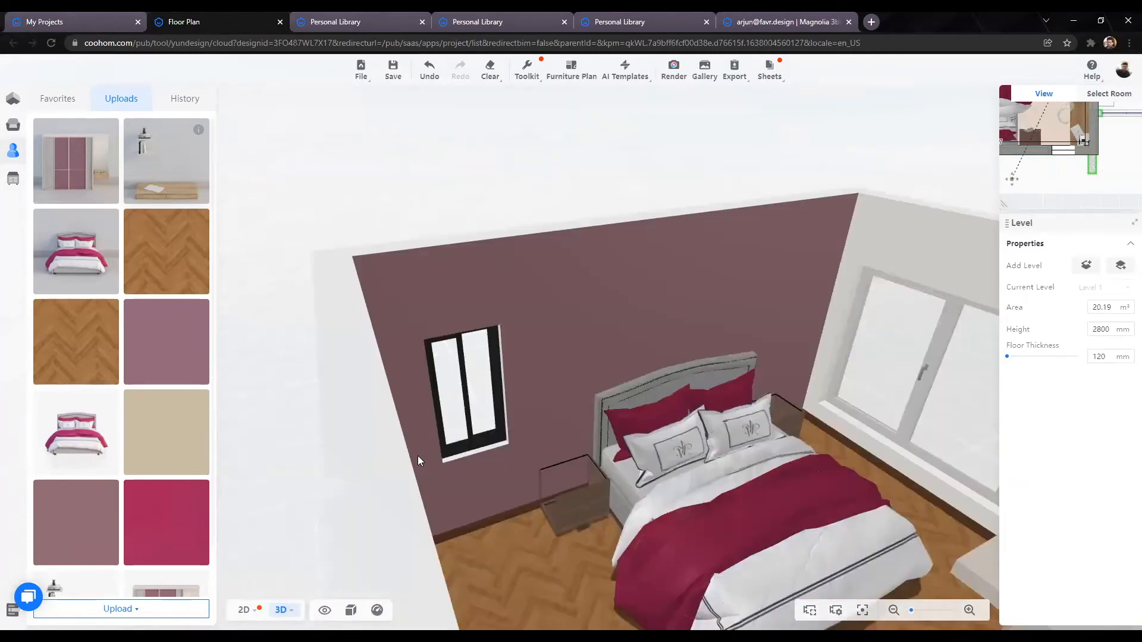
drag(349, 492, 329, 420)
drag(434, 484, 352, 473)
drag(313, 428, 355, 360)
Step: Browse the Chairs category of the public library's furniture for a suitable desk chair
drag(129, 216, 164, 173)
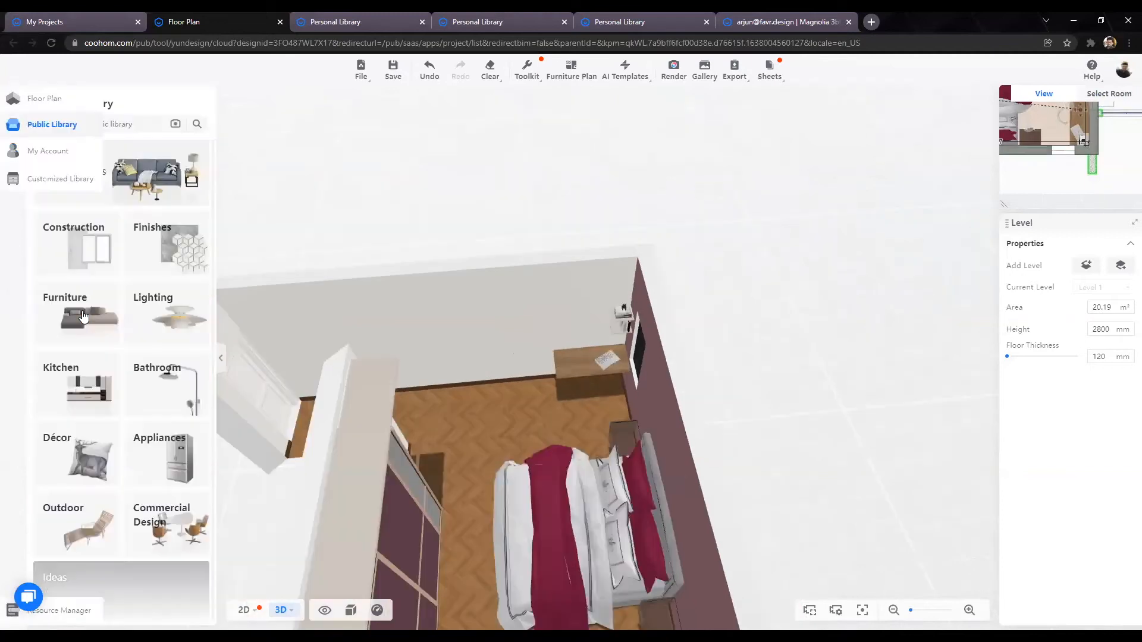
click(82, 314)
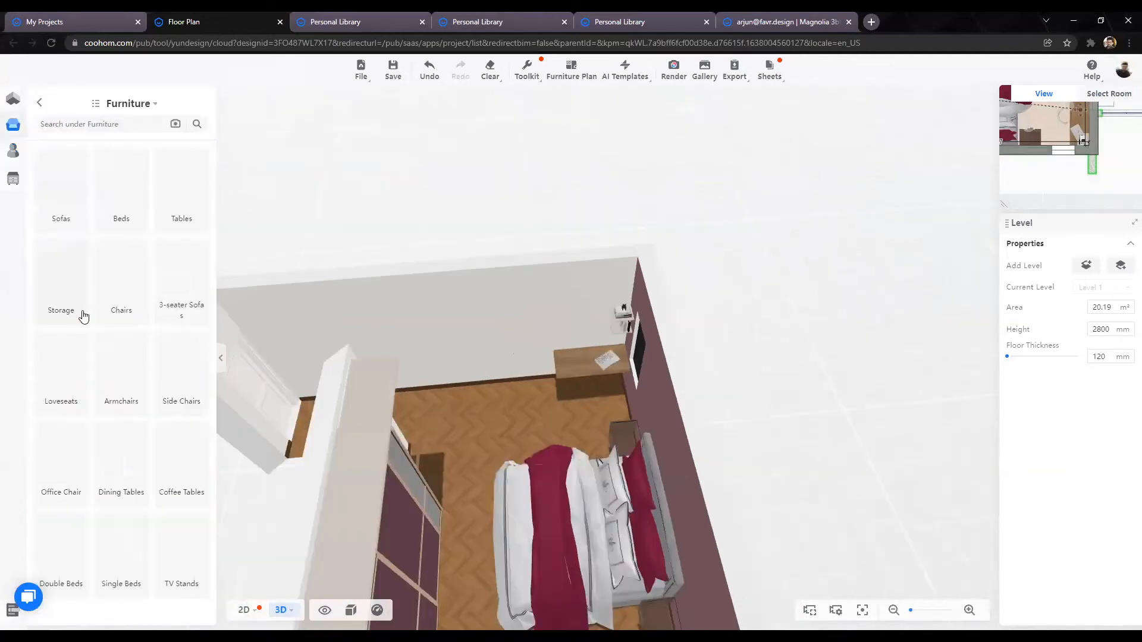
click(24, 132)
click(74, 319)
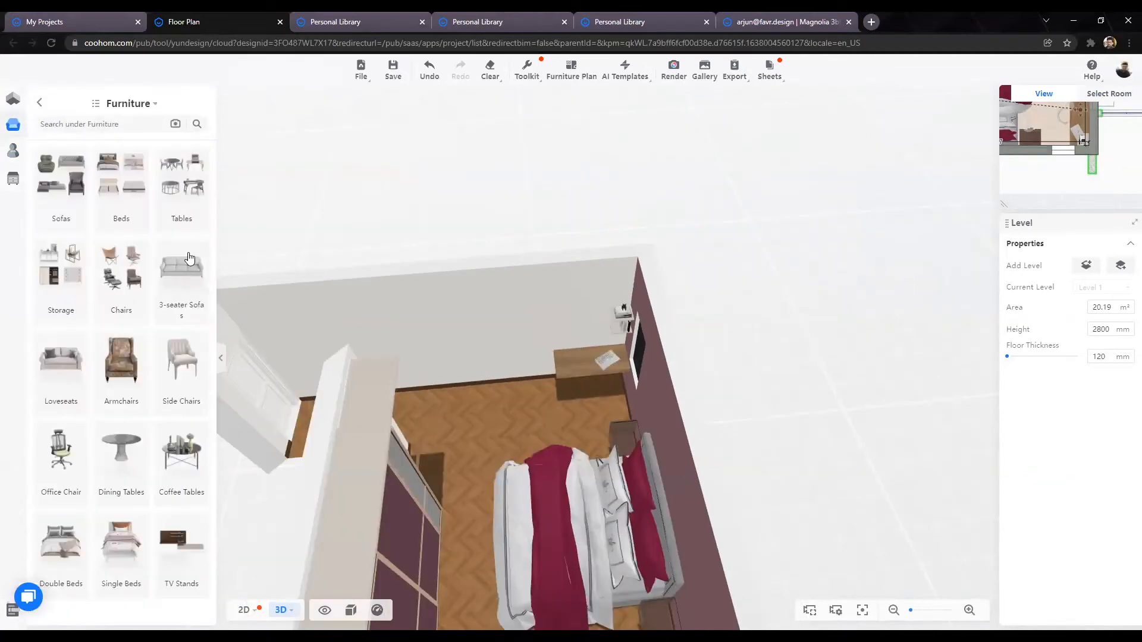
click(134, 266)
scroll(110, 345, down, 5)
scroll(116, 360, down, 5)
scroll(131, 355, down, 5)
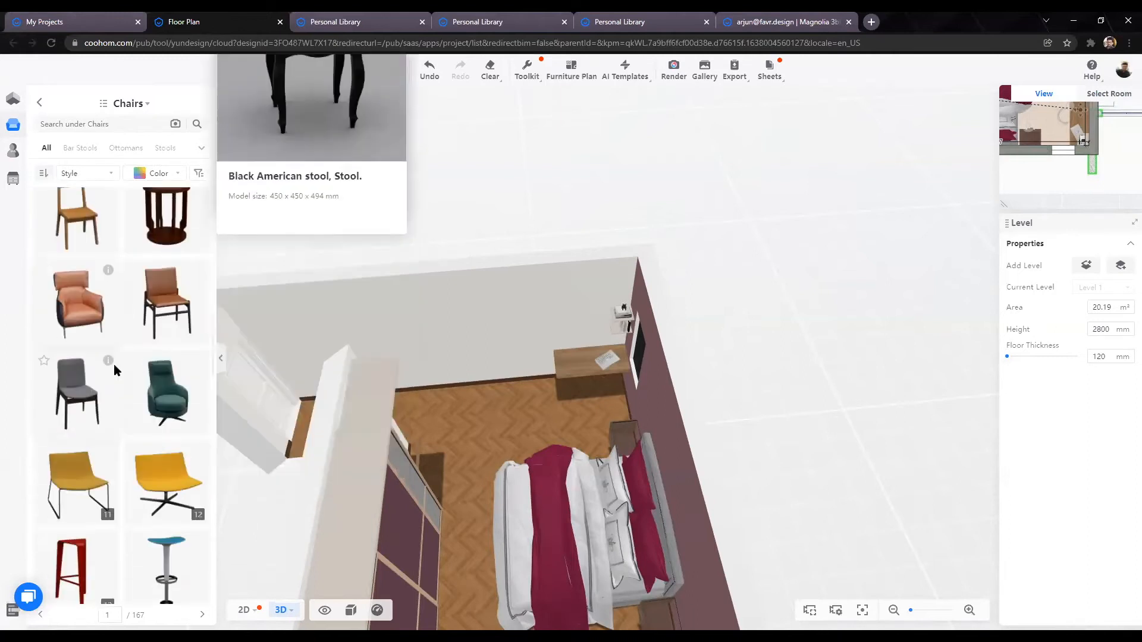
scroll(113, 364, down, 3)
scroll(145, 422, down, 10)
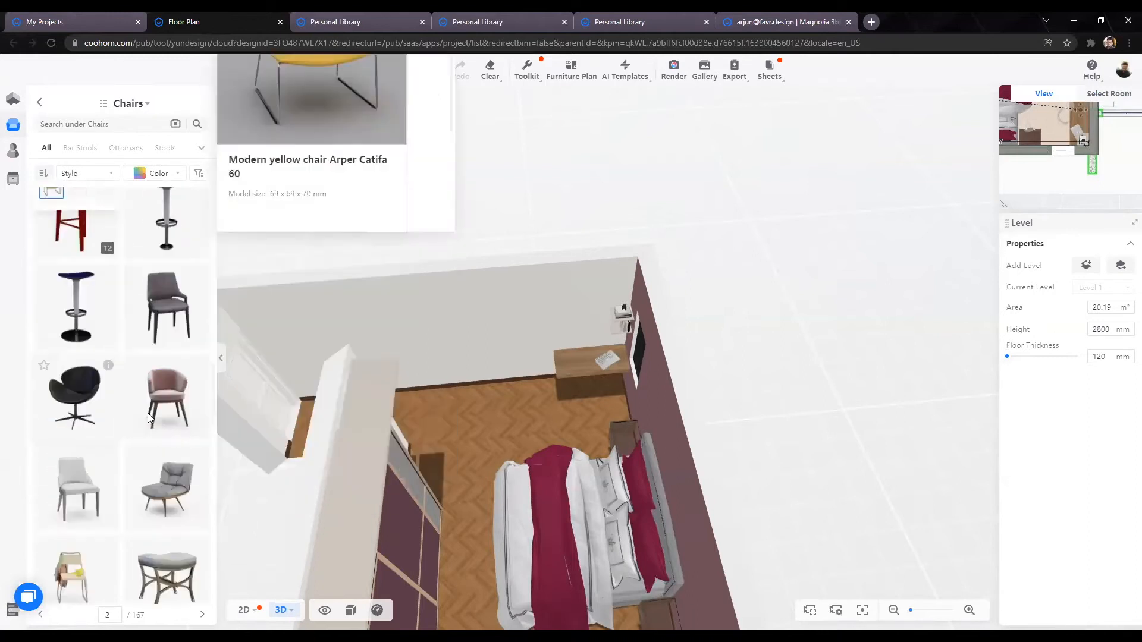
scroll(141, 431, down, 10)
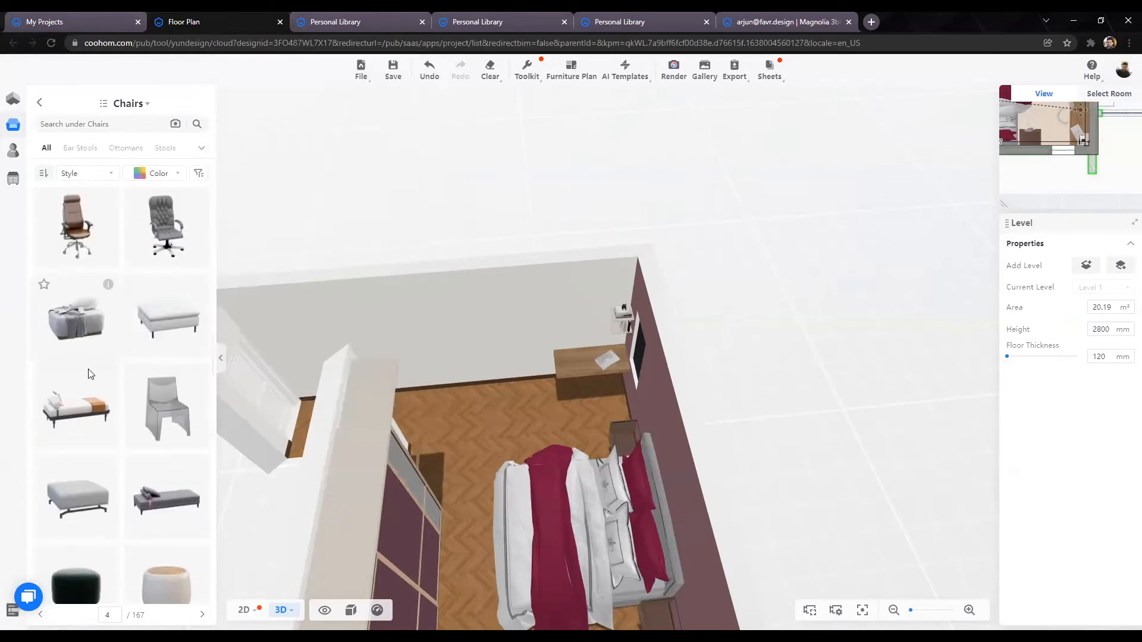
scroll(77, 345, up, 2)
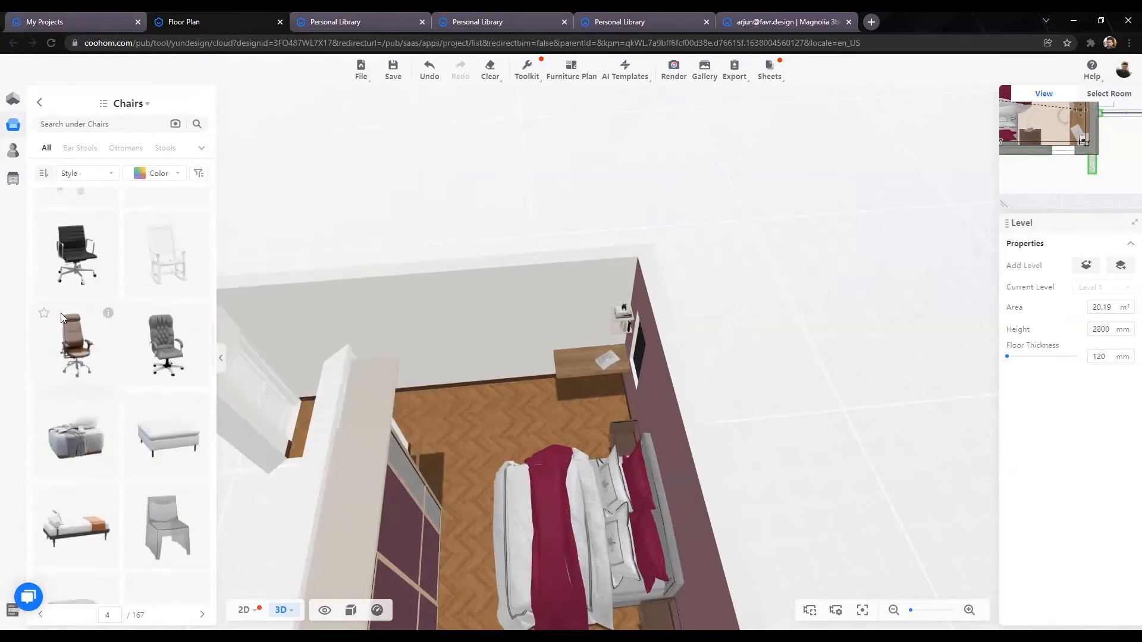
Step: Open the Webinar folder of favorites and look through its saved models
click(27, 149)
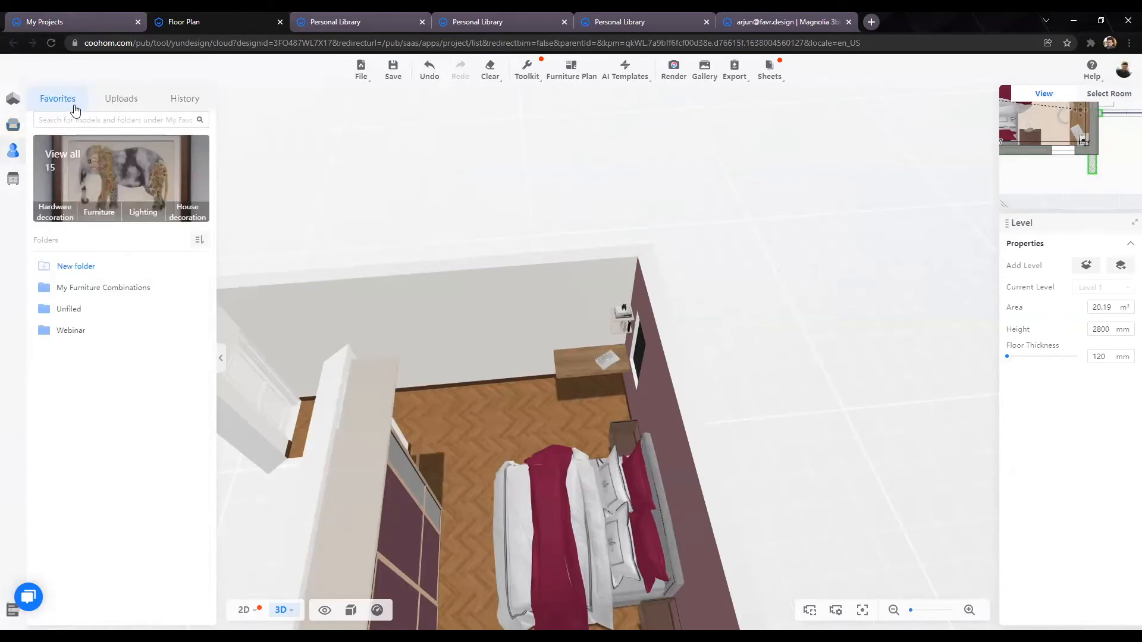
mouse_move(6, 161)
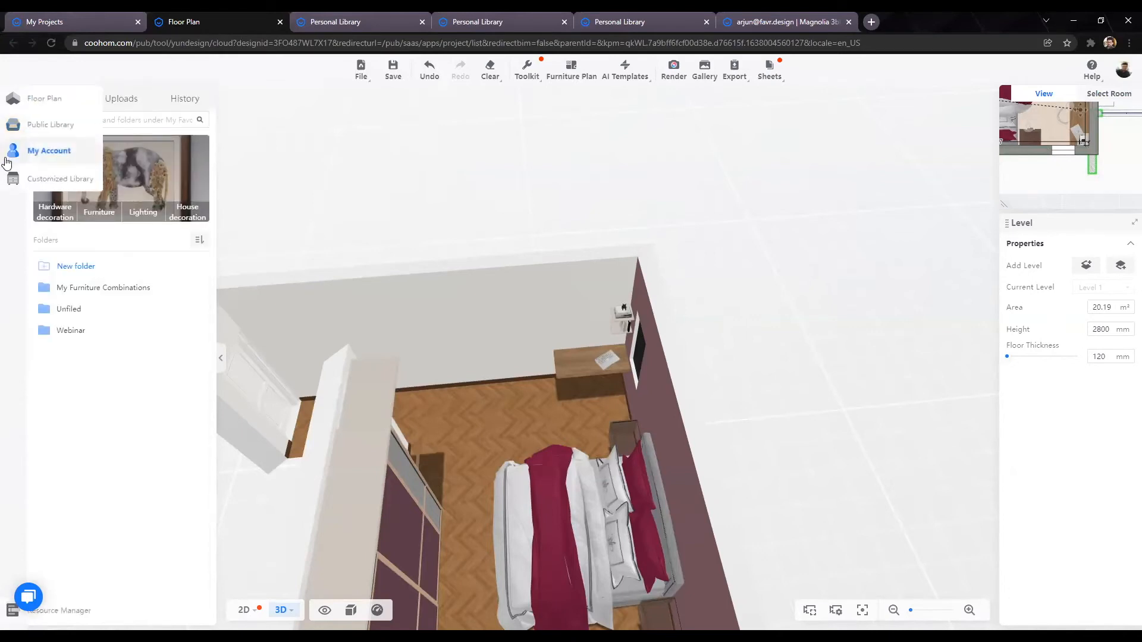
click(71, 331)
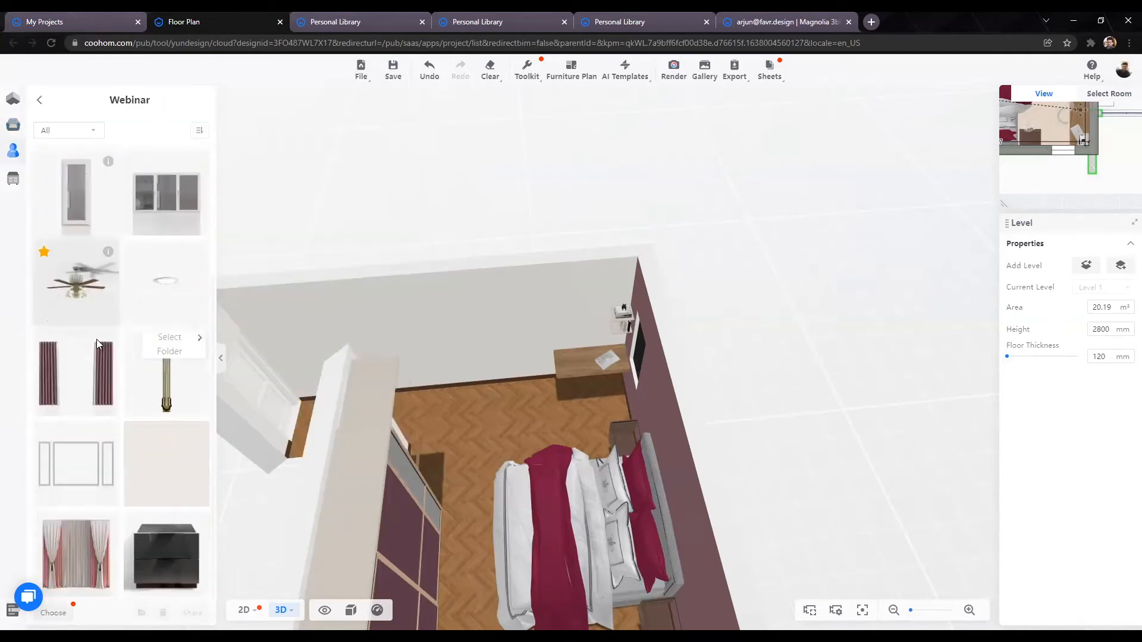
mouse_move(113, 337)
scroll(110, 327, down, 3)
scroll(109, 320, up, 3)
Step: Place the round crimson stool from the Webinar folder on the floor between the desk and the bed
drag(819, 429, 406, 341)
drag(434, 513, 441, 448)
scroll(571, 360, up, 1)
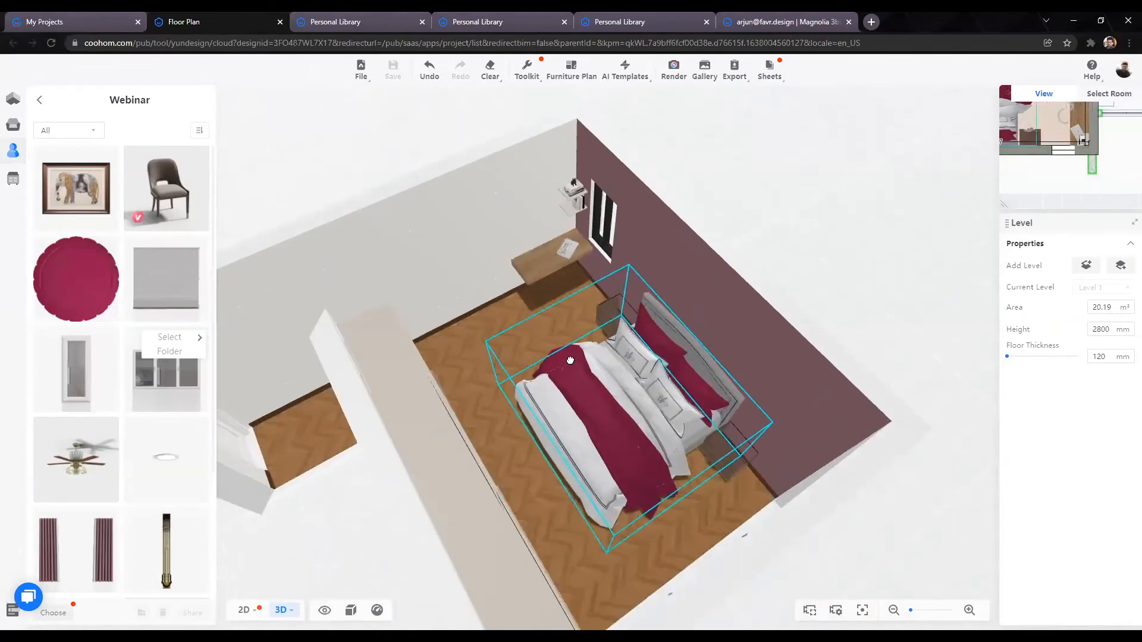
scroll(572, 366, up, 3)
scroll(217, 231, up, 3)
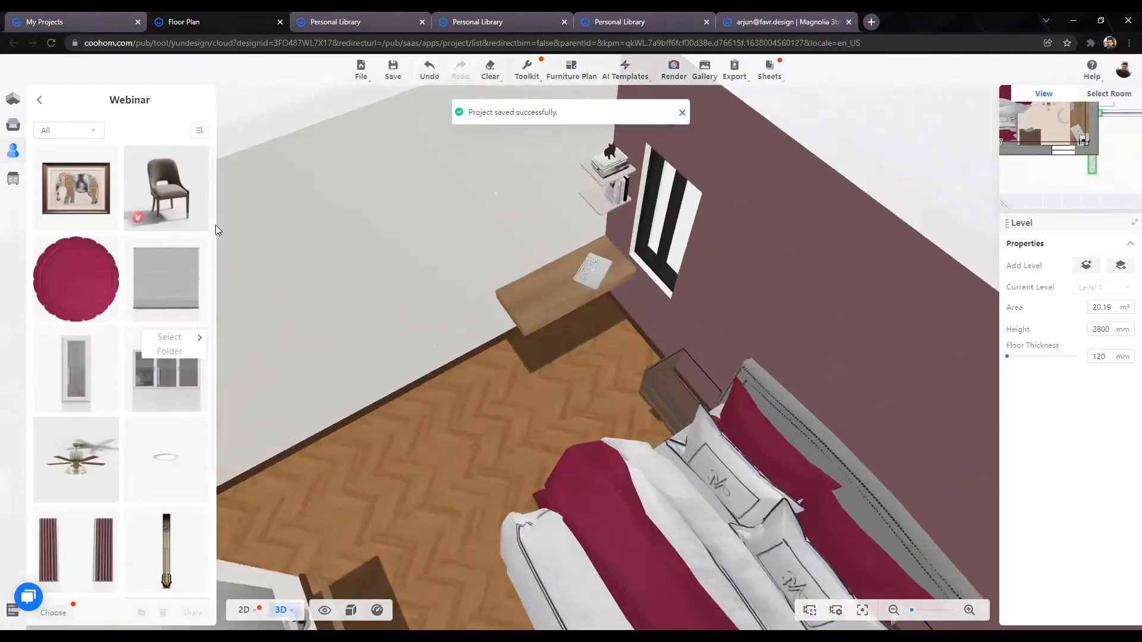
scroll(229, 248, up, 3)
drag(157, 188, 516, 535)
scroll(525, 538, down, 2)
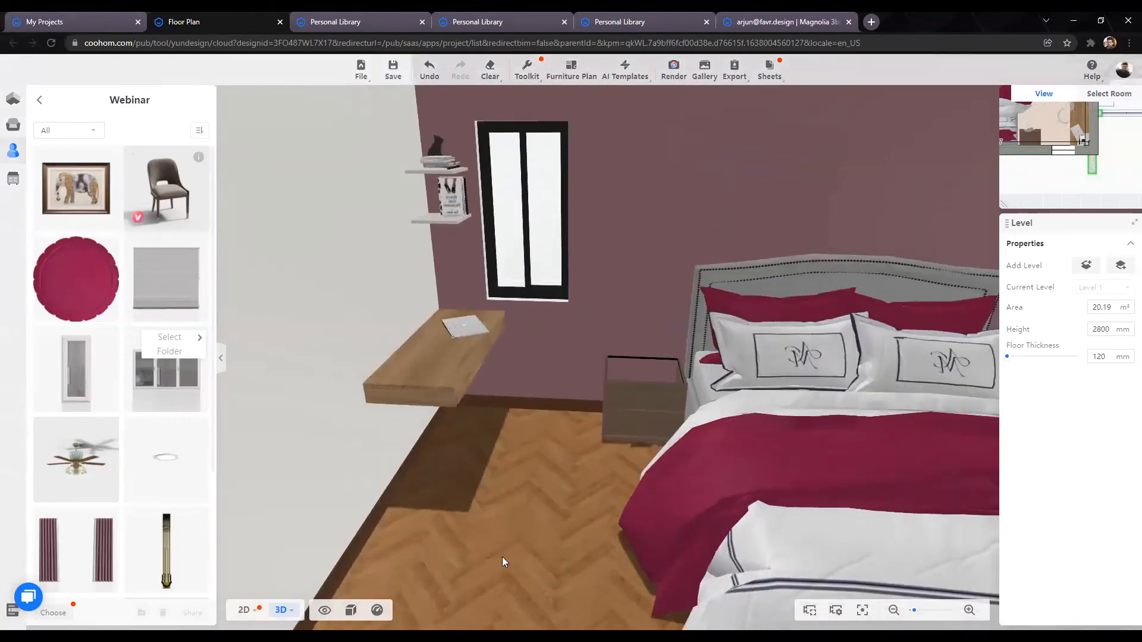
click(76, 279)
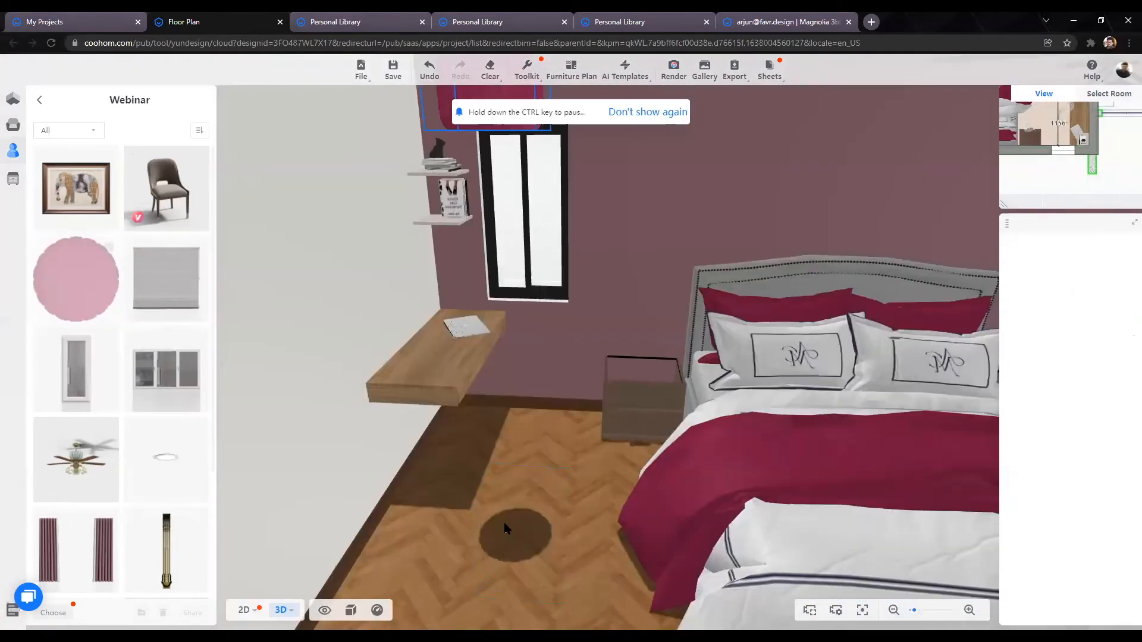
click(505, 524)
Step: Move the crimson stool to the mirrored vanity ledge beside the wardrobe
scroll(750, 526, down, 5)
drag(800, 523, 738, 562)
click(690, 577)
click(568, 495)
drag(568, 495, 686, 563)
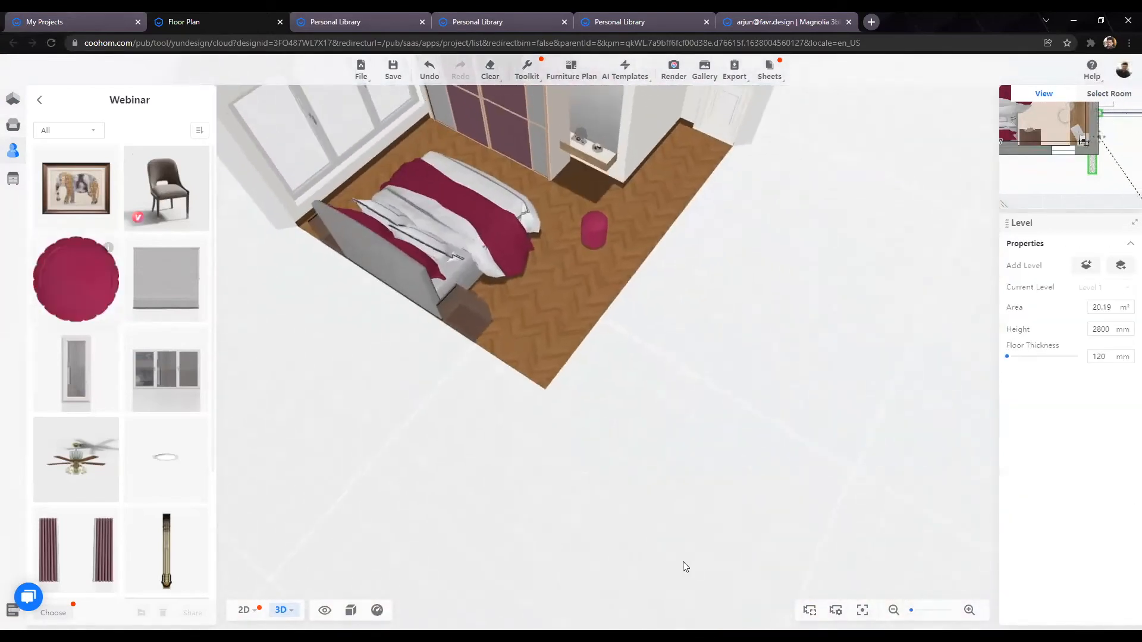
scroll(599, 464, up, 10)
key(w)
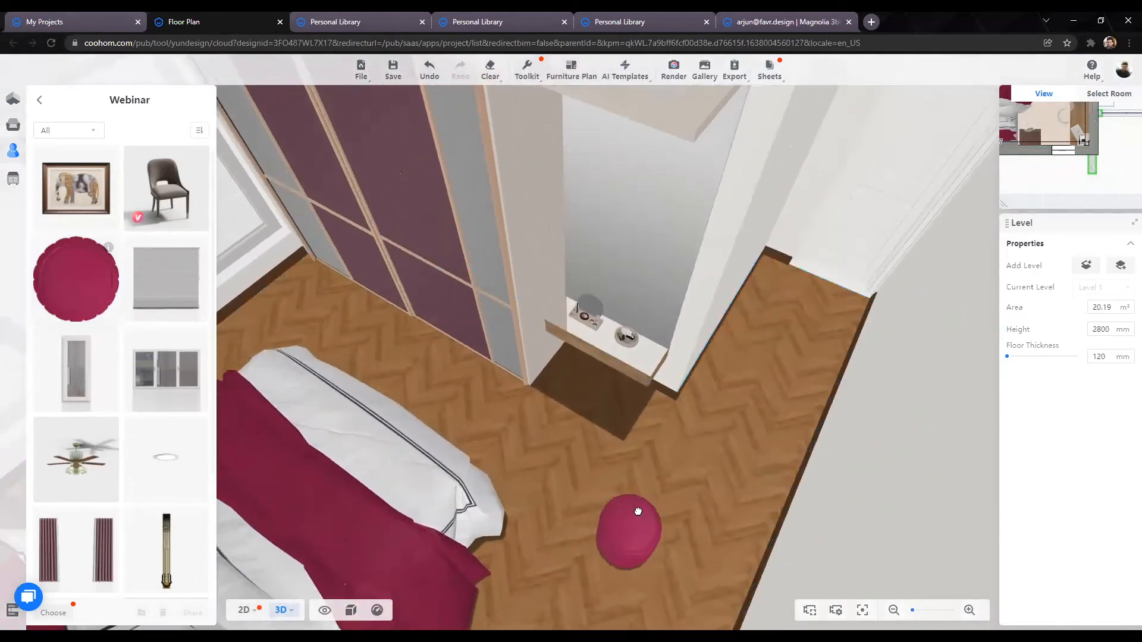
drag(624, 508, 709, 540)
click(623, 530)
drag(623, 529, 598, 505)
scroll(598, 506, down, 5)
scroll(821, 439, down, 10)
click(306, 544)
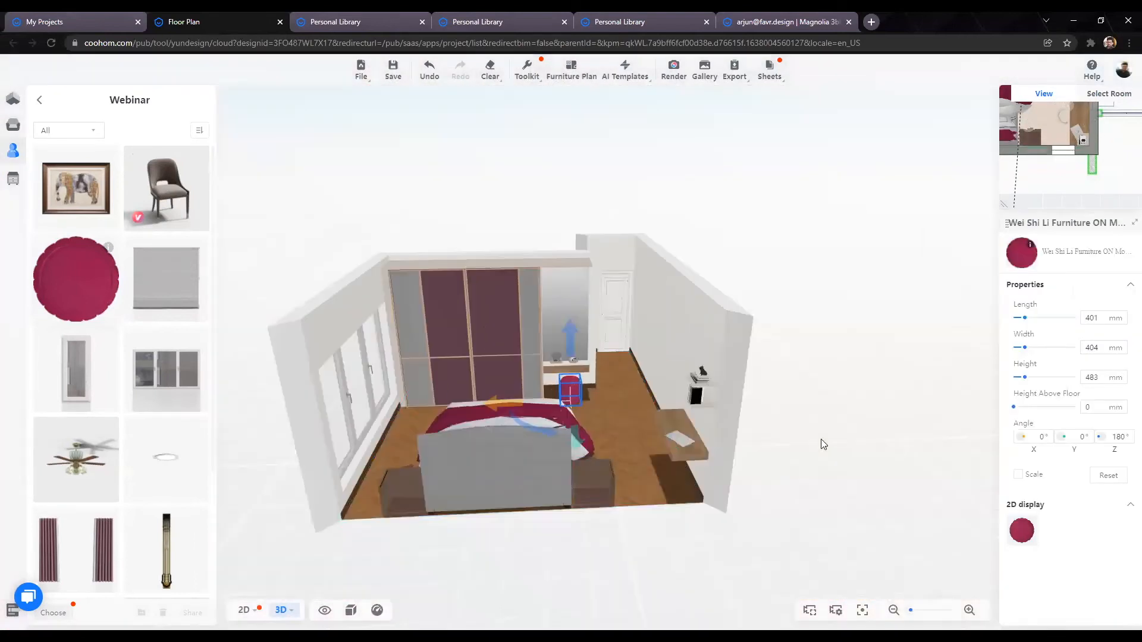
drag(497, 558, 684, 553)
Step: Return to the public library's furniture models and open the Chairs category
mouse_move(6, 128)
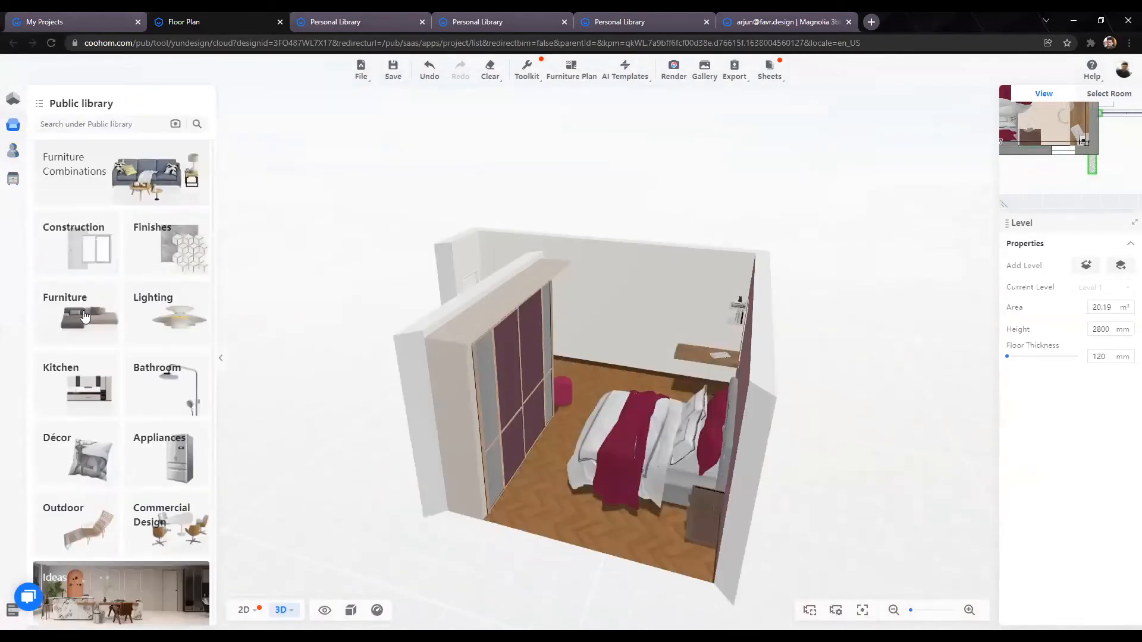
click(89, 253)
click(40, 104)
click(96, 310)
click(193, 212)
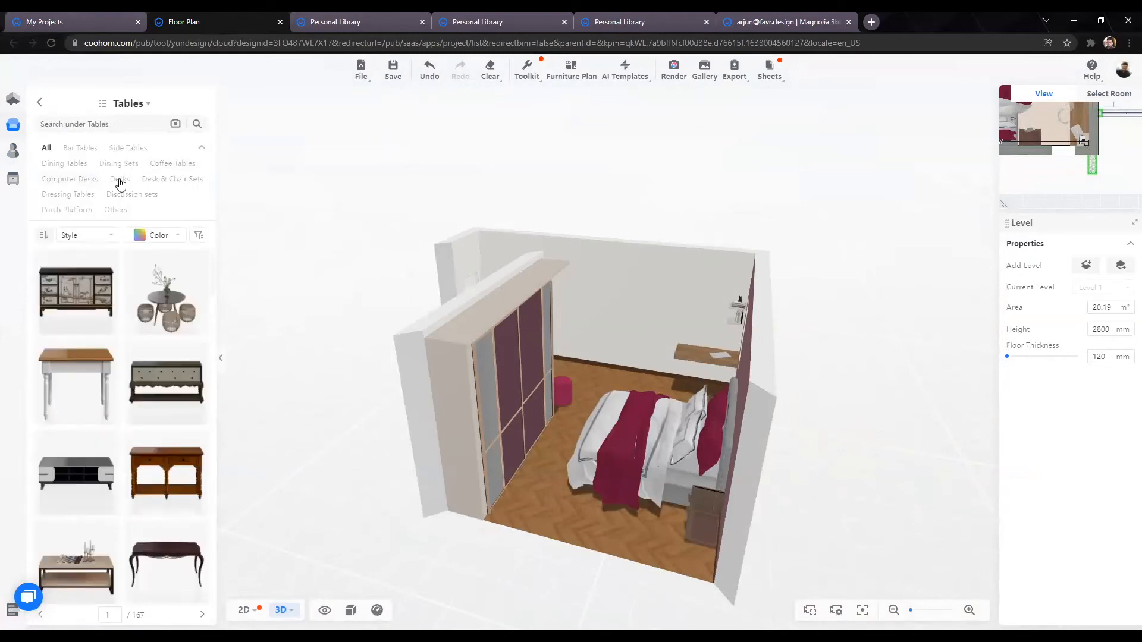
click(38, 103)
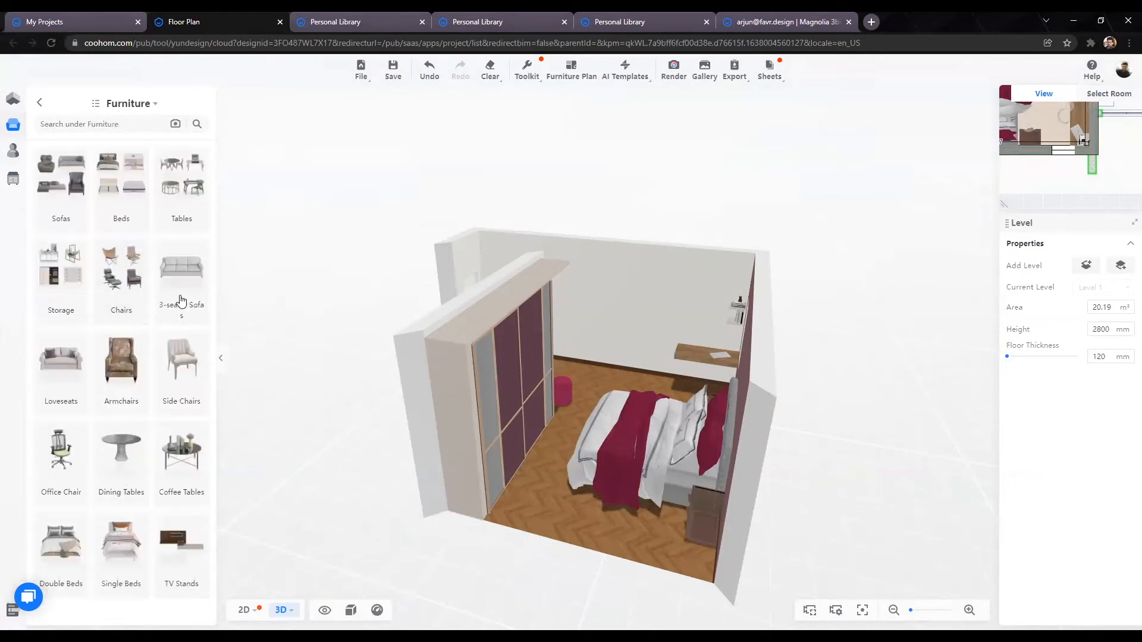
click(130, 271)
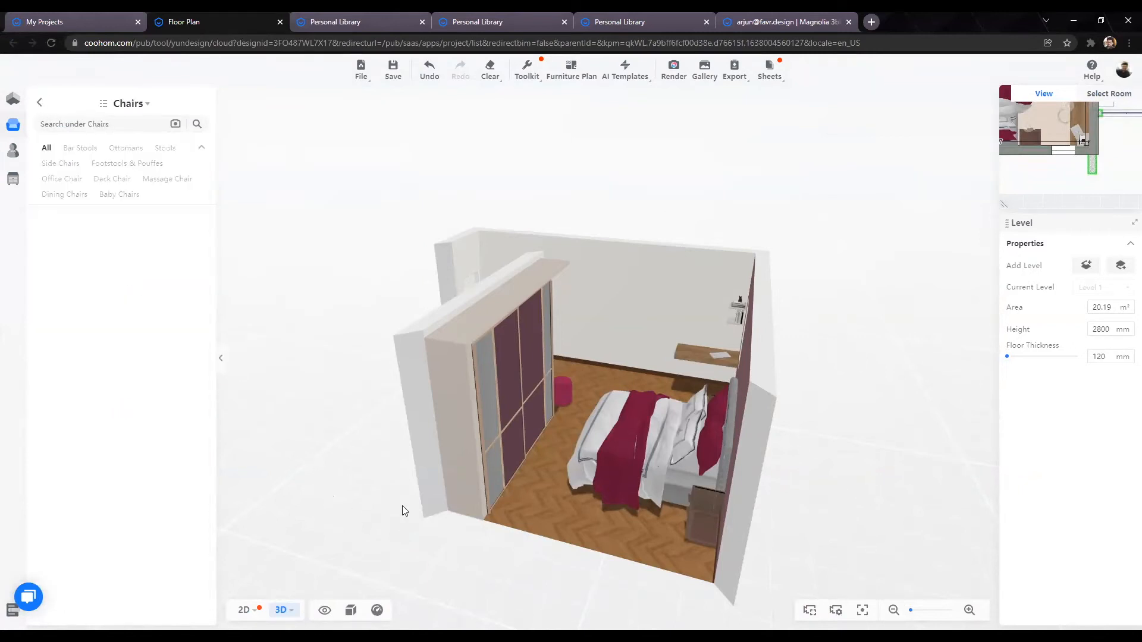
Step: Place the grey Nordic chair with dark legs at the desk, facing it, and slide it partly under the desktop
drag(342, 512, 529, 498)
scroll(465, 505, up, 6)
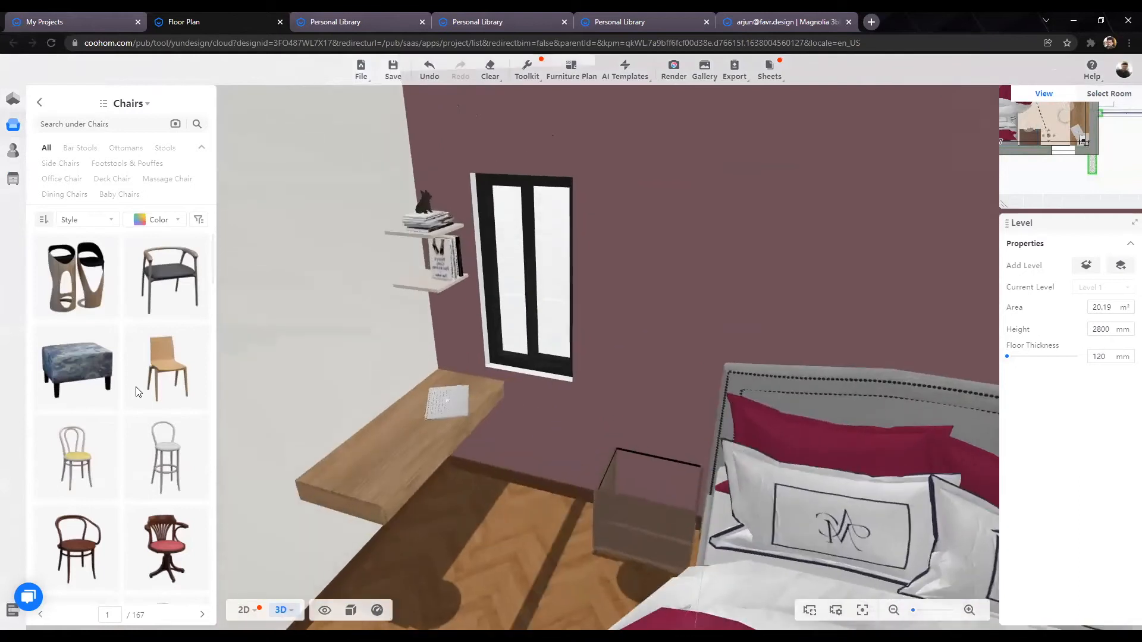
scroll(138, 393, down, 9)
scroll(136, 392, down, 10)
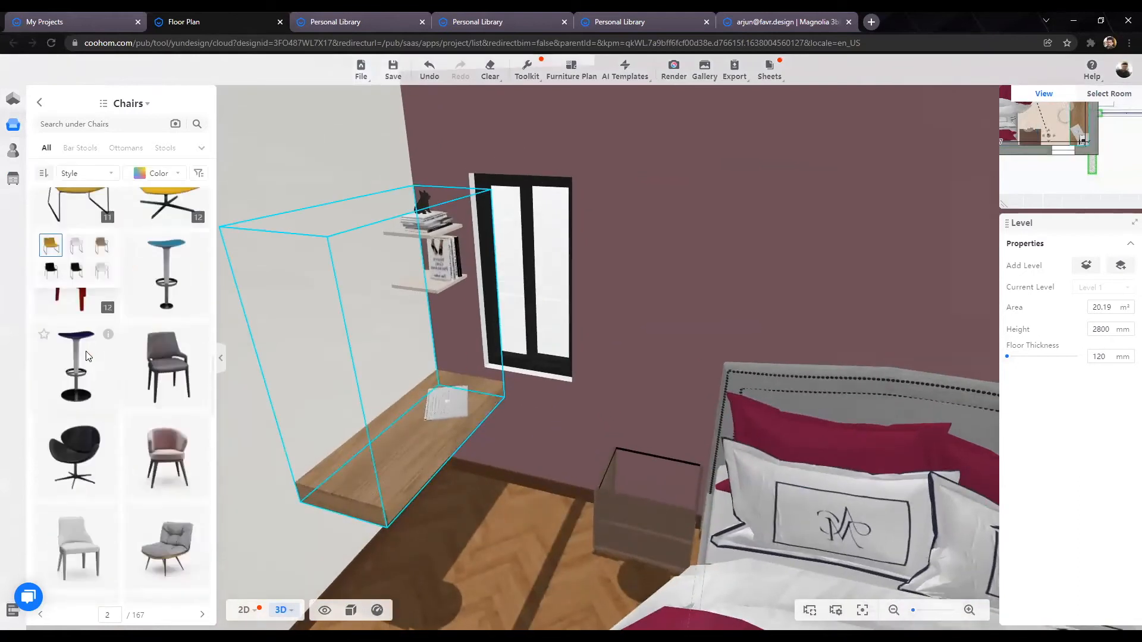
mouse_move(196, 336)
click(168, 366)
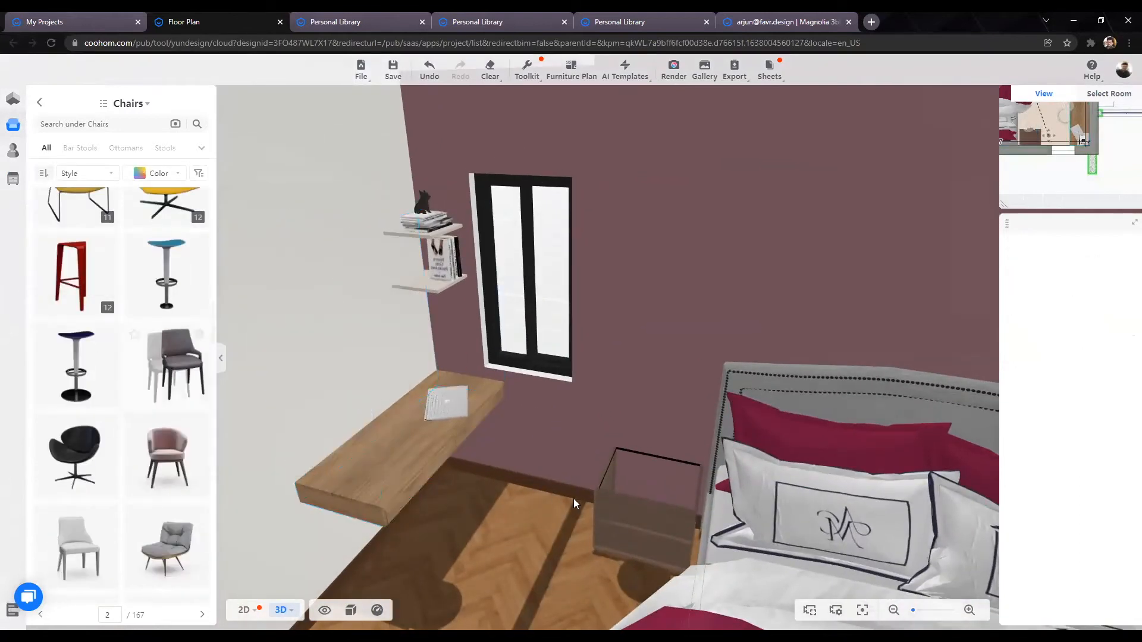
click(501, 497)
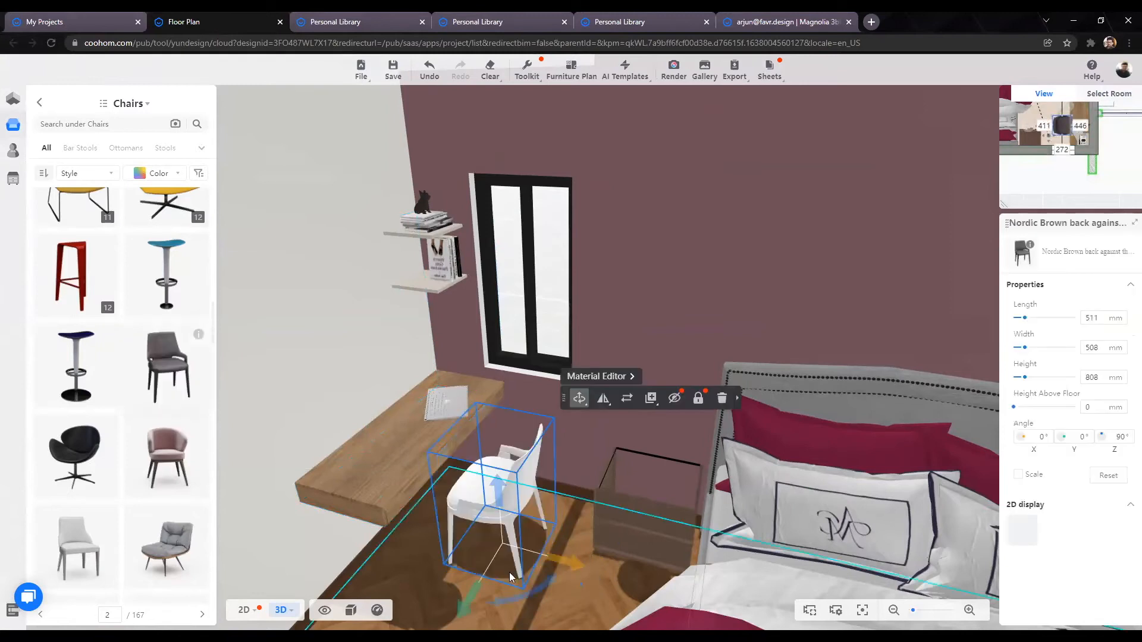
drag(569, 567, 544, 552)
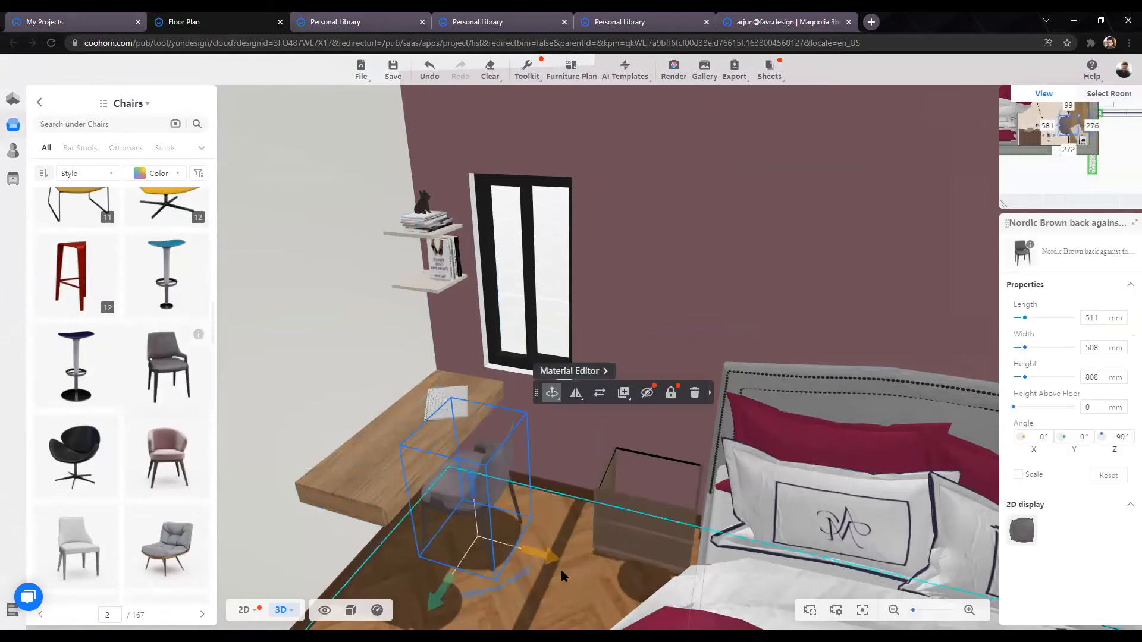
Step: Examine the furnished bedroom in 3D from outside and from the foot of the bed
scroll(561, 570, down, 3)
scroll(562, 570, down, 5)
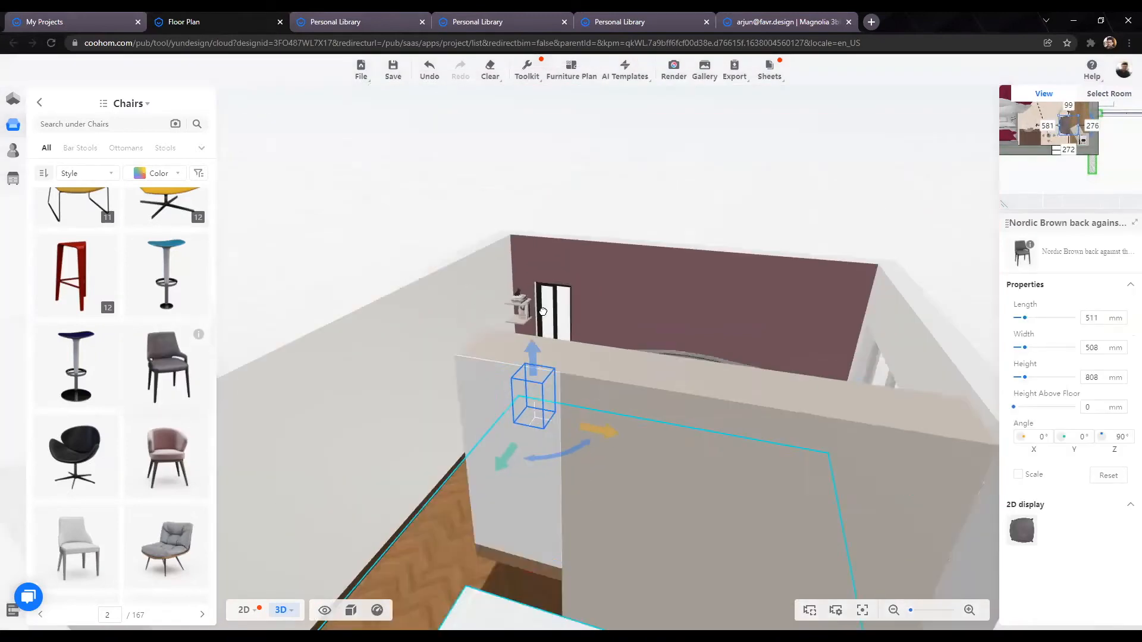
scroll(634, 330, down, 5)
drag(697, 402, 383, 539)
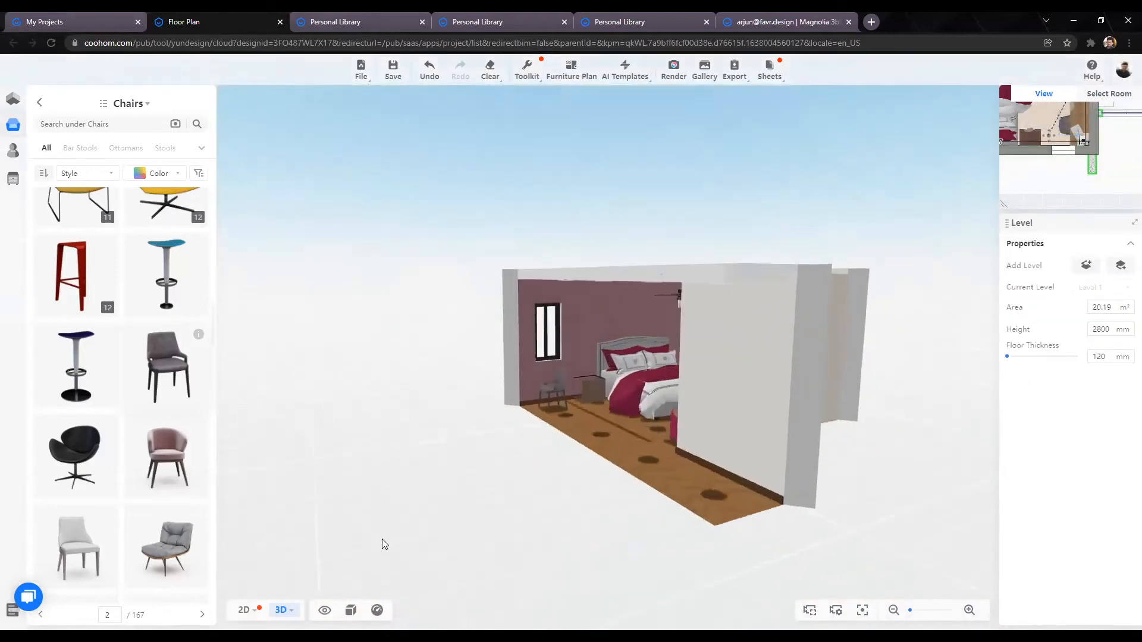
drag(809, 178, 428, 381)
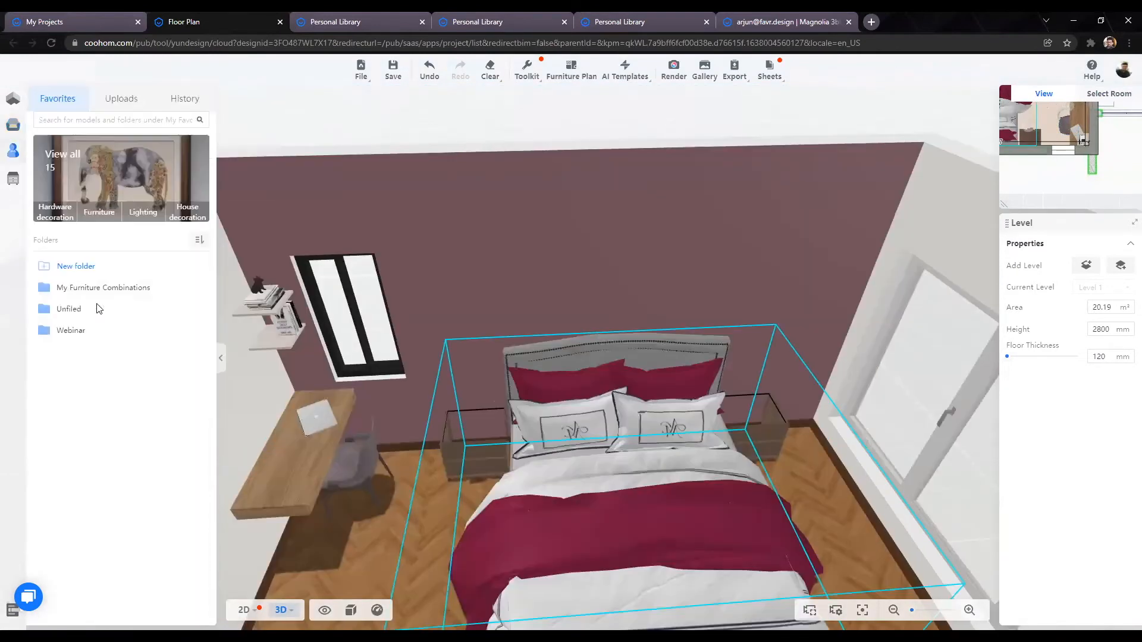
Step: Place the three-panel Fine Wood background wall moulding from the Webinar favourites folder on the wall behind the bed
click(121, 98)
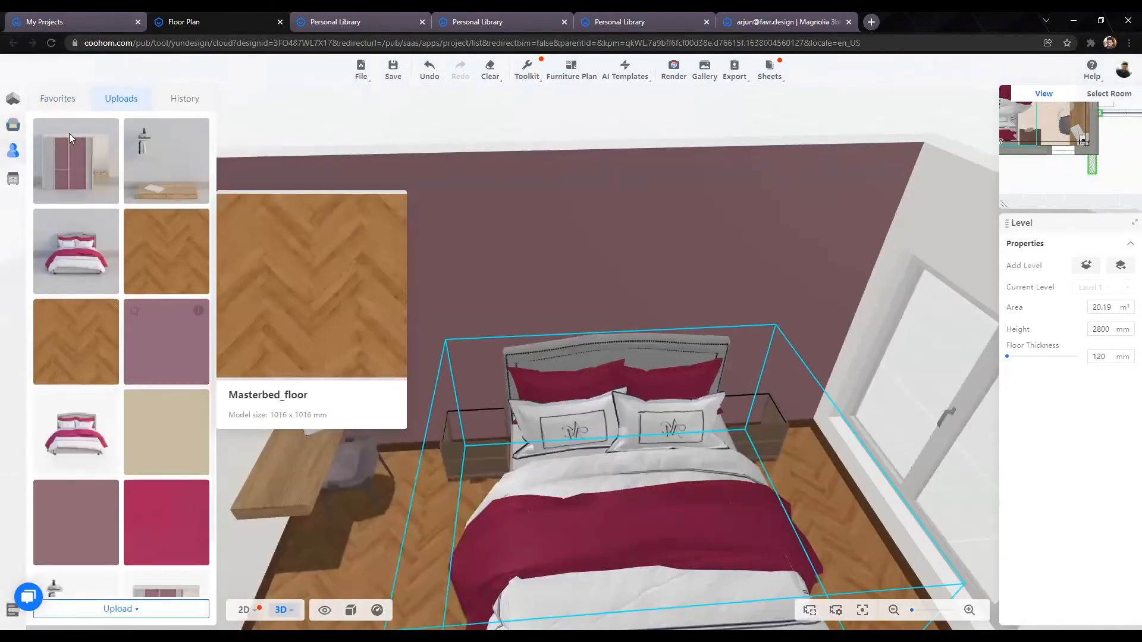
click(58, 99)
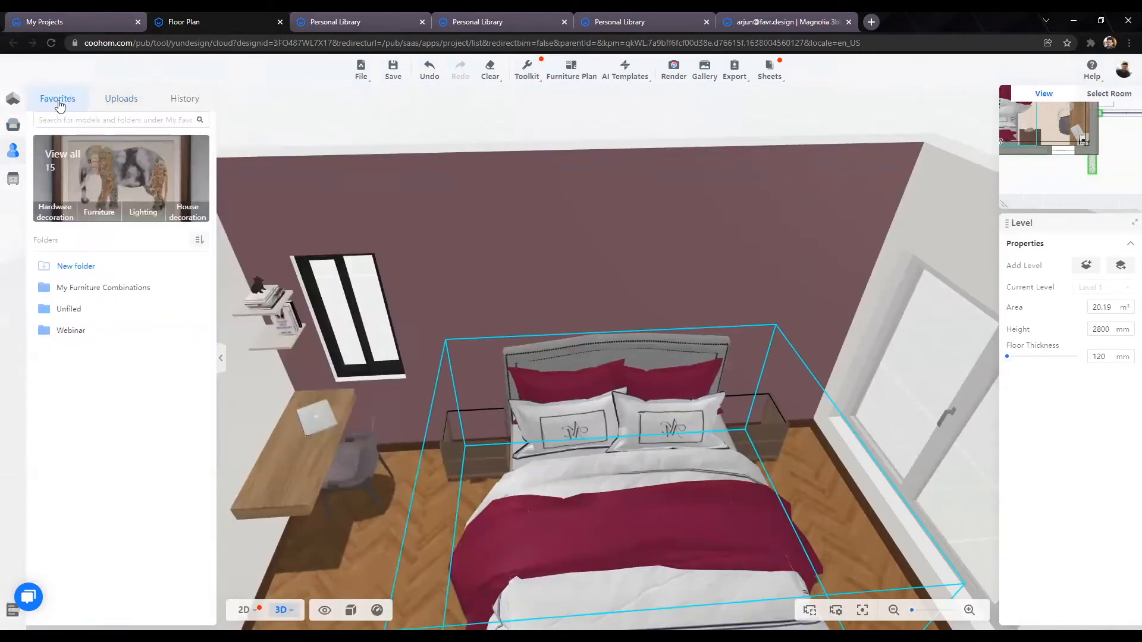
click(79, 332)
scroll(119, 458, down, 3)
drag(113, 462, 612, 309)
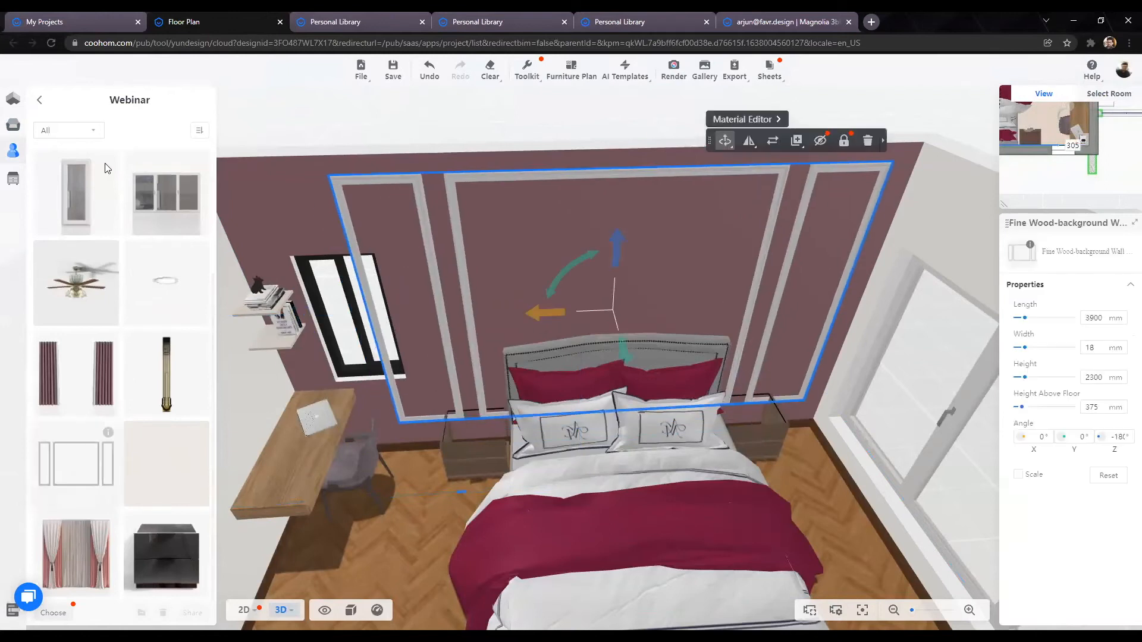
Step: Browse the Decorative Walls models in the public library's Construction category
click(42, 126)
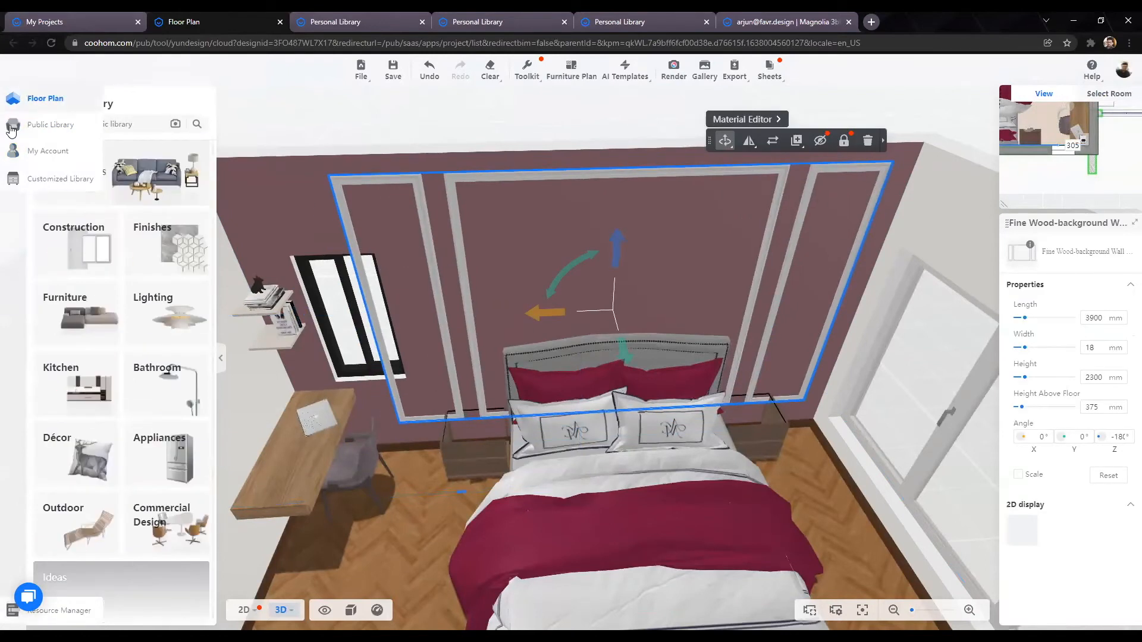
click(35, 99)
click(13, 125)
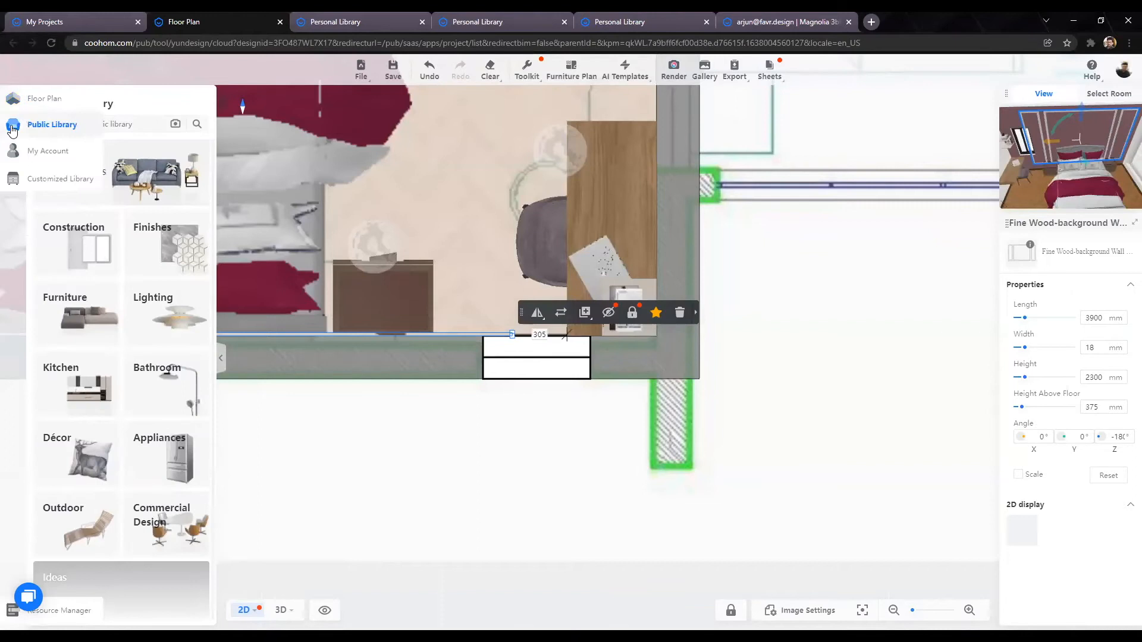
click(89, 267)
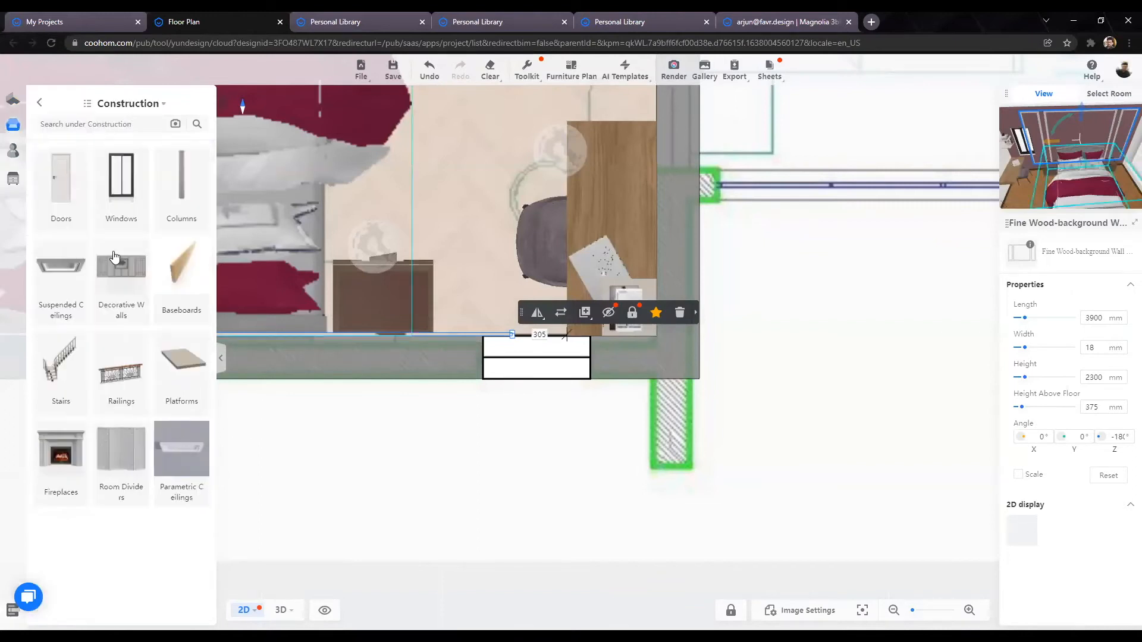
click(138, 295)
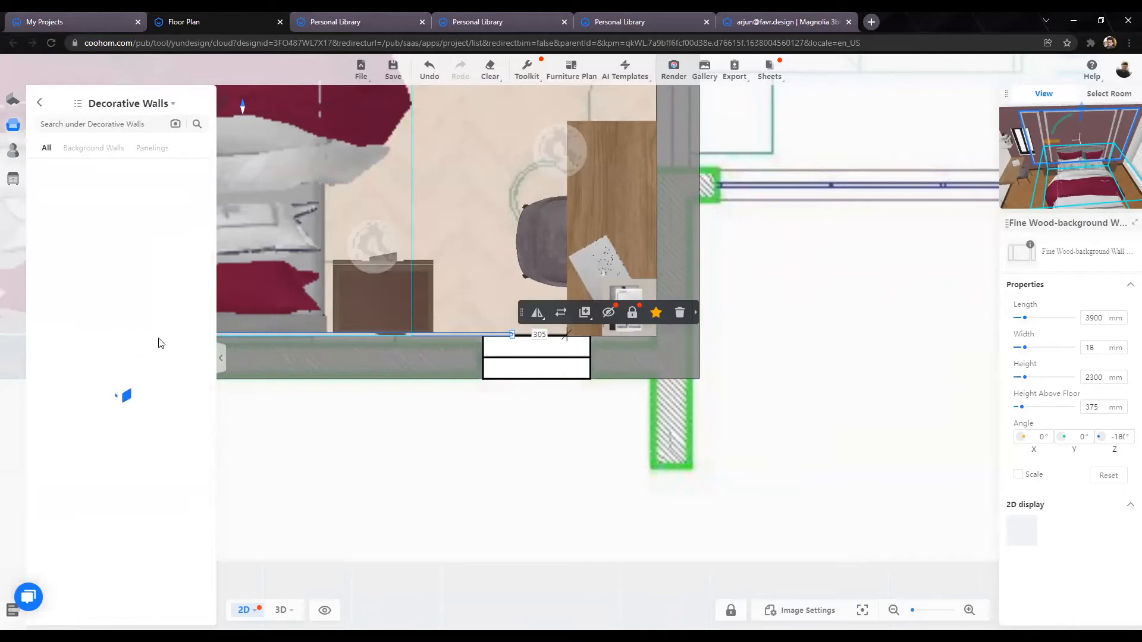
scroll(71, 449, down, 1)
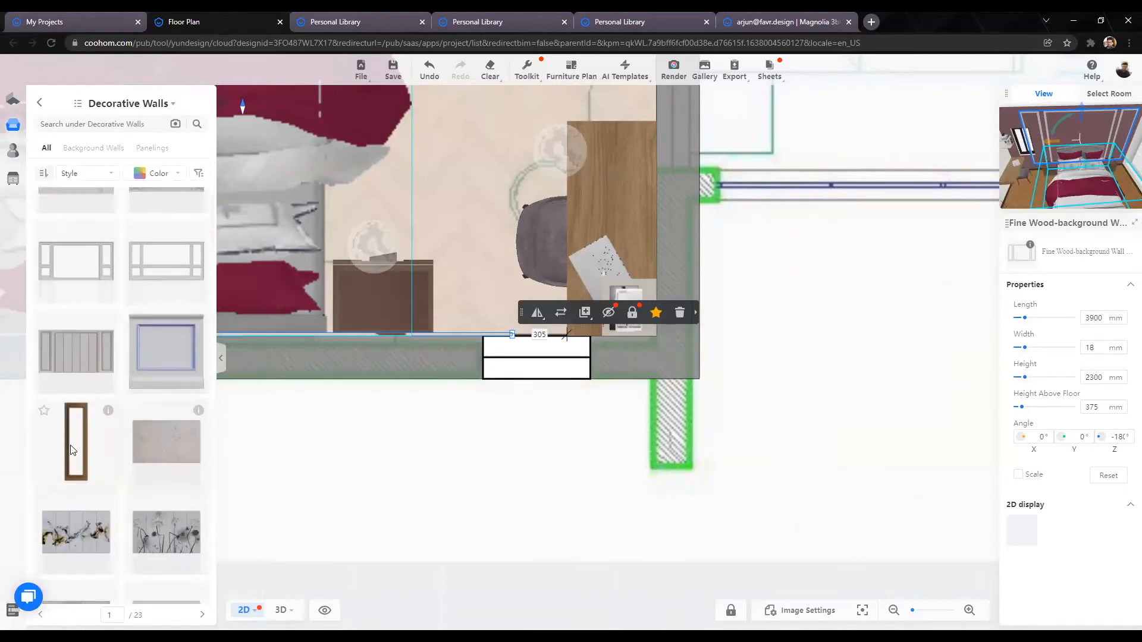
scroll(179, 441, down, 5)
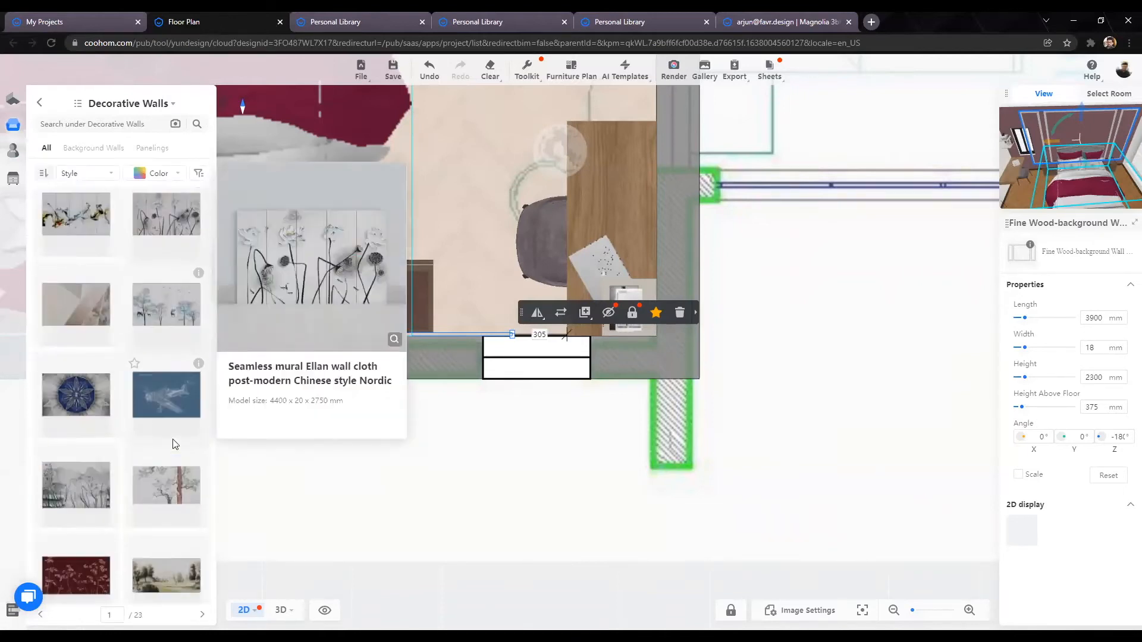
scroll(116, 392, up, 5)
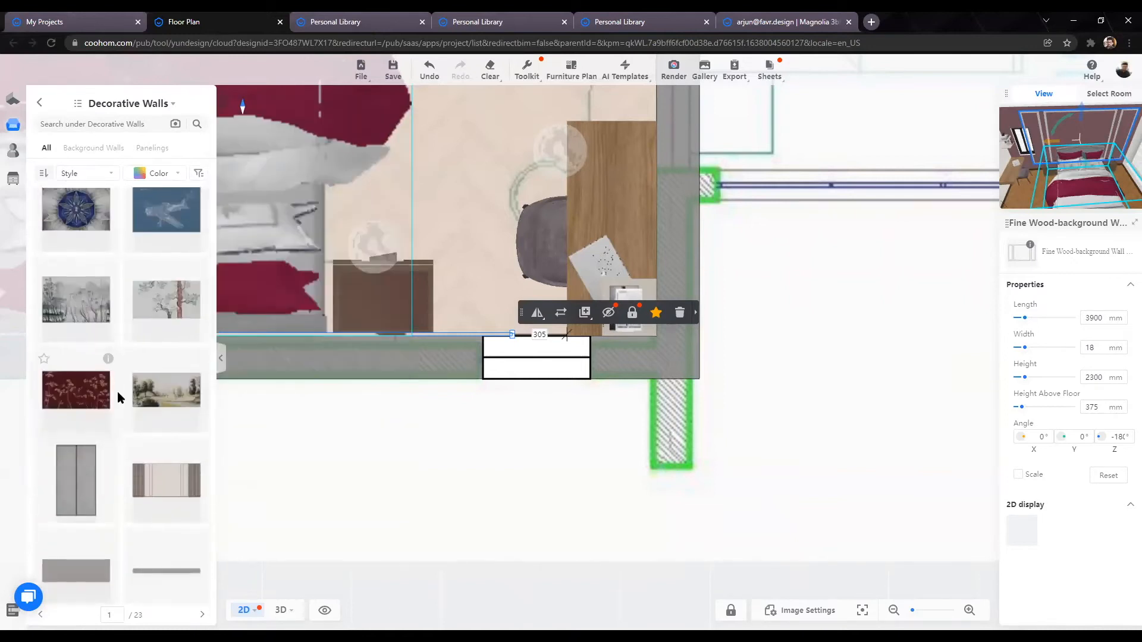
scroll(262, 445, down, 3)
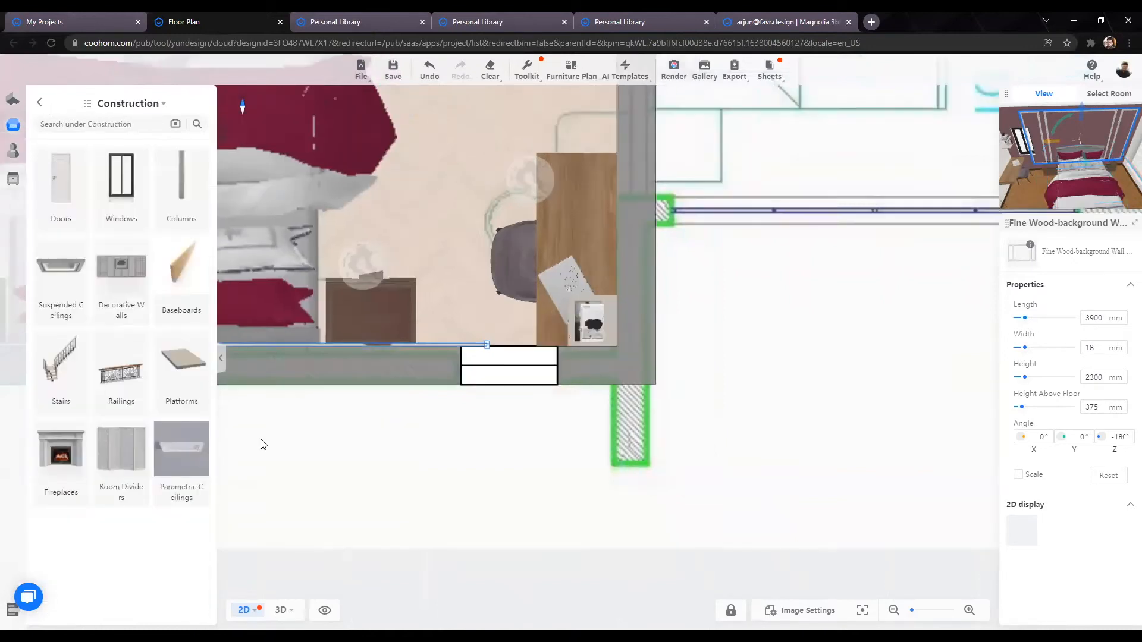
Step: Return to the 3D view and examine how the moulding sits around the bed and the window
mouse_move(280, 611)
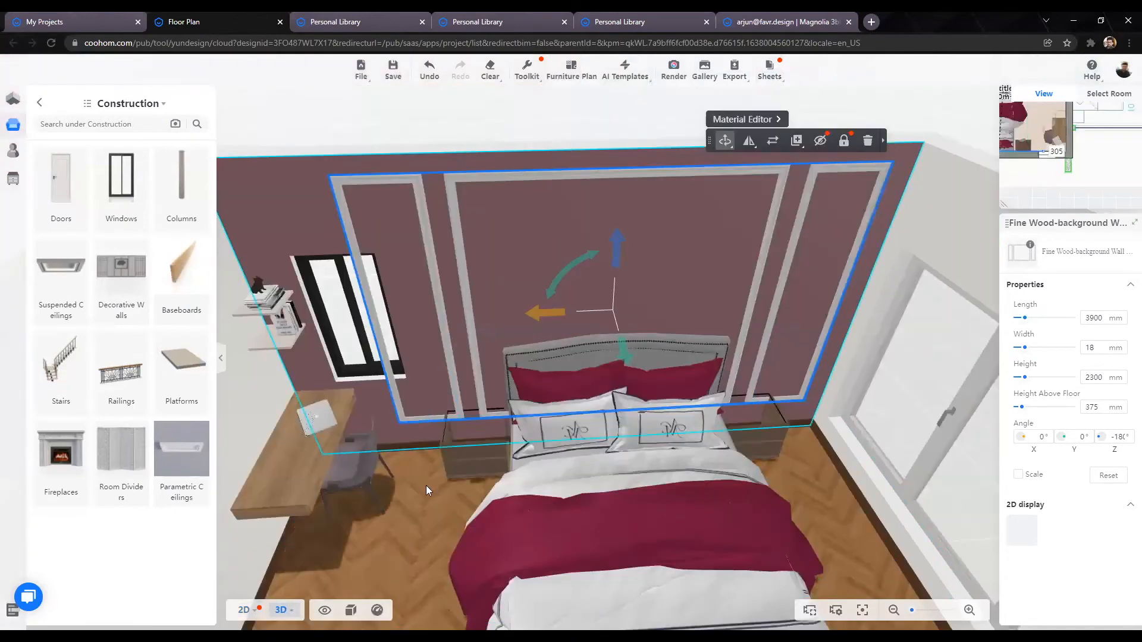
drag(425, 487, 518, 459)
scroll(570, 448, down, 5)
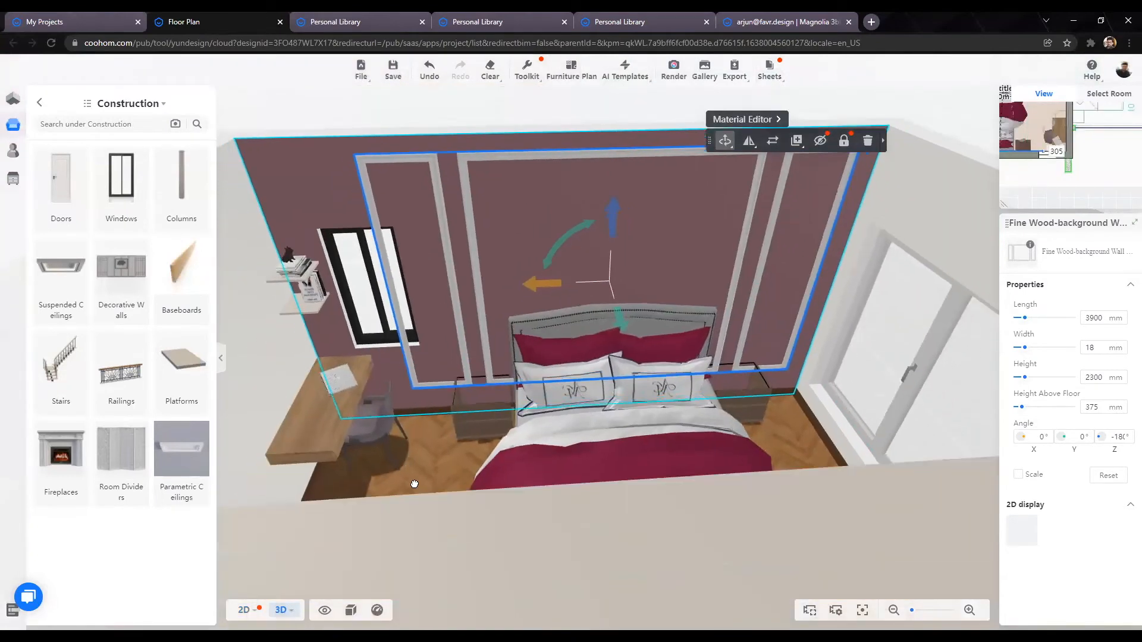
scroll(415, 489, up, 3)
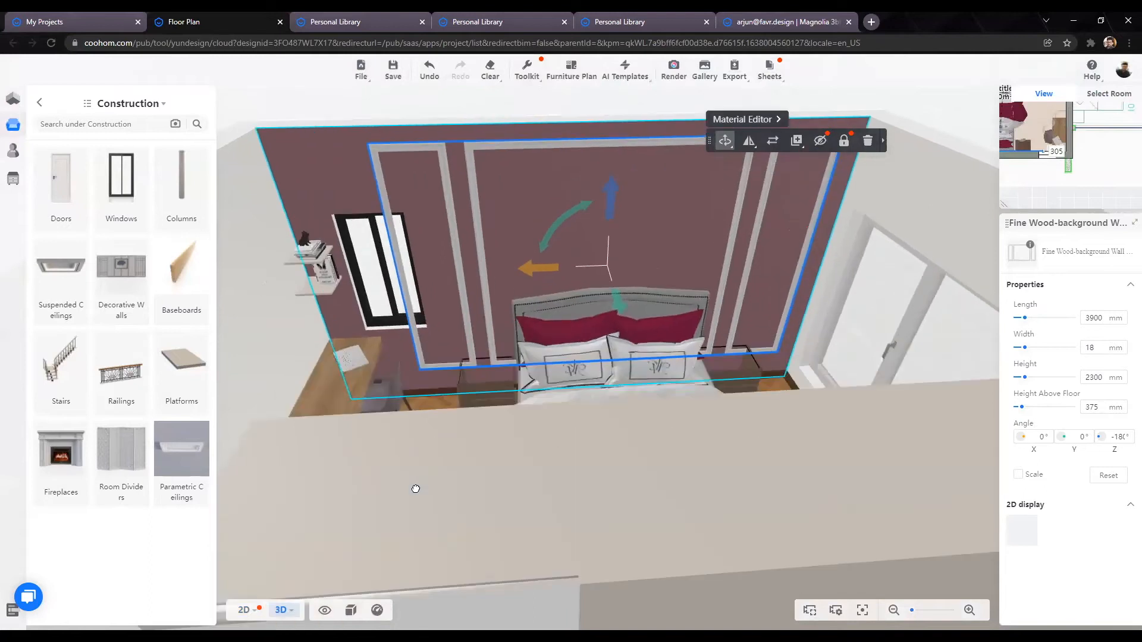
scroll(499, 172, up, 1)
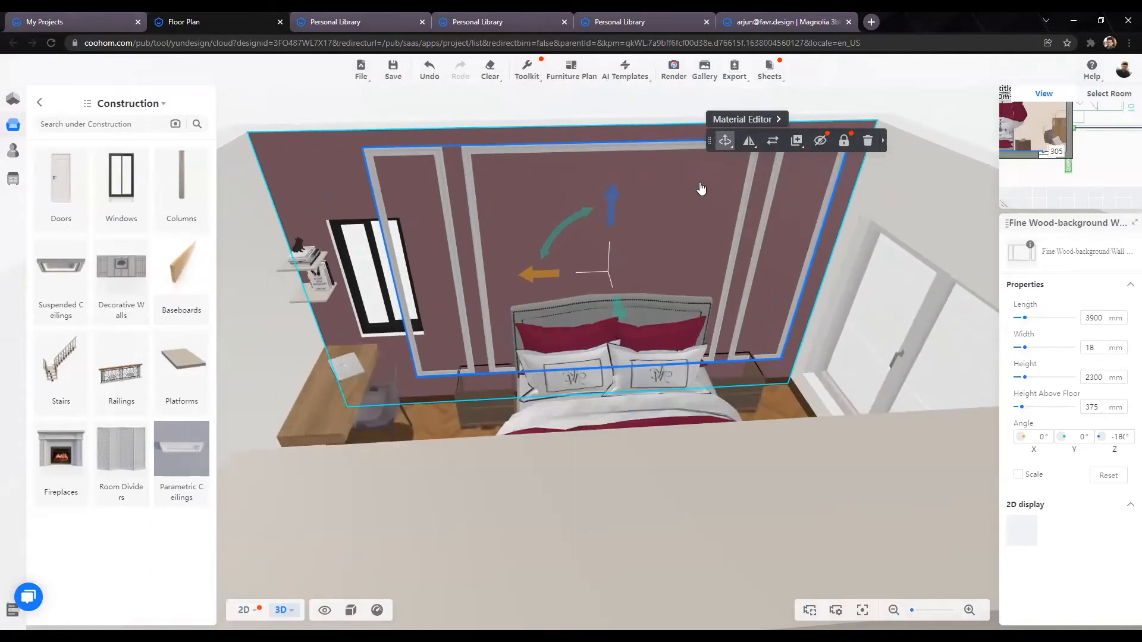
scroll(698, 169, up, 2)
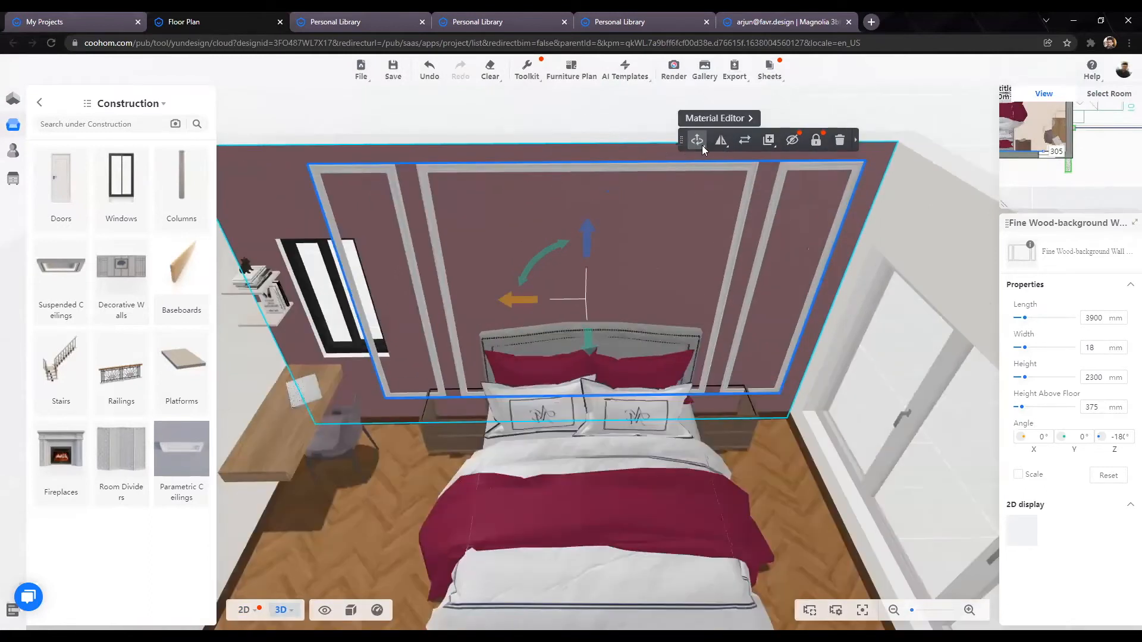
Step: Review the scale, move and rotate control modes offered for the wall moulding and the bedside cupboards
click(699, 143)
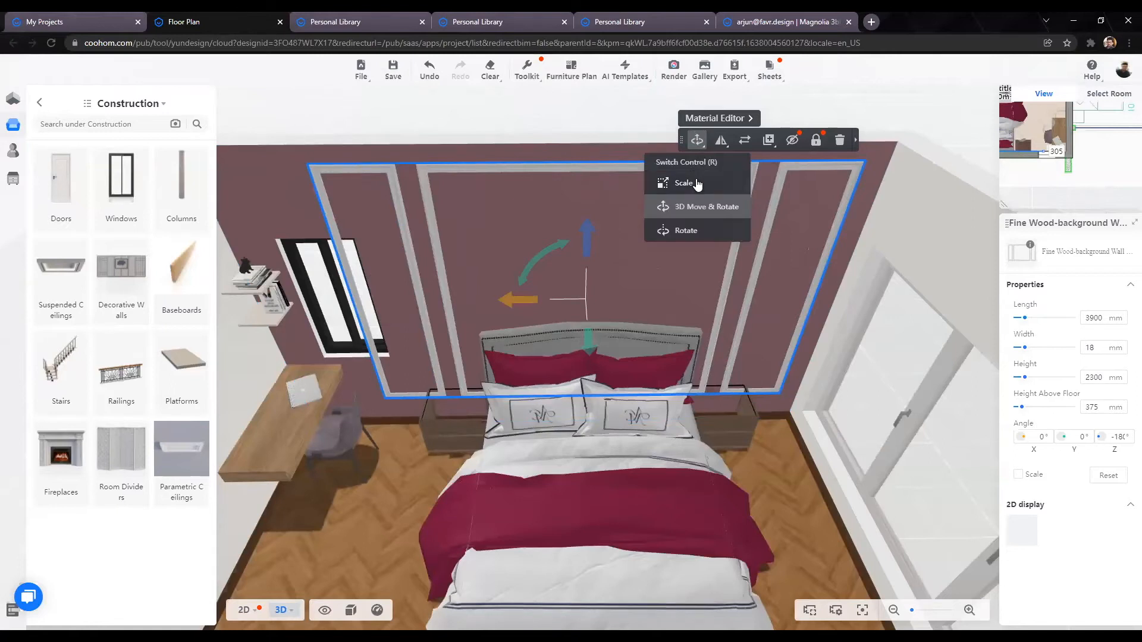
click(604, 113)
click(666, 170)
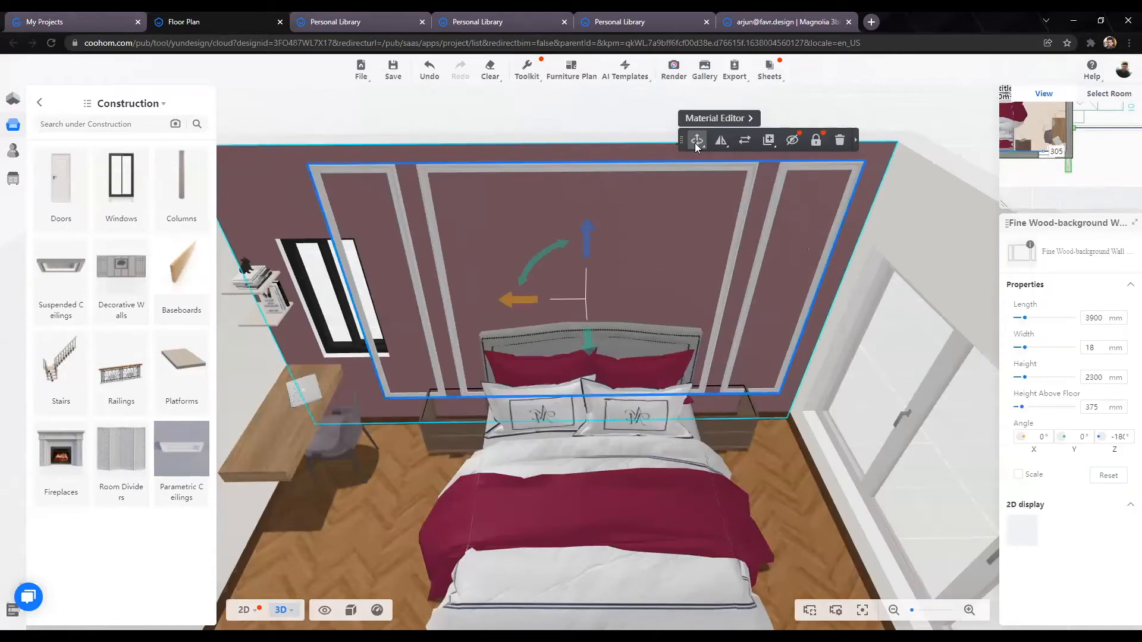
mouse_move(698, 143)
click(701, 171)
click(711, 155)
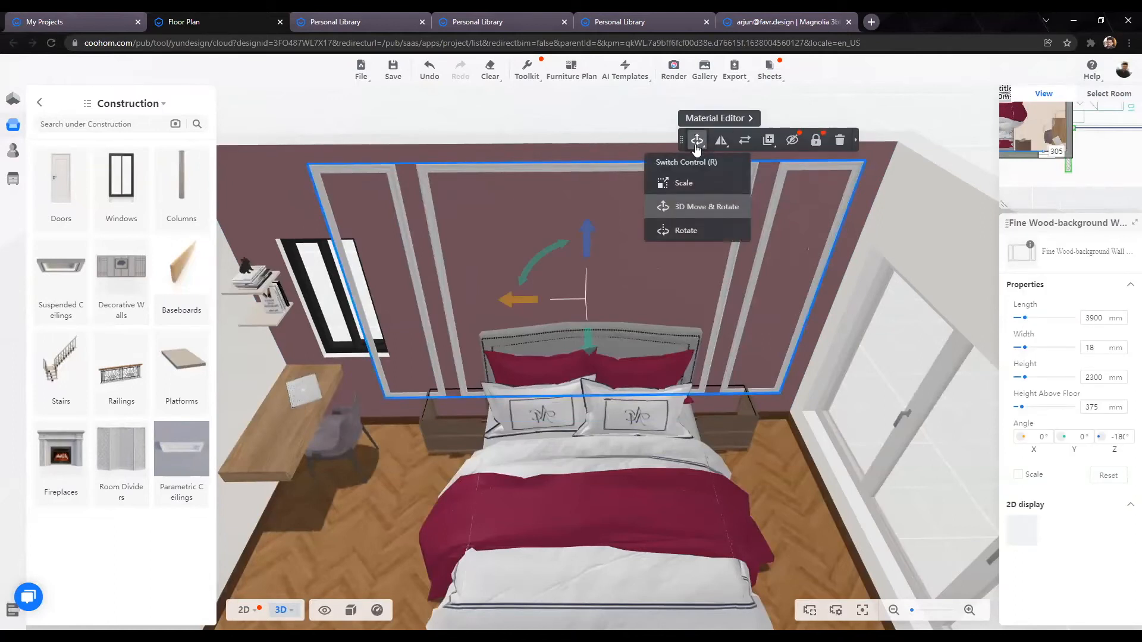
click(453, 430)
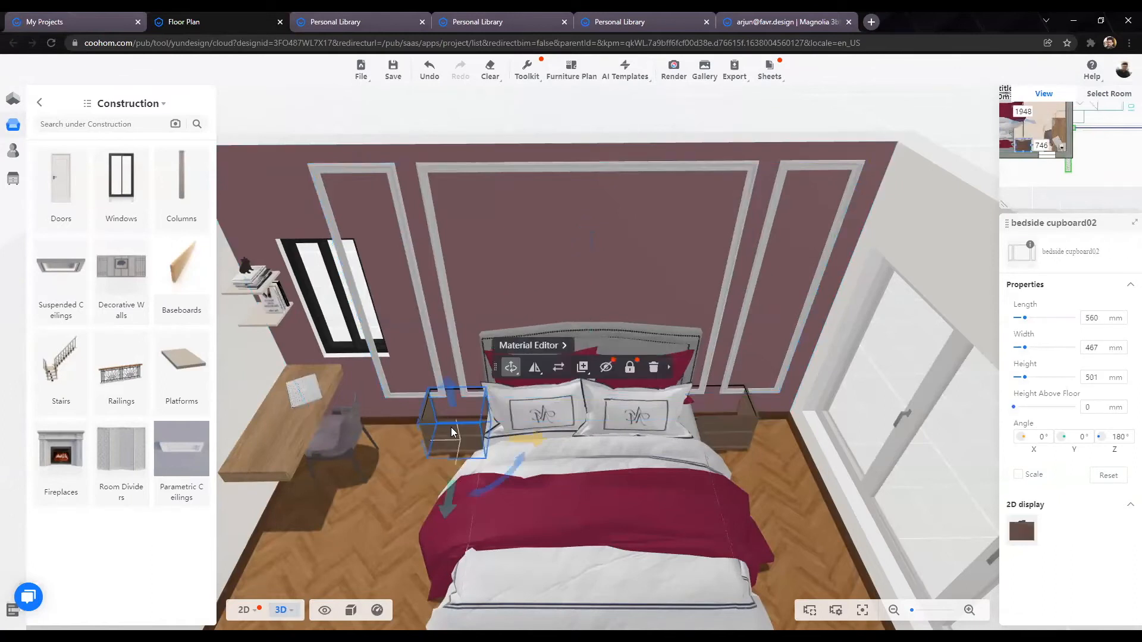
click(735, 419)
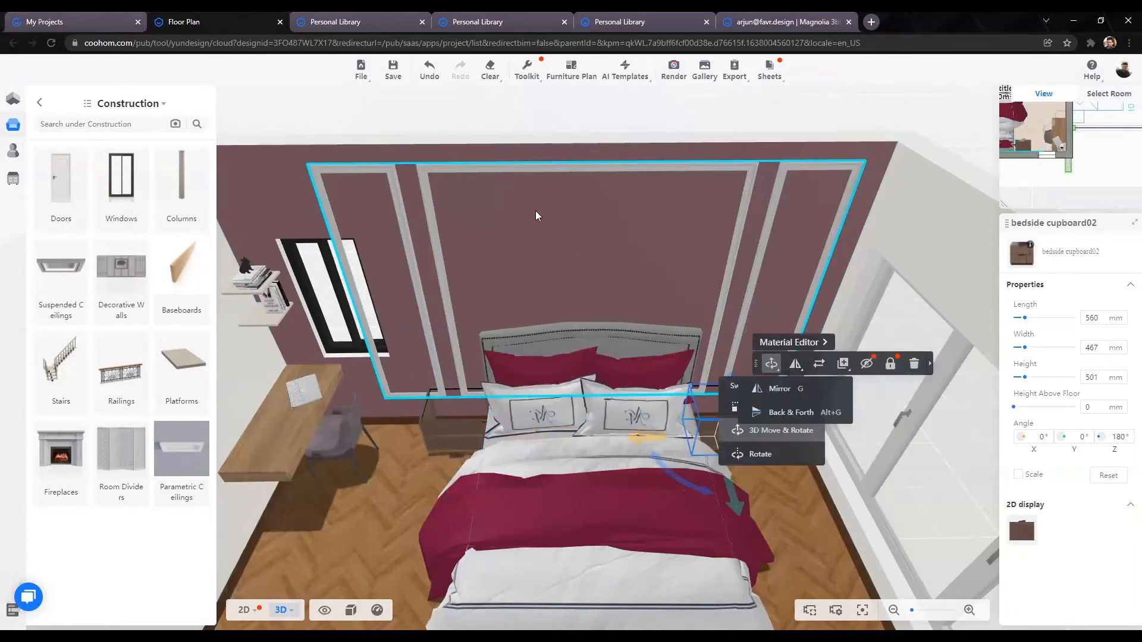
Step: Scale the wall moulding to about 3076 mm long and 1940 mm high, clear of the window, with its base about 634 mm above the floor
click(525, 174)
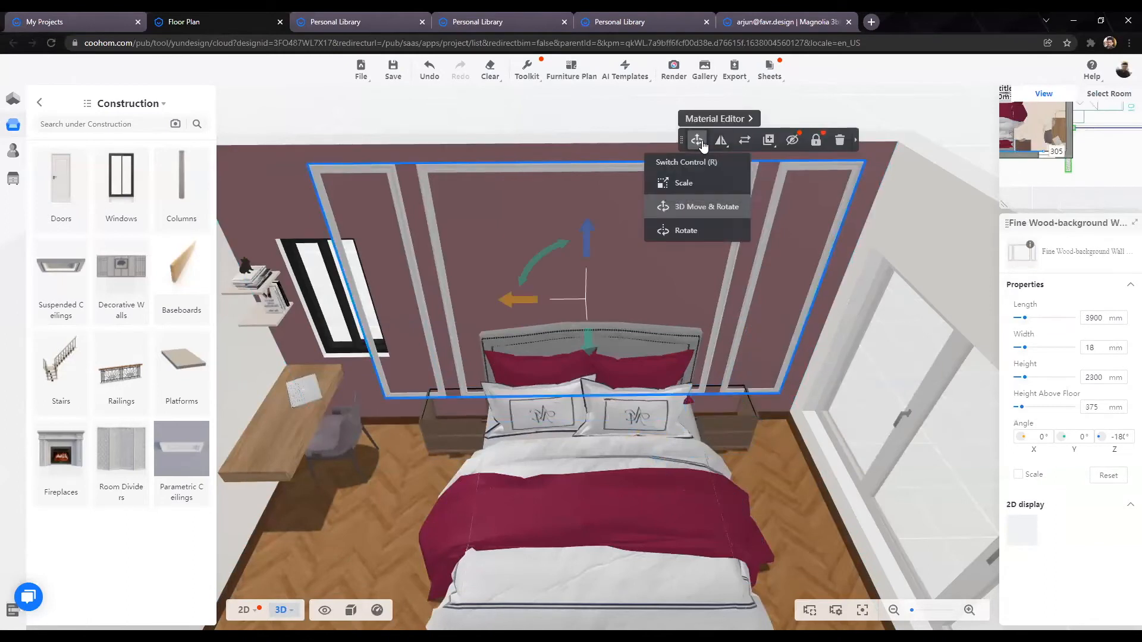
click(684, 184)
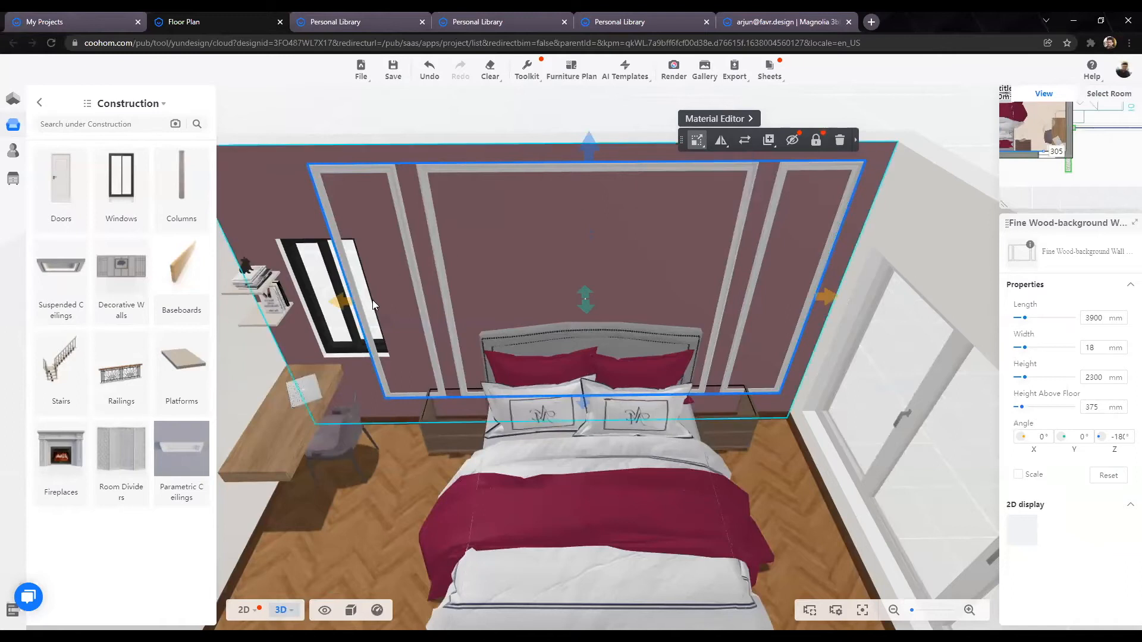
drag(339, 307, 391, 305)
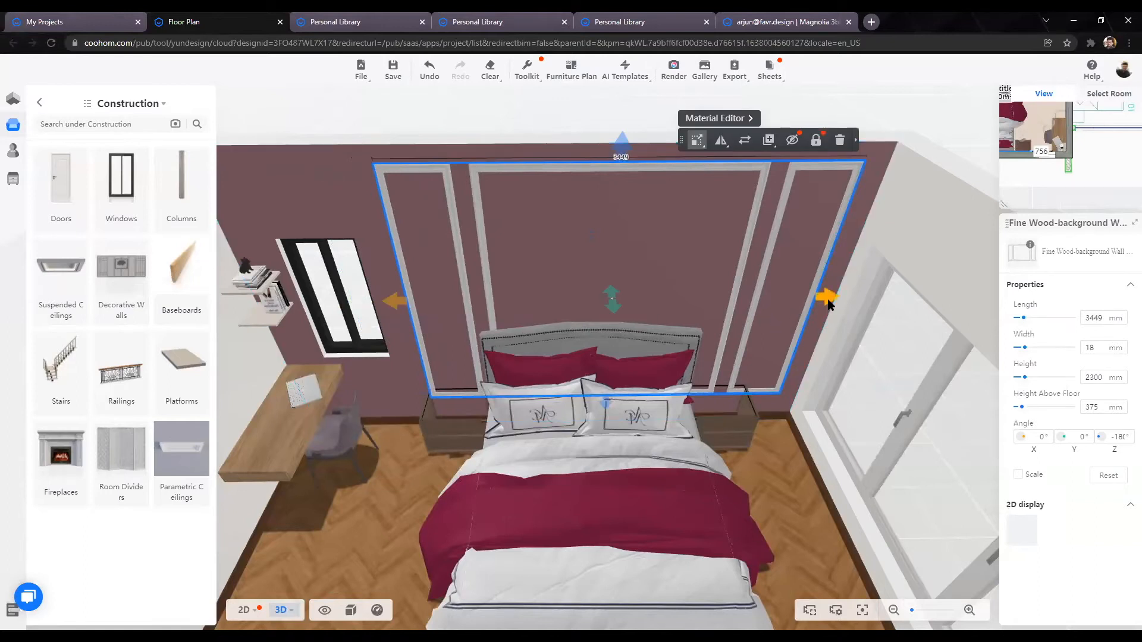
drag(830, 304, 784, 302)
drag(597, 145, 596, 164)
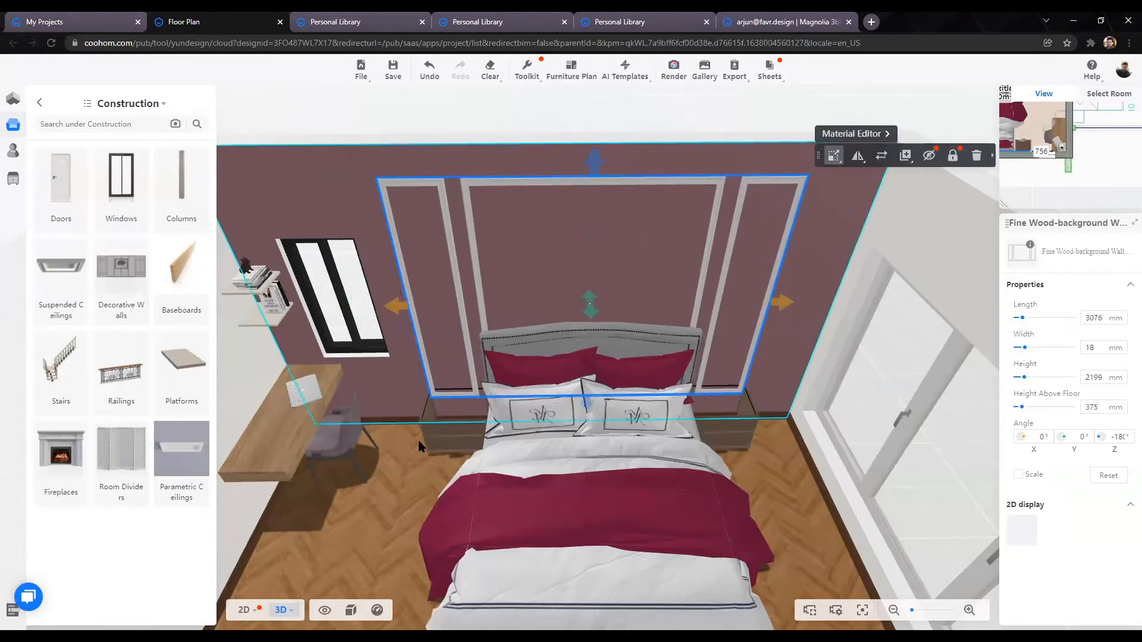
drag(587, 405, 587, 387)
Step: Inspect the resized moulding from inside the room beside the bed and from above the walls
drag(353, 516, 376, 476)
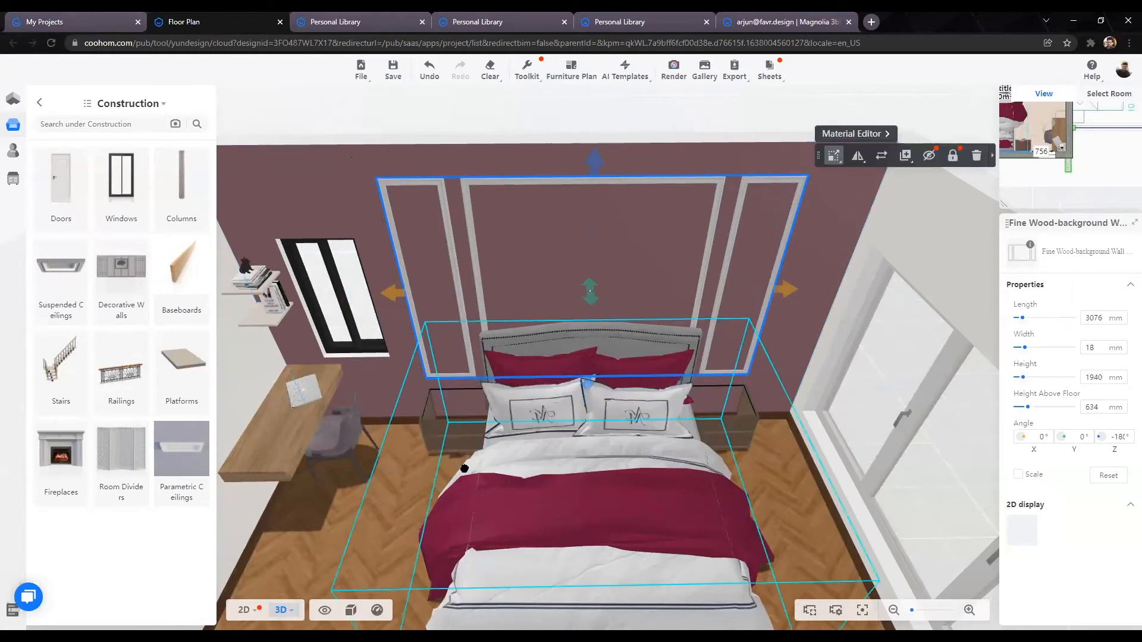
drag(454, 467, 403, 510)
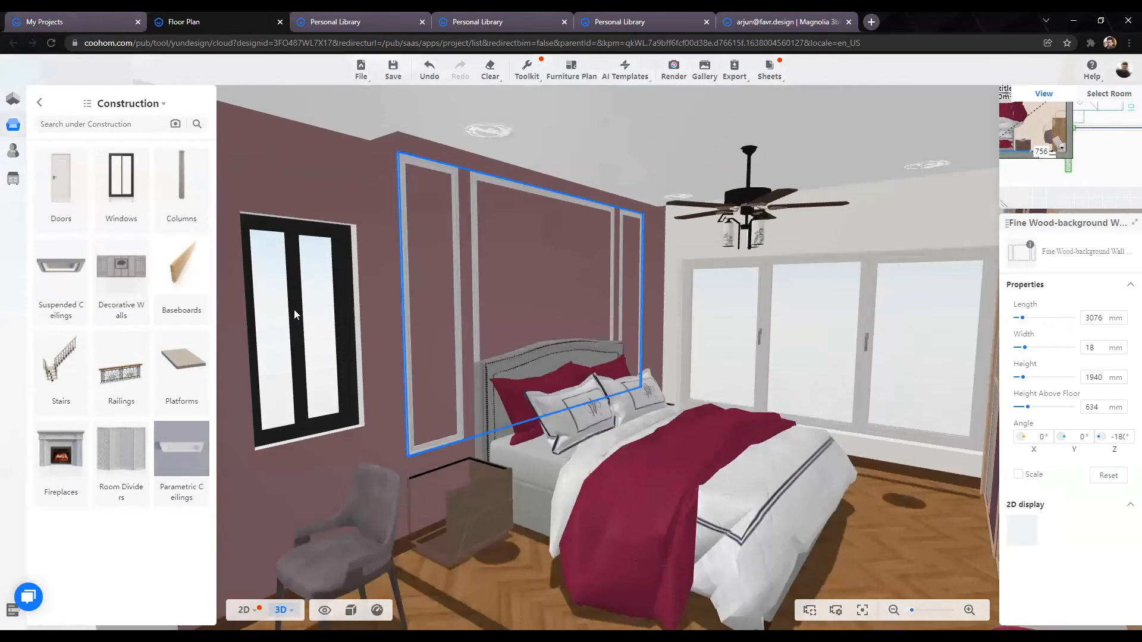
drag(302, 339, 347, 469)
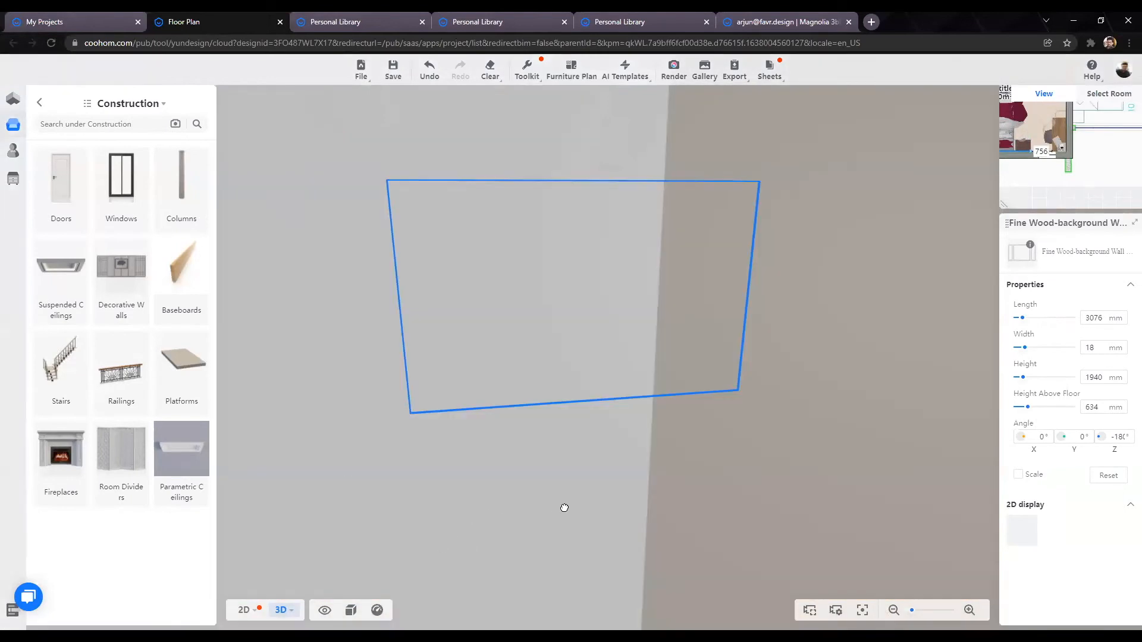
scroll(565, 508, down, 5)
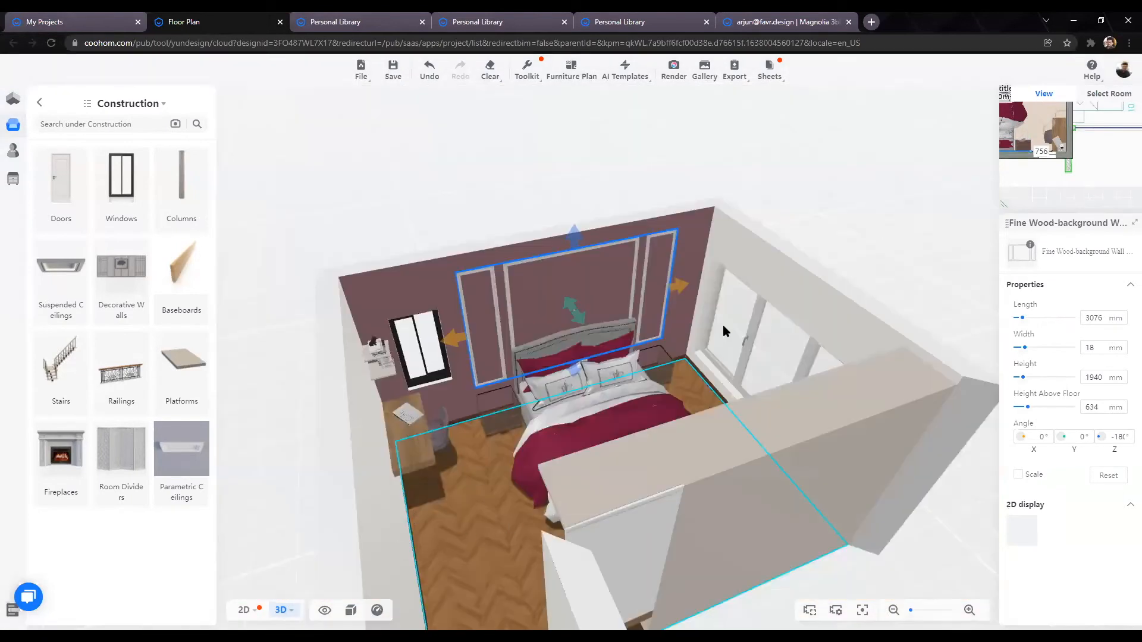
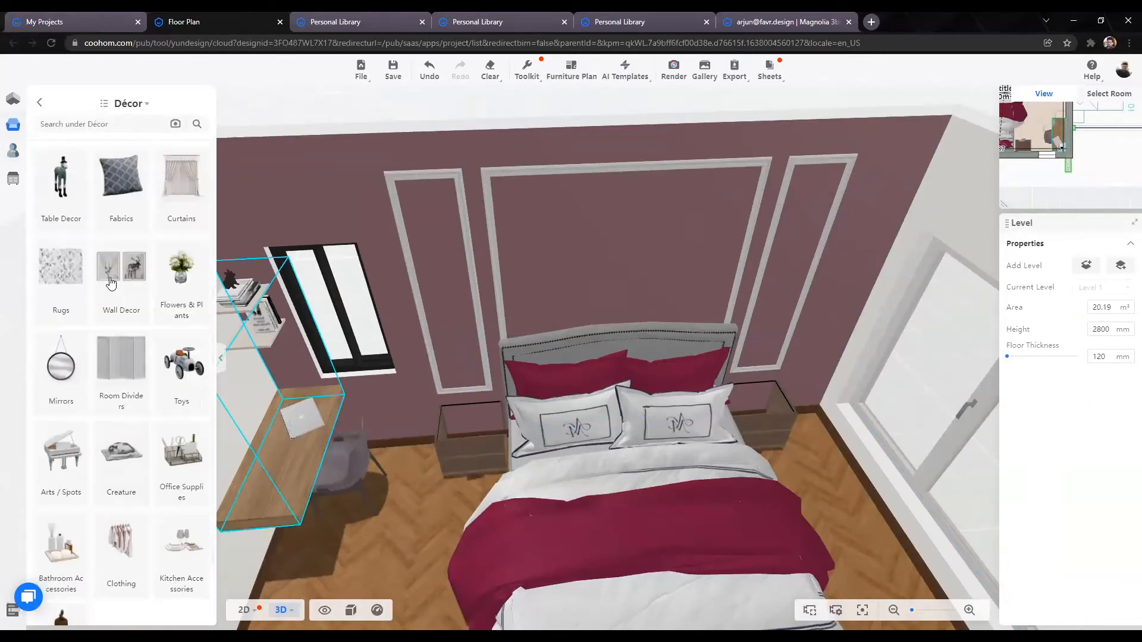
Step: Place the gold-framed European painting from the wall decor library centred above the headboard inside the moulding, about 1421 mm above the floor
click(134, 273)
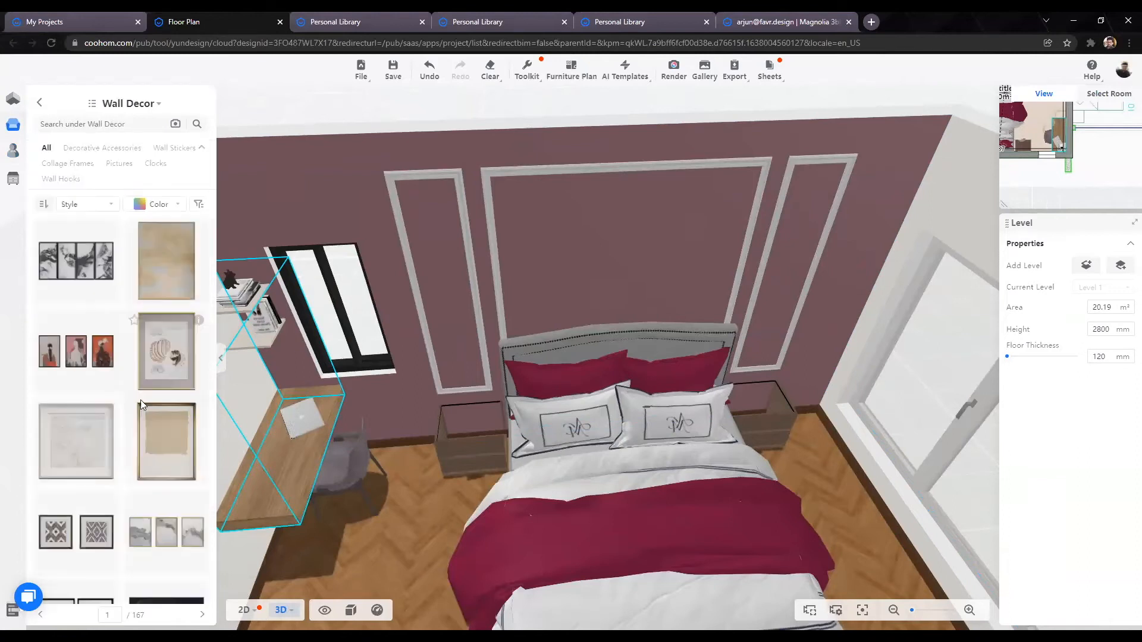
scroll(199, 271, down, 5)
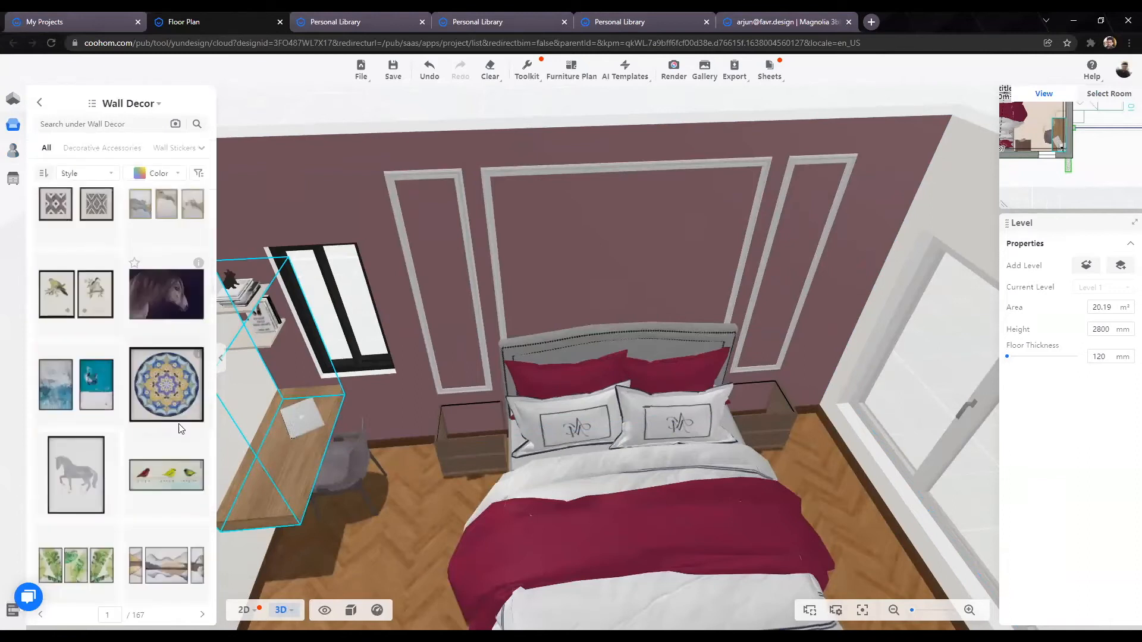
scroll(209, 231, down, 3)
scroll(200, 238, up, 1)
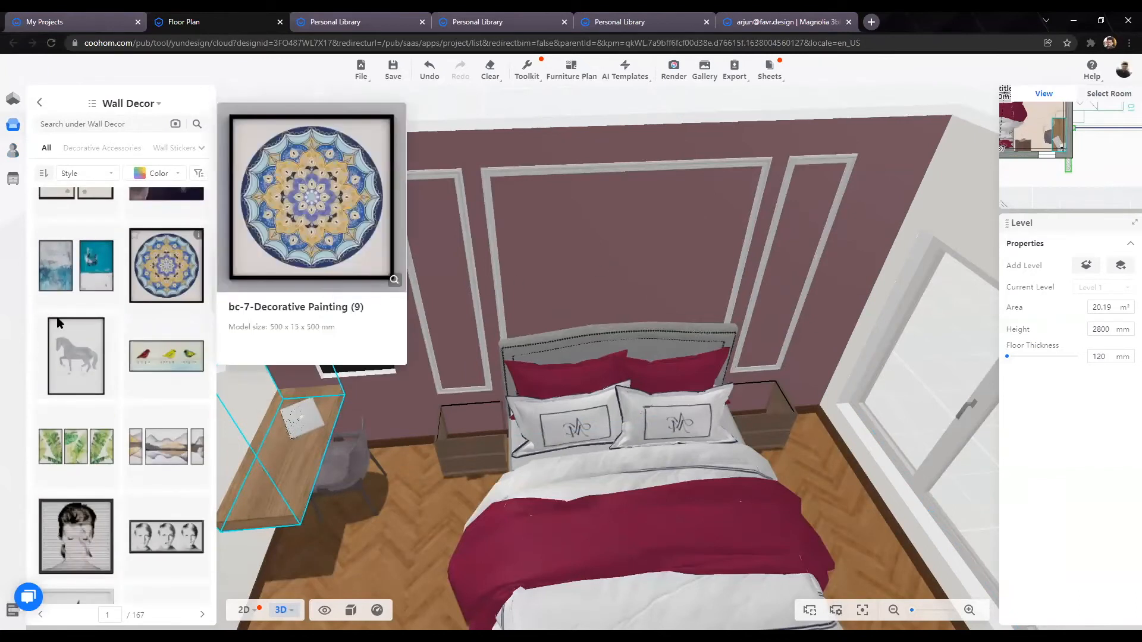
scroll(88, 306, down, 4)
click(78, 388)
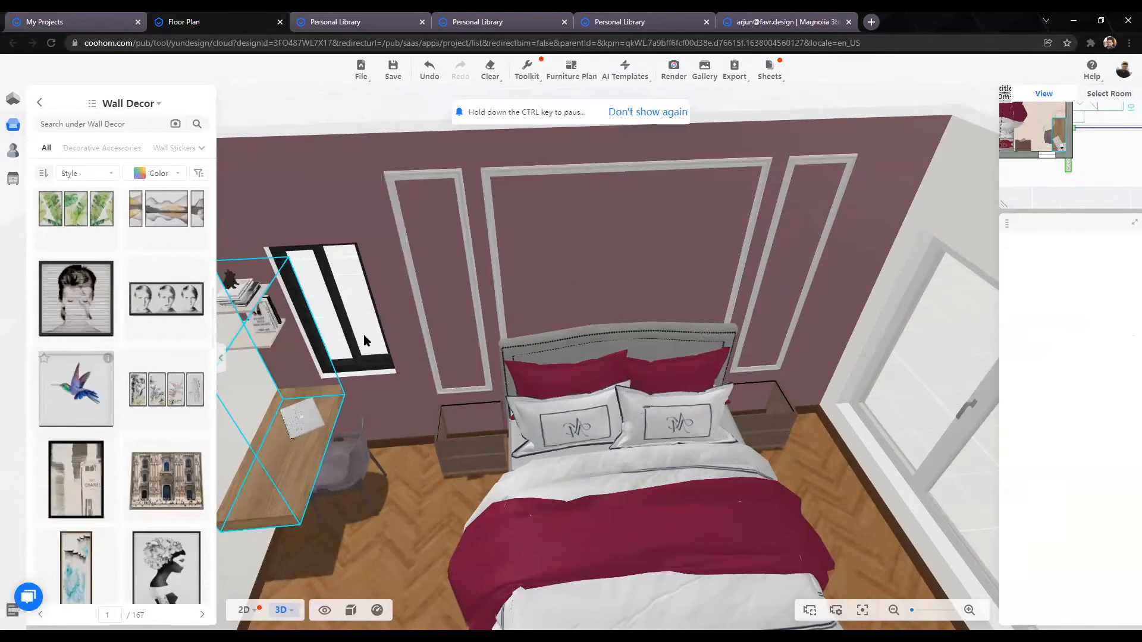
scroll(169, 412, down, 6)
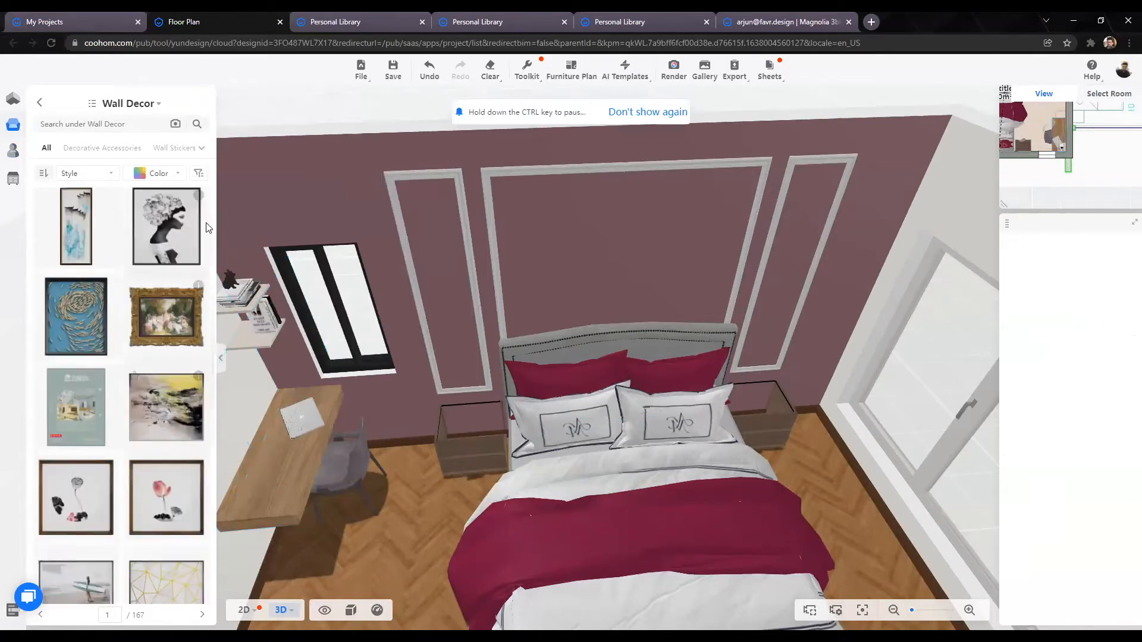
scroll(208, 227, down, 1)
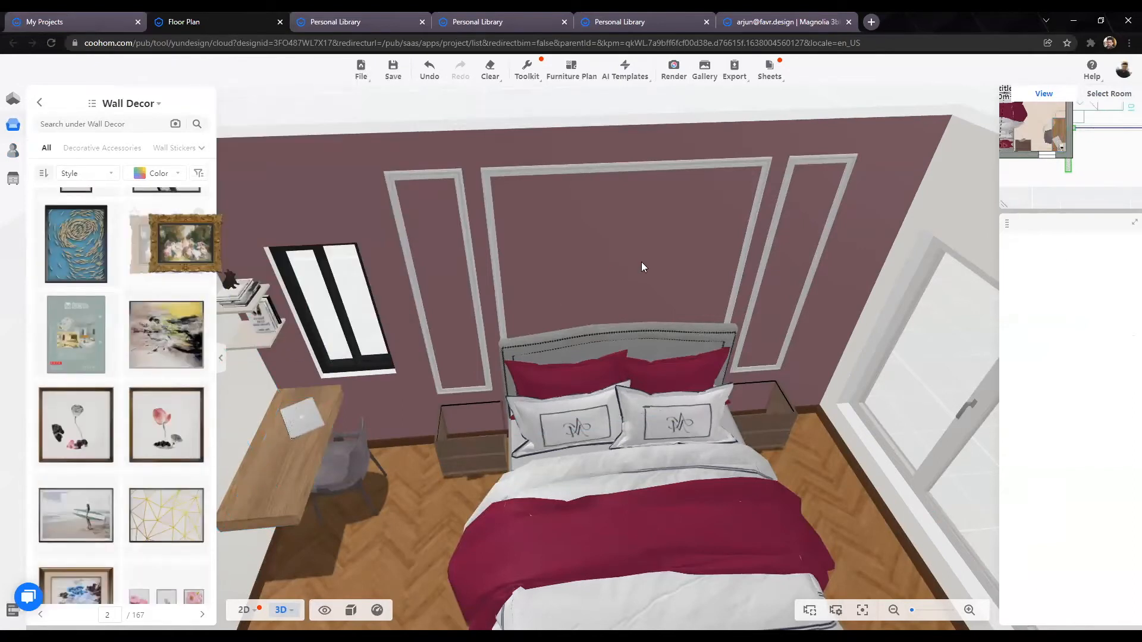
click(625, 261)
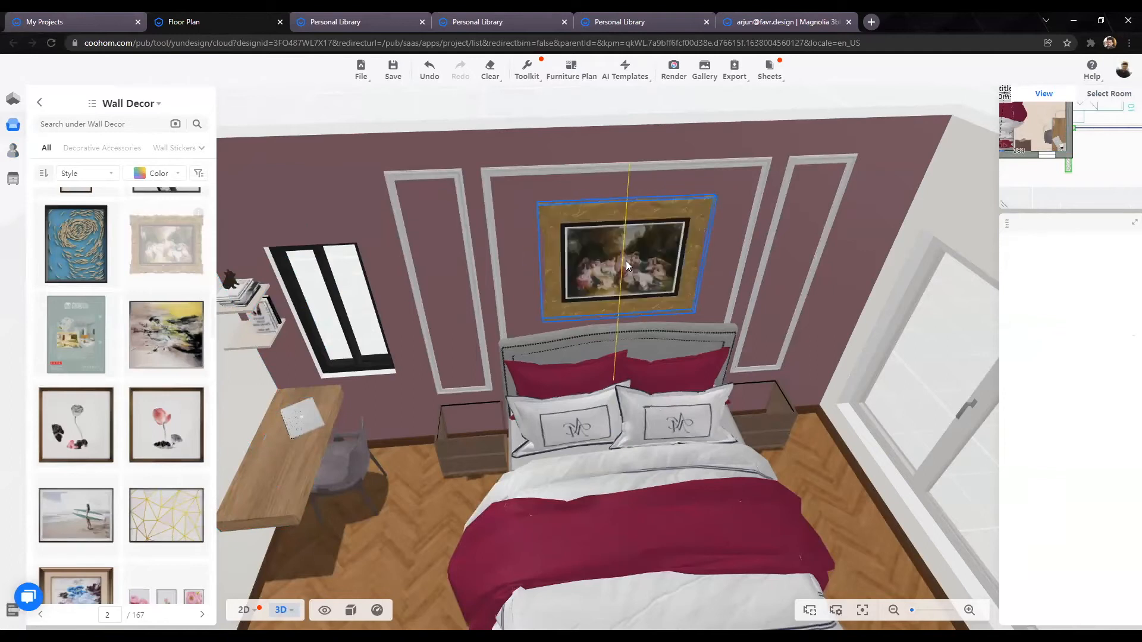
click(626, 254)
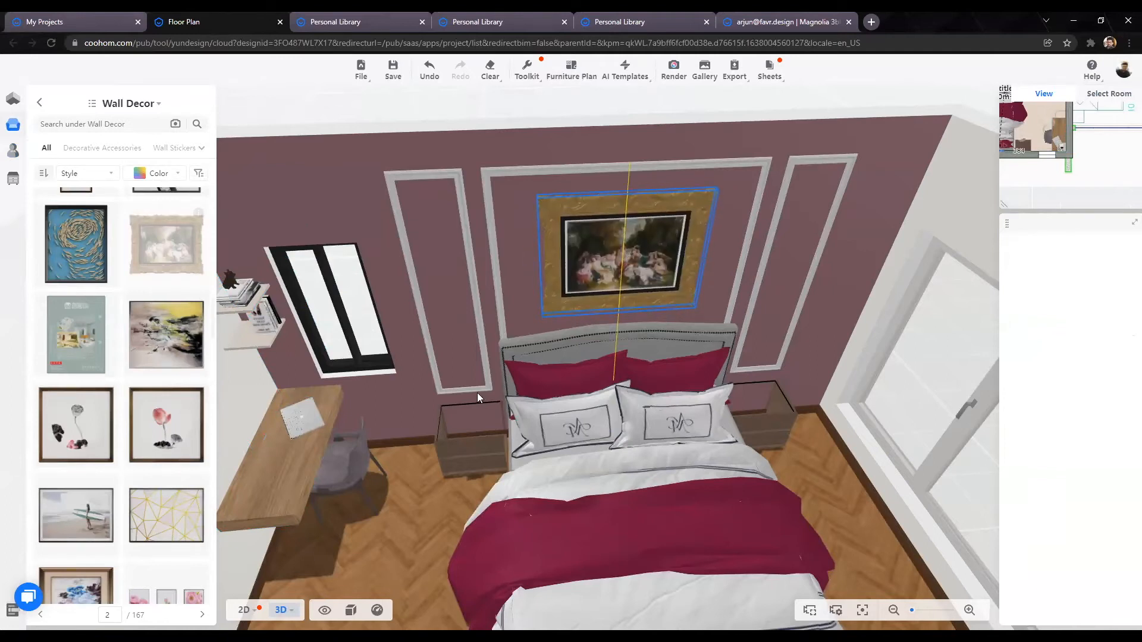
scroll(496, 503, down, 3)
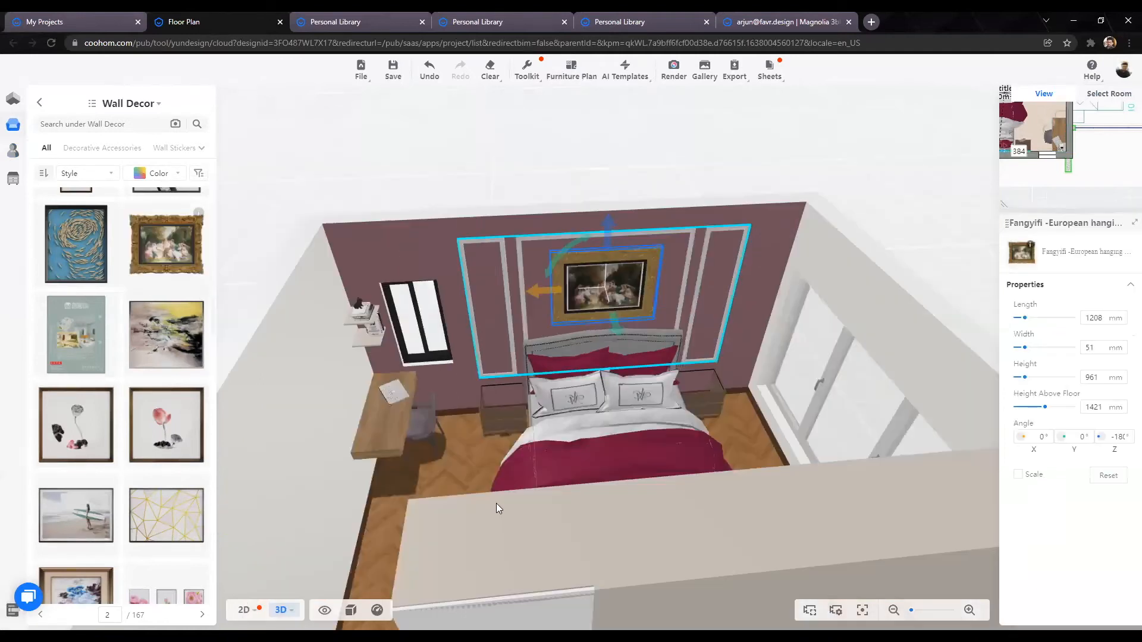
click(385, 523)
Step: Inspect the painting above the bed from several angles and browse further wall decor in the library
scroll(570, 500, up, 3)
scroll(492, 503, up, 2)
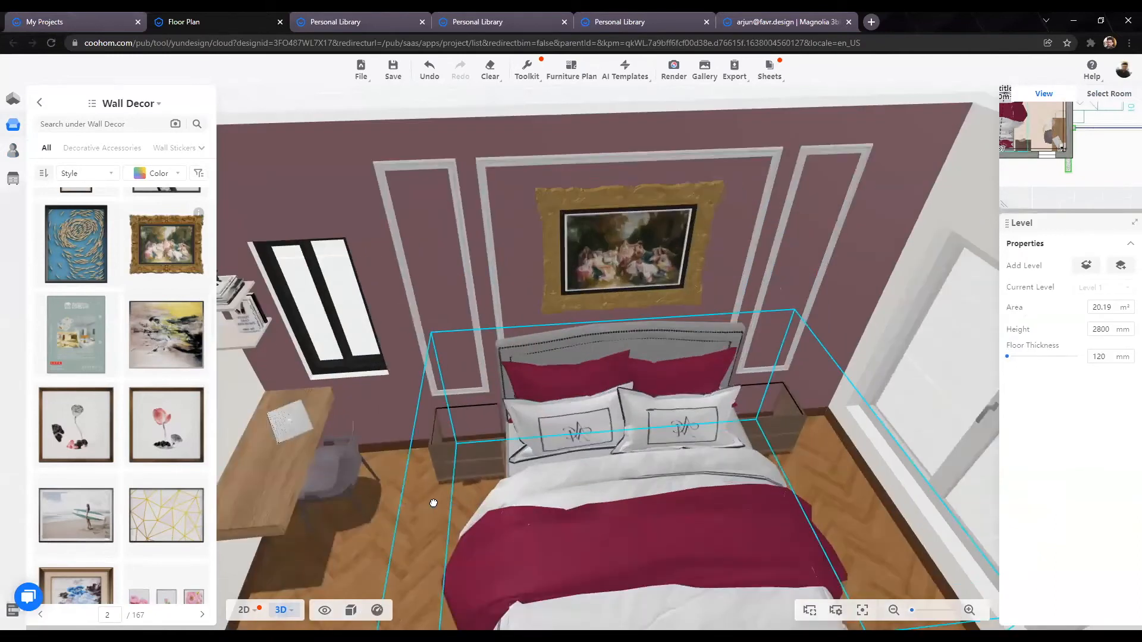
drag(297, 530, 492, 508)
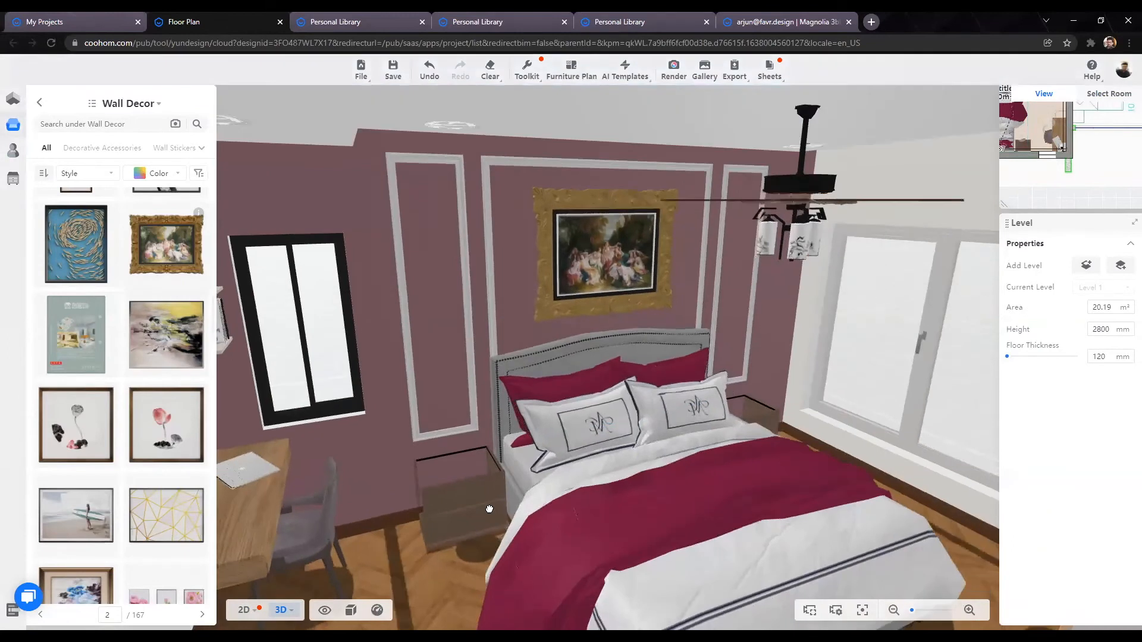
drag(398, 539, 343, 550)
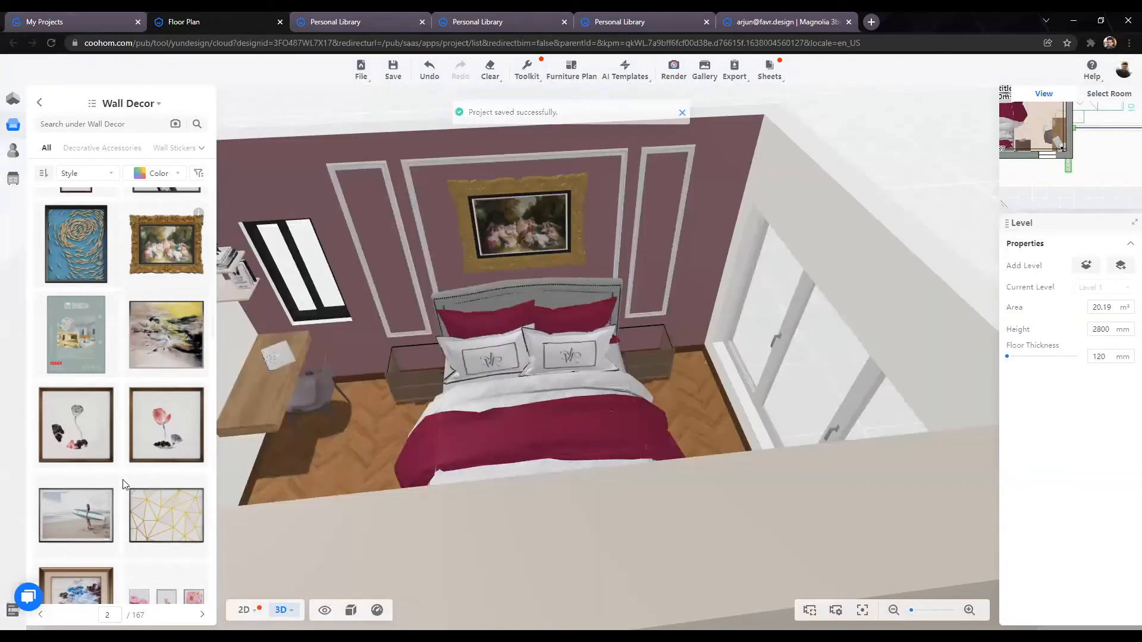
scroll(124, 484, down, 5)
scroll(124, 484, down, 3)
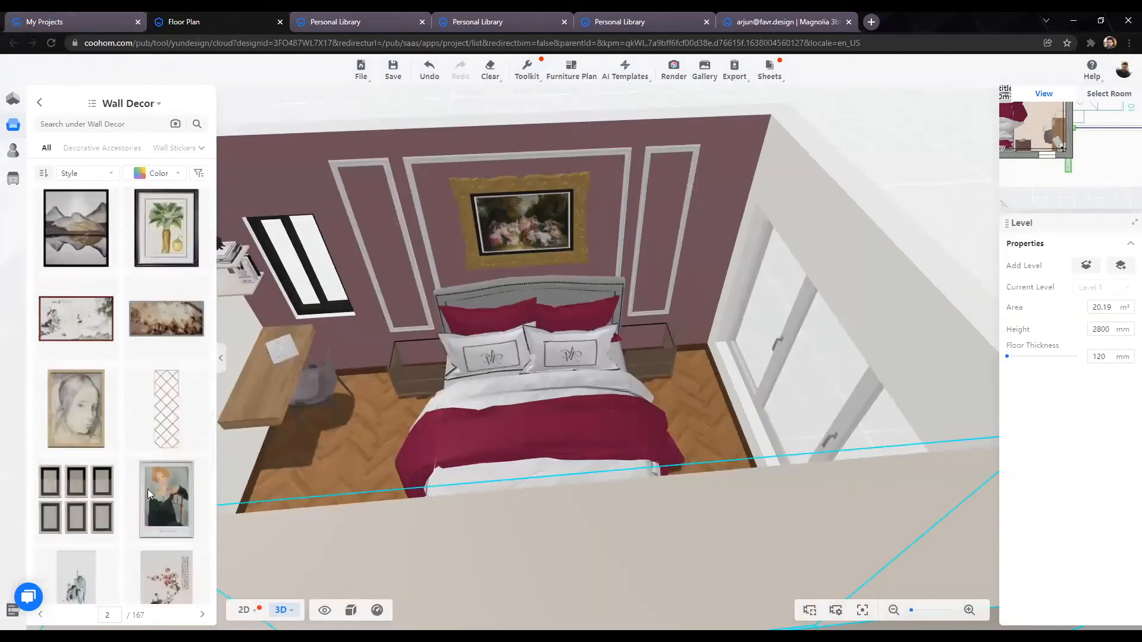
scroll(136, 474, down, 3)
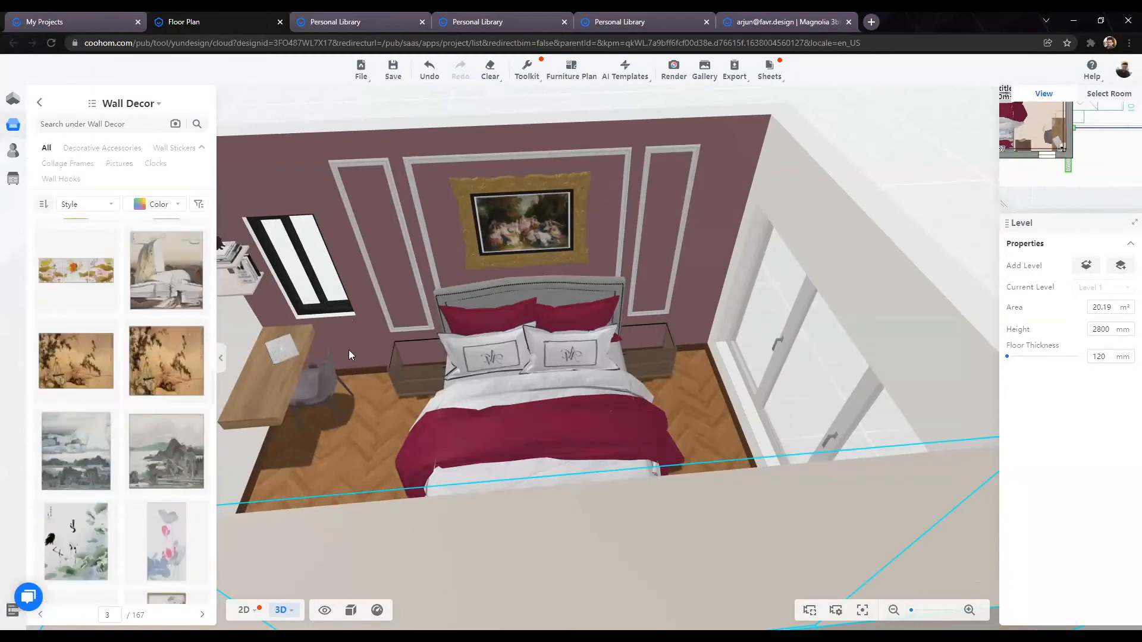
scroll(595, 381, down, 3)
scroll(420, 543, up, 3)
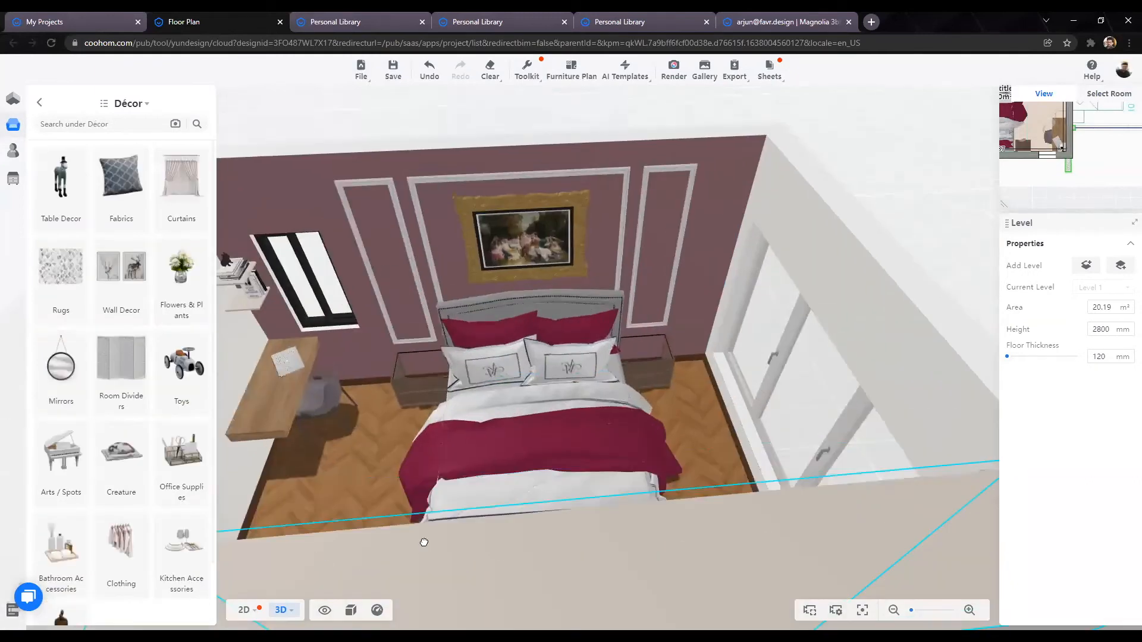
Step: Open the gold-framed painting in the Material Editor, examine its picture component and the uploaded materials, and exit the editor
drag(424, 543, 458, 527)
scroll(487, 410, up, 5)
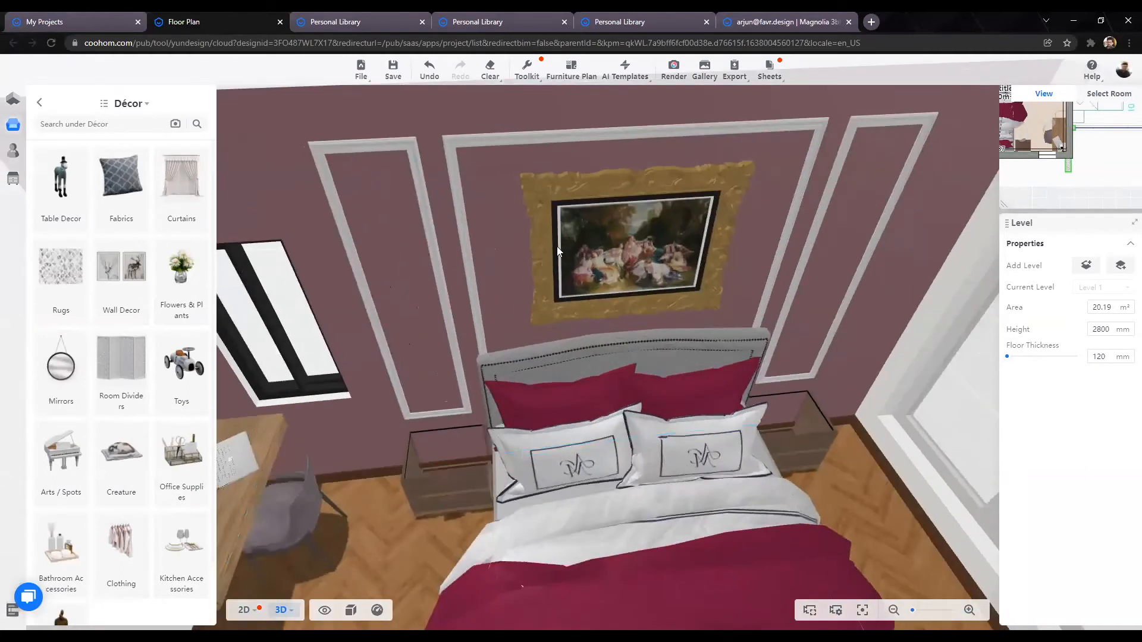
scroll(557, 248, down, 1)
scroll(684, 251, down, 1)
click(684, 251)
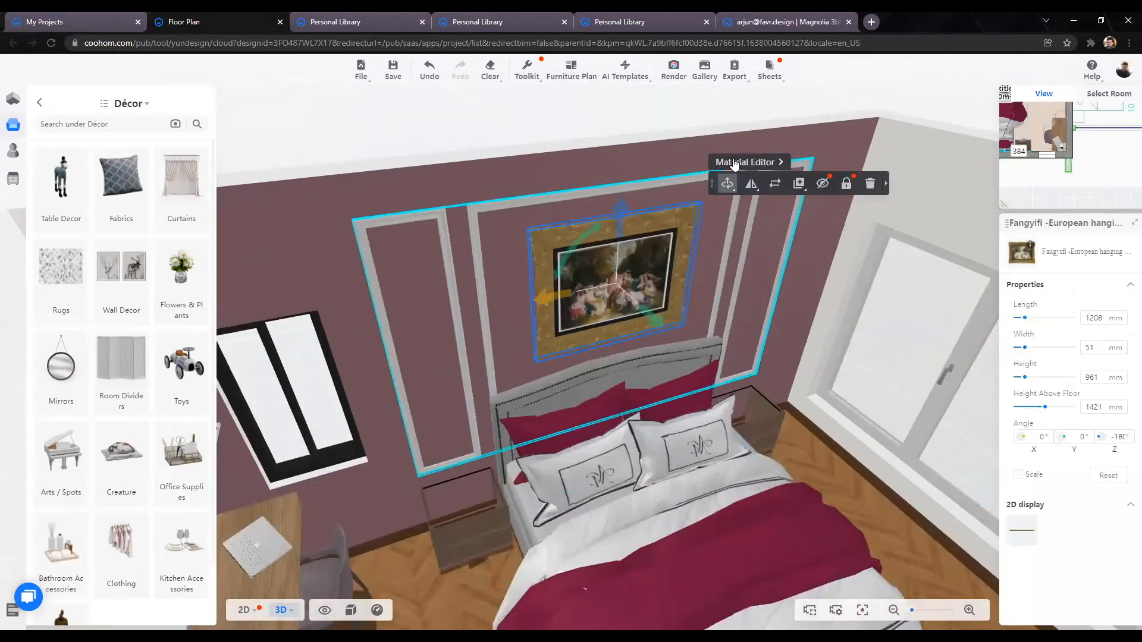
click(744, 163)
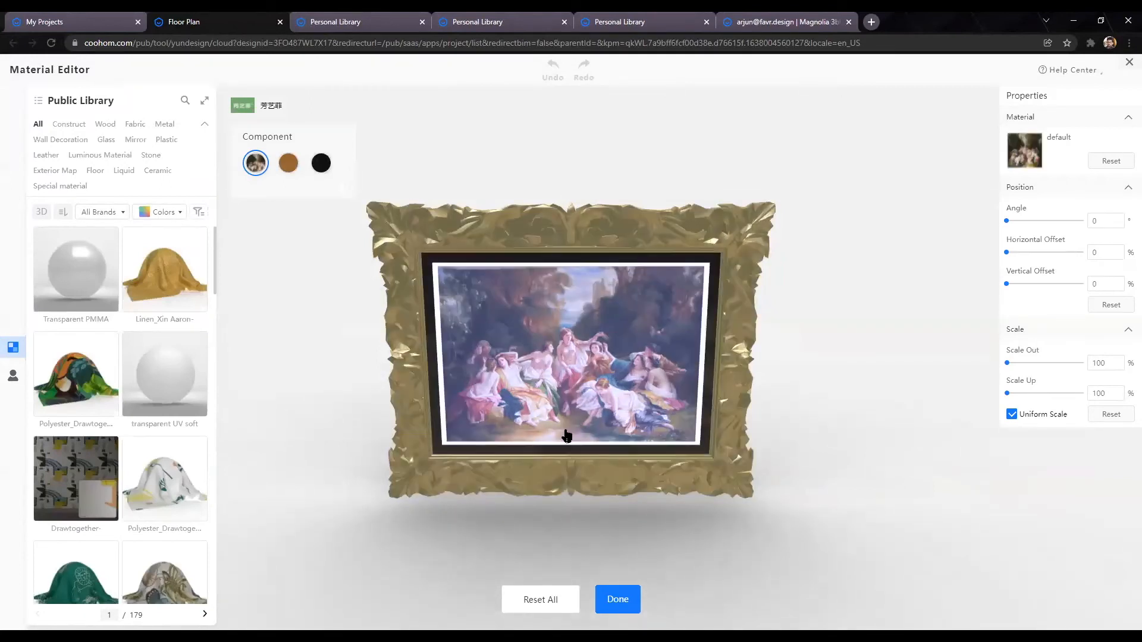
scroll(564, 438, down, 5)
drag(435, 487, 449, 512)
click(565, 363)
mouse_move(828, 493)
mouse_down()
mouse_move(459, 466)
mouse_move(366, 444)
mouse_move(765, 454)
mouse_move(314, 382)
mouse_up()
click(13, 376)
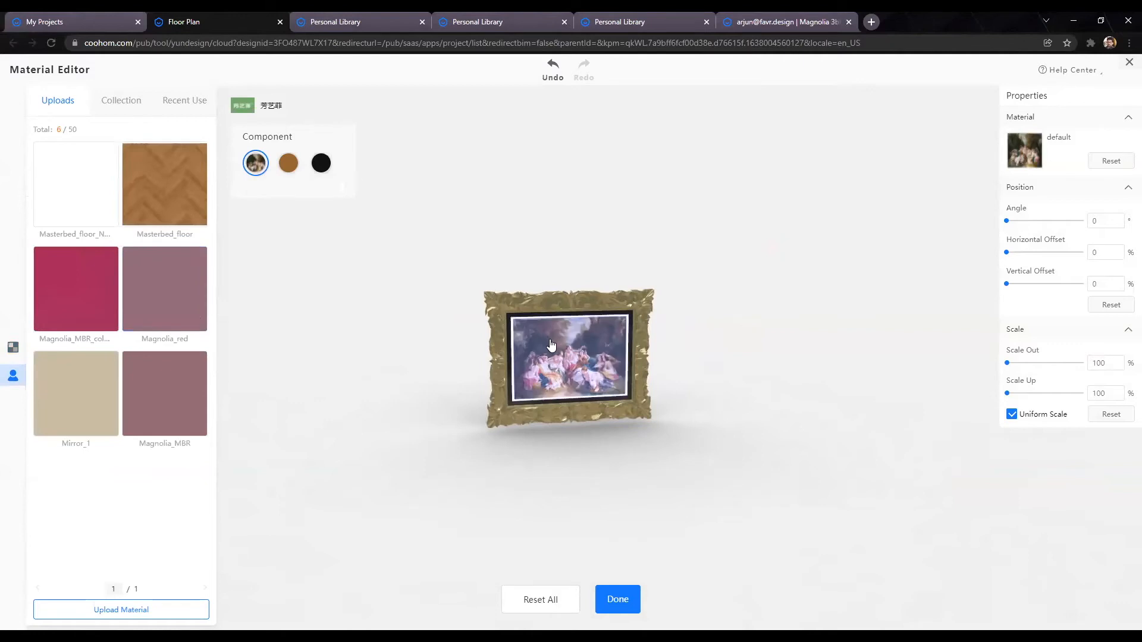
click(1130, 62)
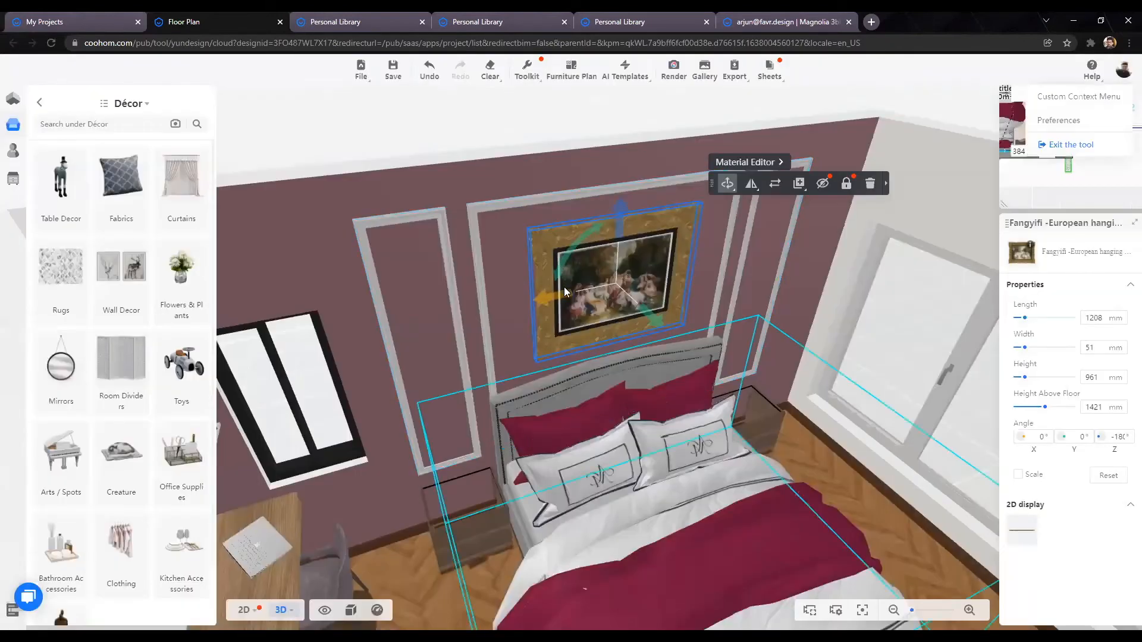
Step: Open the wardrobe unit in the Material Editor and examine its door panels and side shelf from several angles
scroll(567, 287, down, 5)
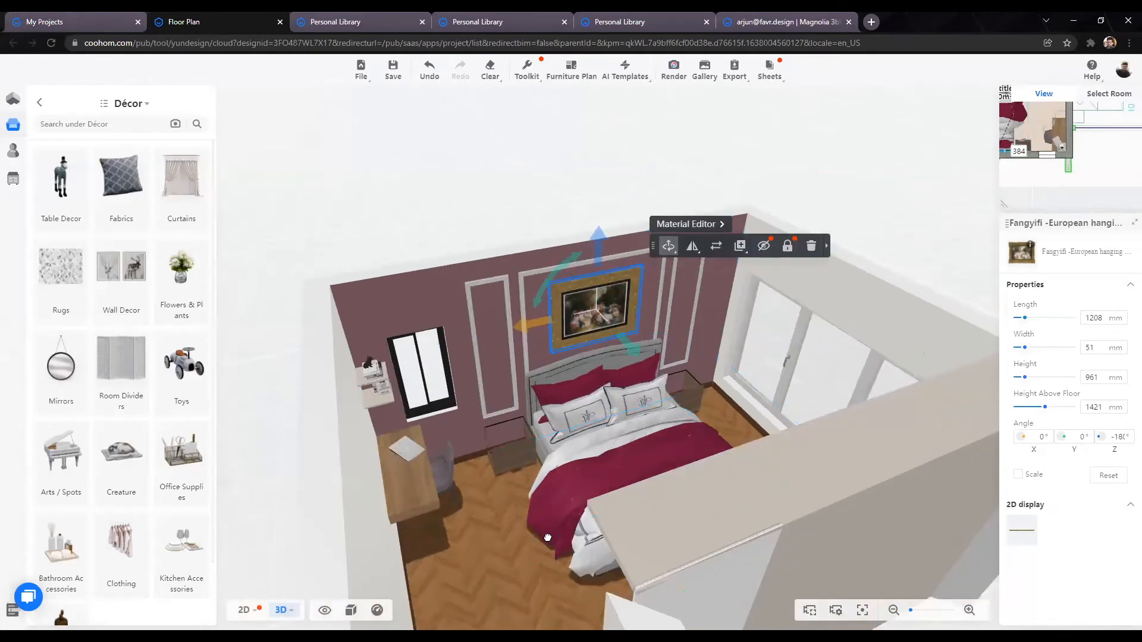
click(722, 550)
drag(722, 550, 892, 448)
drag(621, 436, 813, 156)
double_click(754, 262)
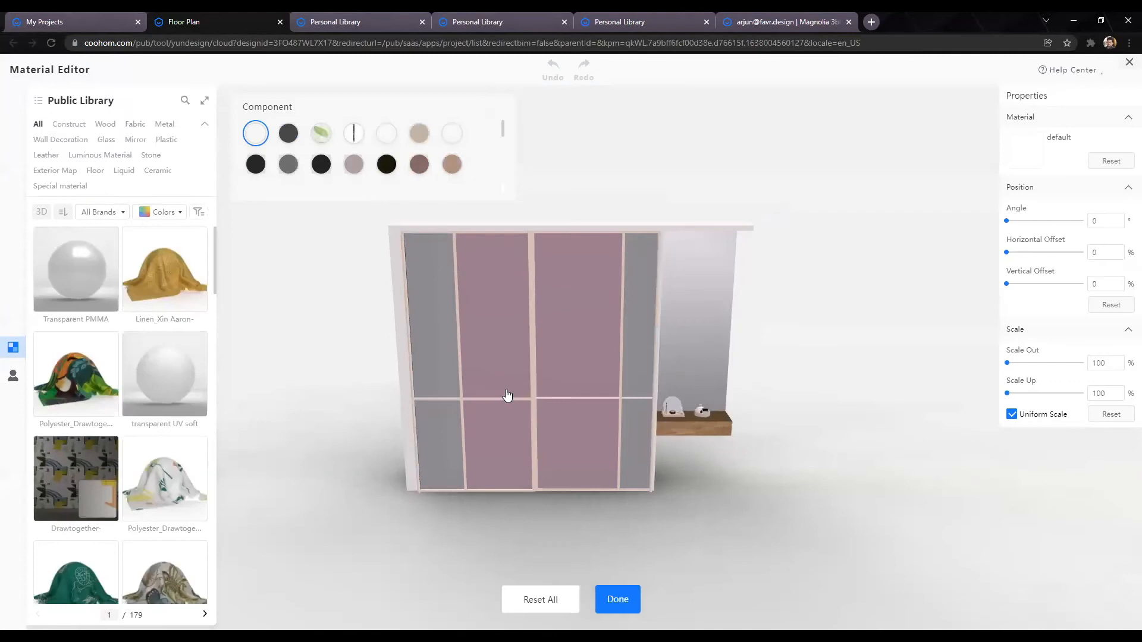
scroll(507, 397, down, 5)
drag(701, 509, 856, 488)
scroll(573, 494, up, 5)
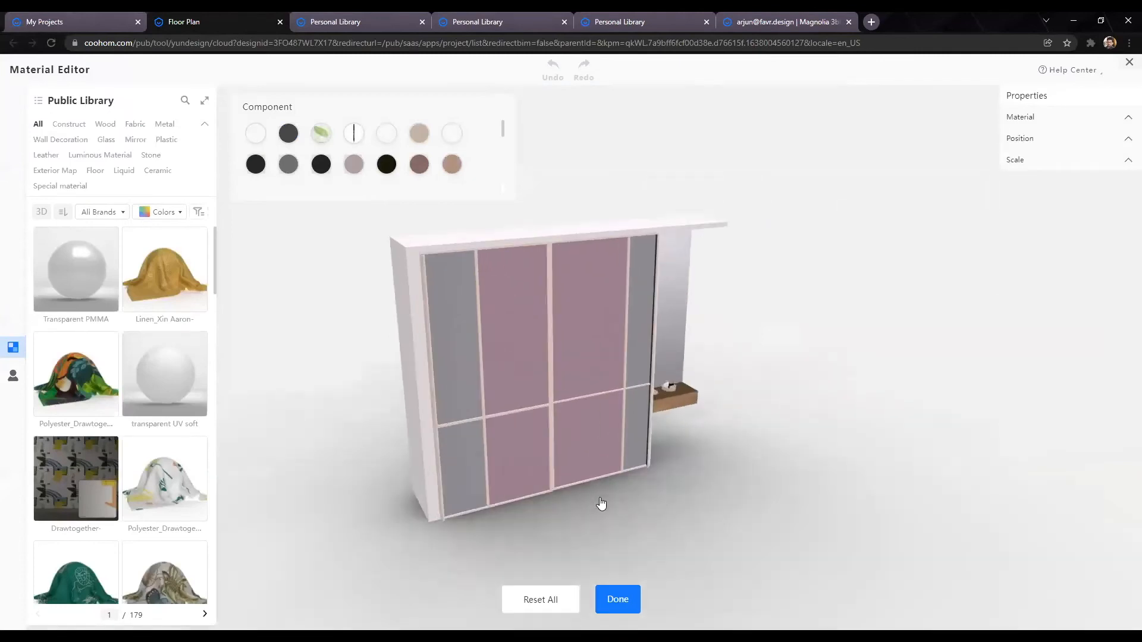
drag(602, 505, 655, 504)
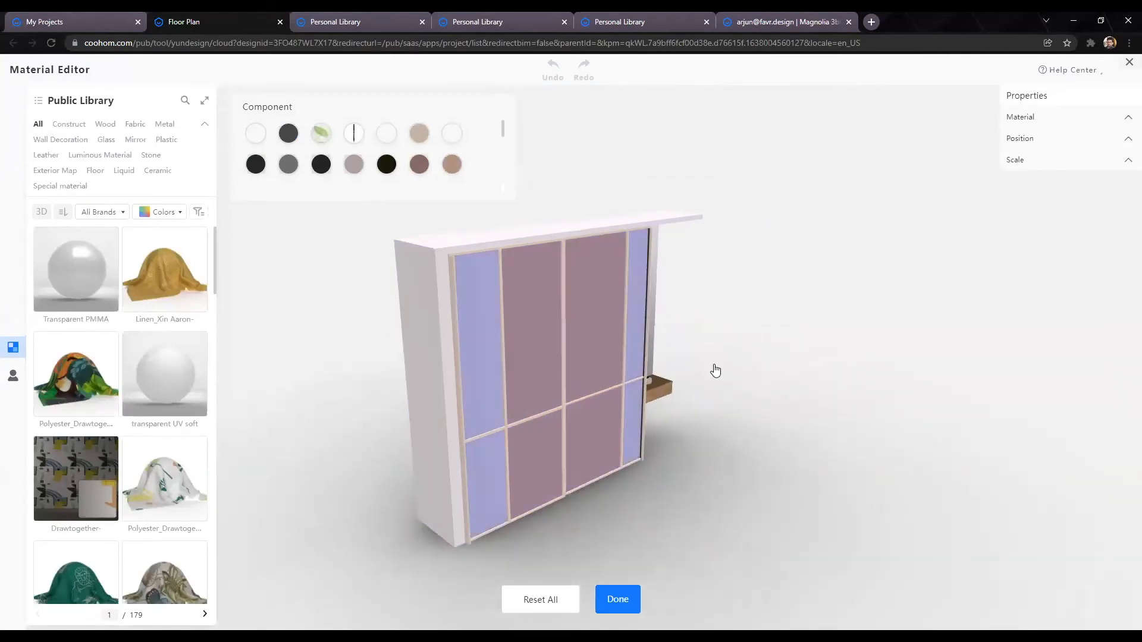
drag(765, 477, 222, 383)
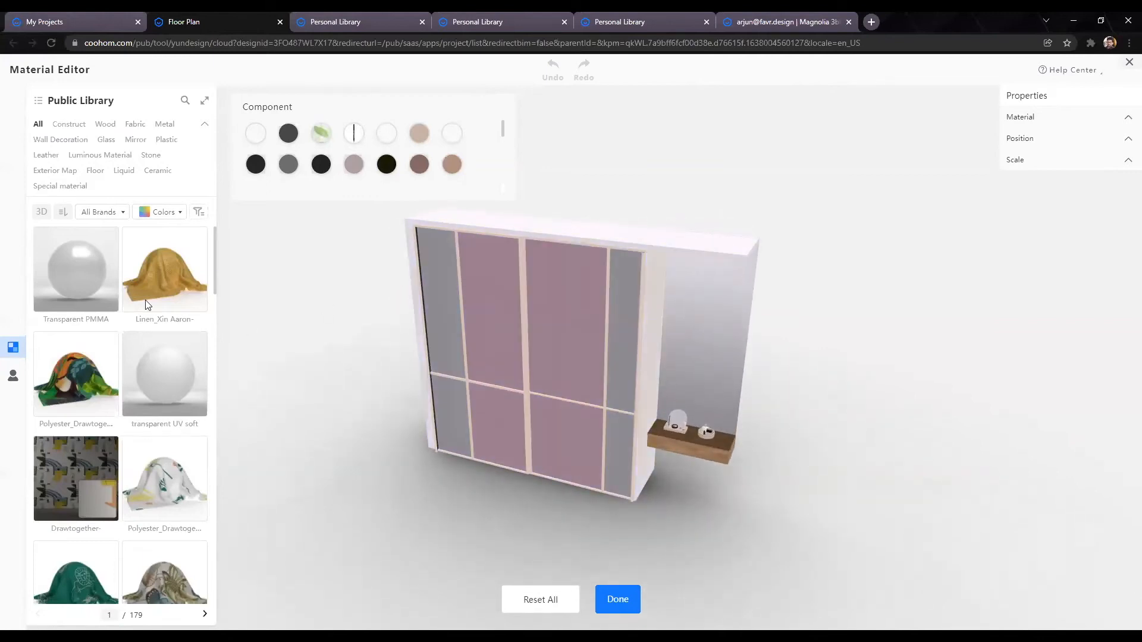
Step: Apply the uploaded Mirror_1 material to the narrow outer panels of the wardrobe doors
click(451, 265)
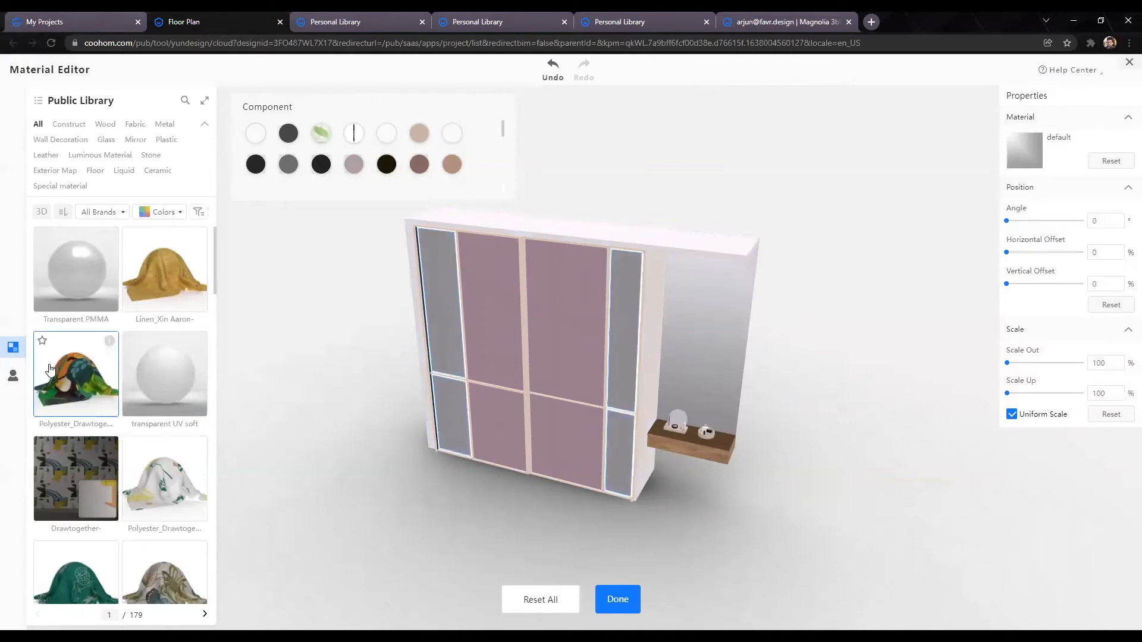
click(13, 376)
click(76, 397)
drag(408, 533, 485, 525)
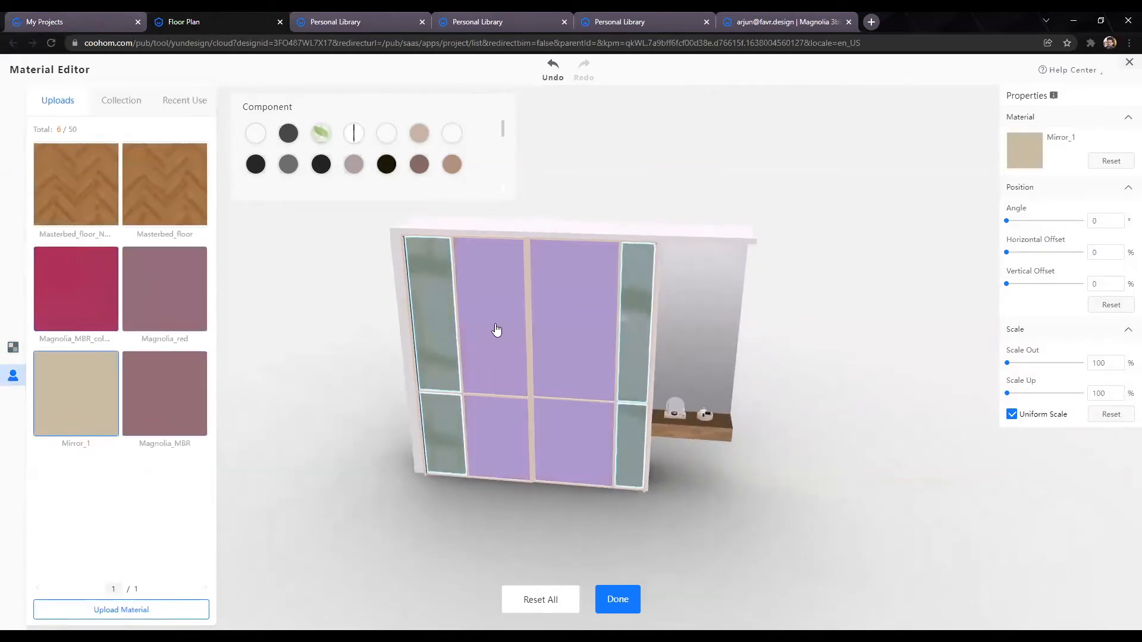
Step: Apply the uploaded Magnolia_red material to the wide central door panels and check the wardrobe's finish from the side
click(497, 329)
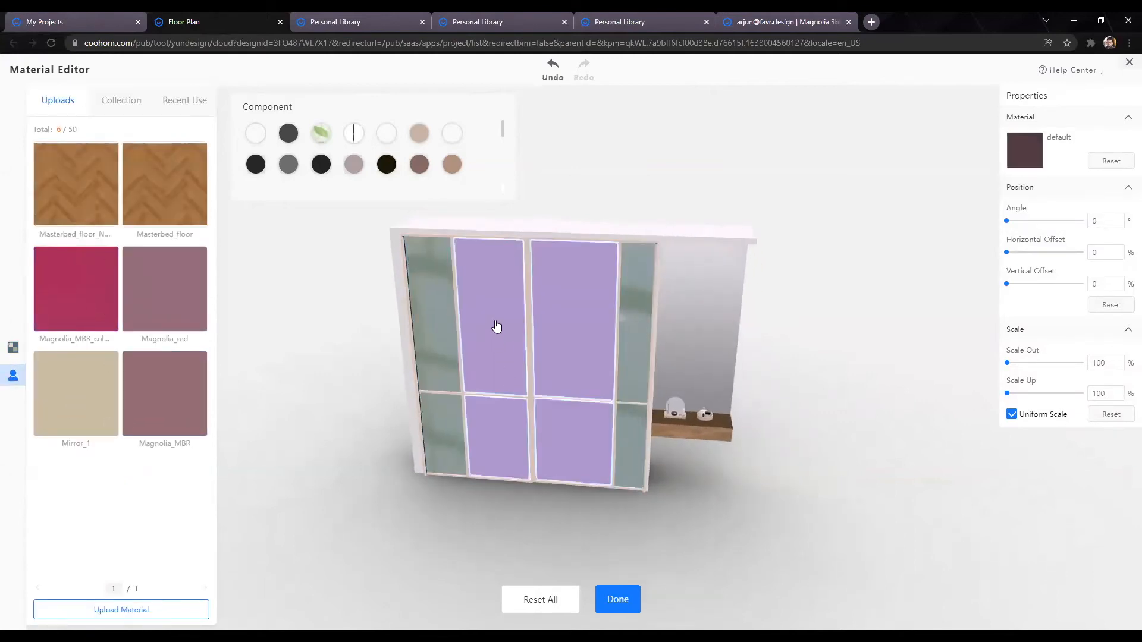
click(170, 282)
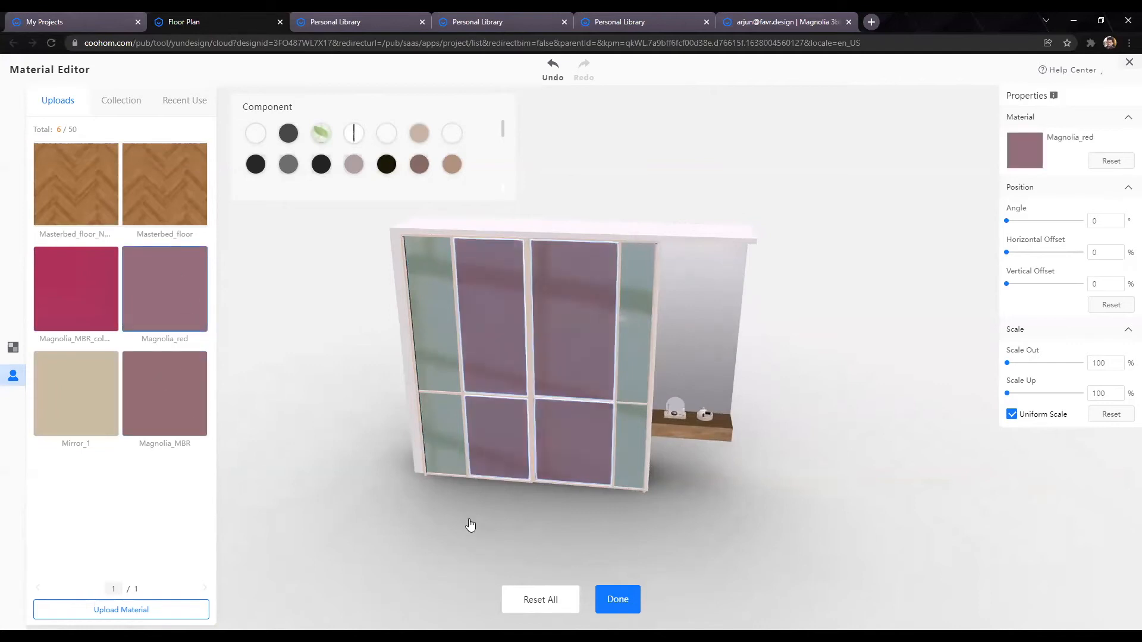
click(440, 535)
drag(418, 539, 599, 541)
click(523, 276)
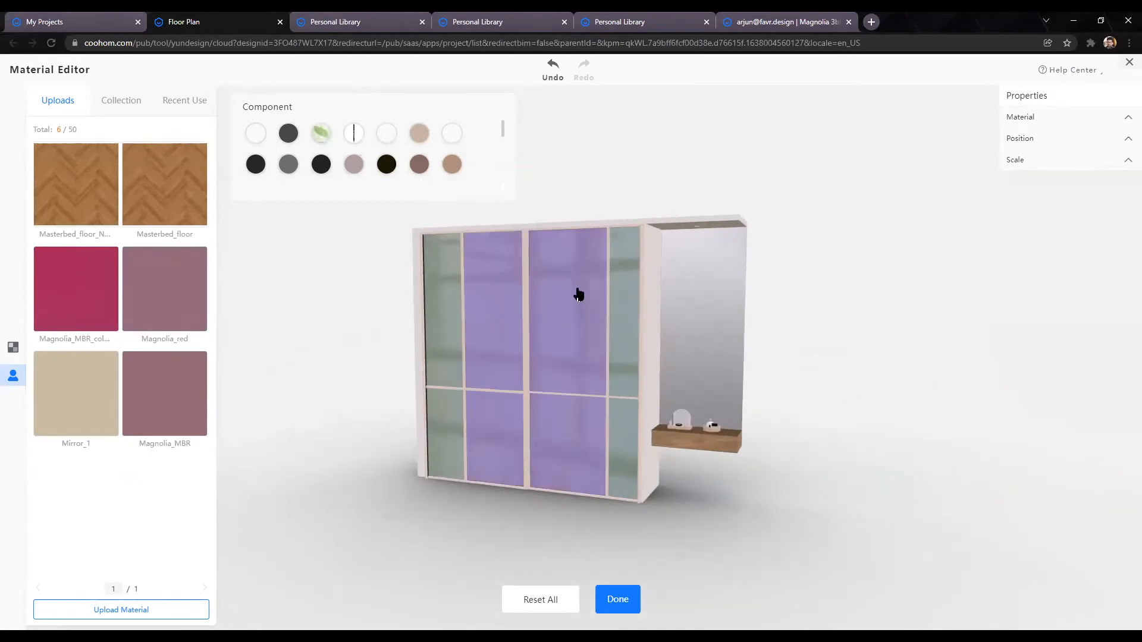
drag(467, 552, 744, 497)
Step: Apply the Ordinary mirror material from the public library's Mirror category to the tall panel above the wardrobe's side shelf
click(716, 329)
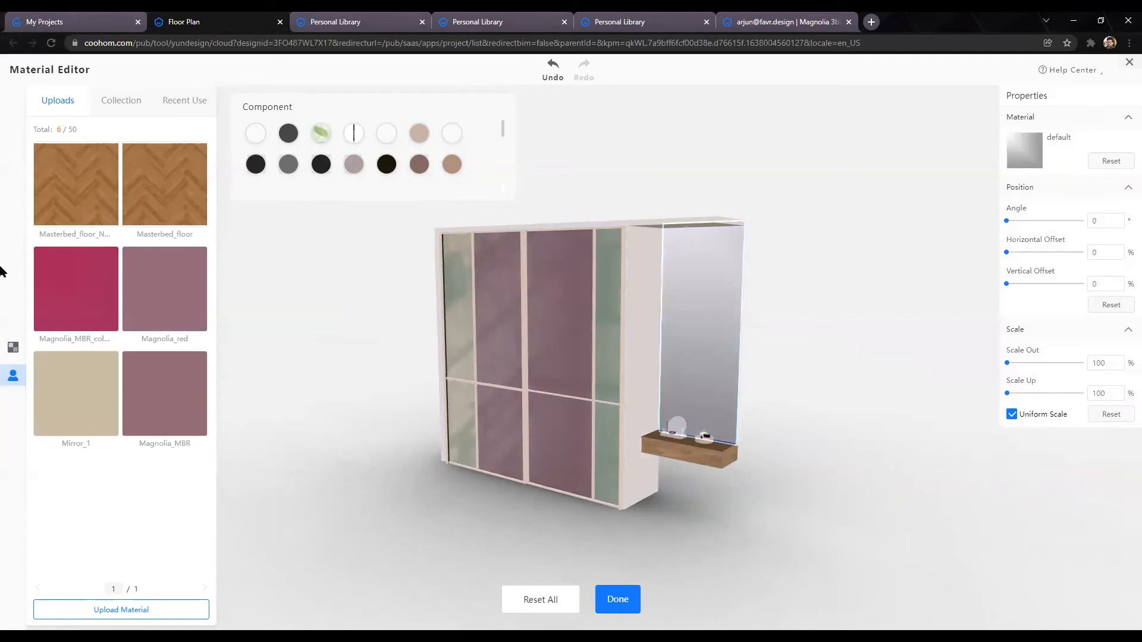
click(13, 347)
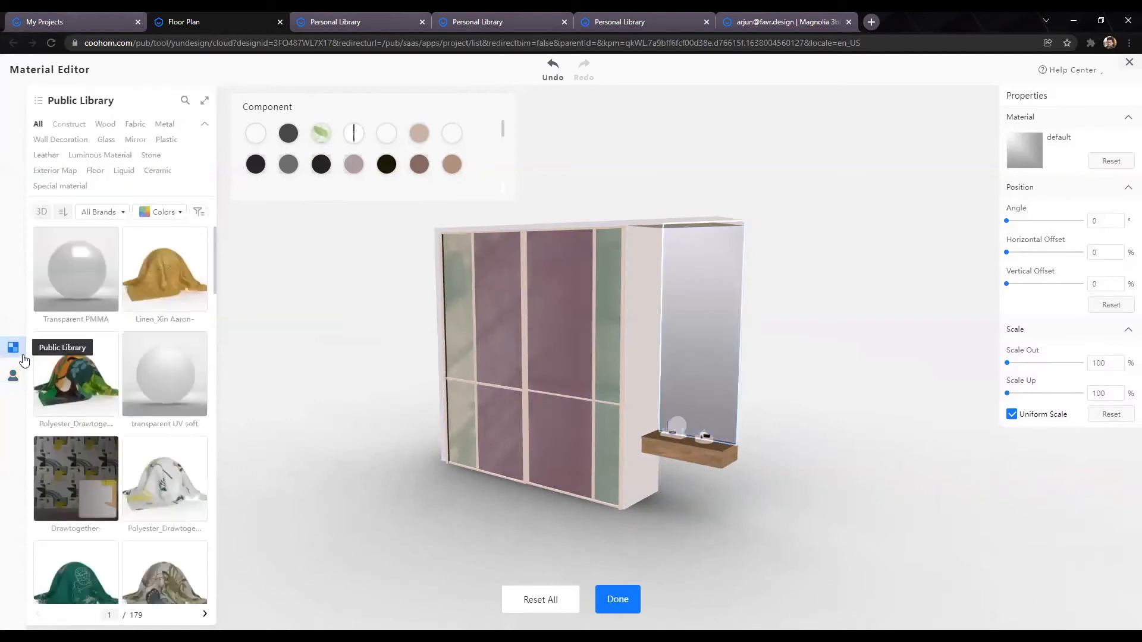
click(137, 140)
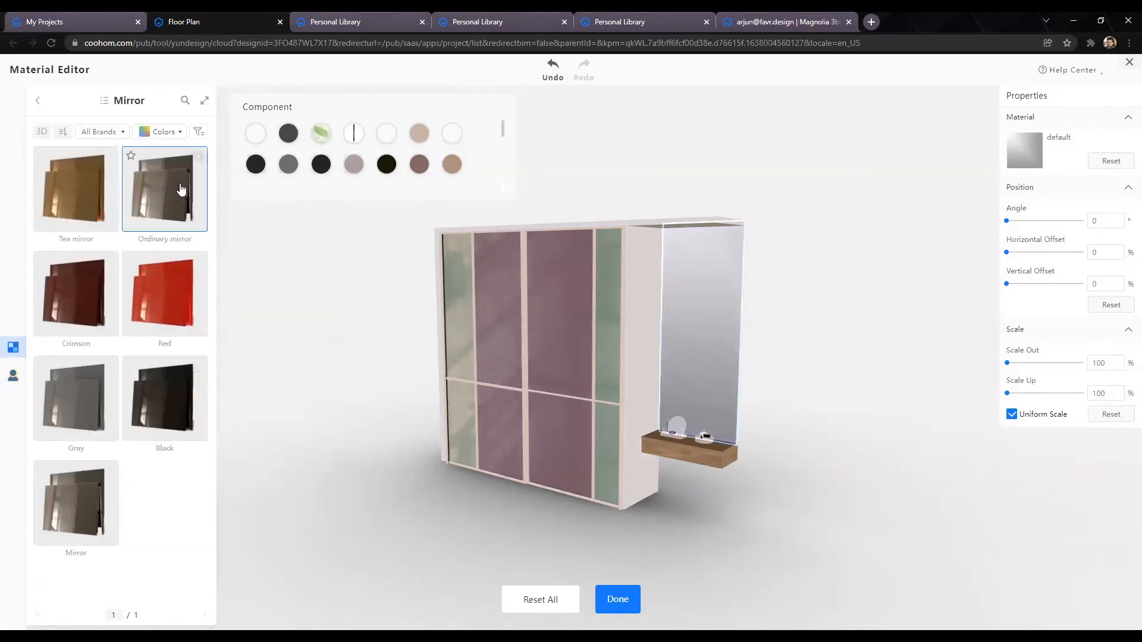
click(37, 101)
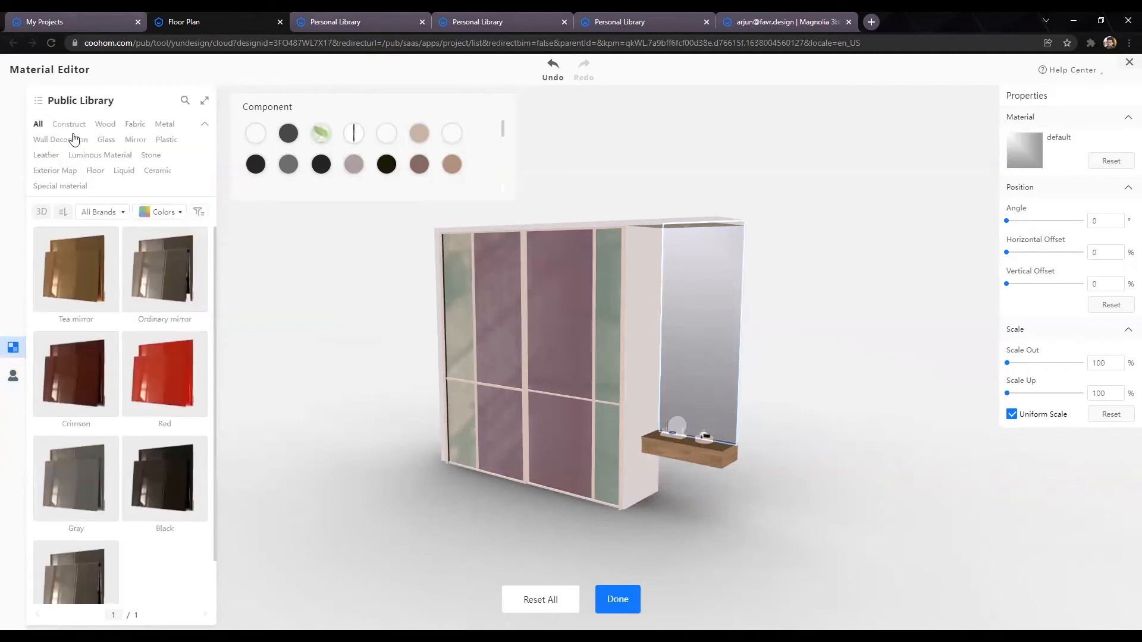
mouse_move(40, 101)
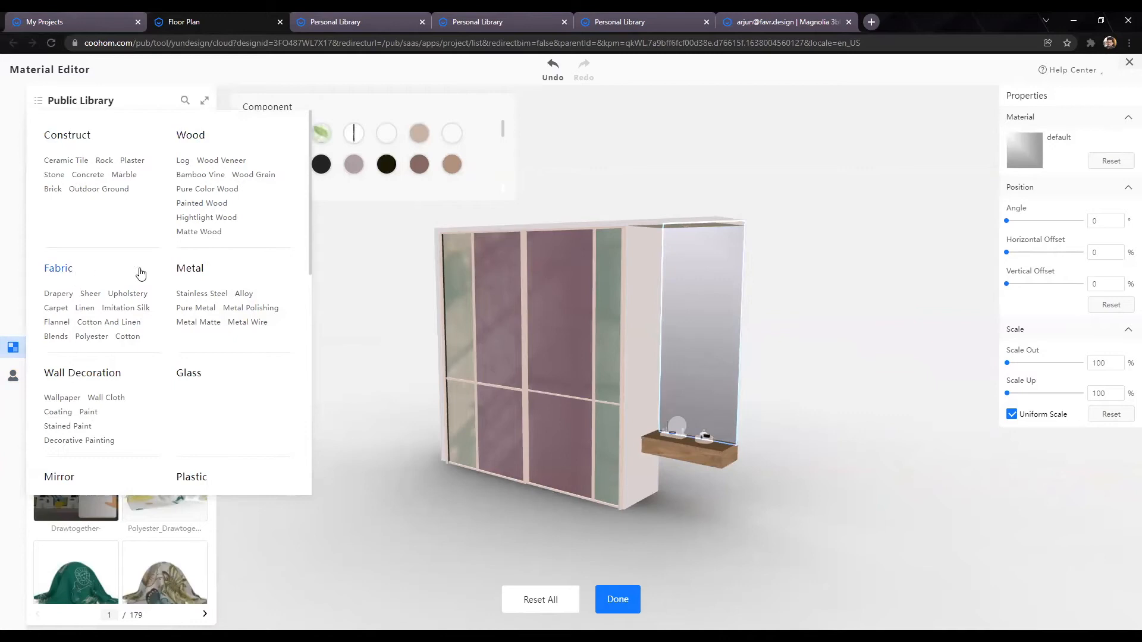
scroll(98, 384, down, 2)
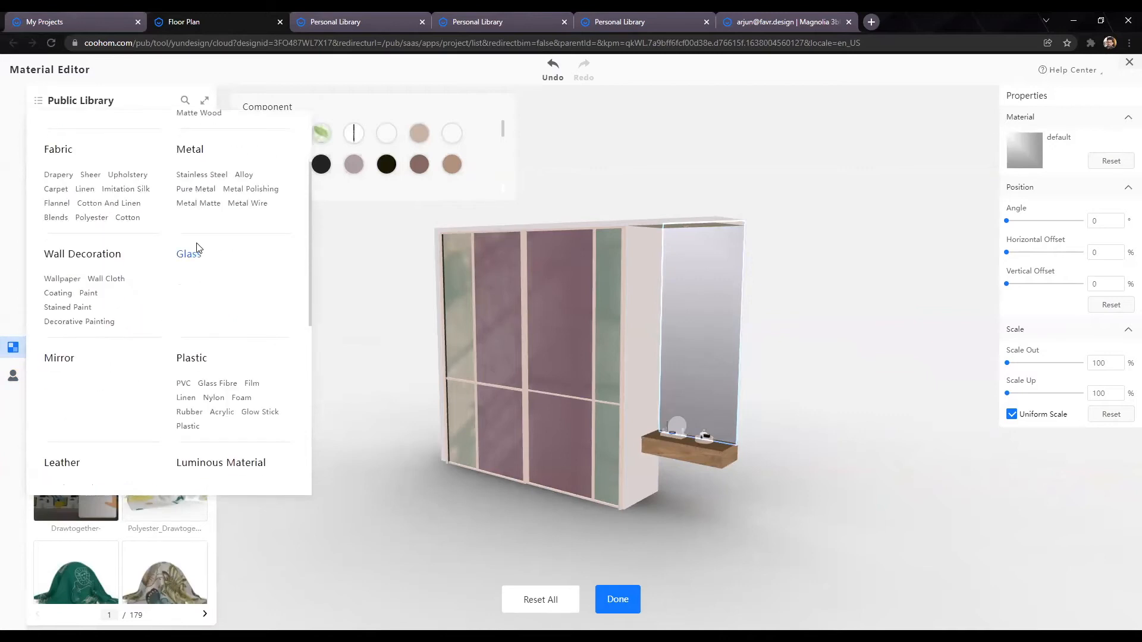
scroll(81, 367, down, 2)
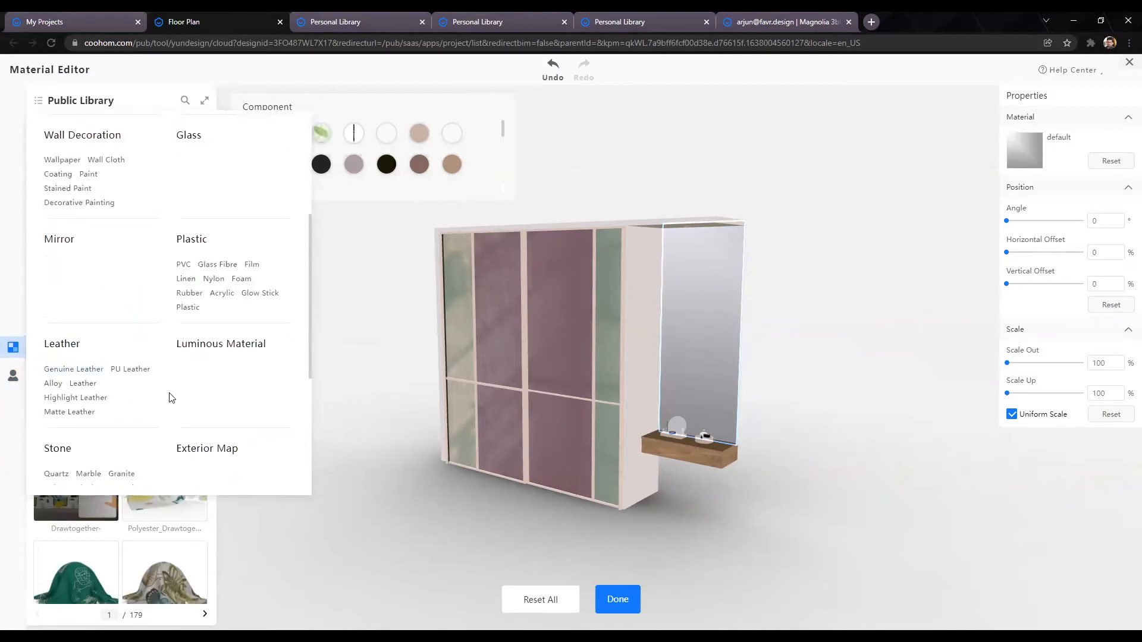
scroll(155, 369, up, 1)
click(59, 301)
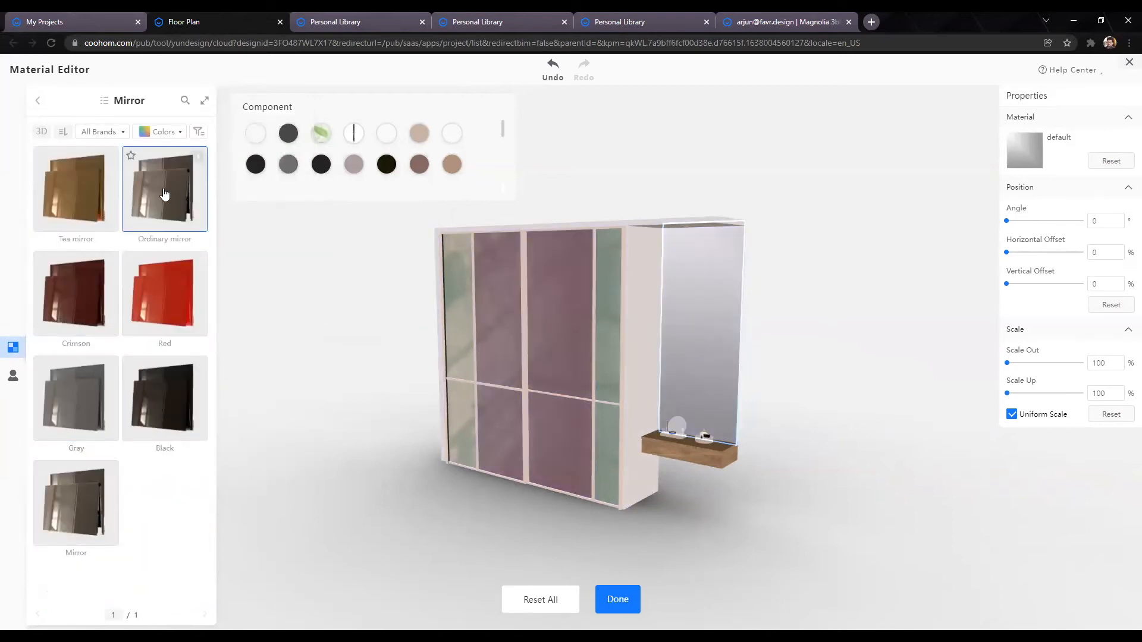
click(165, 194)
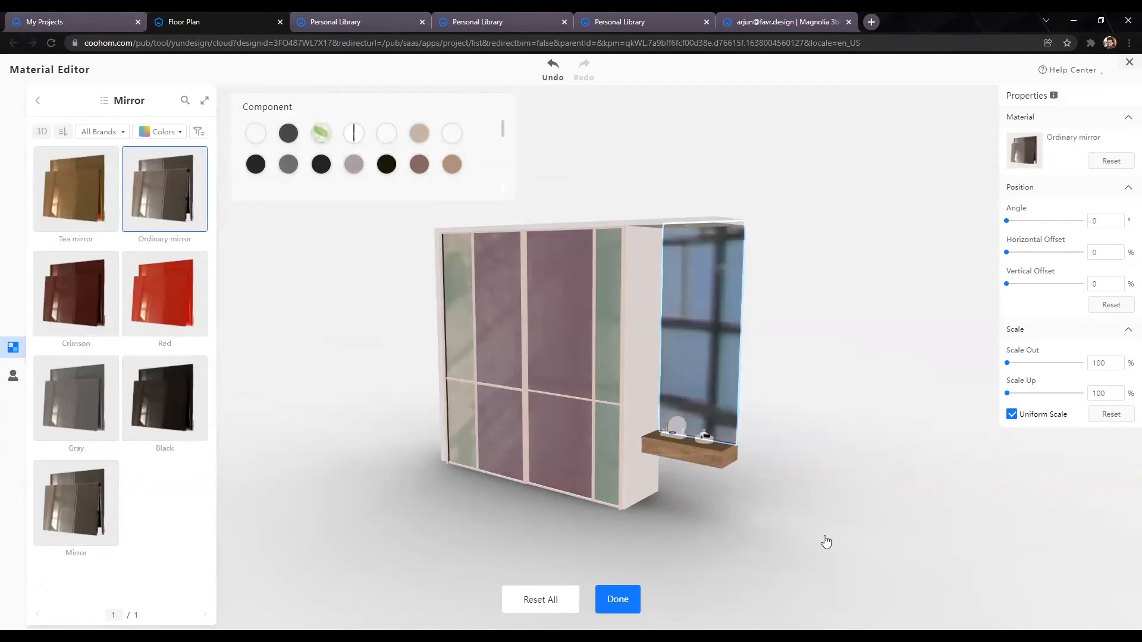
Step: Examine the mirror panel, side shelf and overhang of the wardrobe from several angles and distances
drag(659, 548, 714, 581)
scroll(780, 573, up, 3)
scroll(780, 572, up, 2)
drag(469, 434, 606, 458)
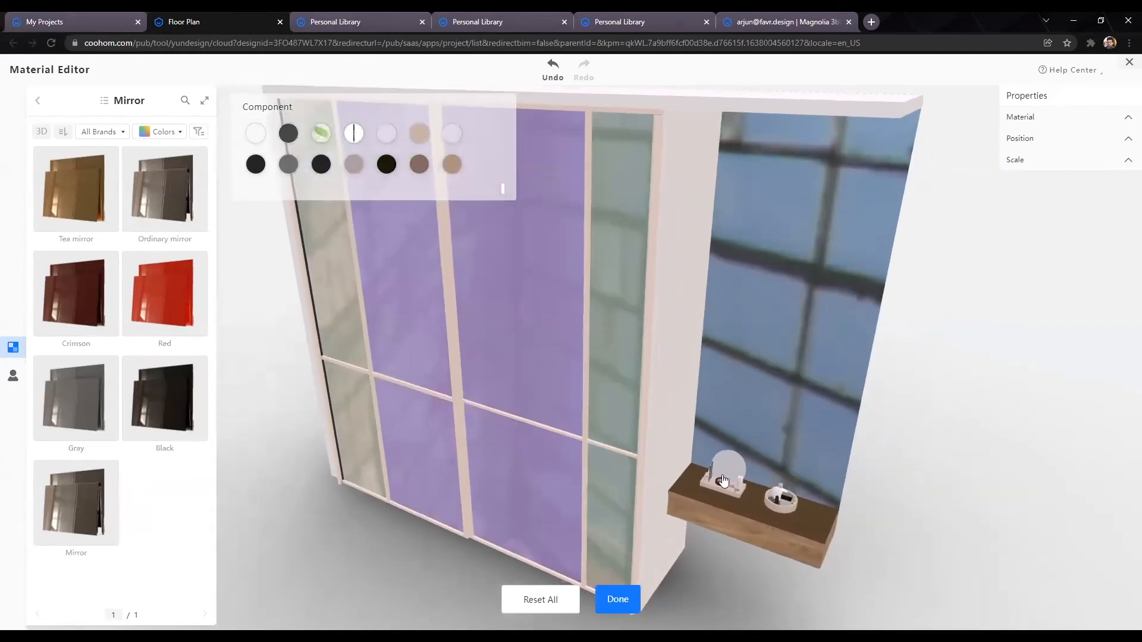
scroll(729, 408, down, 6)
drag(857, 452, 833, 357)
scroll(712, 280, up, 6)
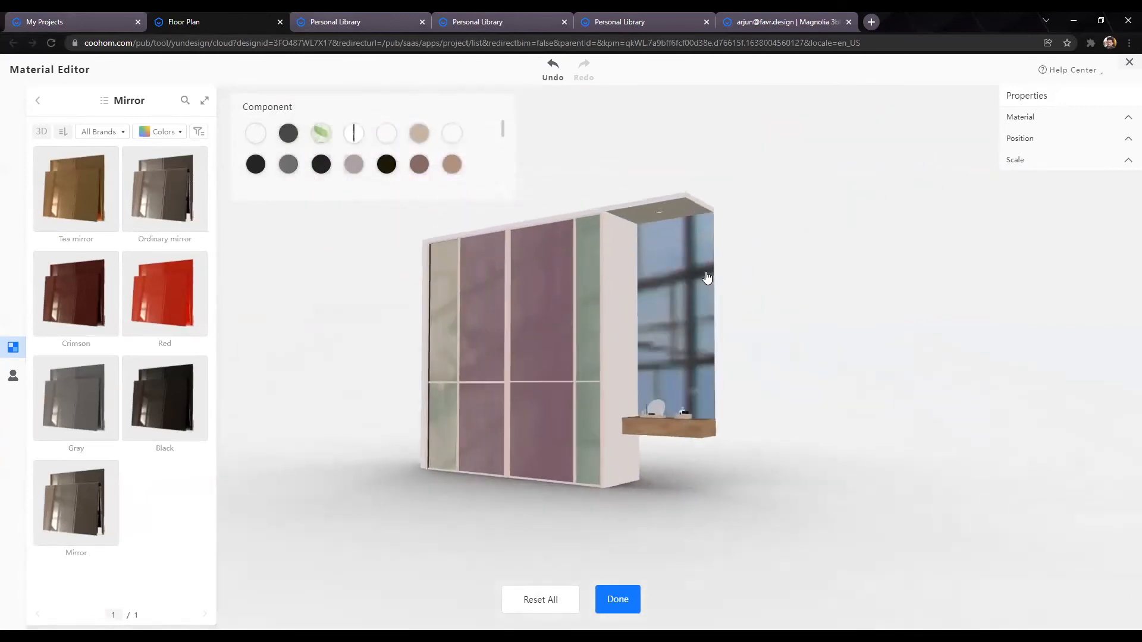
click(626, 345)
scroll(848, 395, down, 3)
click(849, 395)
Step: Apply the Acrylic pvc-31 material from the public library's Plastic category to the wardrobe's outer carcass
click(621, 274)
click(13, 376)
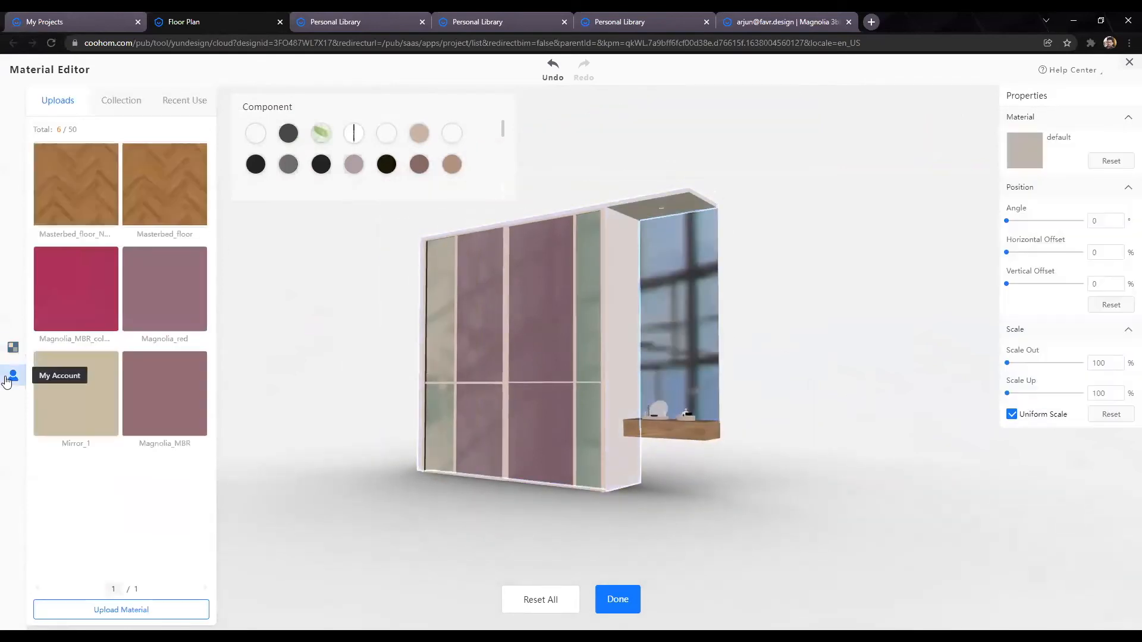
click(13, 347)
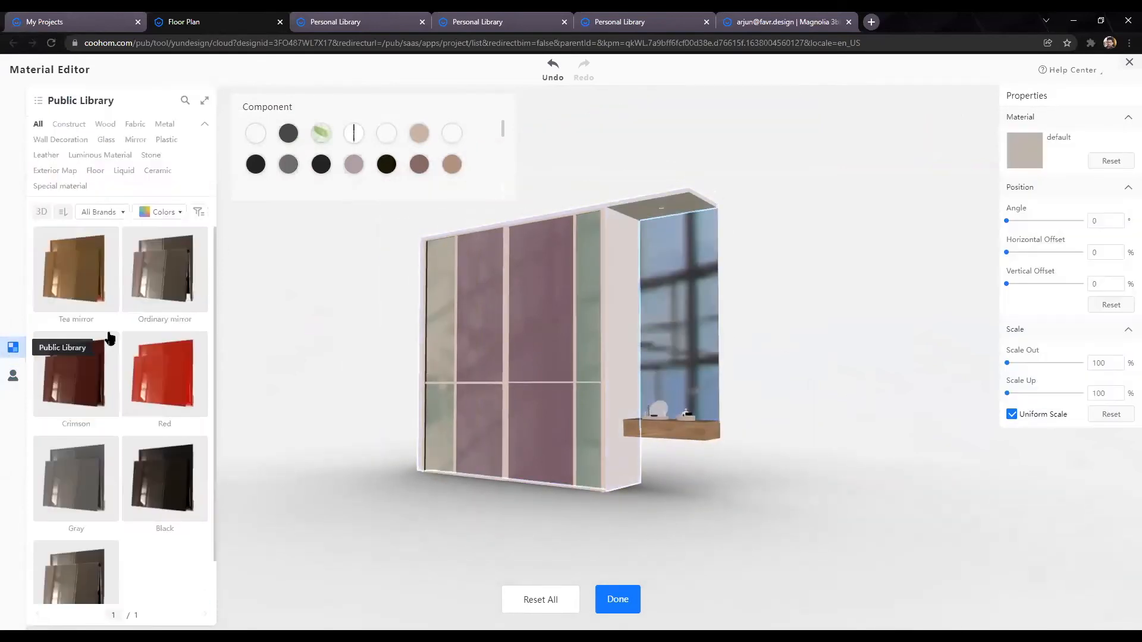
click(39, 104)
scroll(180, 366, down, 1)
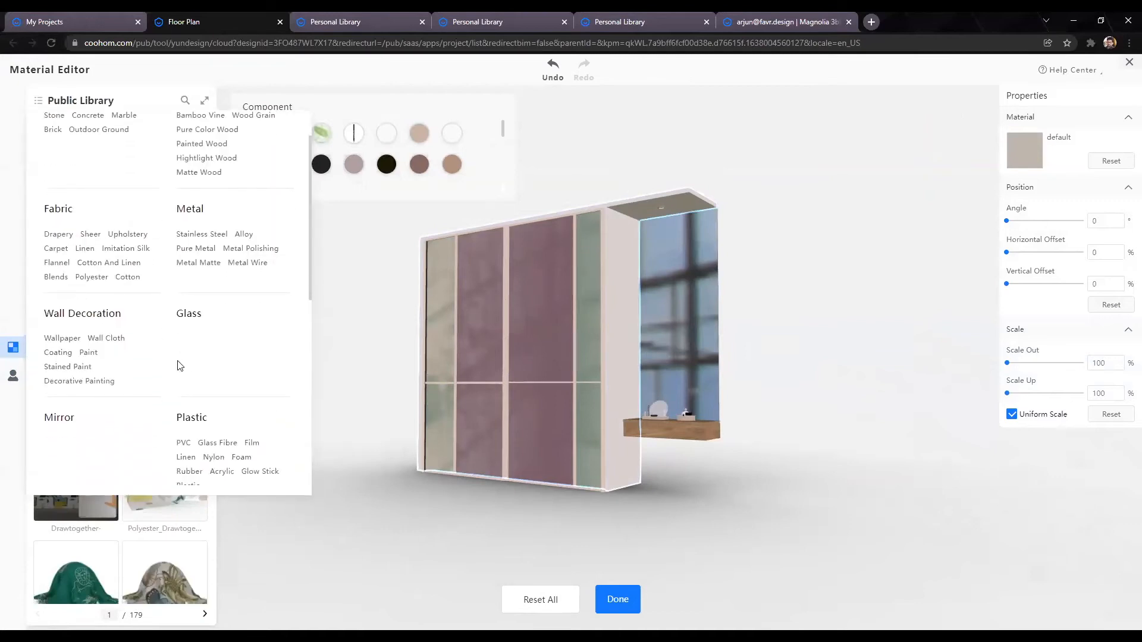
click(192, 418)
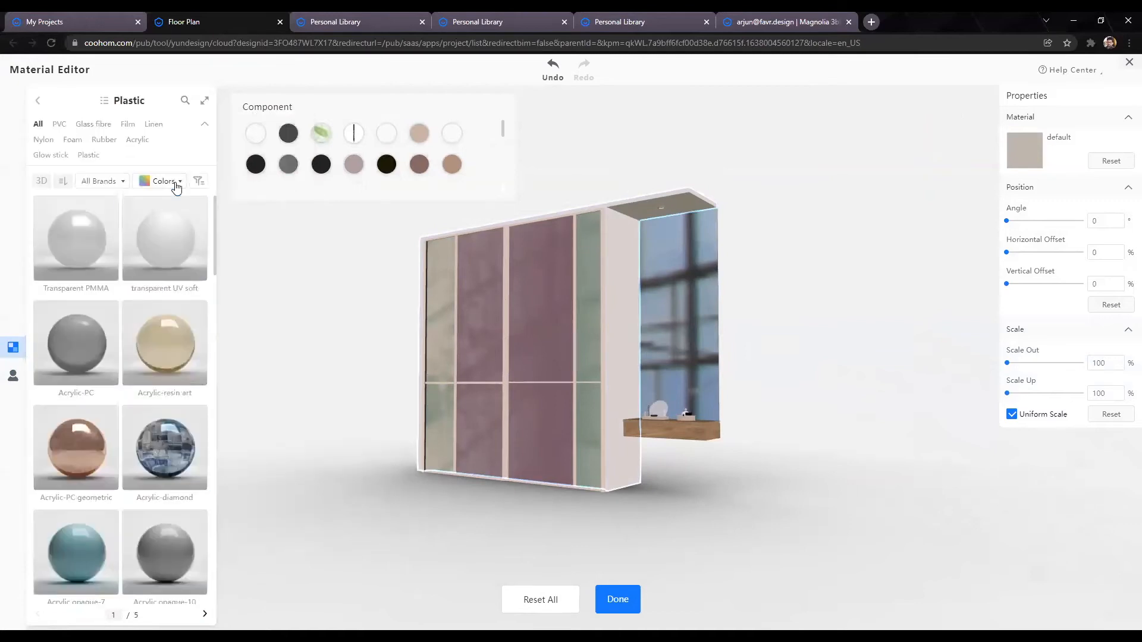
scroll(170, 344, down, 5)
scroll(89, 449, down, 3)
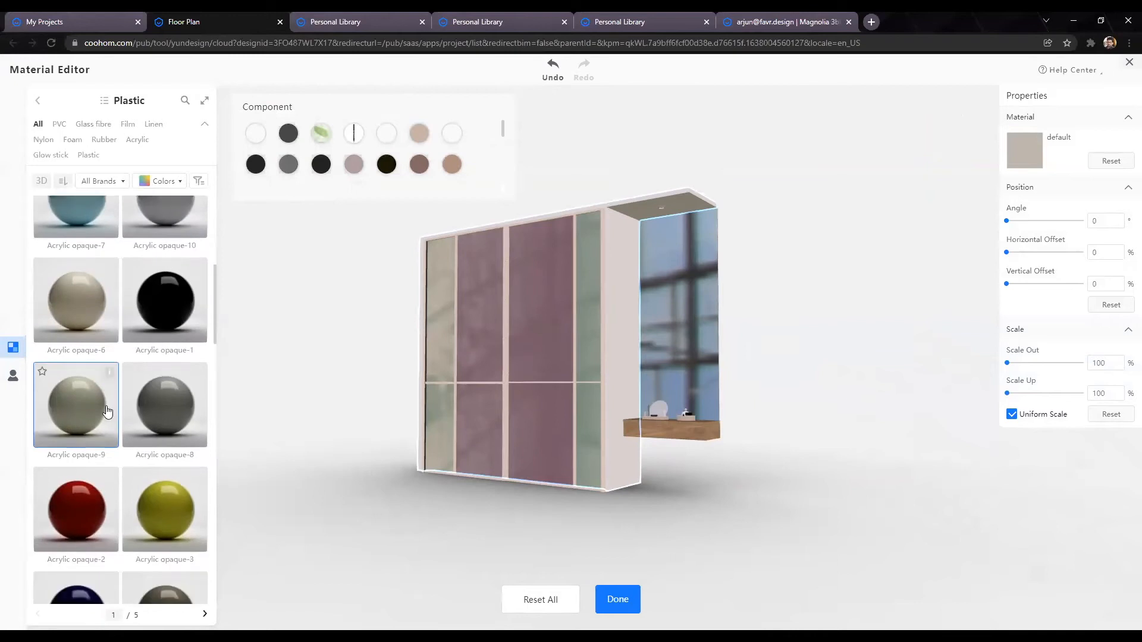
scroll(146, 427, down, 15)
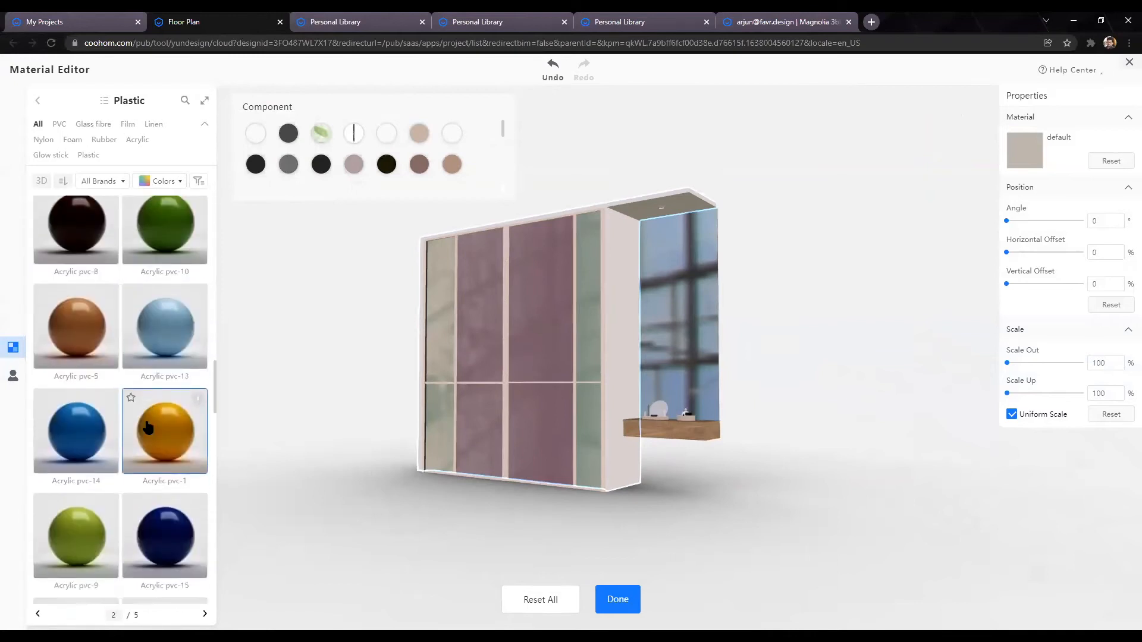
mouse_move(199, 382)
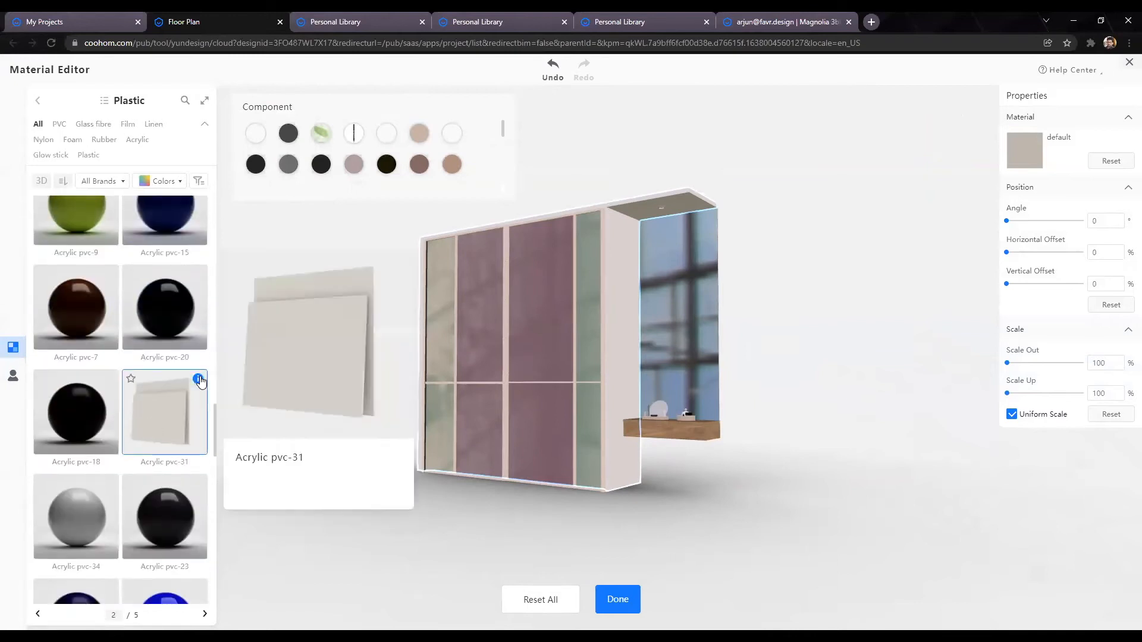
click(168, 411)
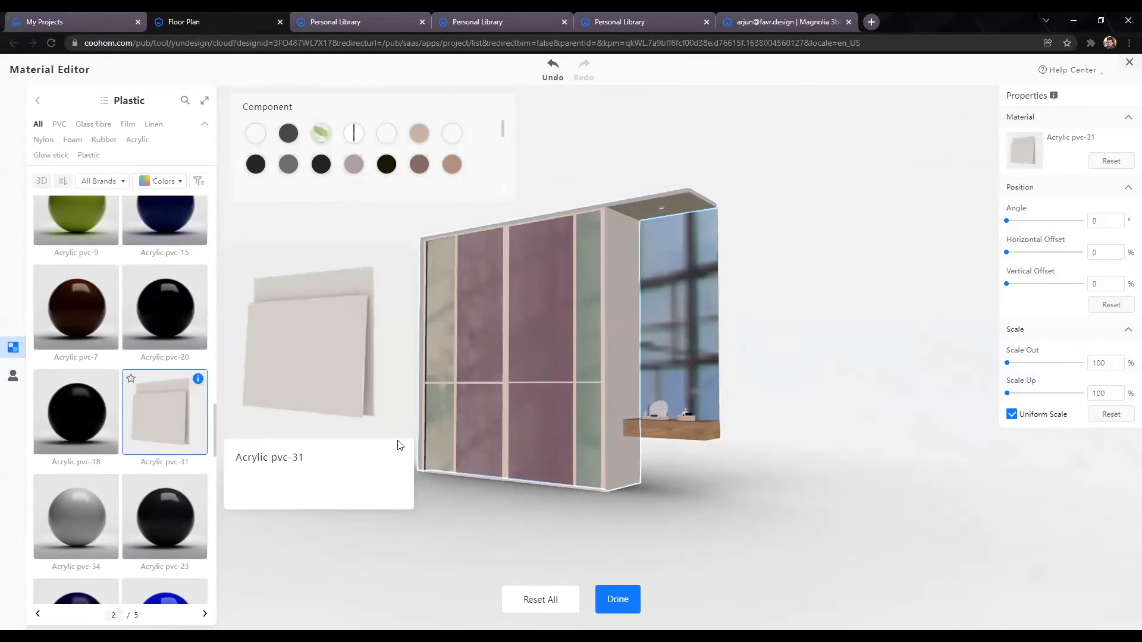
Step: Inspect the wardrobe's carcass, door panels and side mirror up close from the front
click(619, 540)
drag(619, 539, 794, 518)
drag(543, 472, 718, 521)
scroll(718, 522, up, 3)
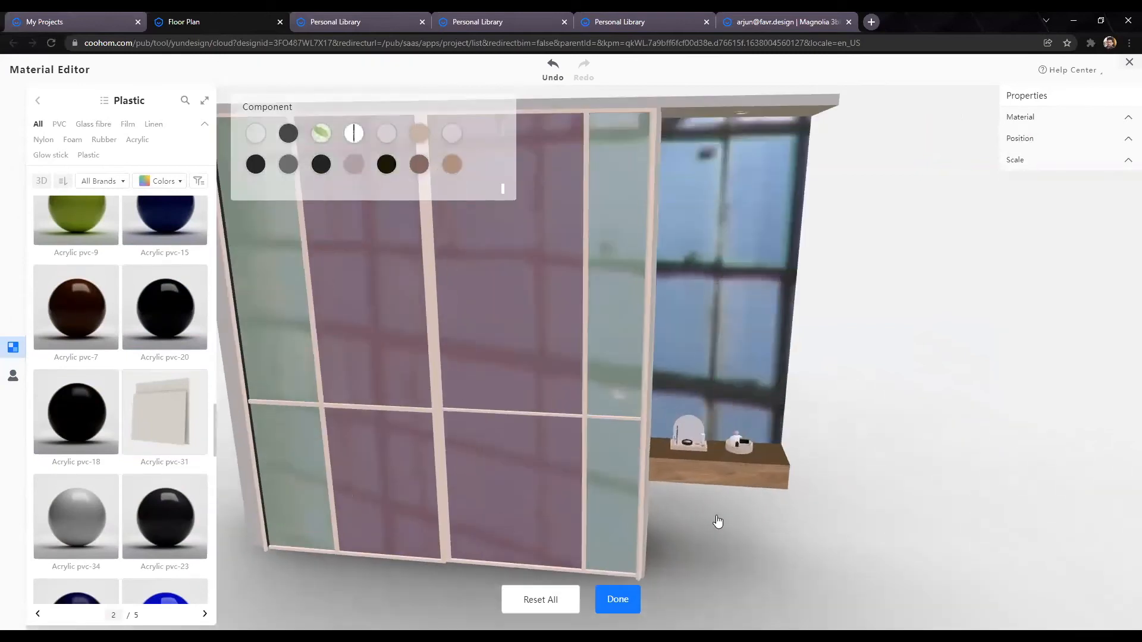
scroll(714, 520, up, 2)
drag(650, 476, 622, 456)
scroll(622, 400, down, 2)
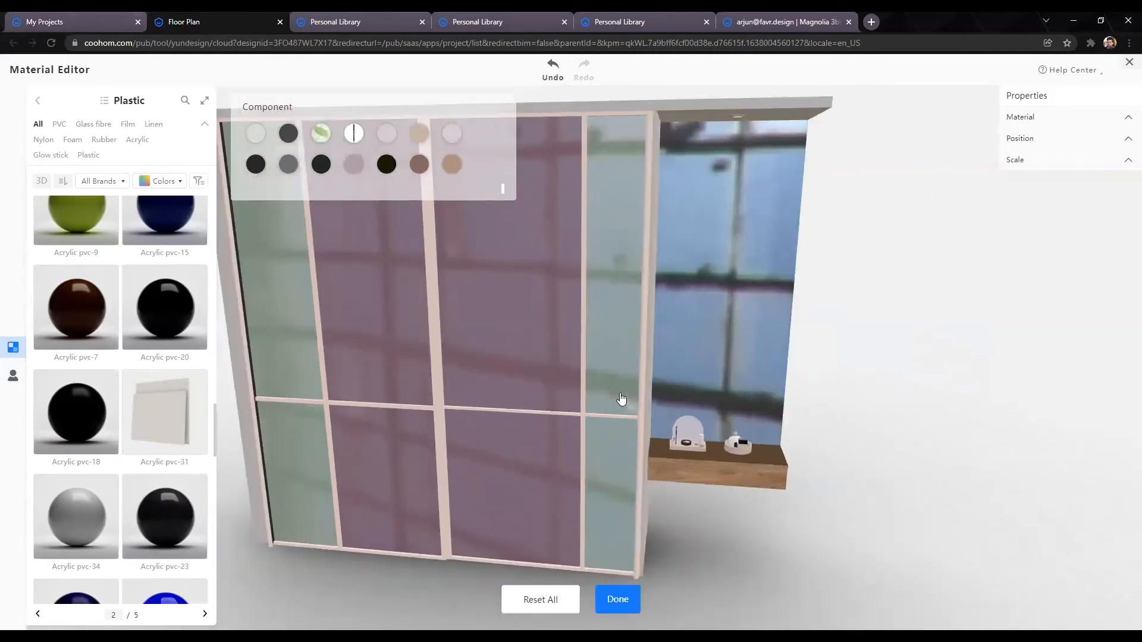
scroll(622, 400, down, 3)
Step: Apply the white light-emitting material from the Luminous Material category to the round spotlight under the wardrobe's overhang
drag(752, 262, 700, 136)
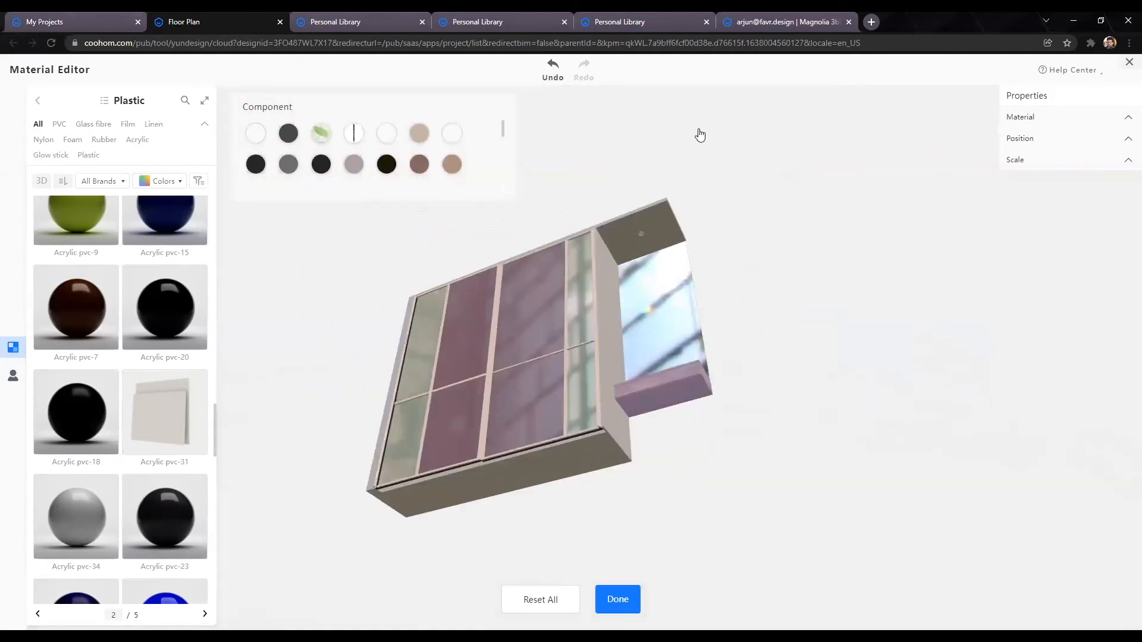
scroll(700, 136, up, 5)
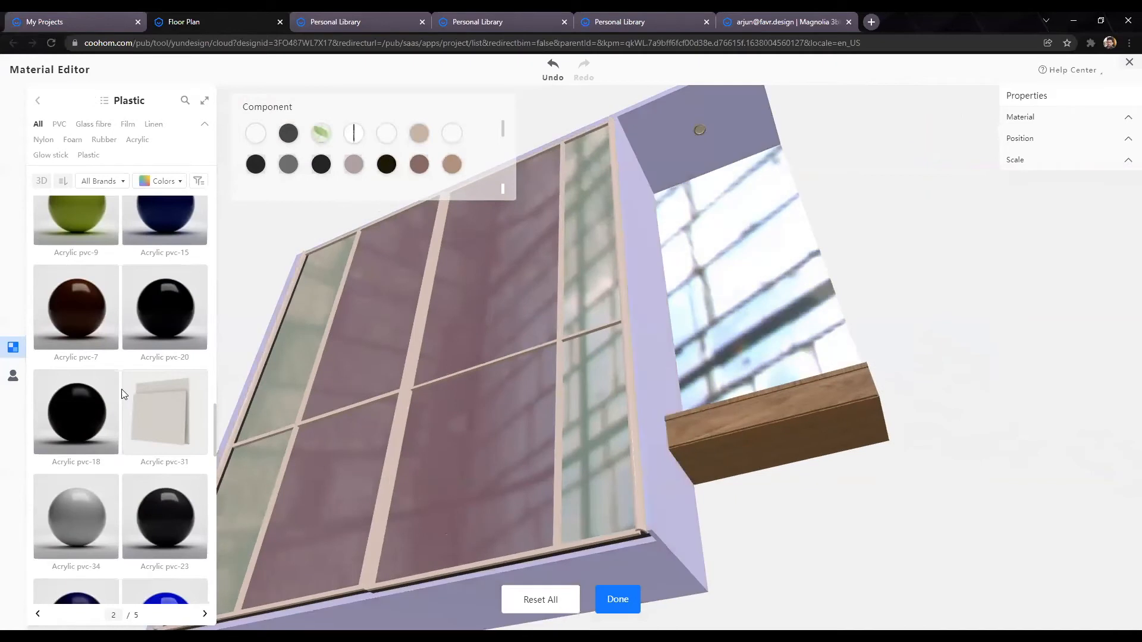
click(222, 350)
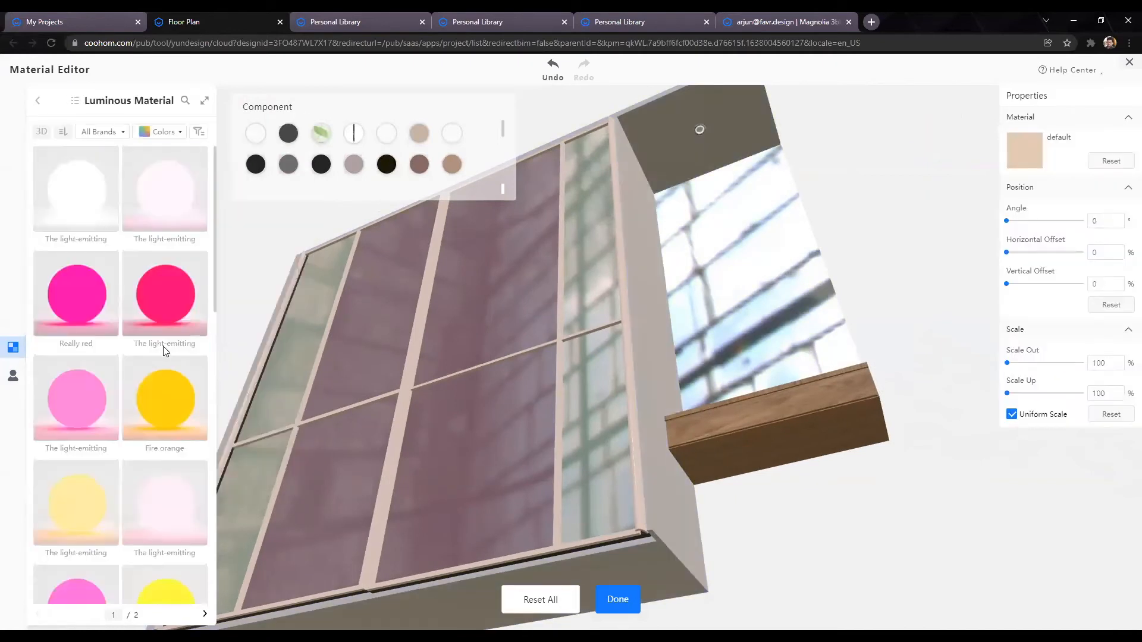
scroll(139, 354, down, 5)
scroll(120, 317, up, 5)
click(73, 189)
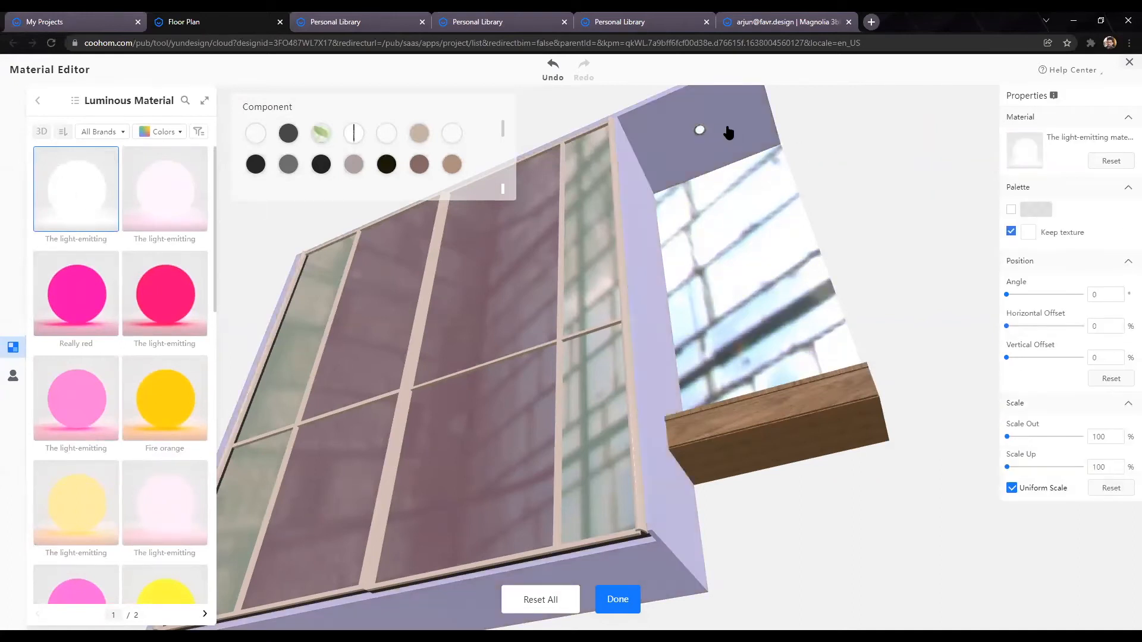
Step: Check the finished wardrobe from several angles and return to the room with its material changes saved
scroll(767, 189, down, 5)
drag(767, 325, 831, 445)
drag(491, 463, 349, 456)
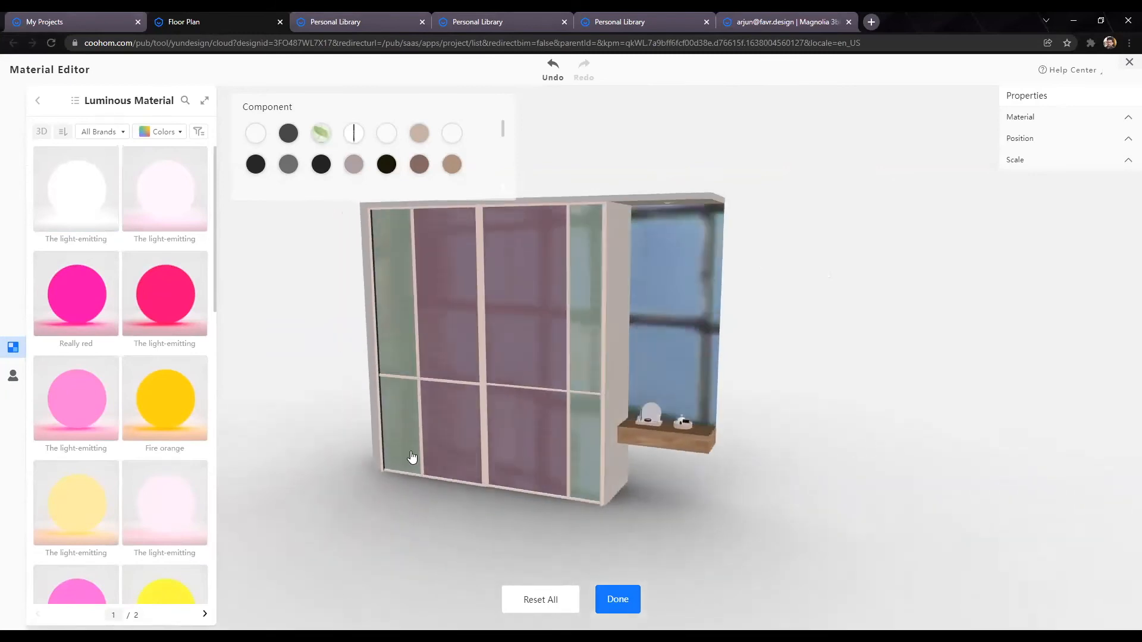
drag(698, 474, 280, 444)
drag(1051, 436, 333, 455)
drag(864, 474, 519, 485)
drag(1006, 468, 323, 421)
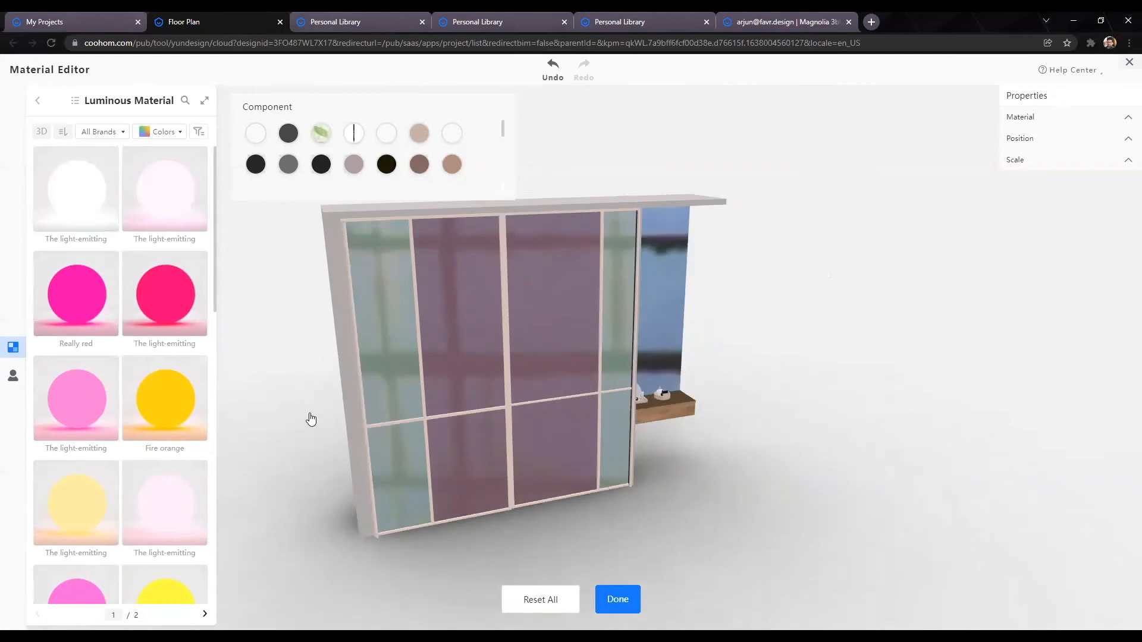
drag(923, 452, 416, 446)
drag(473, 472, 826, 467)
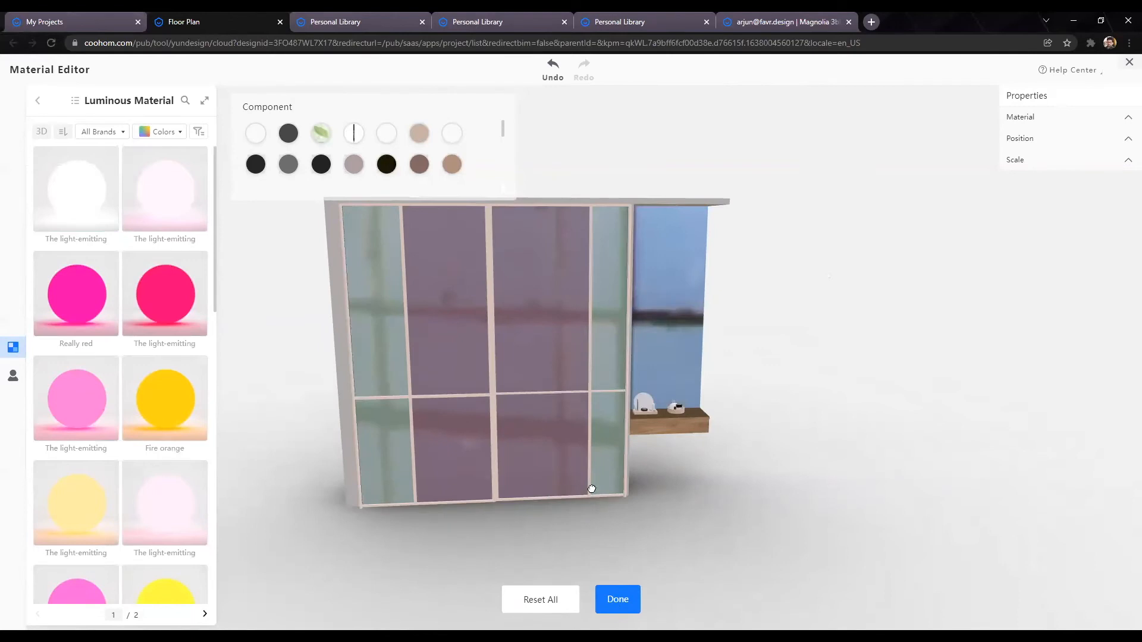
scroll(766, 521, down, 5)
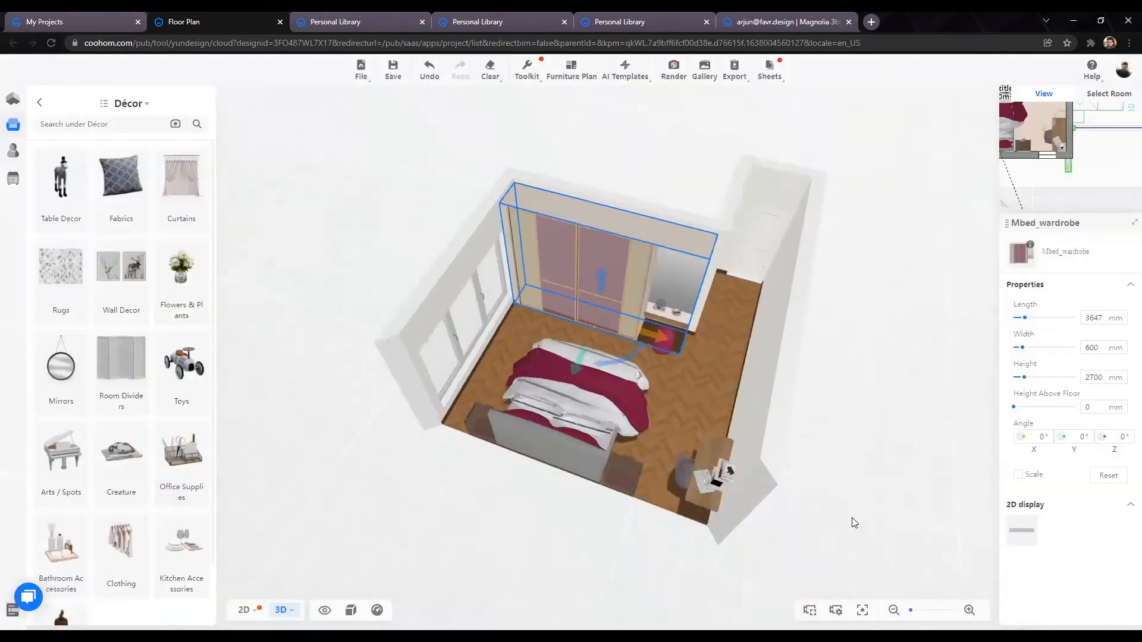
Step: Open the bedside cupboard between the desk and the bed for material editing and show the recently used materials
click(421, 558)
drag(420, 557, 895, 574)
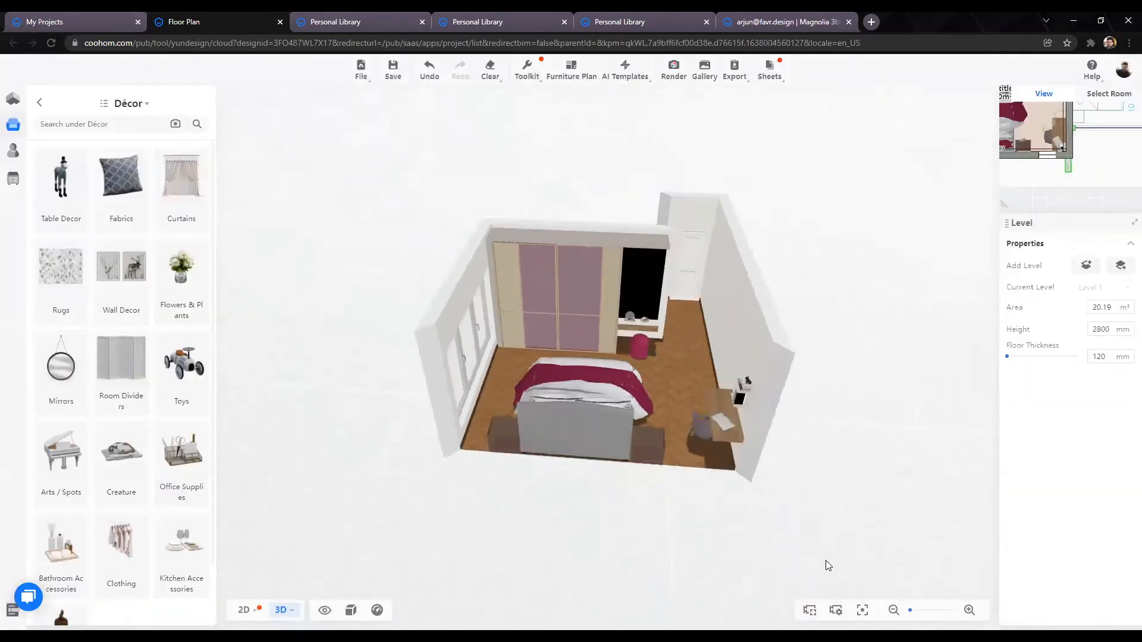
mouse_move(519, 507)
mouse_down()
mouse_move(582, 431)
mouse_move(666, 454)
mouse_move(648, 505)
mouse_move(509, 490)
mouse_up()
drag(726, 475, 694, 427)
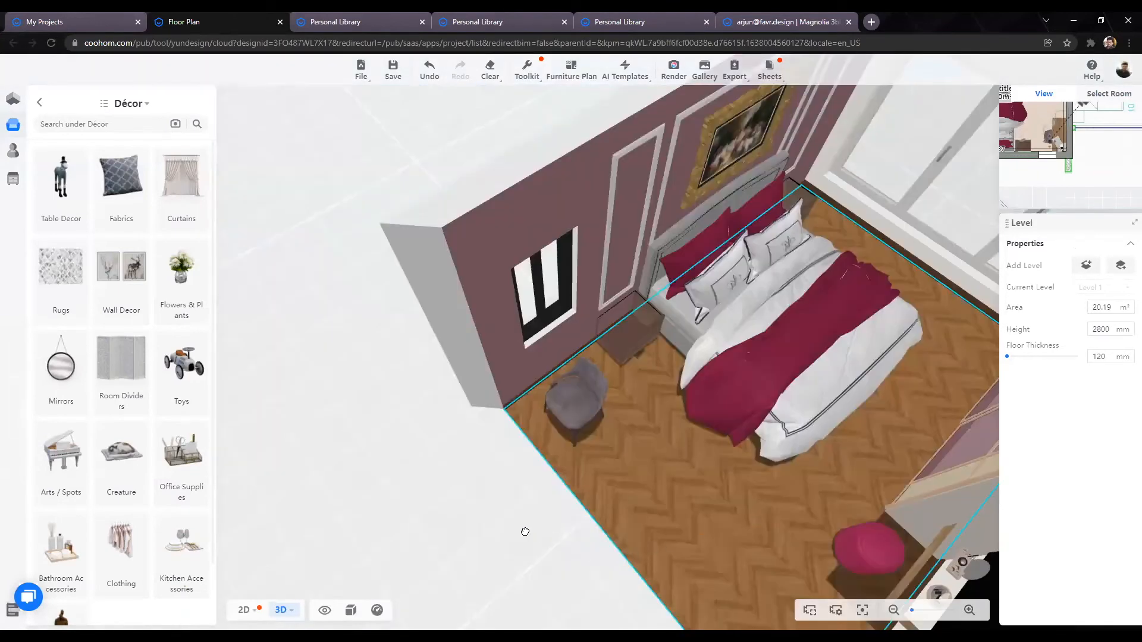
right_drag(525, 531, 545, 431)
scroll(545, 431, up, 4)
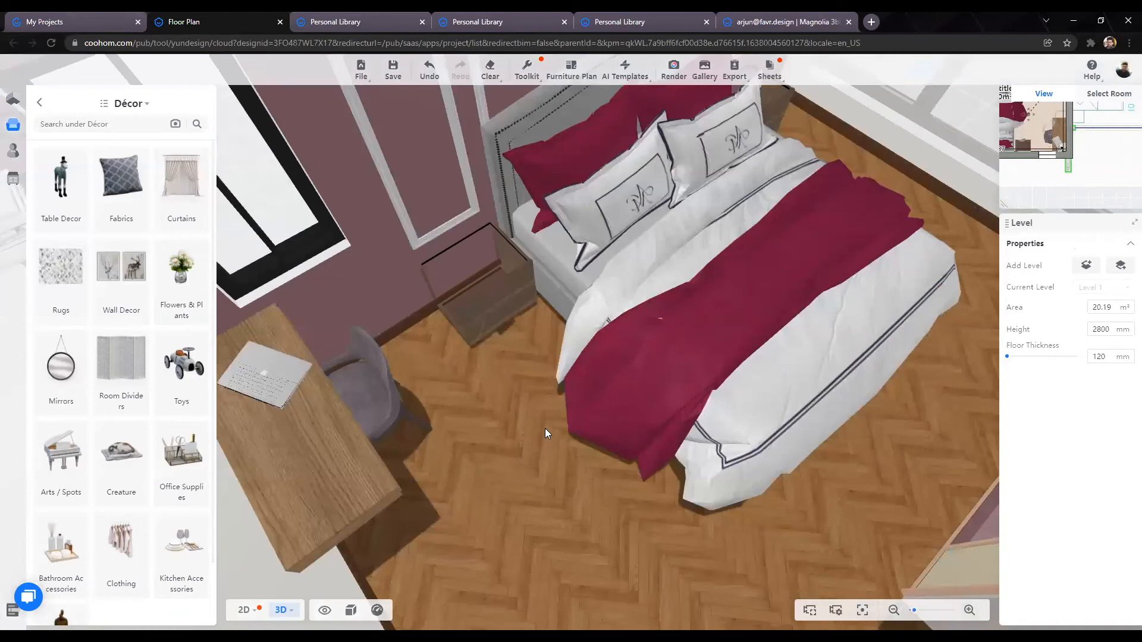
drag(554, 417, 559, 411)
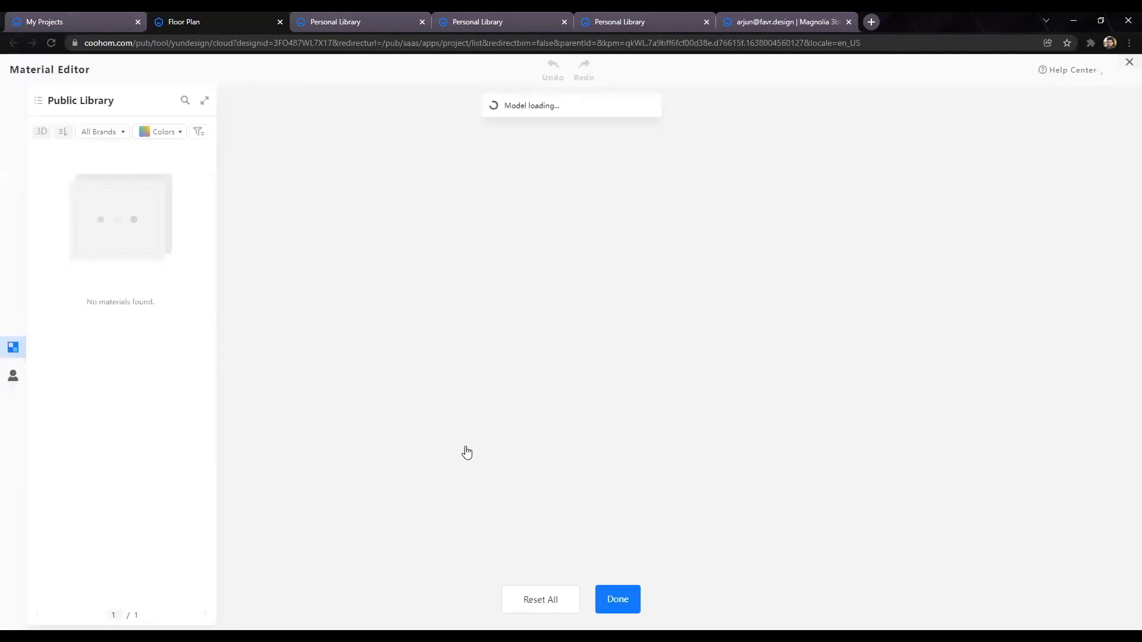
click(12, 376)
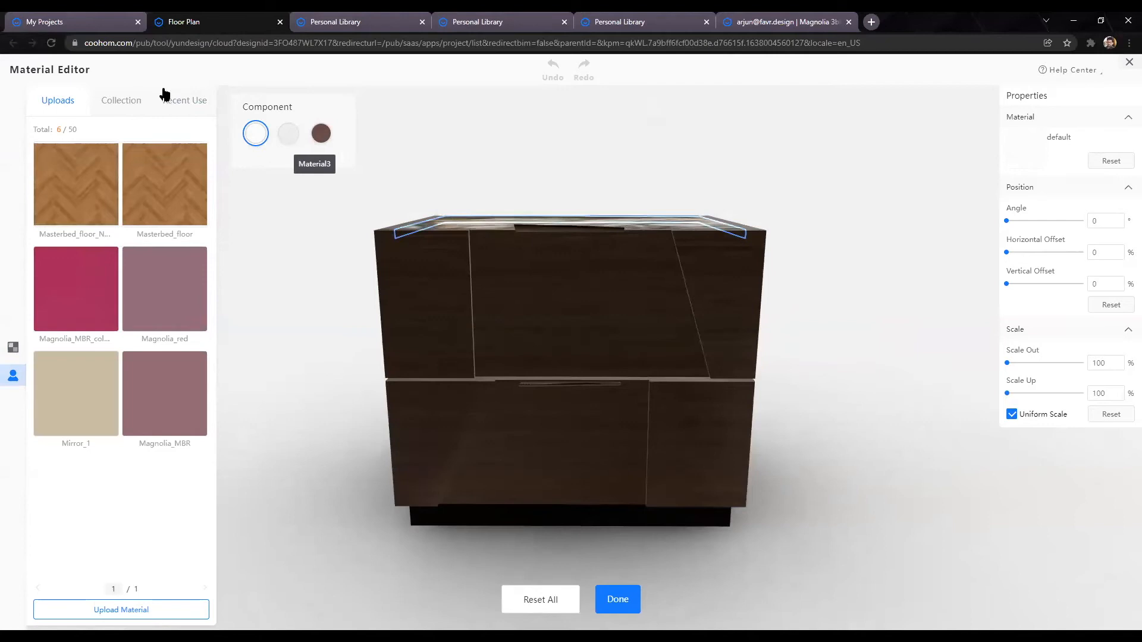
click(172, 109)
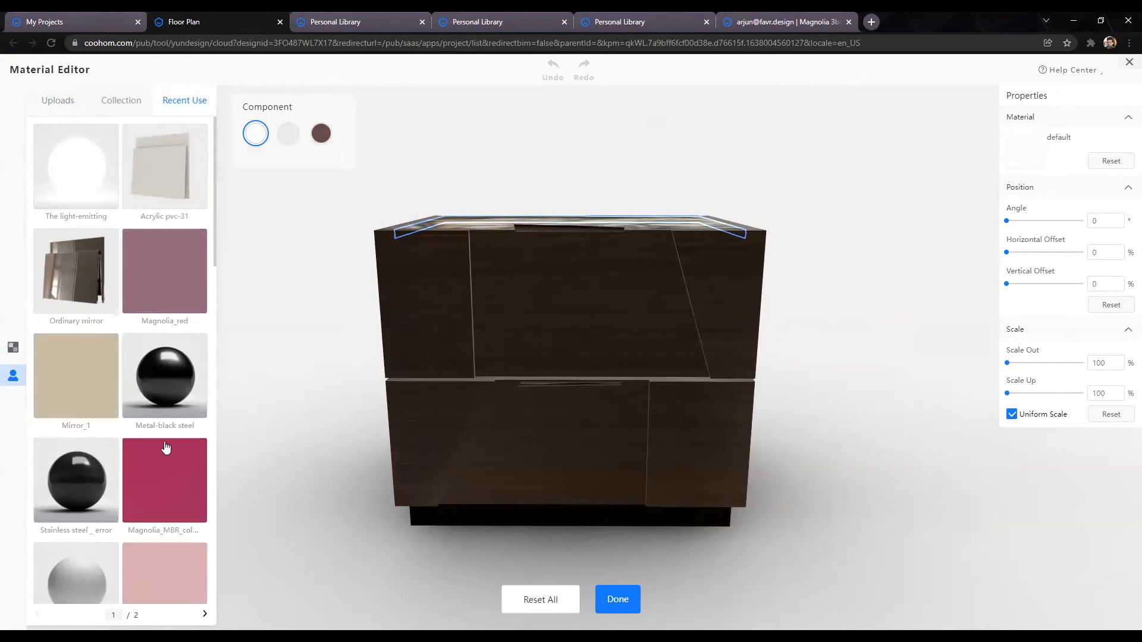
Step: Apply the Acrylic pvc-31 material to the bedside cupboard's body and drawer fronts, and to the identical model in the room
scroll(761, 514, down, 5)
drag(522, 528, 684, 526)
click(618, 355)
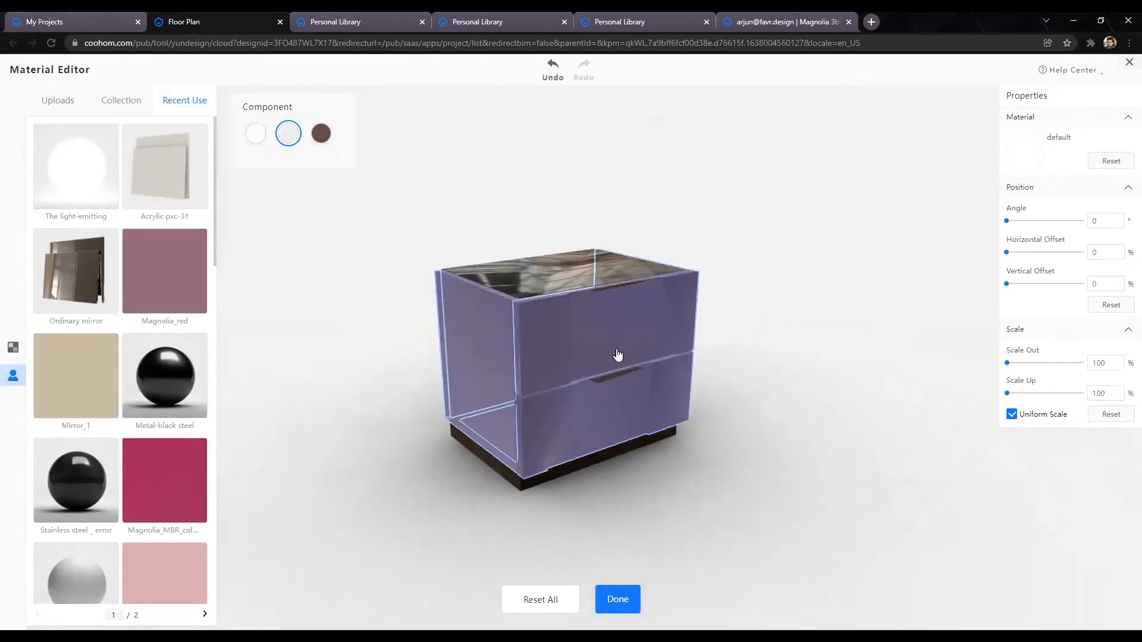
click(133, 168)
drag(425, 472, 473, 501)
click(612, 598)
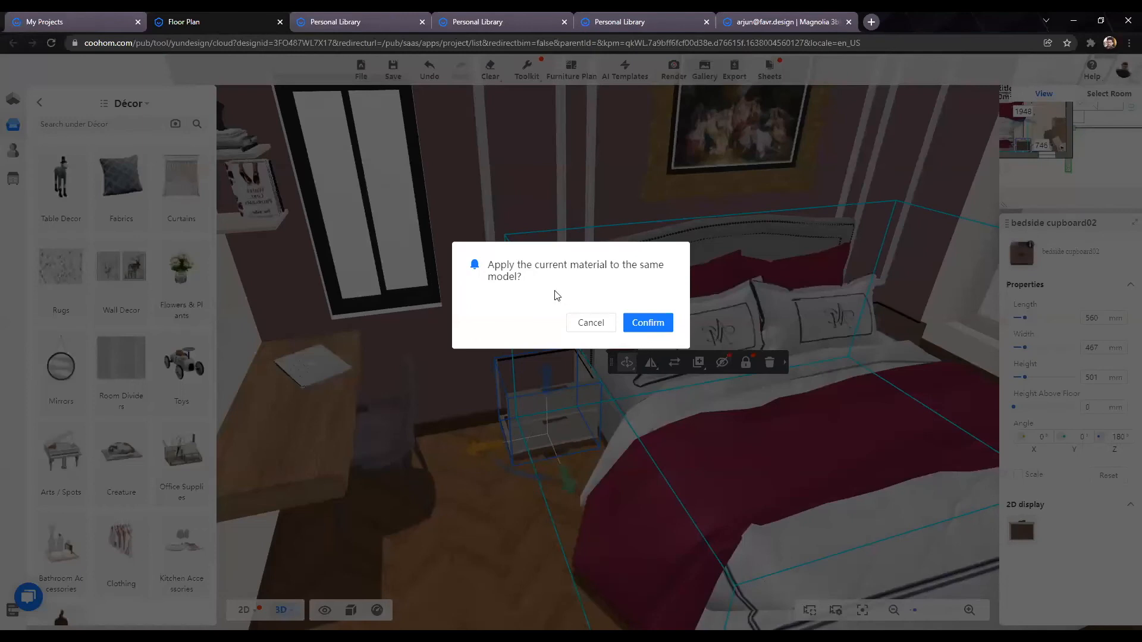
click(648, 323)
Step: Check both recoloured bedside cupboards around the bed and examine the window wall beside the wardrobe
drag(834, 488, 810, 305)
mouse_move(810, 305)
right_down()
mouse_move(532, 324)
mouse_move(711, 298)
mouse_move(694, 290)
mouse_move(795, 321)
right_up()
key(d)
key(w)
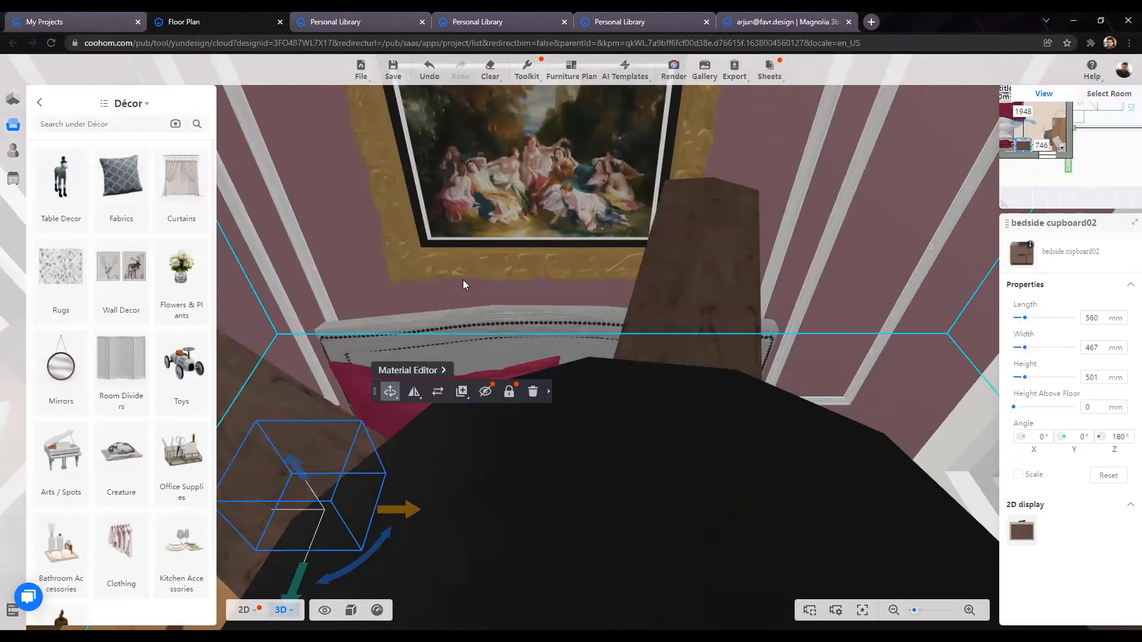
key(s)
key(a)
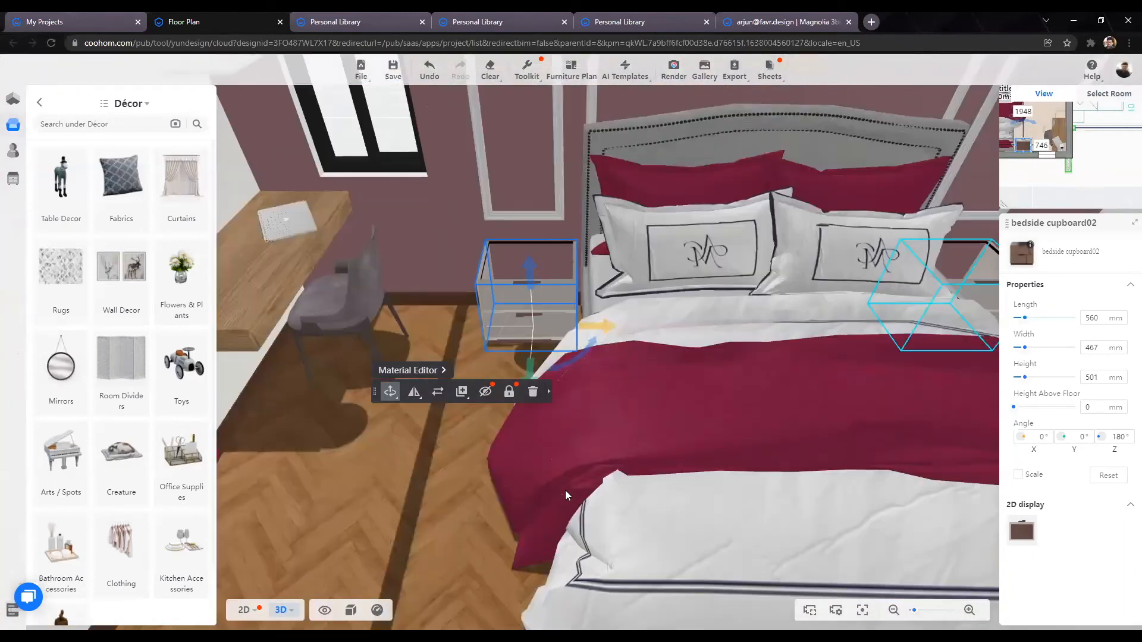
scroll(677, 439, down, 5)
right_drag(677, 439, 825, 453)
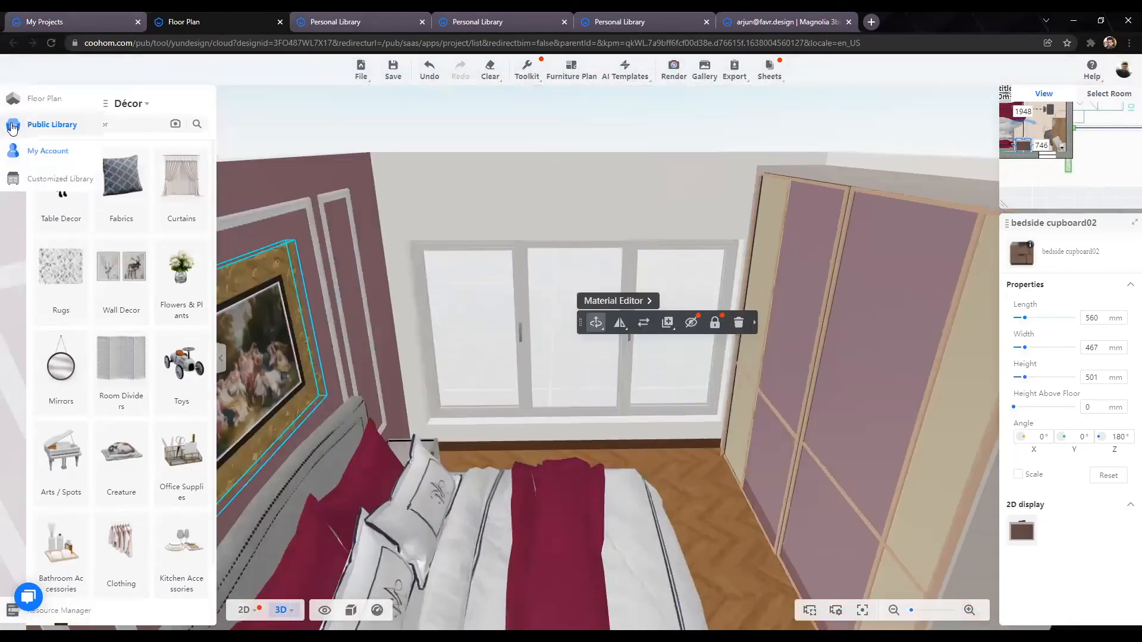
Step: Browse the Curtains category under Décor in the public library for a two-sided curtain with sheers, about 2850 mm wide and high
click(31, 127)
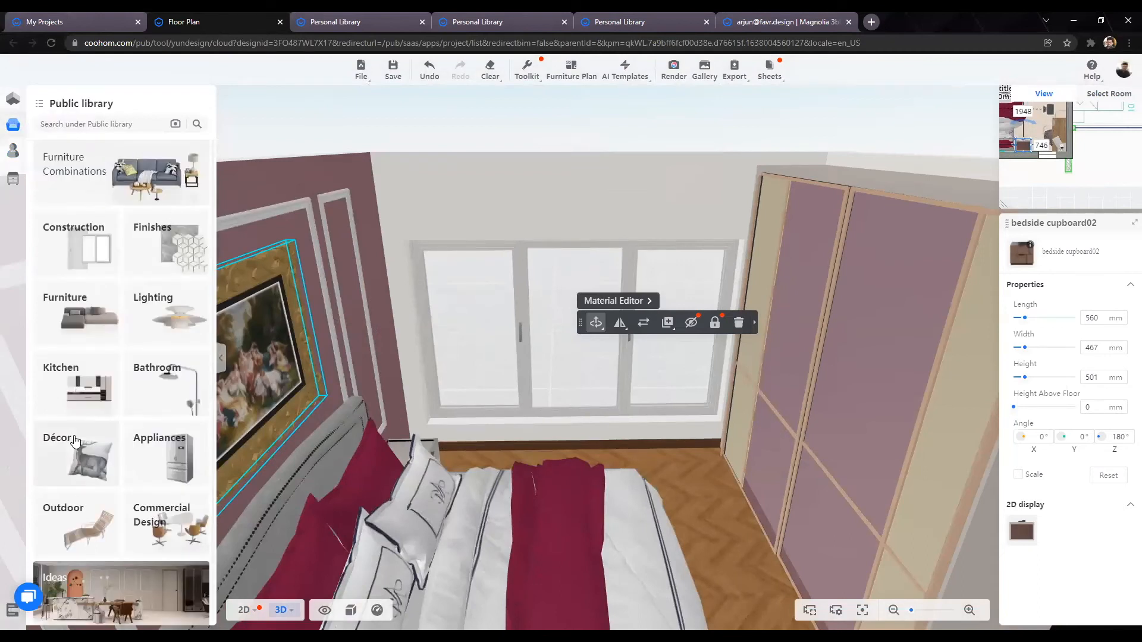
click(190, 190)
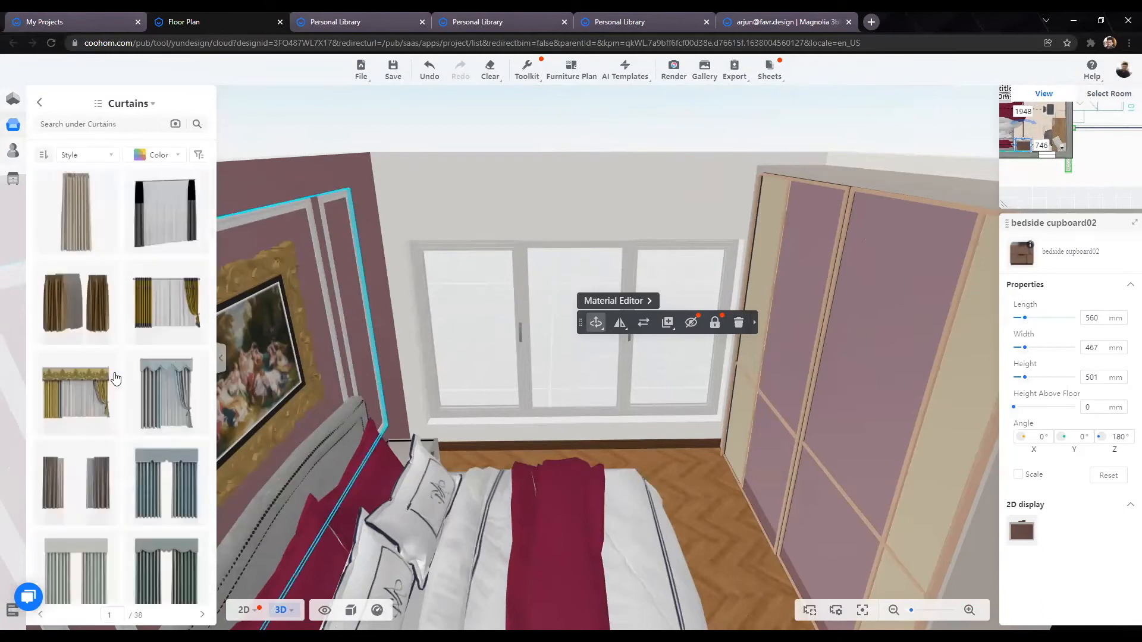
scroll(133, 420, down, 5)
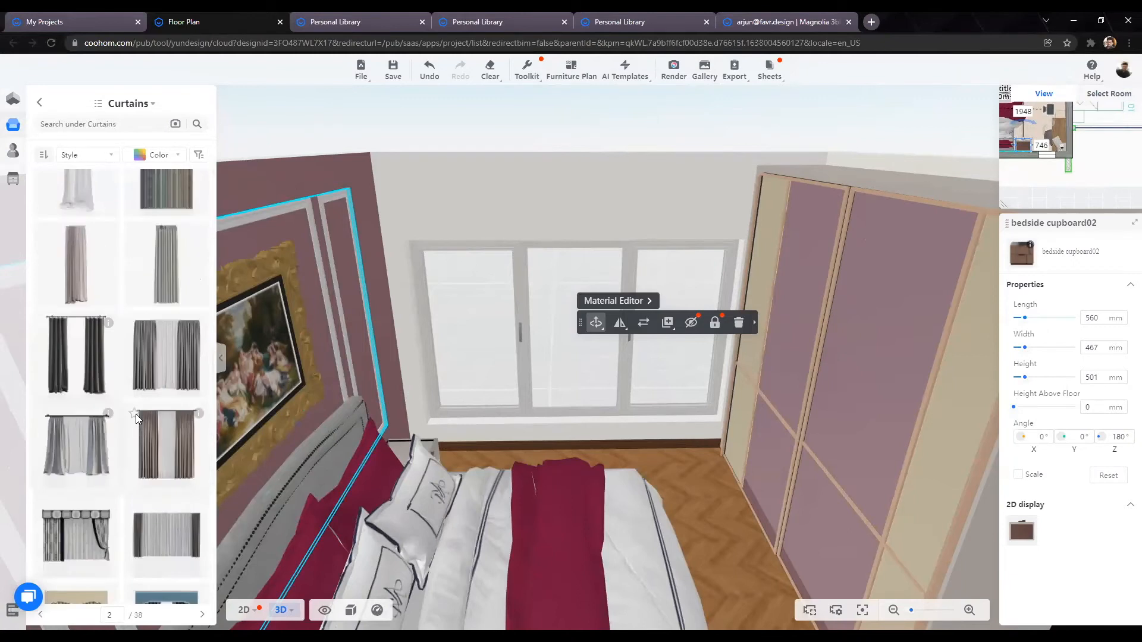
scroll(136, 415, down, 5)
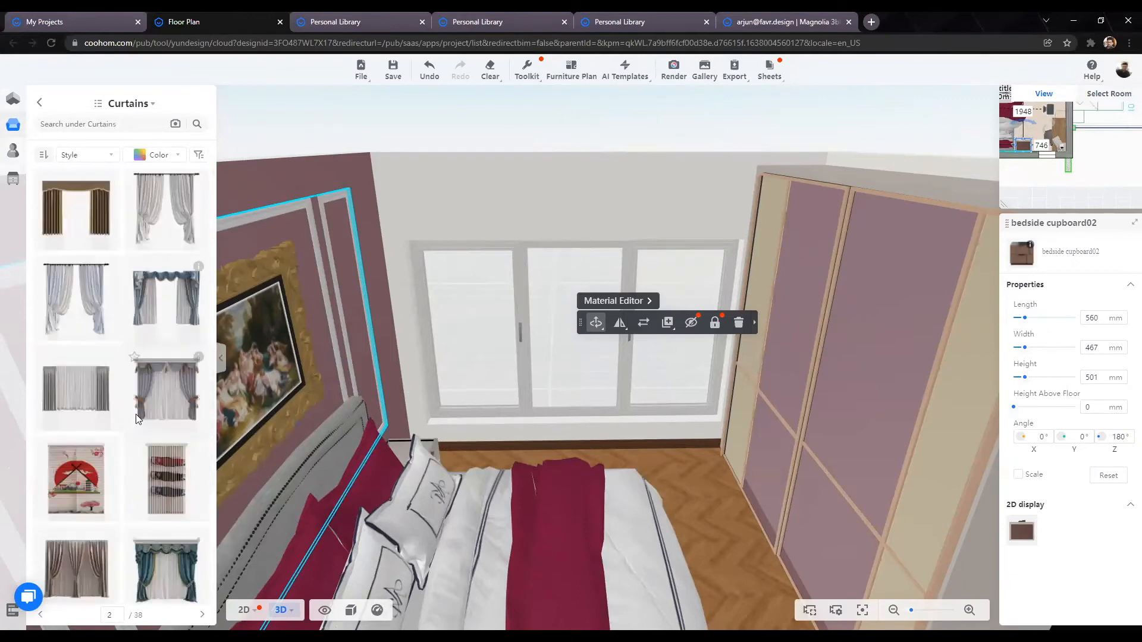
scroll(135, 418, down, 5)
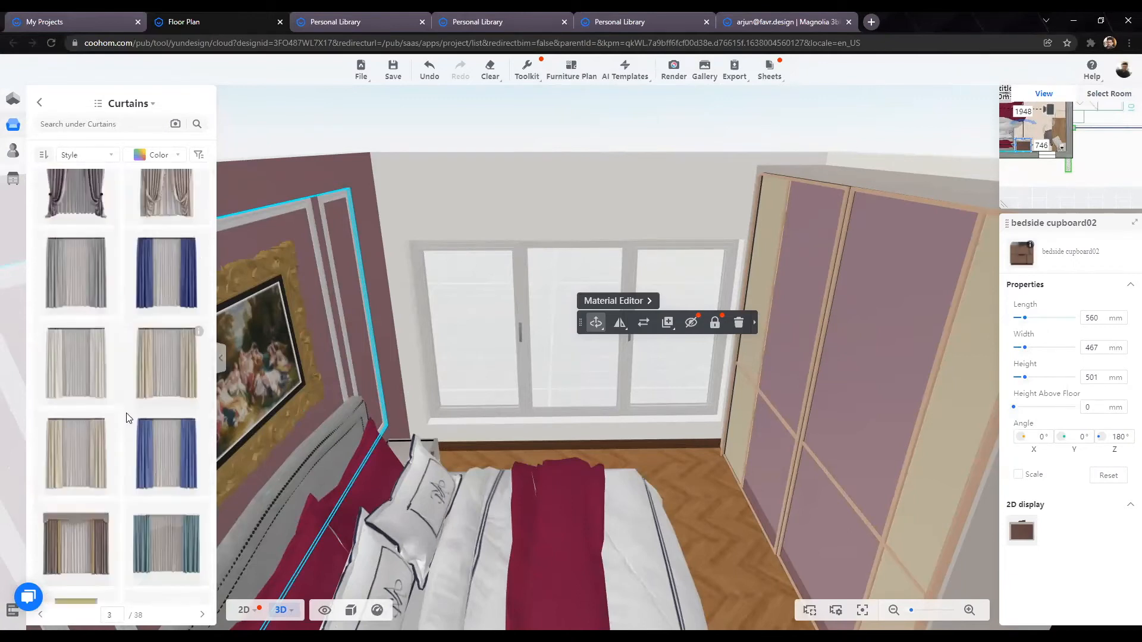
scroll(126, 417, down, 5)
scroll(126, 418, down, 5)
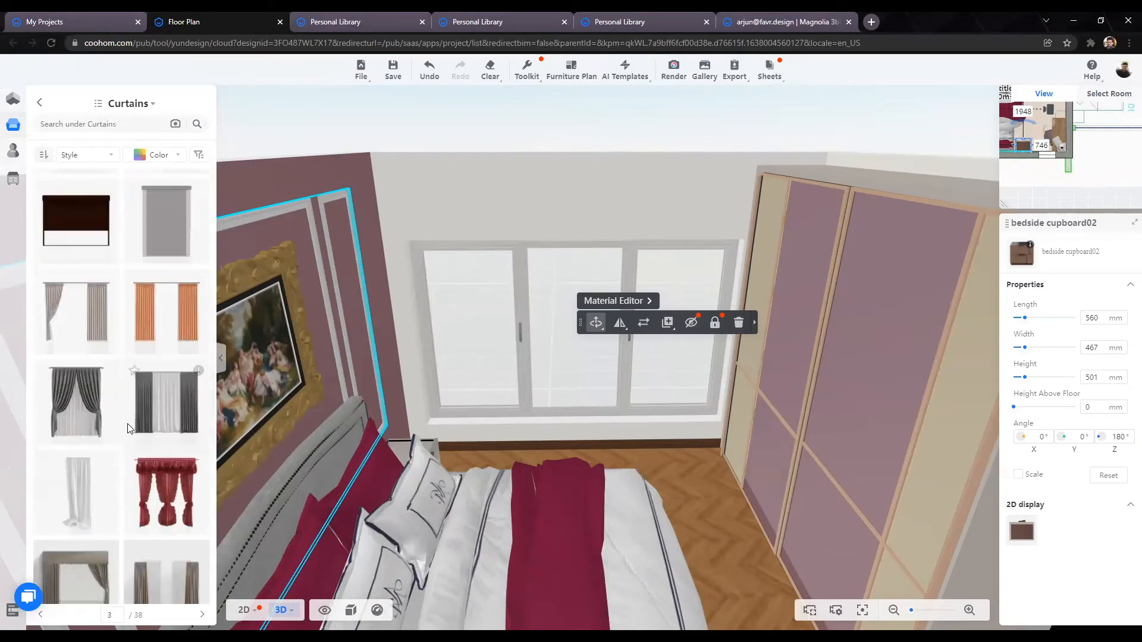
scroll(128, 428, down, 5)
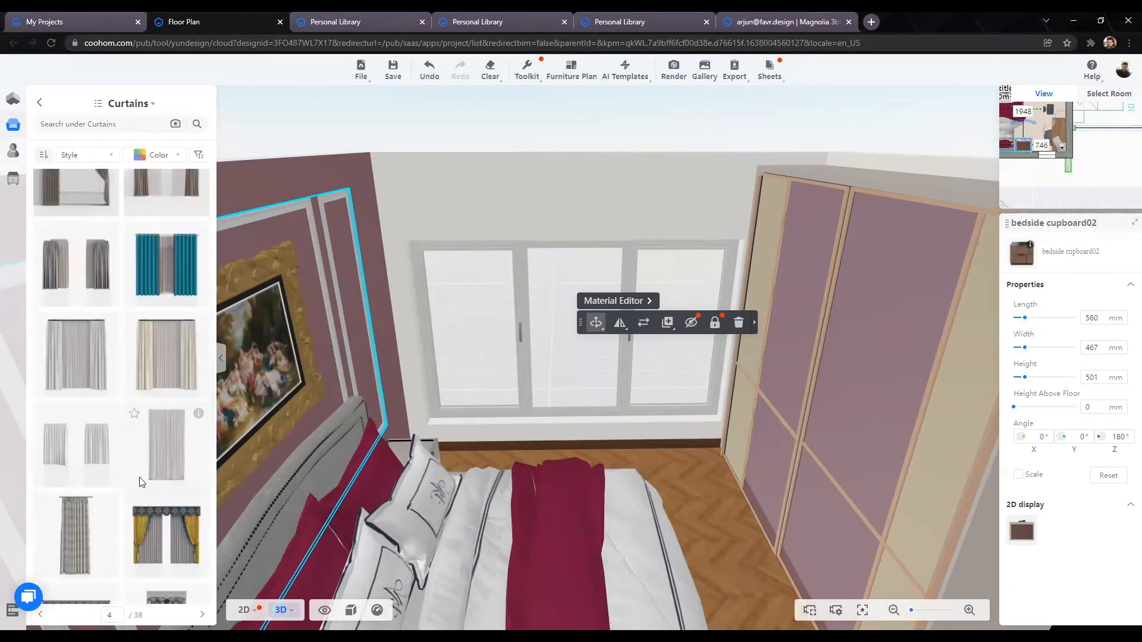
scroll(143, 464, down, 5)
scroll(75, 421, down, 3)
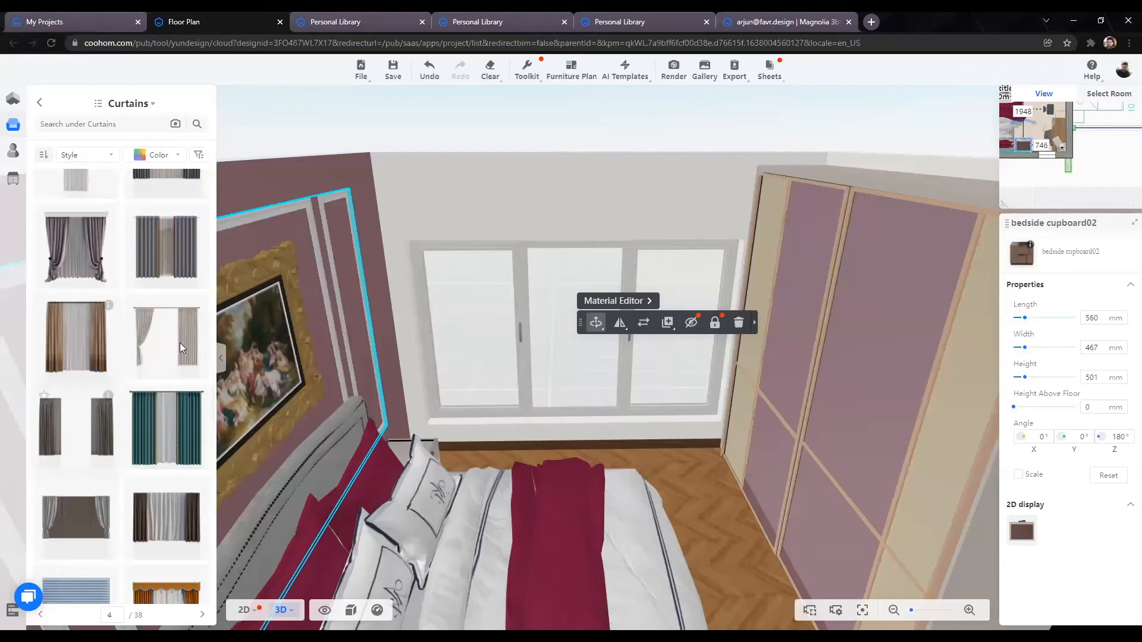
scroll(142, 391, up, 1)
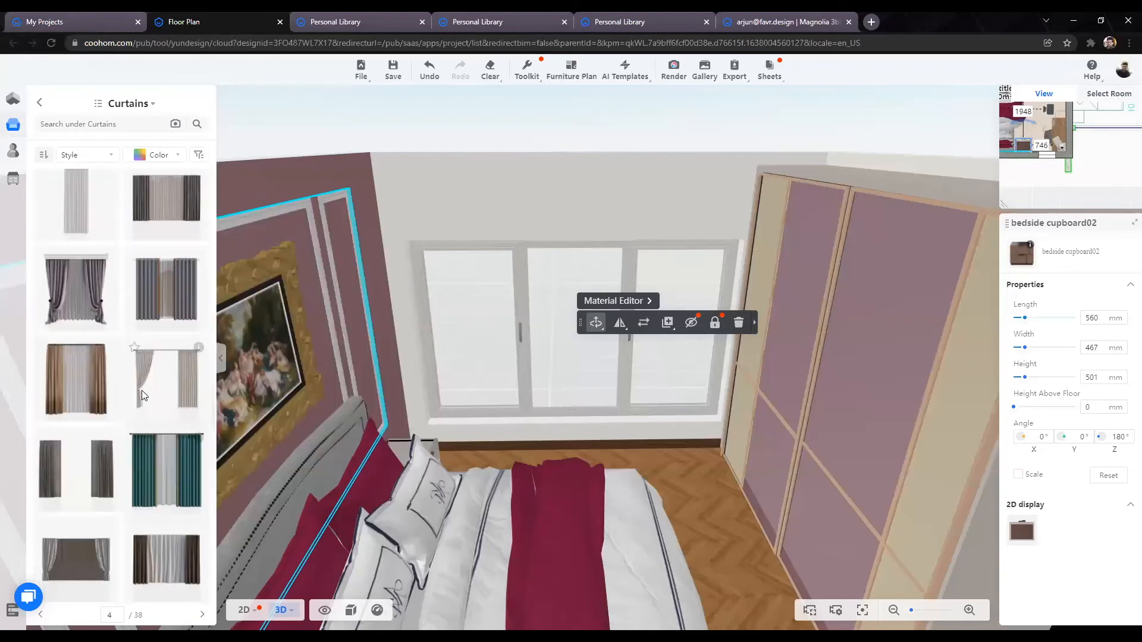
scroll(142, 390, down, 3)
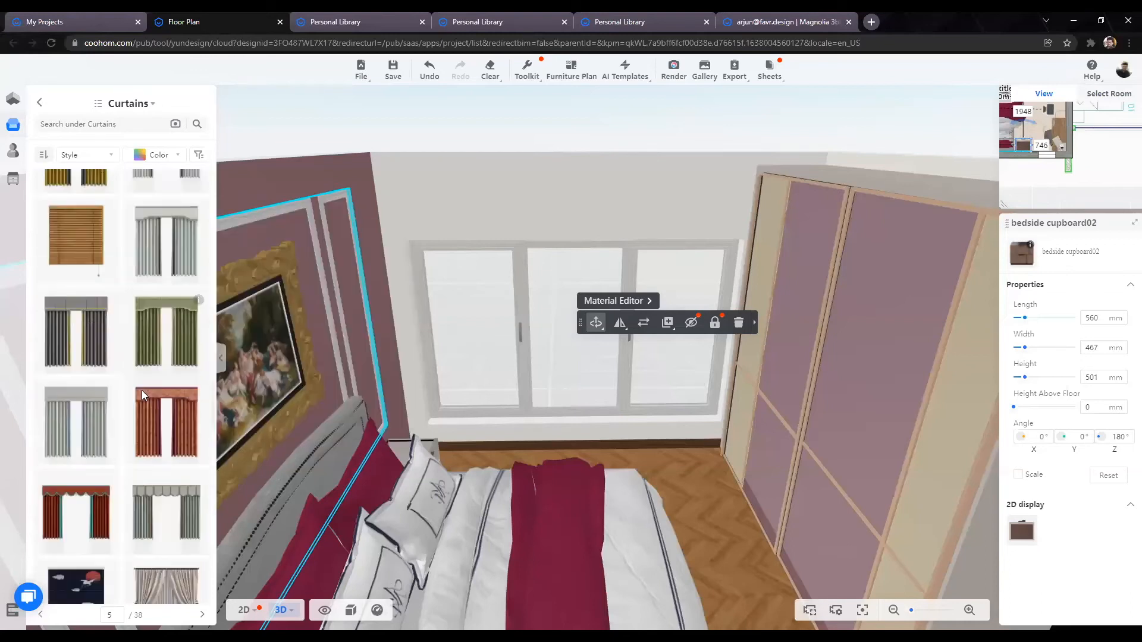
scroll(140, 393, down, 2)
scroll(139, 396, down, 8)
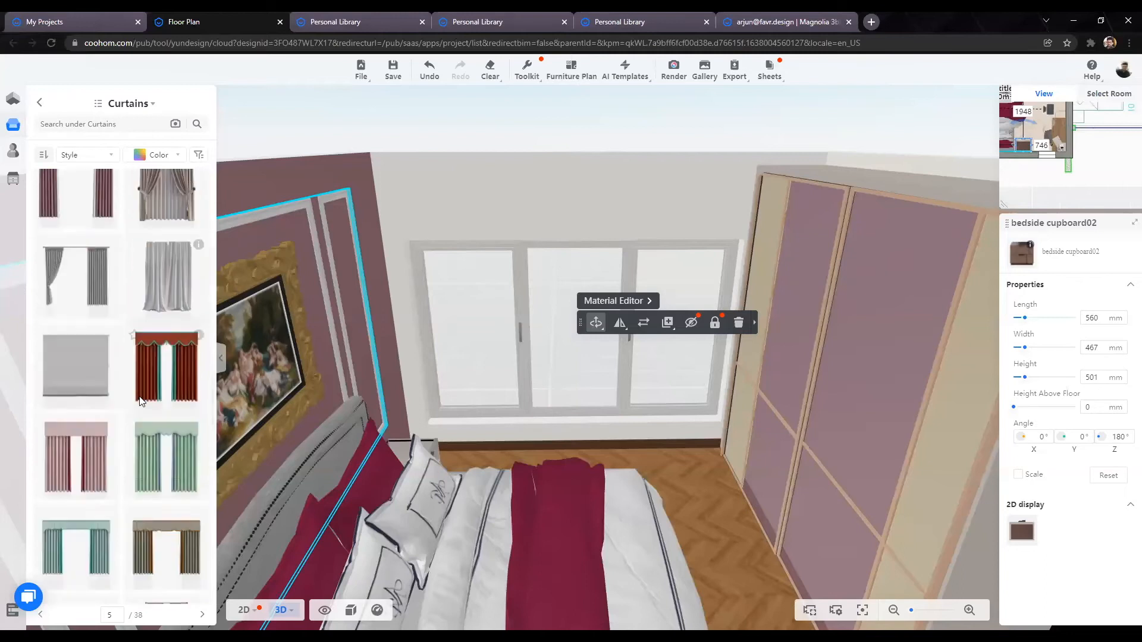
scroll(141, 403, down, 6)
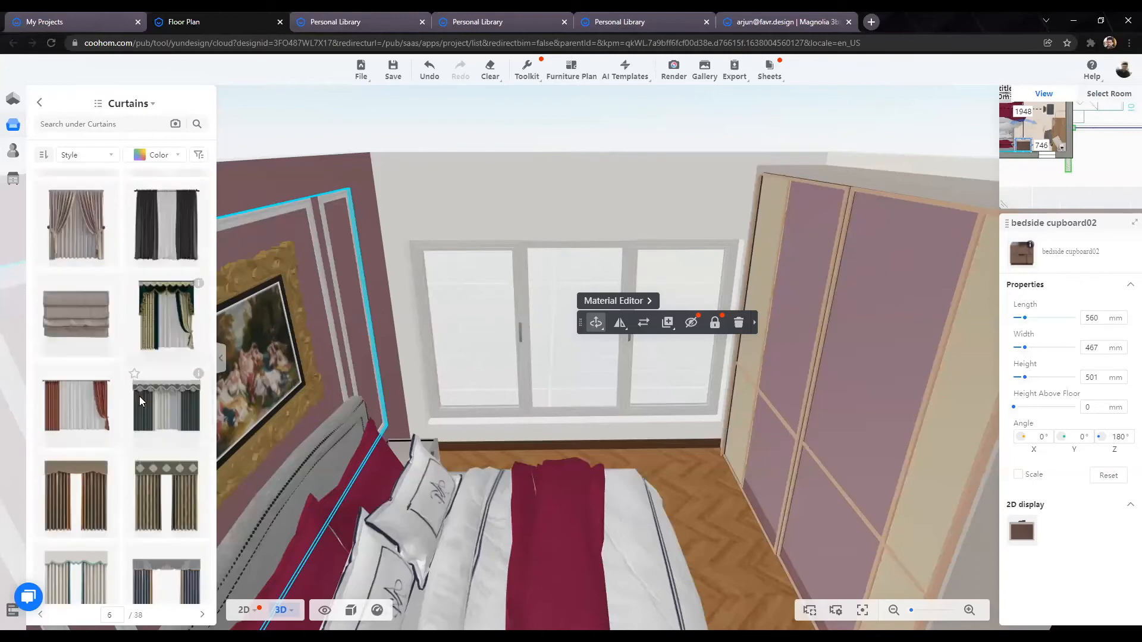
scroll(140, 396, down, 3)
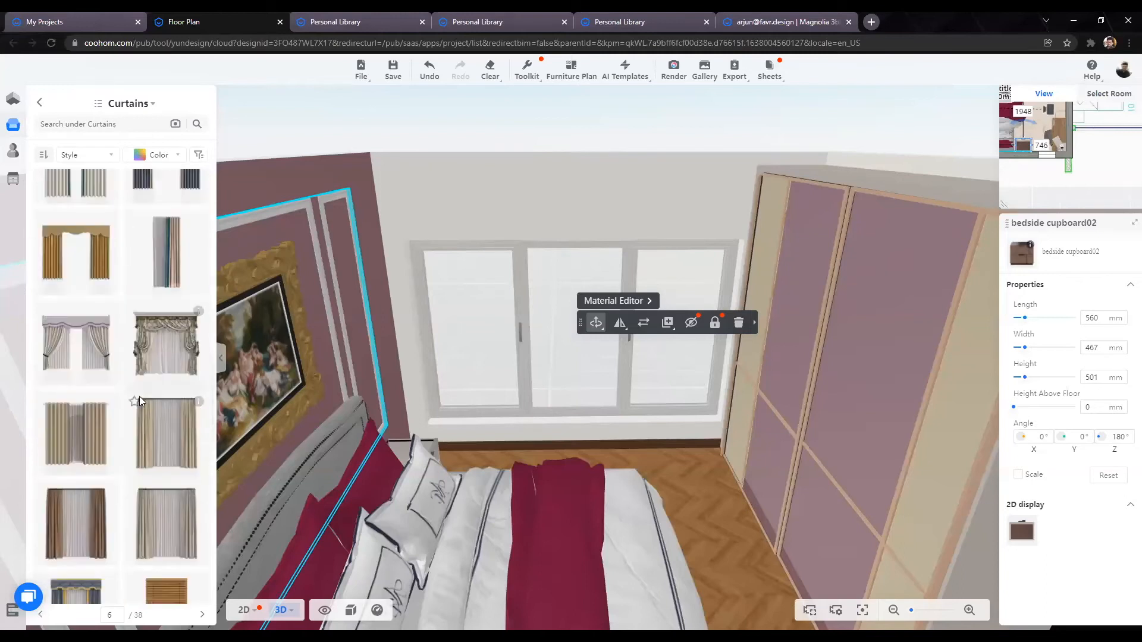
scroll(139, 397, down, 3)
scroll(168, 344, down, 1)
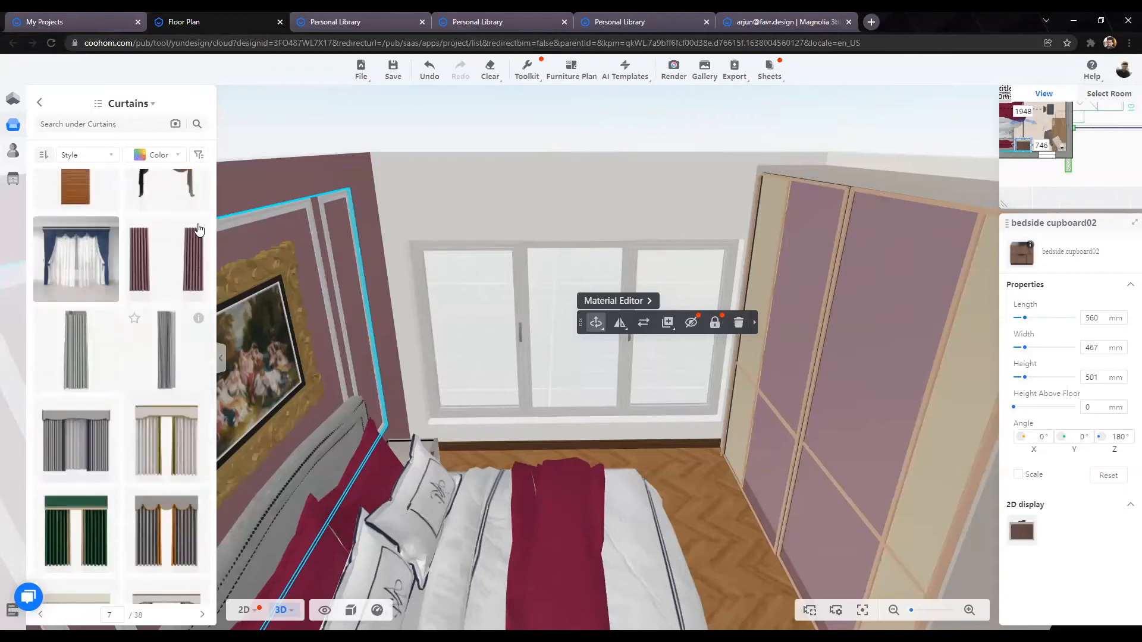
mouse_move(199, 229)
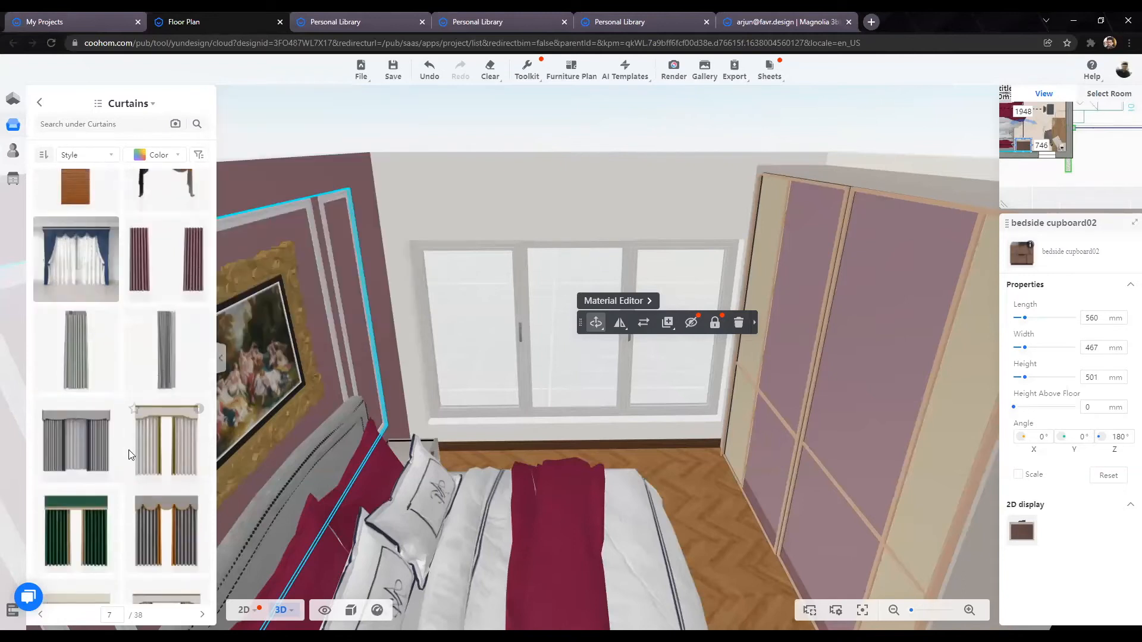
scroll(128, 450, down, 5)
mouse_move(199, 270)
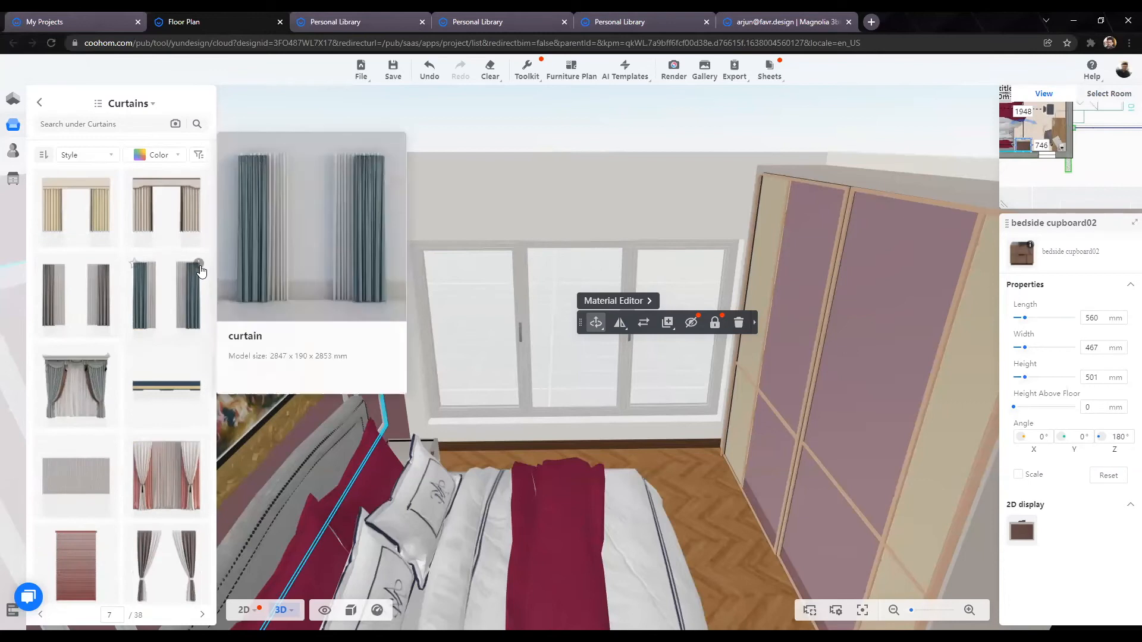
Step: Place the teal two-sided curtain with sheers in front of the bedroom window and set its height above floor to 100 mm
drag(197, 292, 562, 228)
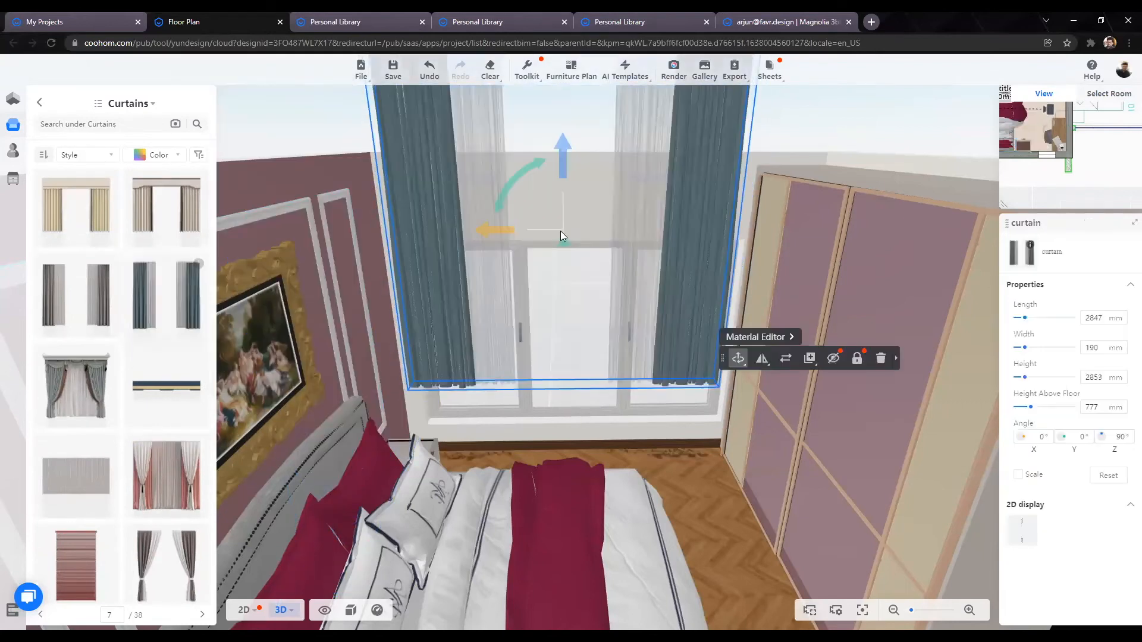
scroll(407, 271, down, 3)
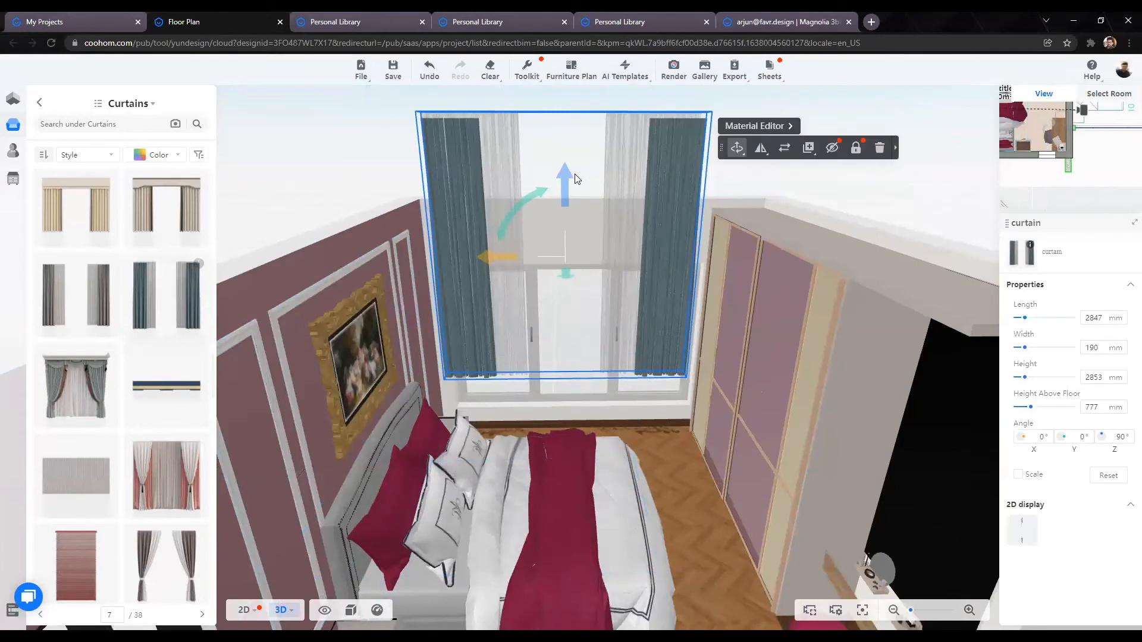
text(100)
key(Return)
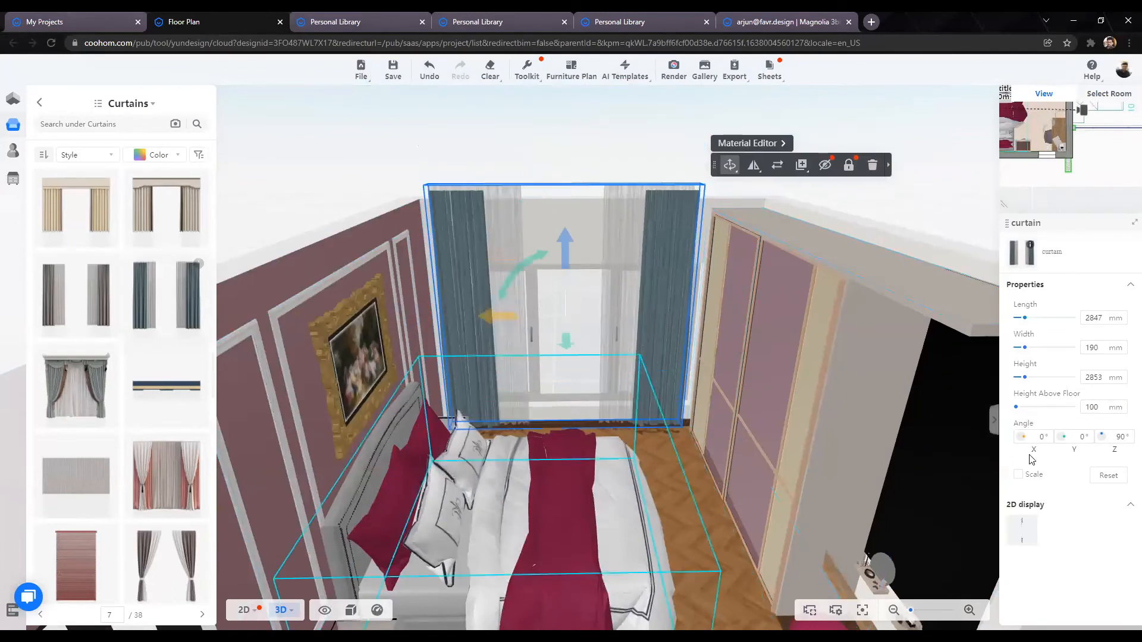
Step: Set the window curtain's height to 2800 mm
click(1125, 381)
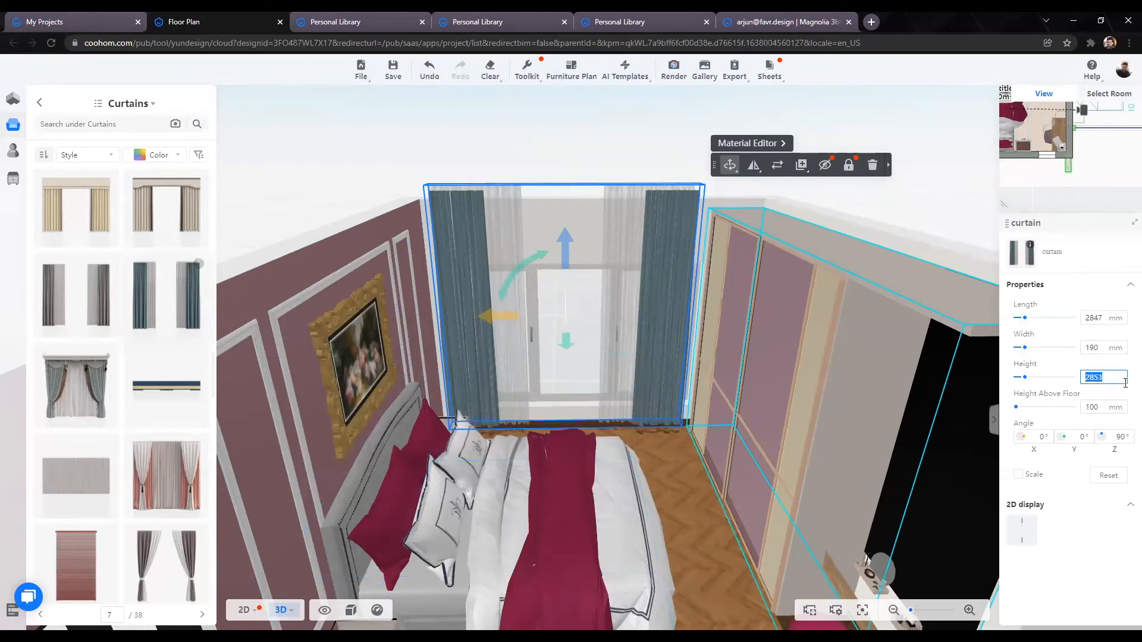
text(2800)
key(Return)
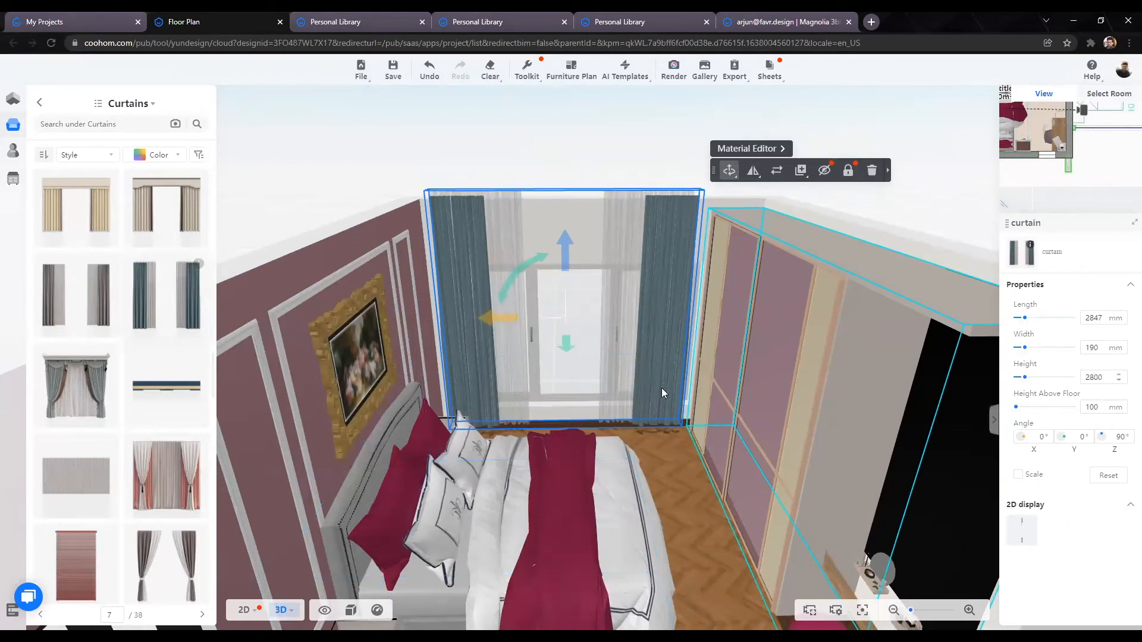
click(294, 194)
drag(1101, 329, 1126, 335)
click(687, 258)
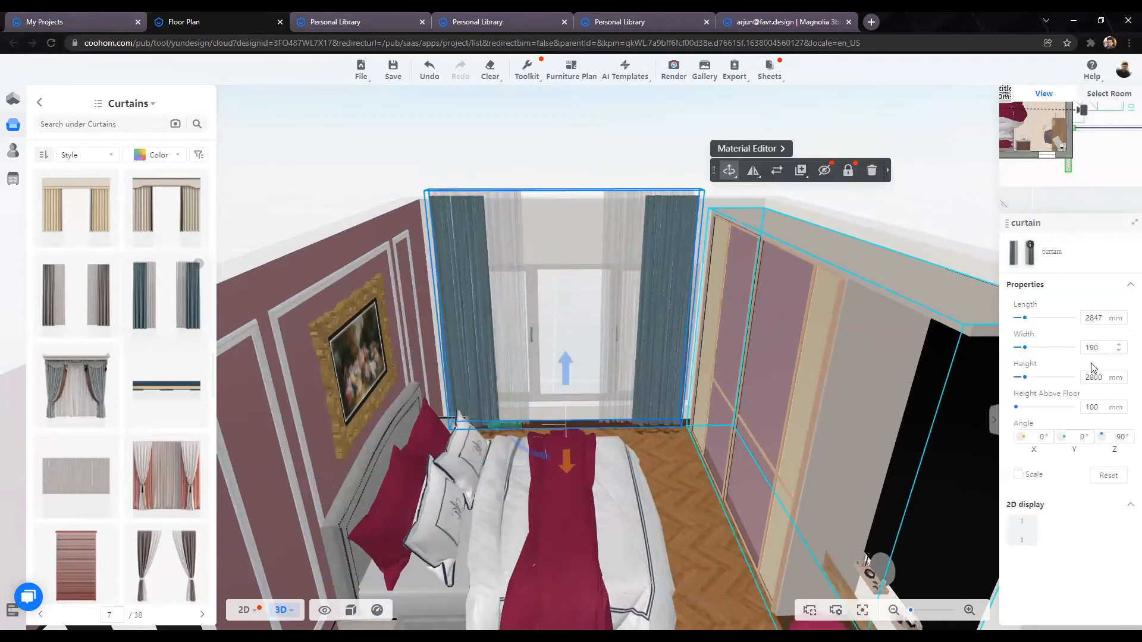
Step: Set the window curtain's height to 2700 mm and deselect it
drag(1090, 375, 1124, 383)
text(2700)
key(Return)
click(688, 559)
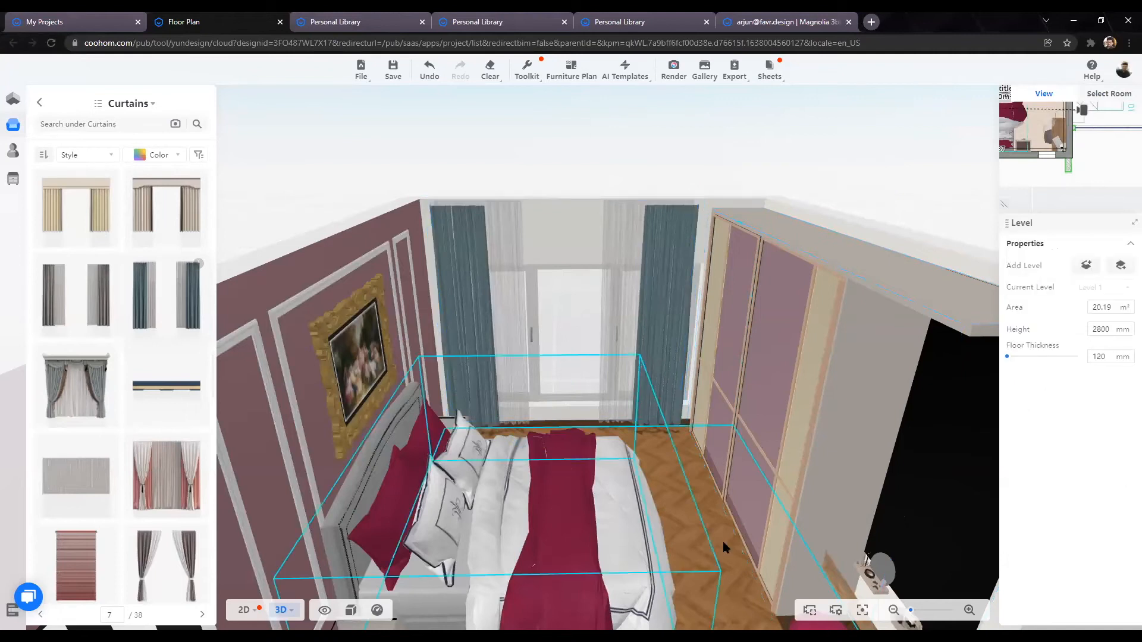
Step: In the 2D floor plan, stretch the window curtain's wardrobe-side end to the window edge, making it about 2974 mm long
scroll(717, 540, up, 4)
drag(722, 537, 341, 587)
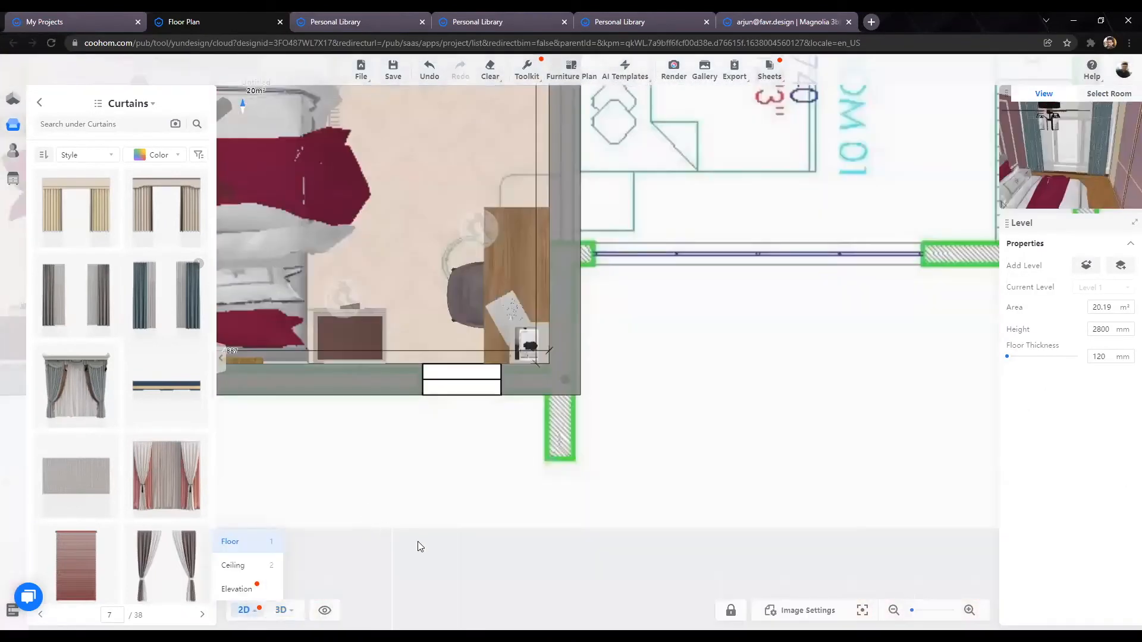
scroll(334, 540, down, 5)
scroll(536, 476, down, 2)
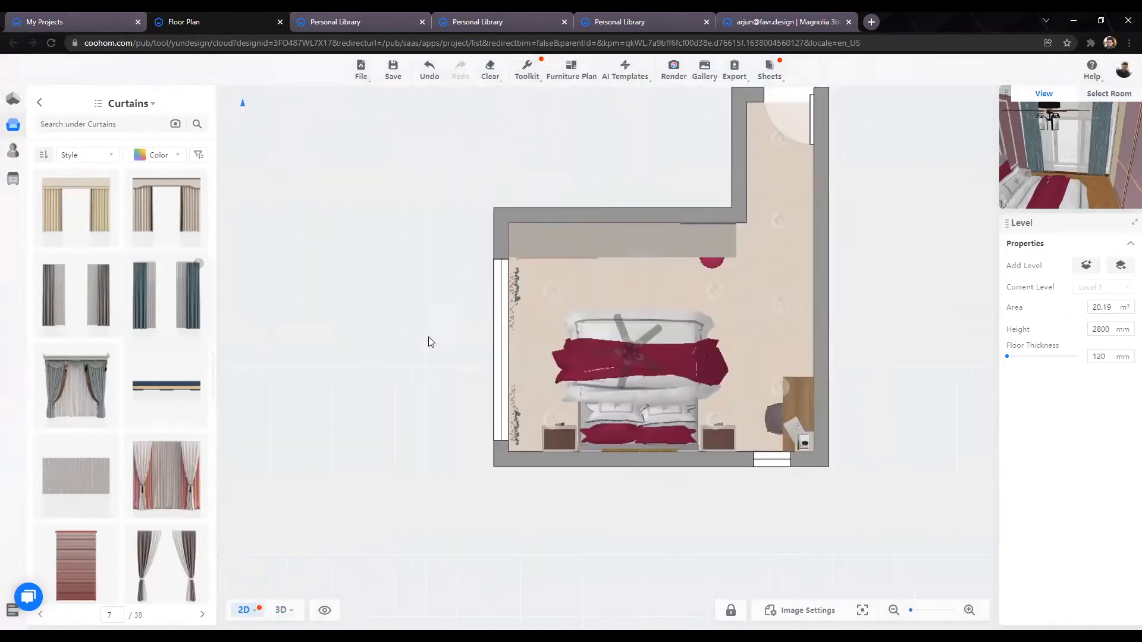
scroll(433, 299, up, 3)
scroll(467, 265, up, 4)
middle_drag(469, 265, 402, 260)
click(428, 238)
scroll(401, 260, up, 3)
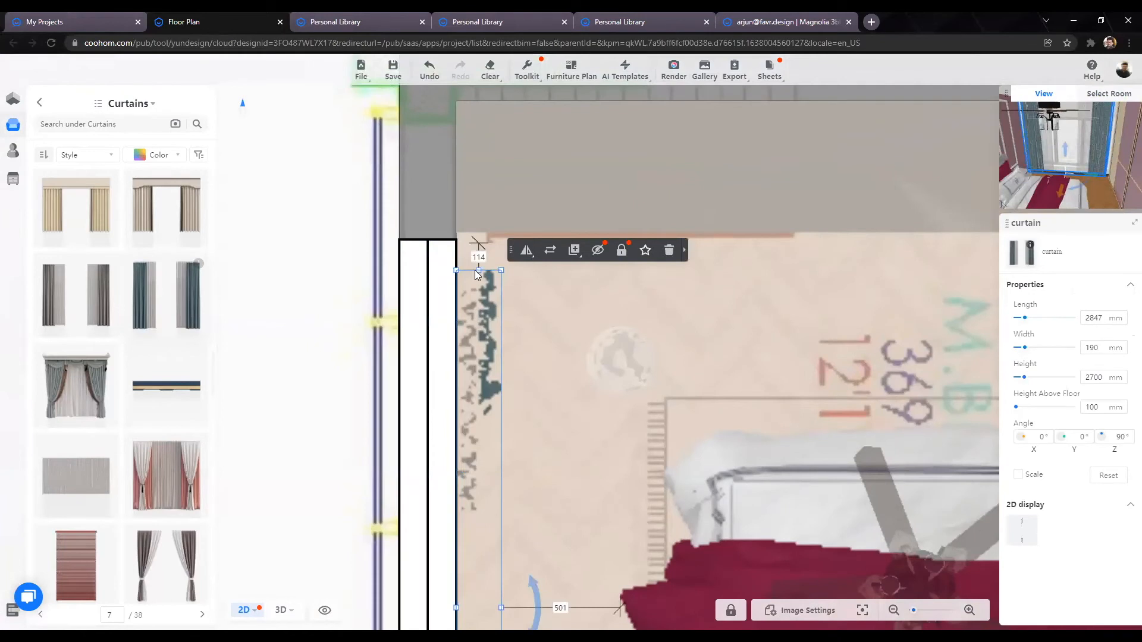
drag(479, 271, 478, 240)
Step: Shorten the curtain's bed-headboard-side end to align with the window corner, making it about 2899 mm long, and deselect it
scroll(253, 365, down, 3)
middle_drag(266, 476, 301, 264)
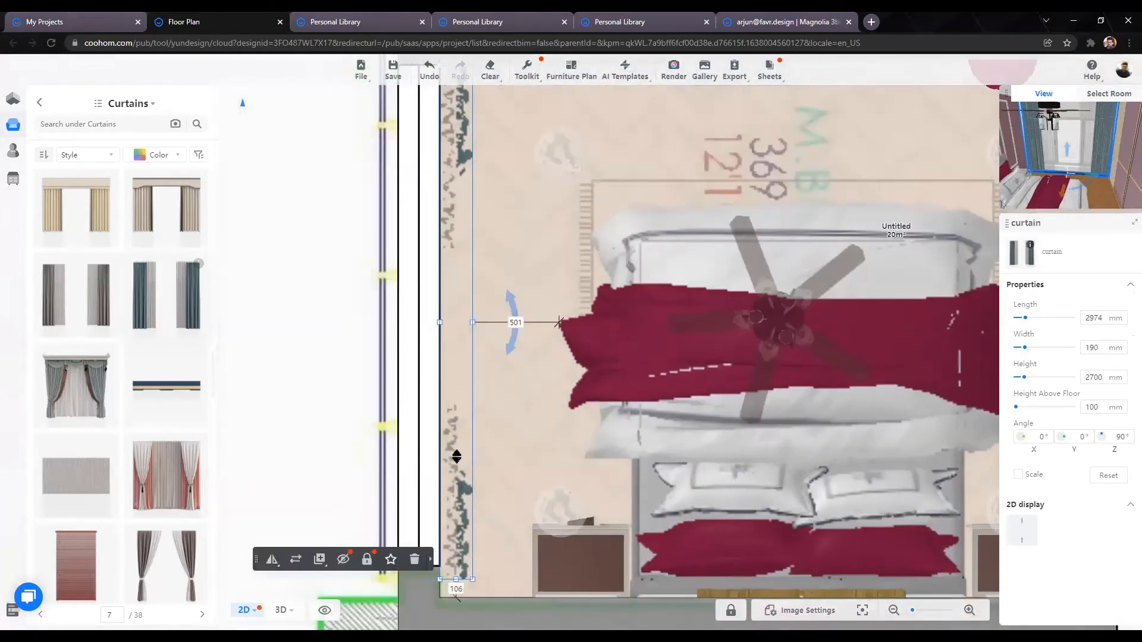
middle_drag(456, 460, 455, 318)
scroll(453, 416, up, 3)
drag(465, 400, 466, 363)
scroll(256, 324, down, 3)
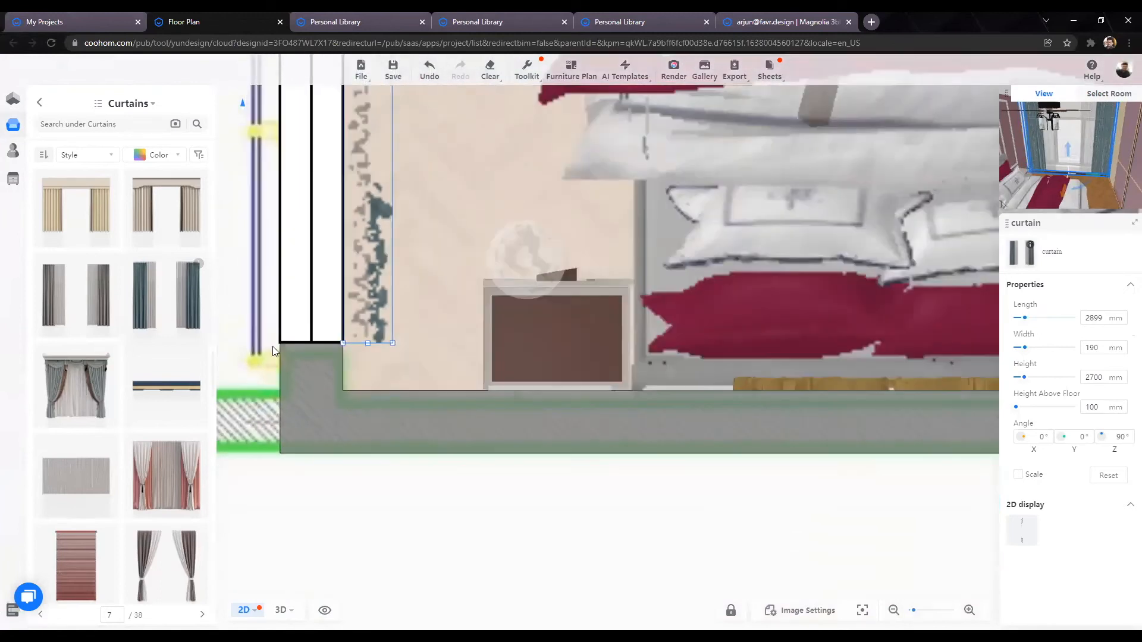
click(468, 547)
Step: Examine how the resized curtain fits the window, first in the floor plan and in the 3D view
scroll(468, 547, down, 1)
middle_drag(584, 583, 492, 583)
middle_drag(485, 444, 521, 513)
scroll(518, 481, down, 1)
scroll(391, 282, down, 2)
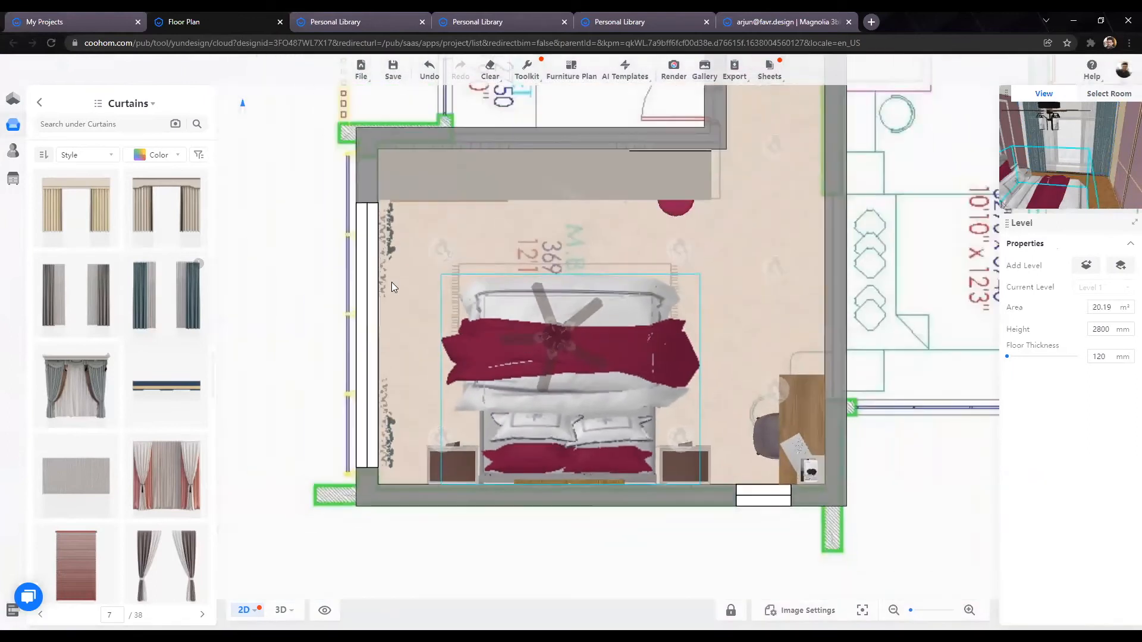
scroll(395, 208, up, 2)
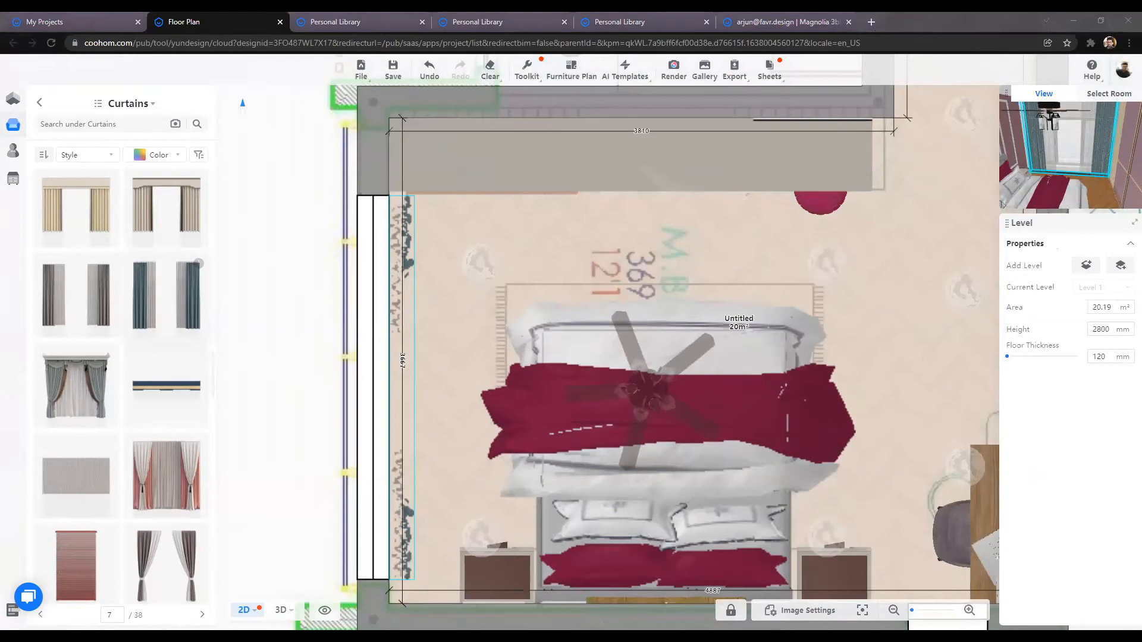
scroll(302, 393, down, 2)
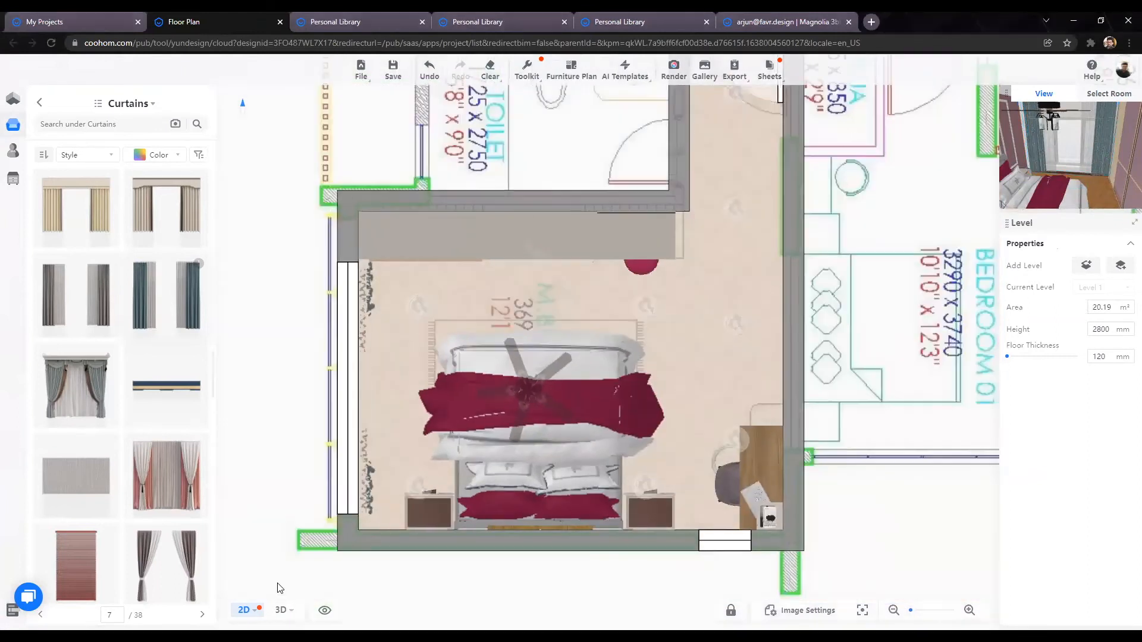
mouse_move(278, 616)
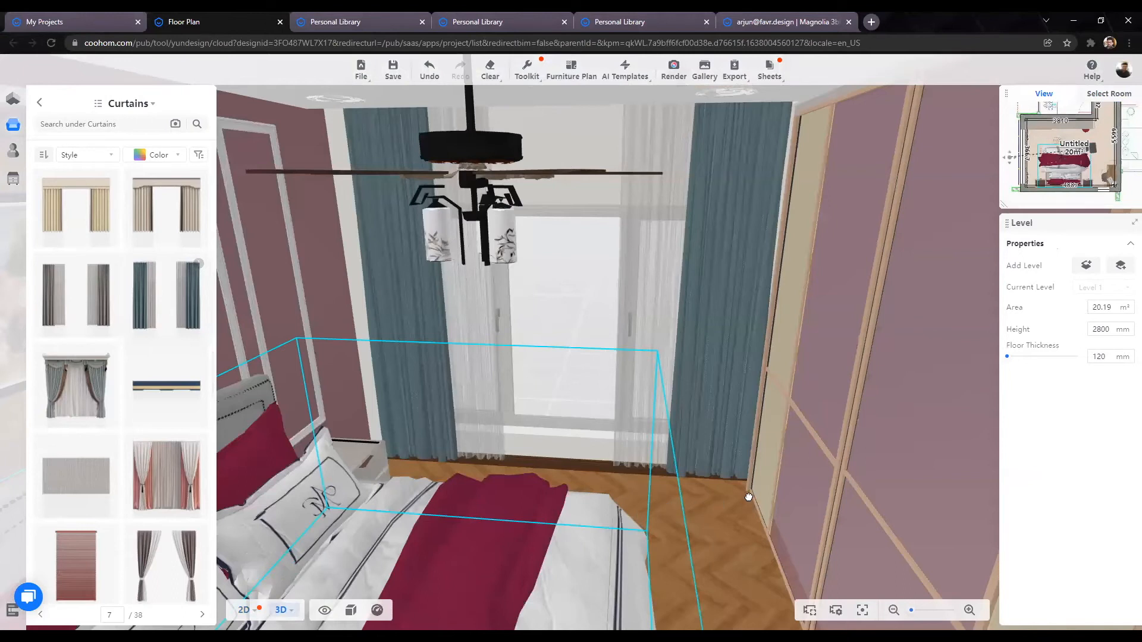
scroll(687, 491, down, 3)
scroll(606, 493, down, 3)
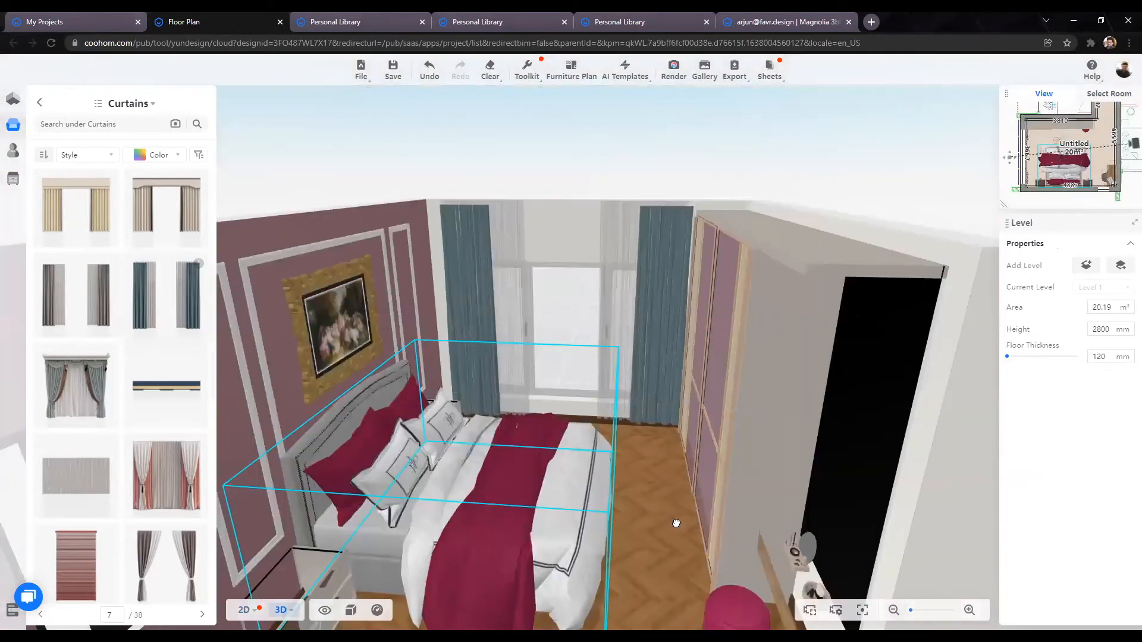
drag(651, 531, 594, 354)
drag(603, 292, 724, 114)
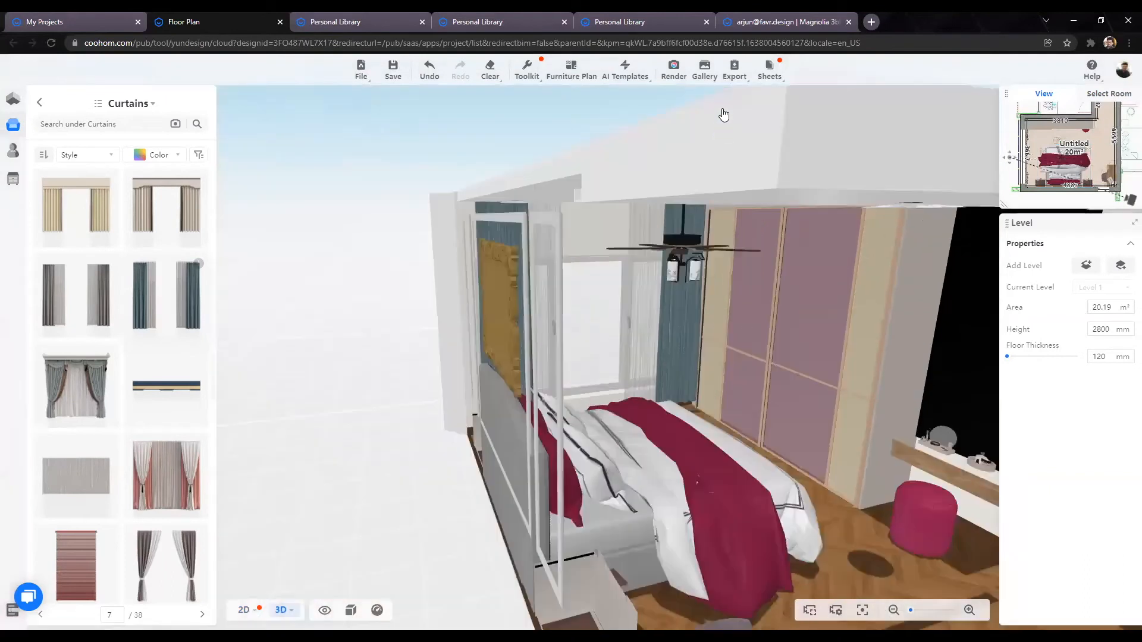
Step: Open the window curtain in the Material Editor and apply the uploaded Magnolia_MBR_colour_2 material to its teal outer drapes
double_click(632, 371)
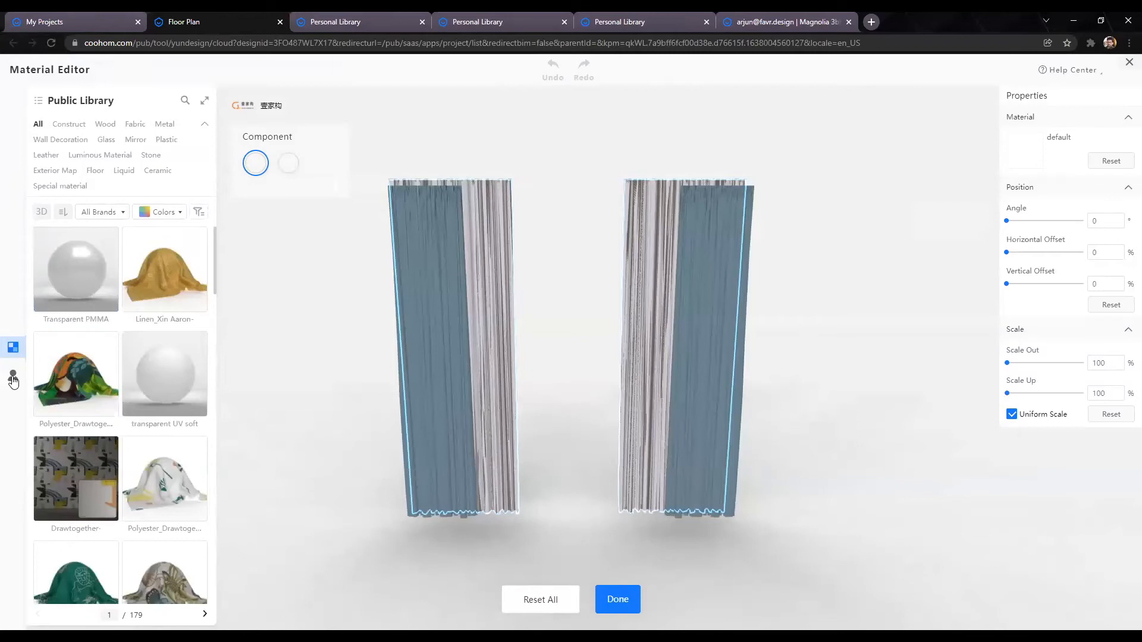
click(13, 373)
mouse_move(106, 263)
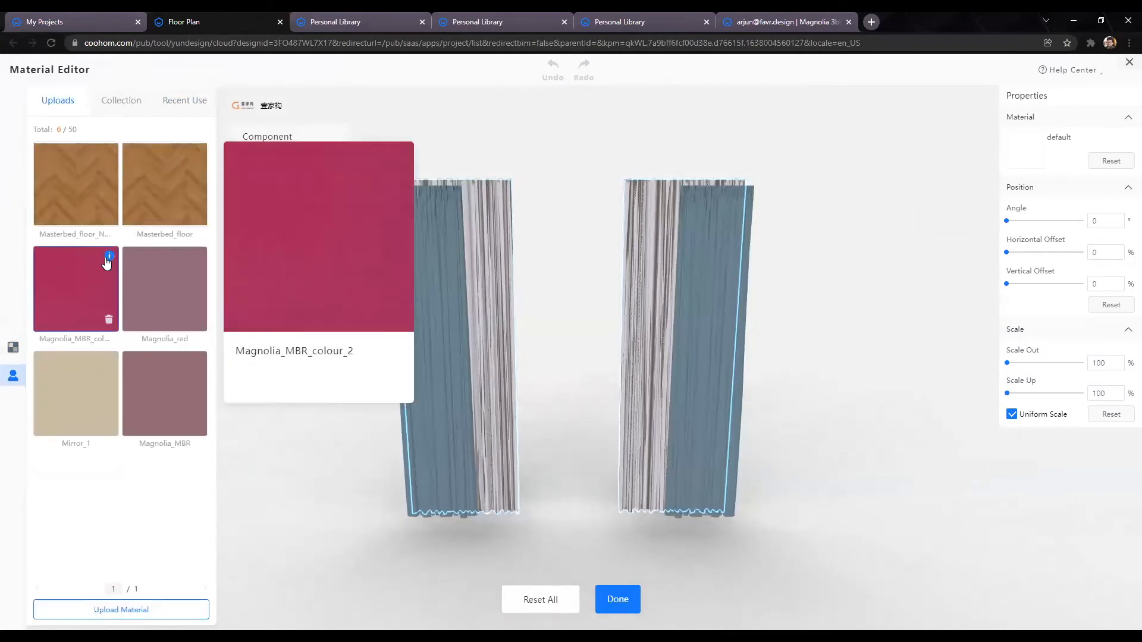
drag(106, 262, 433, 242)
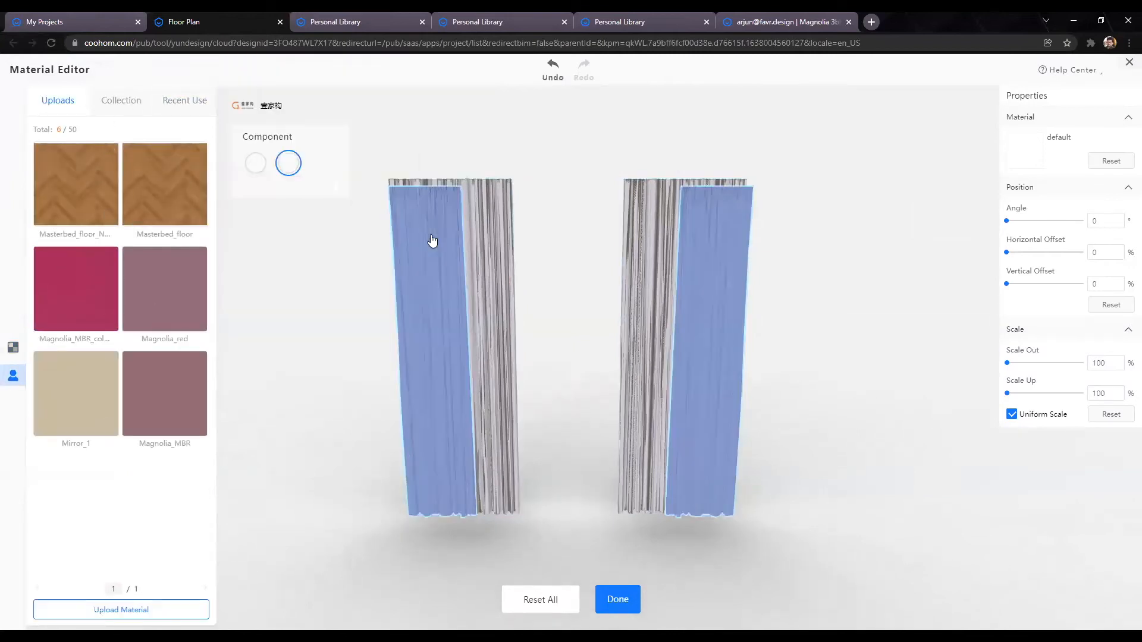
click(84, 291)
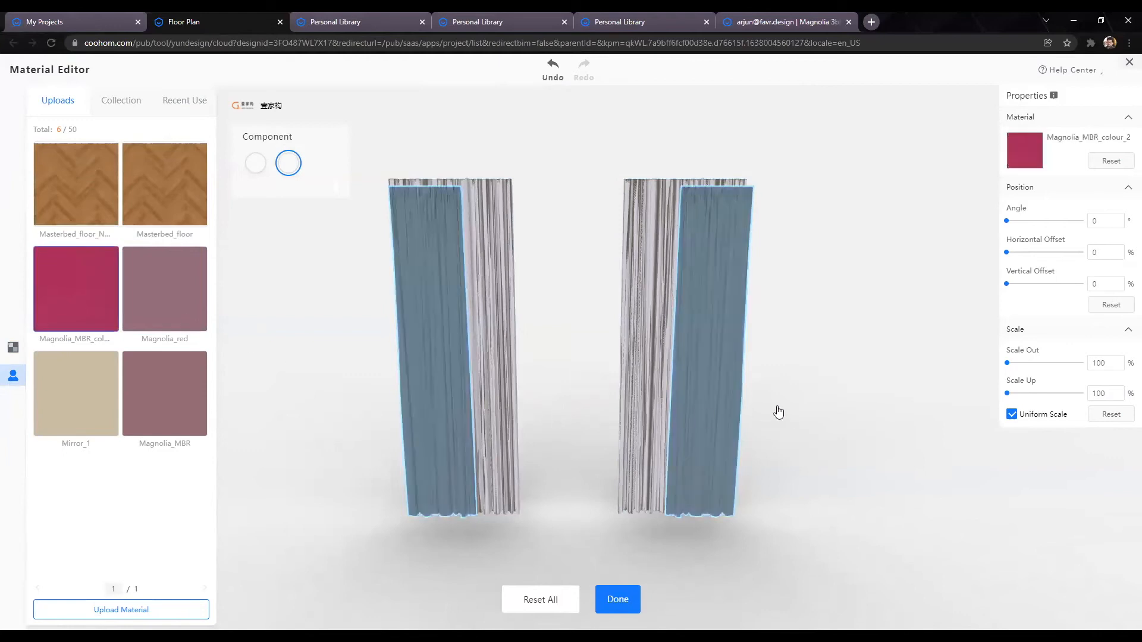
drag(353, 525, 505, 249)
Step: Select the curtain's sheer component and filter the public library's Fabric materials by the colour White
click(505, 255)
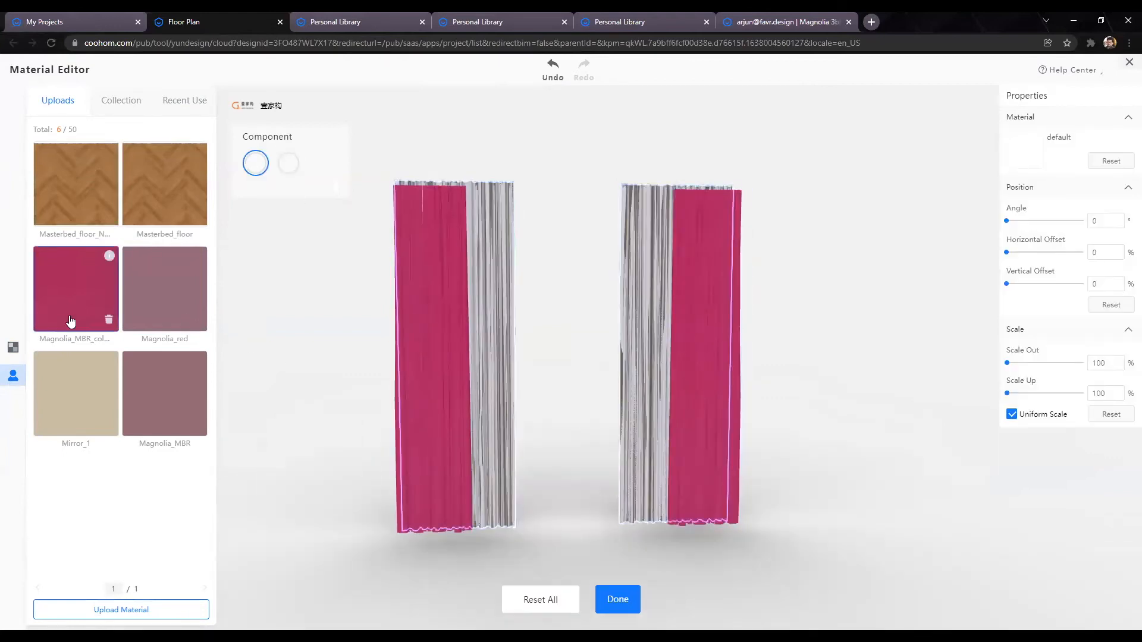
click(13, 347)
click(38, 100)
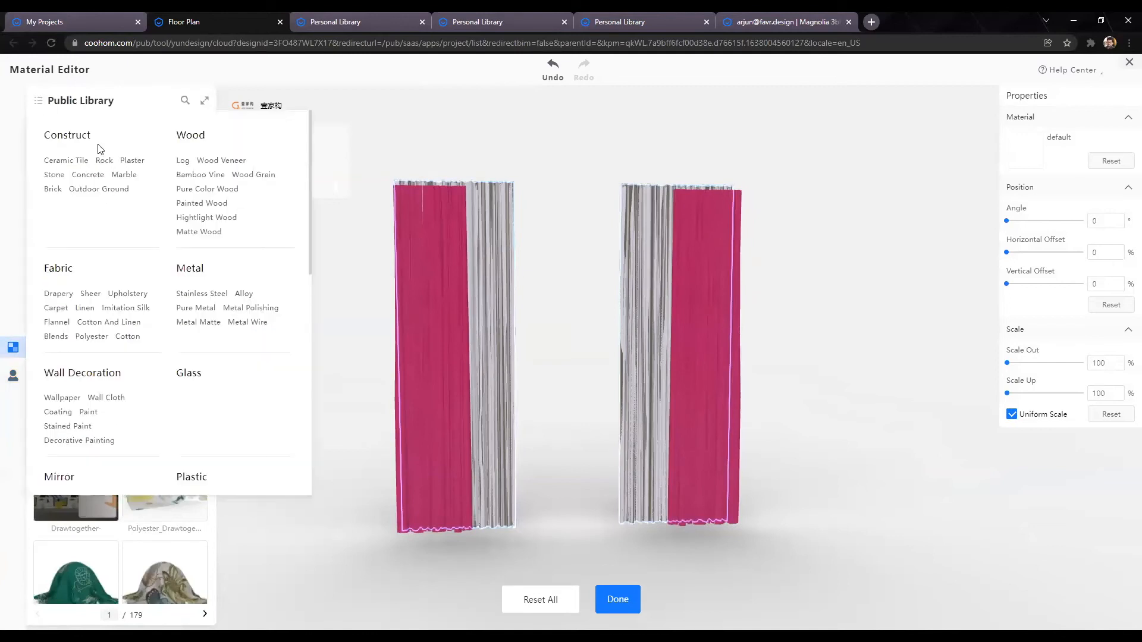
scroll(143, 393, down, 2)
scroll(51, 301, up, 2)
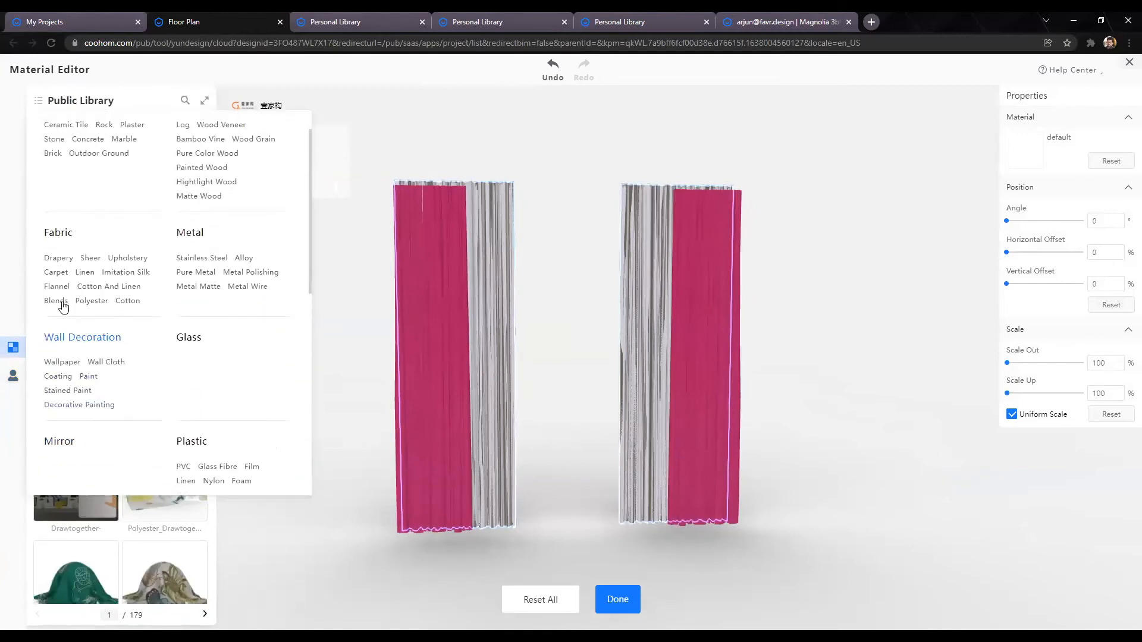
click(50, 269)
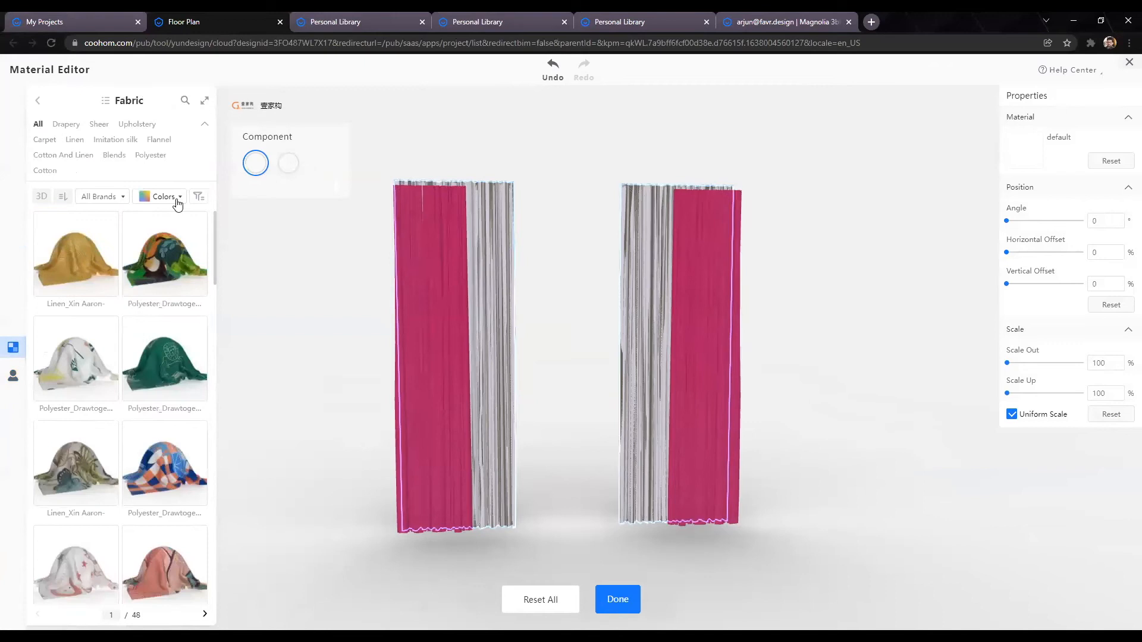
click(159, 197)
click(234, 232)
Step: Apply the Sheer_White window screening 01 fabric to the curtain's sheer panels and finish the material edit
scroll(158, 375, down, 5)
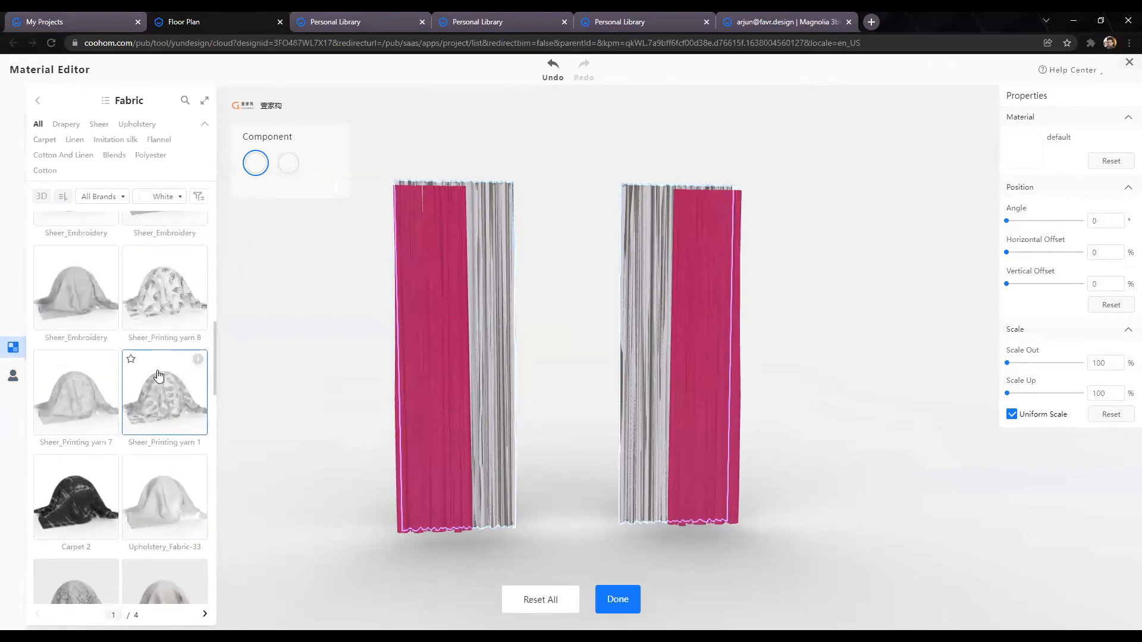
scroll(157, 375, down, 4)
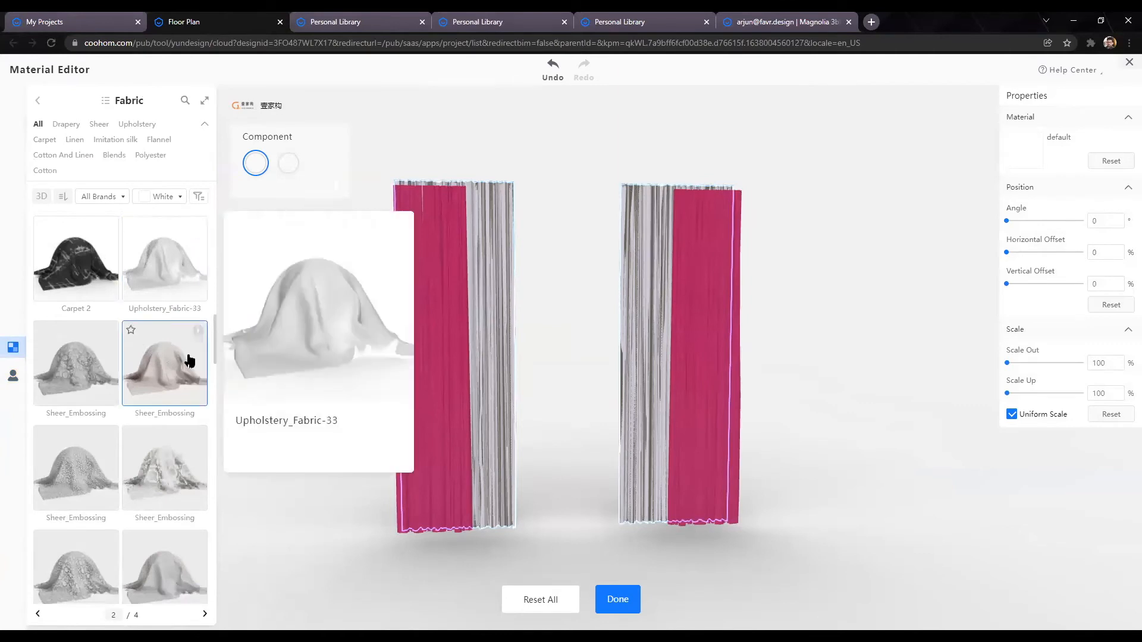
scroll(188, 360, down, 4)
mouse_move(198, 304)
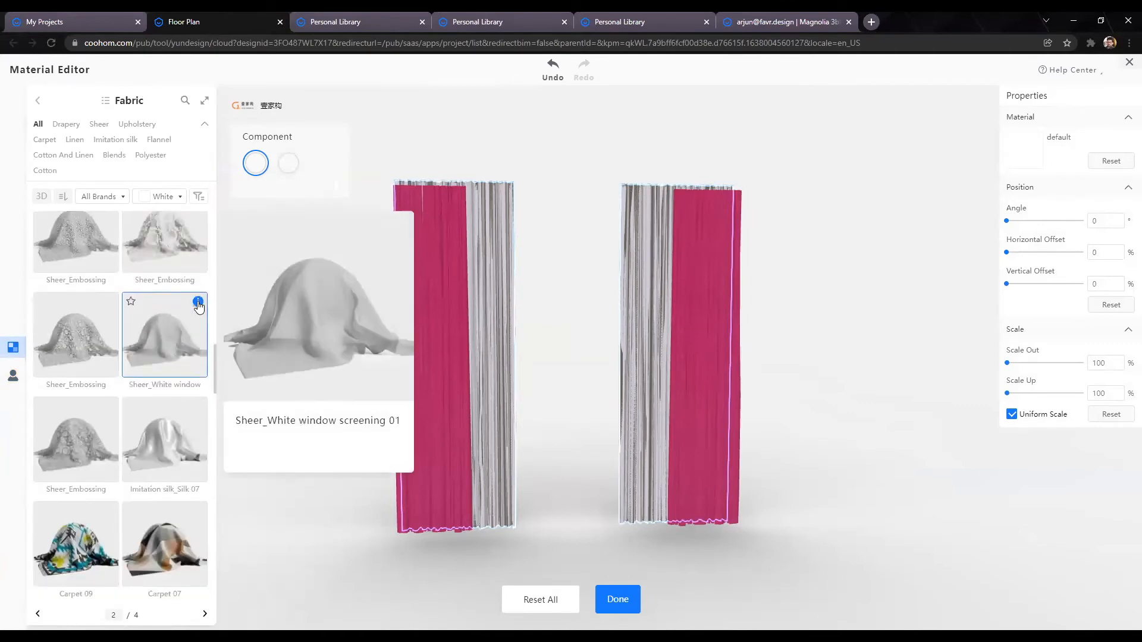
click(168, 350)
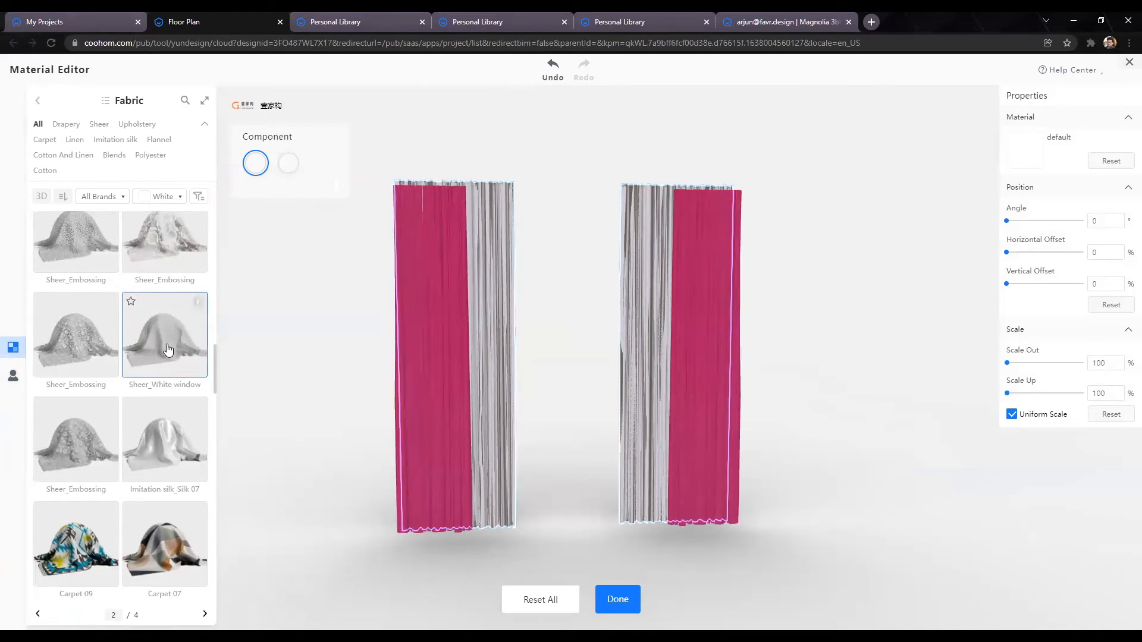
click(752, 569)
drag(829, 577, 614, 601)
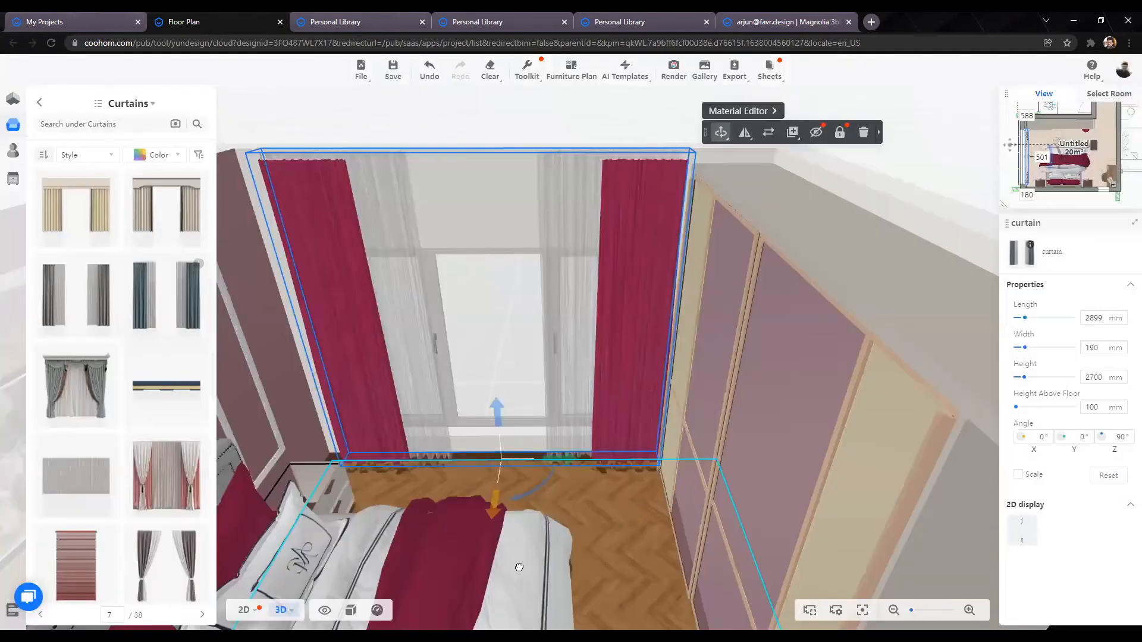
Step: View the recoloured curtains in the room, leave the Curtains category for the main public library, and show the 2D floor plan
drag(543, 556, 482, 617)
scroll(552, 503, down, 3)
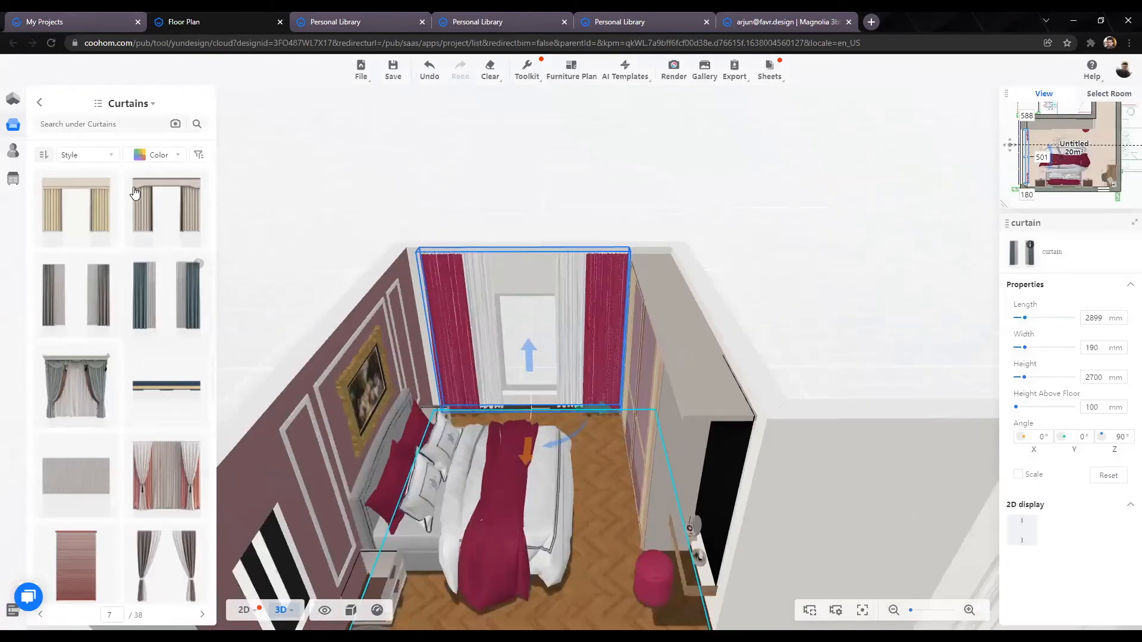
click(39, 102)
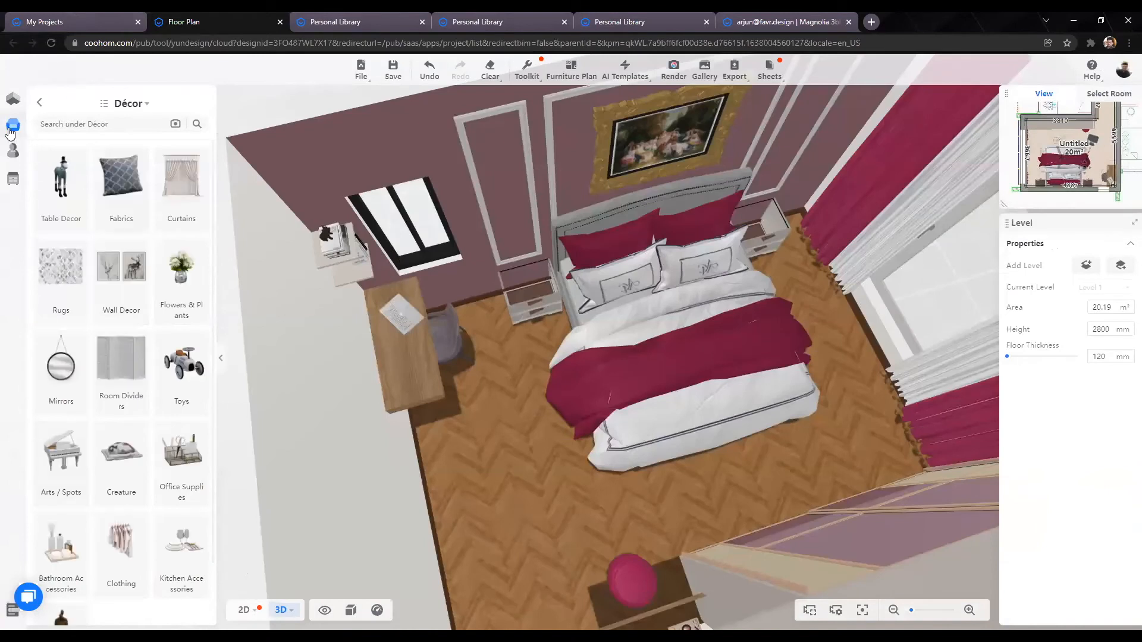
click(118, 222)
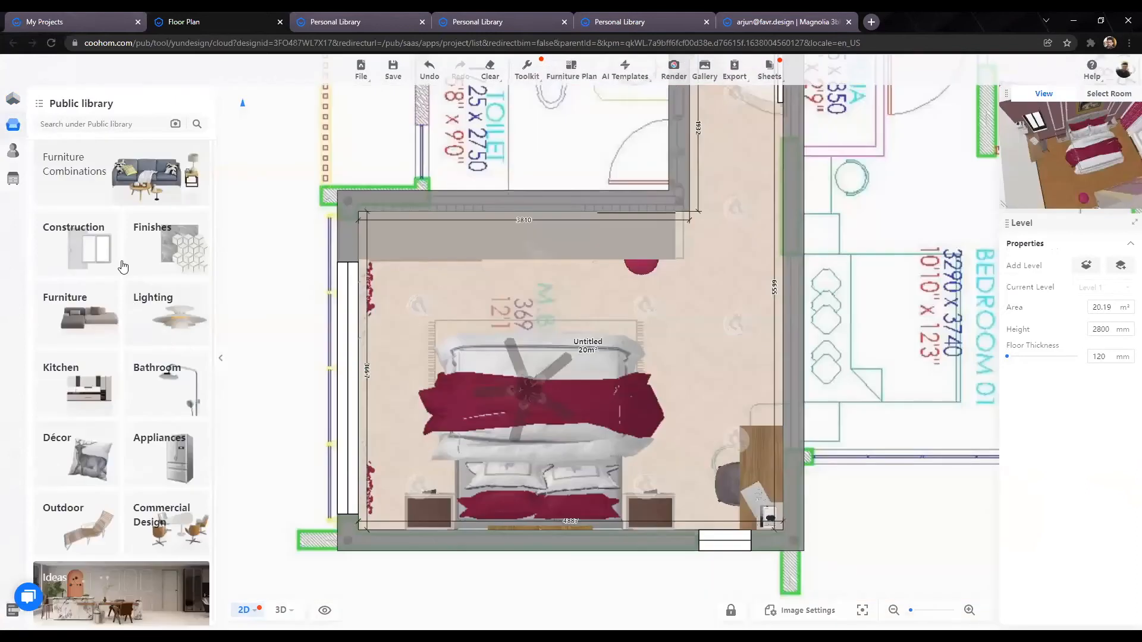
Step: Look through the Rugs category of the public Décor library for a rug that suits the bedroom
click(92, 451)
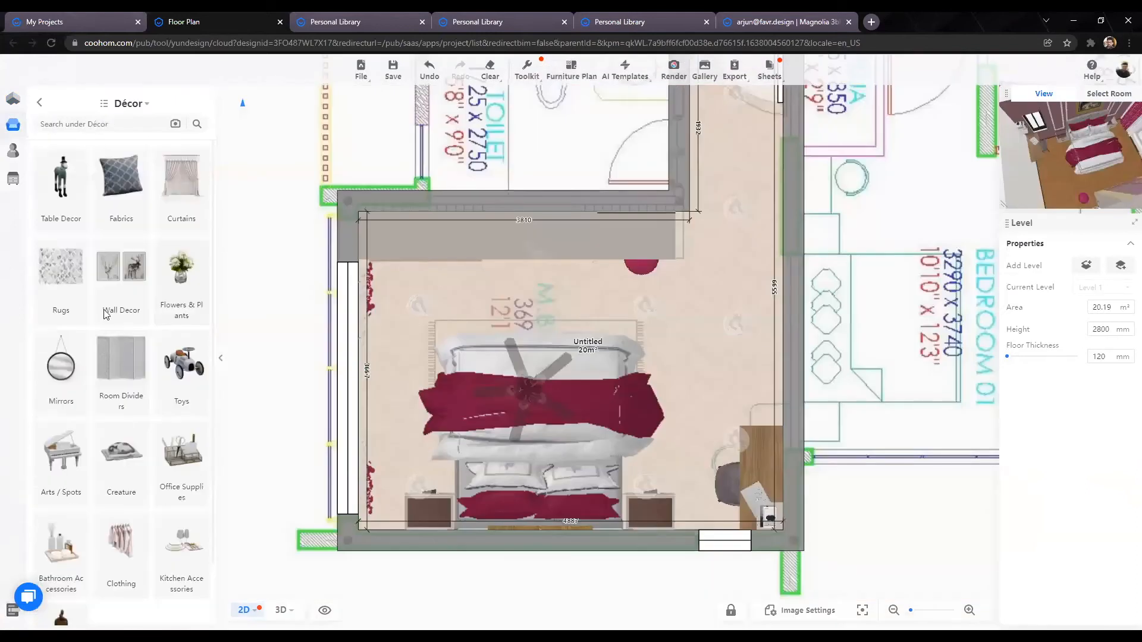
click(65, 268)
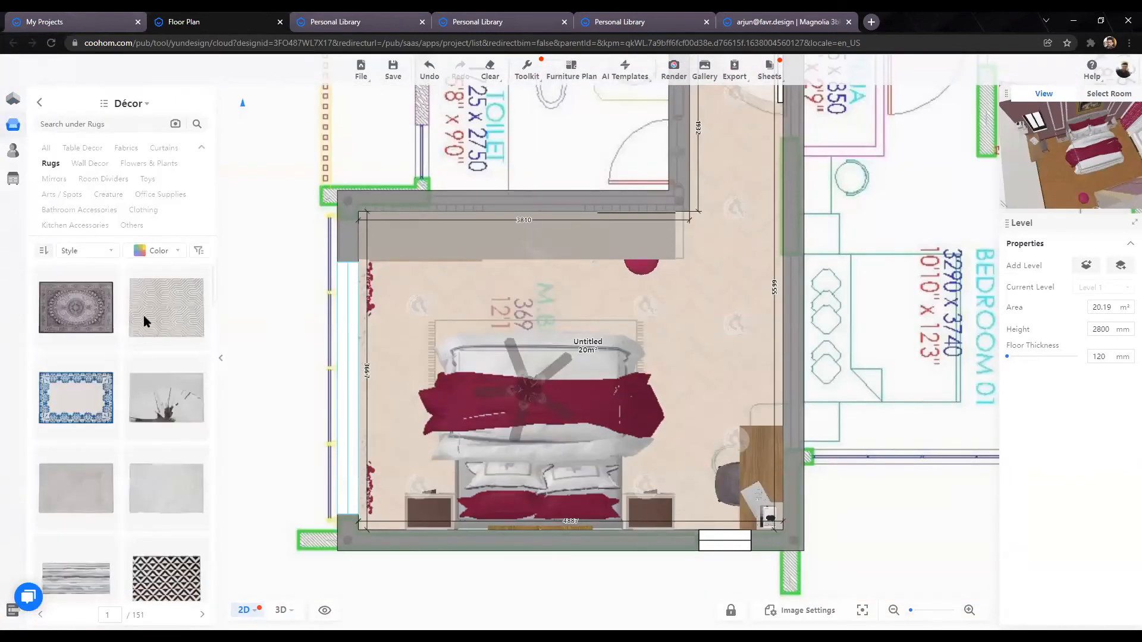
scroll(123, 351, down, 10)
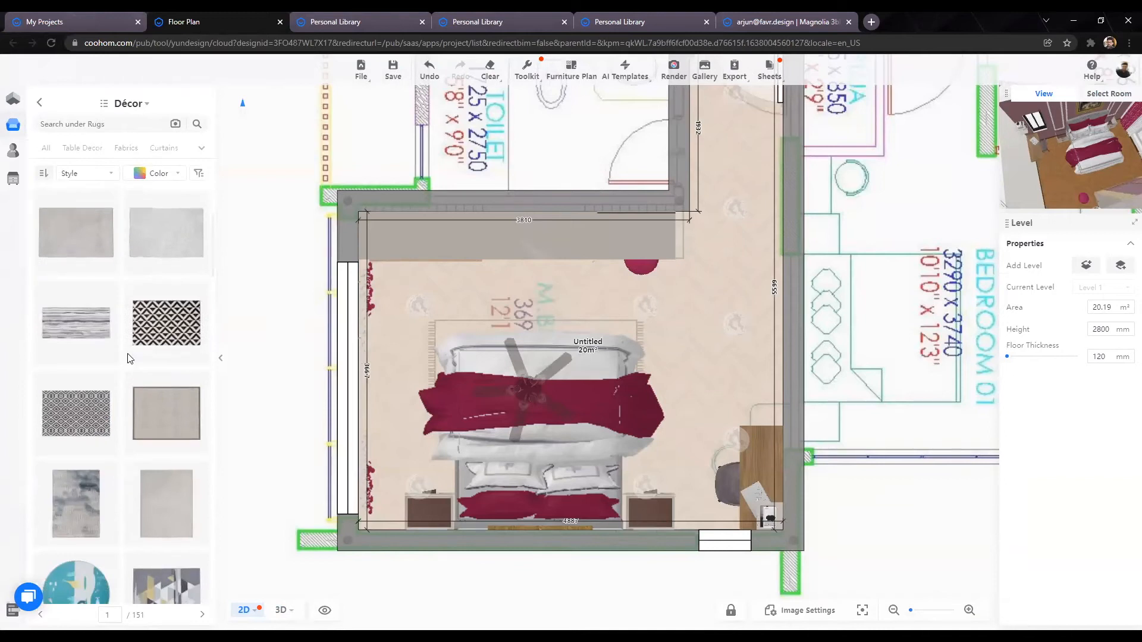
scroll(151, 450, down, 5)
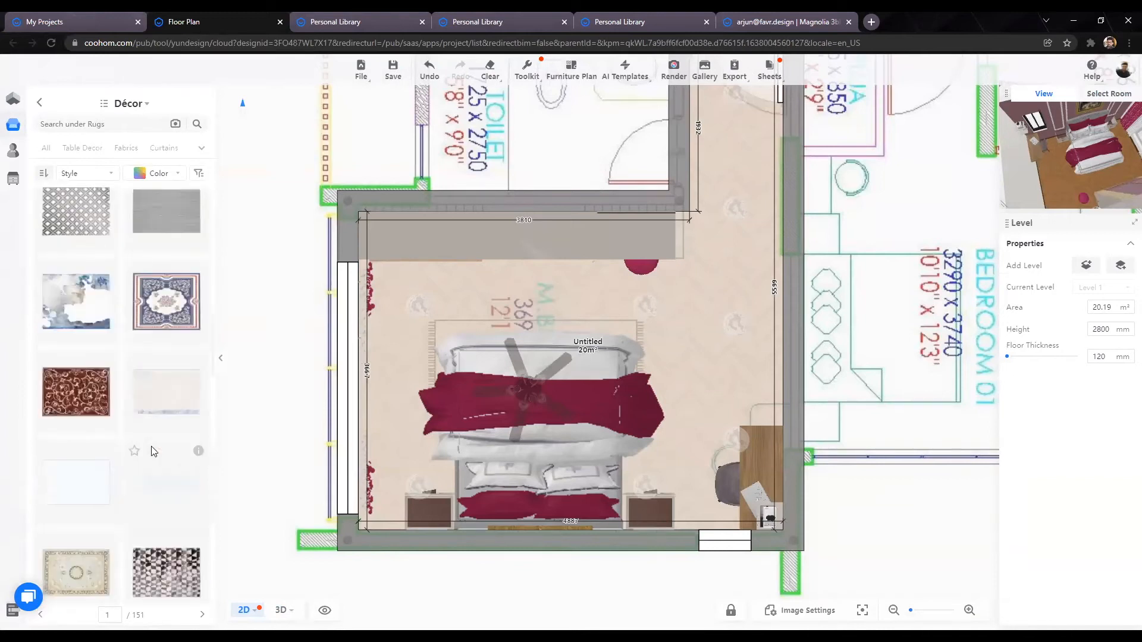
scroll(151, 451, down, 5)
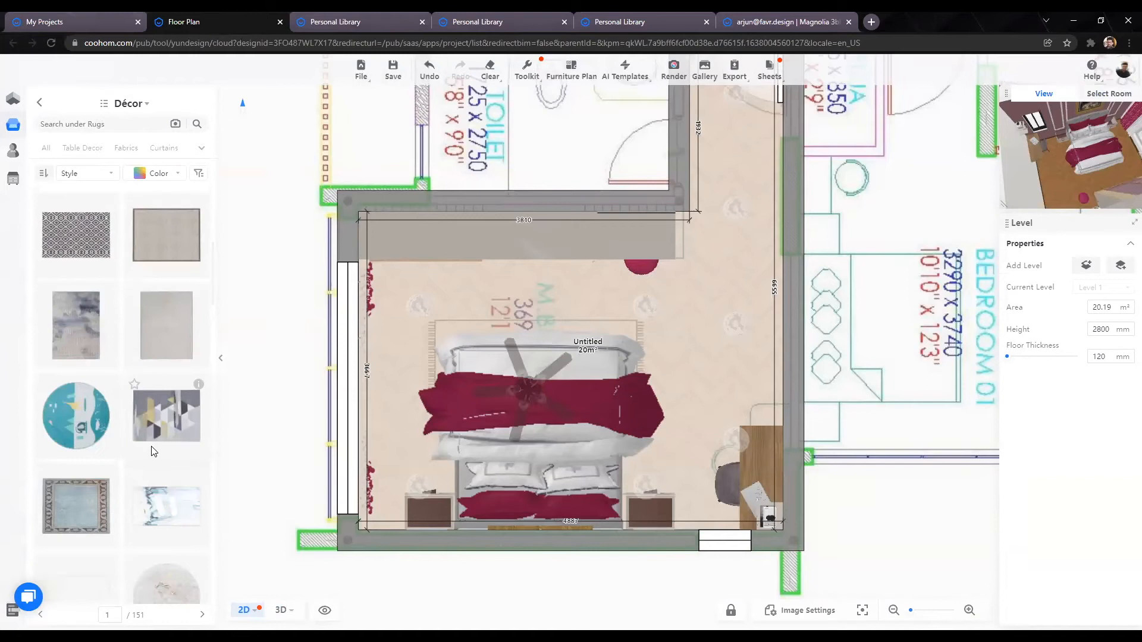
scroll(152, 446, down, 5)
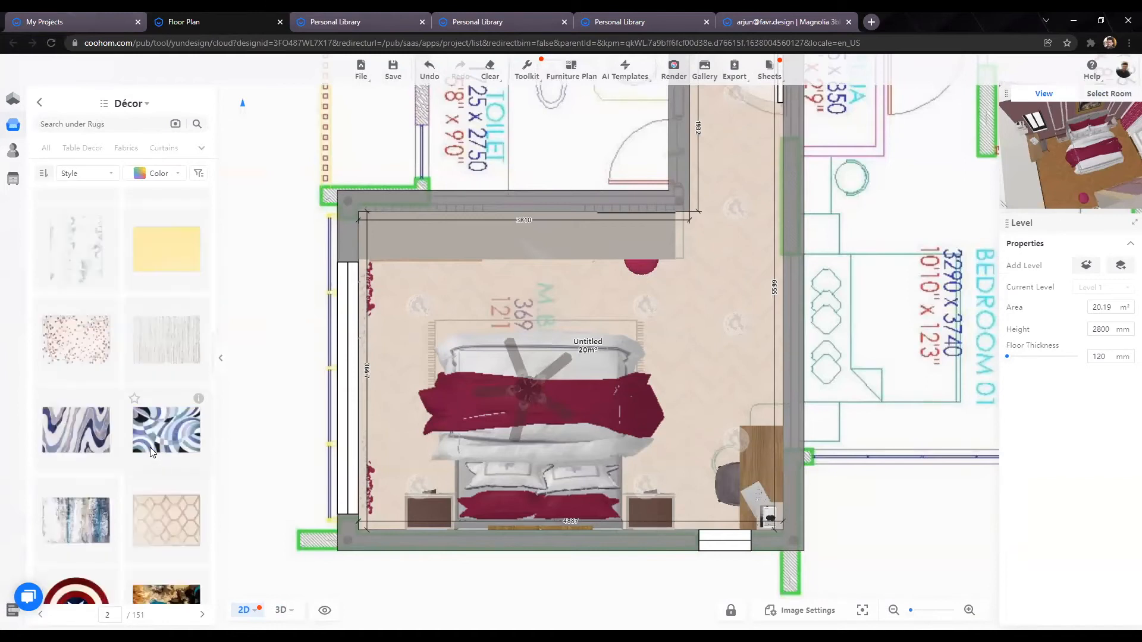
scroll(150, 447, down, 5)
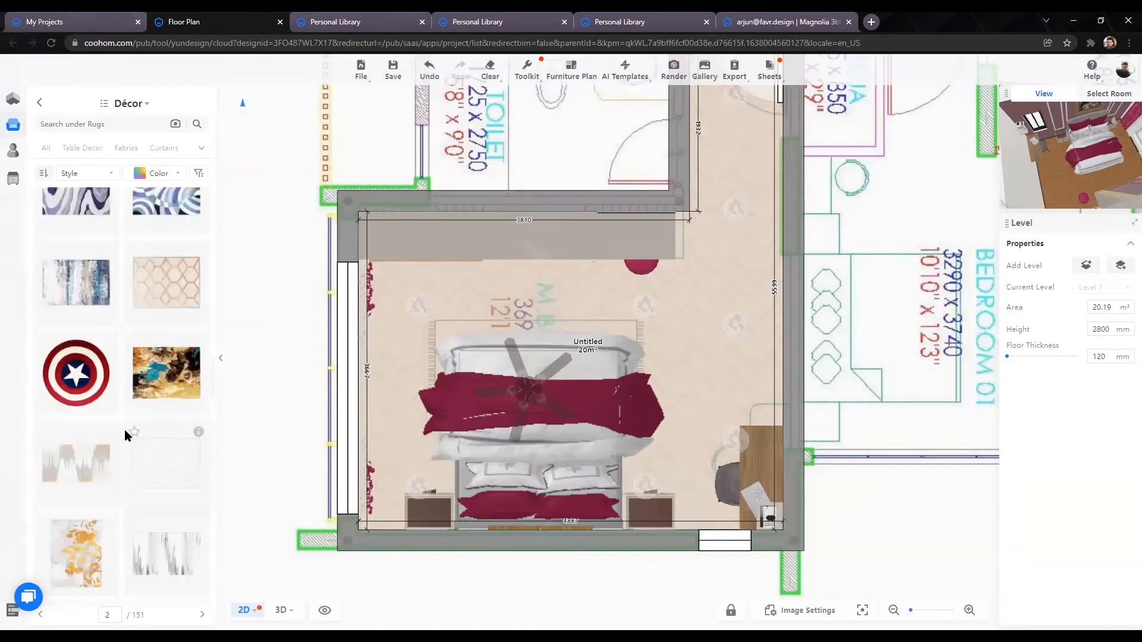
scroll(199, 198, down, 2)
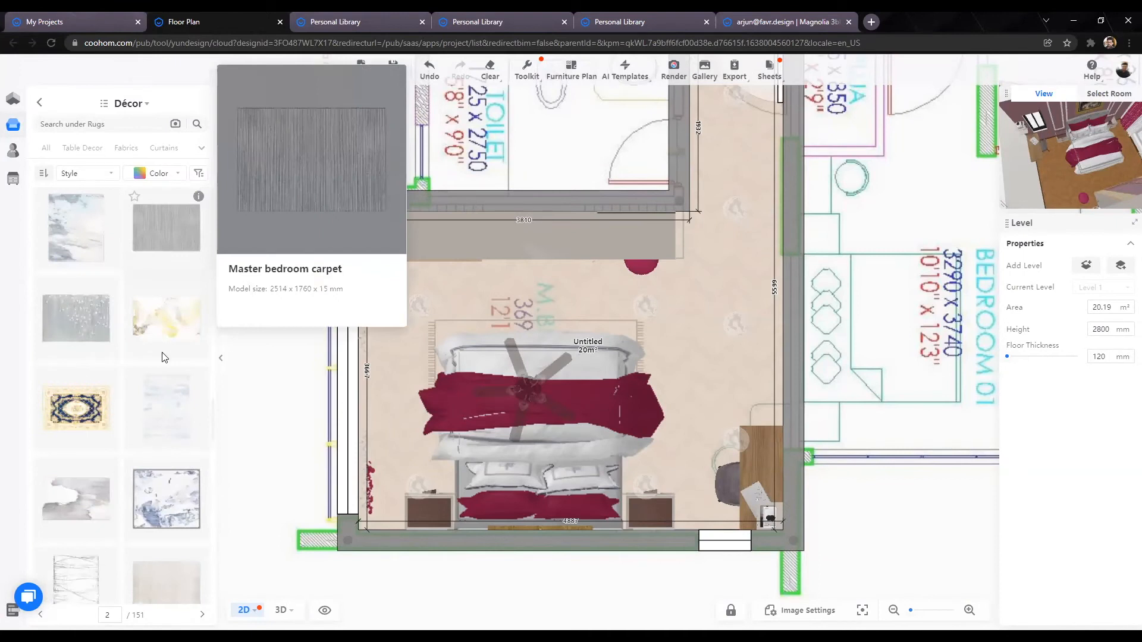
scroll(169, 309, down, 4)
scroll(167, 357, down, 2)
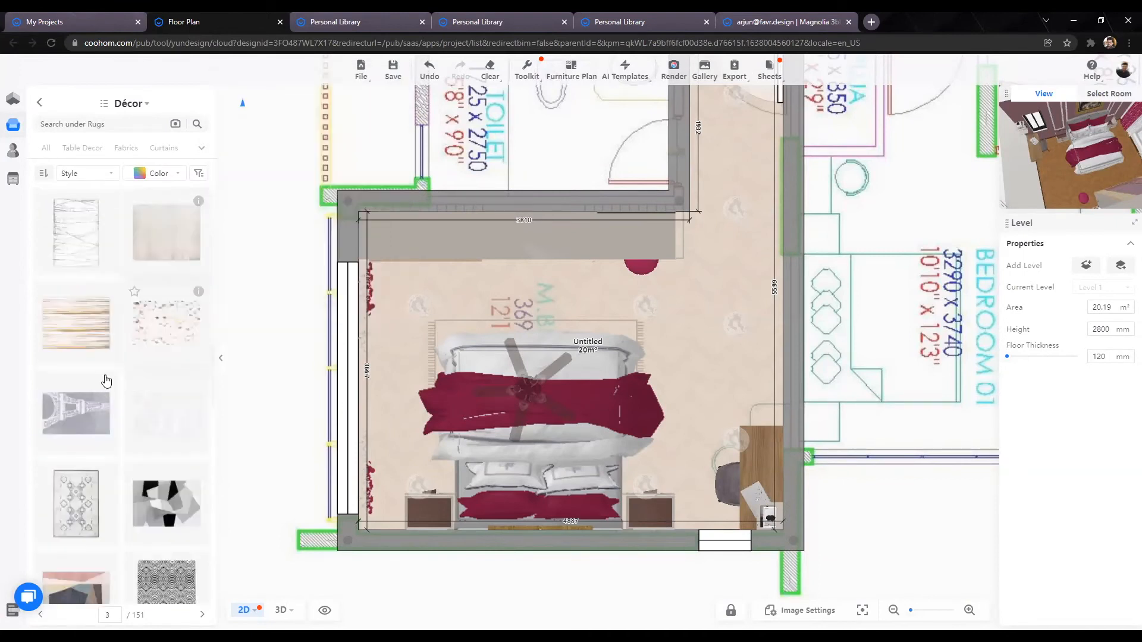
scroll(203, 446, down, 3)
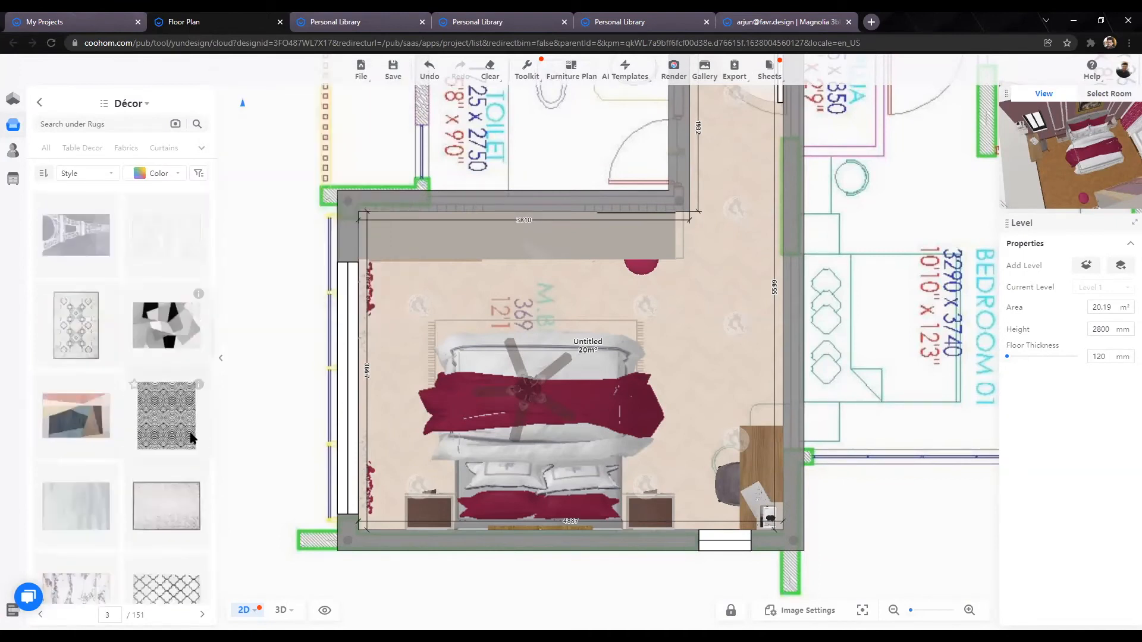
scroll(192, 439, down, 4)
scroll(191, 440, down, 3)
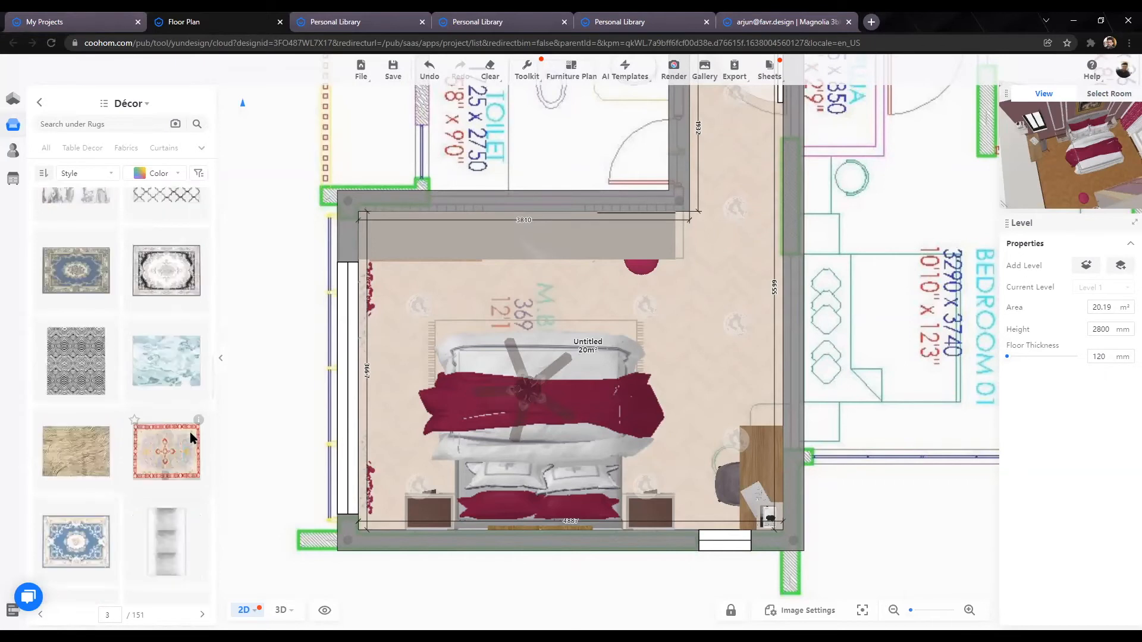
scroll(190, 432, down, 5)
scroll(190, 432, down, 6)
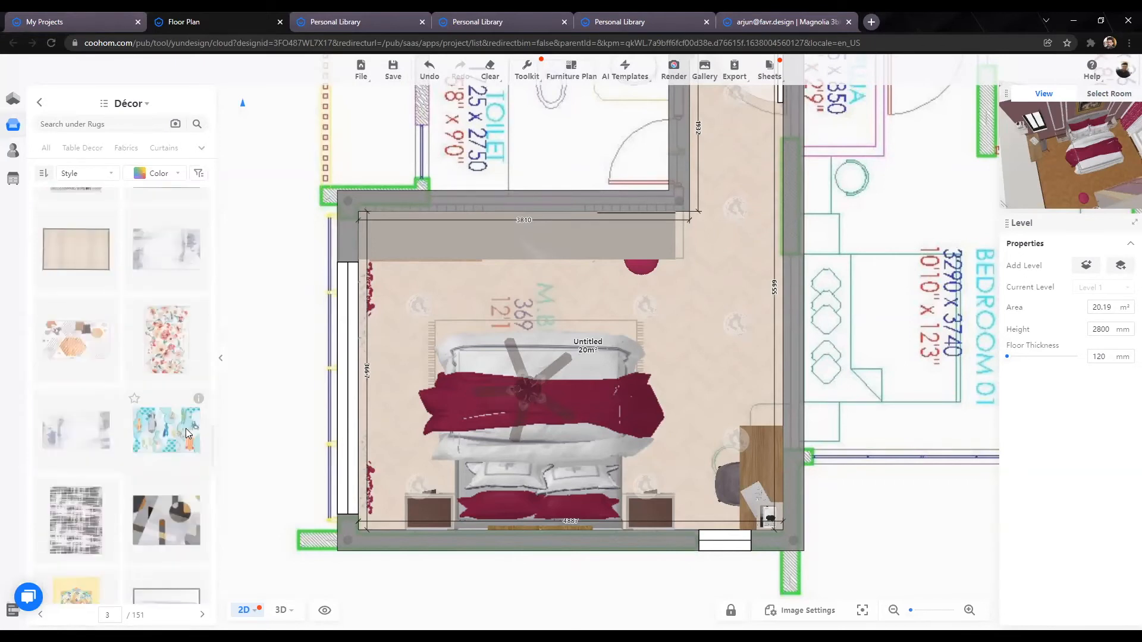
scroll(164, 420, down, 5)
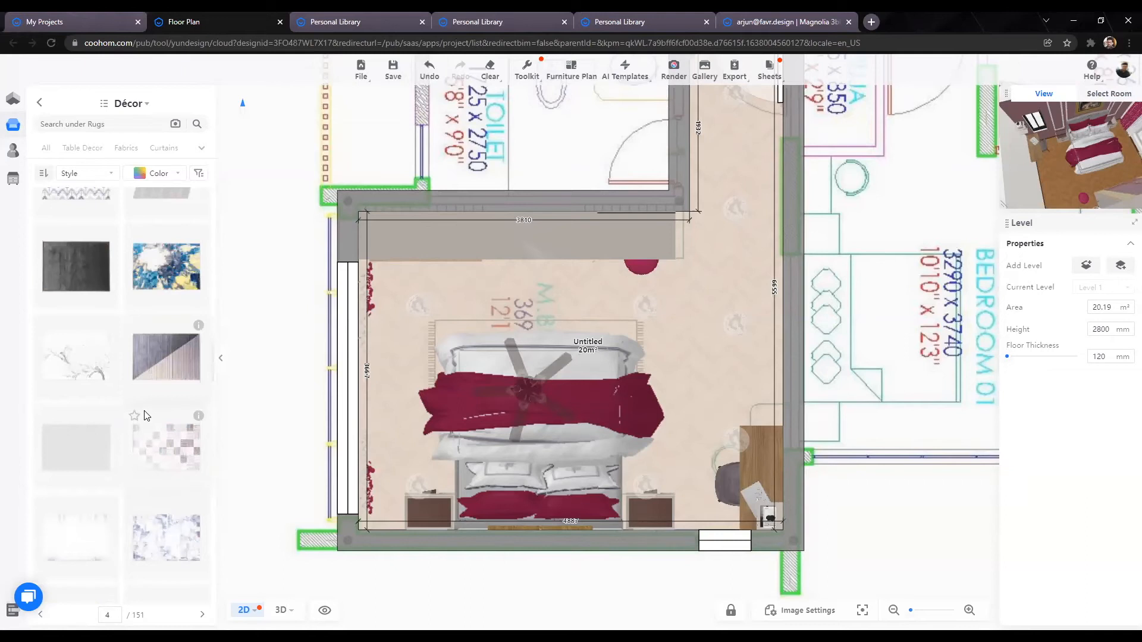
scroll(147, 416, down, 4)
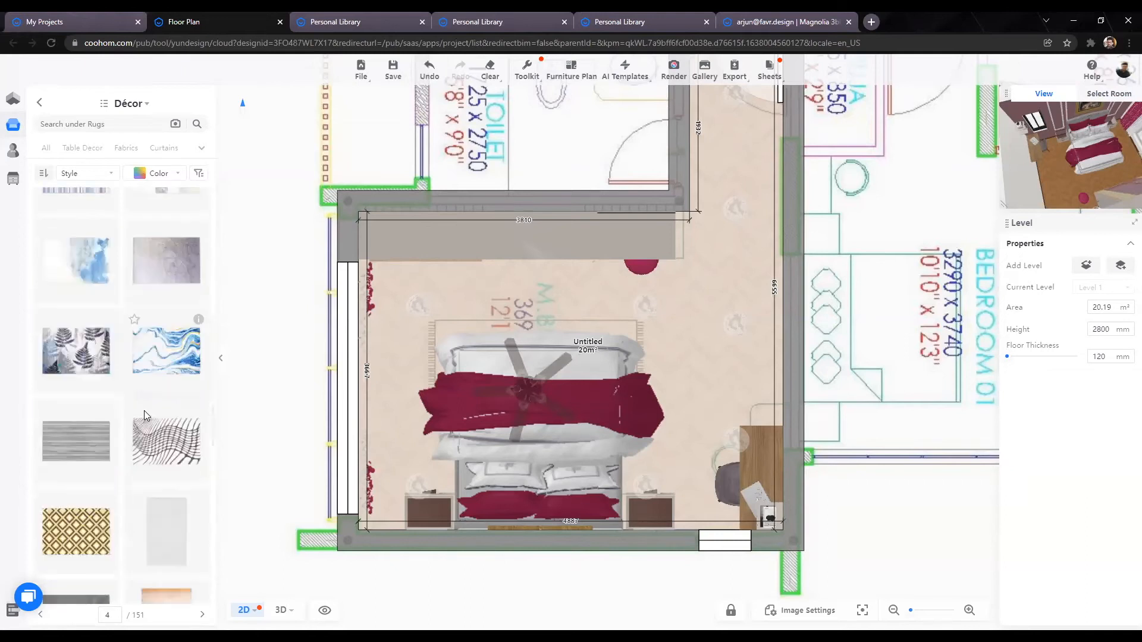
scroll(147, 416, down, 4)
scroll(144, 412, down, 4)
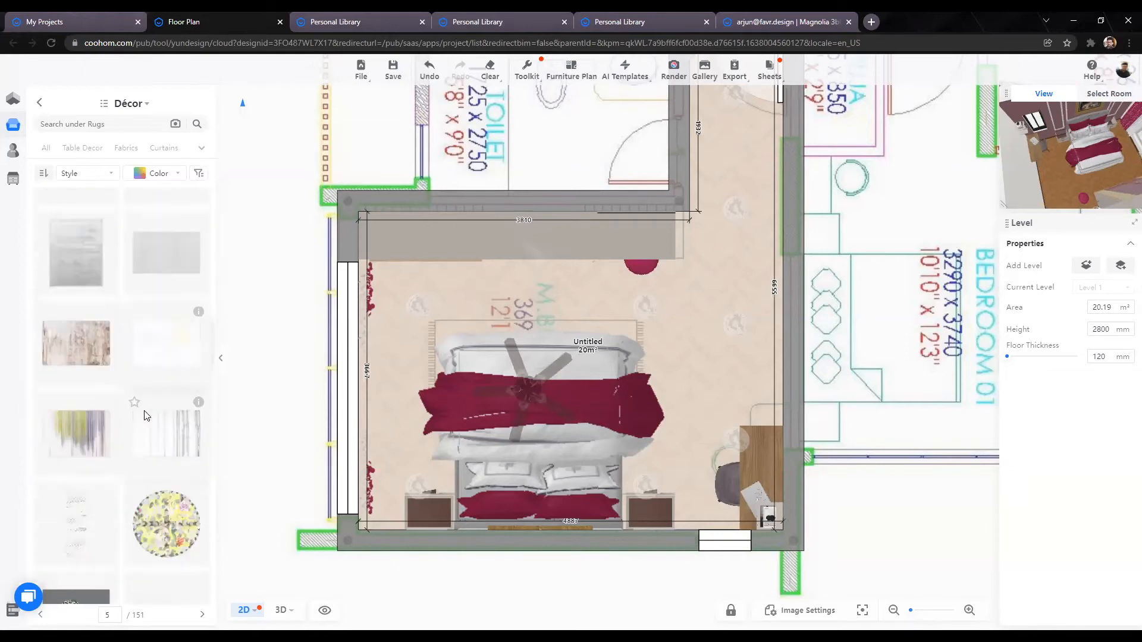
scroll(146, 415, down, 1)
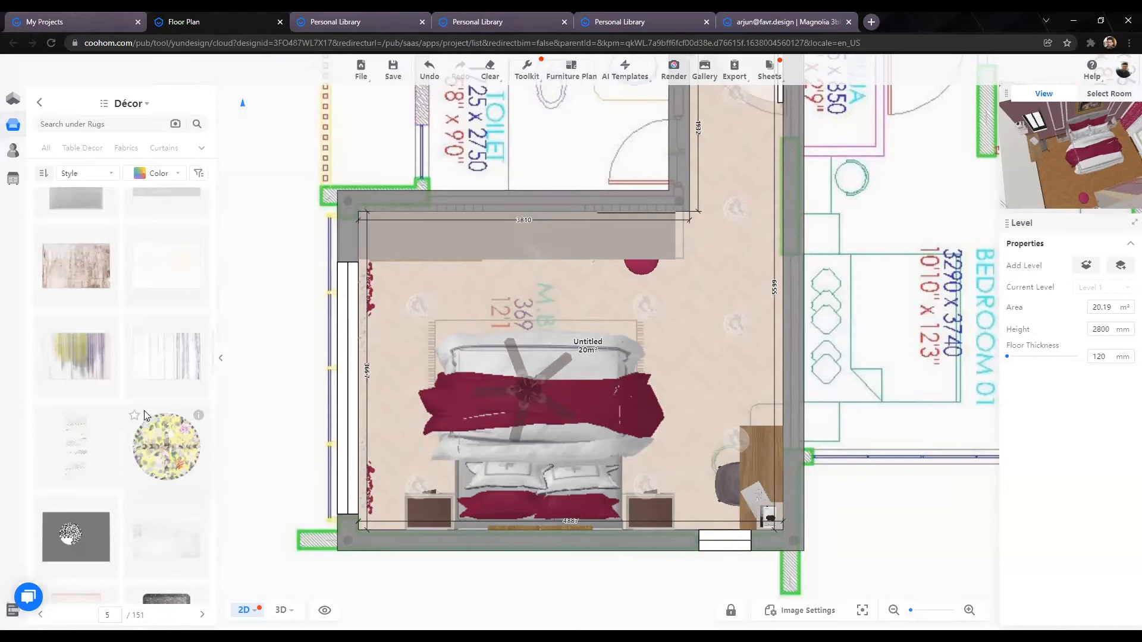
scroll(144, 411, down, 3)
scroll(144, 411, down, 3)
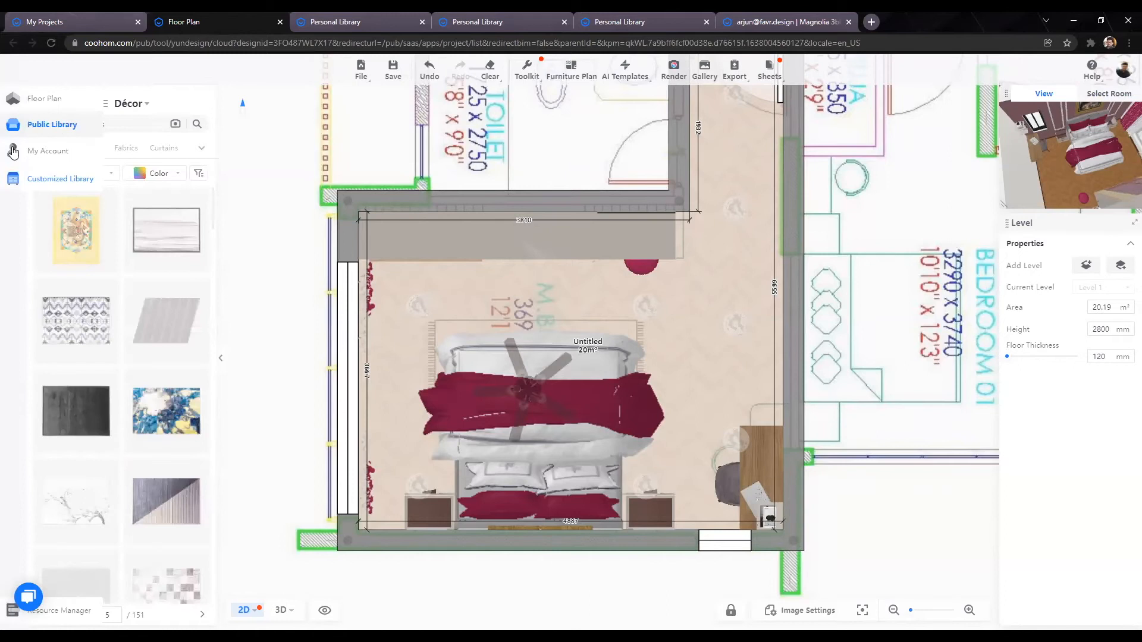
Step: Look through the saved models in the Webinar folder of the account's favorites, including the details of the plain beige finish
click(13, 153)
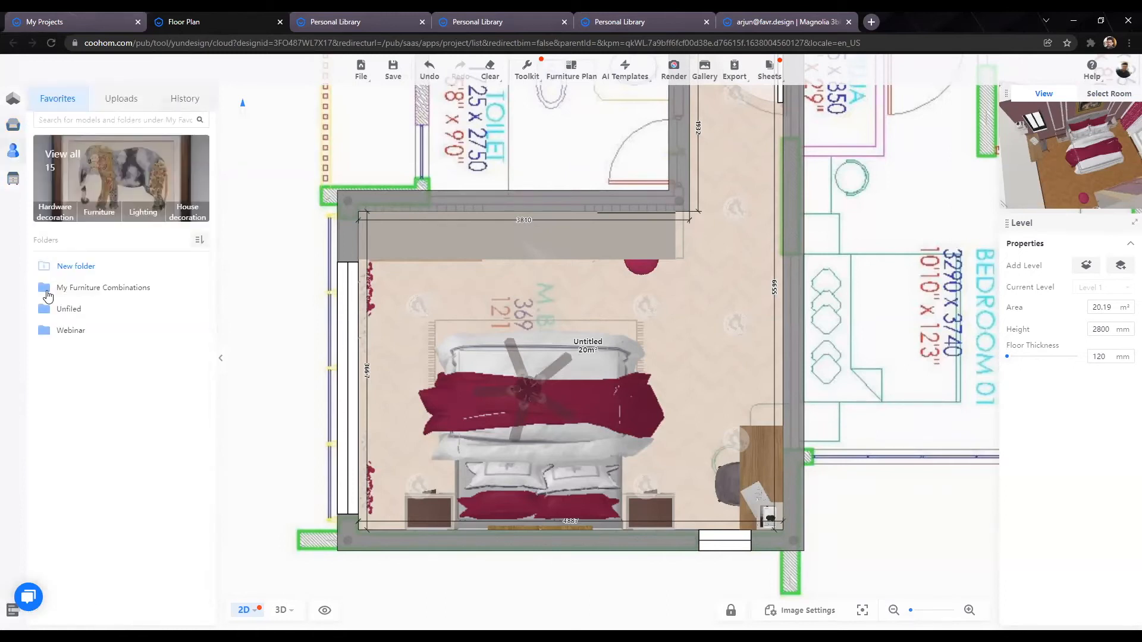
click(198, 334)
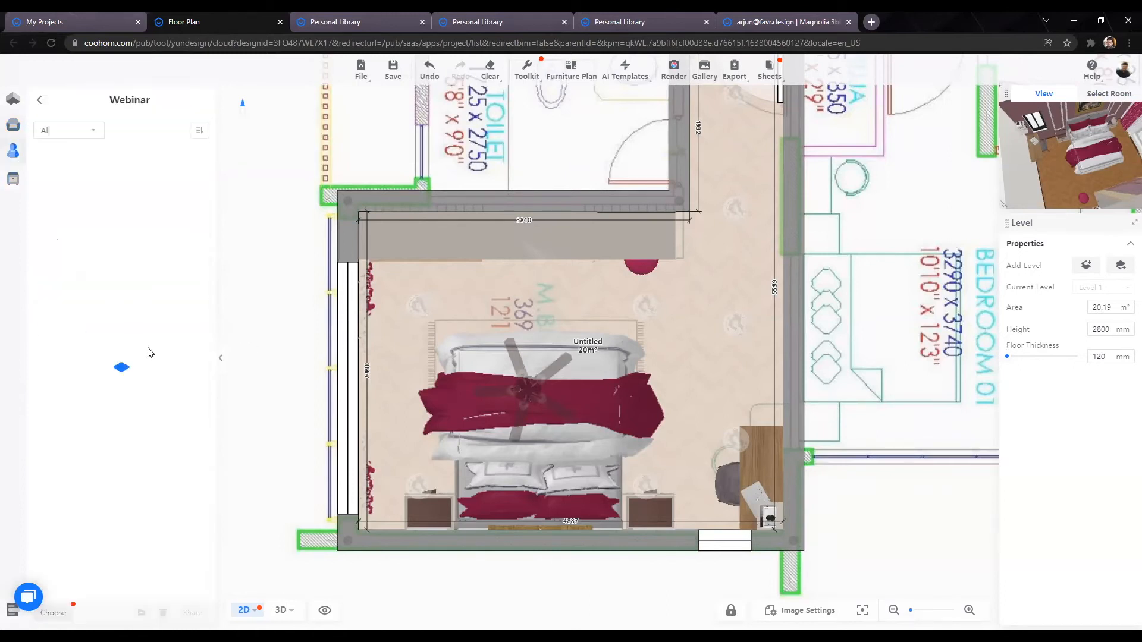
scroll(162, 507, down, 3)
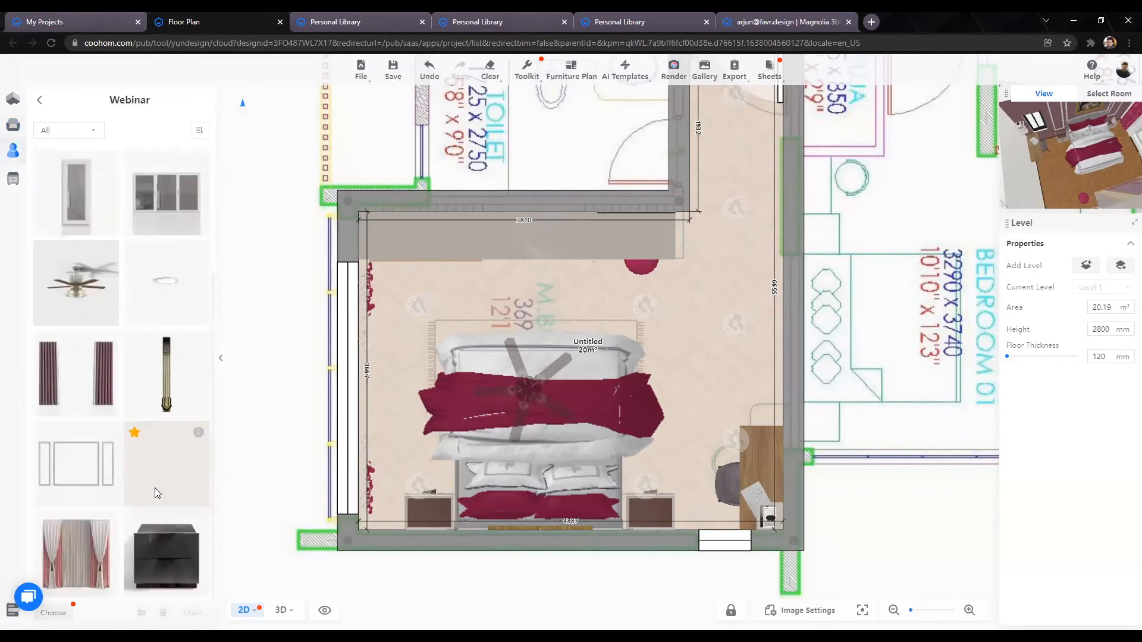
scroll(155, 481, up, 3)
scroll(157, 479, down, 3)
mouse_move(199, 441)
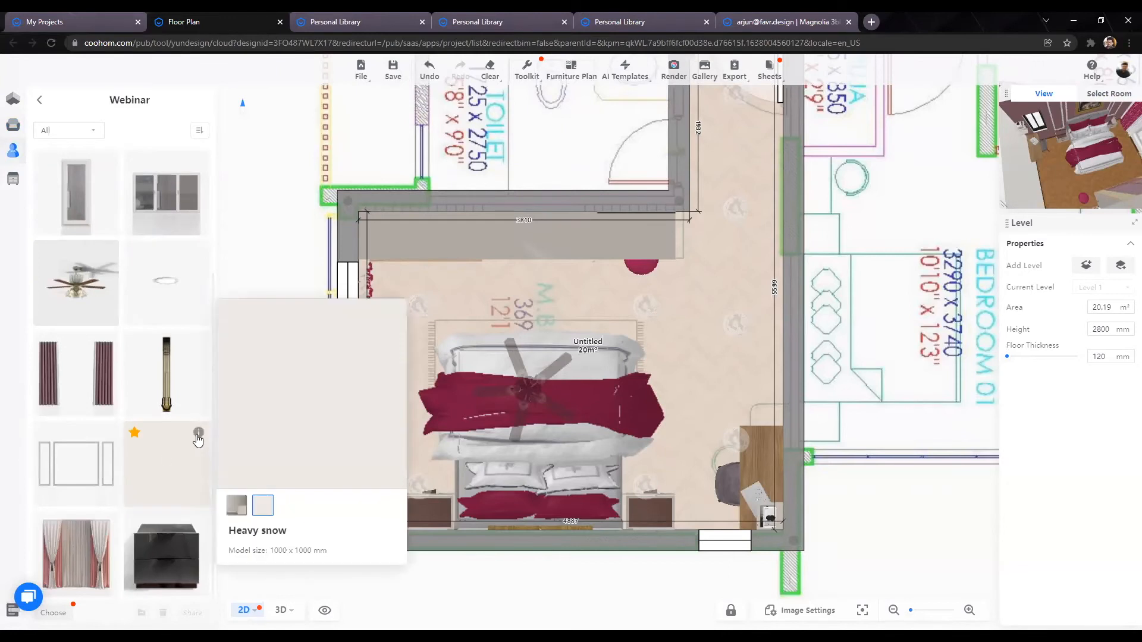
scroll(167, 492, up, 2)
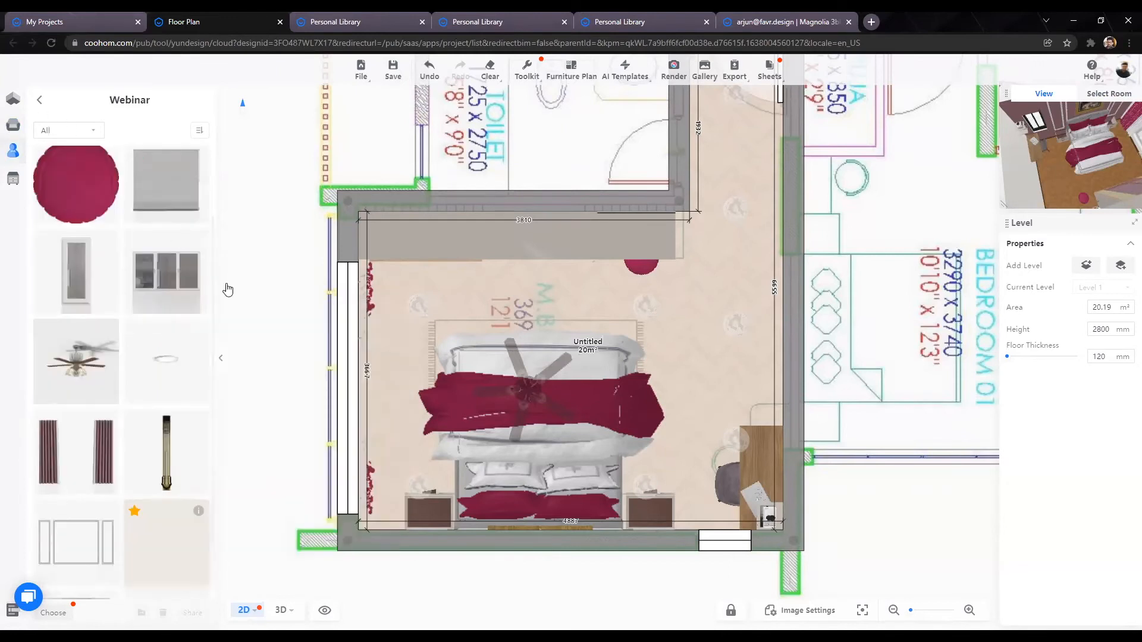
Step: Return to the public library's rugs and place the dark grey-purple rug under the foot end of the bed, about 1451 mm from the desk-side wall
click(34, 132)
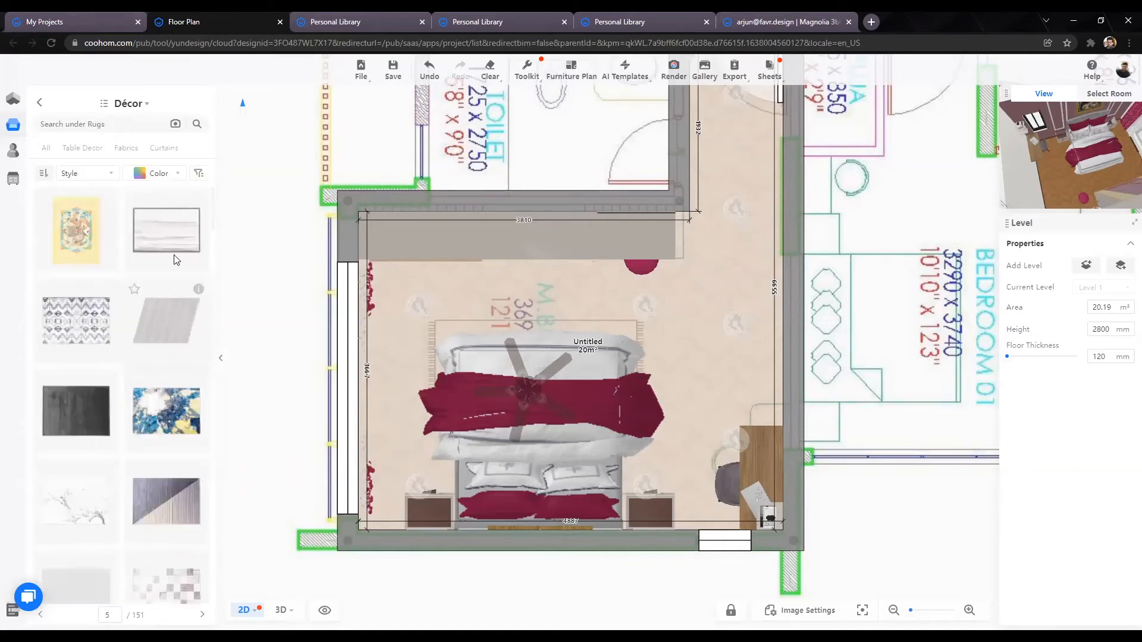
scroll(176, 263, down, 4)
mouse_move(107, 327)
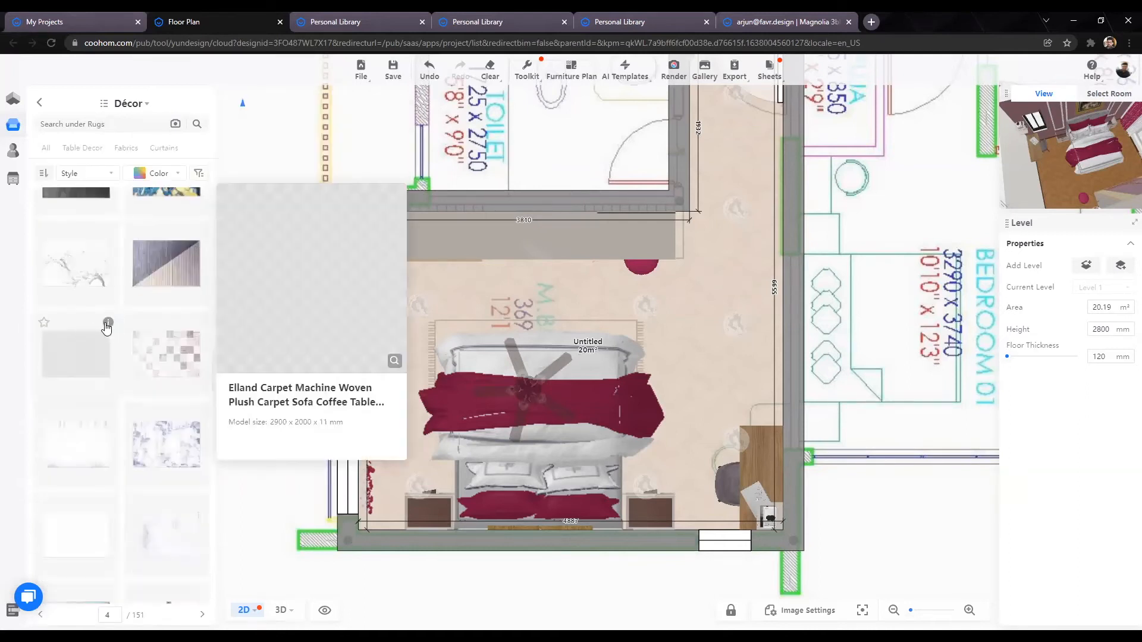
scroll(141, 372, down, 3)
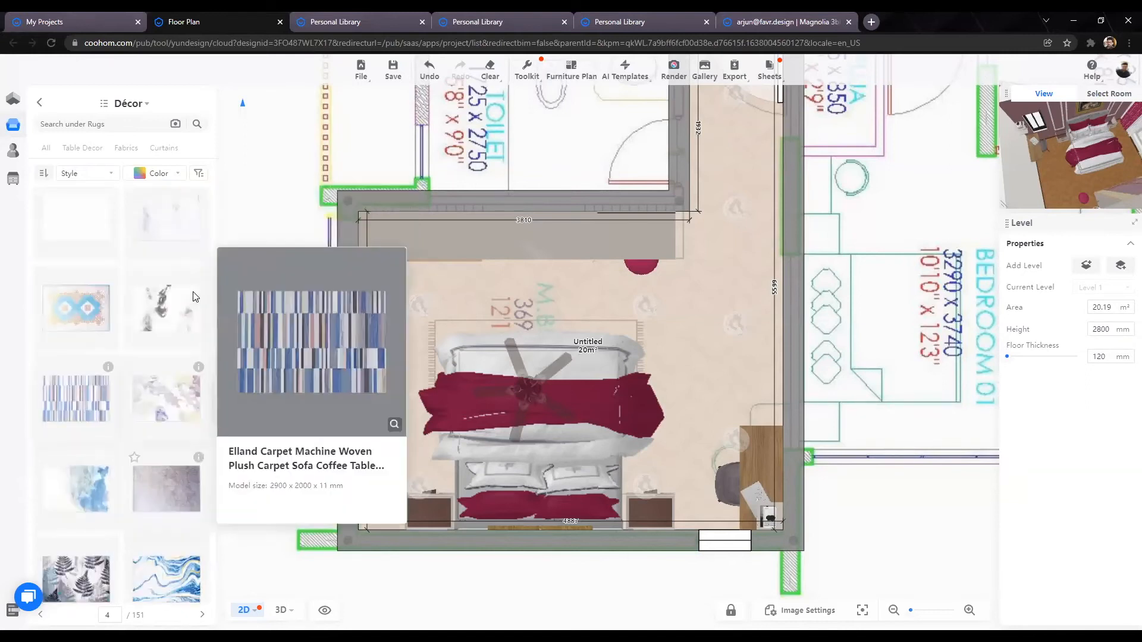
click(177, 332)
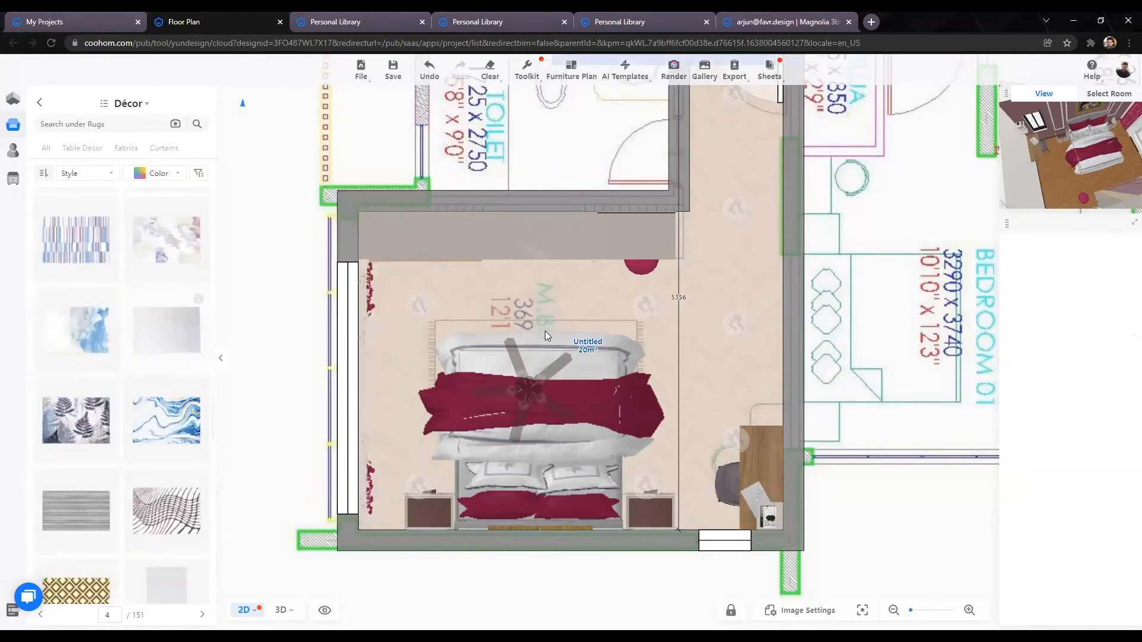
click(526, 368)
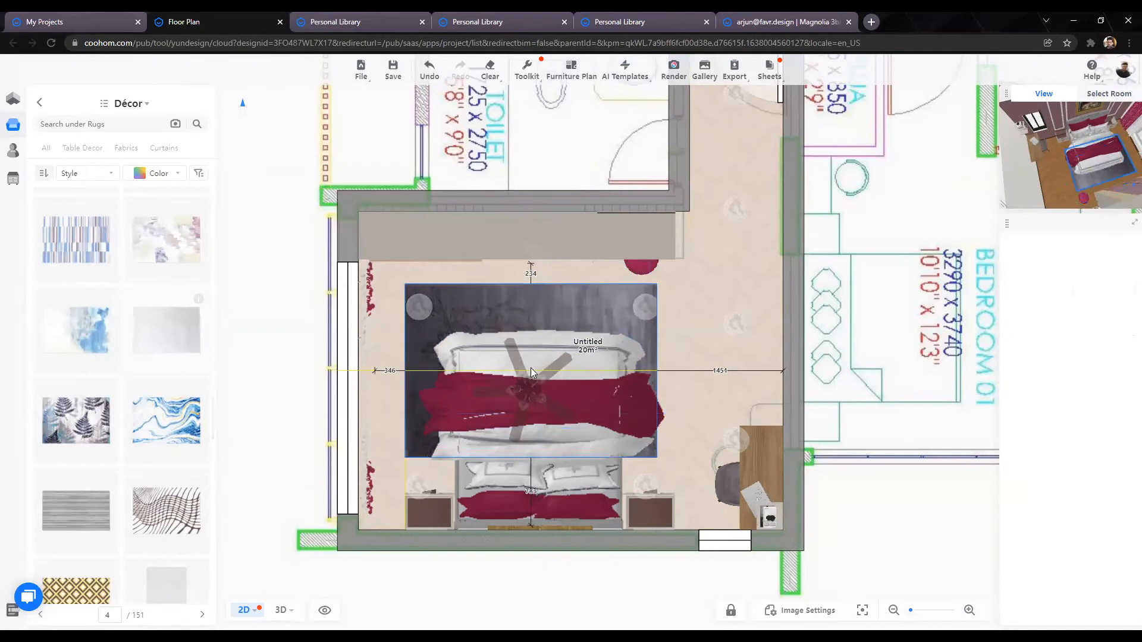
click(276, 341)
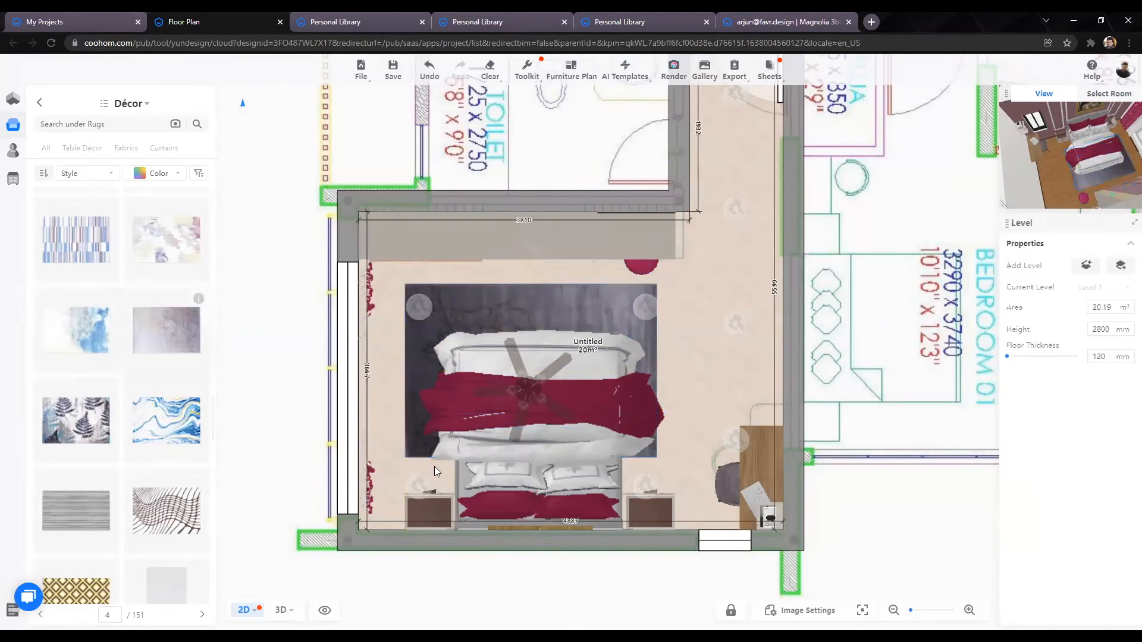
Step: Switch to the 3D view and examine the rug under the bed within the whole bedroom
scroll(307, 361, down, 3)
click(273, 611)
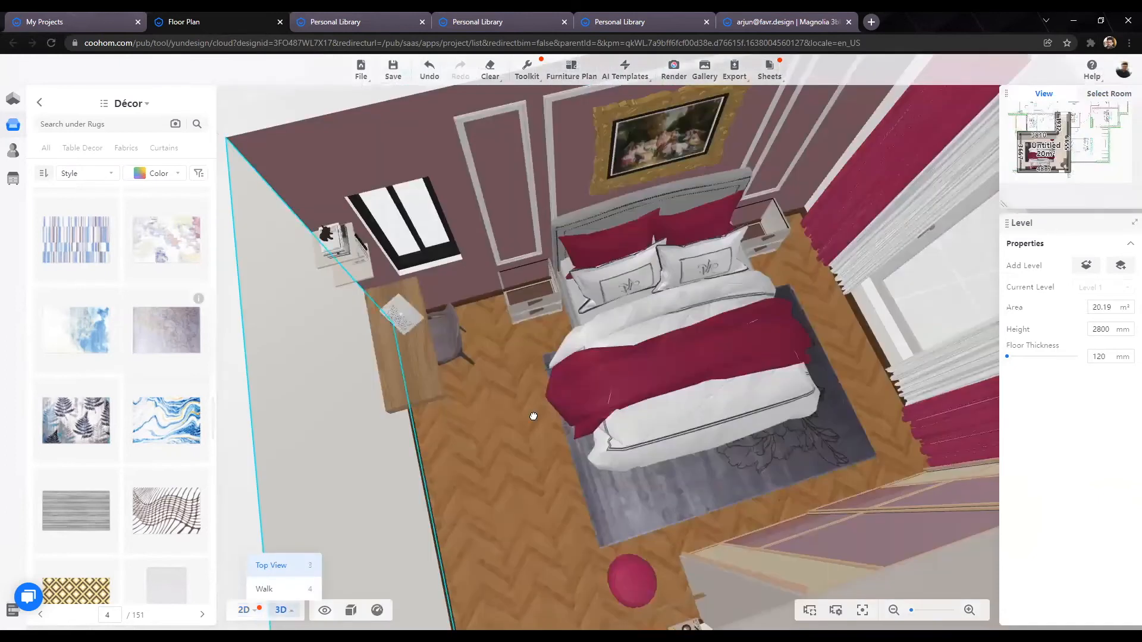
scroll(250, 445, down, 3)
drag(474, 445, 498, 390)
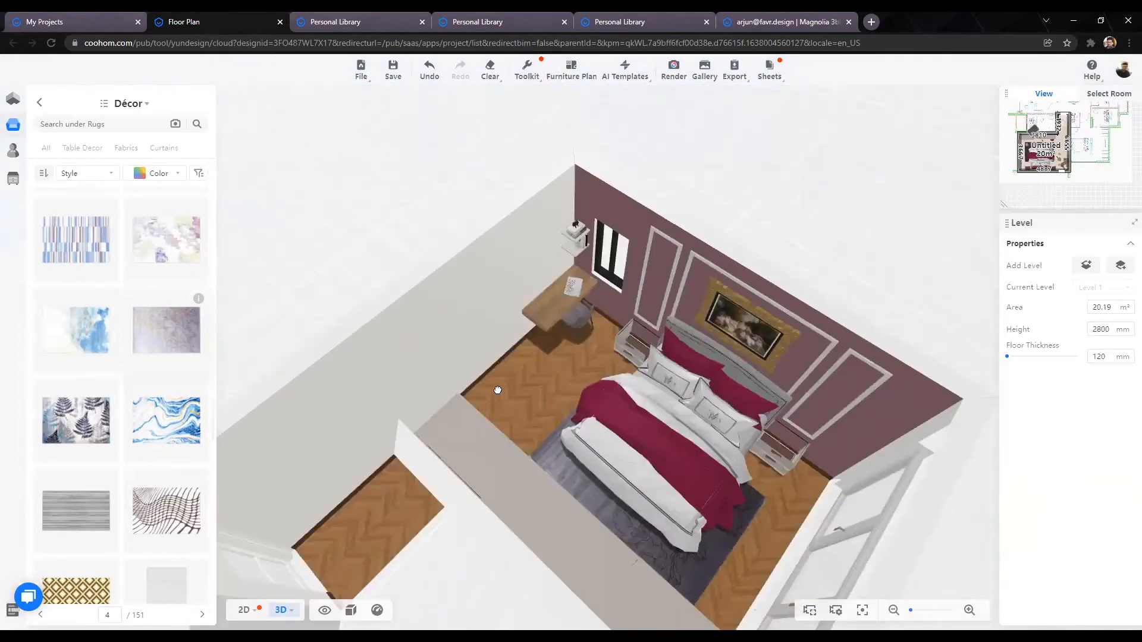
Step: Open the Table Decor category of the public Décor library with the desk area close up in 3D
scroll(419, 447, up, 3)
scroll(420, 434, up, 3)
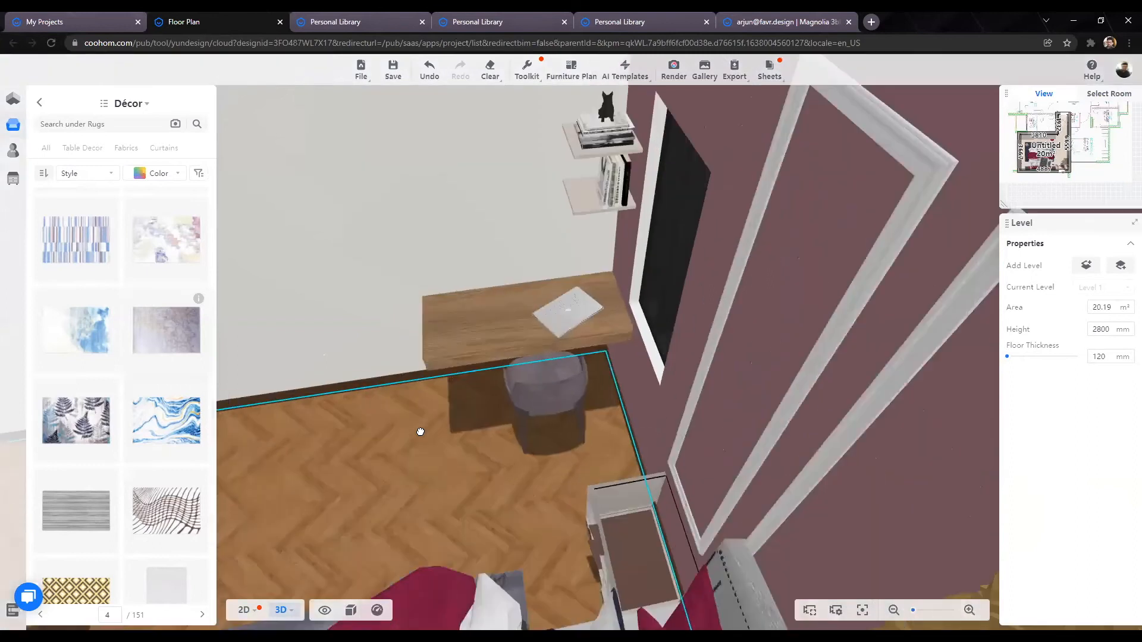
drag(248, 385, 166, 231)
click(39, 103)
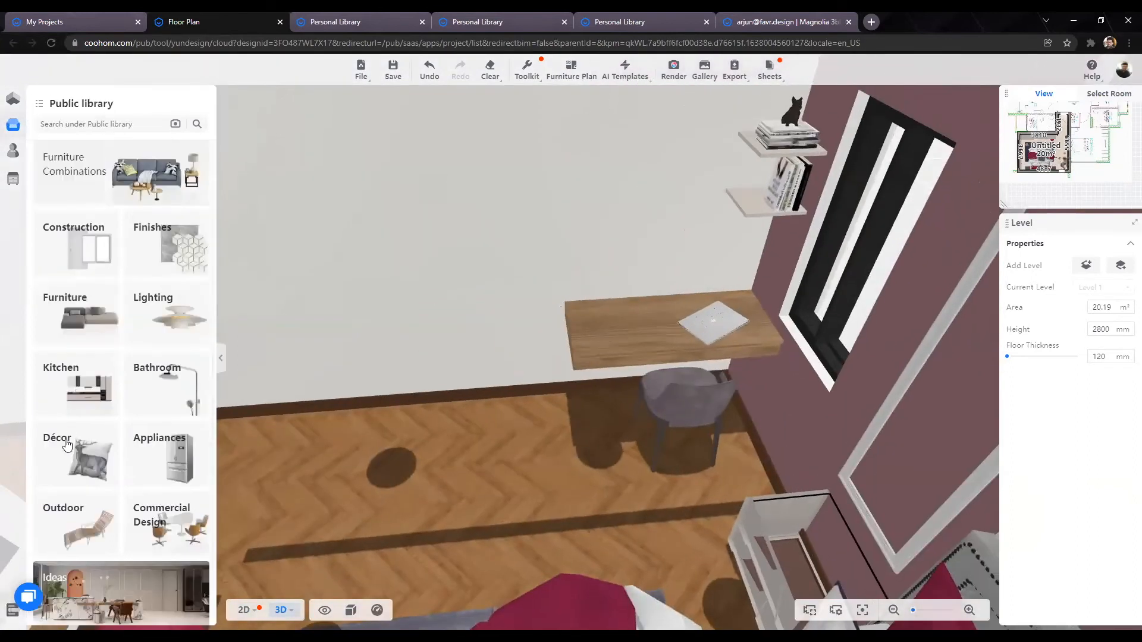
click(88, 464)
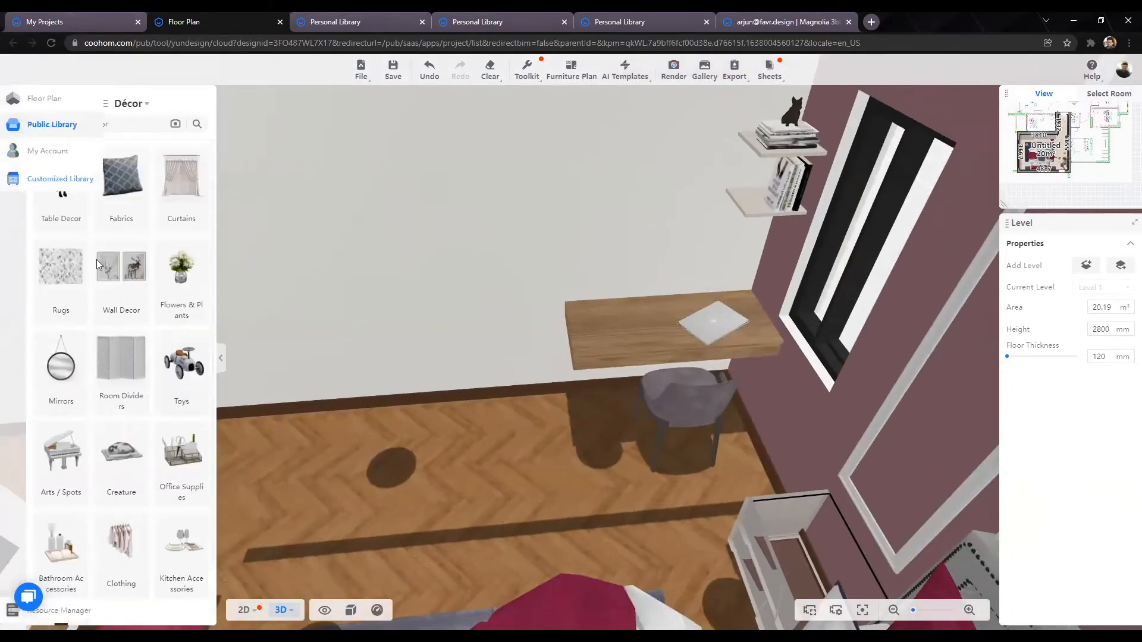
click(79, 188)
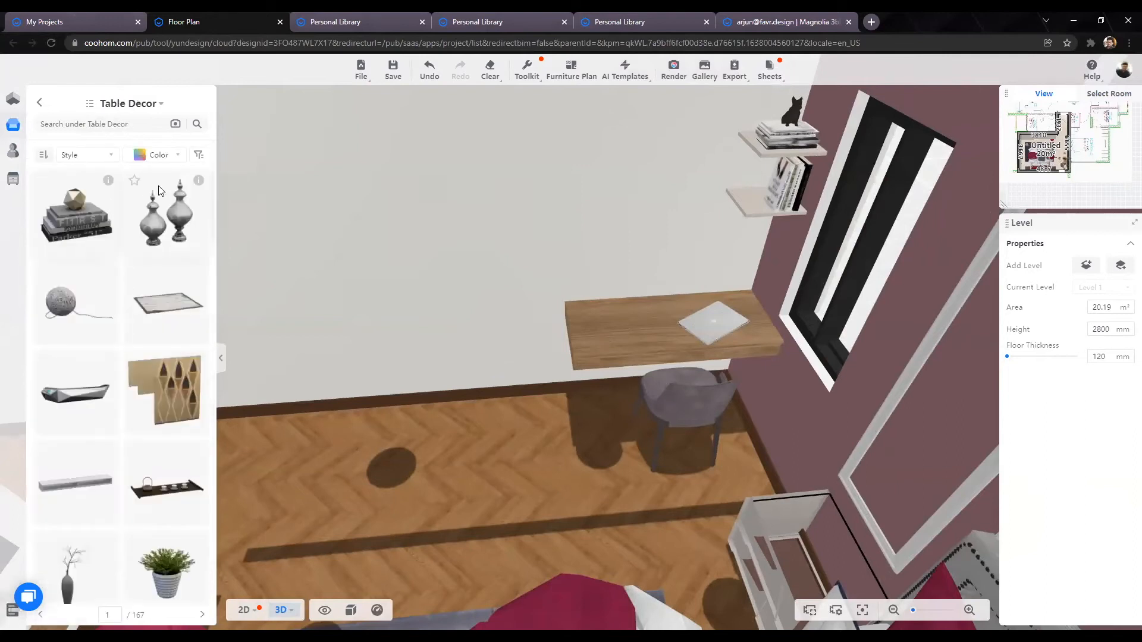
Step: Look through the Table Decor models for a decorative piece that suits the desk
scroll(140, 323, down, 5)
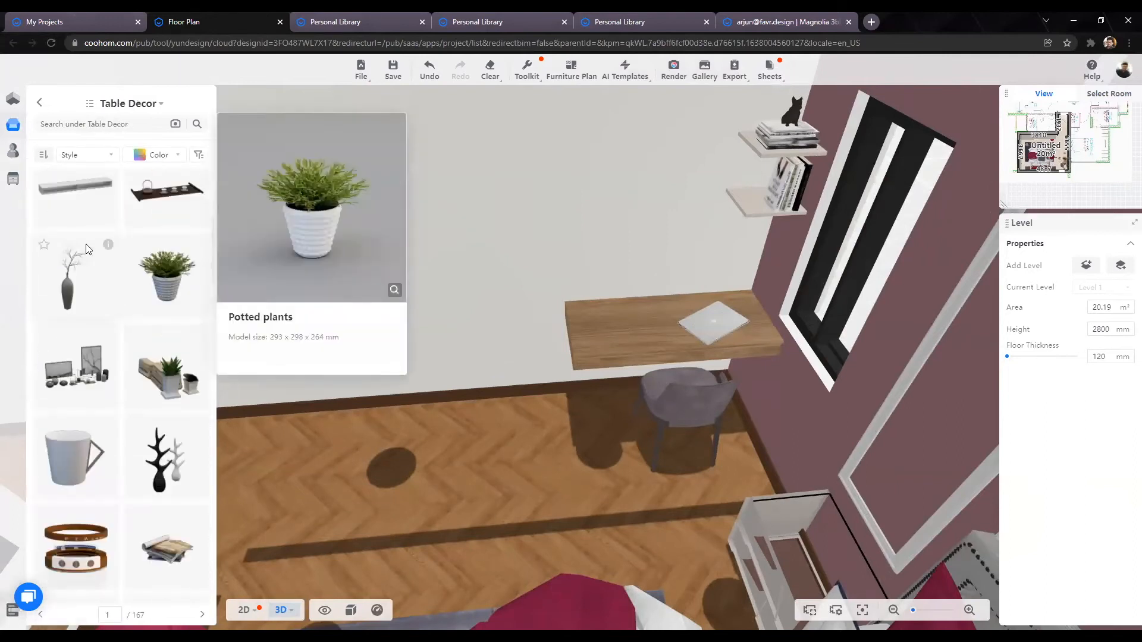
mouse_move(108, 248)
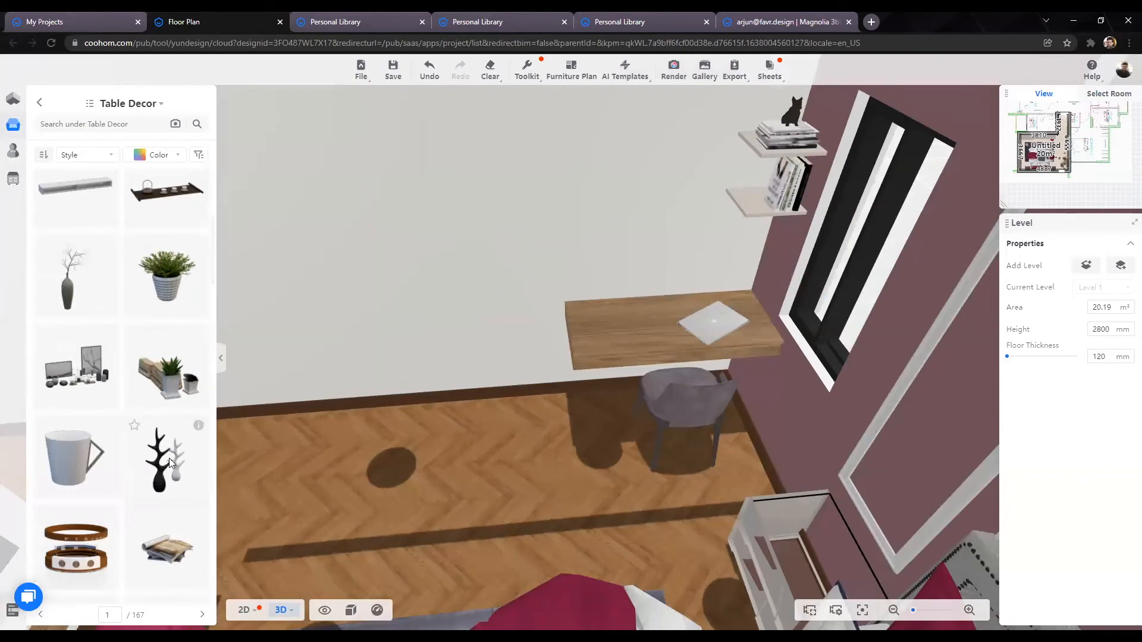
scroll(149, 416, down, 3)
scroll(131, 386, down, 4)
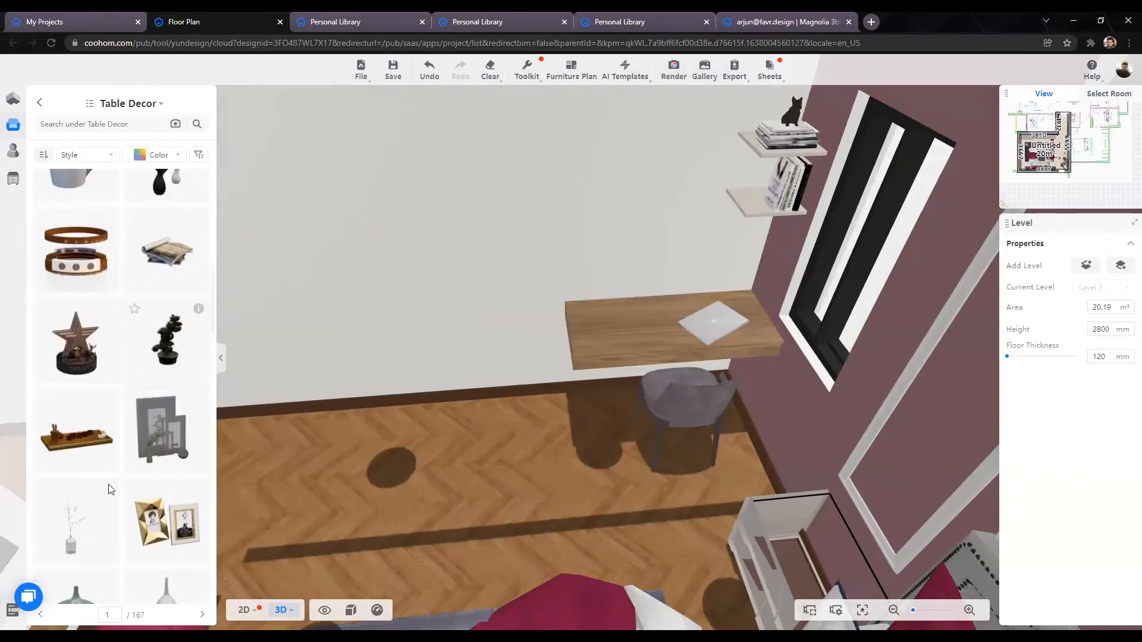
scroll(143, 475, down, 5)
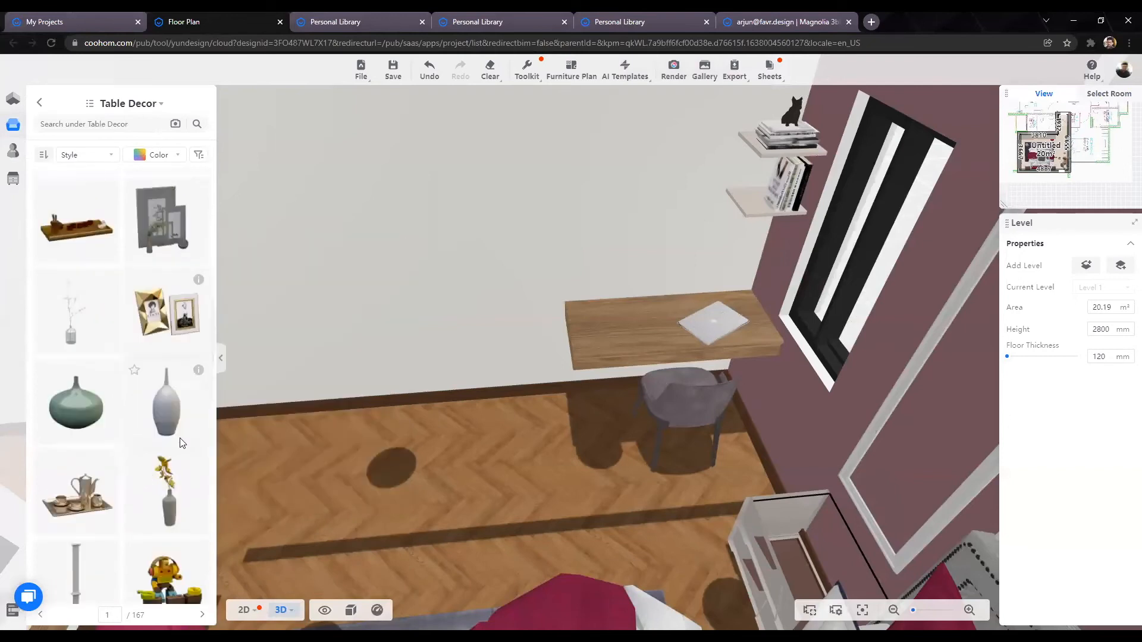
mouse_move(198, 379)
scroll(191, 393, down, 3)
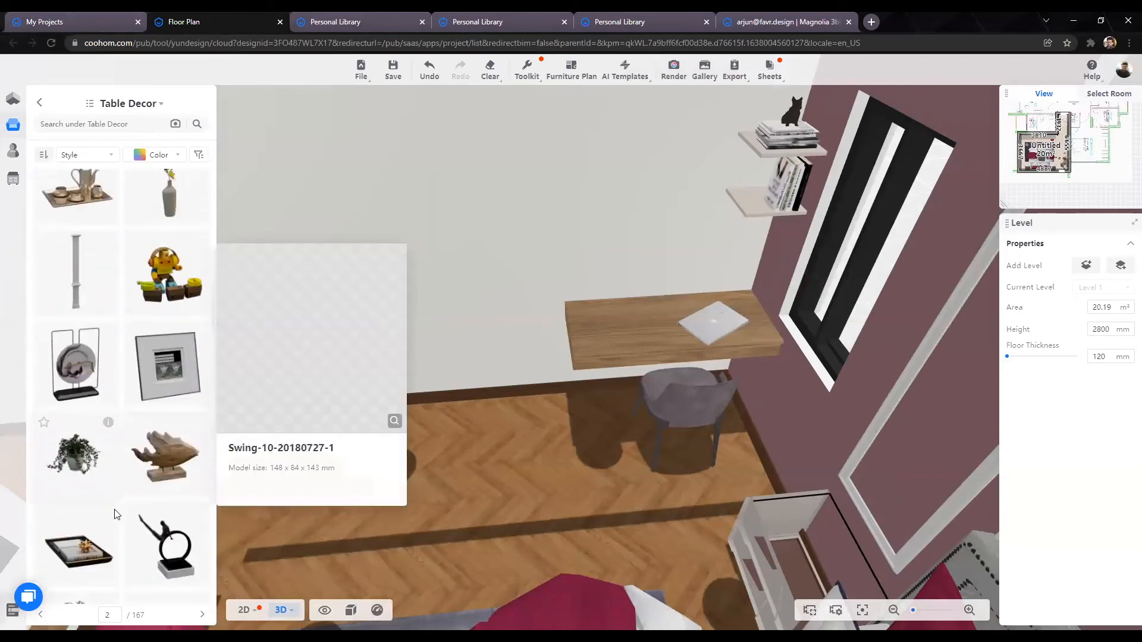
scroll(175, 430, down, 3)
scroll(177, 445, down, 1)
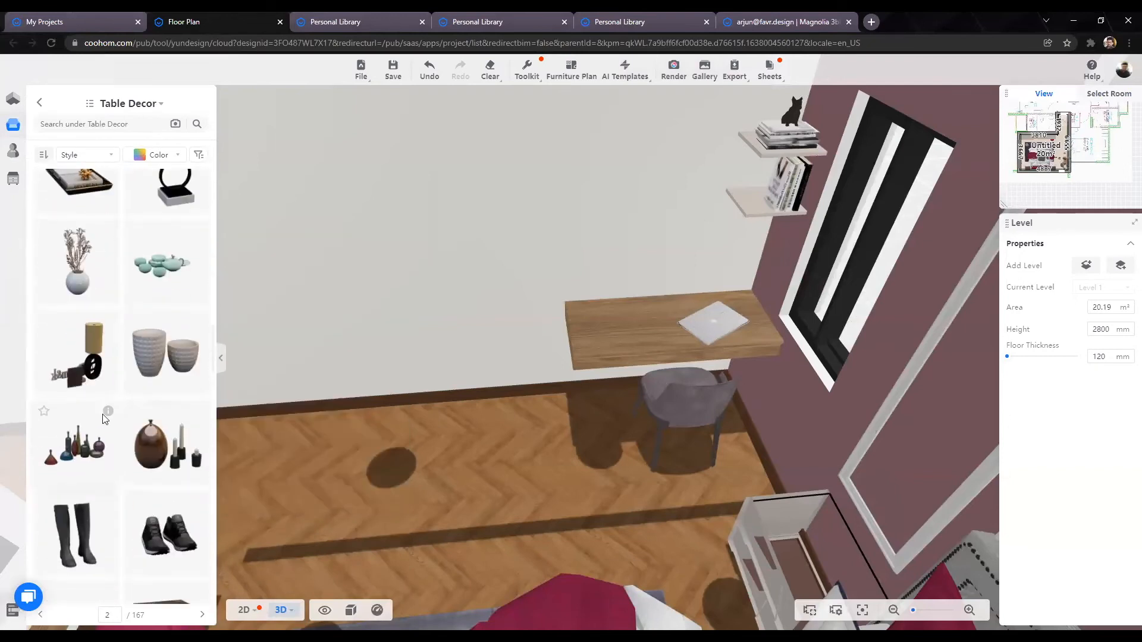
scroll(127, 409, down, 2)
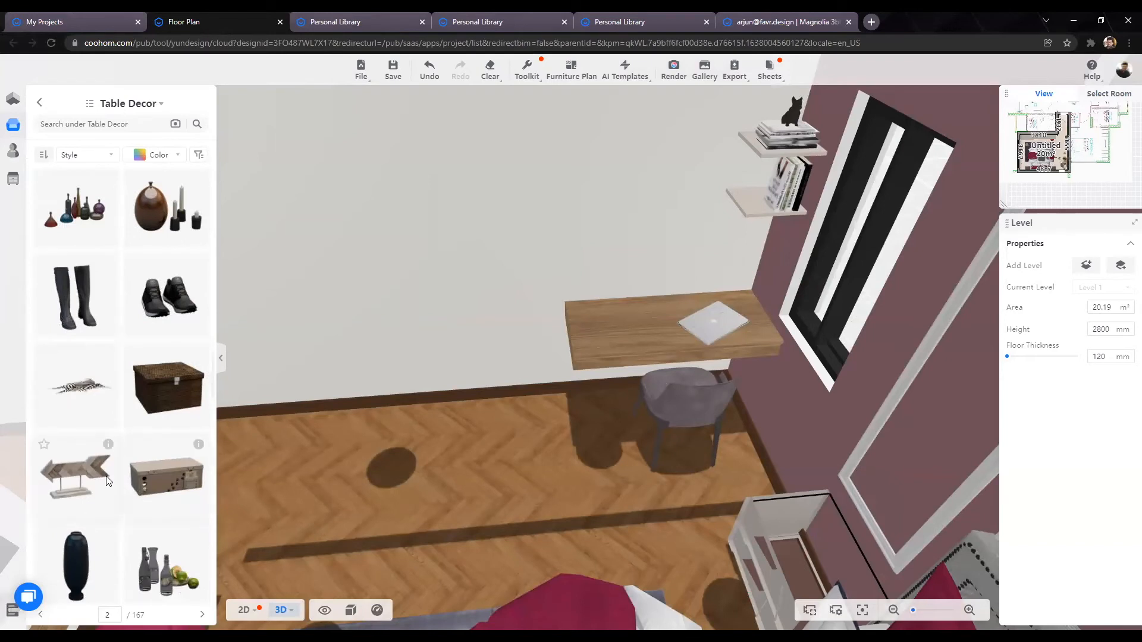
scroll(143, 476, down, 3)
scroll(100, 490, down, 2)
scroll(95, 476, down, 5)
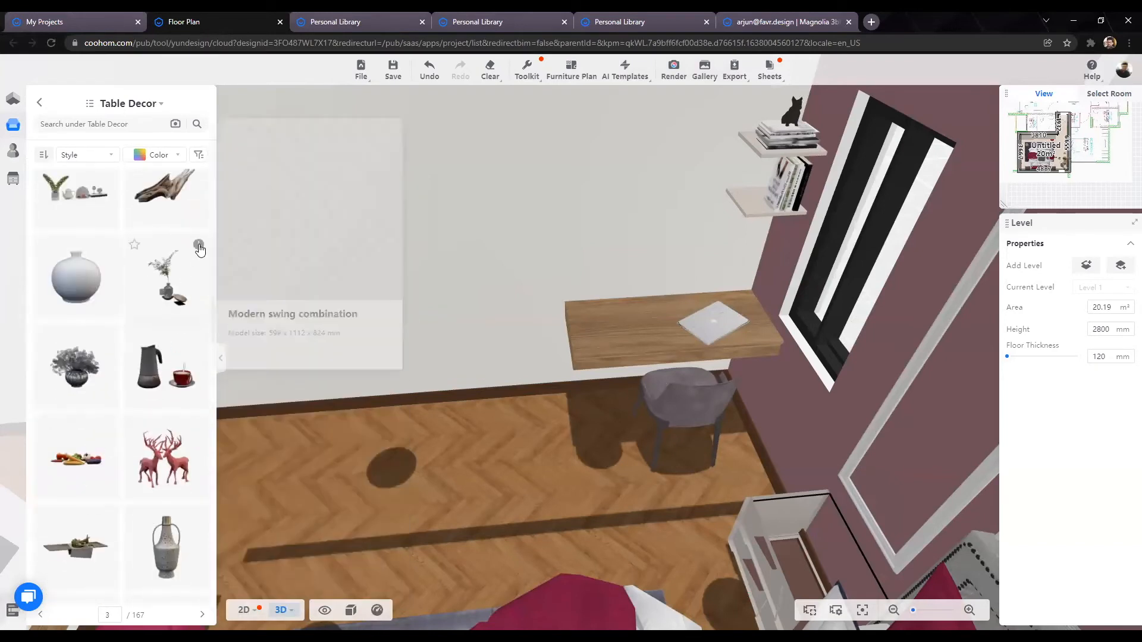
scroll(130, 434, down, 4)
scroll(133, 446, down, 5)
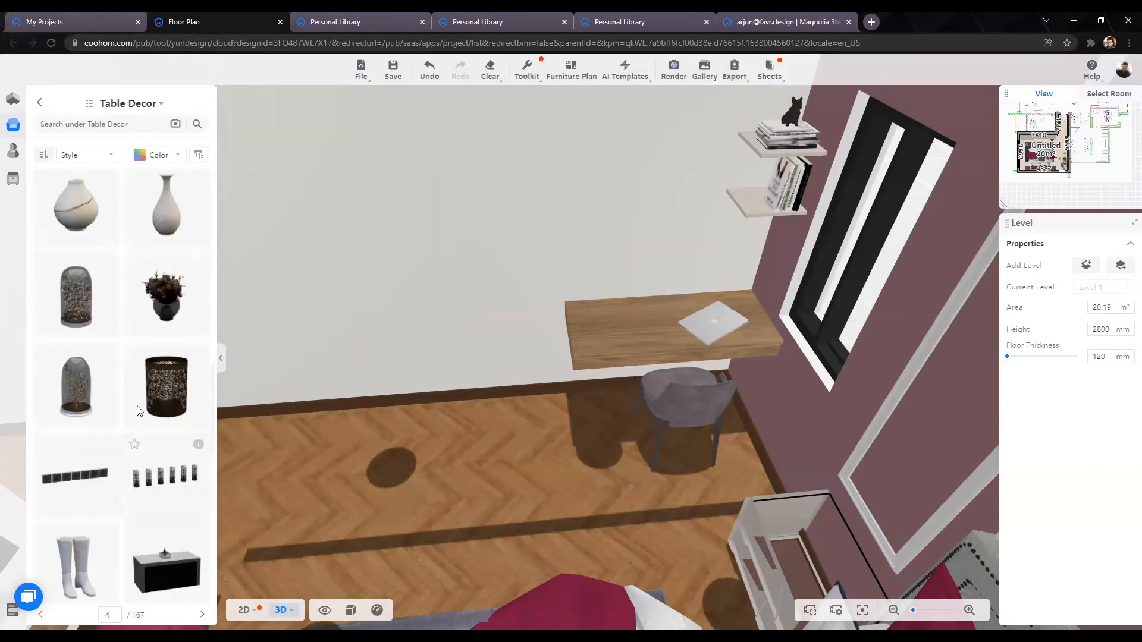
scroll(151, 424, down, 2)
scroll(152, 425, down, 10)
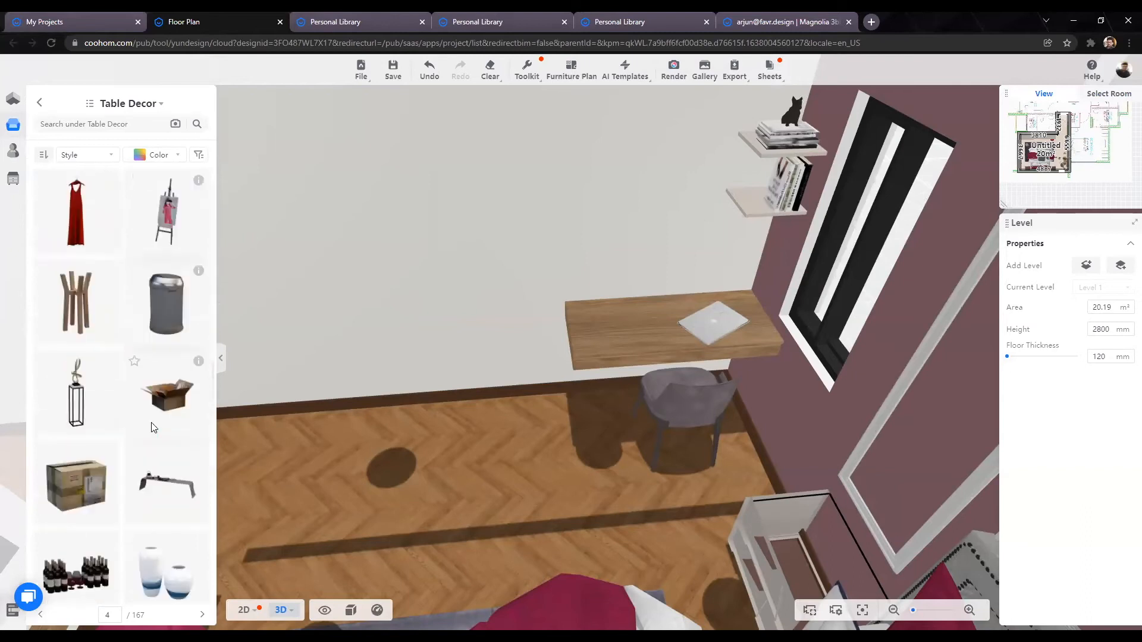
scroll(151, 422, down, 10)
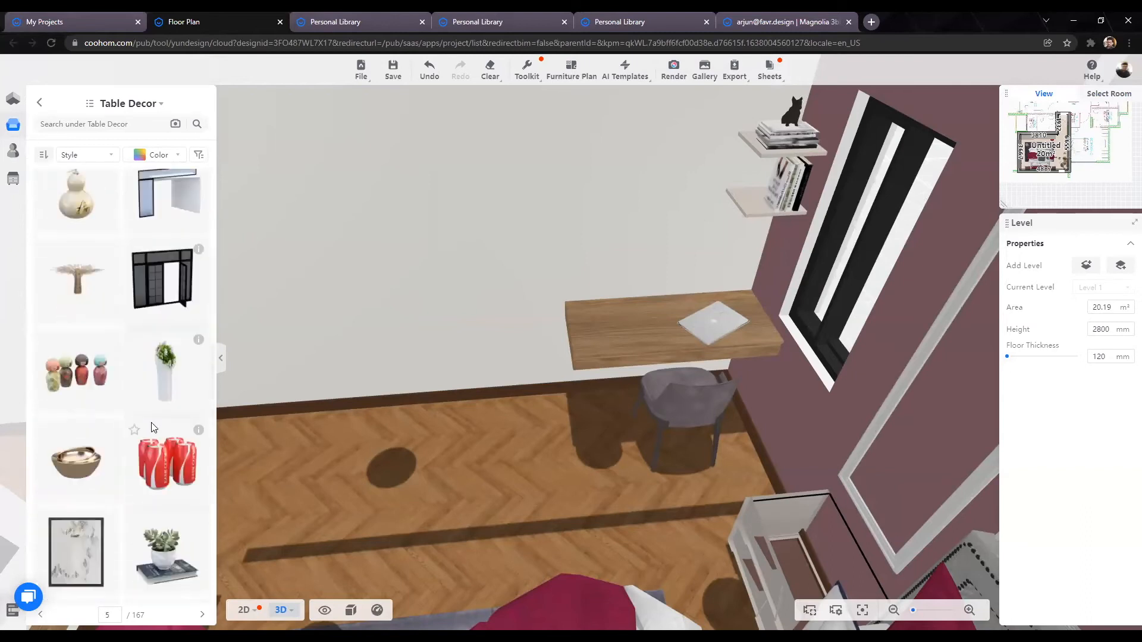
scroll(155, 428, down, 10)
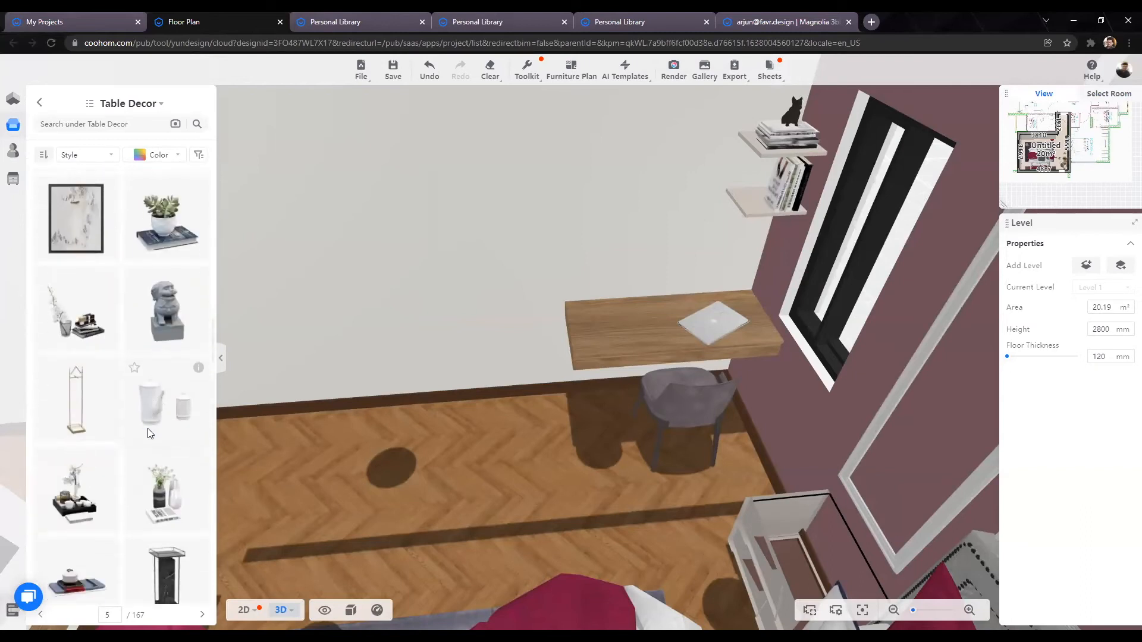
scroll(131, 417, down, 5)
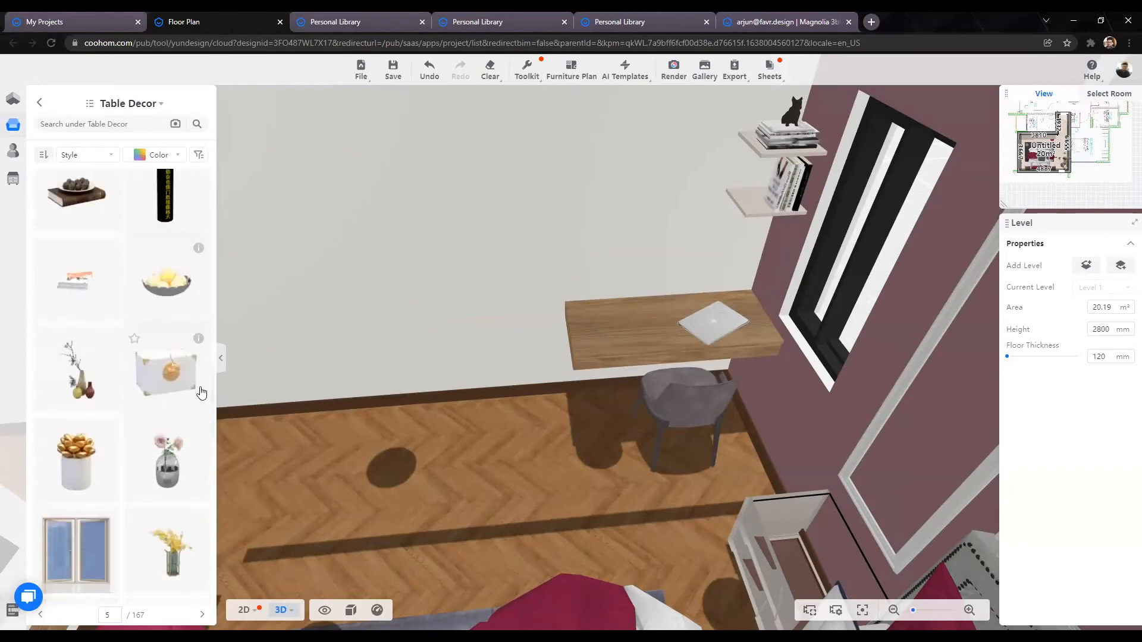
Step: Place the glass vase with yellow flowers on the desk beside the laptop, 820 mm above the floor
click(602, 389)
drag(611, 372, 610, 250)
drag(519, 470, 553, 204)
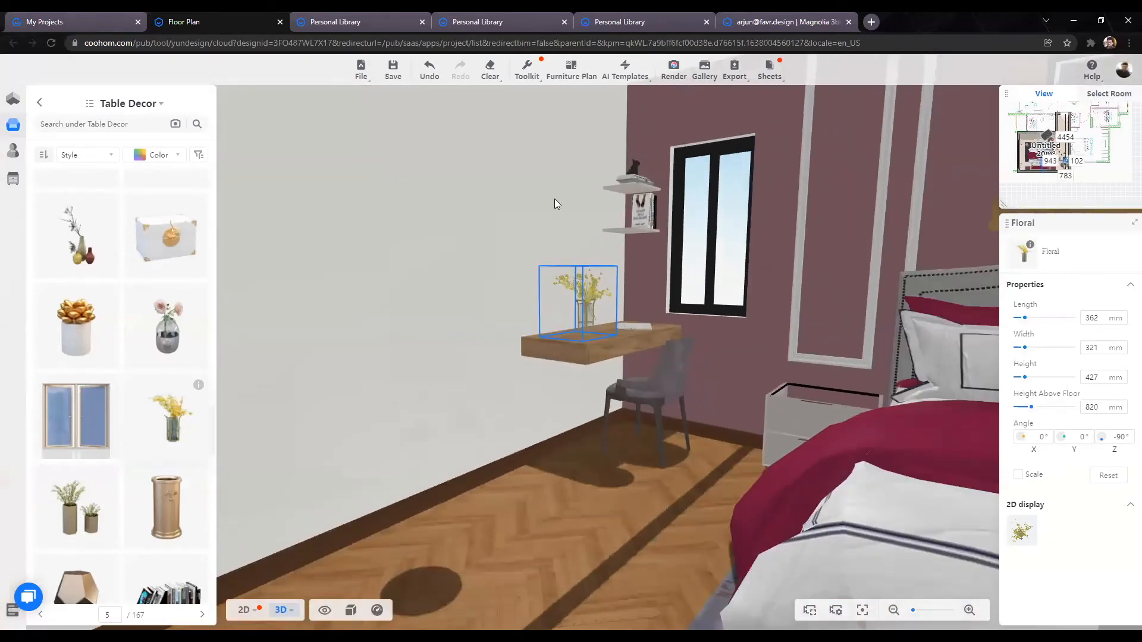
drag(503, 263, 743, 322)
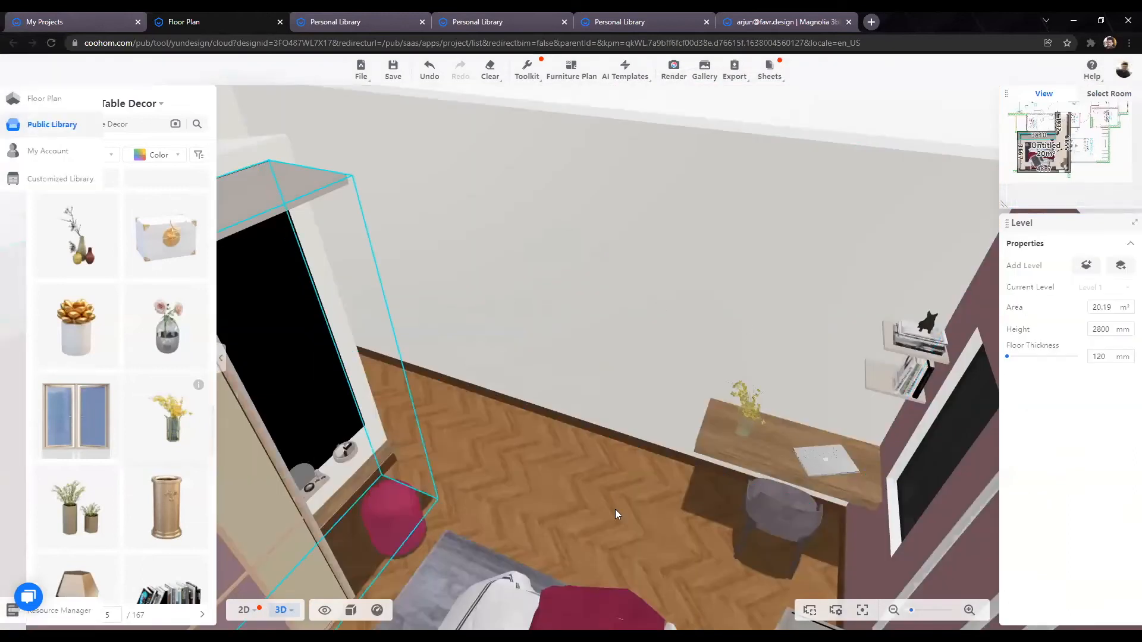
Step: Look through the Pictures of the Wall Decor category and open its Collage Frames
scroll(589, 435, down, 5)
drag(574, 447, 435, 446)
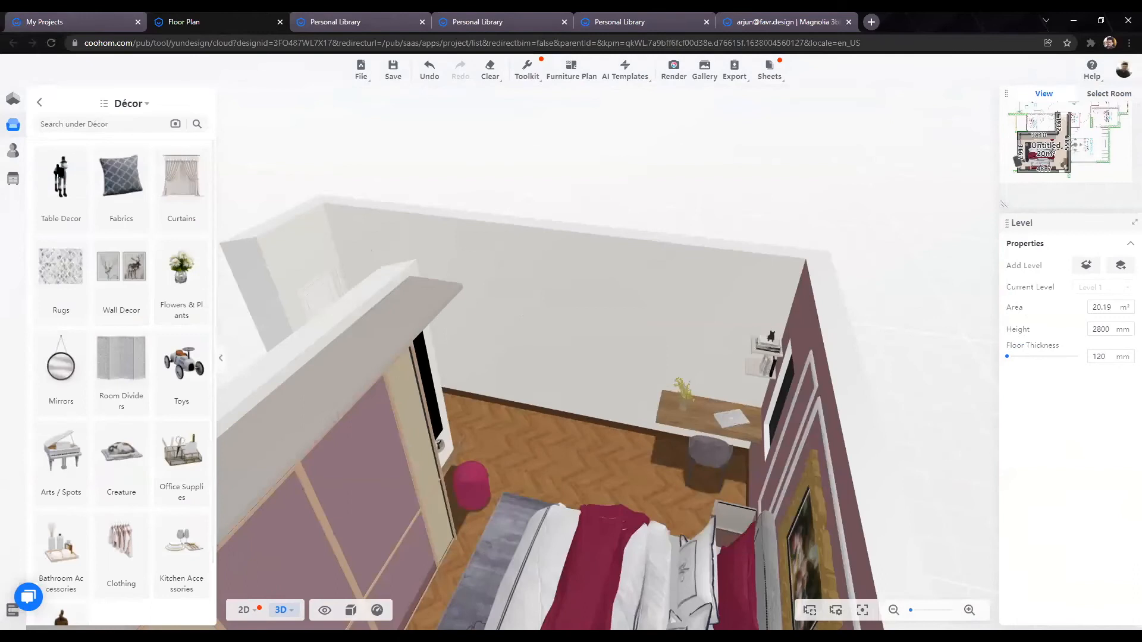
click(121, 270)
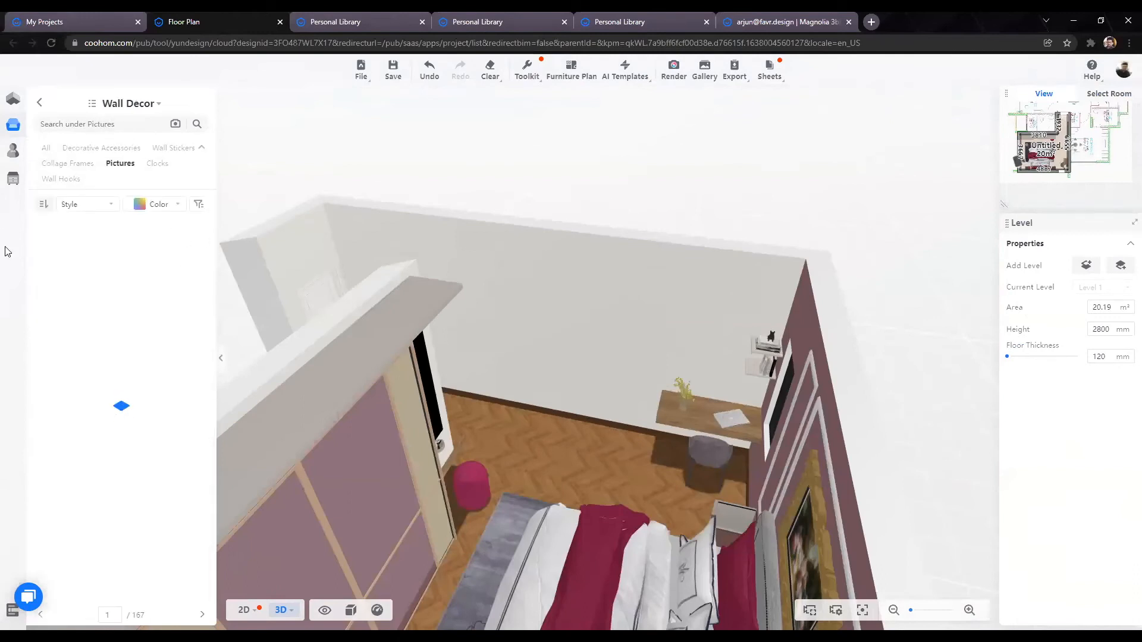
scroll(122, 377, down, 5)
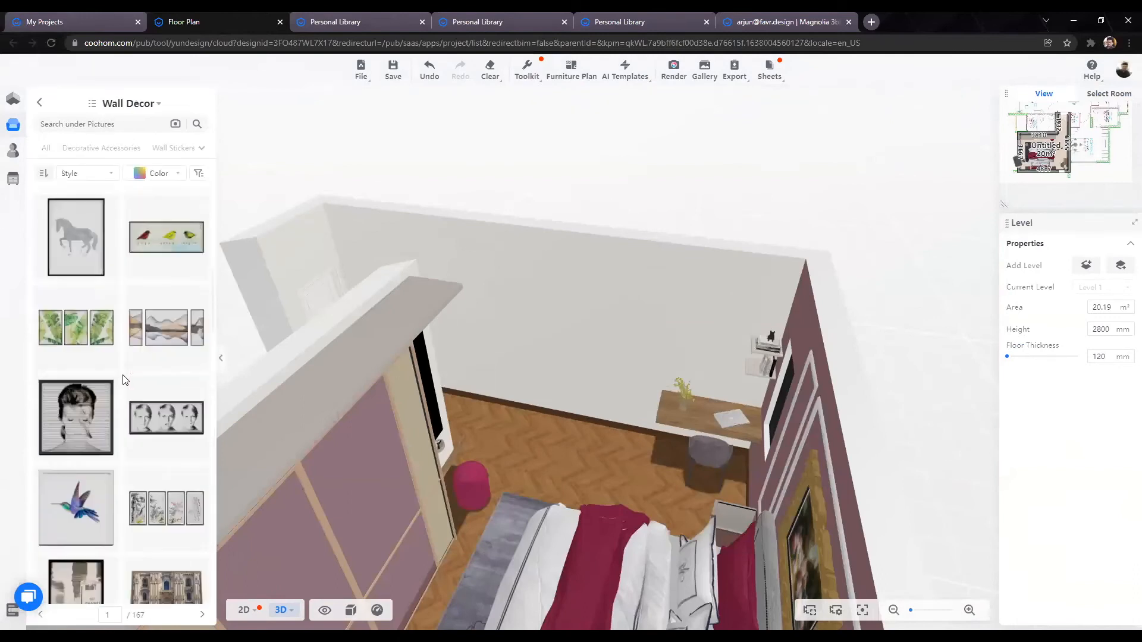
scroll(125, 380, down, 8)
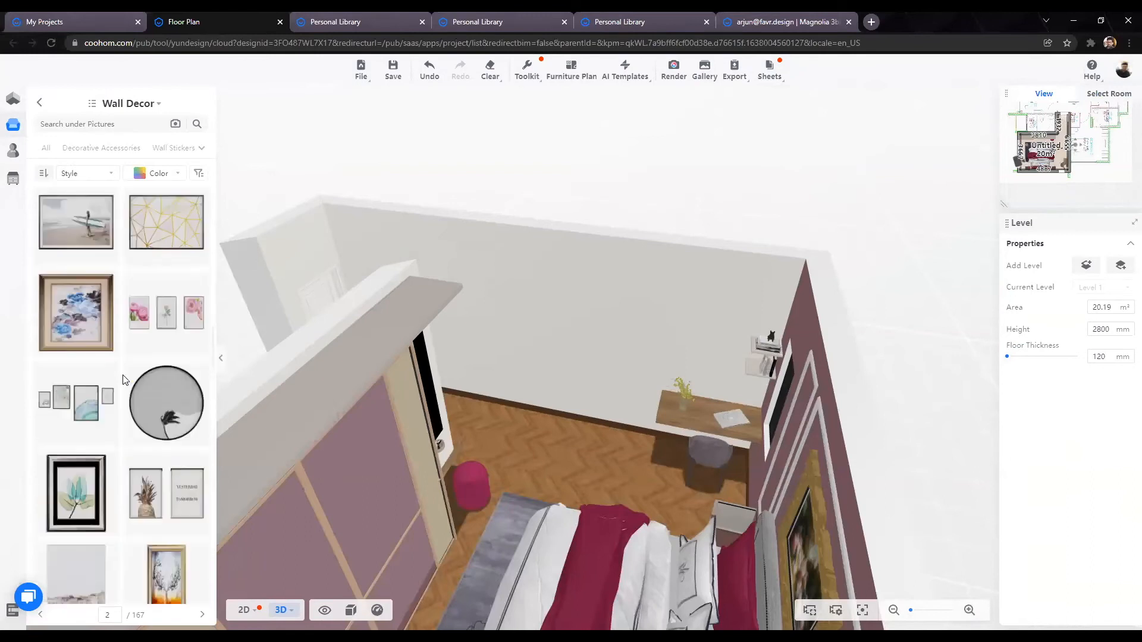
scroll(199, 153, down, 2)
click(201, 148)
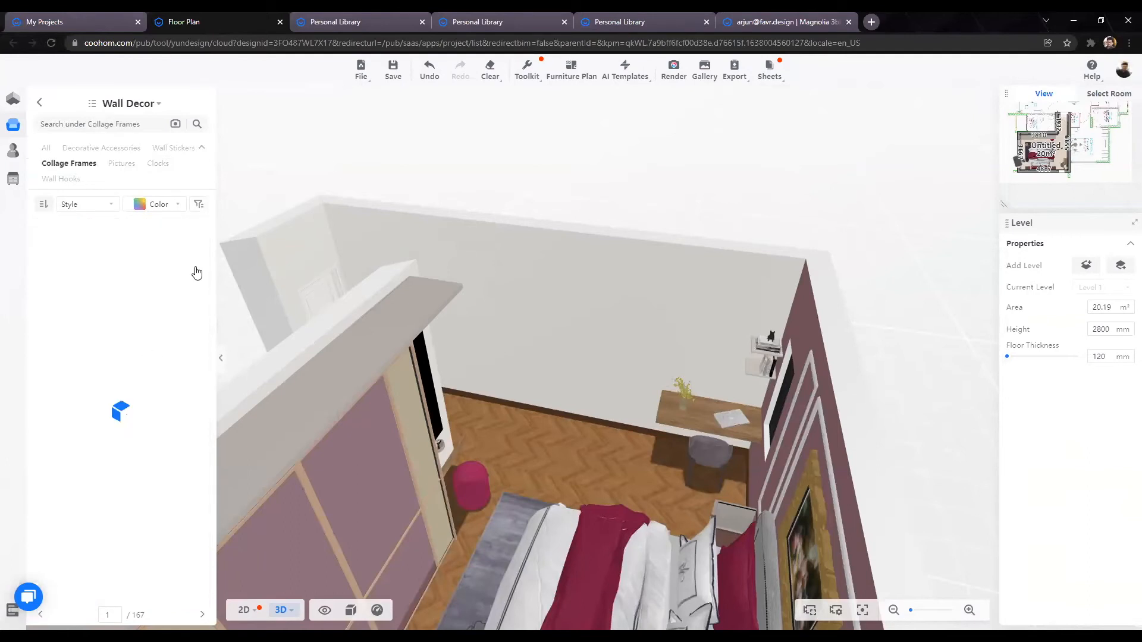
Step: Try the six-frame European photo wall decoration on the blank desk-side wall
scroll(167, 357, down, 5)
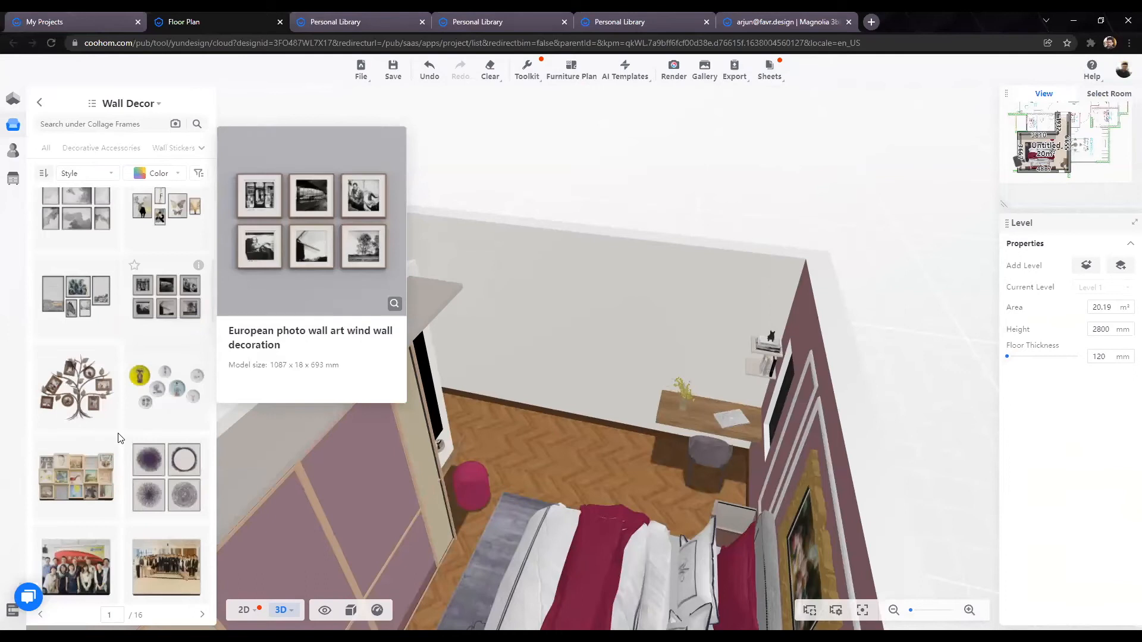
click(189, 337)
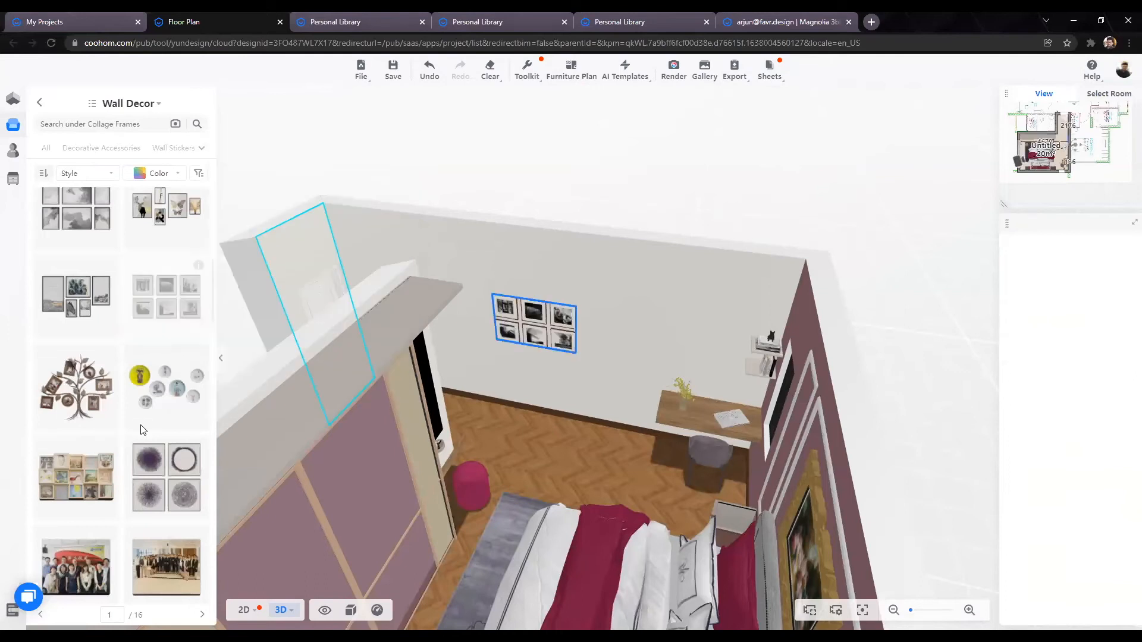
key(Escape)
Step: Find the 2038 x 31 x 893 mm black-framed mural collage and hang it on the desk-side wall, away from the desk
scroll(143, 431, down, 8)
scroll(101, 265, down, 3)
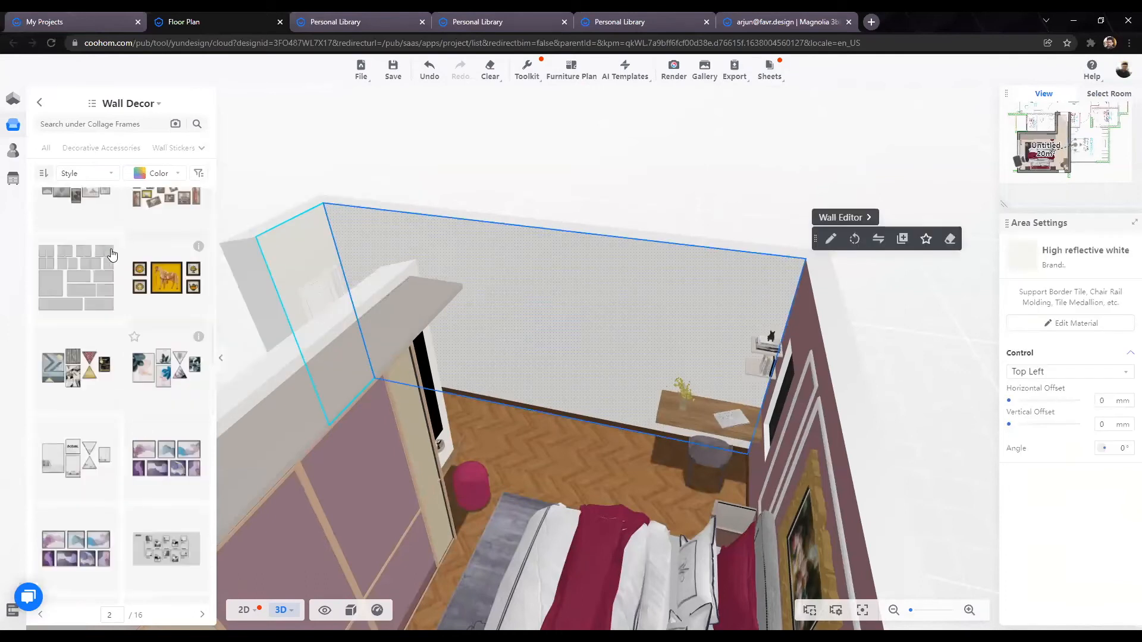
scroll(92, 345, down, 5)
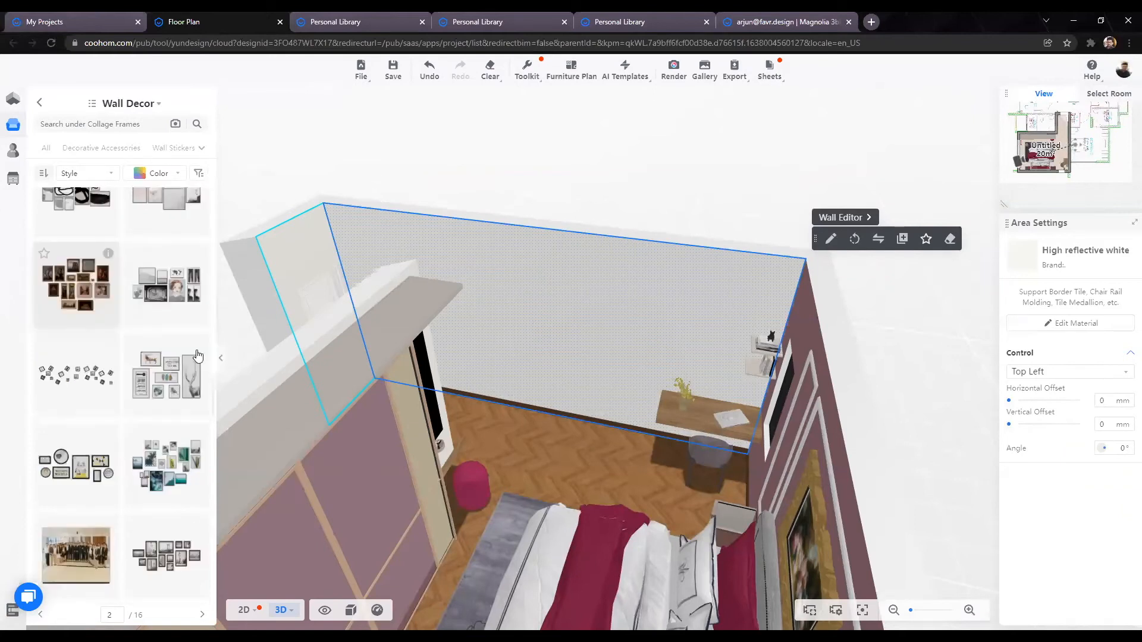
scroll(116, 325, down, 2)
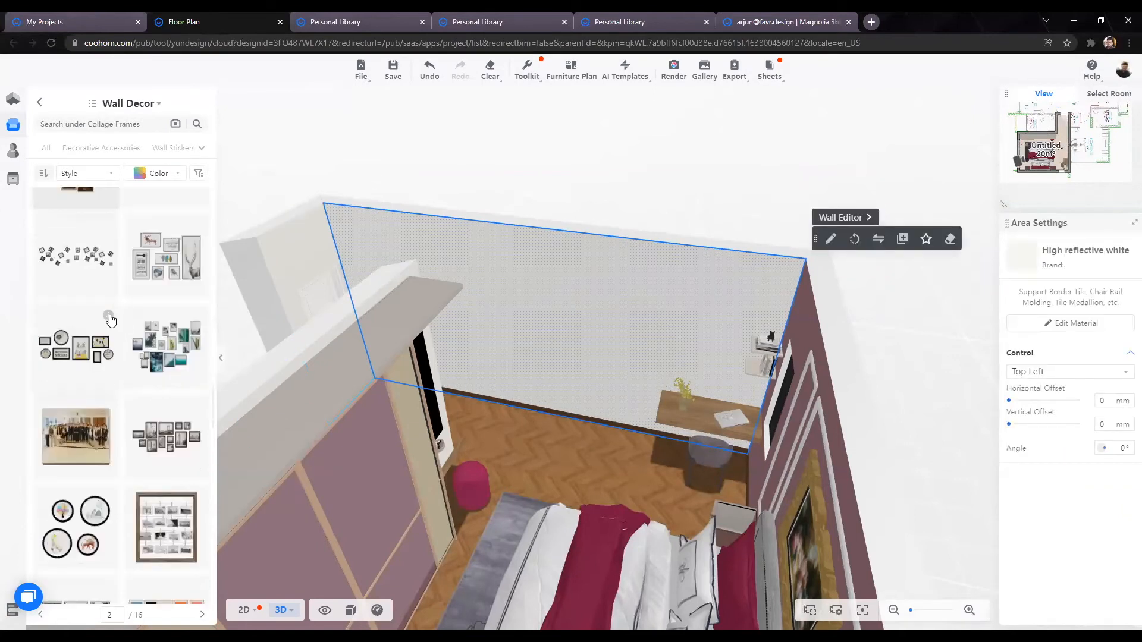
mouse_move(169, 435)
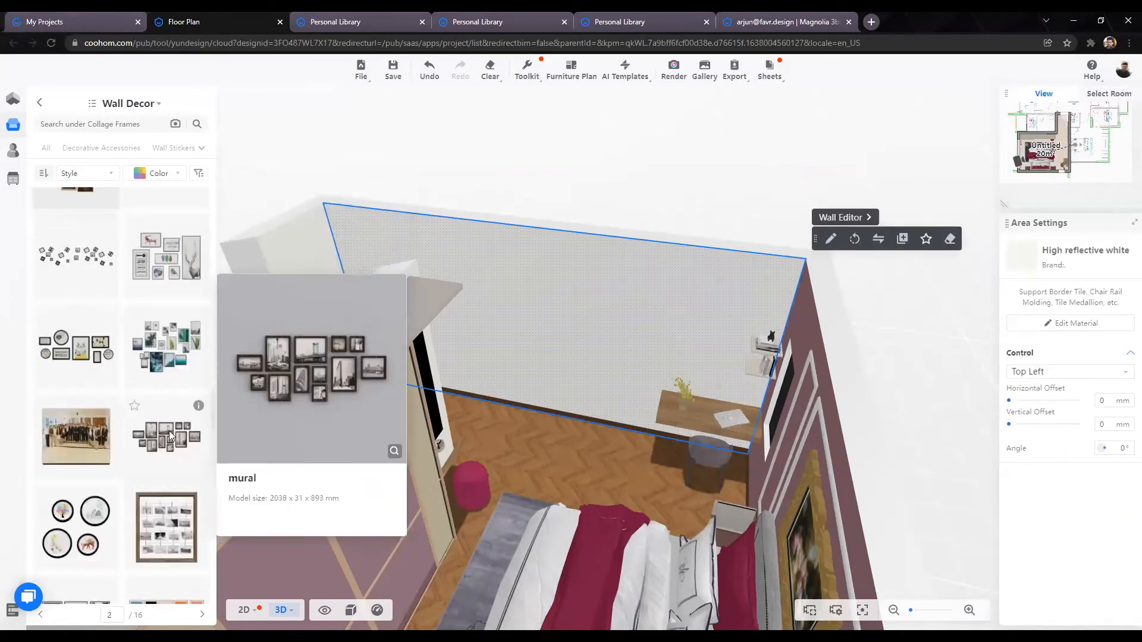
drag(537, 345, 541, 315)
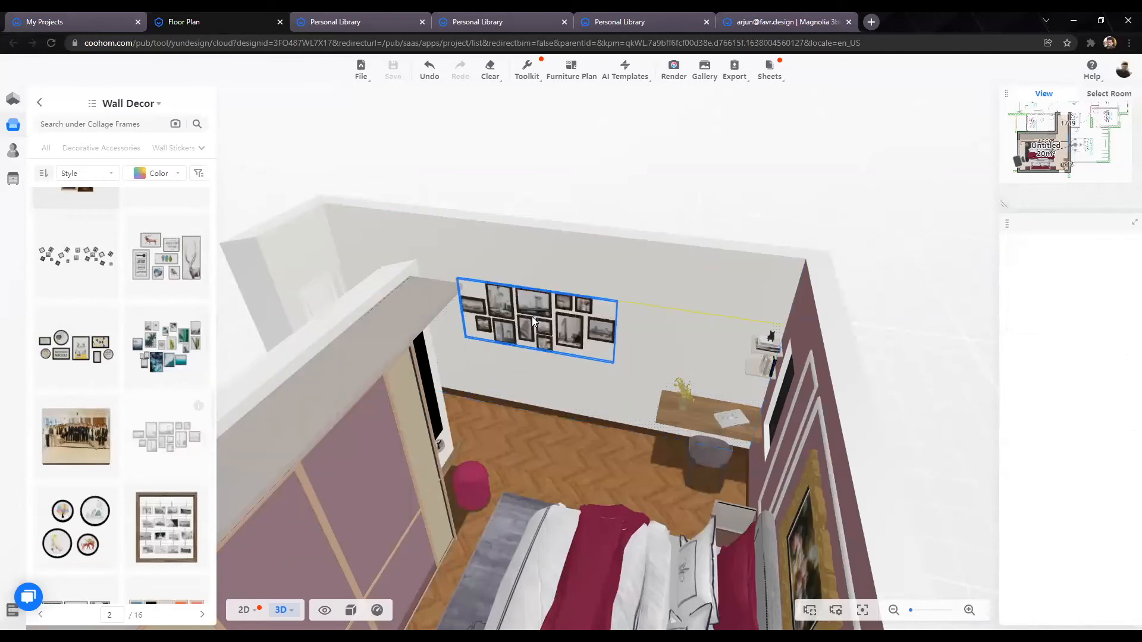
click(911, 382)
Step: Examine the decorated bedroom from several sides, including the new frame collage on the desk-side wall
drag(759, 394, 657, 401)
drag(543, 518, 487, 506)
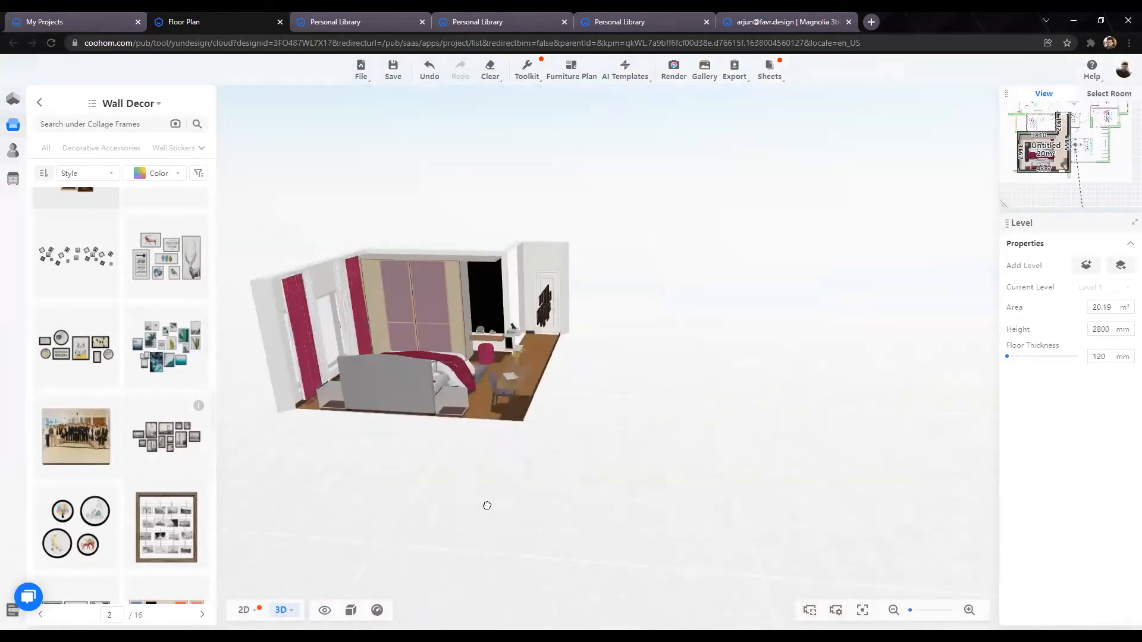
drag(680, 482, 457, 452)
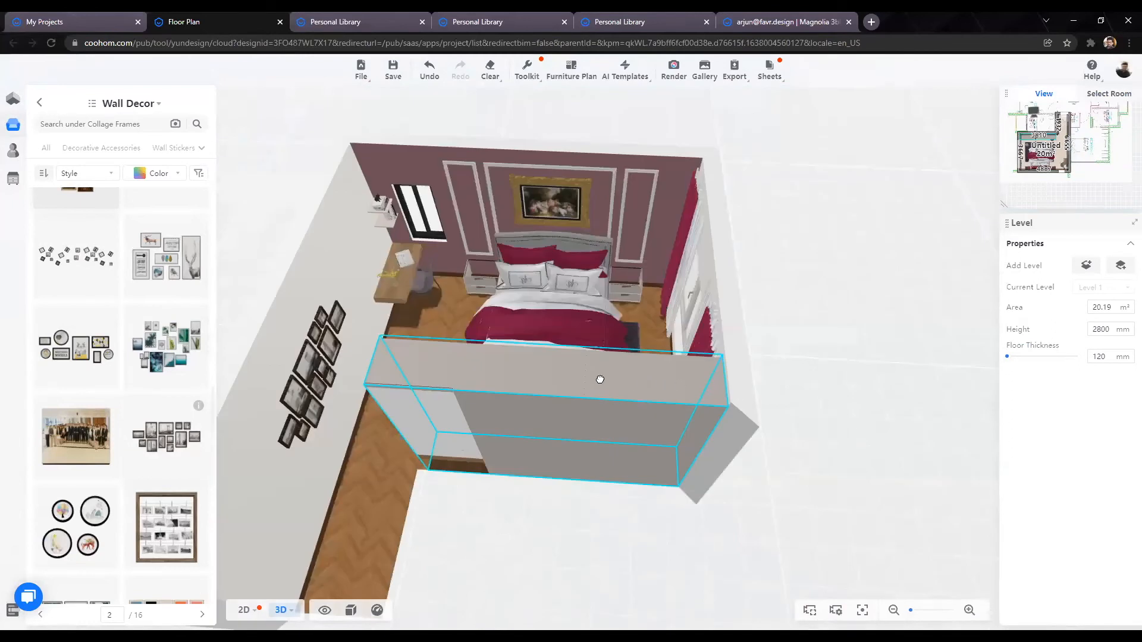
drag(320, 393, 303, 359)
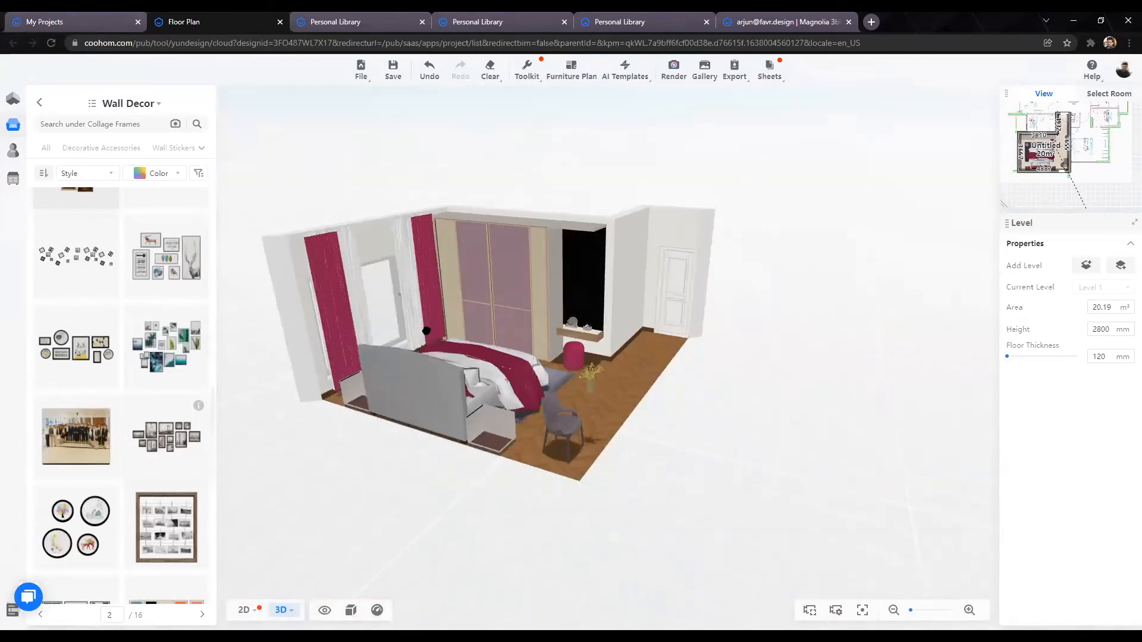
drag(407, 332, 538, 325)
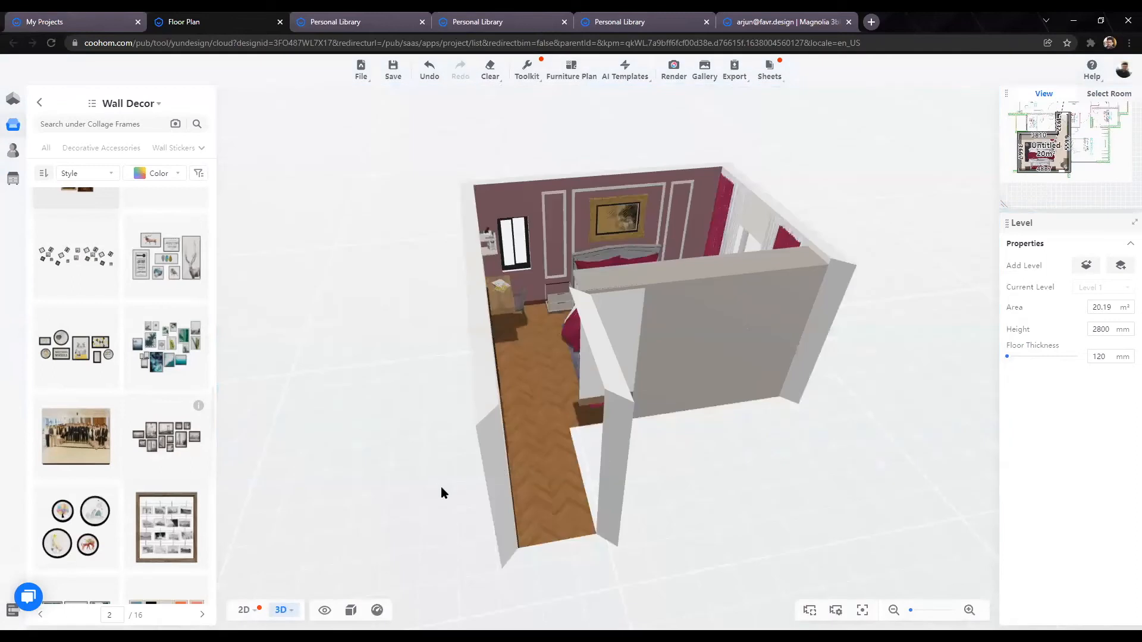
Step: Replace the 600 x 1200 mm two-pane window above the desk with the single-pane black-framed model from the replacement catalog
scroll(441, 486, up, 3)
mouse_move(441, 487)
mouse_down()
mouse_move(544, 439)
mouse_move(364, 471)
mouse_move(442, 465)
mouse_up()
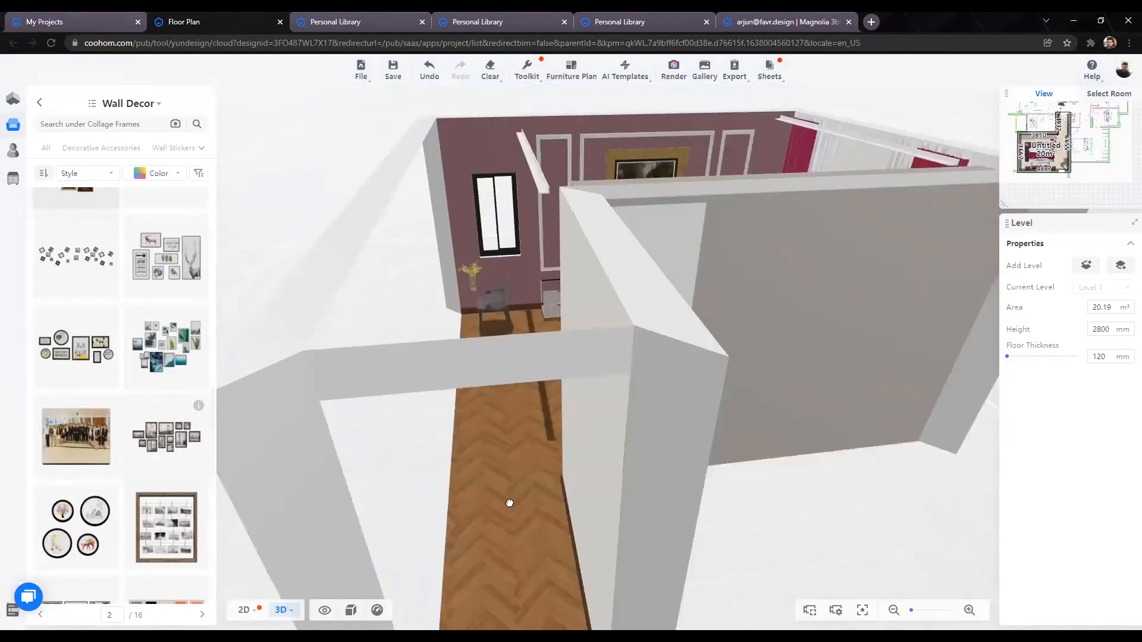
drag(507, 509, 513, 506)
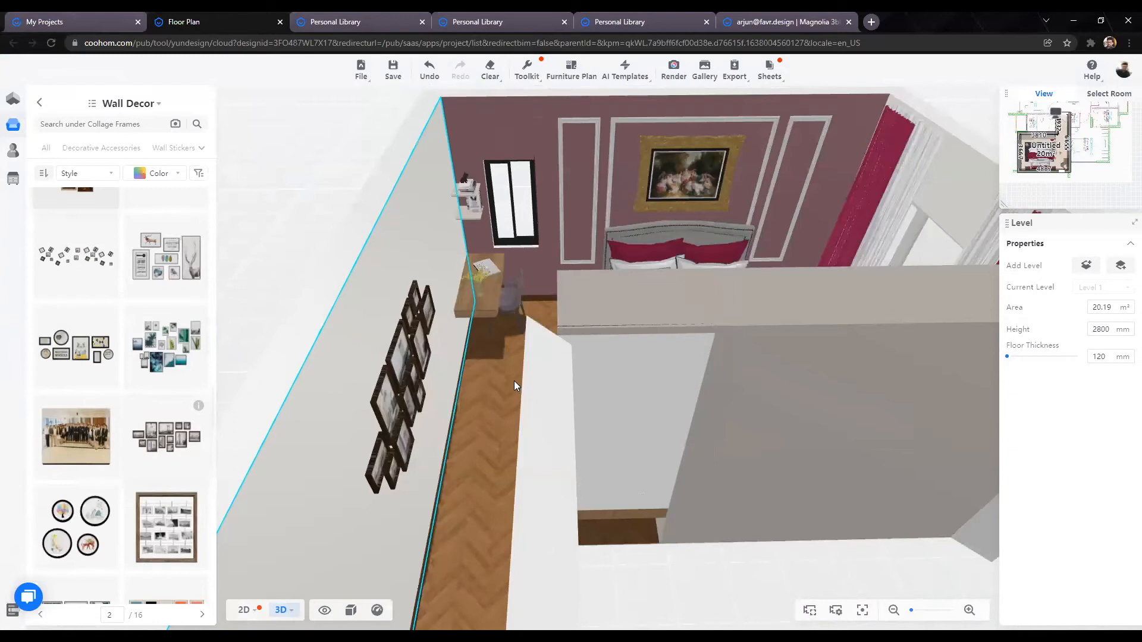
key(w)
drag(573, 287, 564, 252)
key(w)
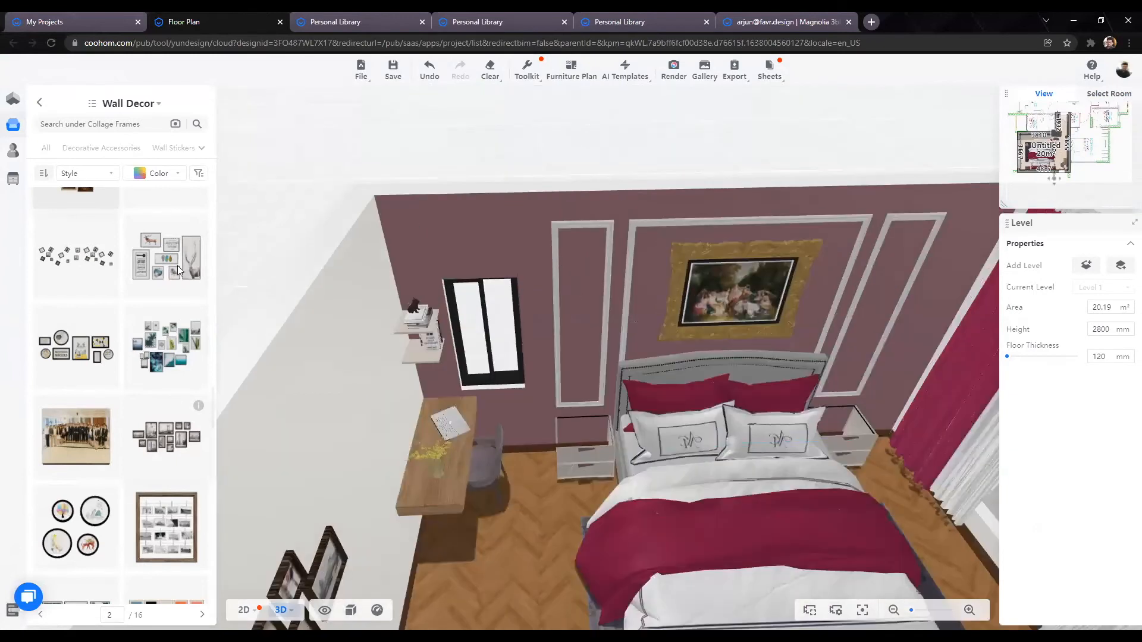
click(487, 327)
click(566, 246)
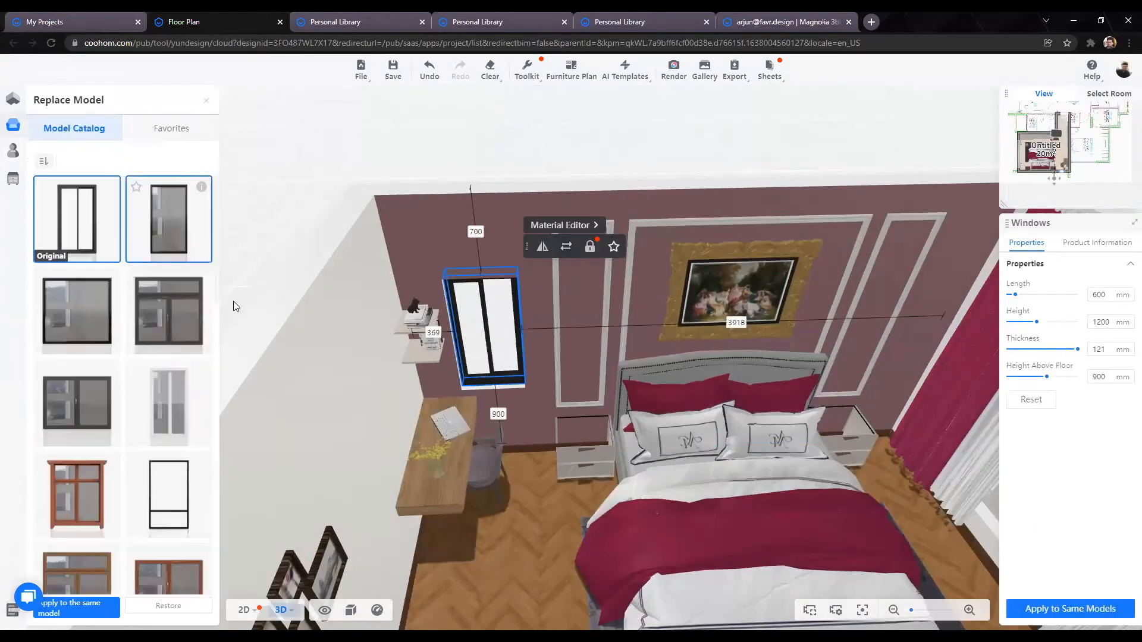
click(511, 535)
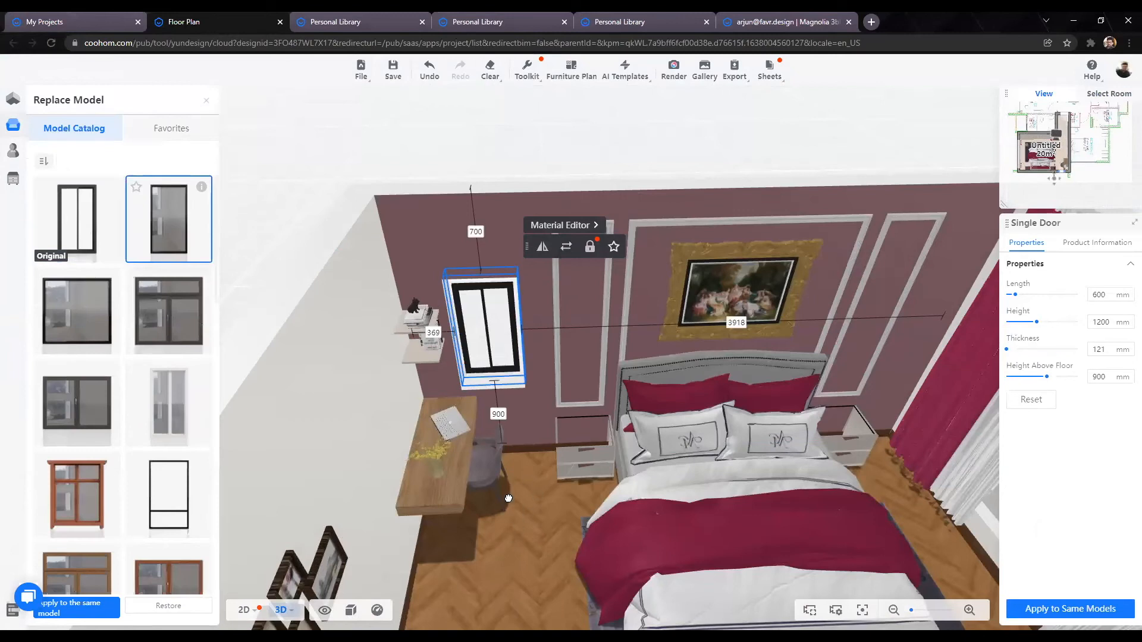
Step: Find the grey roller blind cgaxis_models_47_02-1 among the Décor curtains and place it over the window by the desk
drag(295, 406, 288, 364)
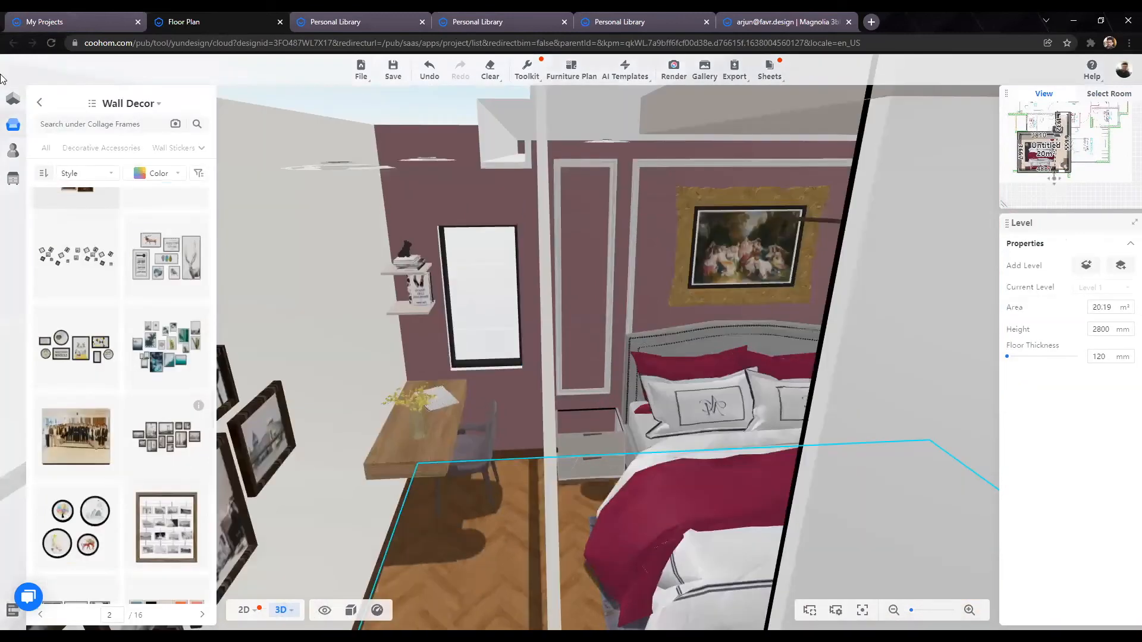
click(14, 125)
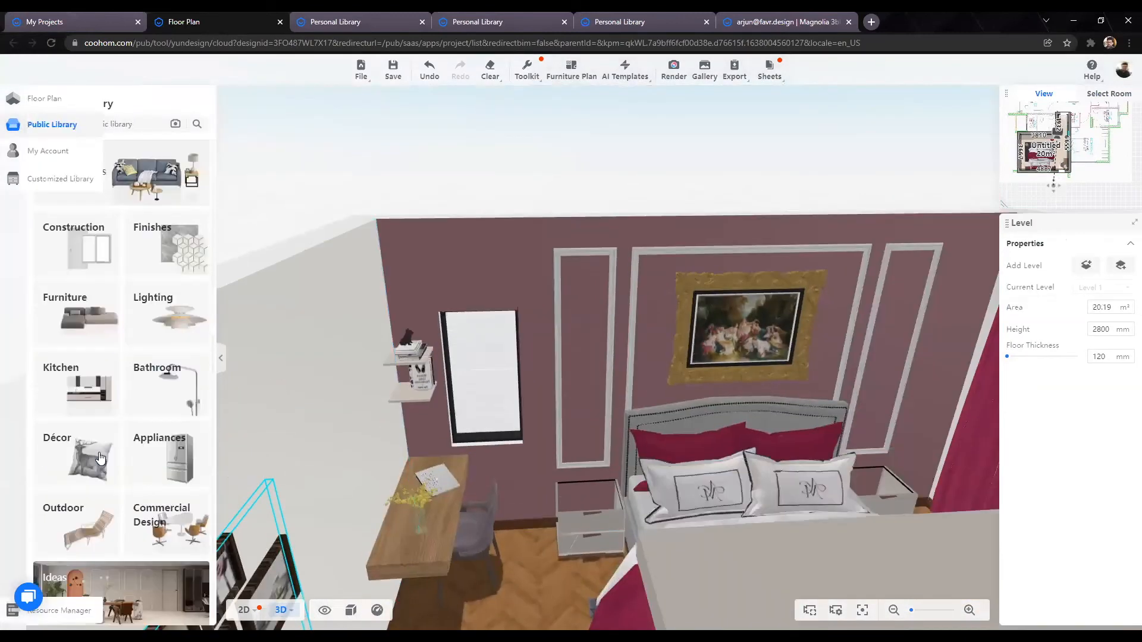
click(81, 455)
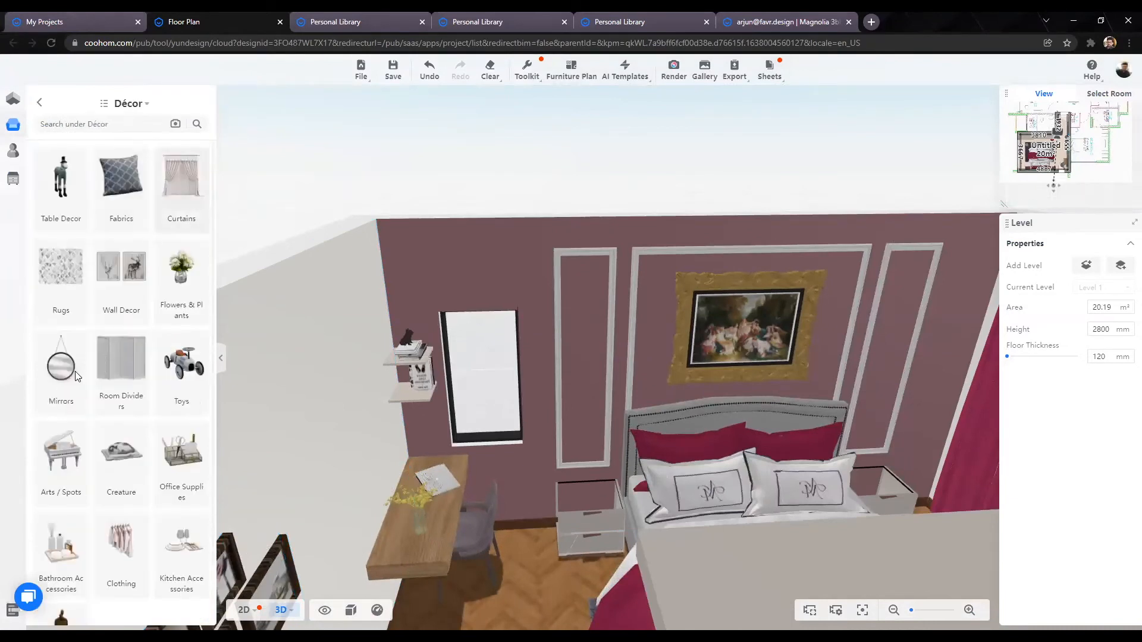
scroll(75, 375, down, 5)
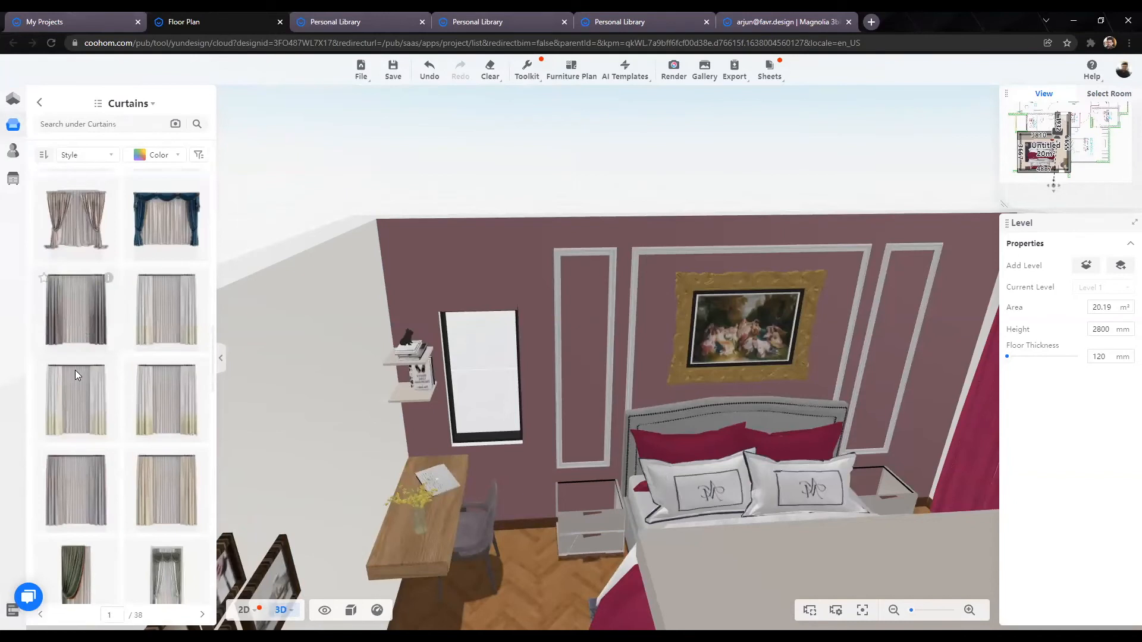
scroll(75, 375, down, 5)
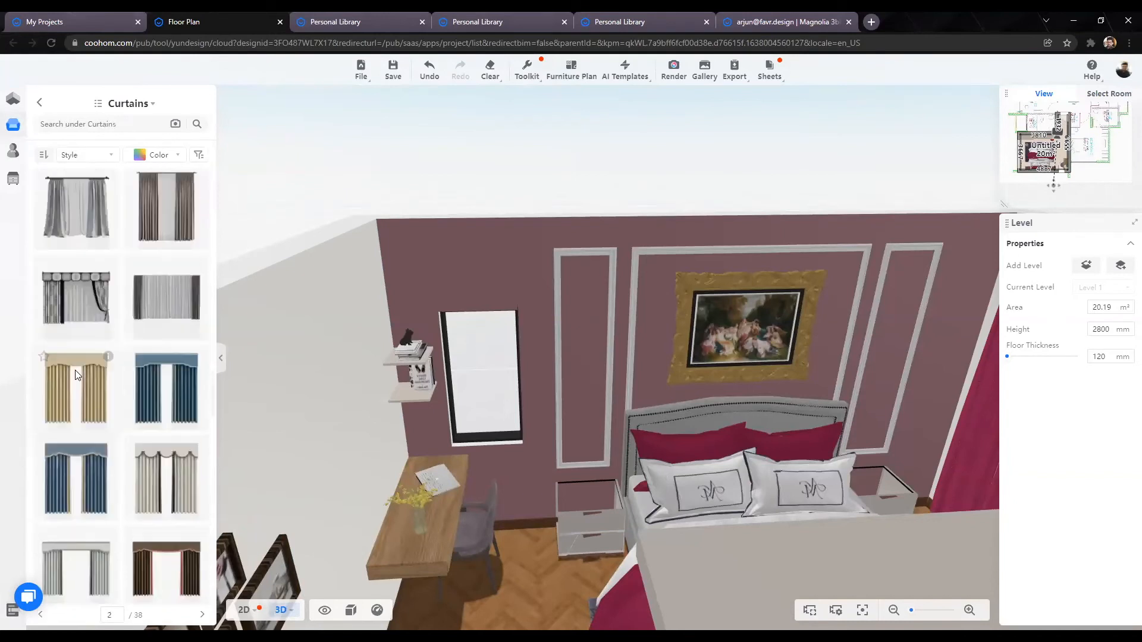
scroll(76, 376, down, 5)
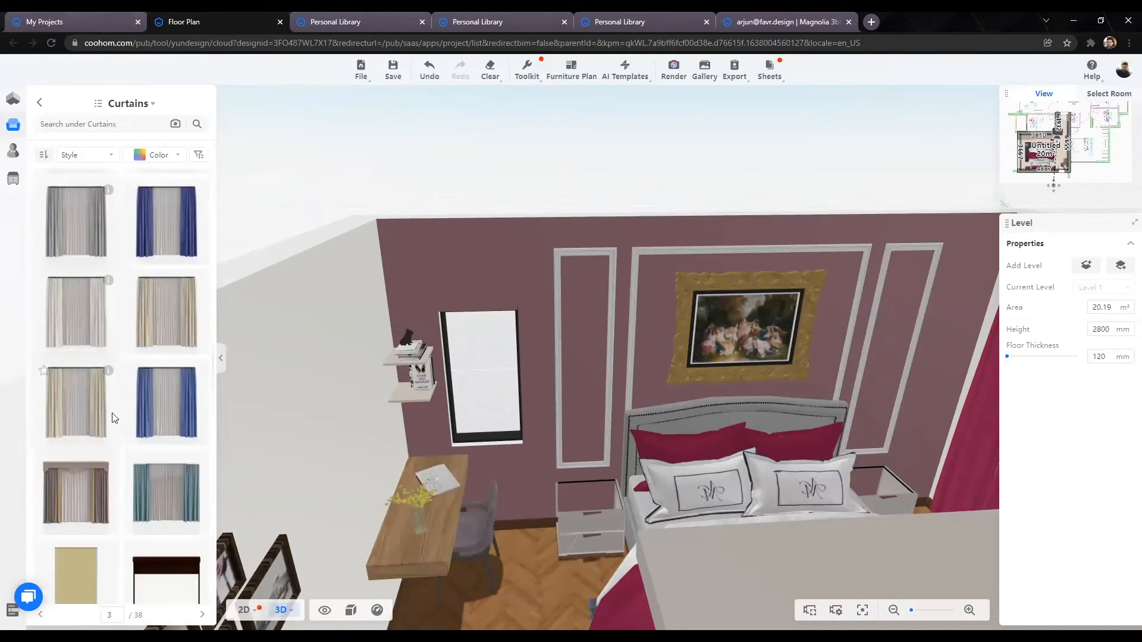
scroll(111, 333, down, 3)
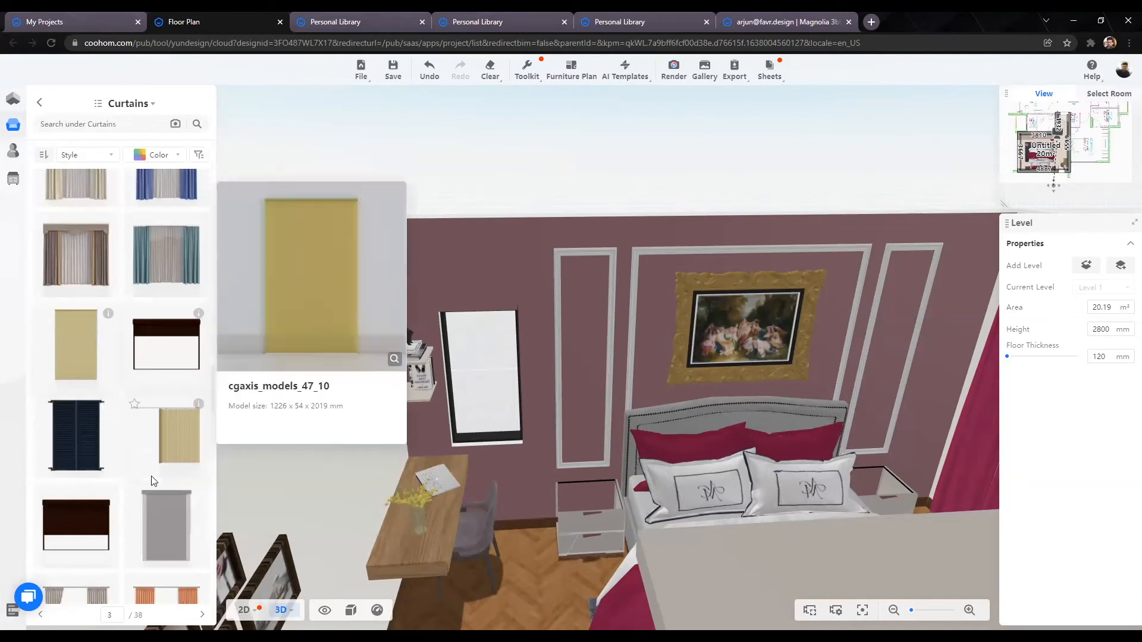
scroll(197, 327, down, 3)
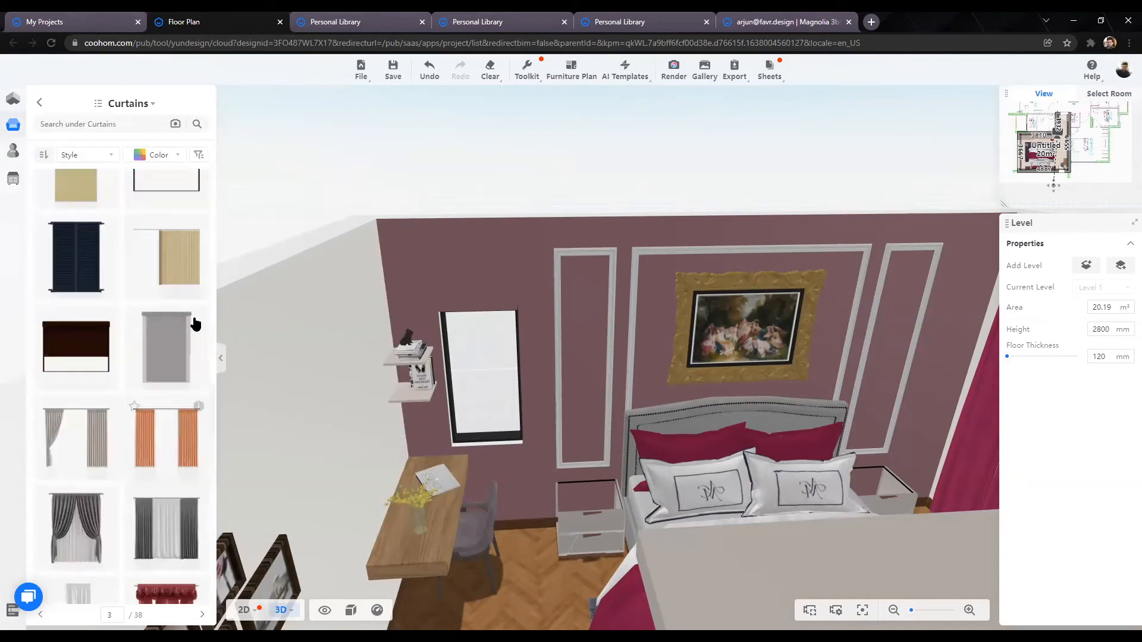
mouse_move(168, 326)
mouse_move(478, 301)
mouse_down()
mouse_move(502, 279)
mouse_move(496, 324)
mouse_move(494, 296)
mouse_up()
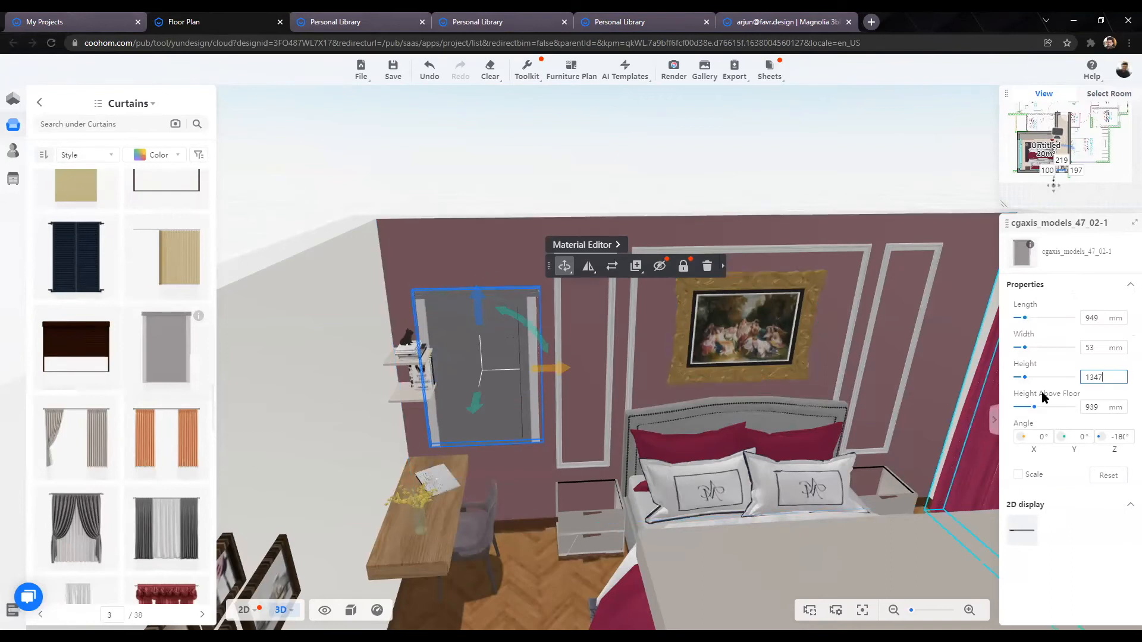
Step: Try a height of 700 mm for the roller blind and settle on 800 mm
text(00)
key(Return)
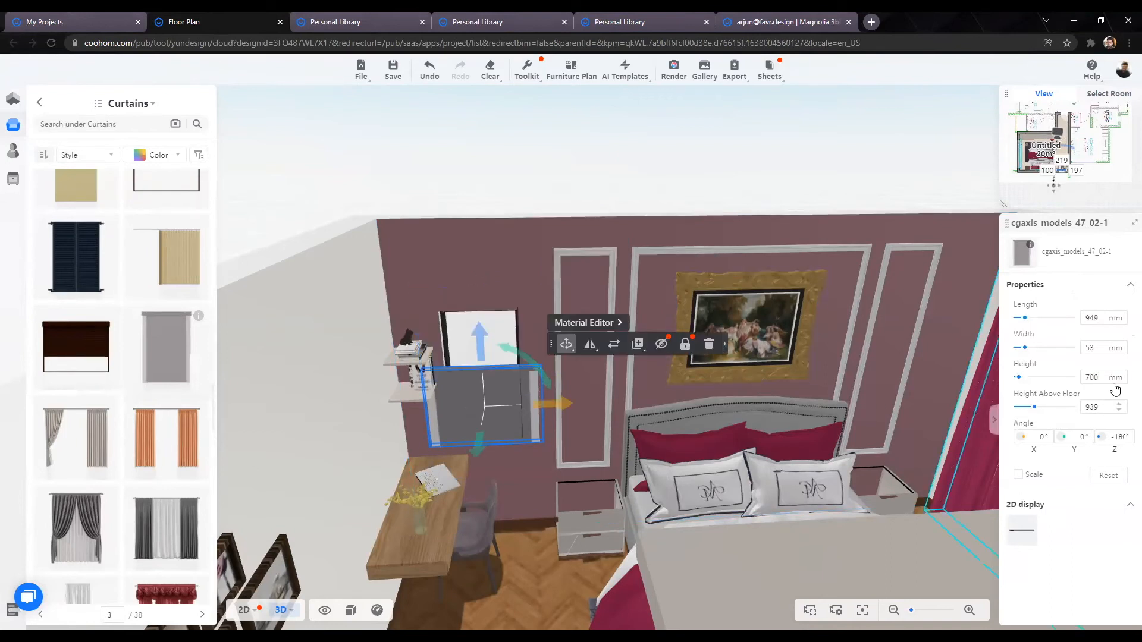
double_click(1093, 378)
text(800)
key(Return)
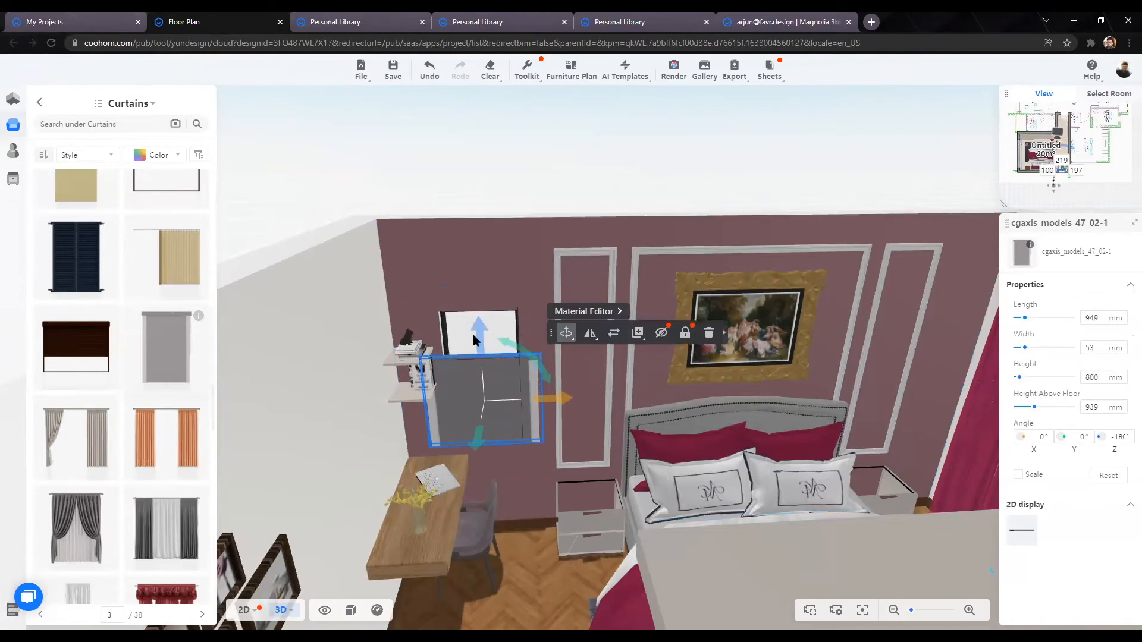
Step: Raise the roller blind by about 420 mm over the window and set its length to 700 mm
drag(482, 327, 478, 274)
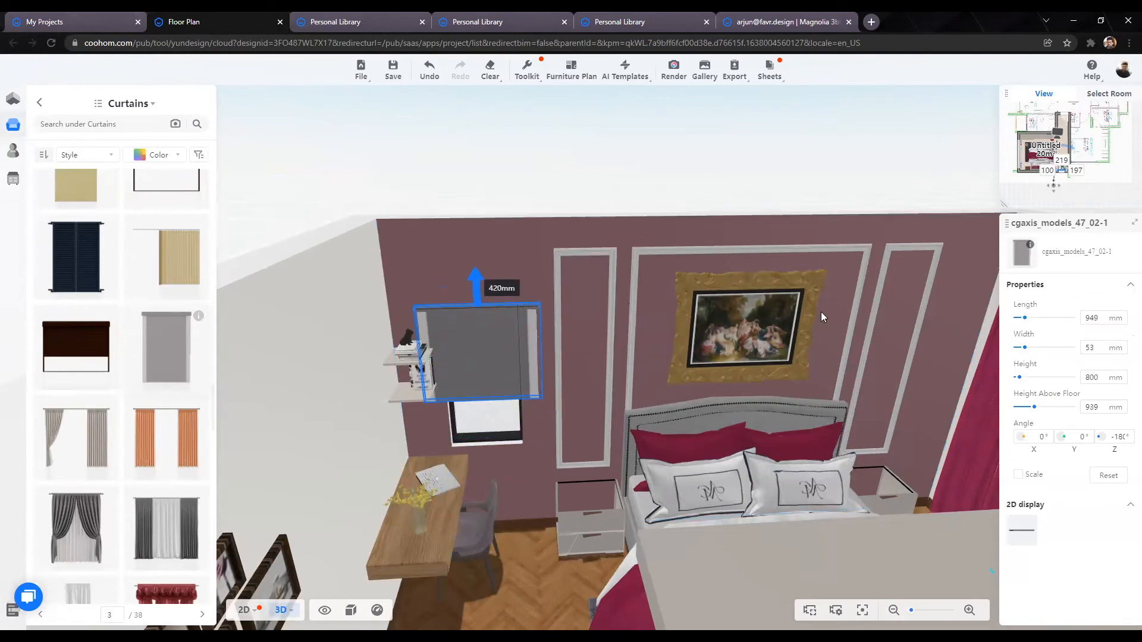
key(Tab)
text(700)
key(Return)
Step: Lower the roller blind slightly to about 1338 mm above the floor, against the upper part of the window
scroll(604, 512, up, 5)
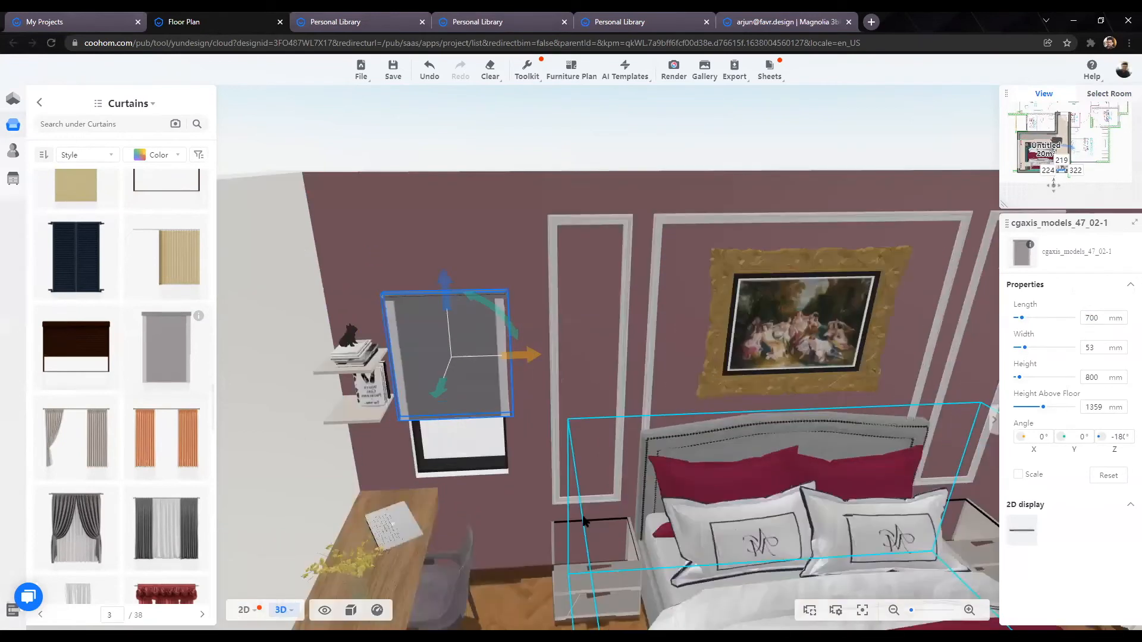
drag(464, 520, 420, 517)
mouse_move(540, 515)
mouse_down()
mouse_move(461, 528)
mouse_move(349, 516)
mouse_up()
scroll(305, 246, up, 5)
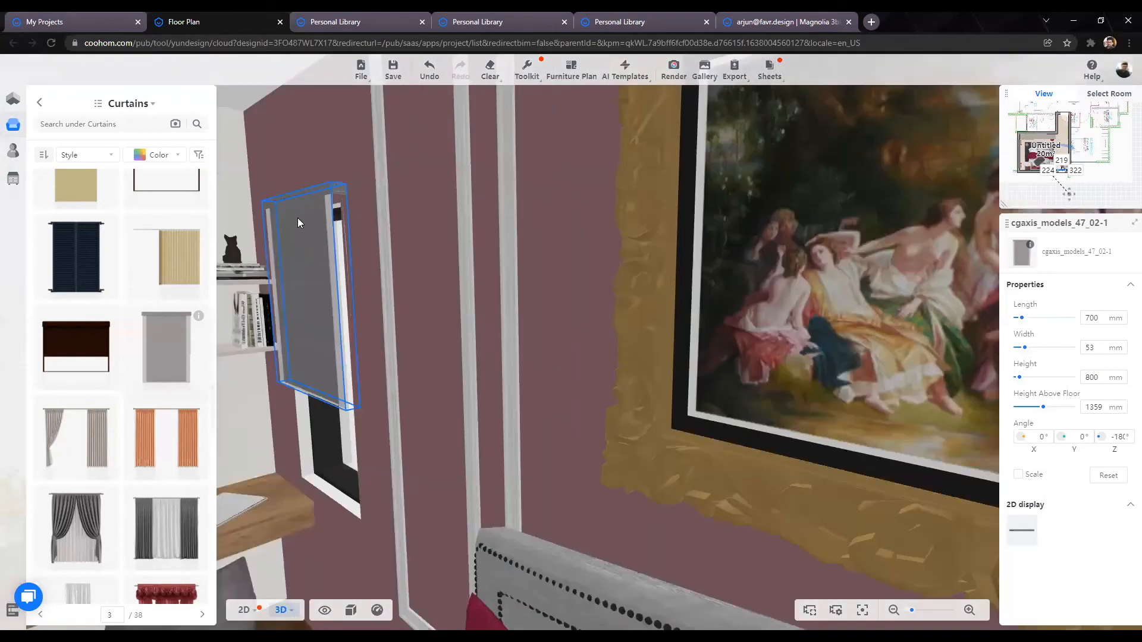
drag(297, 217, 298, 228)
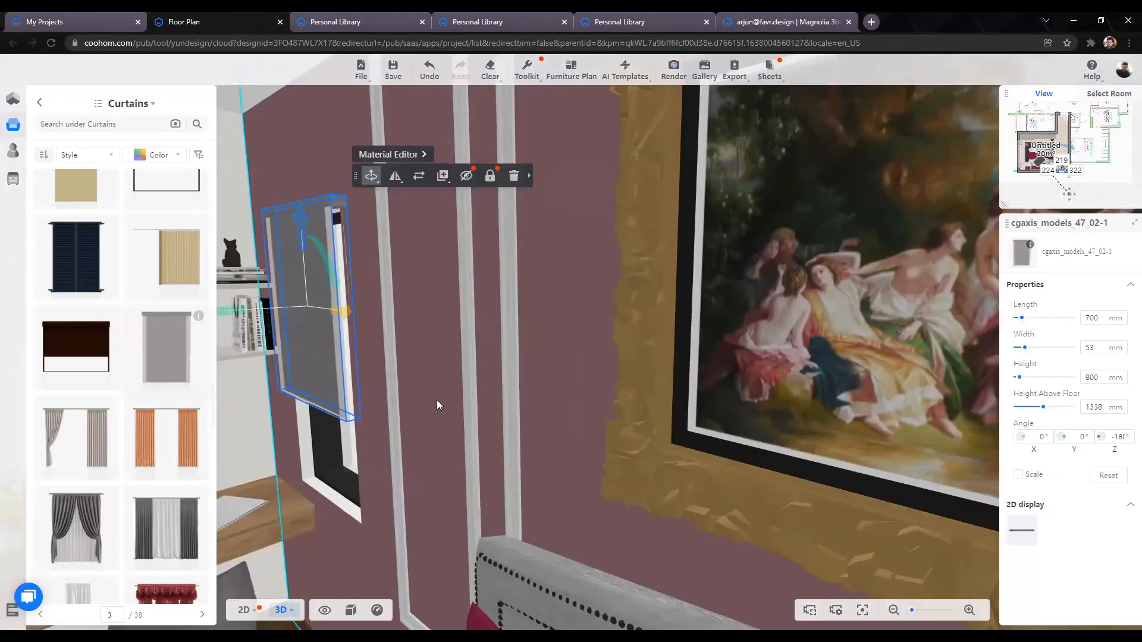
Step: Examine the roller blind on its window and the rest of the bedroom from several sides
scroll(589, 543, down, 10)
click(574, 551)
drag(574, 550, 418, 518)
scroll(415, 516, up, 5)
drag(398, 588, 523, 604)
click(522, 604)
scroll(517, 595, up, 3)
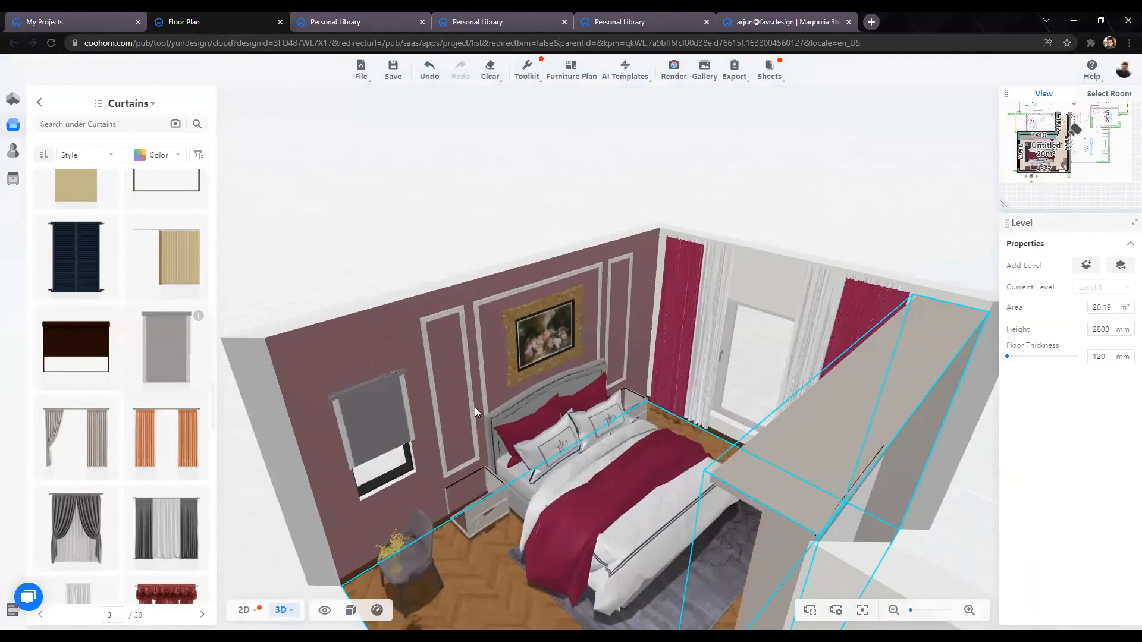
right_drag(559, 381, 598, 424)
Step: Open the Wall Lights in the Lighting category of the public library and examine the first models
click(8, 127)
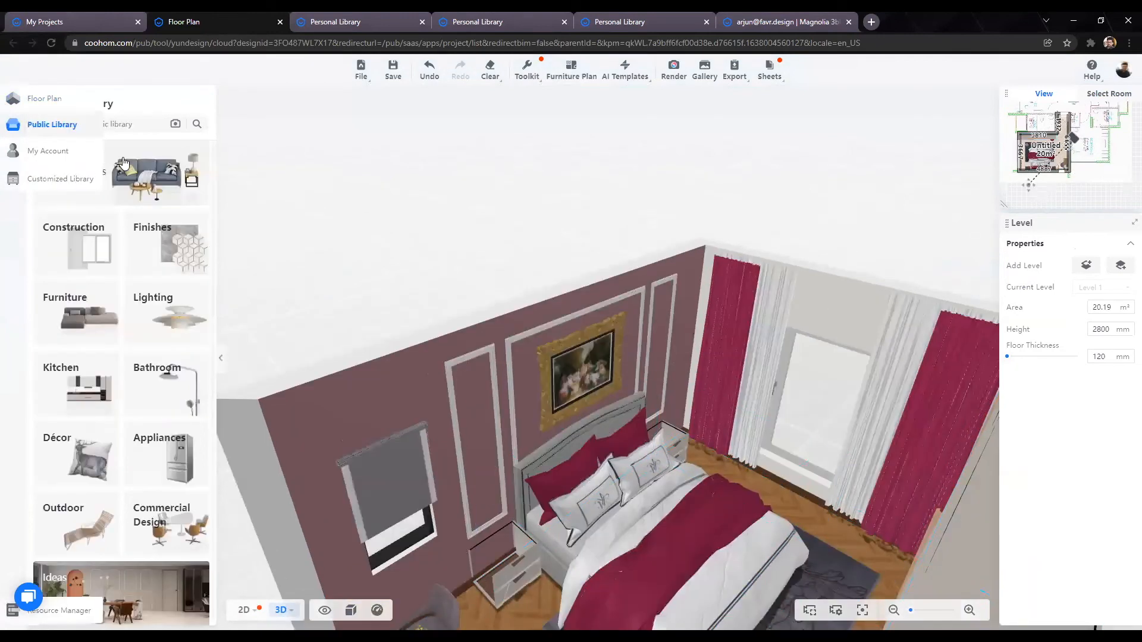
click(152, 320)
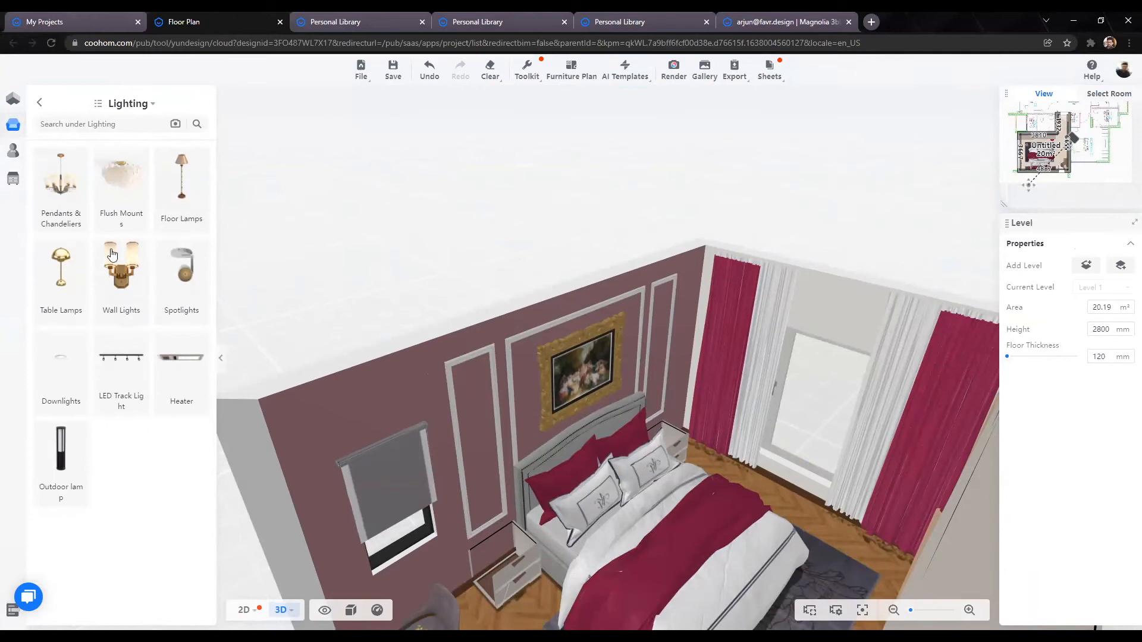
click(118, 297)
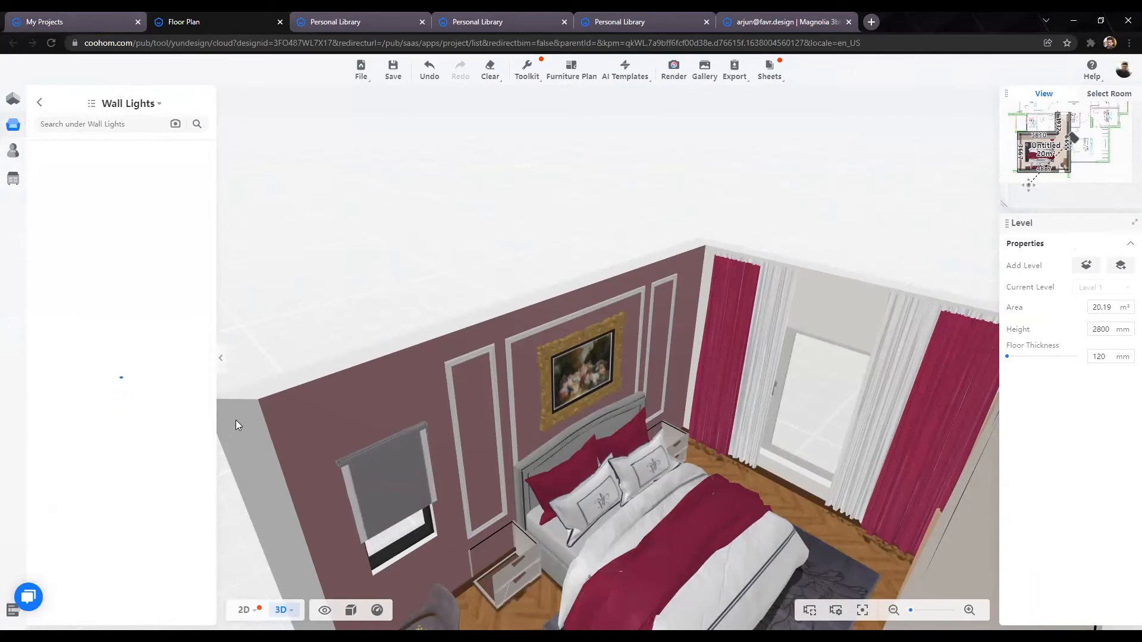
scroll(390, 417, down, 3)
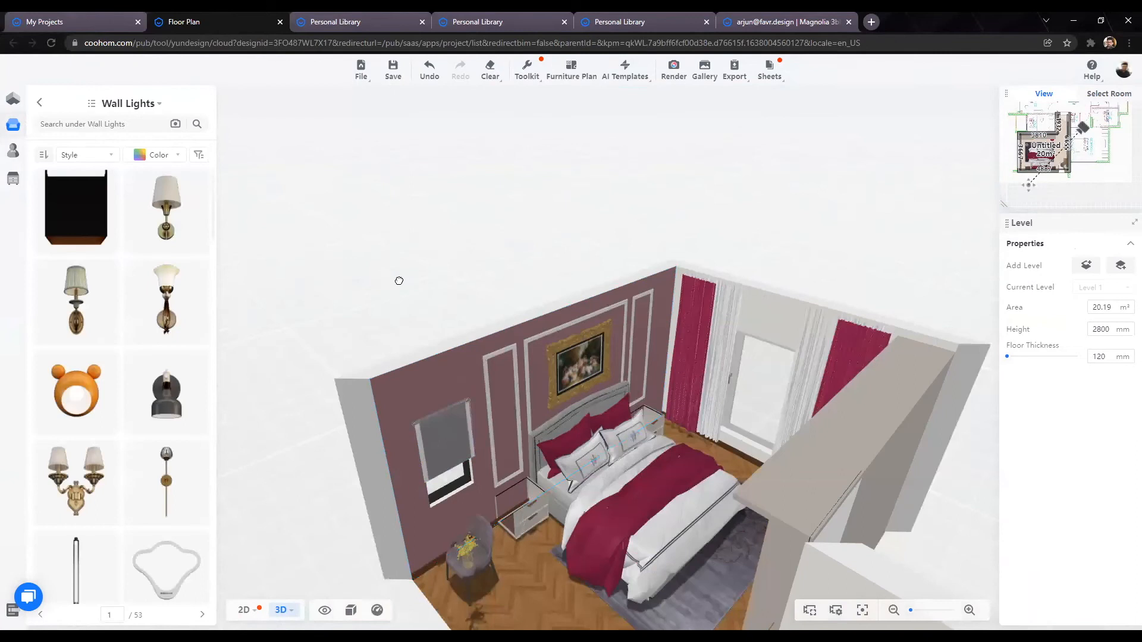
scroll(399, 280, up, 3)
scroll(121, 404, down, 3)
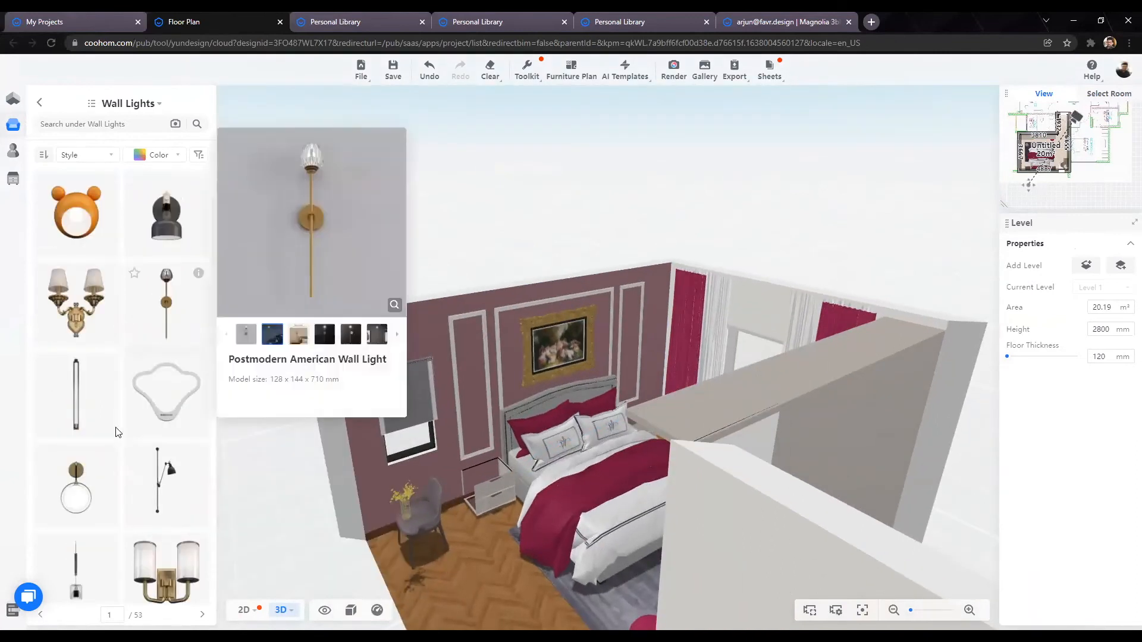
Step: Browse the first four pages of wall light models for one that suits the panels beside the bed
scroll(122, 428, down, 8)
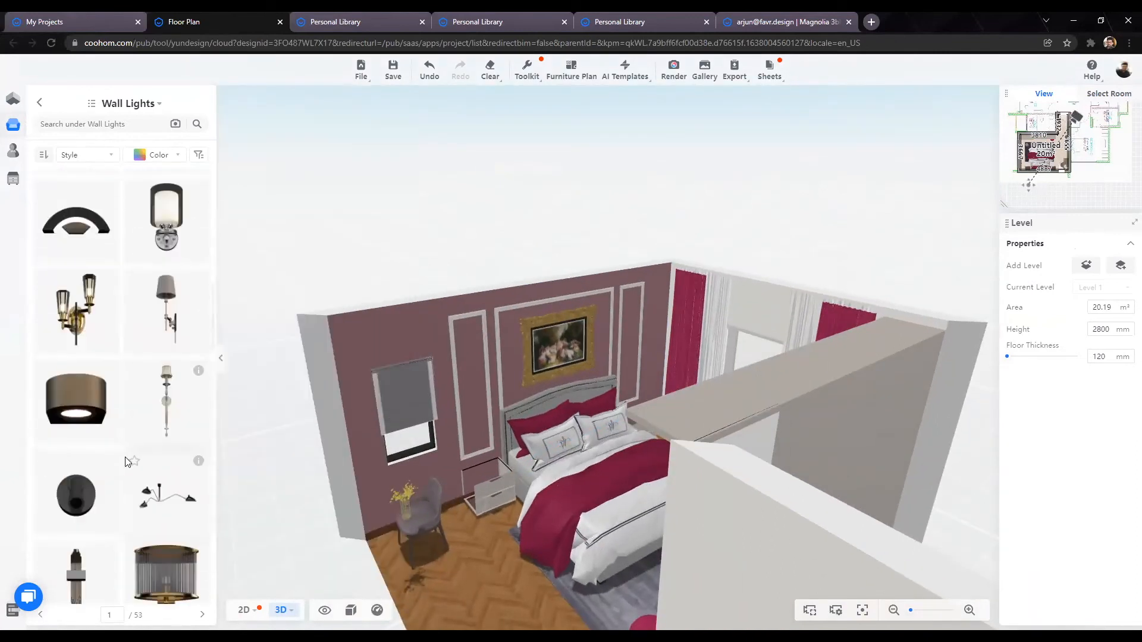
scroll(126, 458, down, 8)
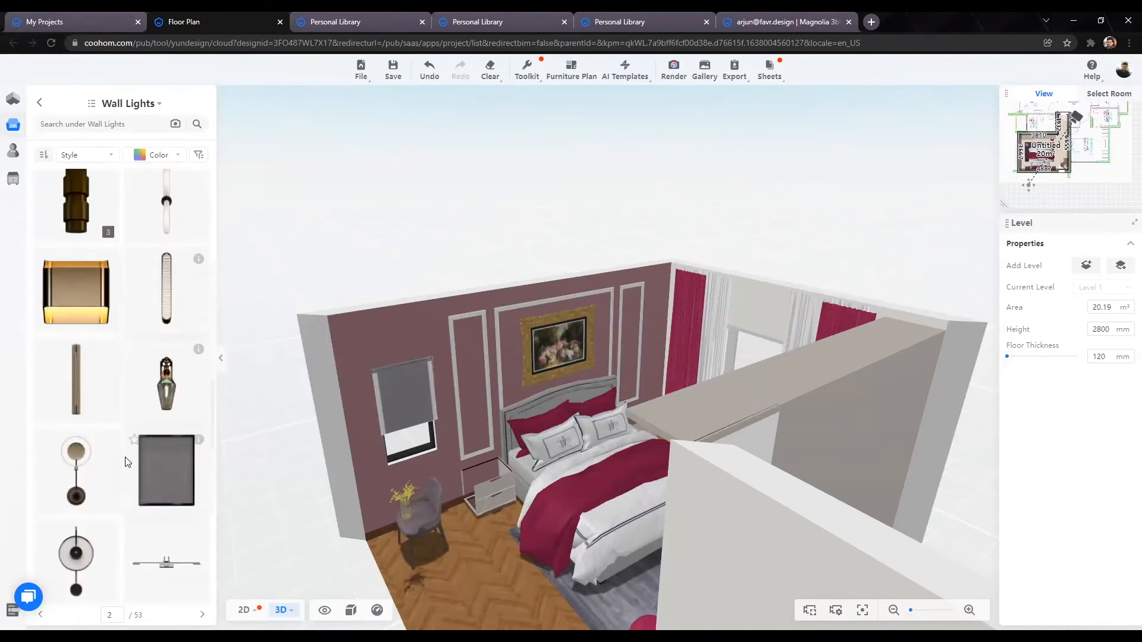
scroll(127, 462, up, 2)
mouse_move(199, 290)
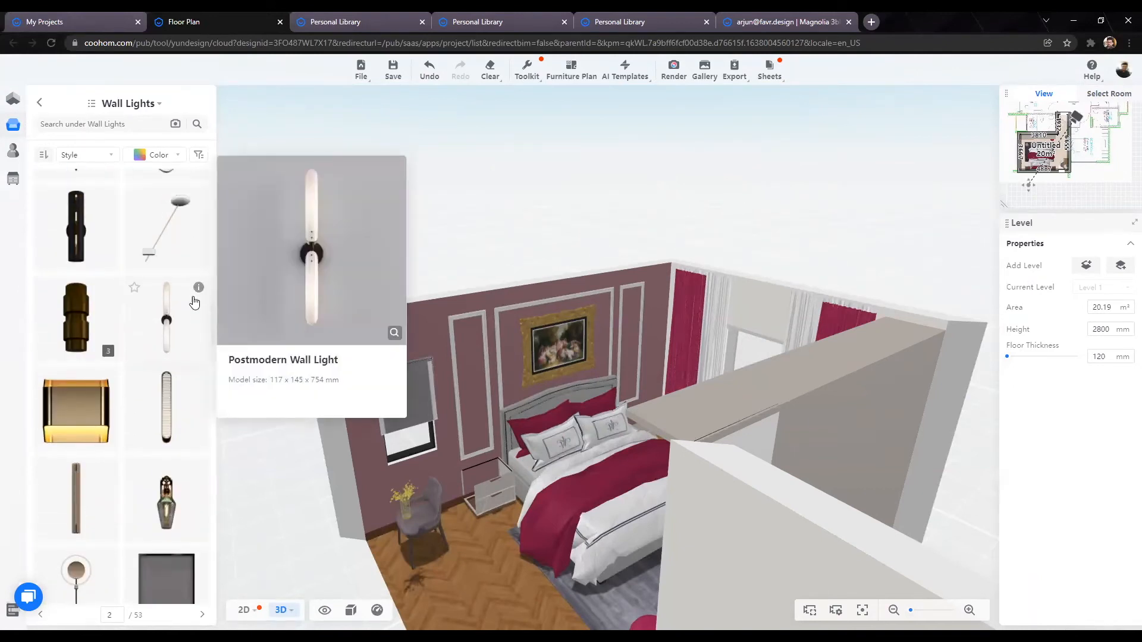
scroll(202, 334, down, 6)
mouse_move(203, 384)
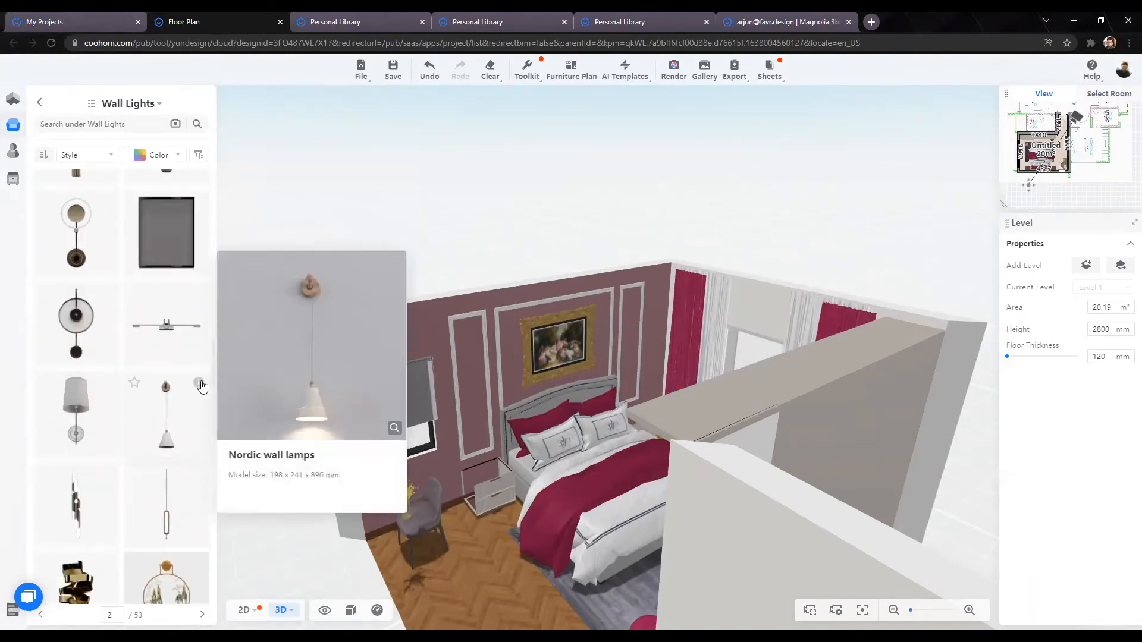
scroll(163, 383, down, 3)
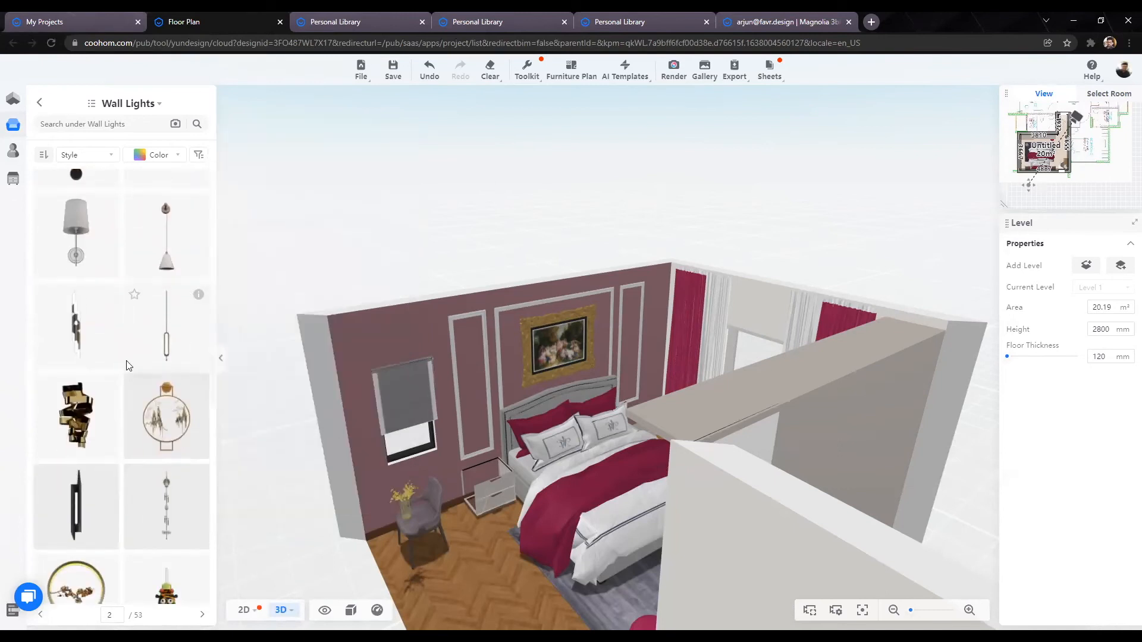
scroll(130, 361, down, 10)
scroll(128, 365, down, 10)
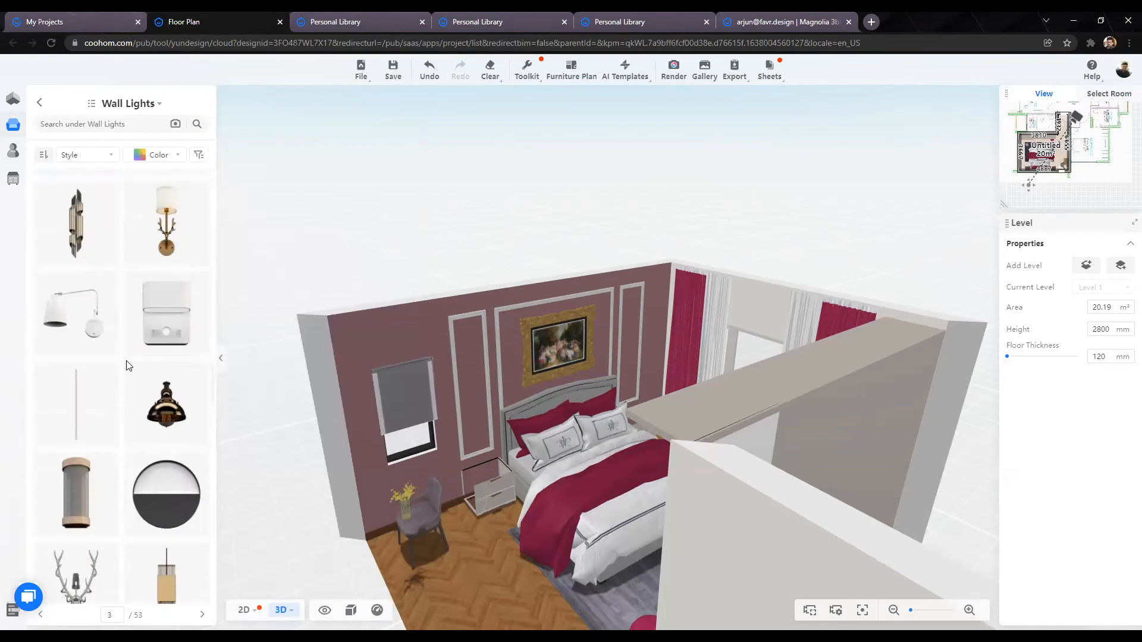
scroll(126, 365, down, 6)
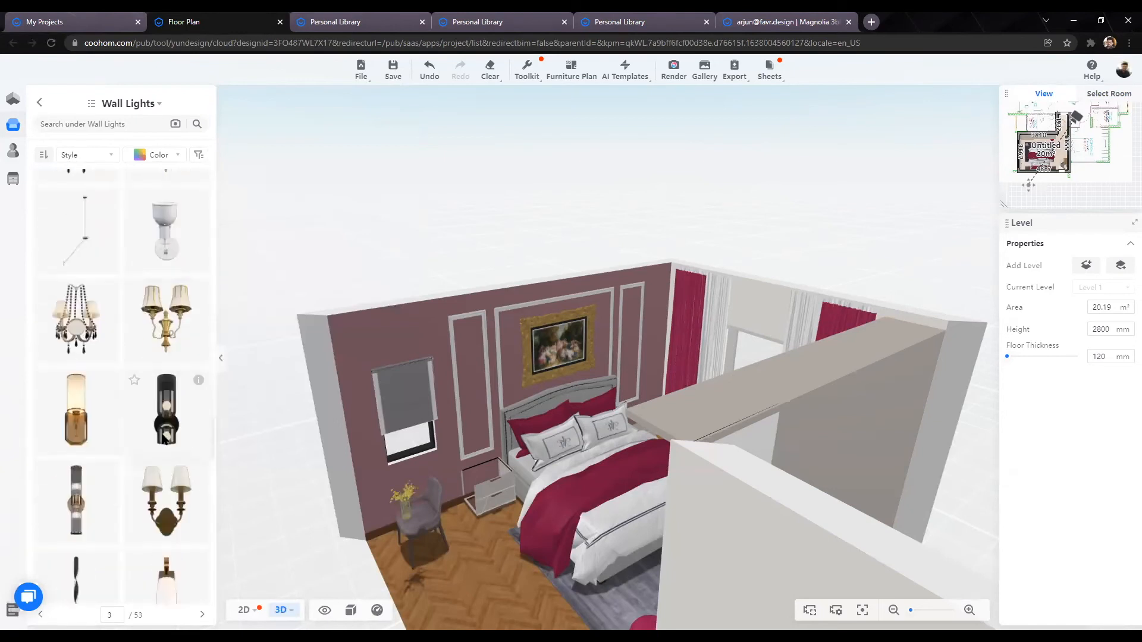
scroll(165, 436, down, 5)
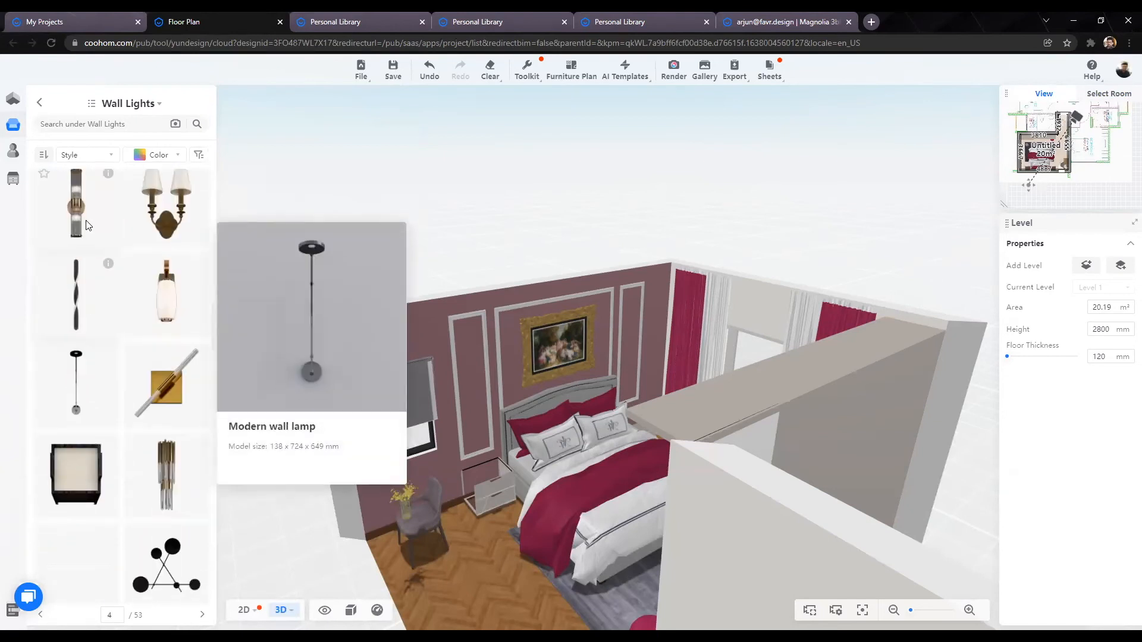
Step: Place a Luxury Postmodern Wall Light in the narrow wall panel nearest the window with the blind, about 1379 mm above the floor
scroll(83, 250, up, 2)
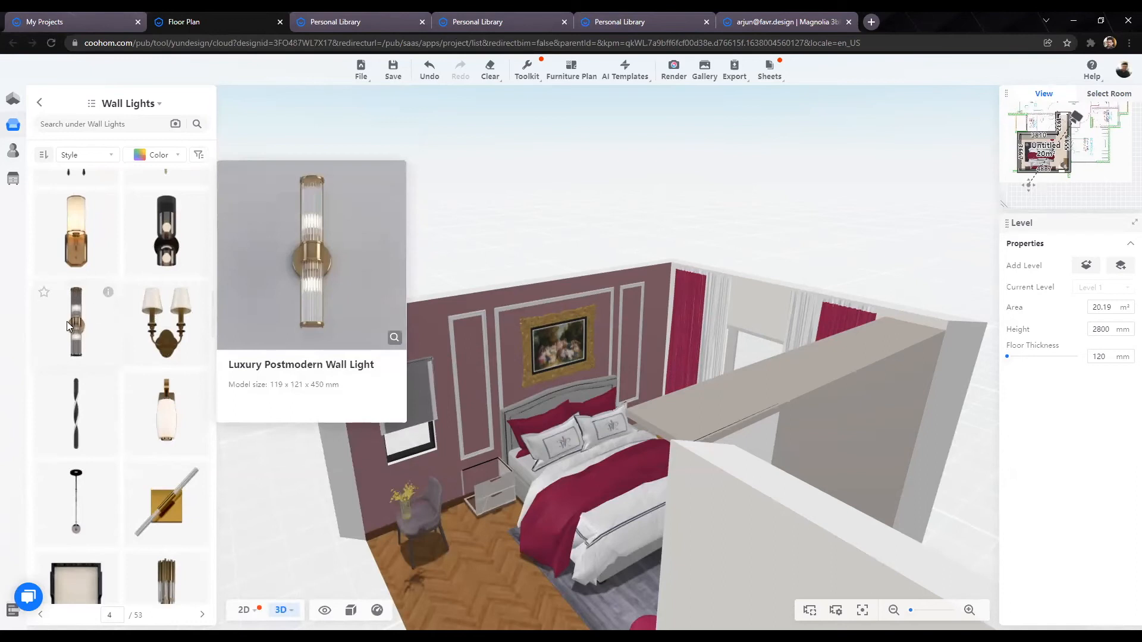
drag(69, 325, 474, 388)
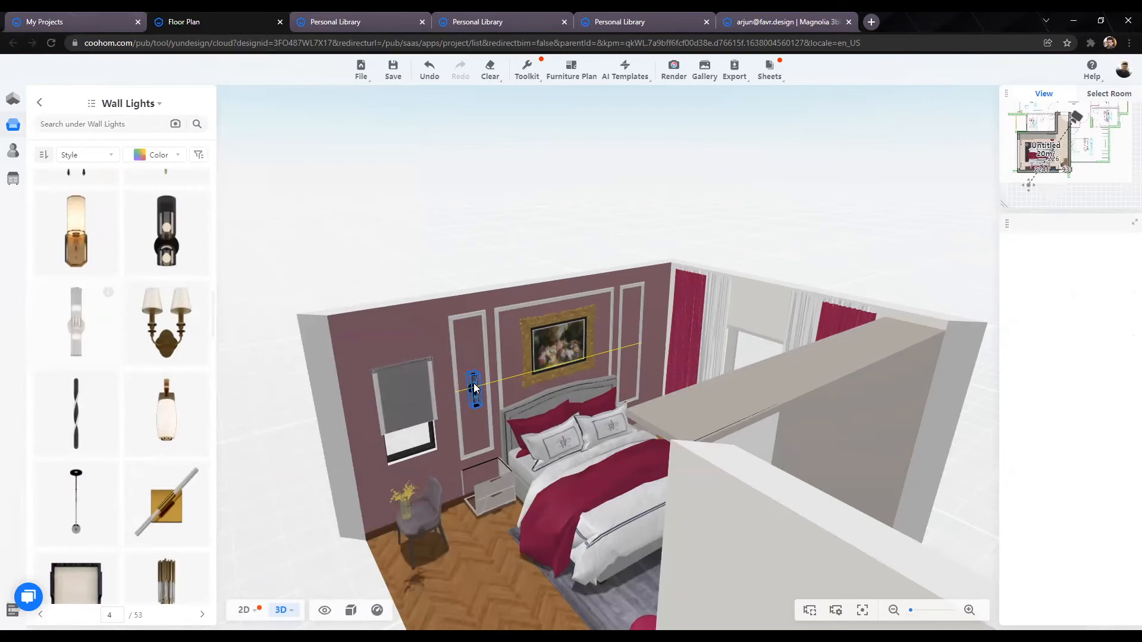
click(475, 387)
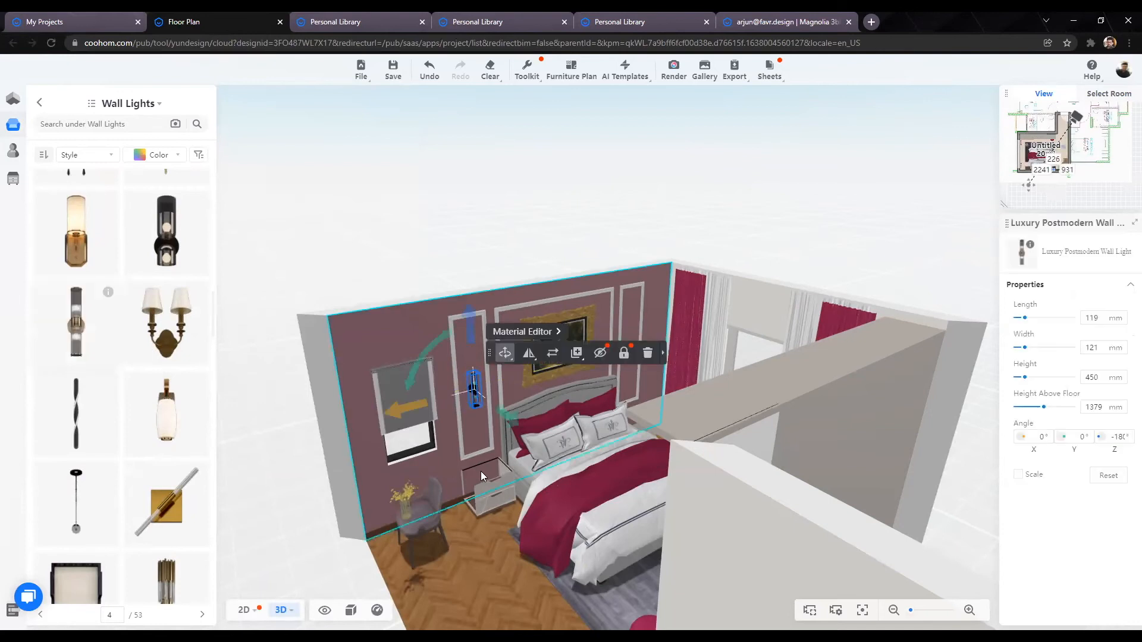
Step: Place a second Luxury Postmodern Wall Light in the narrow panel nearest the curtains, aligned with the first at about 1379 mm above the floor
scroll(482, 473, up, 5)
click(418, 202)
drag(418, 202, 277, 443)
scroll(715, 409, up, 5)
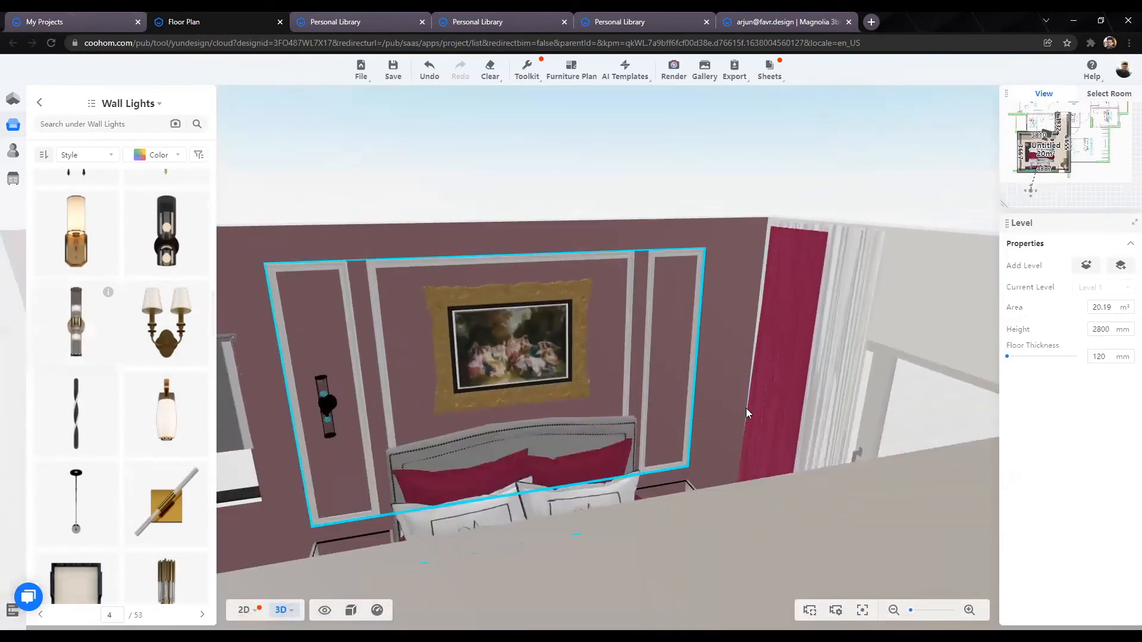
scroll(712, 409, up, 2)
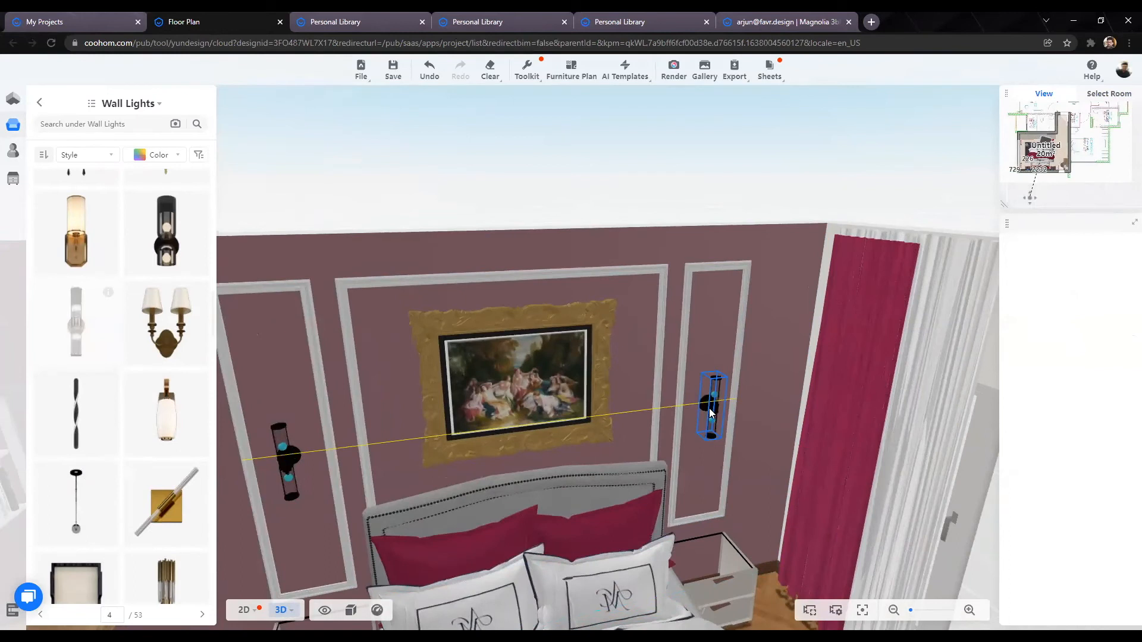
click(712, 411)
Step: Examine both wall lights, the ceiling and the rest of the bedroom from several sides
scroll(619, 406, down, 1)
scroll(595, 249, down, 5)
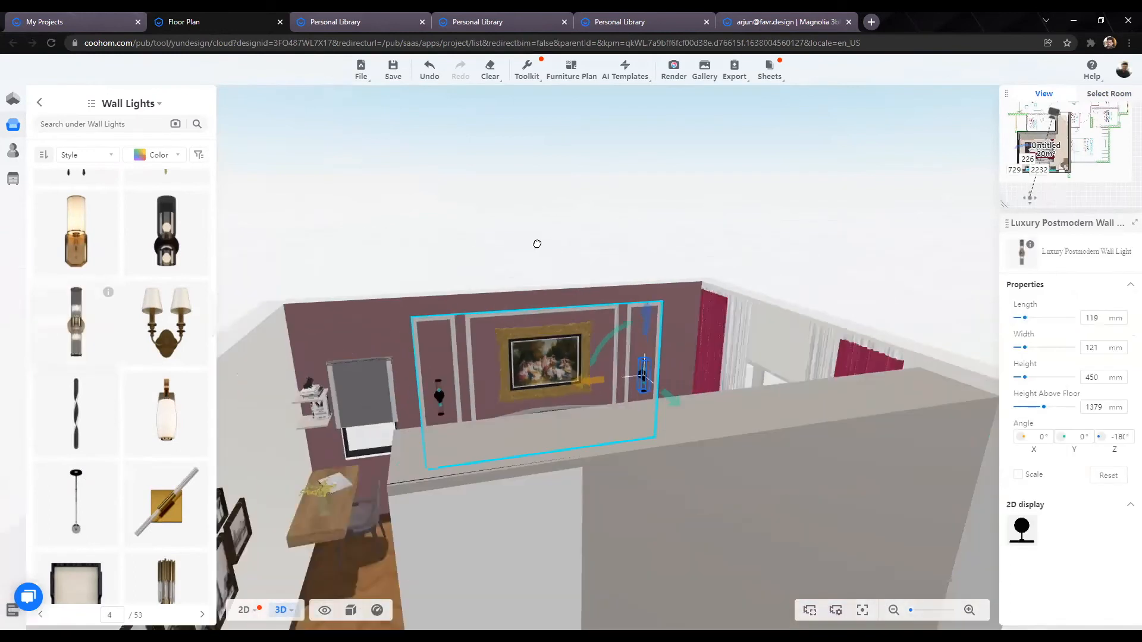
click(607, 245)
drag(607, 245, 500, 582)
drag(649, 551, 699, 509)
drag(570, 500, 298, 473)
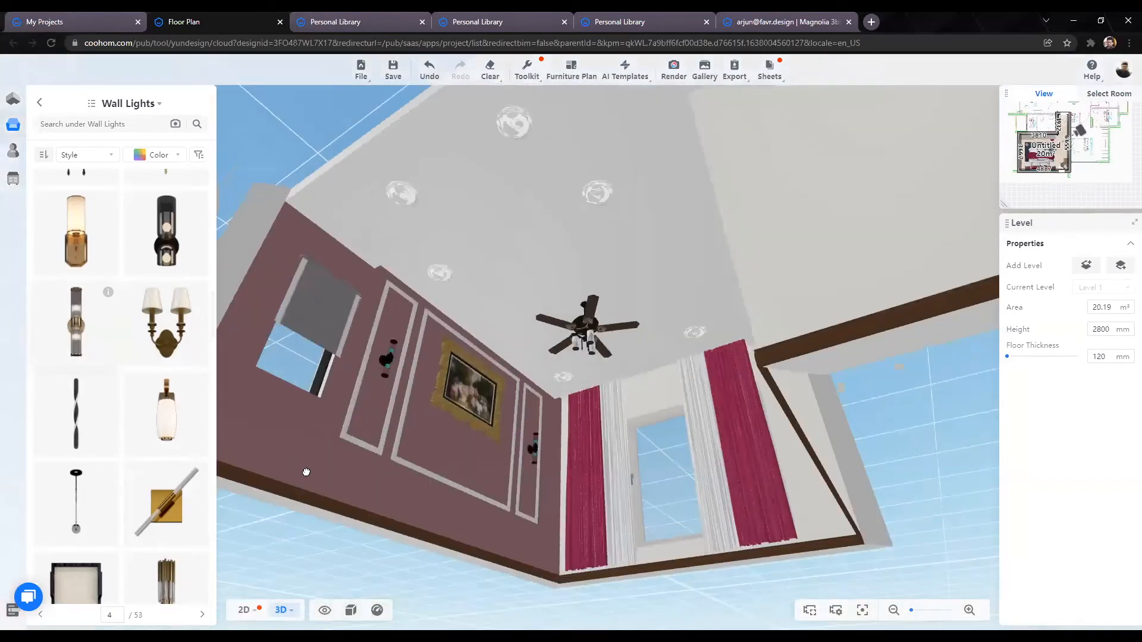
drag(646, 587, 859, 577)
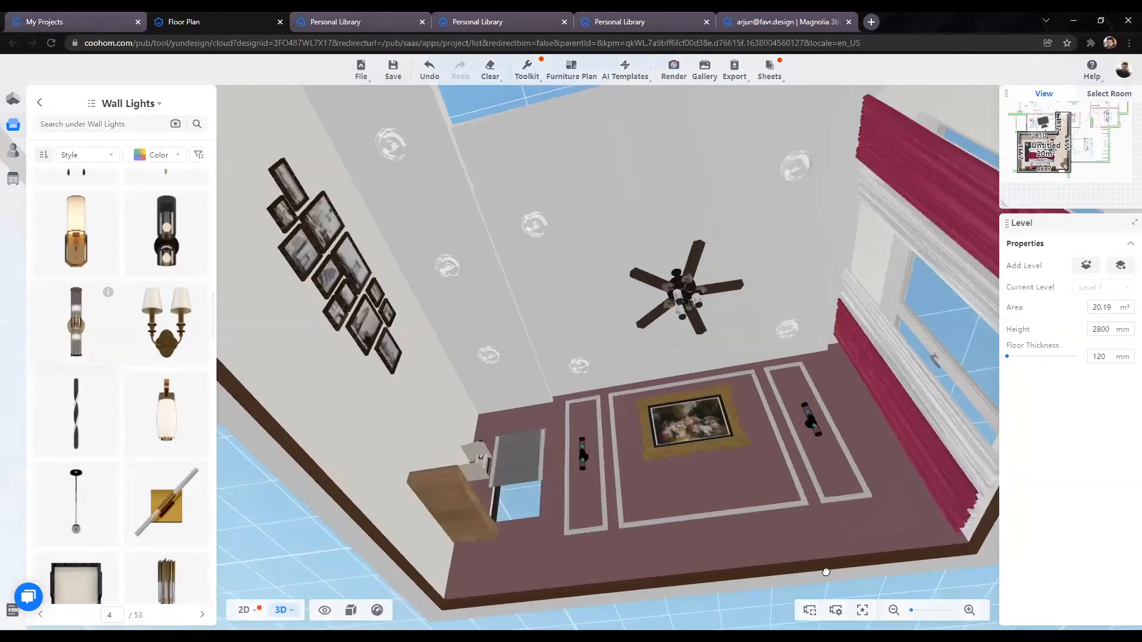
drag(566, 574, 667, 501)
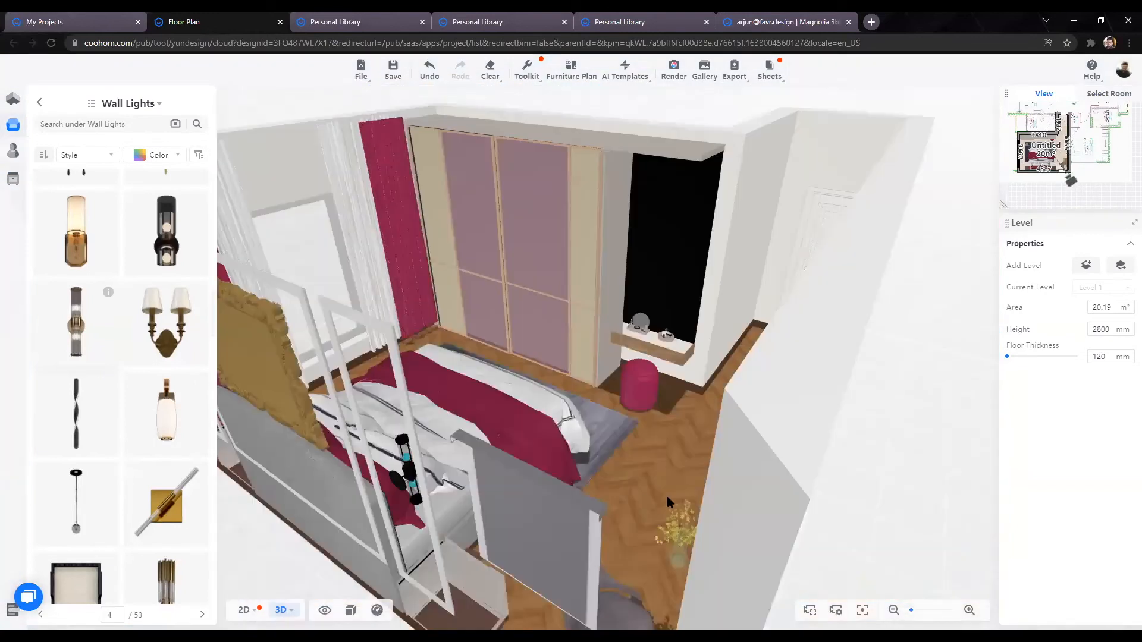
drag(610, 481, 452, 482)
scroll(611, 388, down, 5)
drag(611, 388, 765, 514)
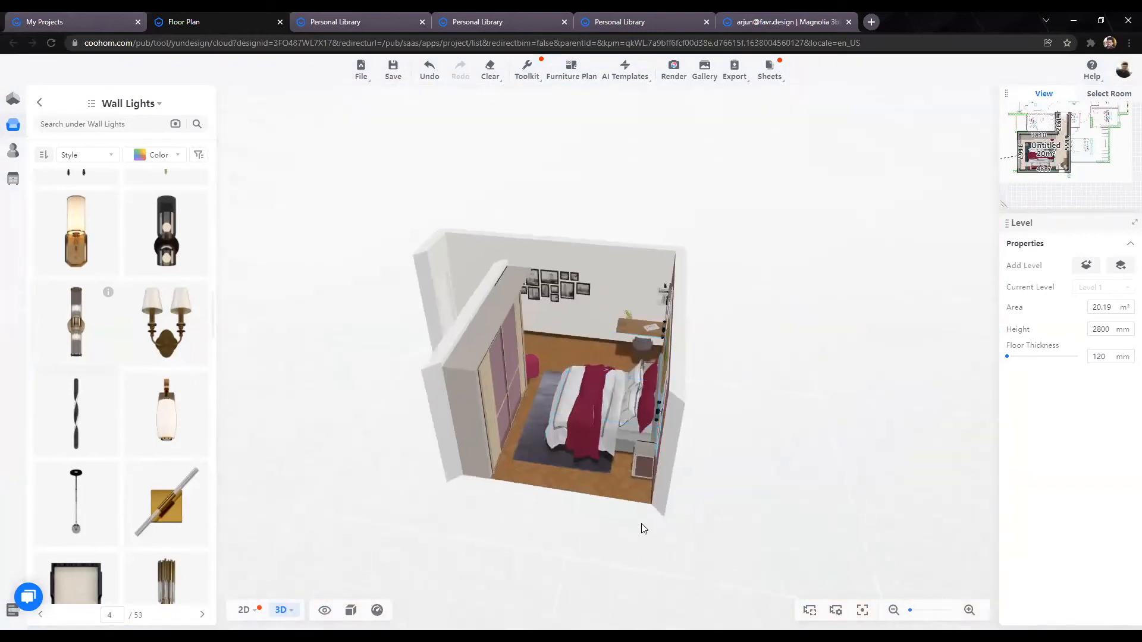
Step: Open the frame collage in the Material Editor and show the Metal category of the public material library
scroll(642, 524, up, 3)
scroll(582, 549, up, 5)
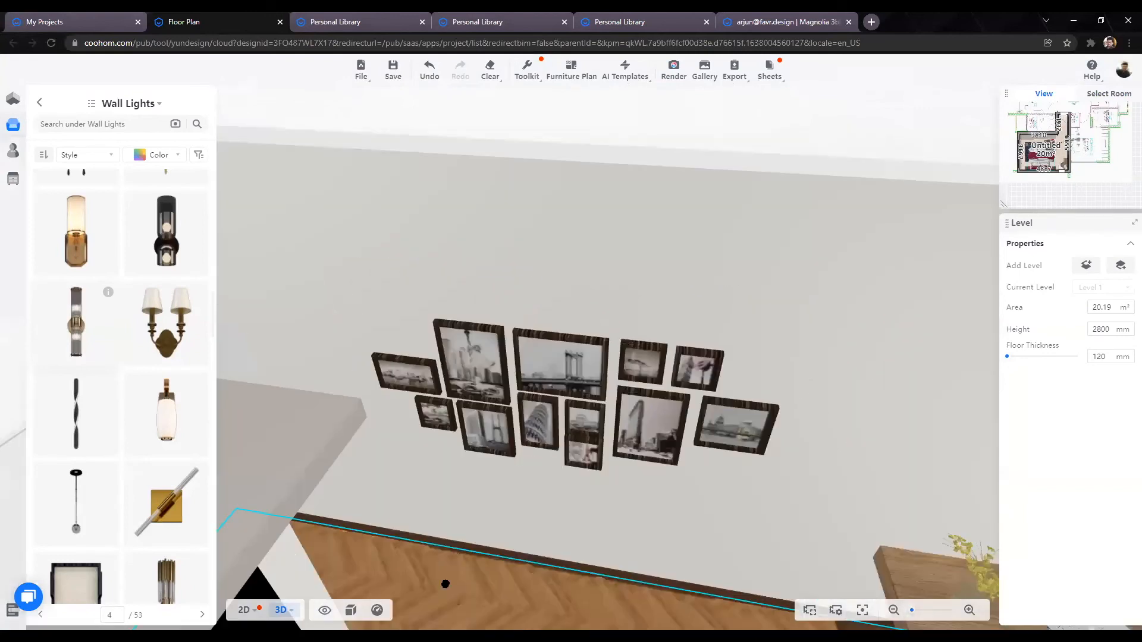
drag(505, 578, 512, 583)
drag(503, 355, 528, 327)
click(530, 332)
click(582, 308)
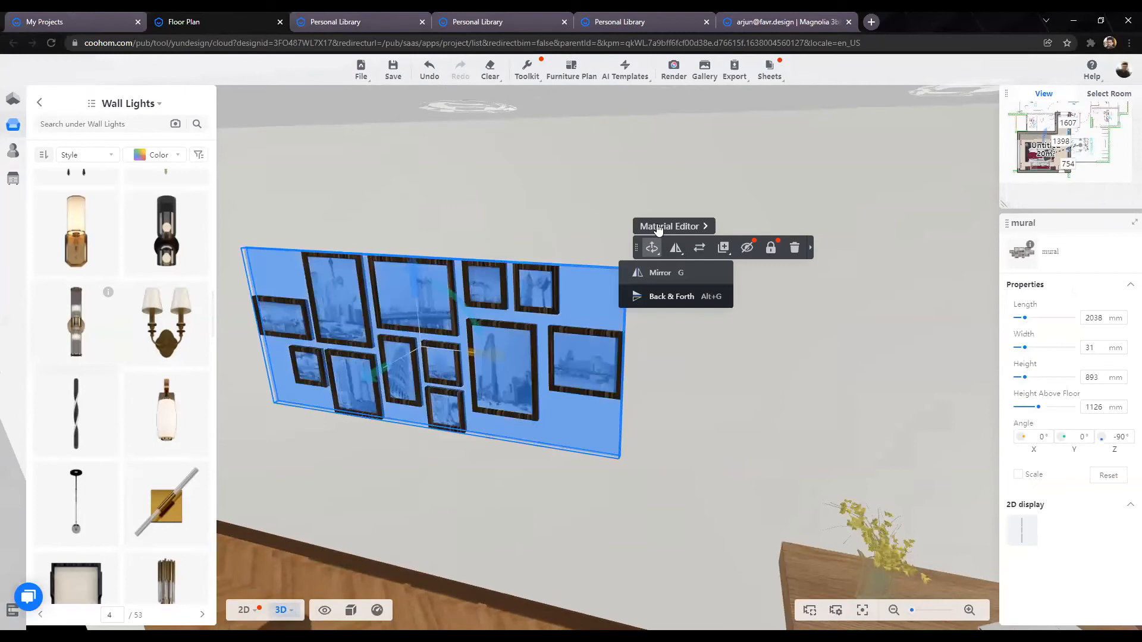
click(658, 227)
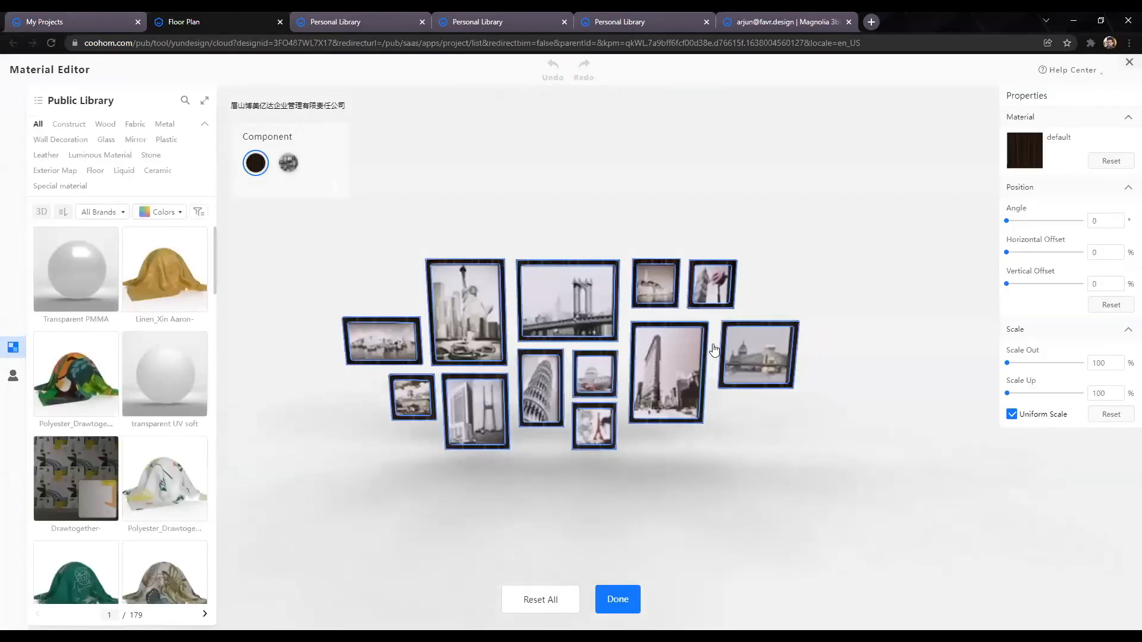
click(38, 101)
click(190, 268)
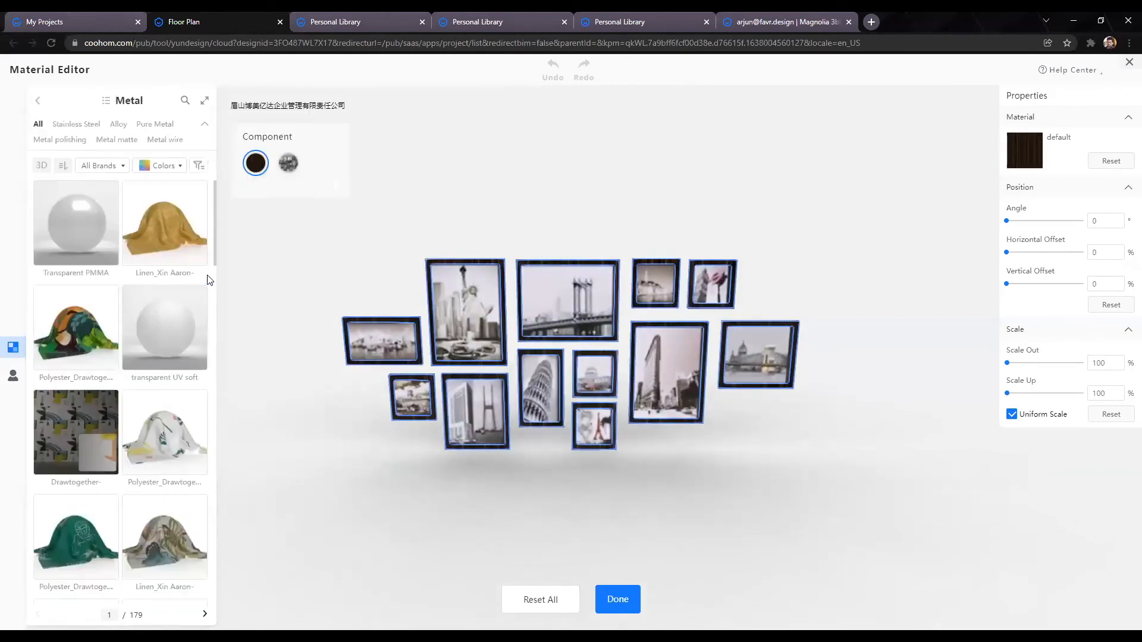
Step: Apply Brushed metal 15 to the frames of the collage and check them up close
mouse_move(200, 192)
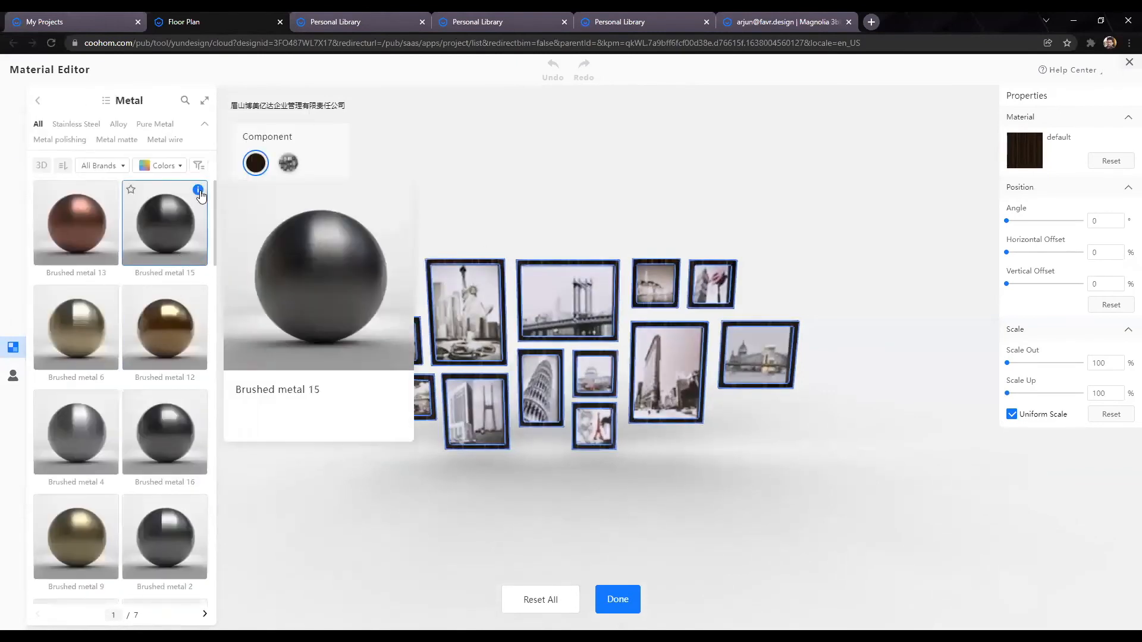
click(176, 221)
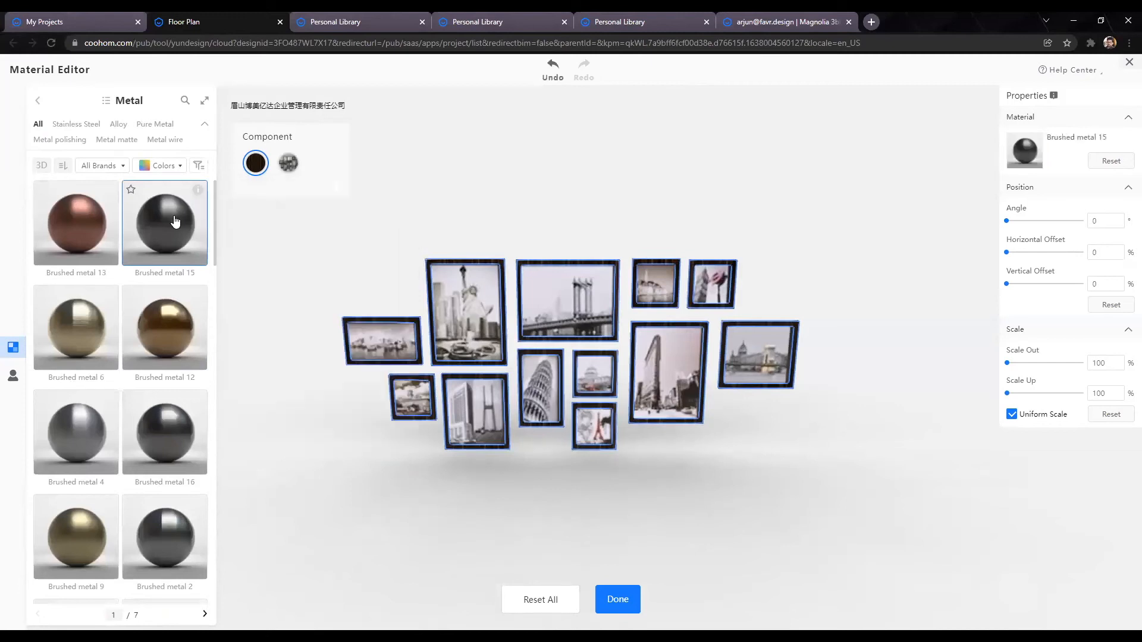
drag(773, 497, 523, 479)
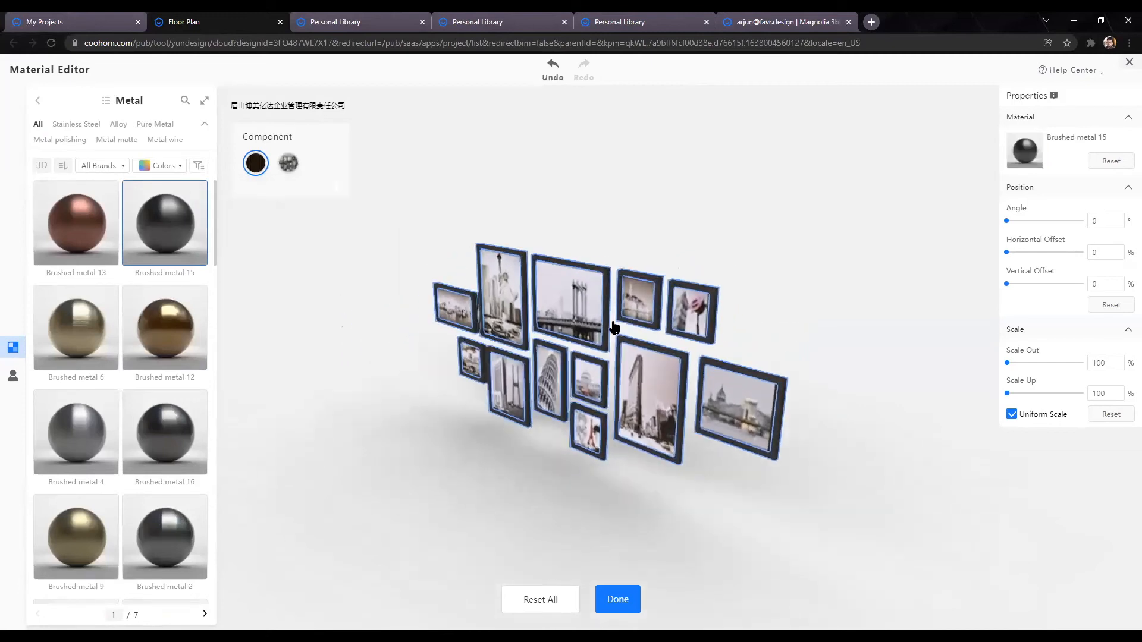
scroll(538, 382, up, 4)
scroll(747, 388, up, 2)
scroll(683, 350, up, 3)
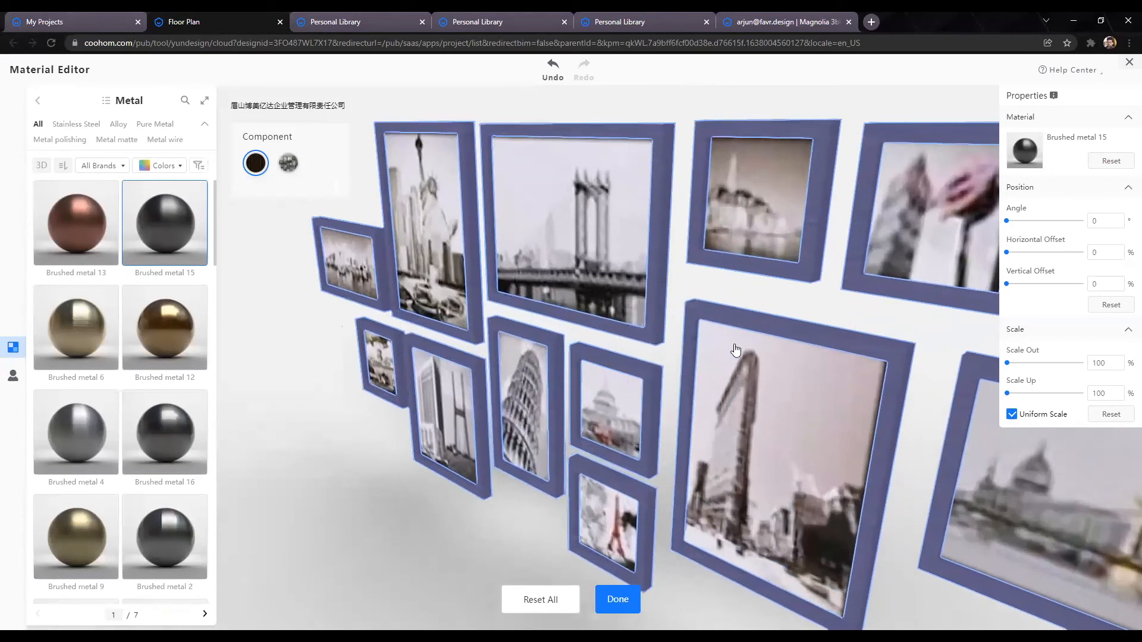
Step: Apply Brushed metal 18 to the collage frames, check them from the side and finish the material editing
scroll(658, 395, up, 1)
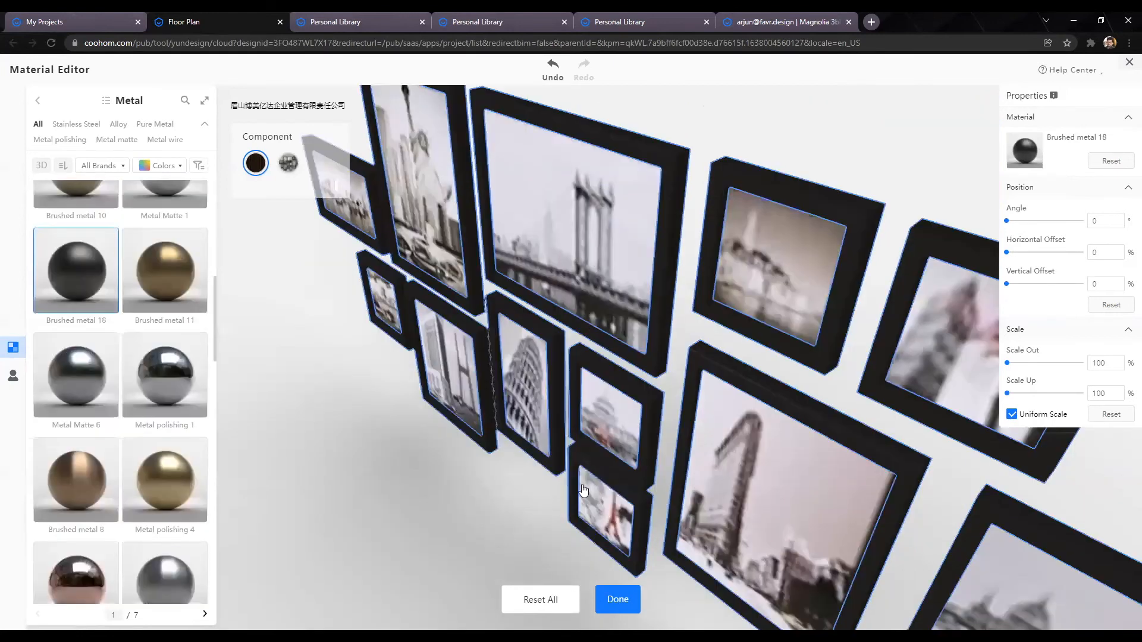
scroll(568, 457, down, 5)
drag(568, 457, 834, 456)
drag(487, 462, 714, 476)
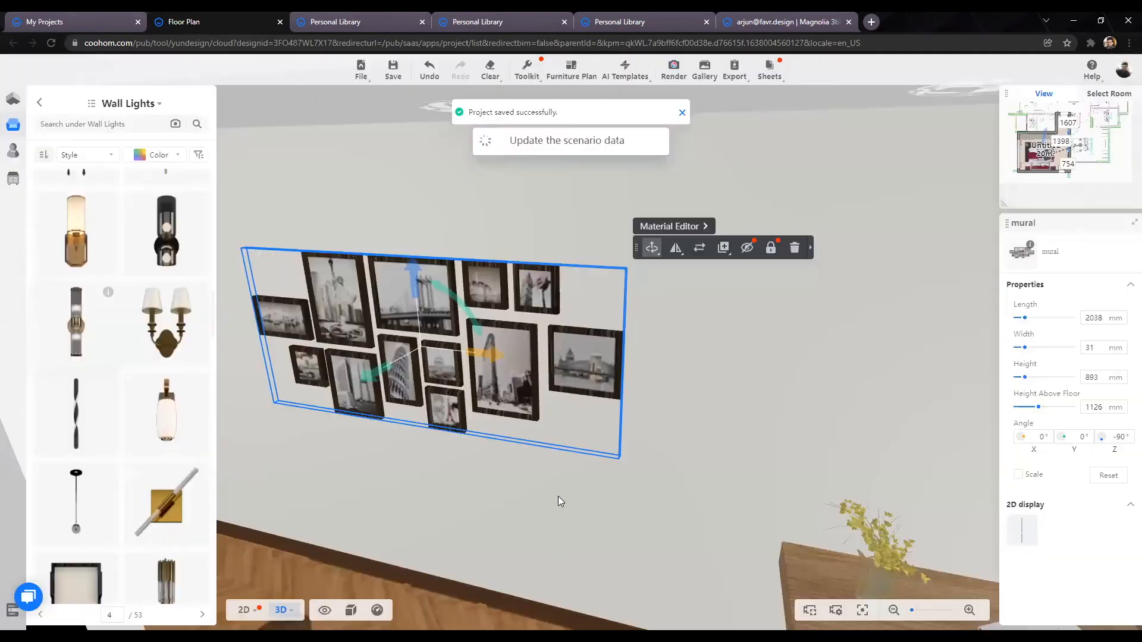
Step: Examine the frame collage, wall lights and furnishings of the whole bedroom from several sides
scroll(815, 509, down, 3)
scroll(456, 531, down, 3)
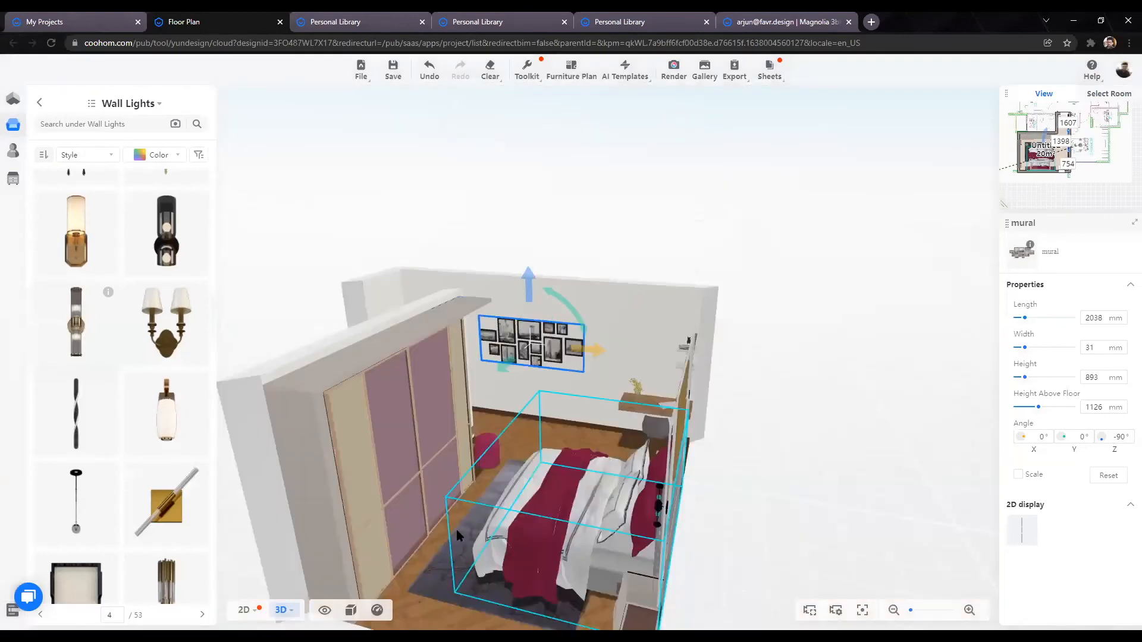
drag(702, 568, 596, 541)
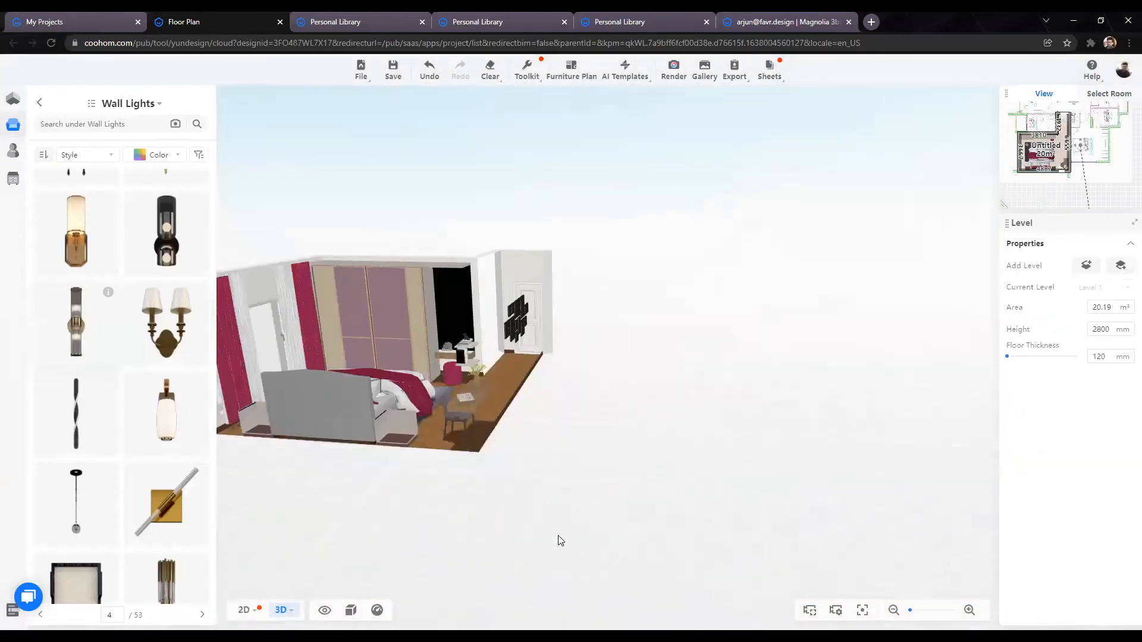
mouse_move(859, 543)
mouse_down()
mouse_move(982, 543)
mouse_move(845, 526)
mouse_up()
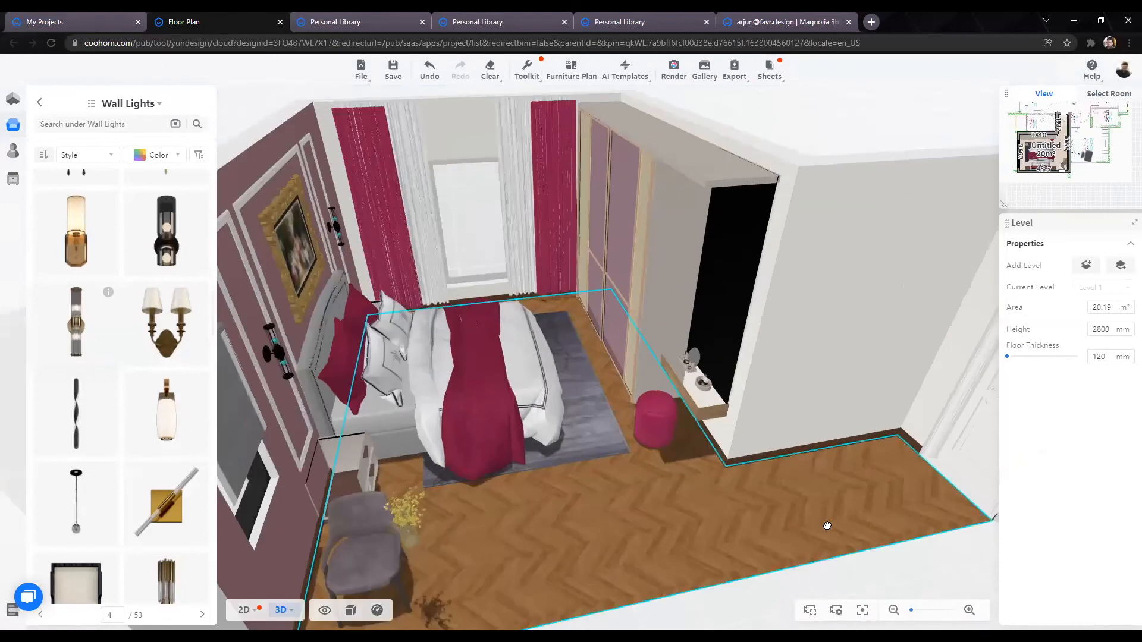
drag(558, 539, 536, 461)
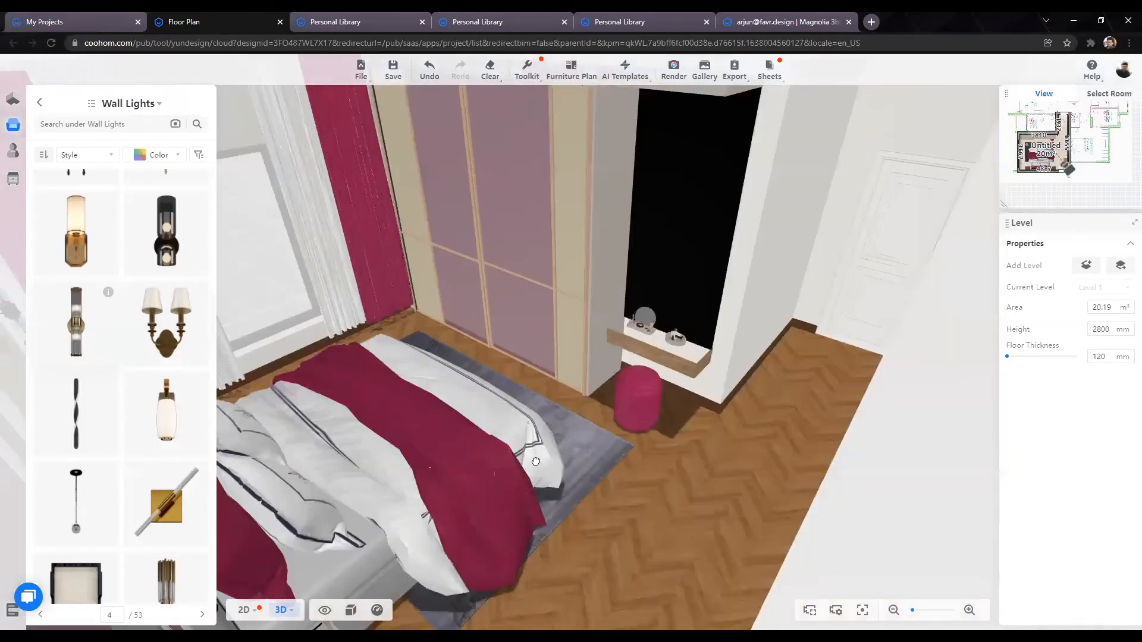
scroll(685, 491, down, 5)
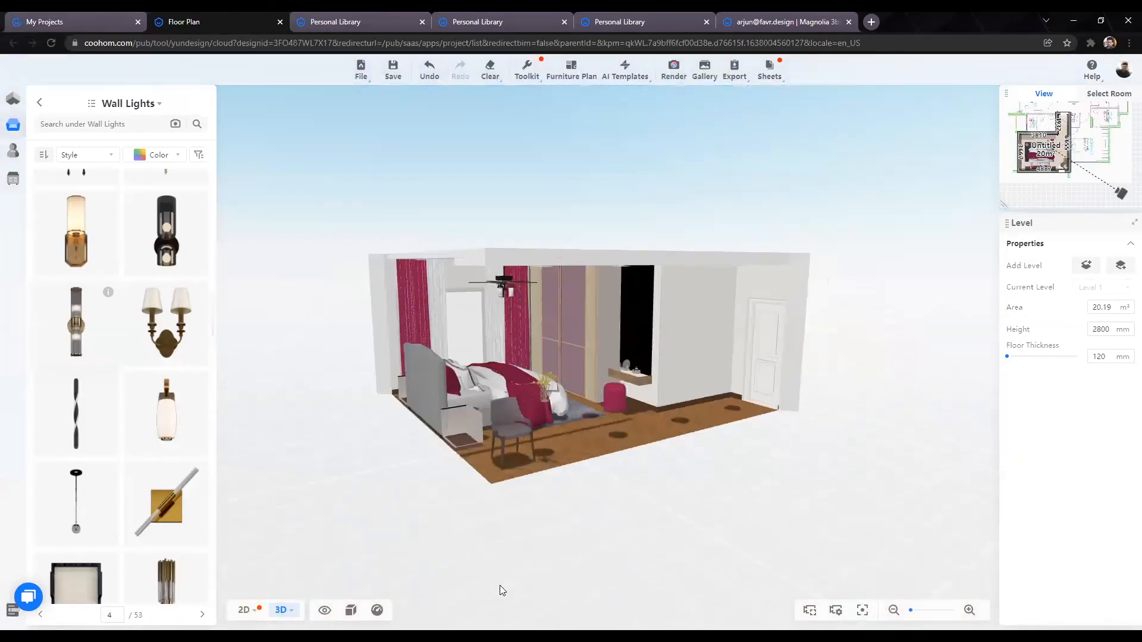
drag(500, 587, 823, 561)
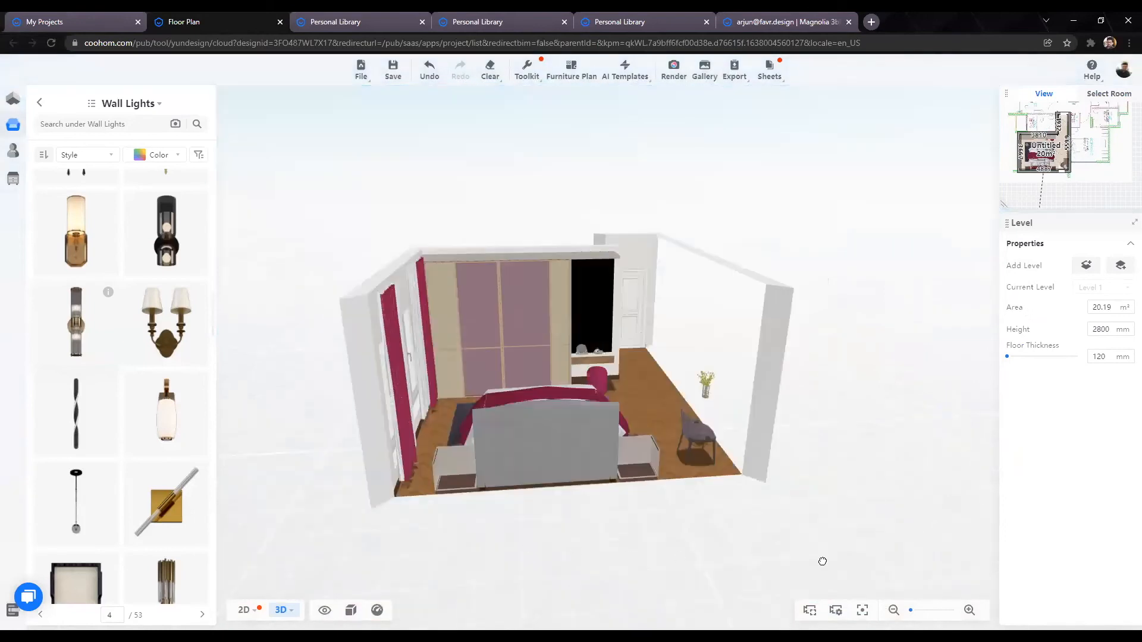
drag(498, 529, 454, 489)
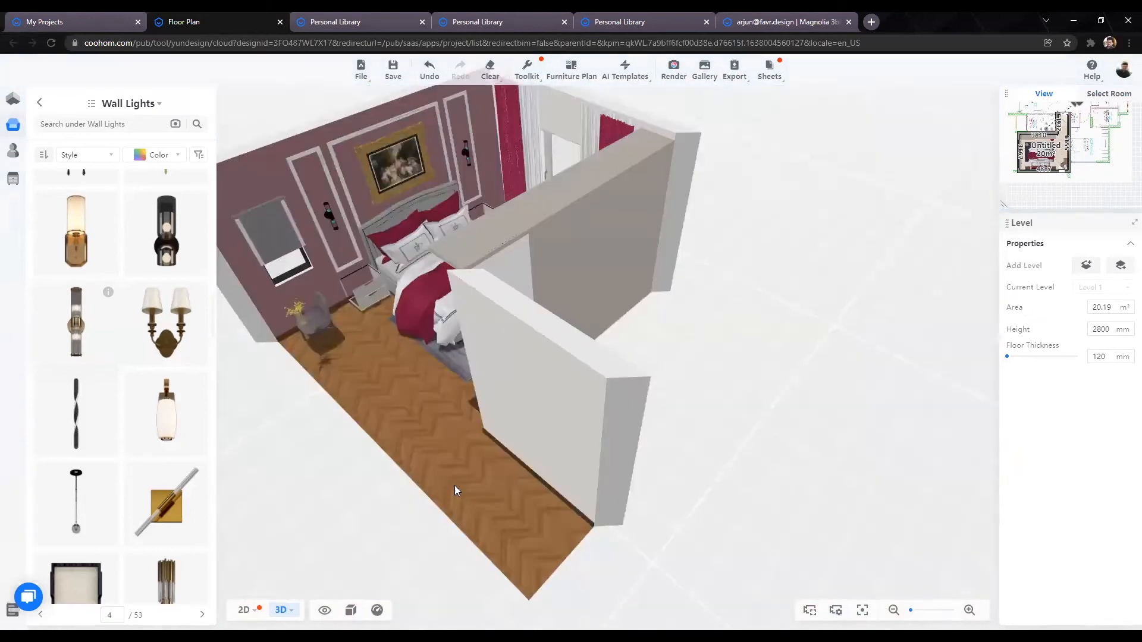
Step: Check the furnished bedroom from several sides, open the render setup and set the image resolution to 4K
scroll(425, 456, up, 5)
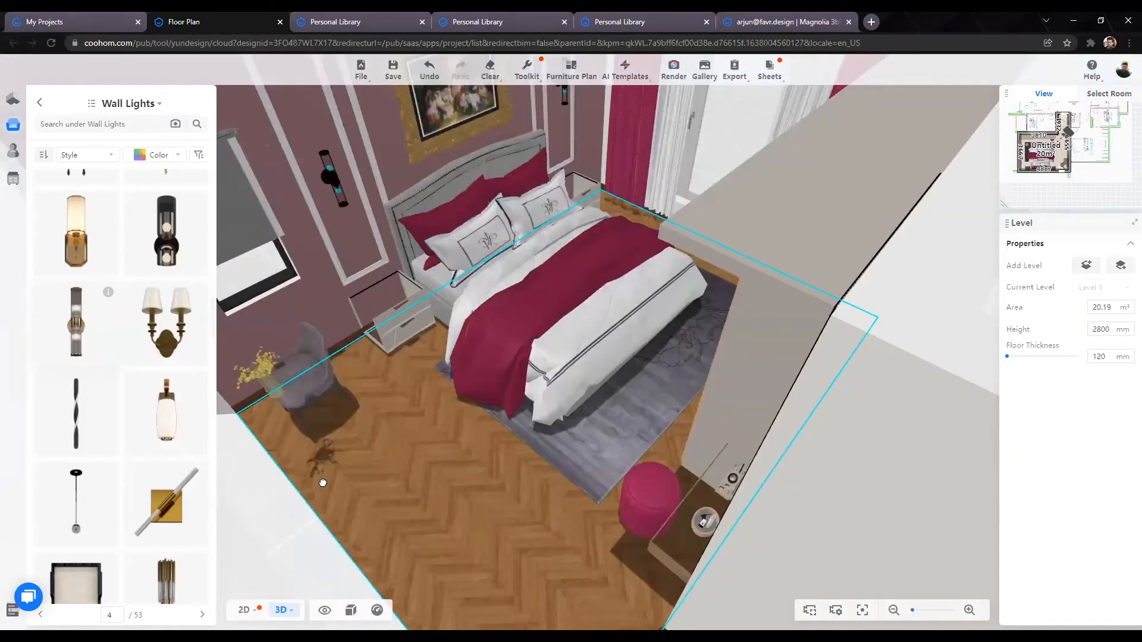
mouse_move(223, 516)
mouse_down()
mouse_move(447, 515)
mouse_move(481, 568)
mouse_up()
right_drag(501, 516, 696, 522)
scroll(696, 522, down, 3)
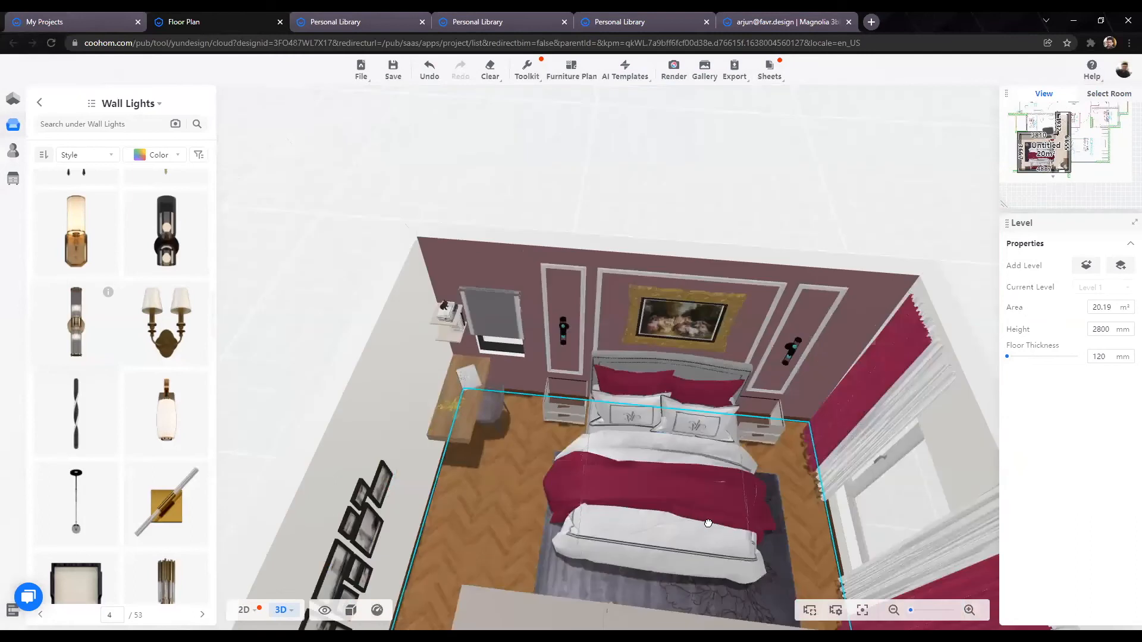
scroll(729, 525, down, 2)
drag(755, 423, 688, 103)
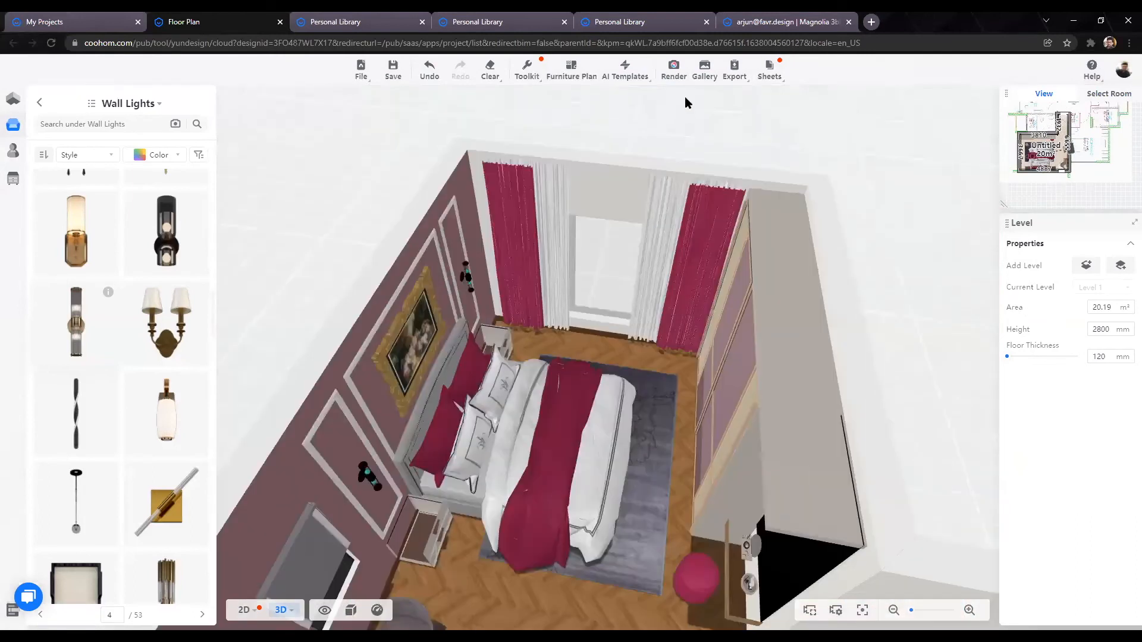
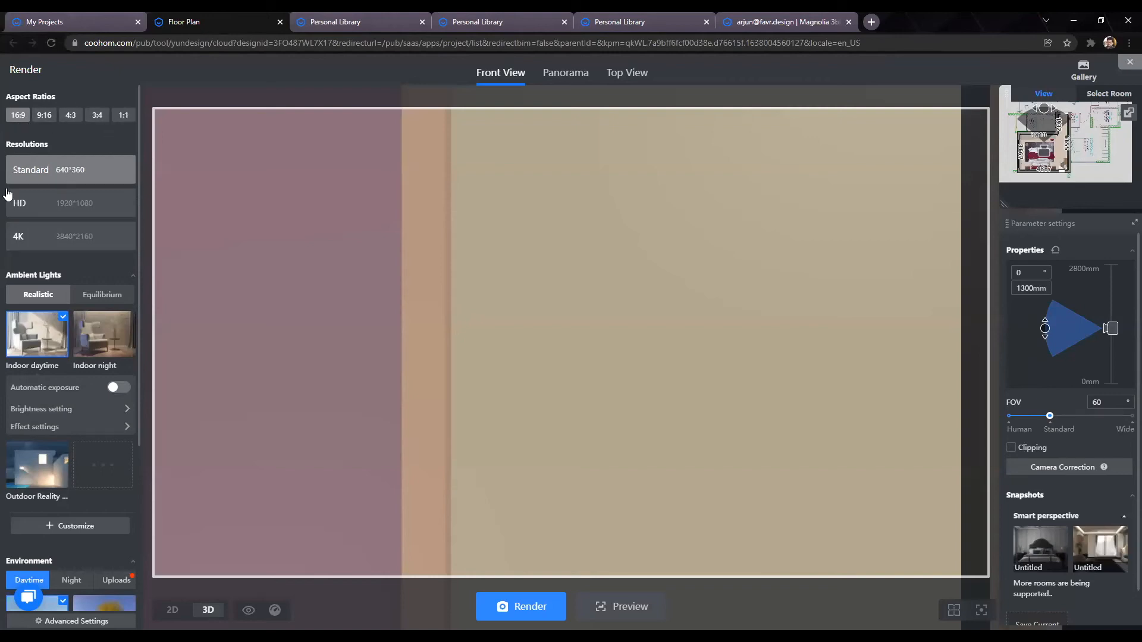
click(57, 244)
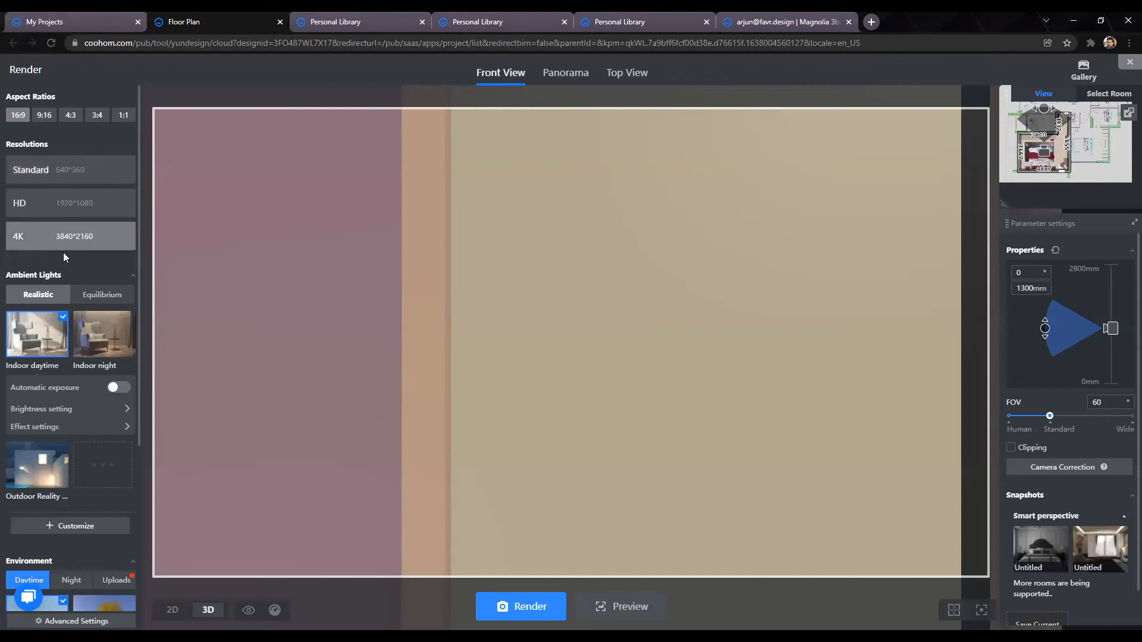
Step: Frame the front-view render camera inside the bedroom, facing the curtained window with bed, wardrobe and ceiling fan in the picture
scroll(461, 331, down, 5)
drag(492, 367, 940, 461)
drag(289, 421, 37, 379)
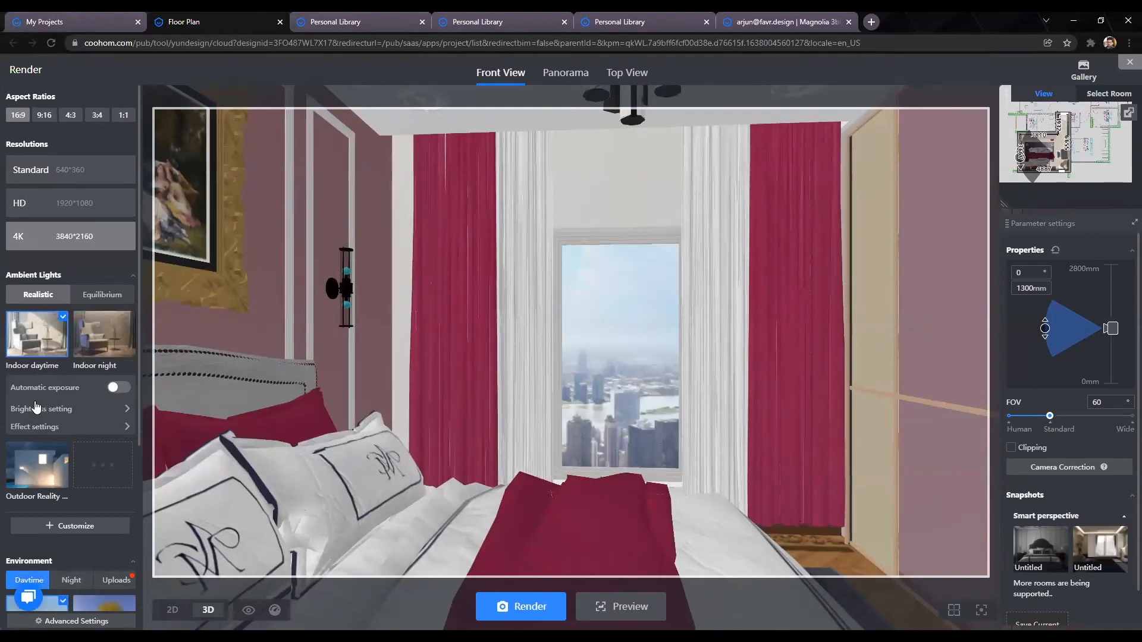
scroll(41, 411, down, 3)
scroll(36, 404, up, 2)
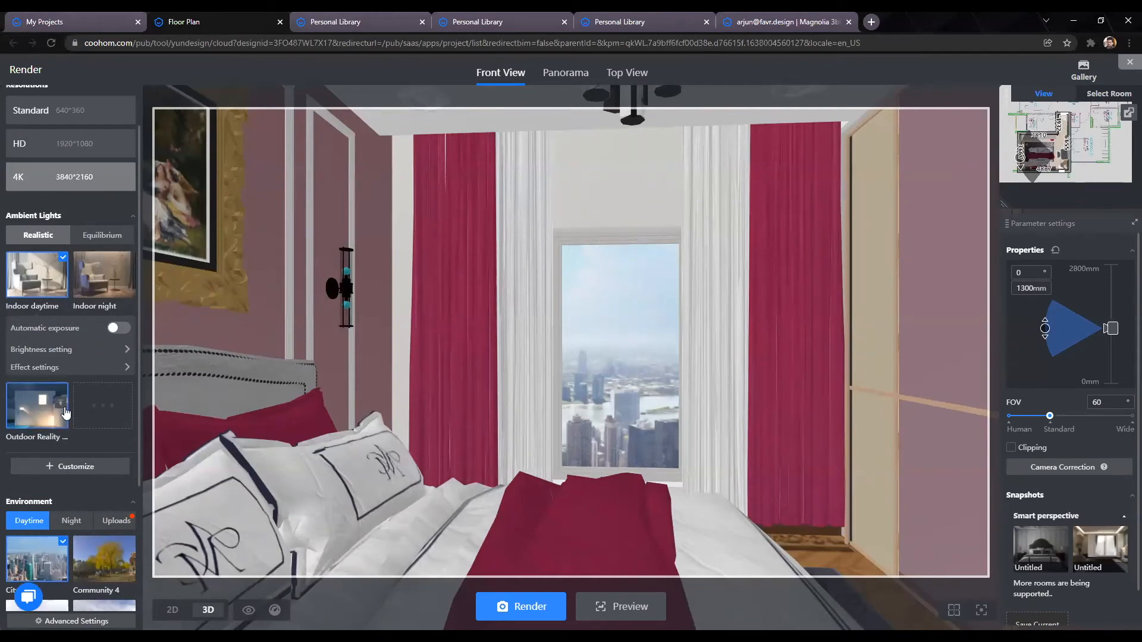
scroll(200, 412, up, 2)
scroll(241, 415, down, 1)
scroll(262, 422, down, 3)
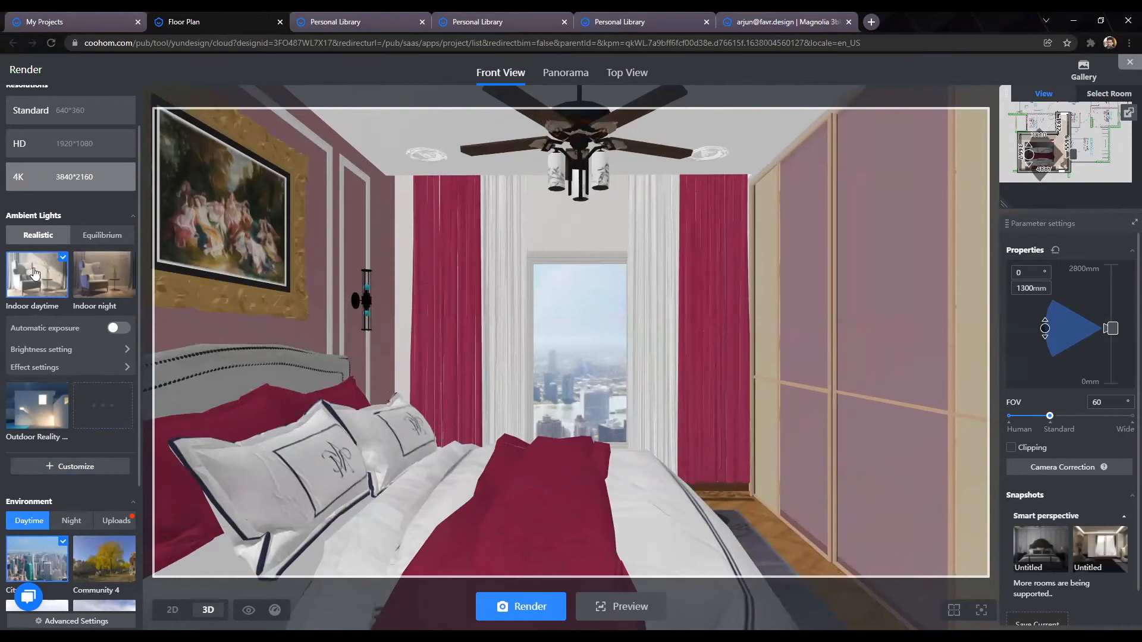
Step: Create a custom ambient light scheme named "Manual." based on the realistic Indoor daytime template
click(63, 466)
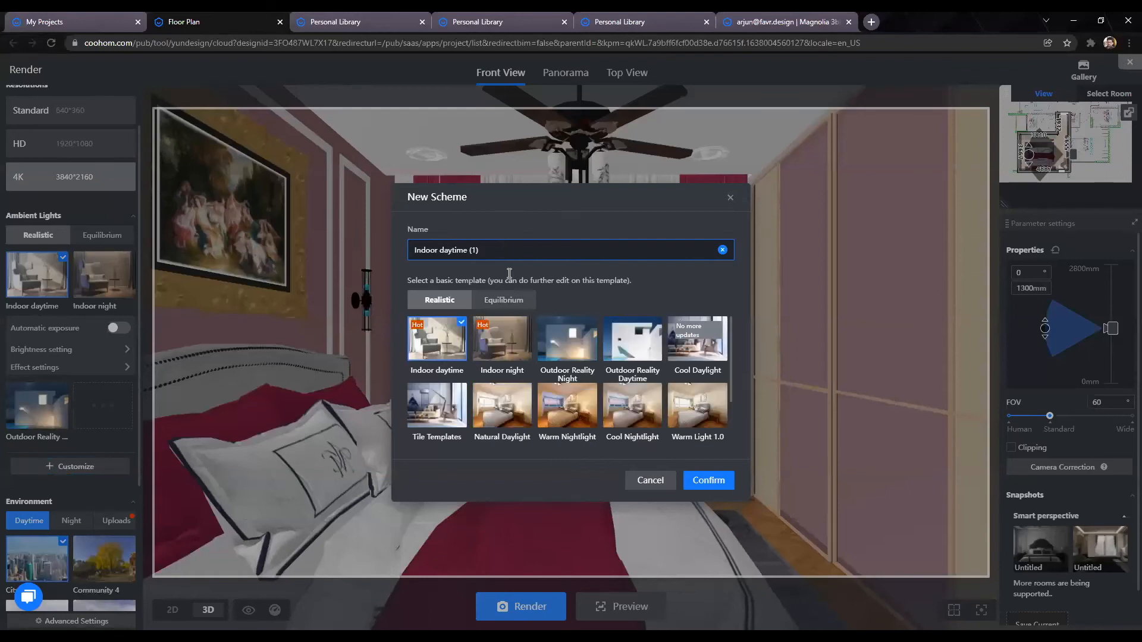
click(492, 342)
click(435, 342)
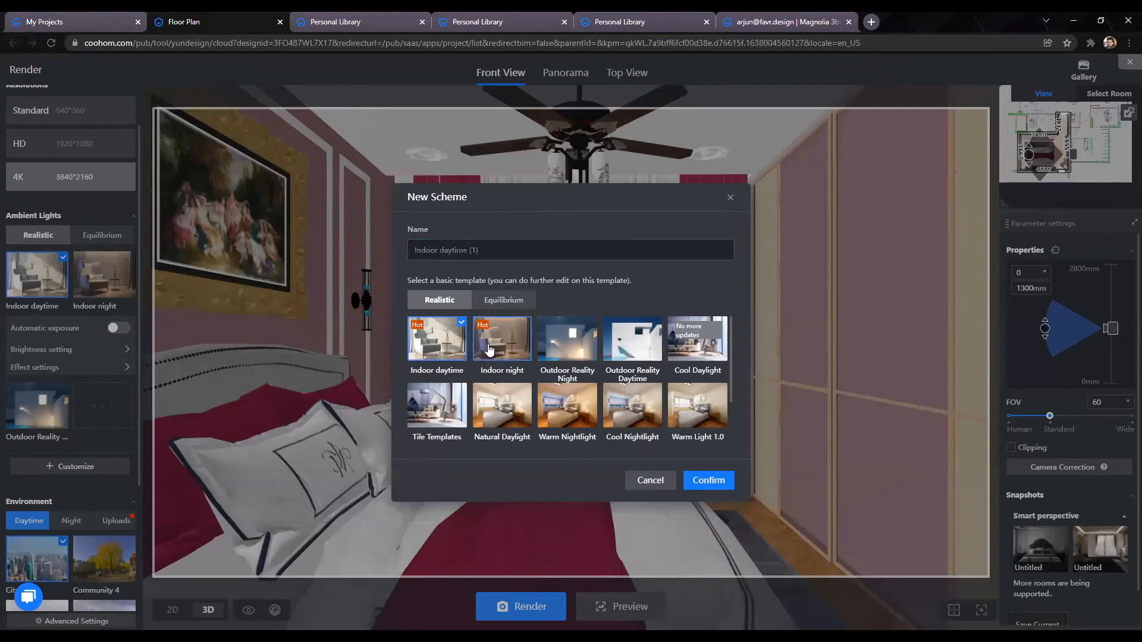
click(573, 347)
click(643, 349)
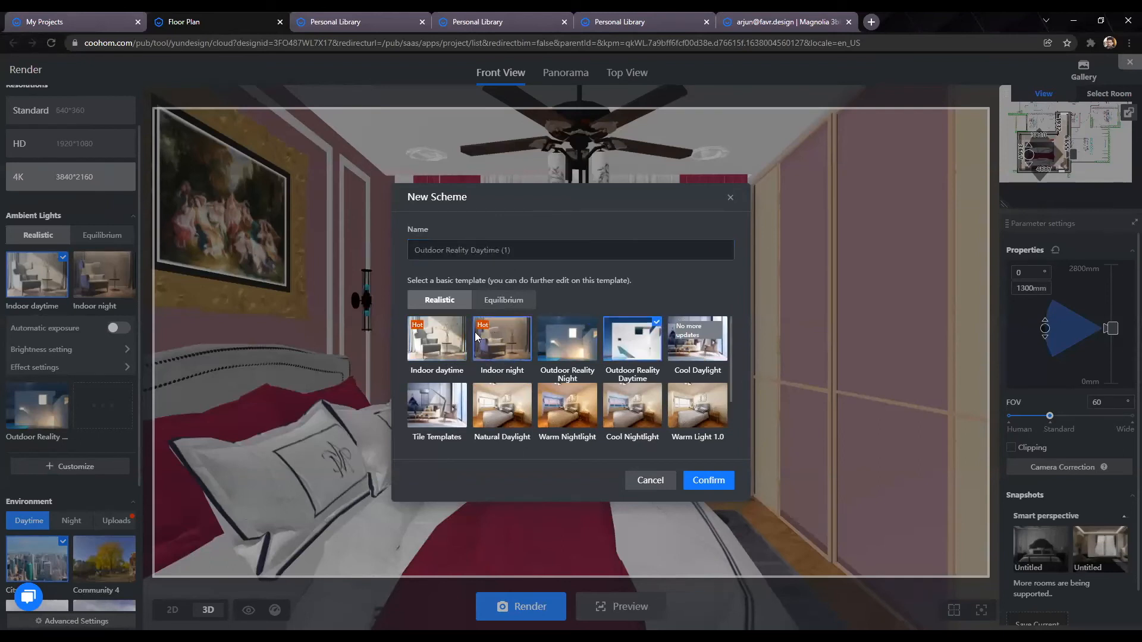
click(438, 345)
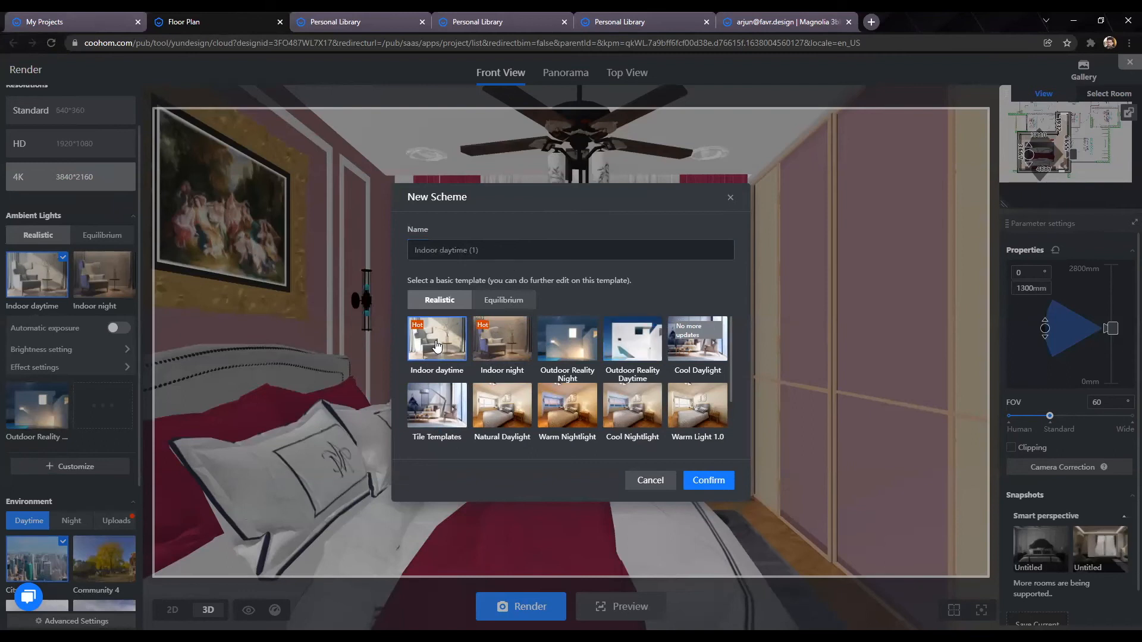
triple_click(494, 249)
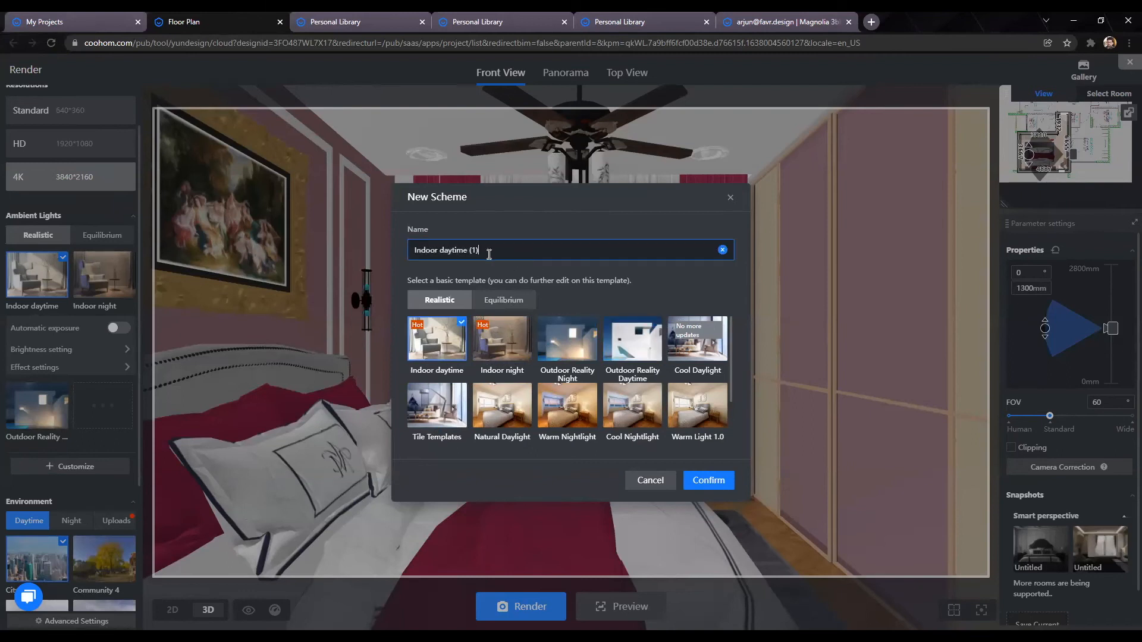
text(M)
text(anual.)
click(708, 480)
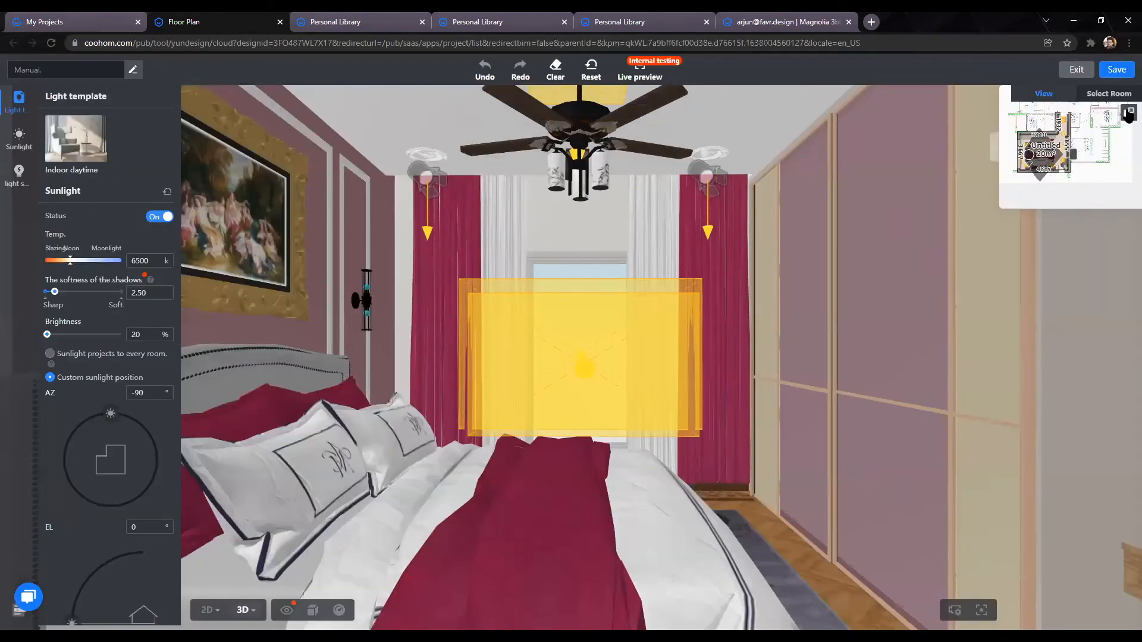
Step: Examine the placement of the downlights, area lights and sunlight across the bedroom and passage in the 2D plan
scroll(613, 370, down, 3)
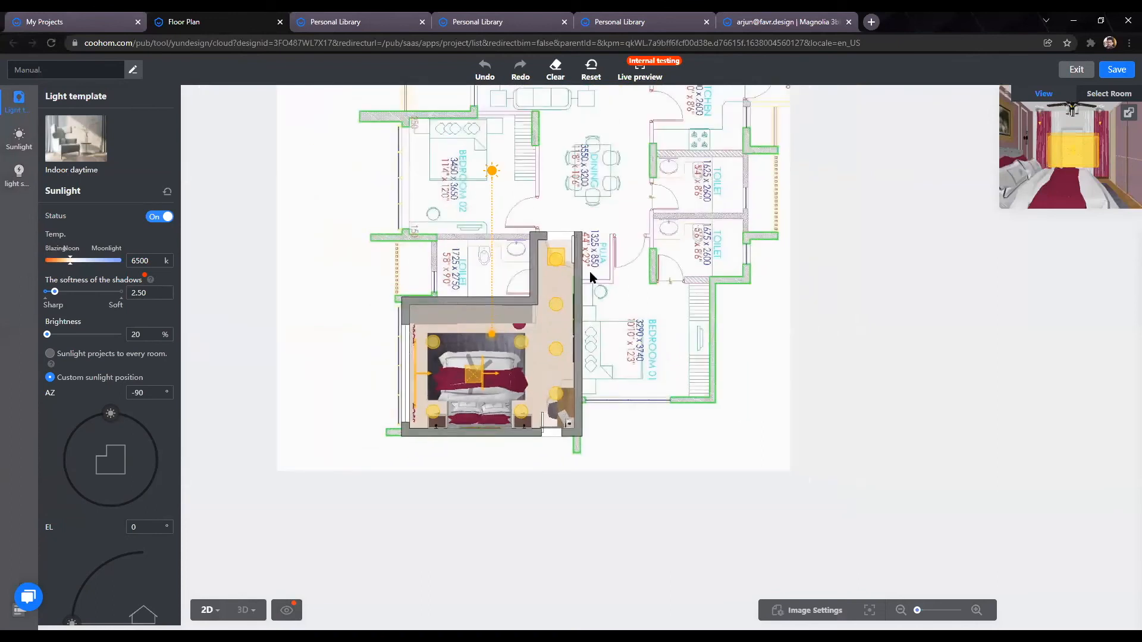
scroll(592, 277, up, 5)
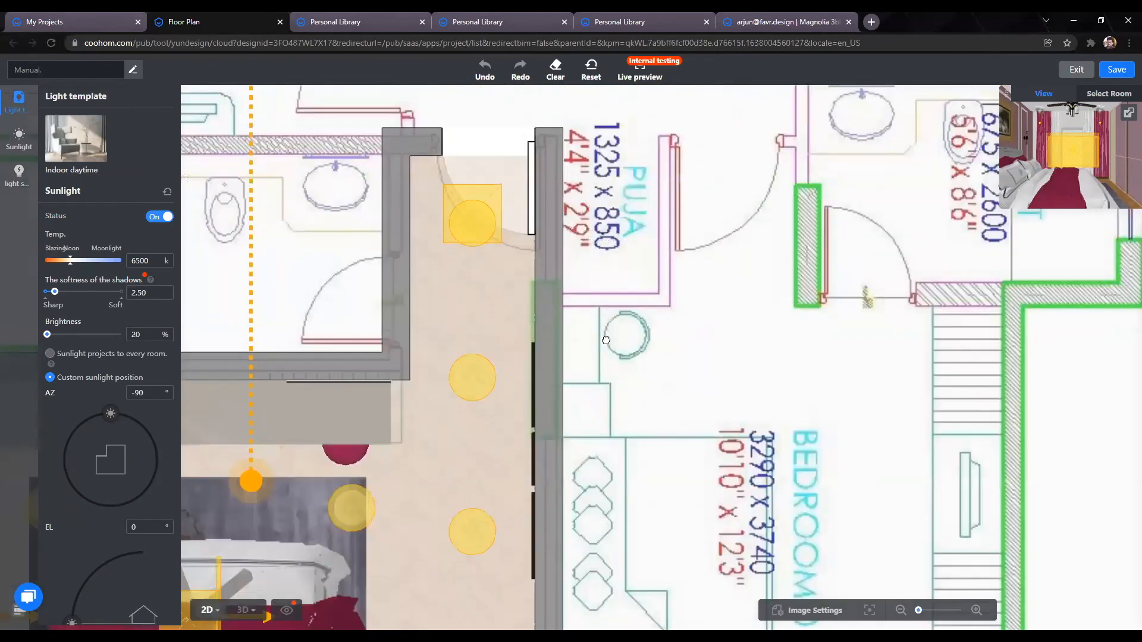
scroll(534, 353, down, 5)
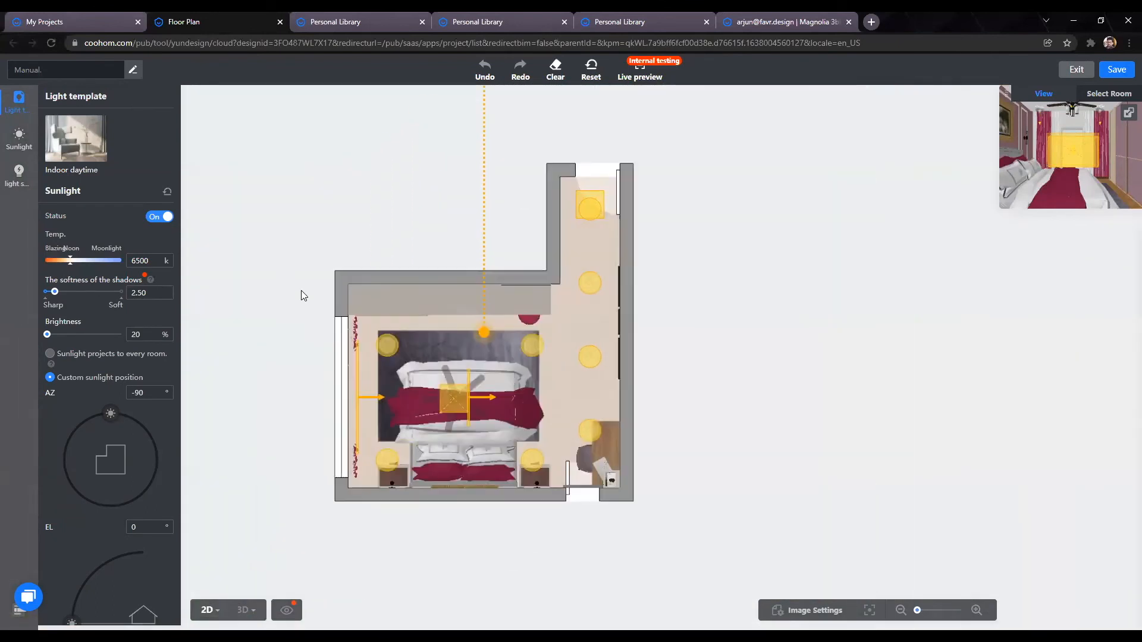
scroll(302, 294, up, 5)
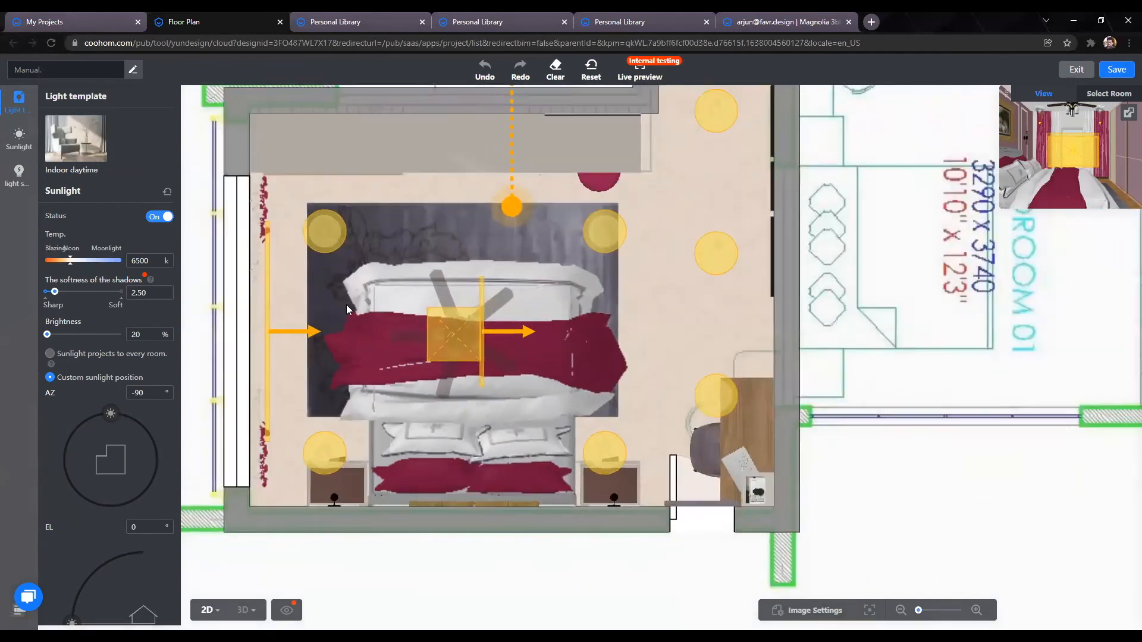
scroll(363, 314, down, 2)
scroll(573, 297, down, 3)
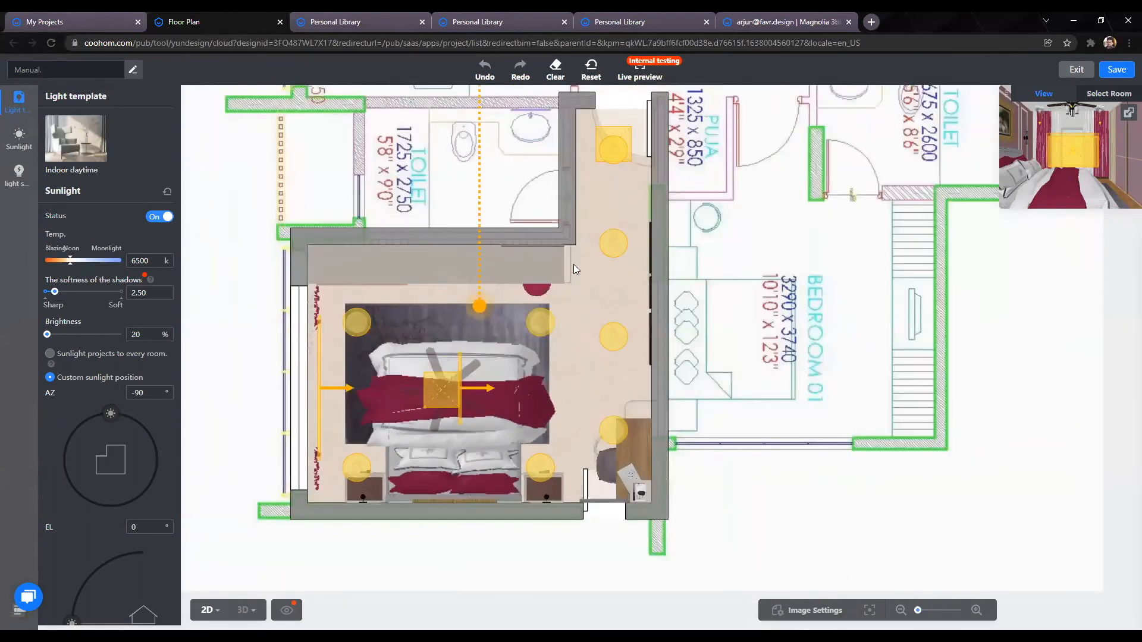
drag(558, 165, 513, 248)
scroll(508, 483, up, 1)
scroll(500, 484, up, 2)
drag(559, 385, 503, 487)
scroll(512, 460, up, 2)
scroll(503, 487, up, 1)
scroll(525, 351, down, 2)
drag(632, 561, 696, 238)
drag(509, 519, 562, 243)
drag(416, 151, 601, 227)
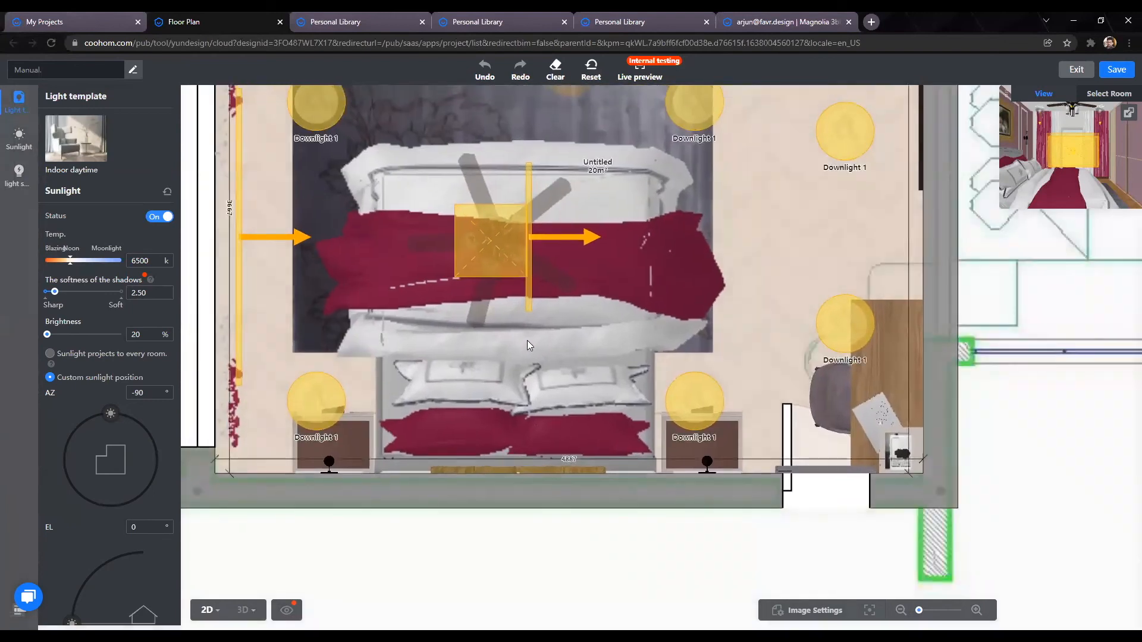
drag(528, 345, 398, 592)
drag(655, 137, 525, 256)
scroll(558, 149, up, 2)
scroll(616, 315, down, 2)
Step: Move the square light overlapping the downlight at the passage's entrance outside the room, into the area beside PUJA
drag(583, 202, 556, 346)
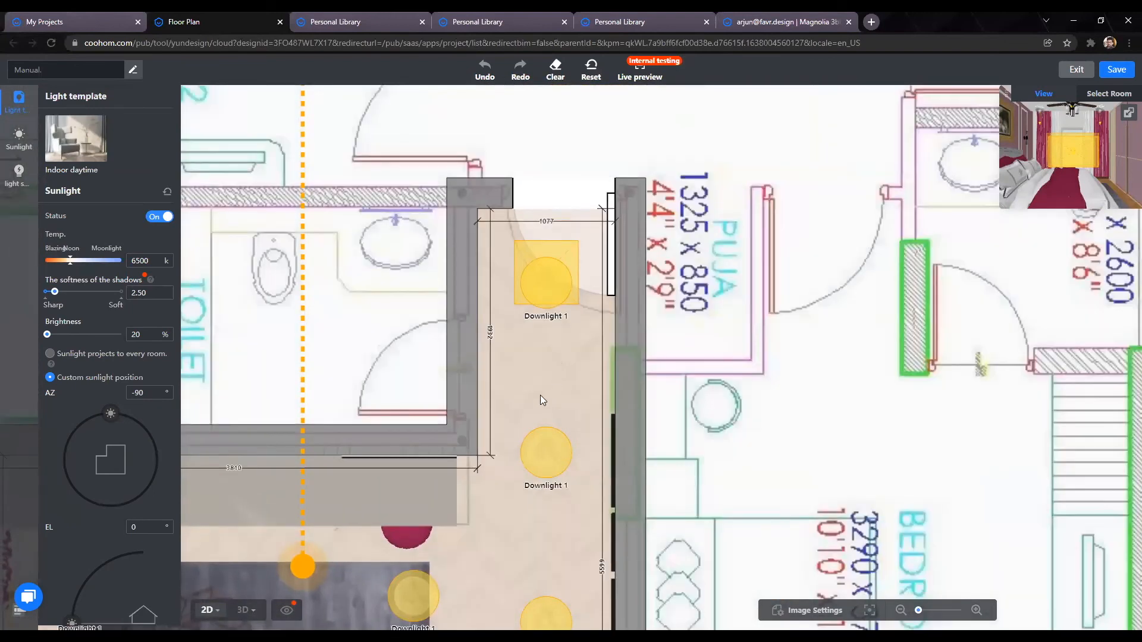
click(543, 288)
drag(544, 273, 764, 325)
Step: Replace the downlight nearest the passage entrance with SpotLight 6
click(555, 273)
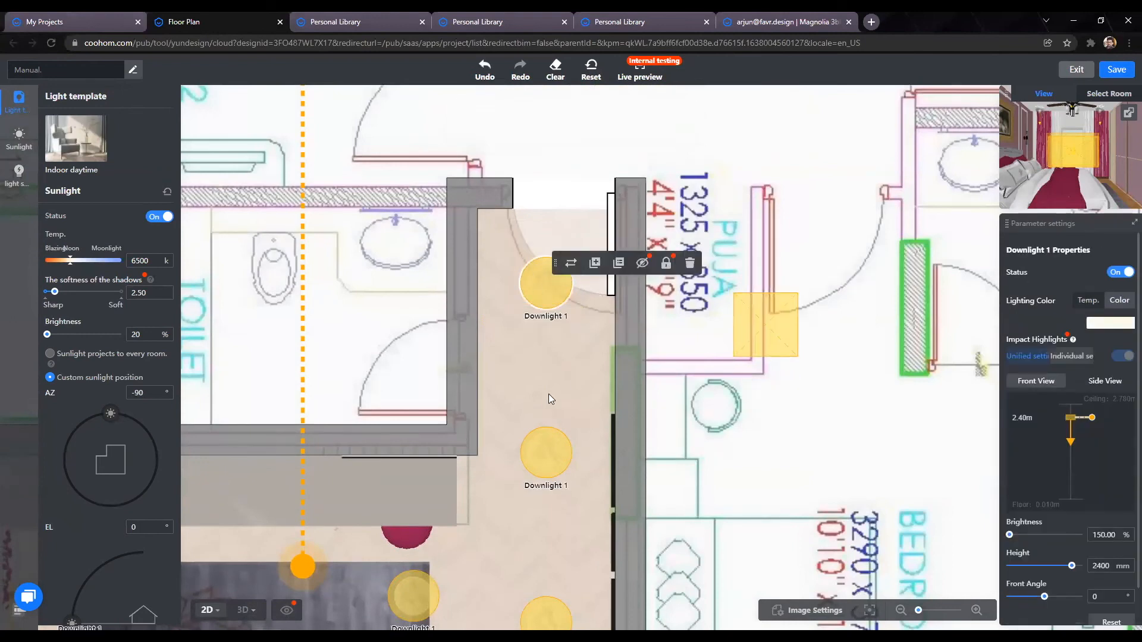
scroll(549, 395, down, 2)
scroll(529, 463, down, 2)
drag(578, 310, 642, 231)
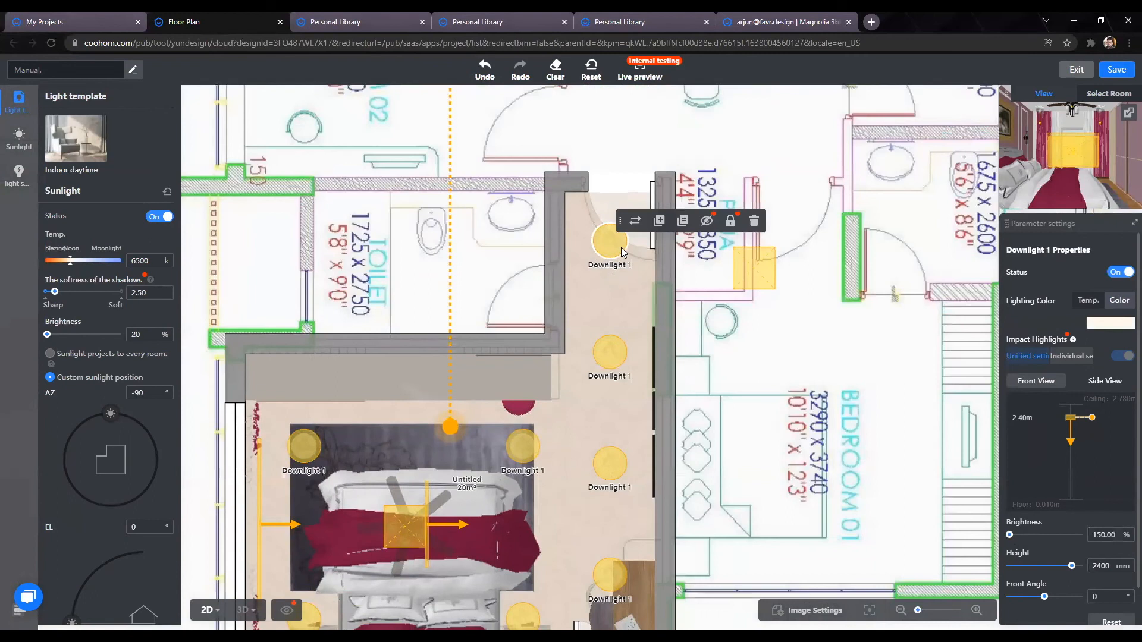
click(636, 221)
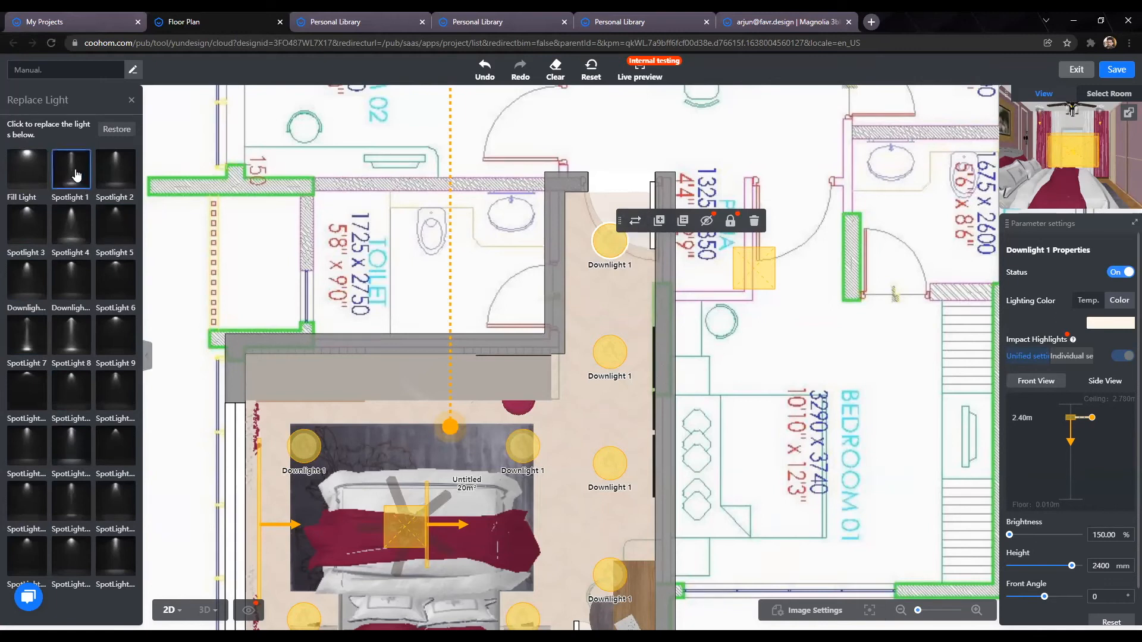
click(113, 281)
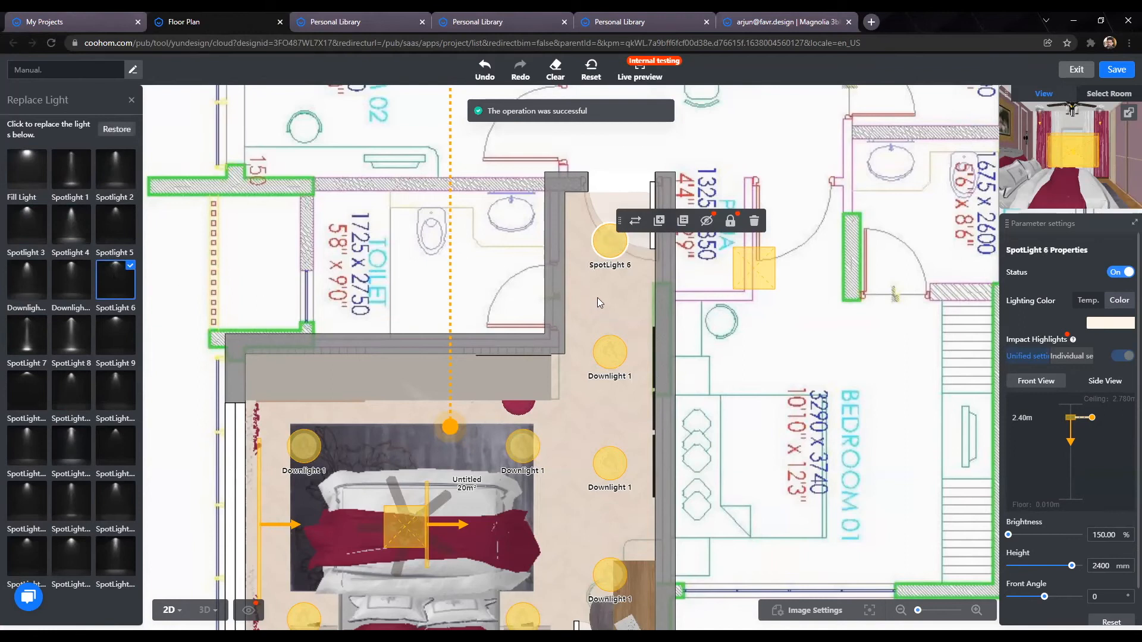
click(576, 297)
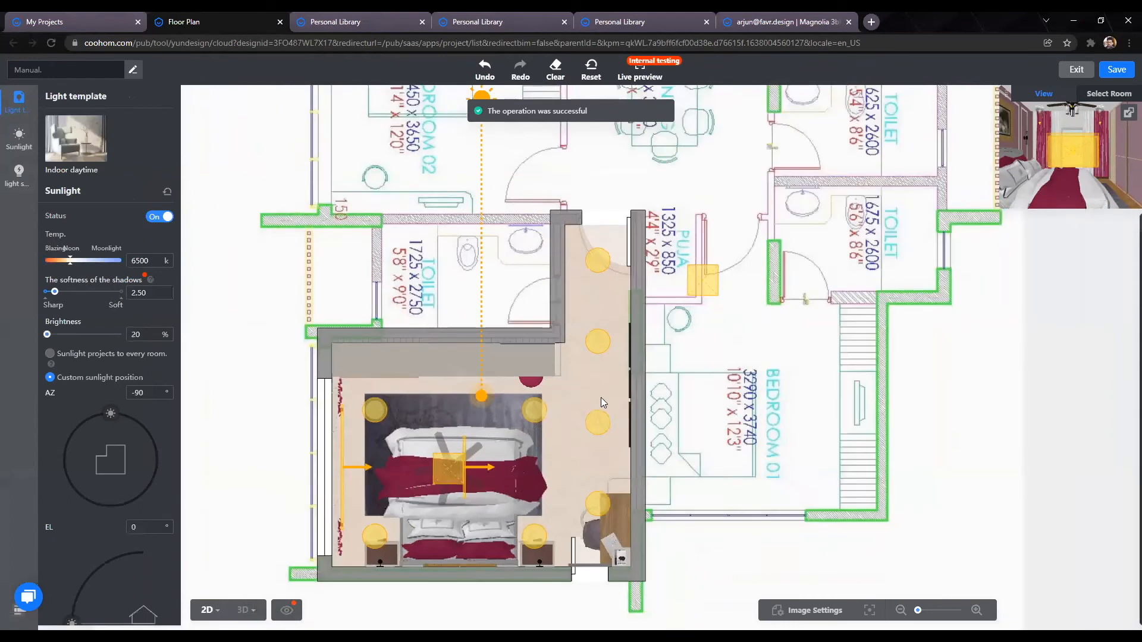
Step: Replace the remaining downlights along the passage down to the desk with SpotLight 6
click(612, 392)
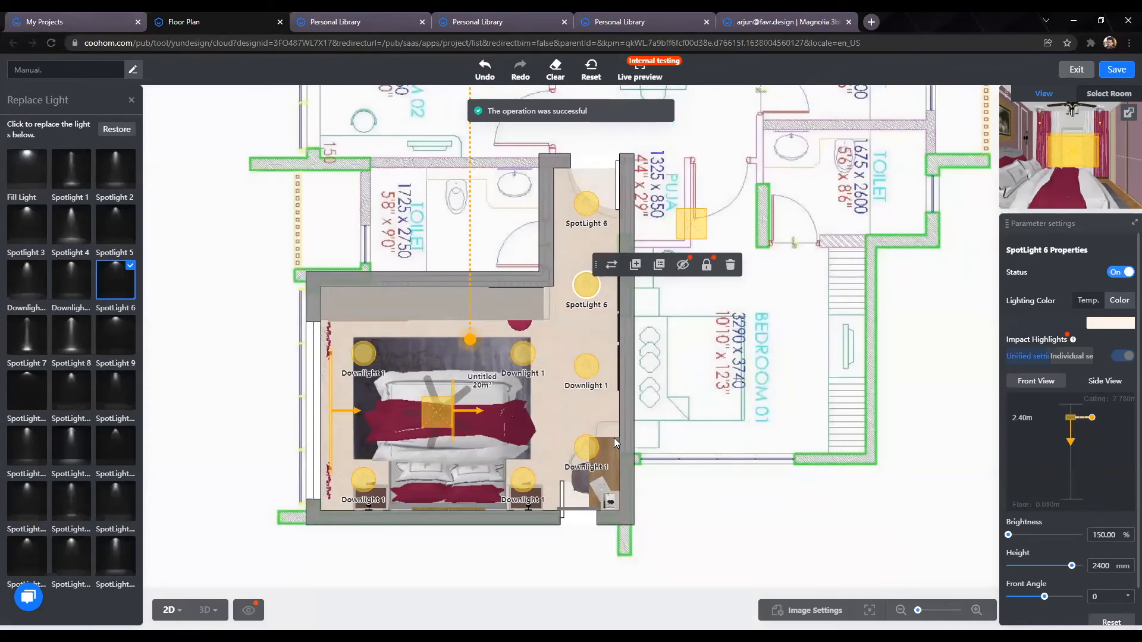
scroll(604, 385, up, 2)
scroll(595, 362, up, 3)
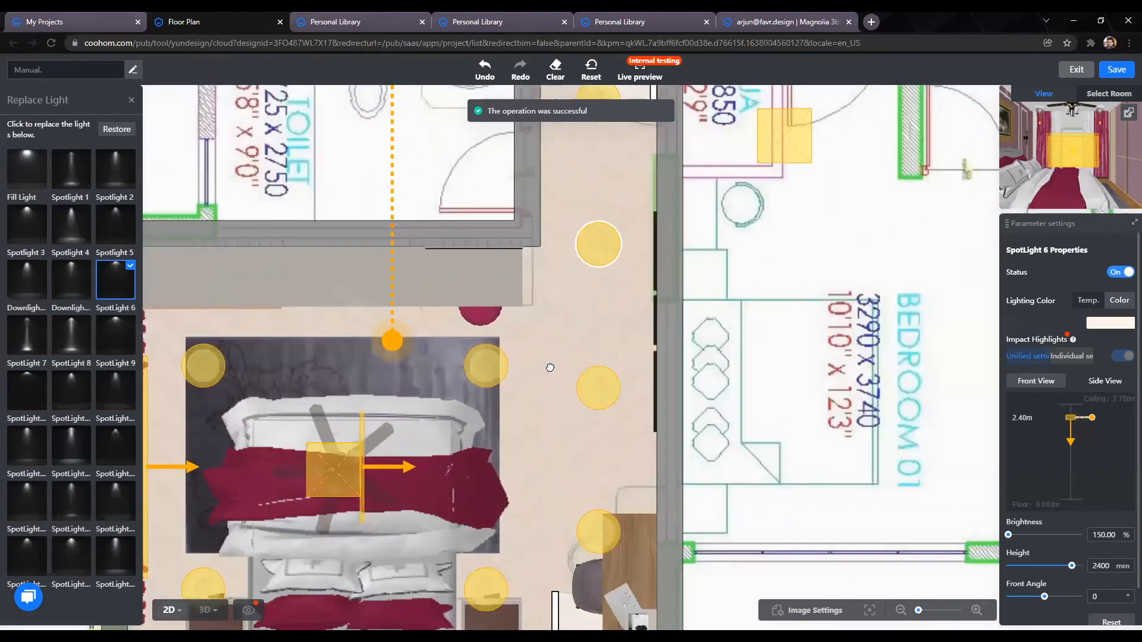
click(577, 374)
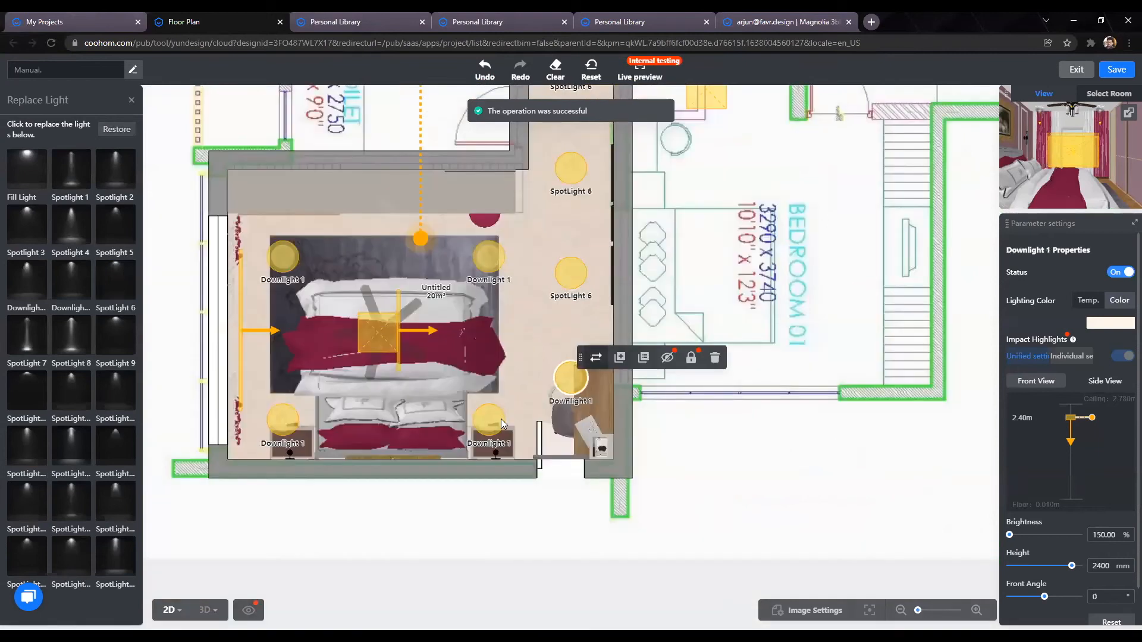
Step: Replace the downlights over the passage-side nightstand and both far corners of the rug at the bed's foot with SpotLight 6
click(489, 419)
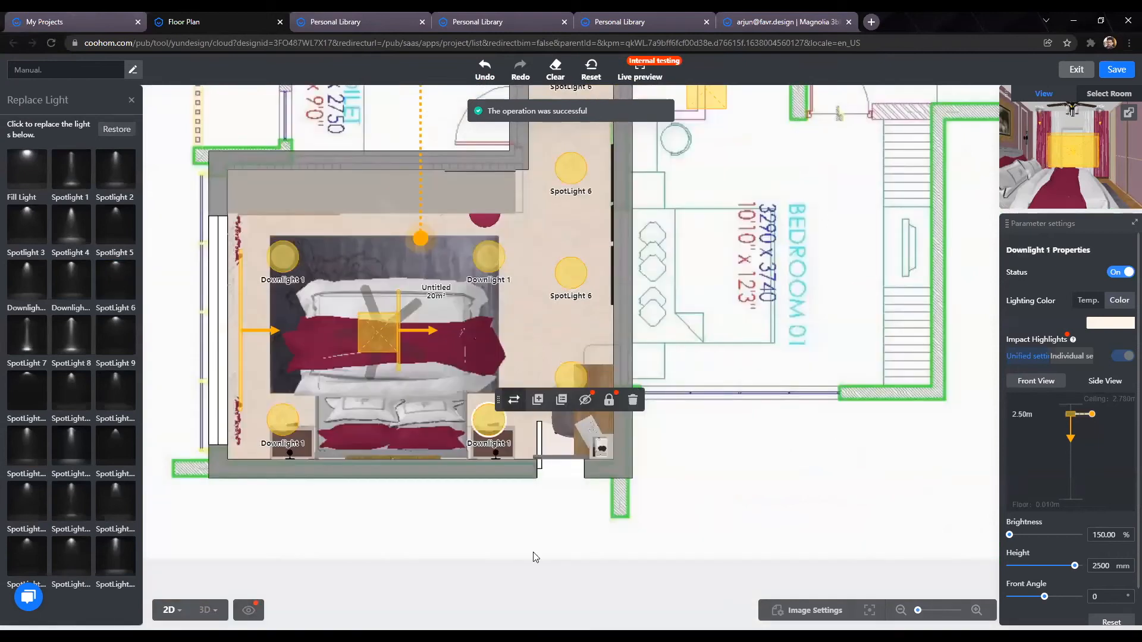
scroll(533, 552, up, 1)
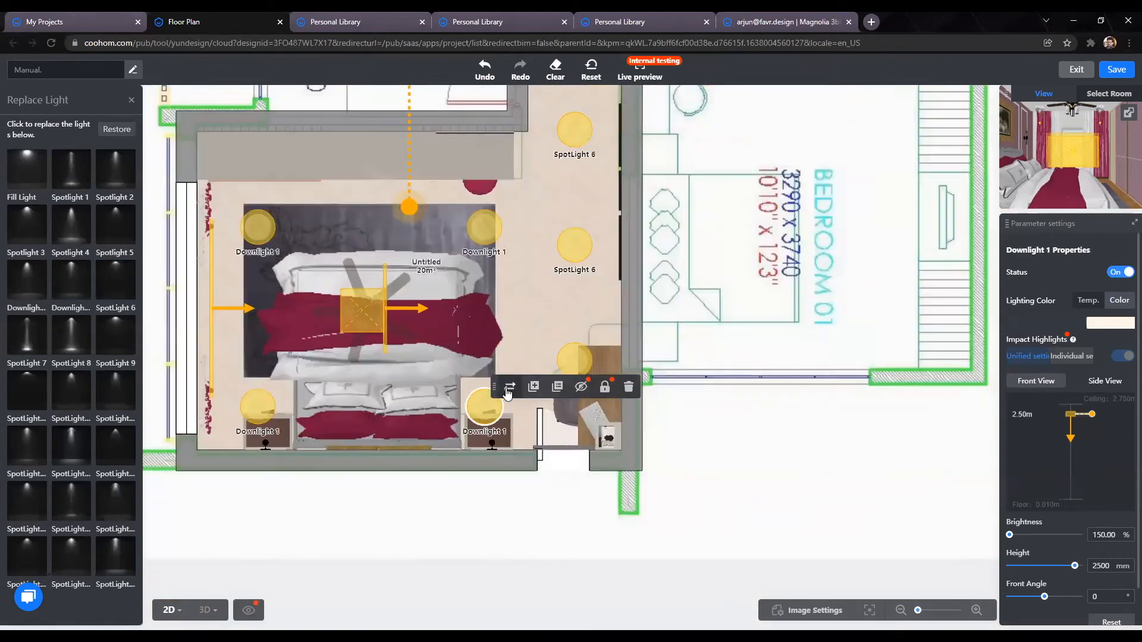
click(118, 280)
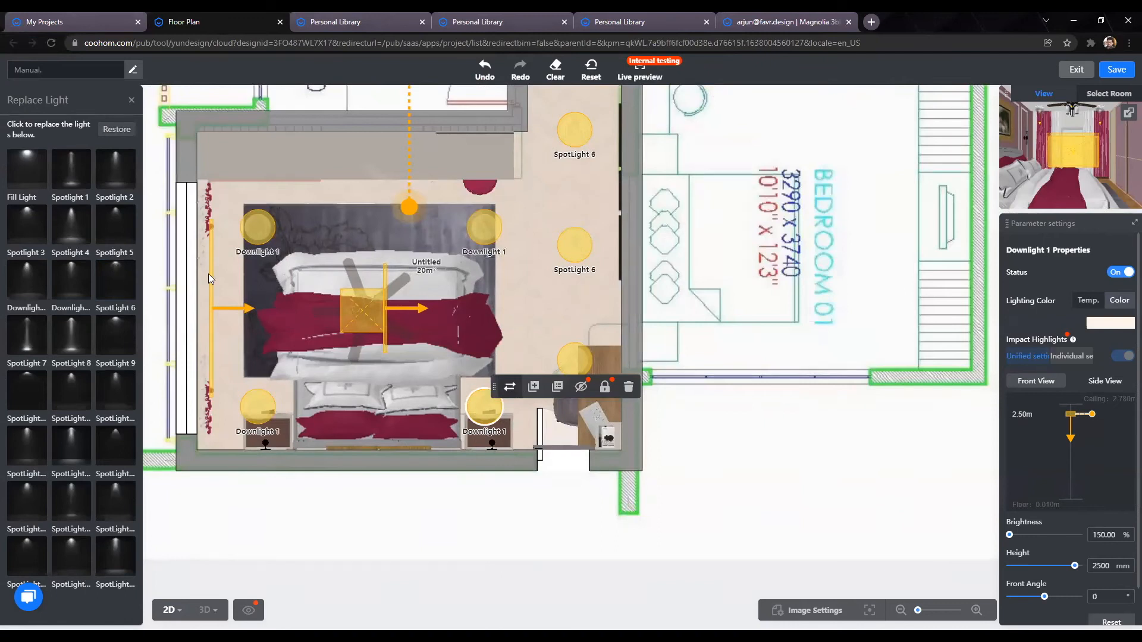
click(483, 230)
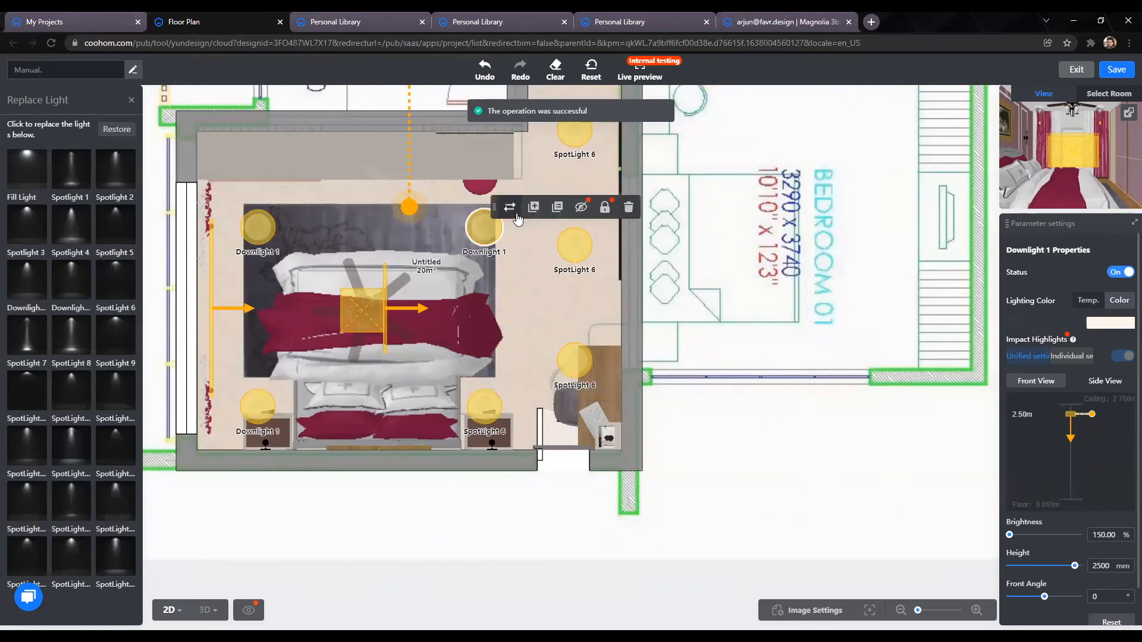
click(114, 277)
click(258, 238)
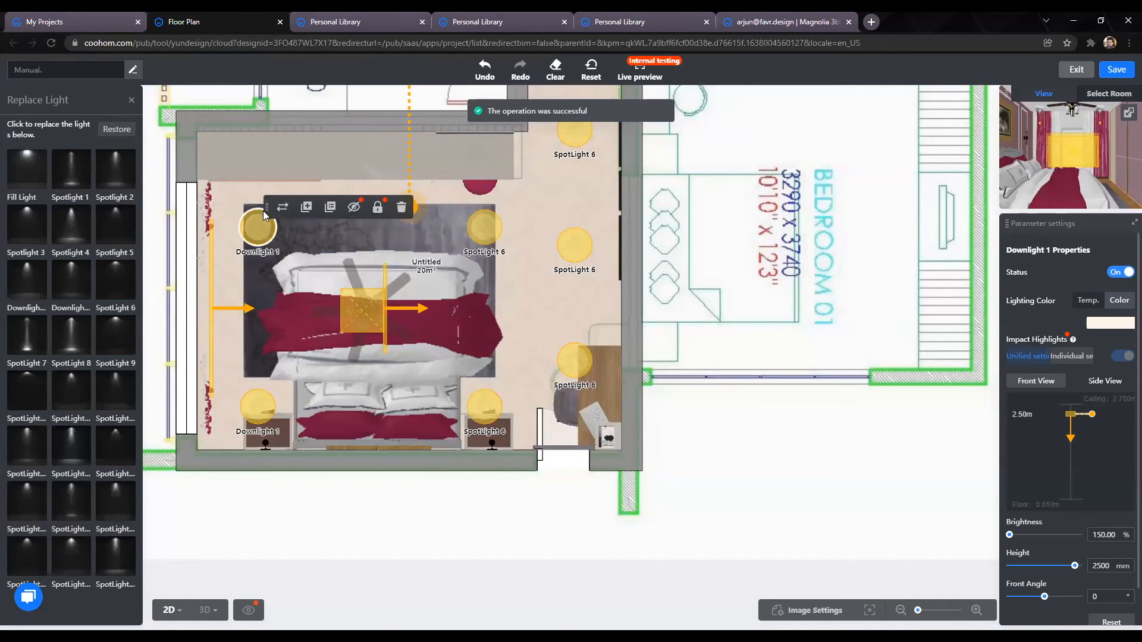
click(122, 278)
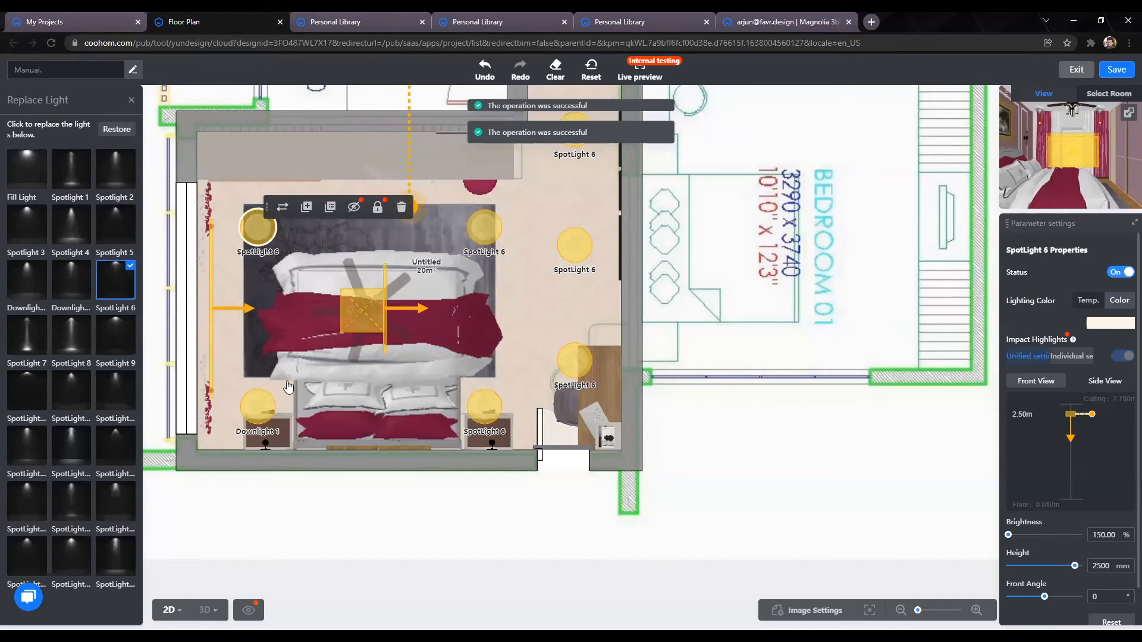
Step: Replace the last downlight, above the nightstand nearest the window, with SpotLight 6
click(257, 395)
click(115, 336)
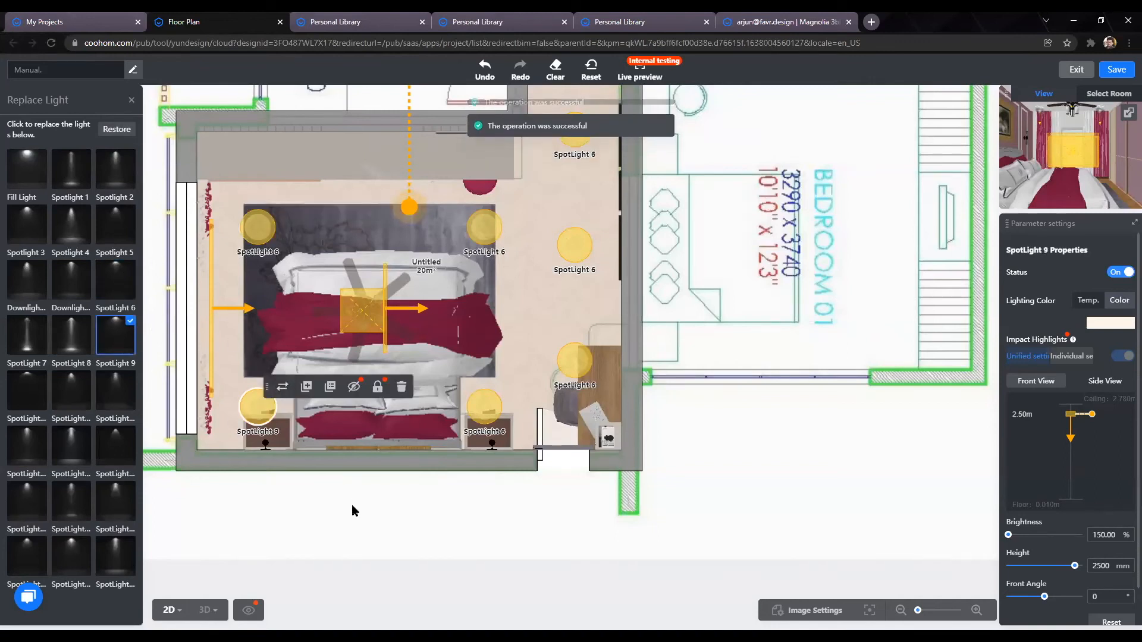
click(351, 506)
click(258, 408)
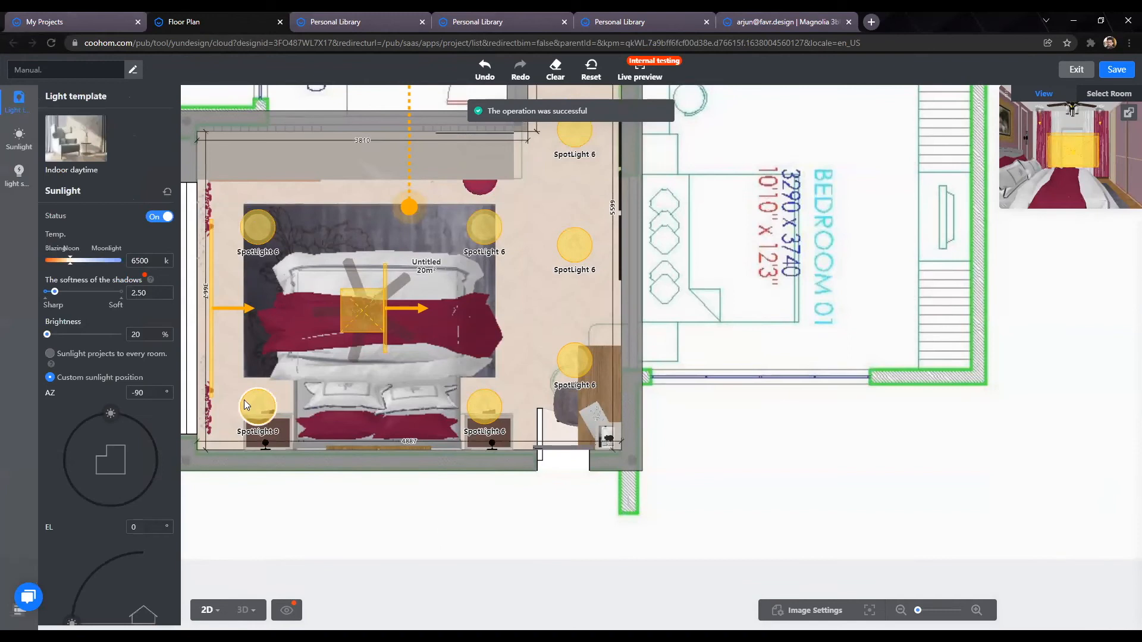
click(283, 387)
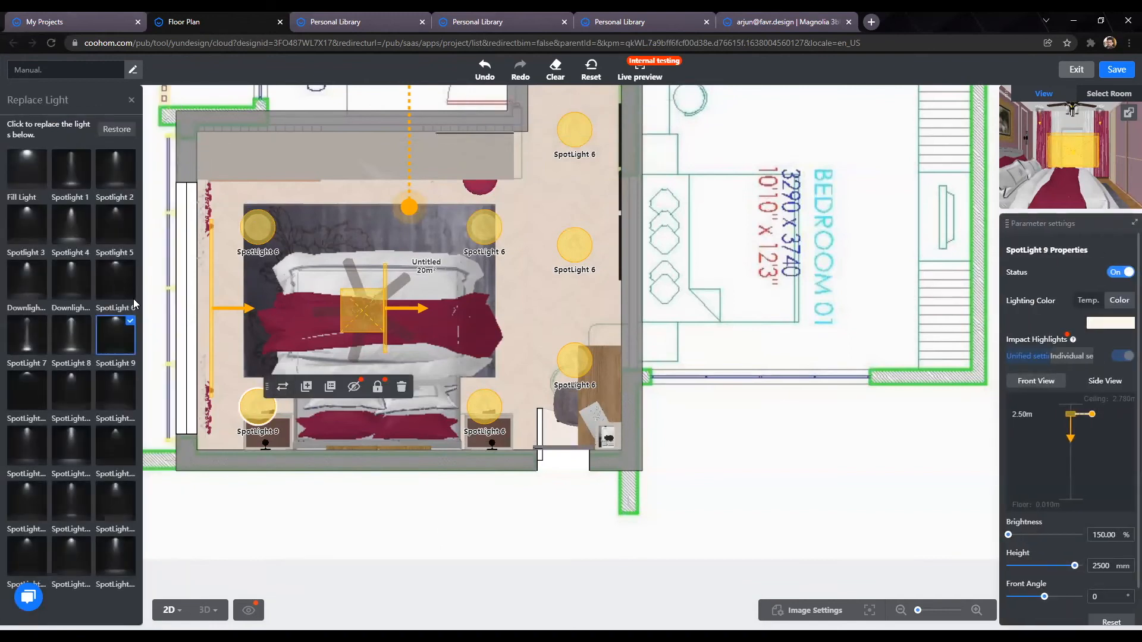
click(336, 517)
scroll(418, 530, down, 2)
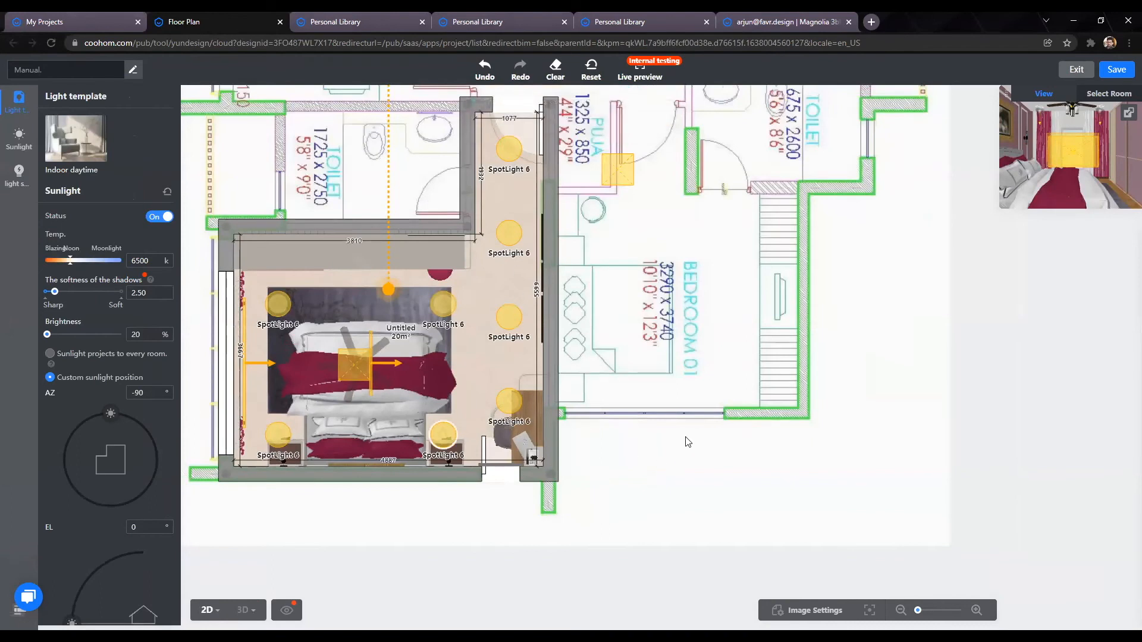
Step: Move the square rectangle light from beside PUJA back into the passage, centred on the spotlight at the entrance
drag(599, 138, 533, 197)
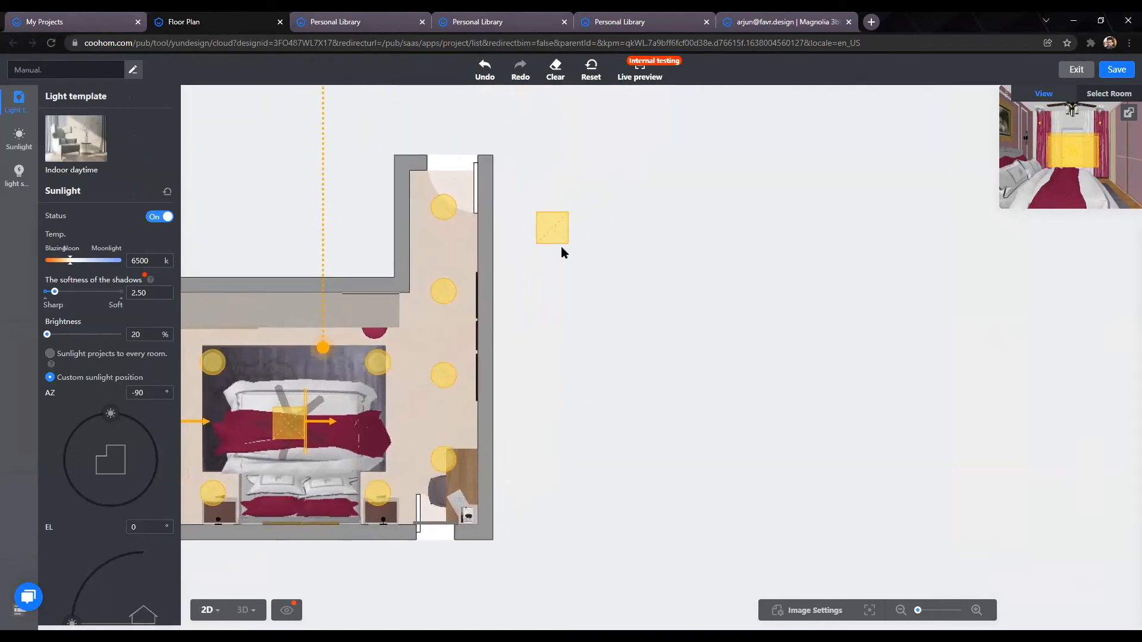
scroll(468, 187, up, 1)
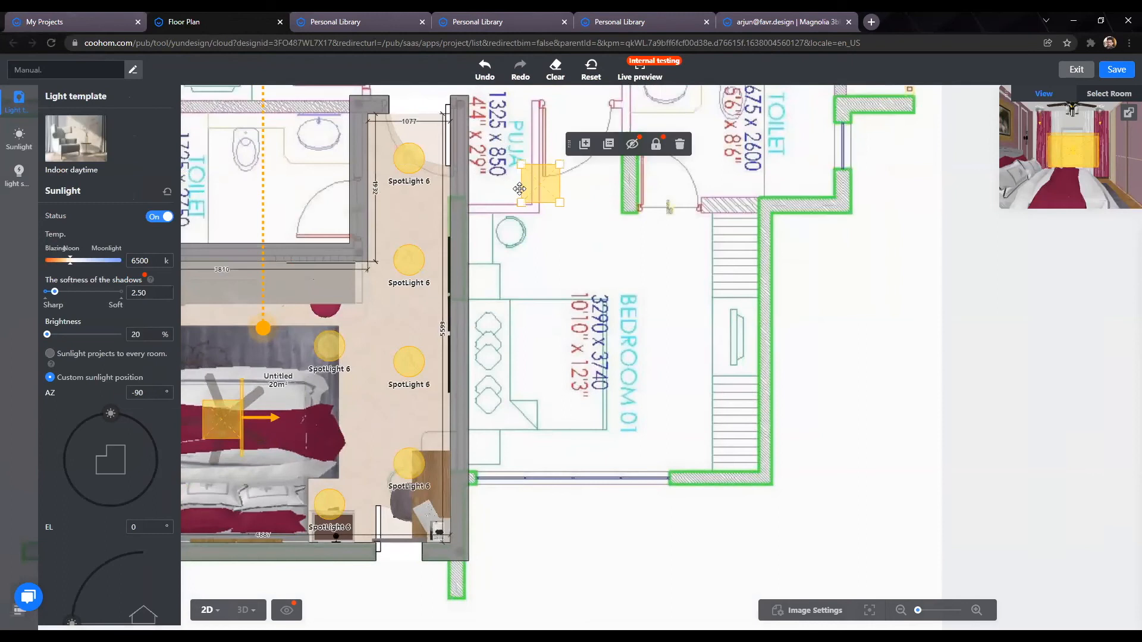
click(408, 160)
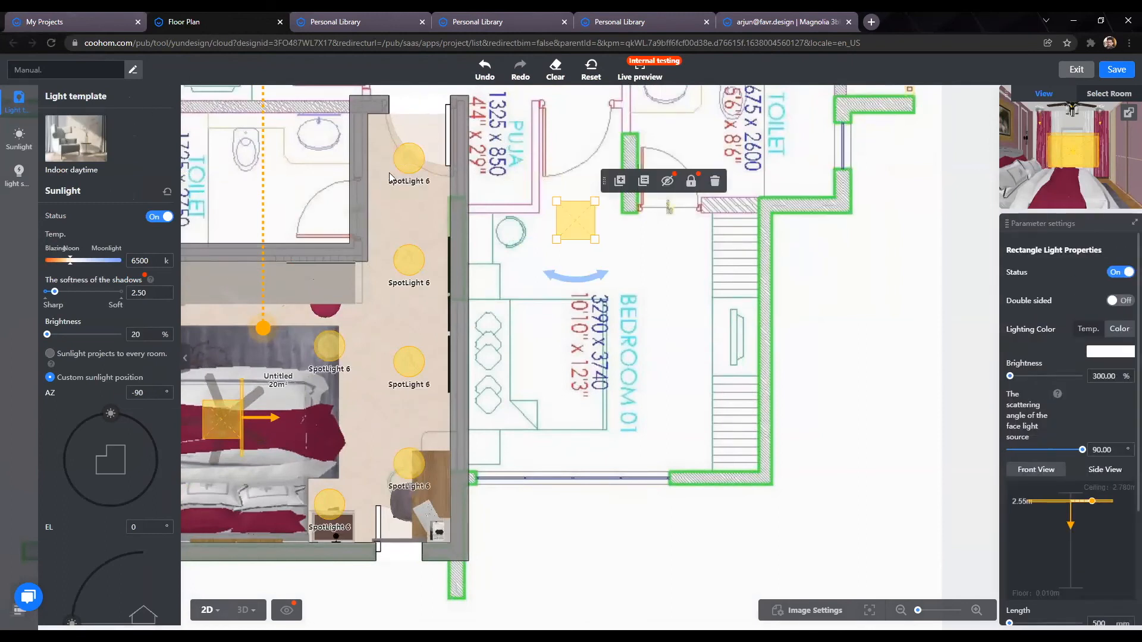
click(522, 537)
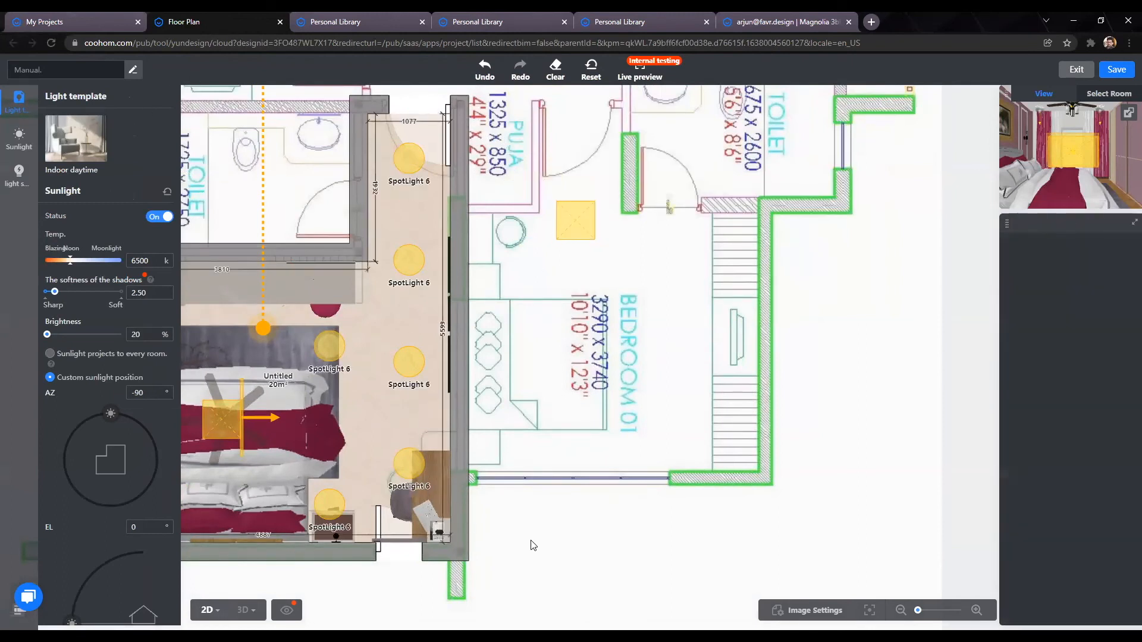
scroll(521, 536, down, 1)
drag(521, 537, 583, 514)
click(621, 263)
drag(630, 253, 489, 203)
click(488, 202)
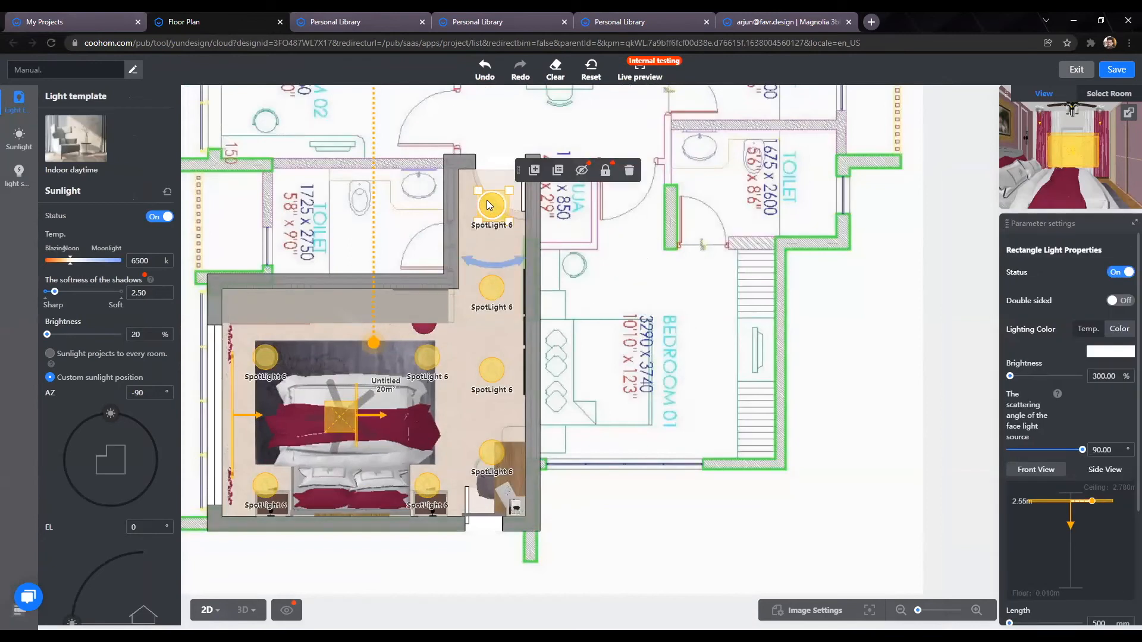
click(600, 274)
Step: Stretch the rectangle light down the passage to the desk, over all four spotlights, to about 4440 mm long
scroll(599, 273, up, 1)
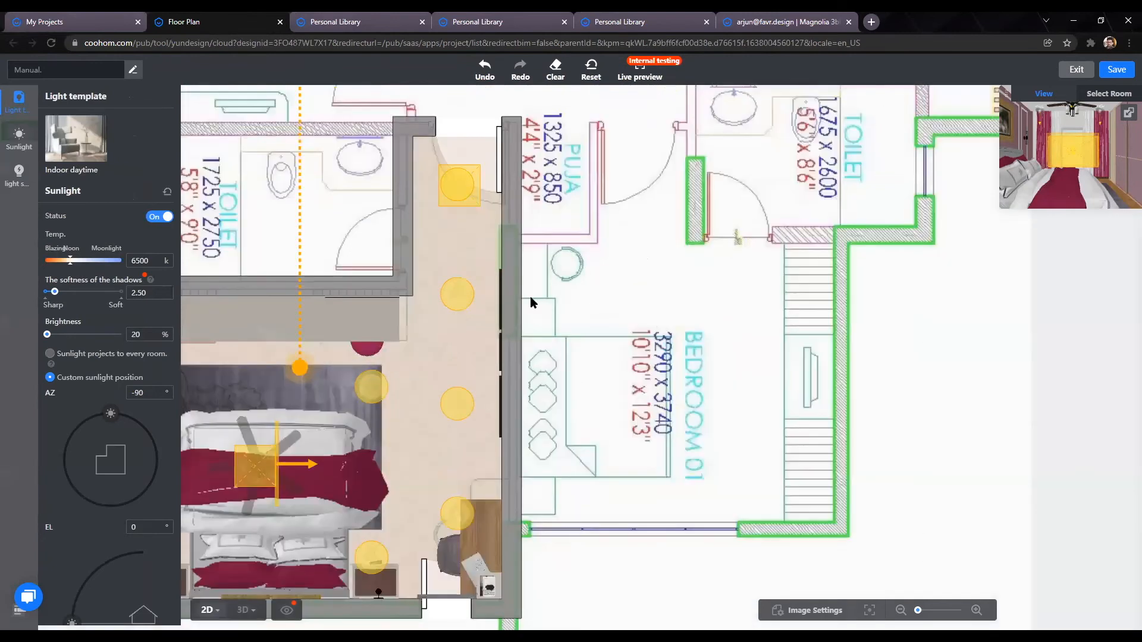
drag(537, 278, 597, 351)
scroll(529, 259, up, 2)
click(541, 266)
mouse_move(546, 269)
mouse_down()
mouse_move(537, 522)
mouse_move(559, 405)
mouse_move(548, 262)
mouse_up()
drag(540, 408, 541, 637)
drag(534, 521, 524, 399)
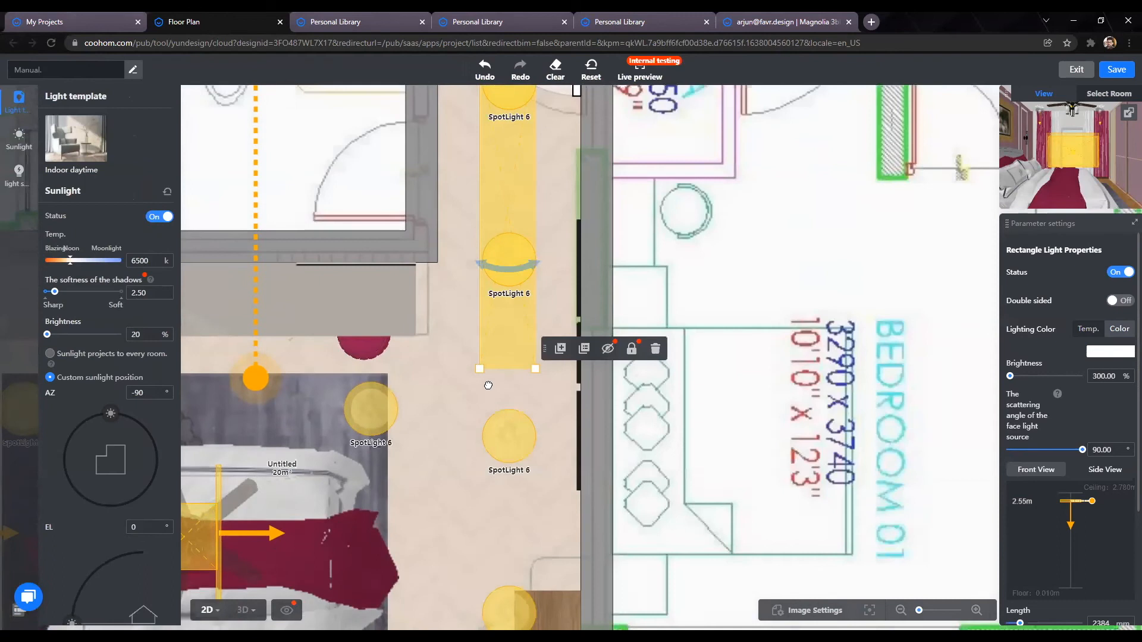
scroll(511, 351, down, 2)
scroll(501, 289, down, 2)
drag(502, 280, 504, 439)
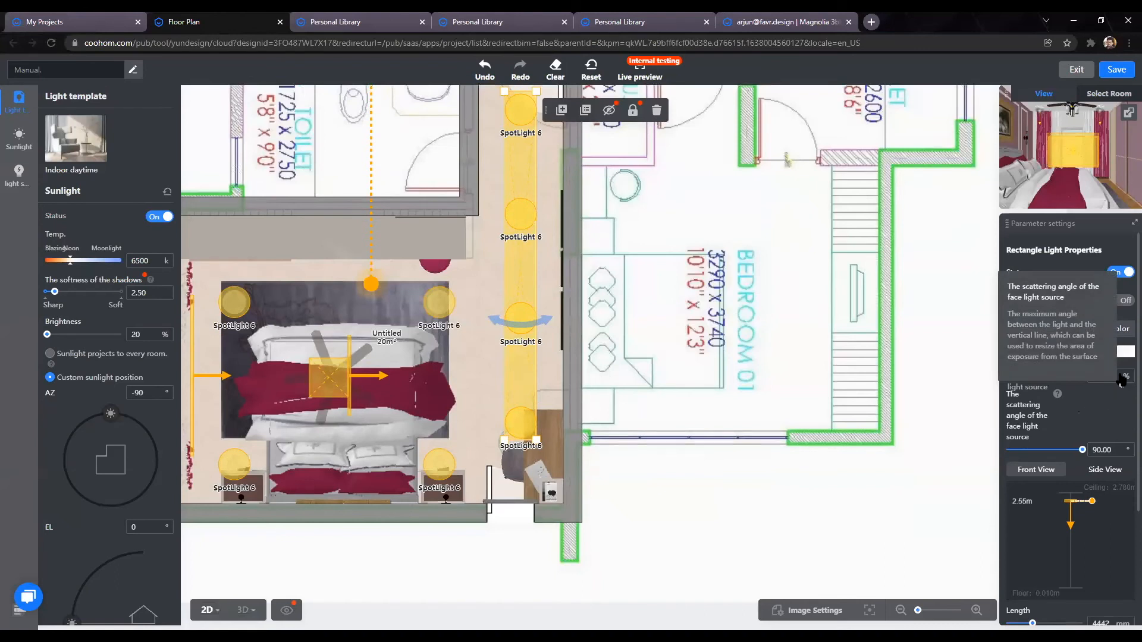
Step: Set the passage rectangle light's brightness to 350%
drag(1116, 378, 1070, 389)
text(350)
key(Return)
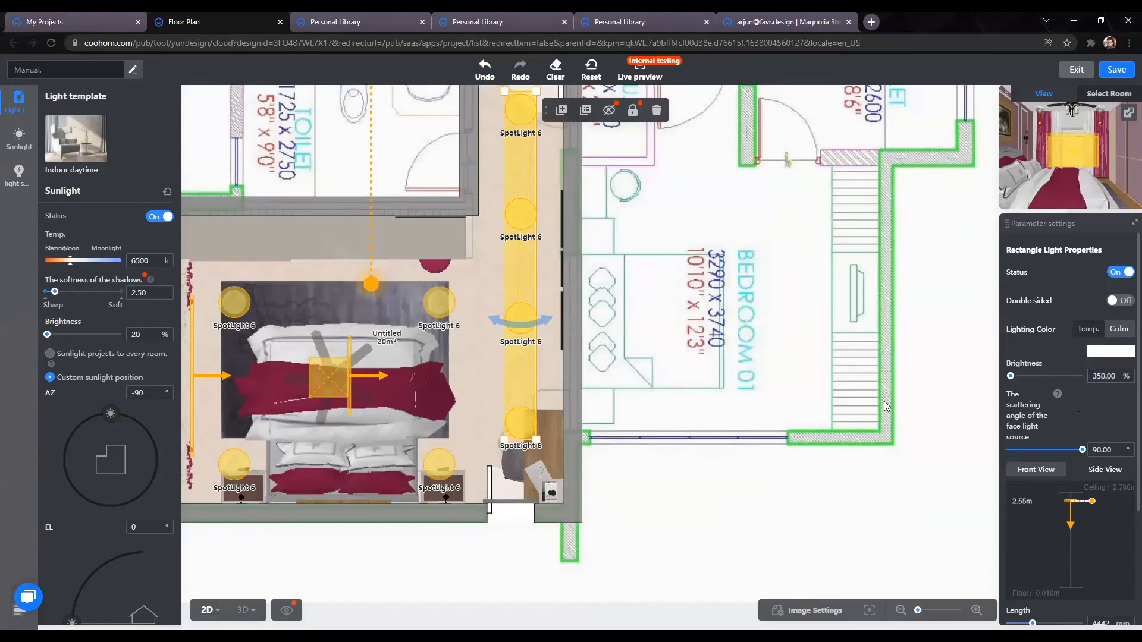
scroll(604, 500, down, 3)
click(450, 560)
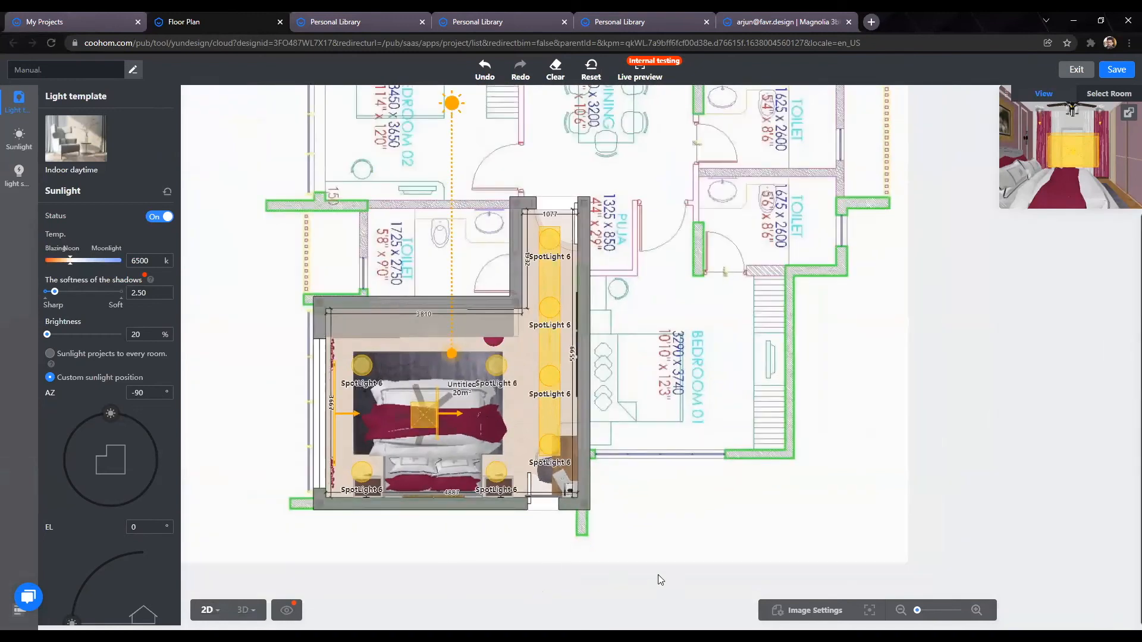
Step: Move the area light at the curtains to just outside the window, still facing into the bedroom
scroll(451, 562, up, 4)
drag(450, 560, 660, 596)
scroll(475, 328, up, 3)
drag(374, 339, 364, 339)
scroll(547, 439, down, 3)
click(328, 374)
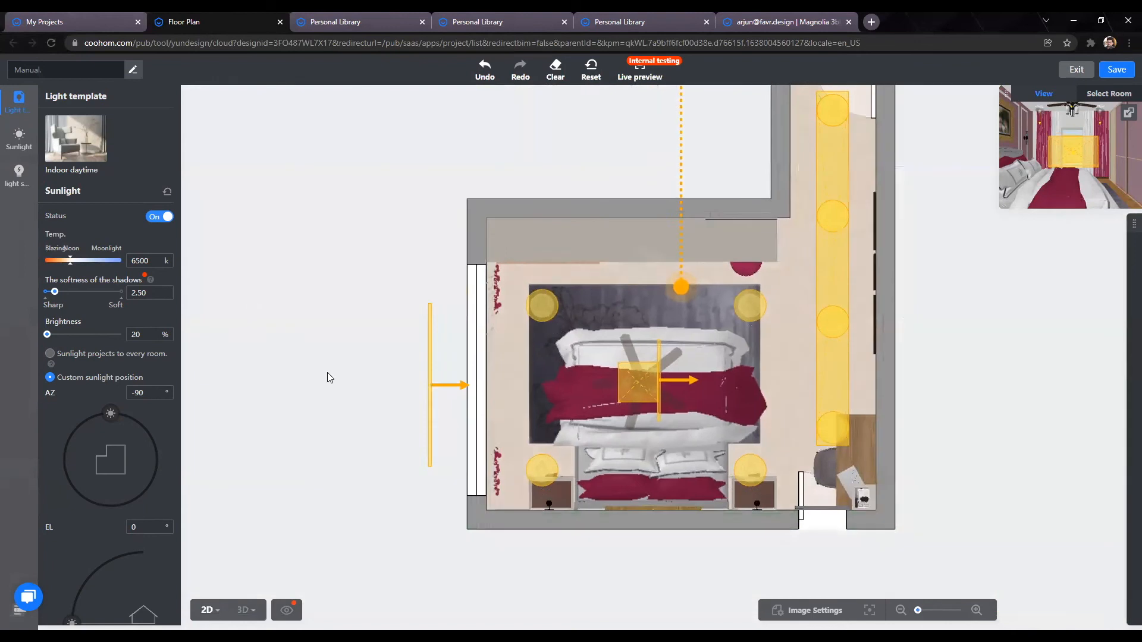
scroll(361, 401, down, 3)
scroll(375, 362, up, 4)
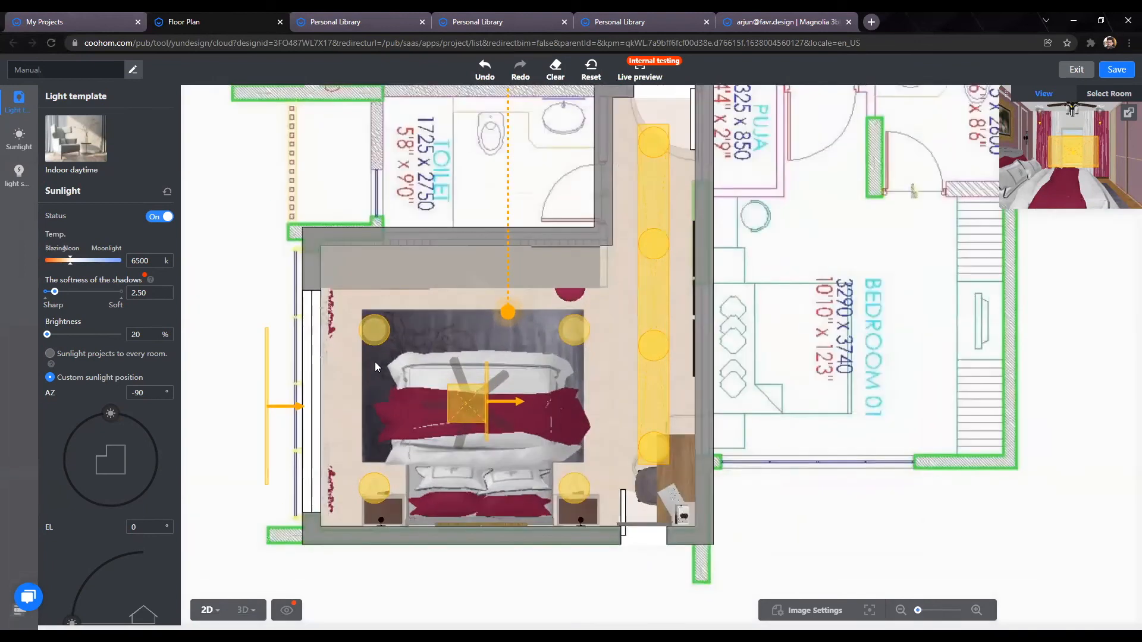
Step: Set the spotlight at the rug corner near the window and bed's foot to a 4500 K color temperature and 250% brightness
scroll(375, 362, up, 3)
click(397, 296)
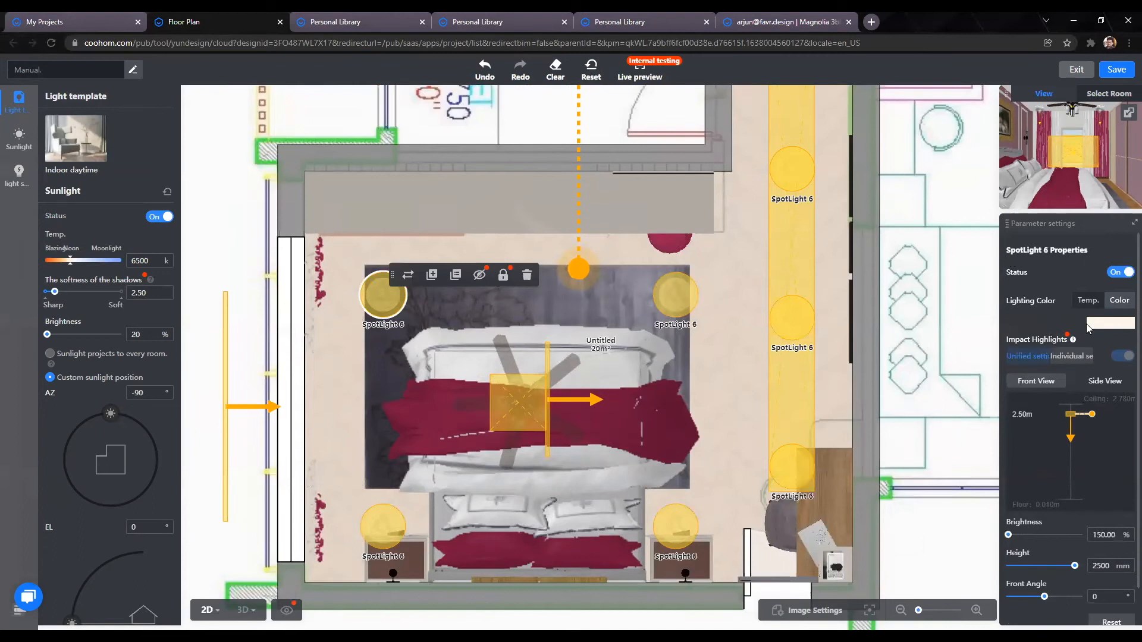
click(1090, 301)
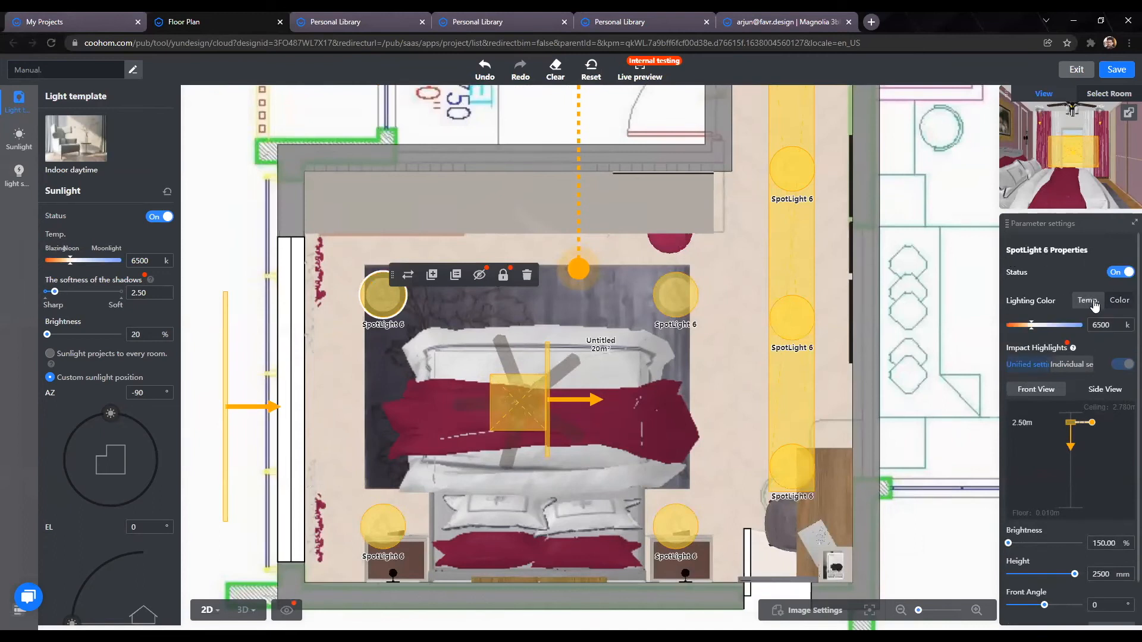
double_click(1118, 326)
click(1122, 303)
click(1098, 302)
drag(1112, 323, 1064, 345)
text(4)
scroll(1057, 558, down, 1)
click(1116, 500)
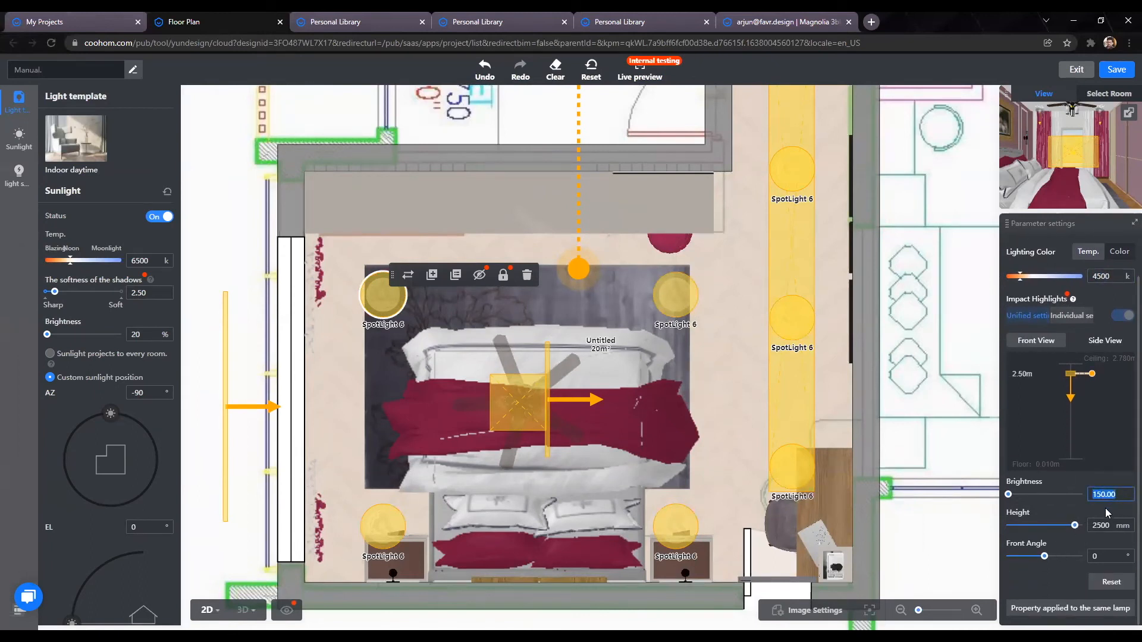
text(250)
key(Return)
click(432, 275)
key(Escape)
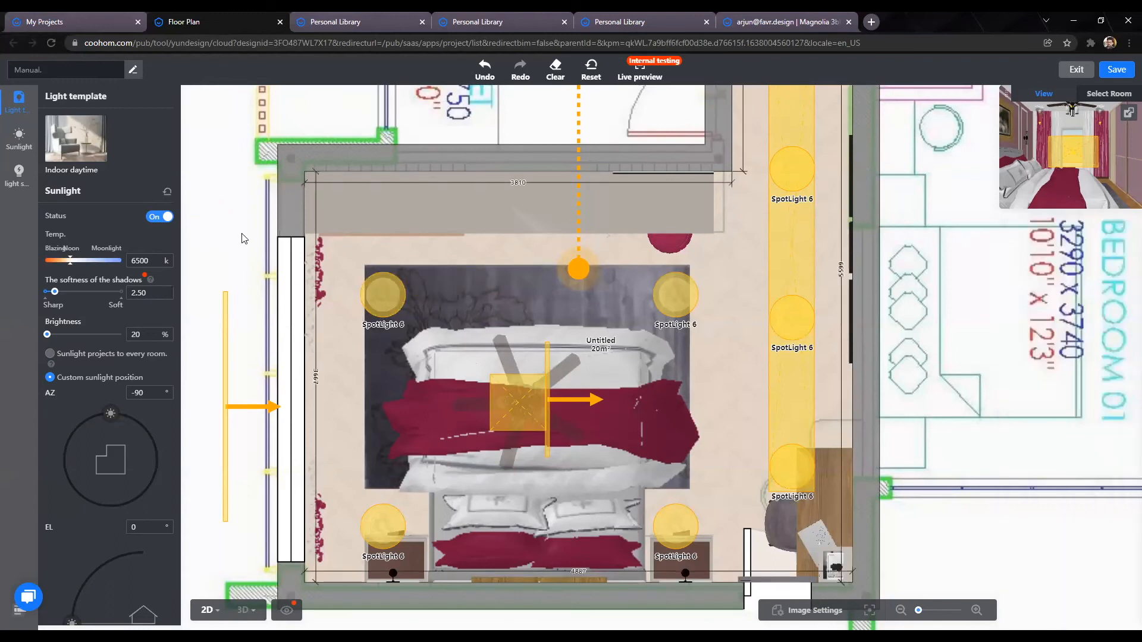
click(404, 301)
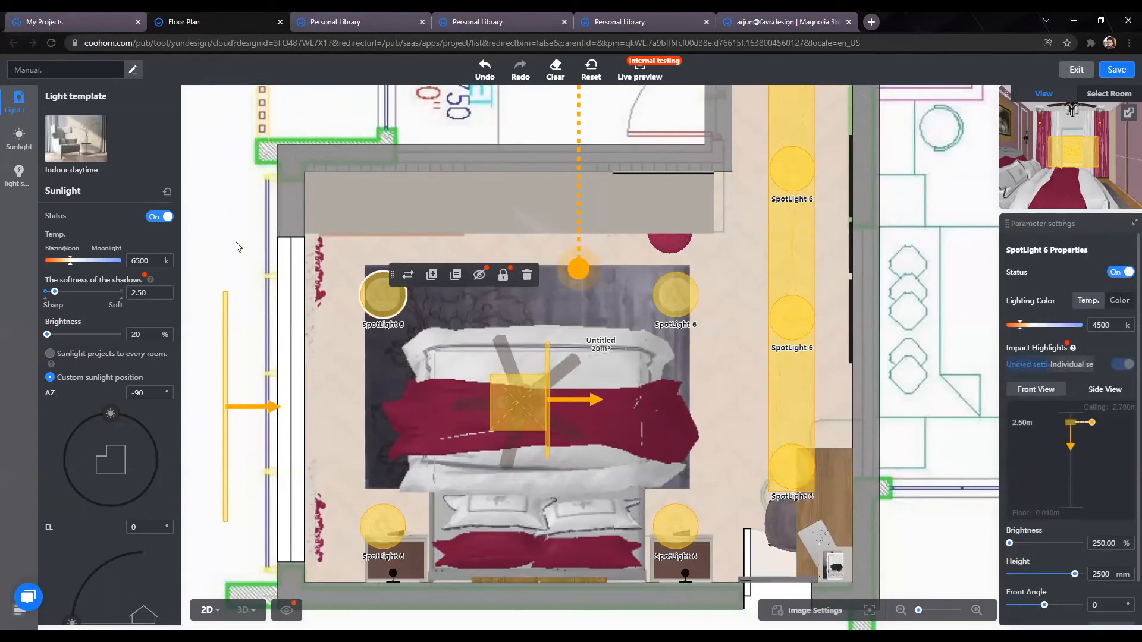
click(238, 247)
Step: Apply the edited spotlight's properties to the other spotlights around the bed and along the passage
click(400, 296)
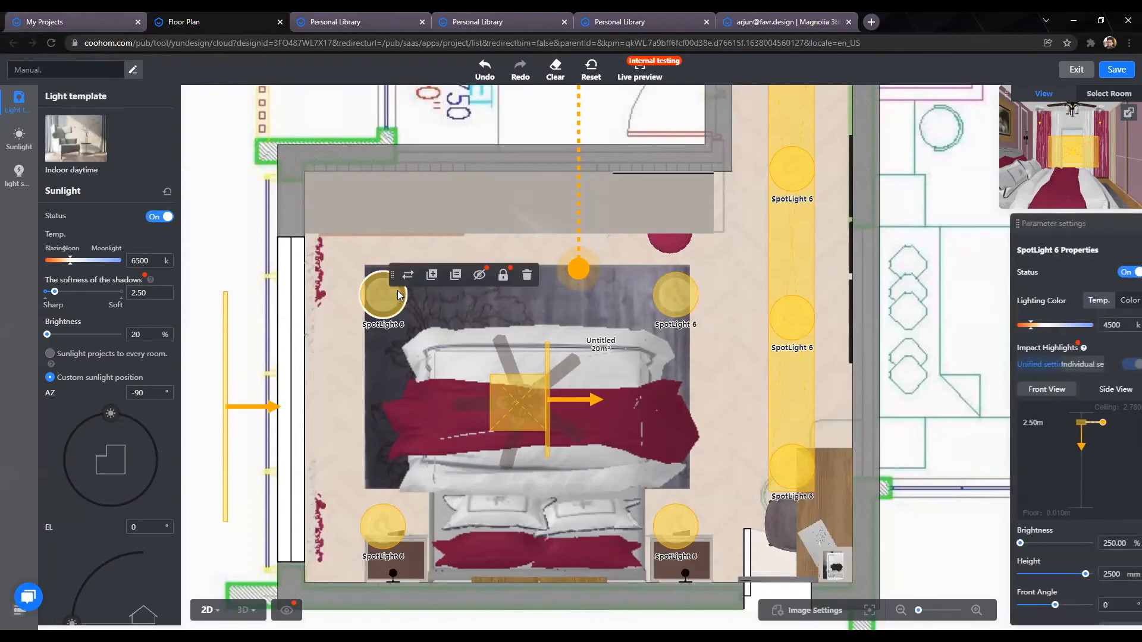
click(454, 275)
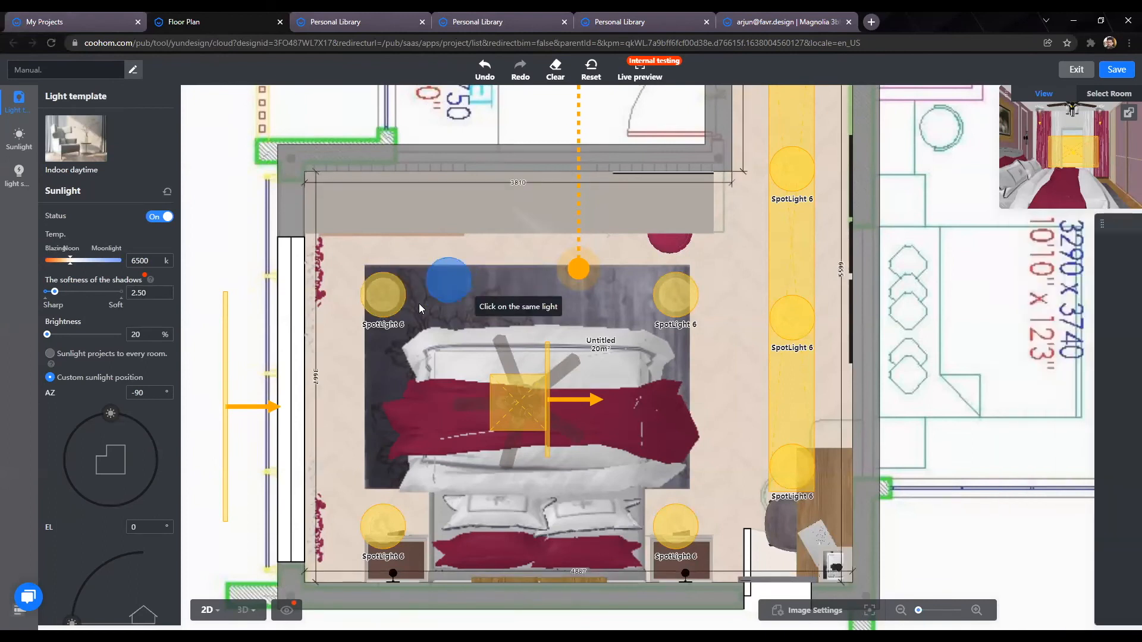
click(674, 296)
click(385, 528)
click(679, 527)
click(792, 469)
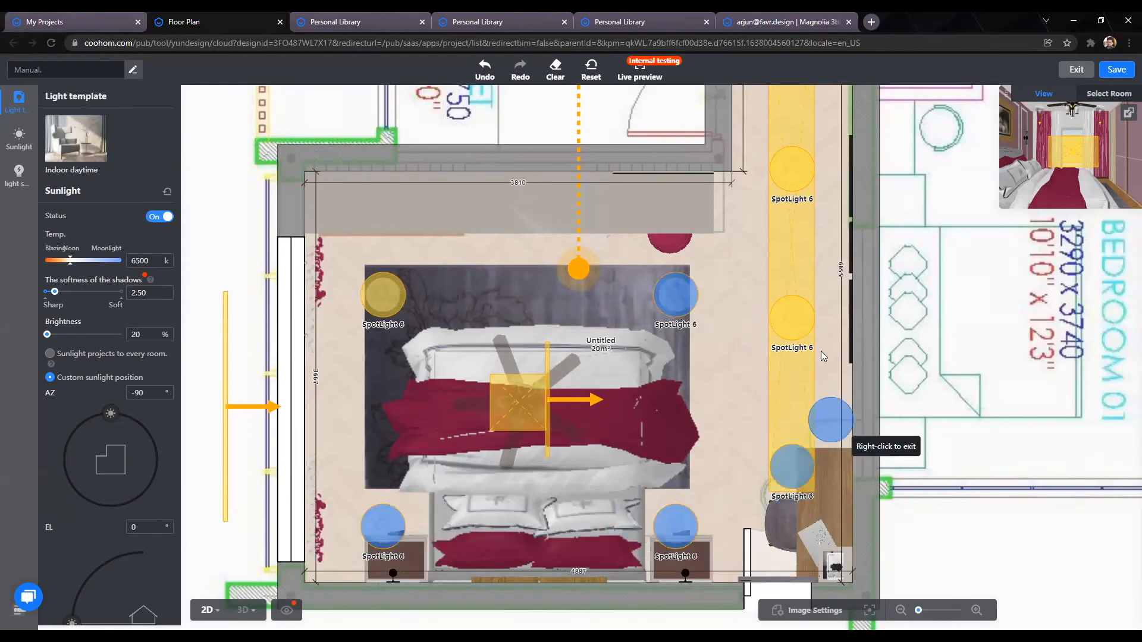
click(793, 318)
click(792, 168)
scroll(722, 298, down, 3)
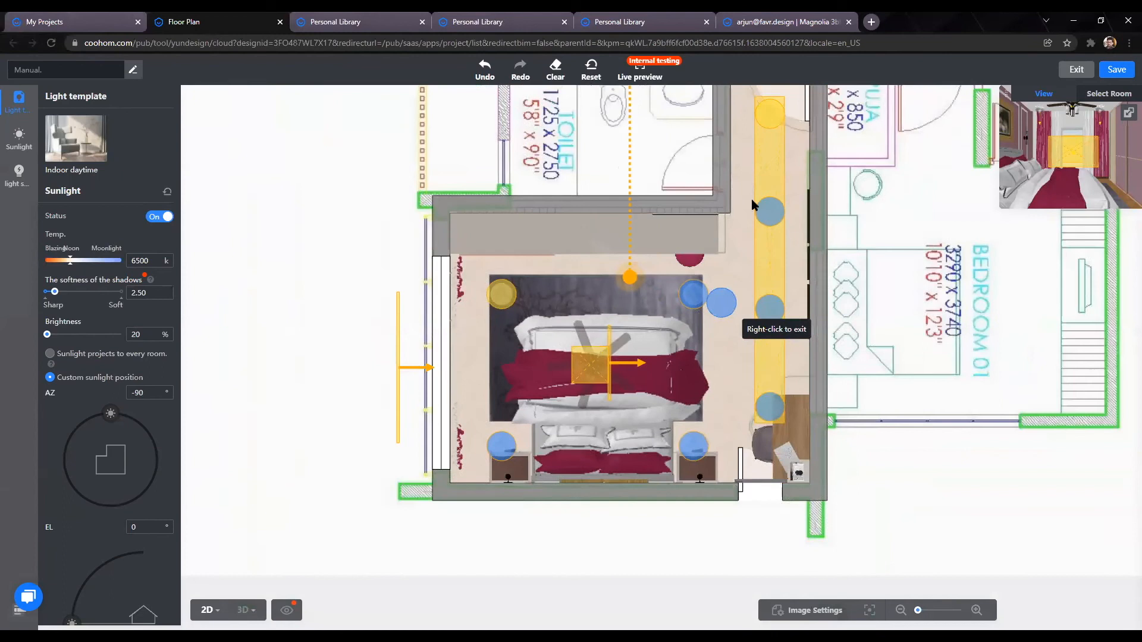
scroll(757, 178, down, 3)
right_click(331, 283)
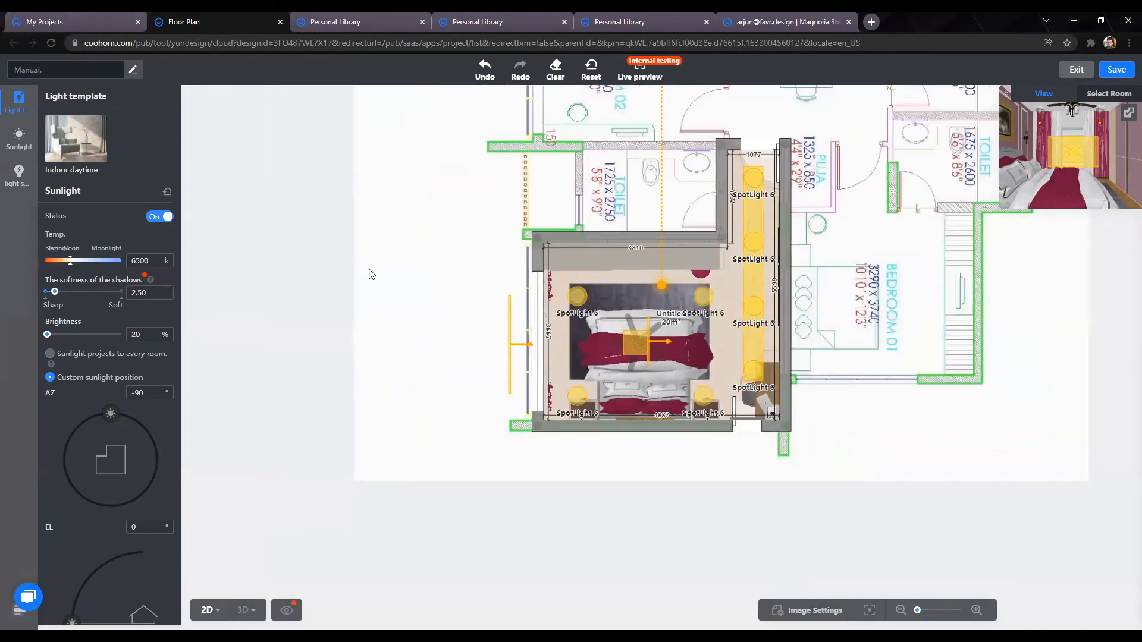
scroll(691, 458, up, 4)
drag(566, 469, 516, 600)
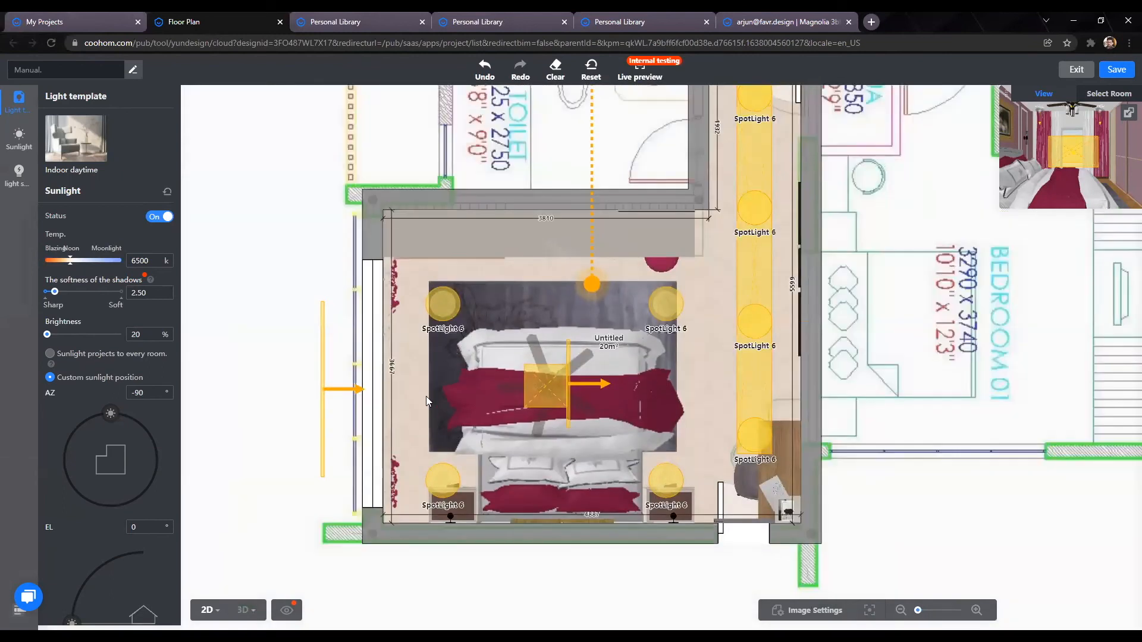
scroll(544, 351, up, 4)
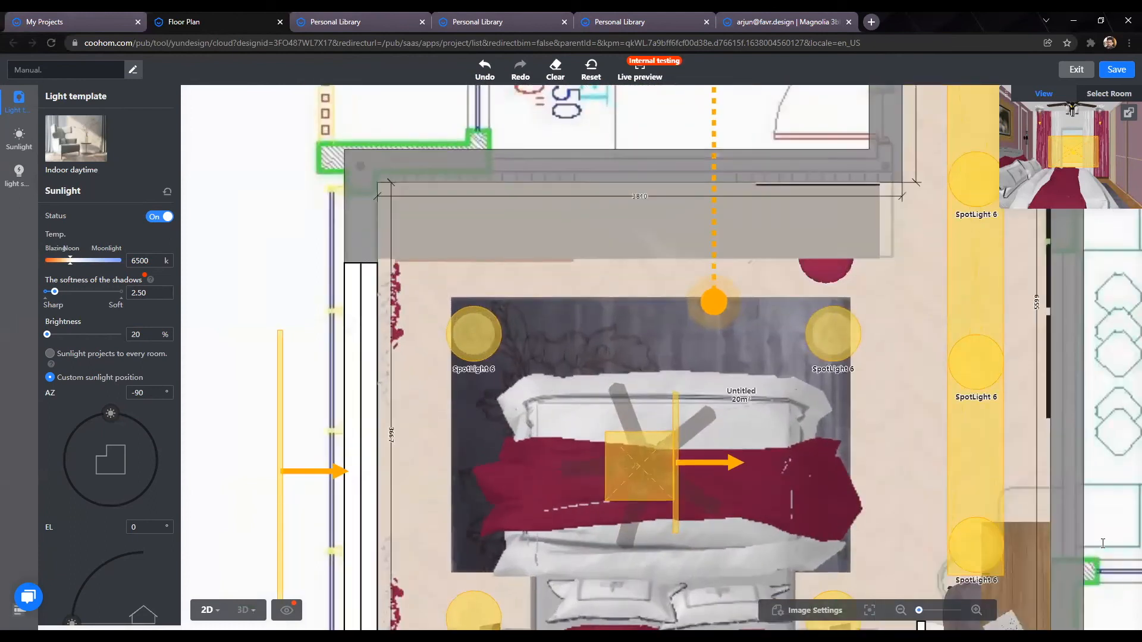
click(301, 381)
scroll(302, 407, down, 2)
scroll(304, 411, down, 1)
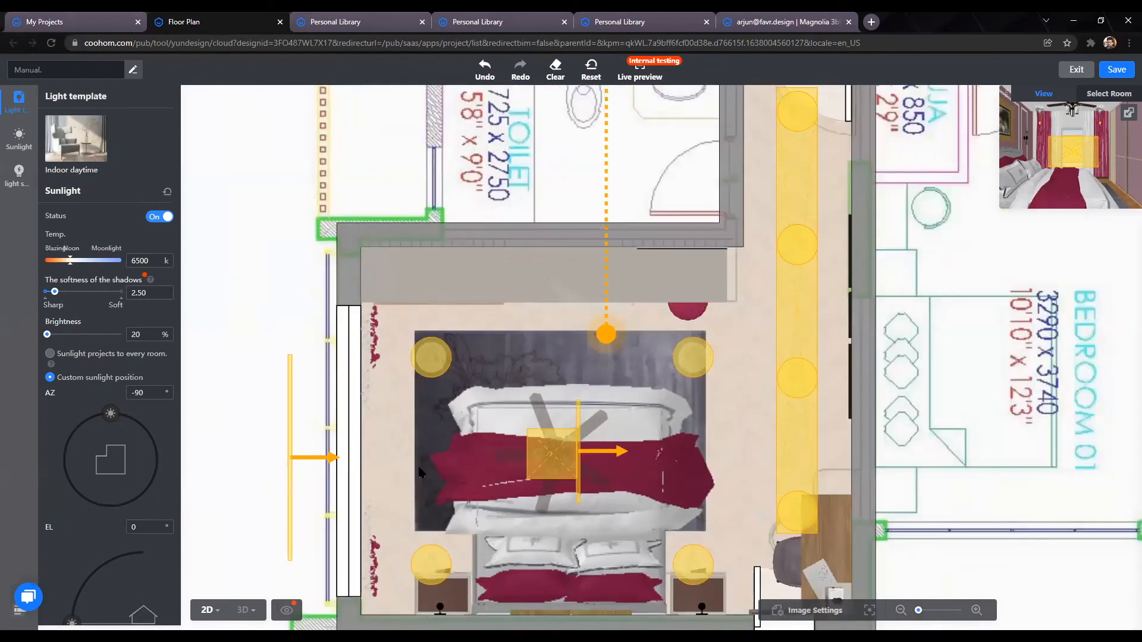
Step: Move the rectangle light outside the window closer to the glass and lengthen it to about 2868 mm to span the opening
drag(276, 420, 391, 336)
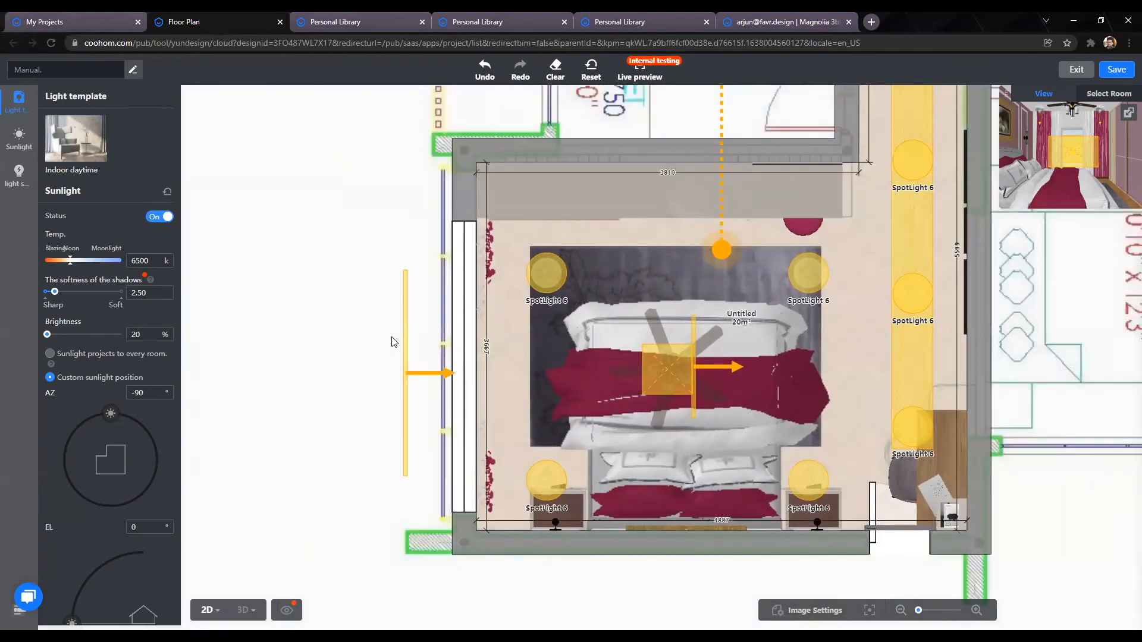
scroll(392, 344, up, 4)
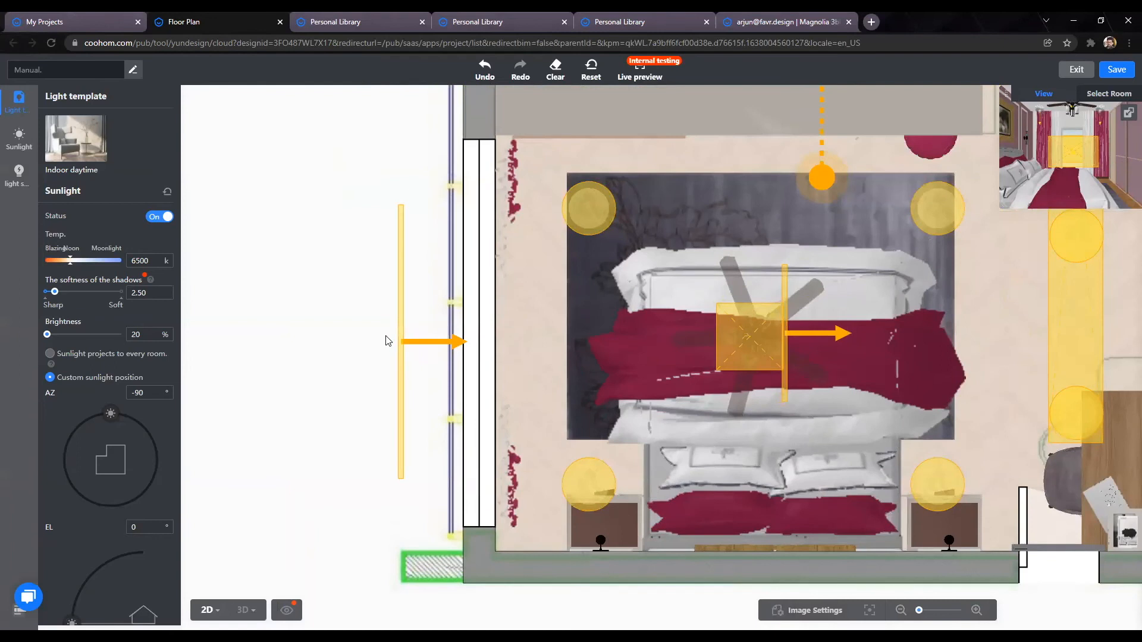
scroll(403, 331, down, 4)
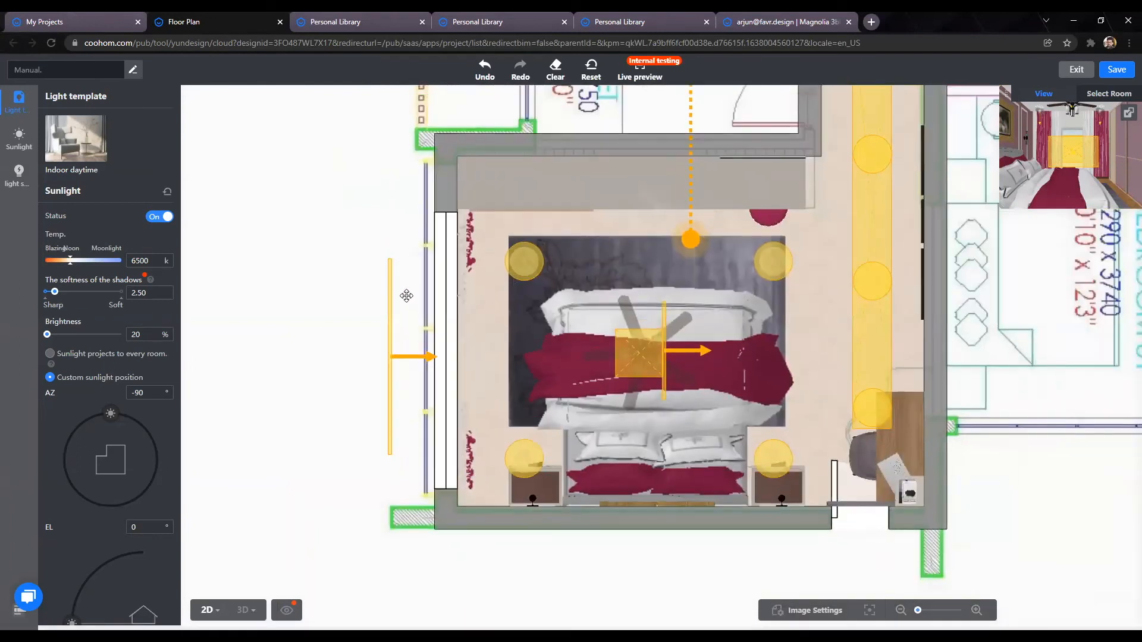
click(405, 339)
drag(405, 338, 409, 401)
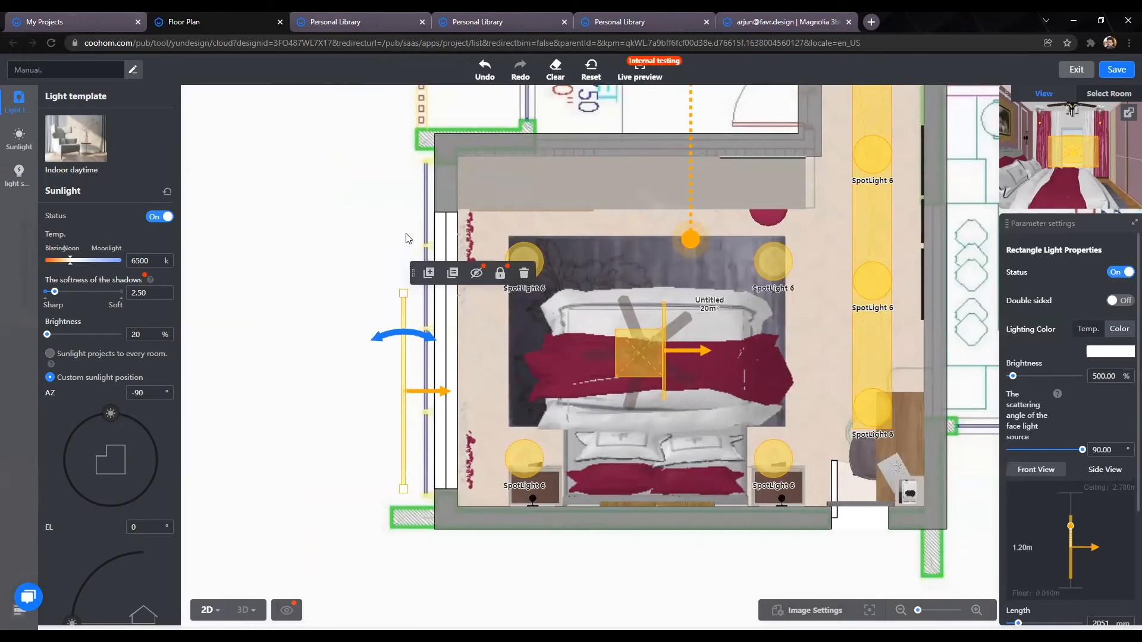
drag(408, 238, 408, 210)
drag(410, 286, 407, 216)
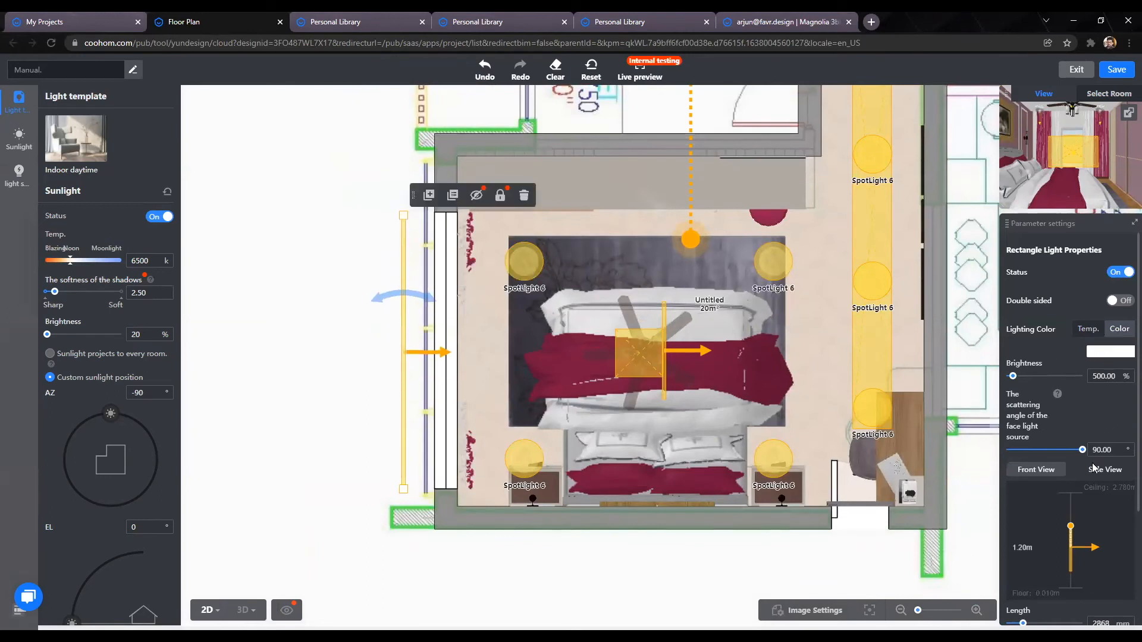
Step: Set the brightness of the rectangle light outside the window to 350%
drag(686, 572, 556, 549)
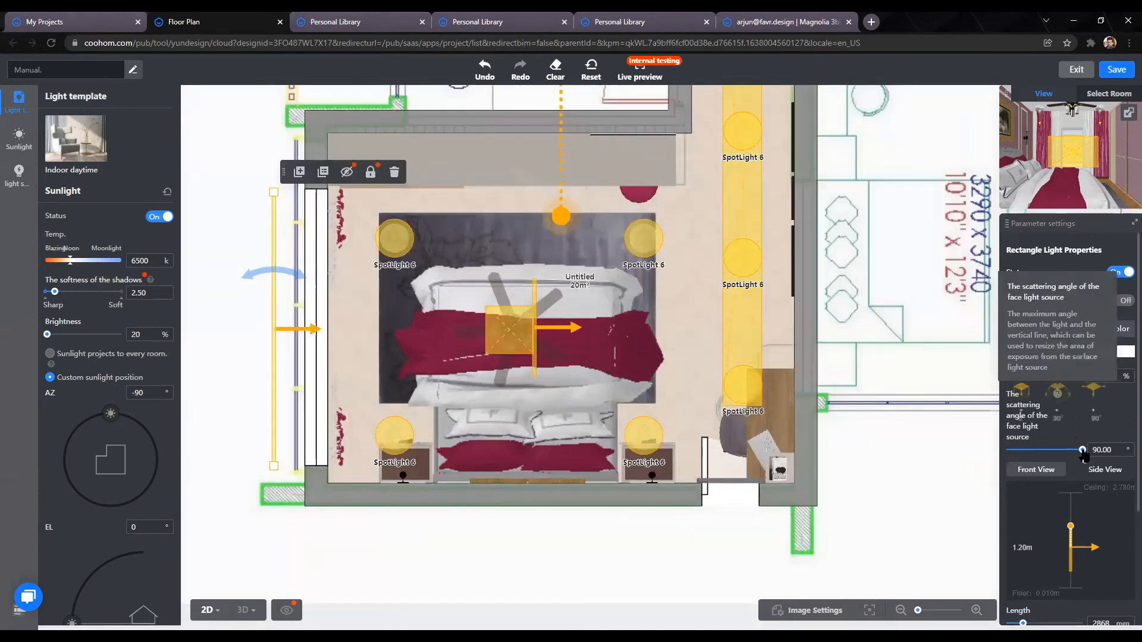
click(1123, 381)
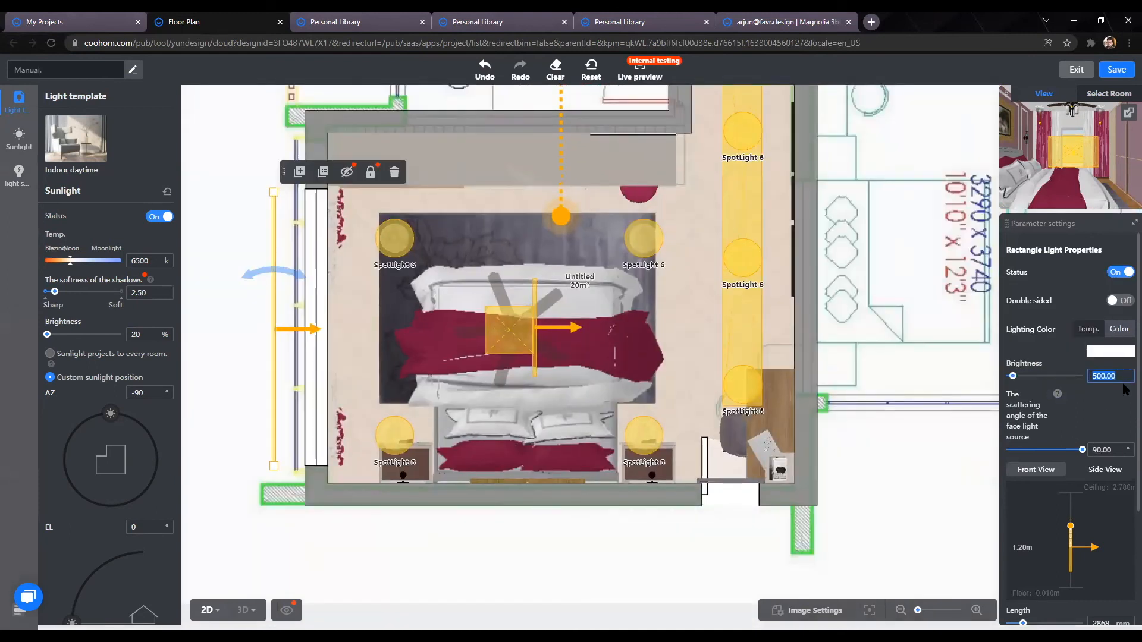
click(348, 554)
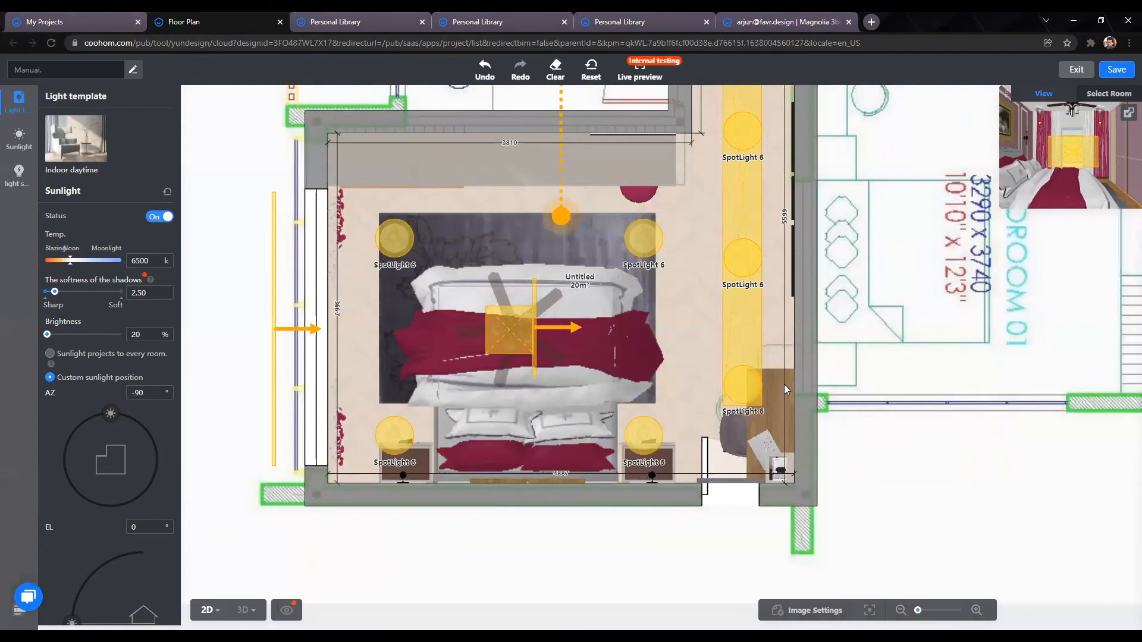
click(274, 249)
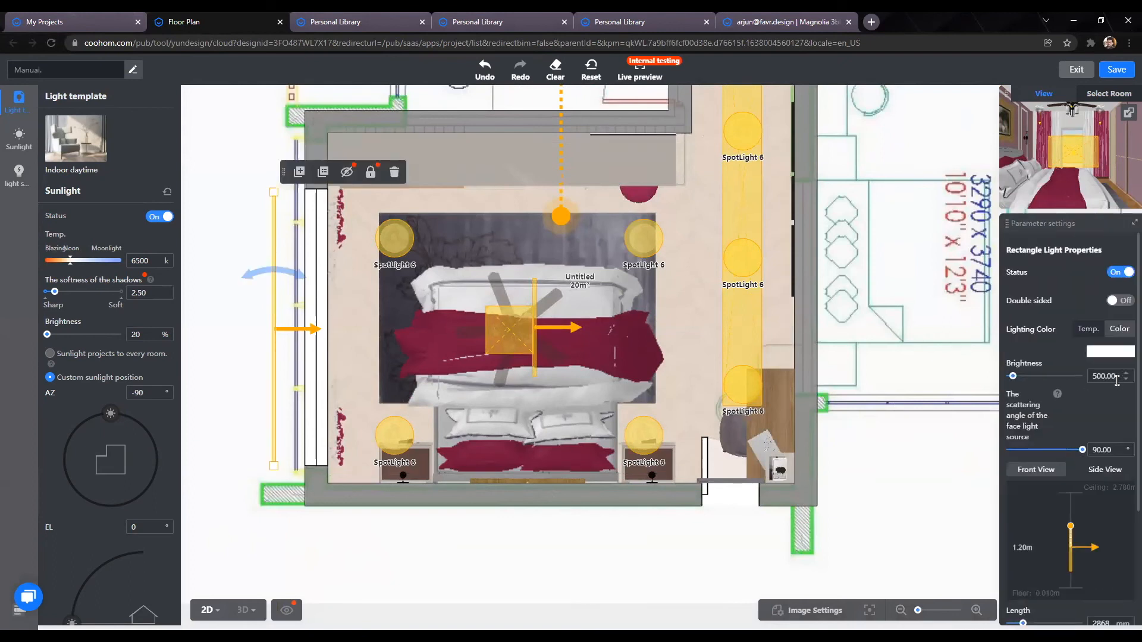
click(1090, 376)
text(350)
key(Return)
Step: Switch the passage rectangle light's lighting color to temperature and set it to 5000 K
scroll(546, 581, down, 3)
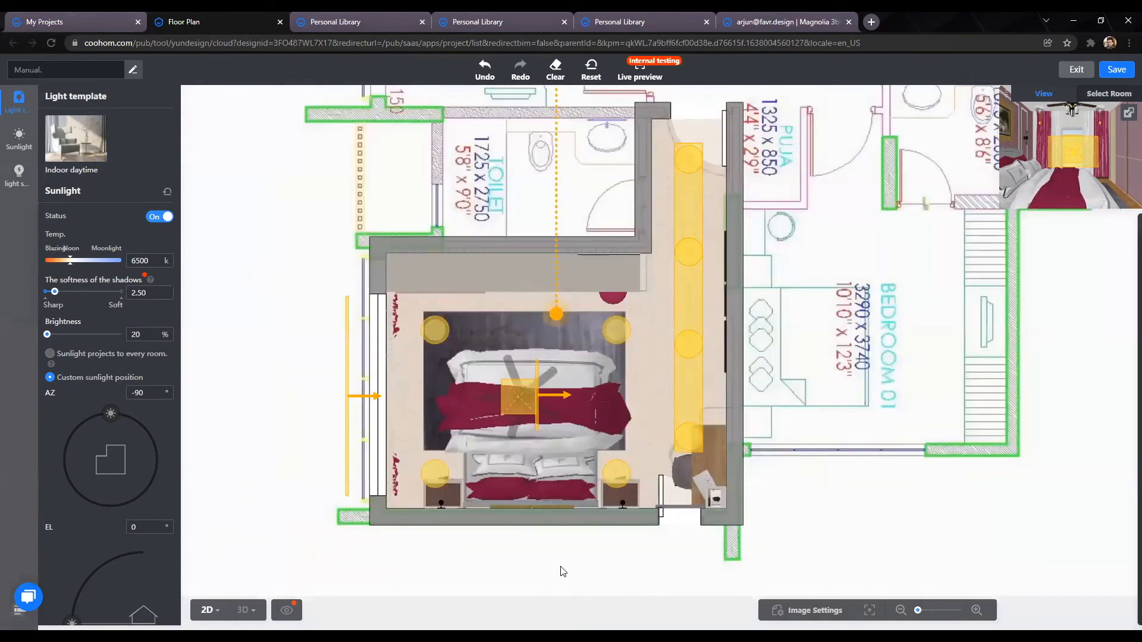
click(677, 215)
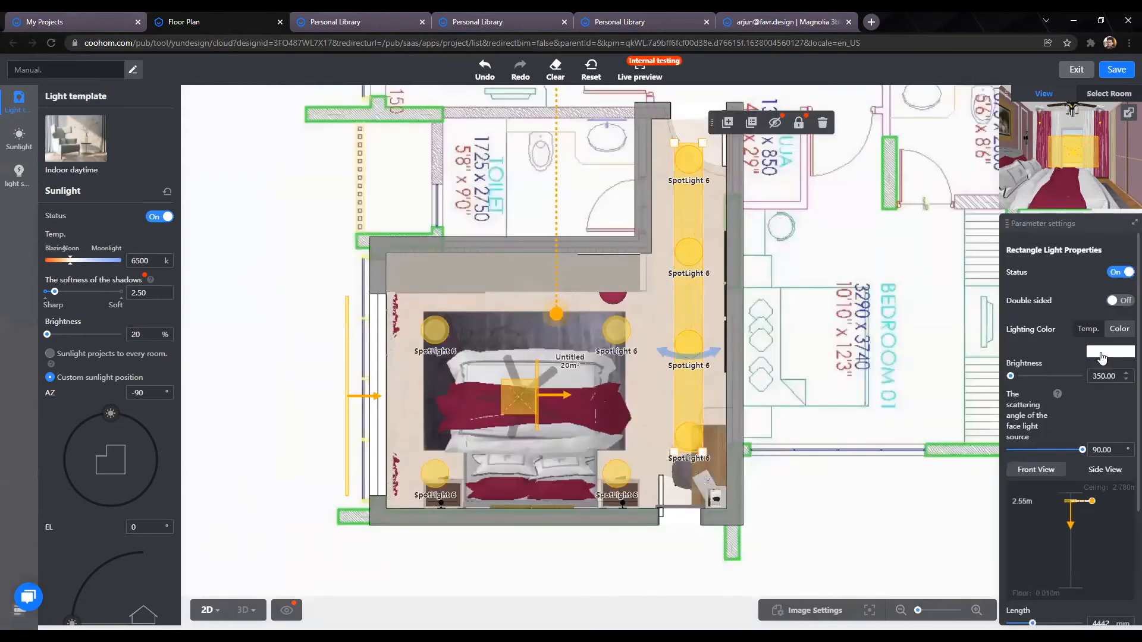
double_click(1100, 355)
text(5000)
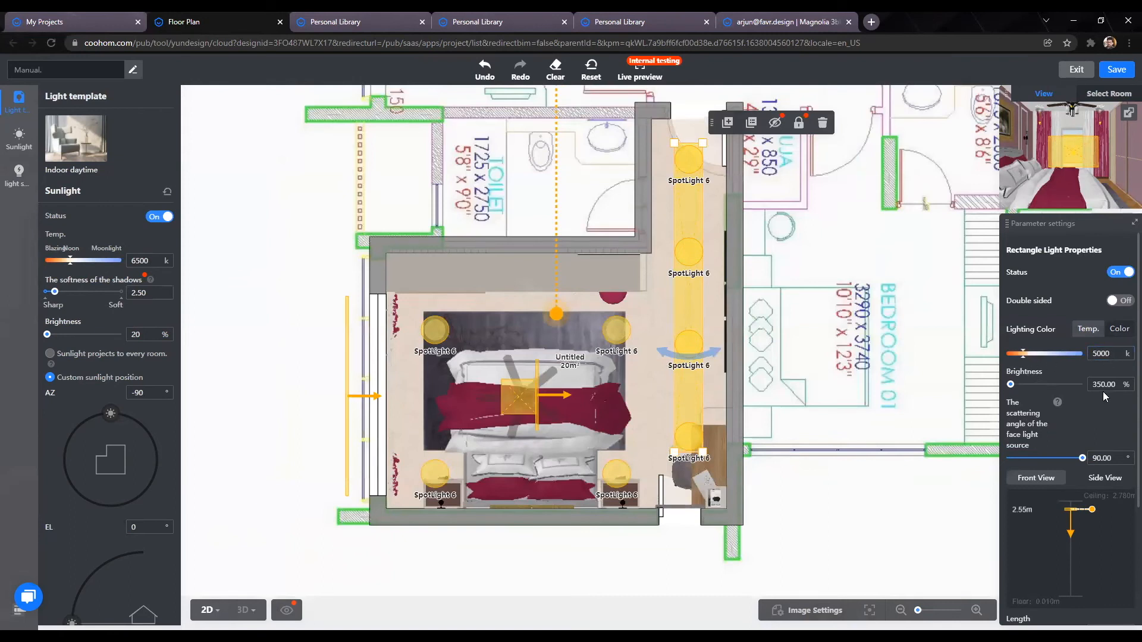
Step: Enlarge the small ceiling rectangle light to cover most of the bed and set its color temperature to 5000 K
click(517, 399)
drag(518, 399, 619, 345)
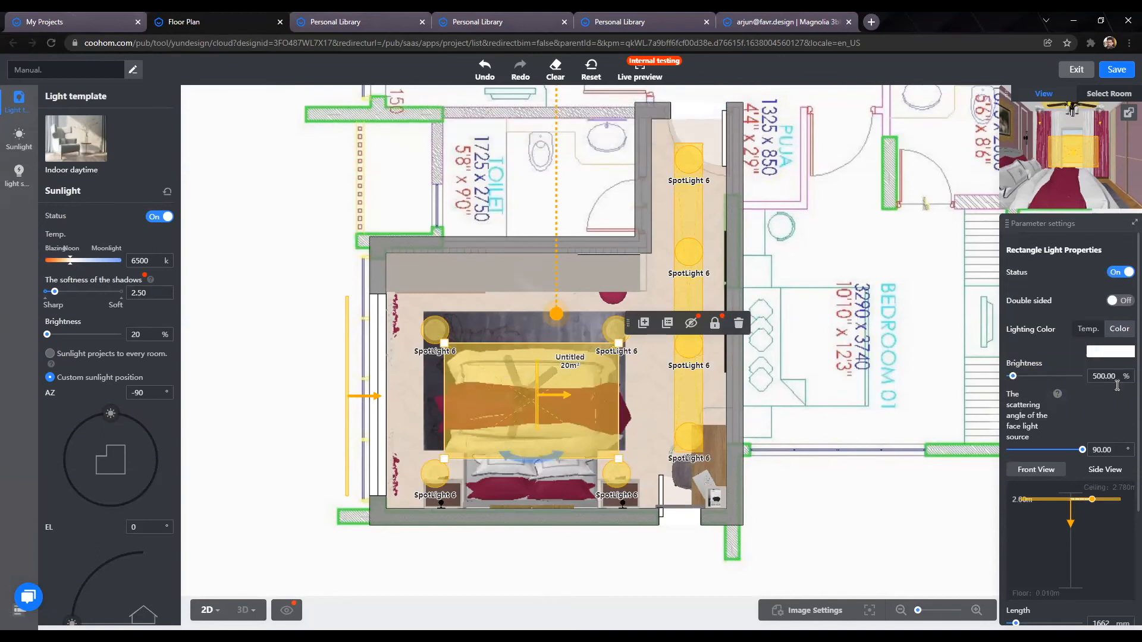
click(1089, 331)
double_click(1104, 355)
text(5000)
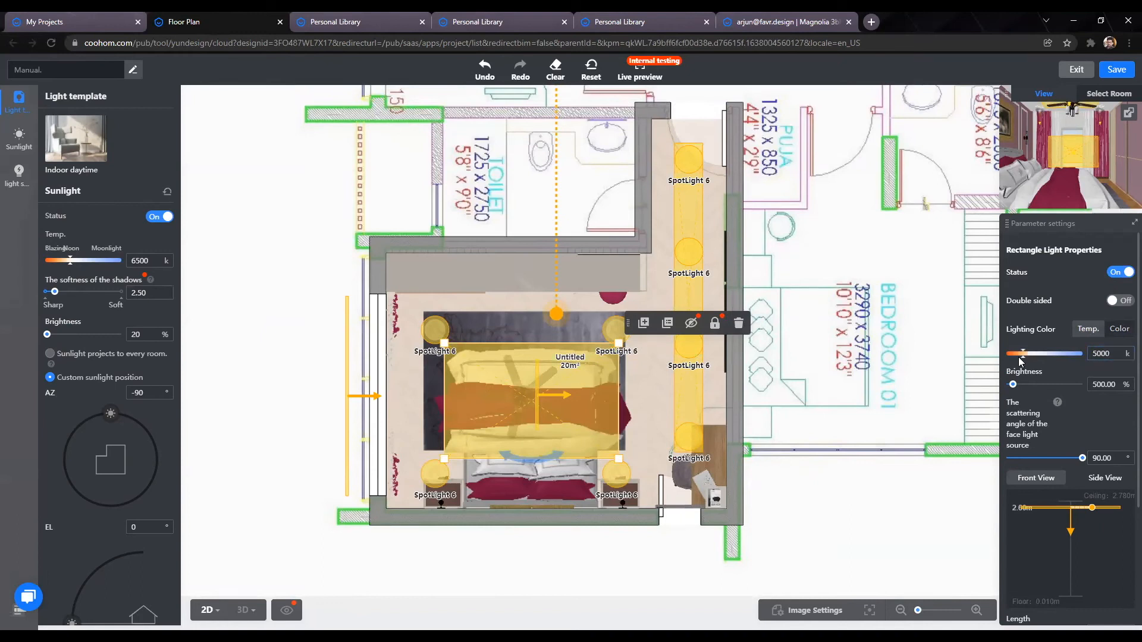
Step: Set the brightness of the rectangle light above the bed to 350%
click(594, 478)
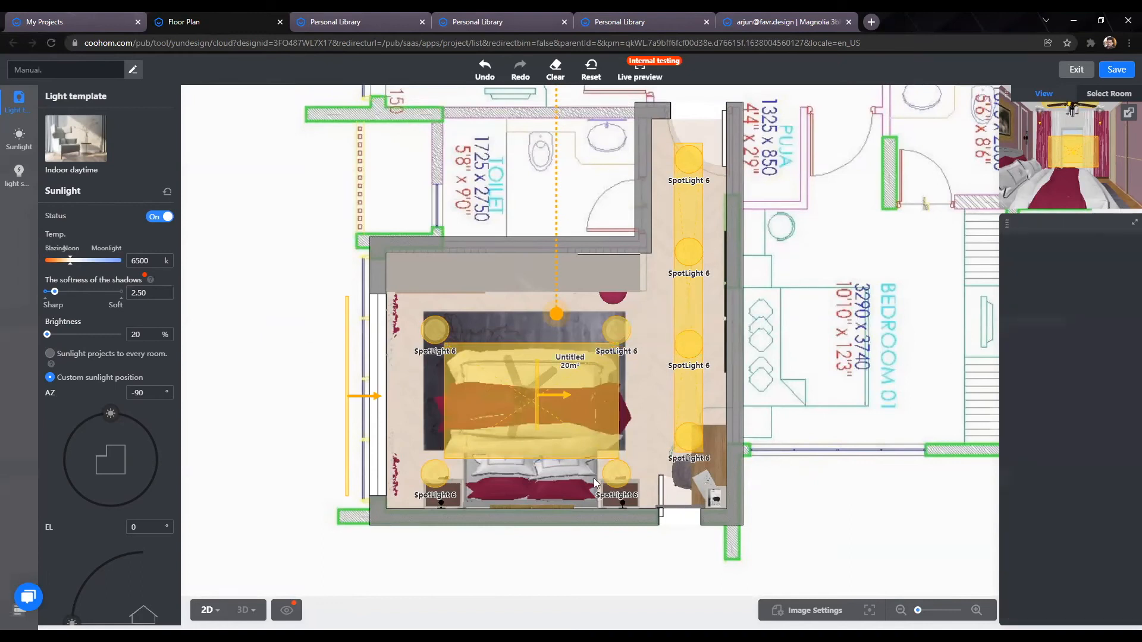
click(484, 366)
double_click(1096, 384)
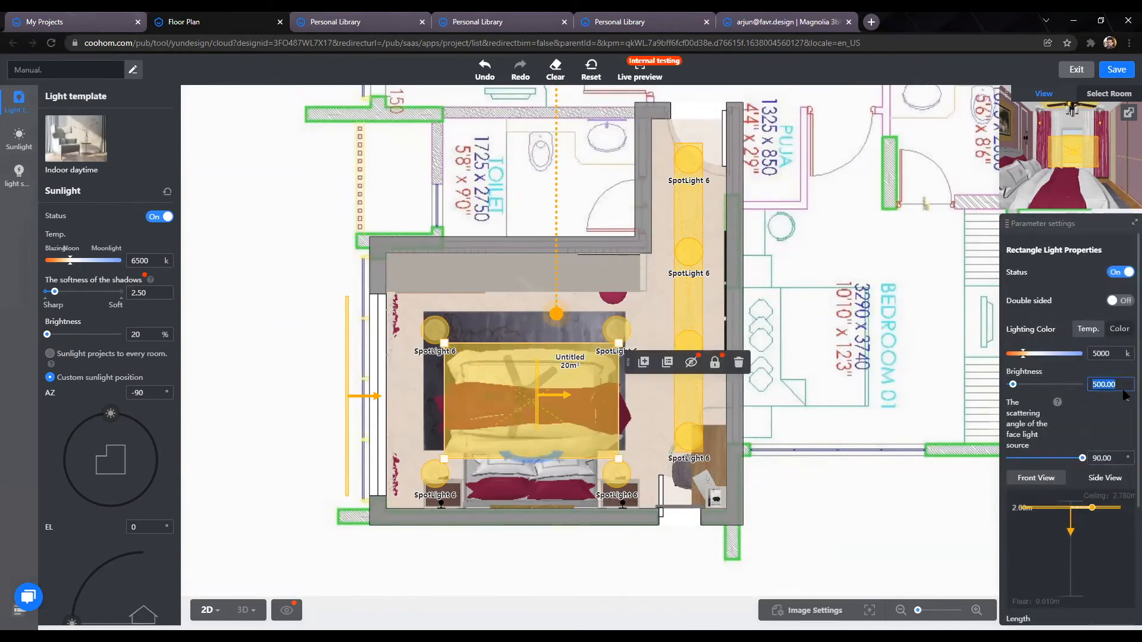
text(350)
click(324, 446)
Step: Save the custom light scheme and return to the render setup
scroll(323, 440, down, 2)
scroll(275, 398, down, 1)
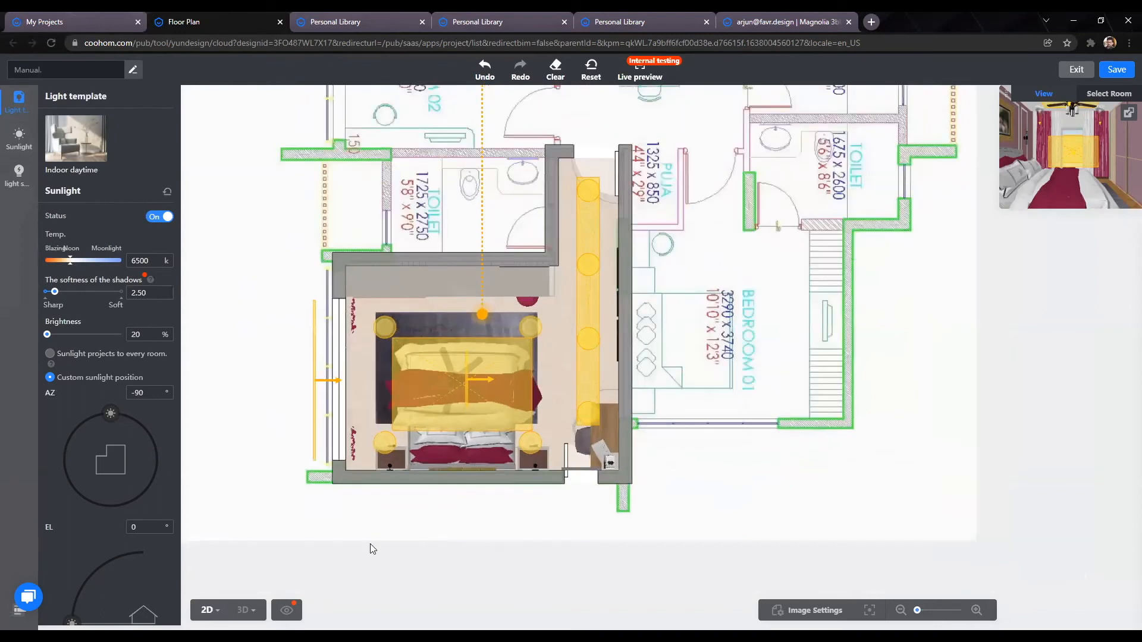
scroll(370, 544, up, 3)
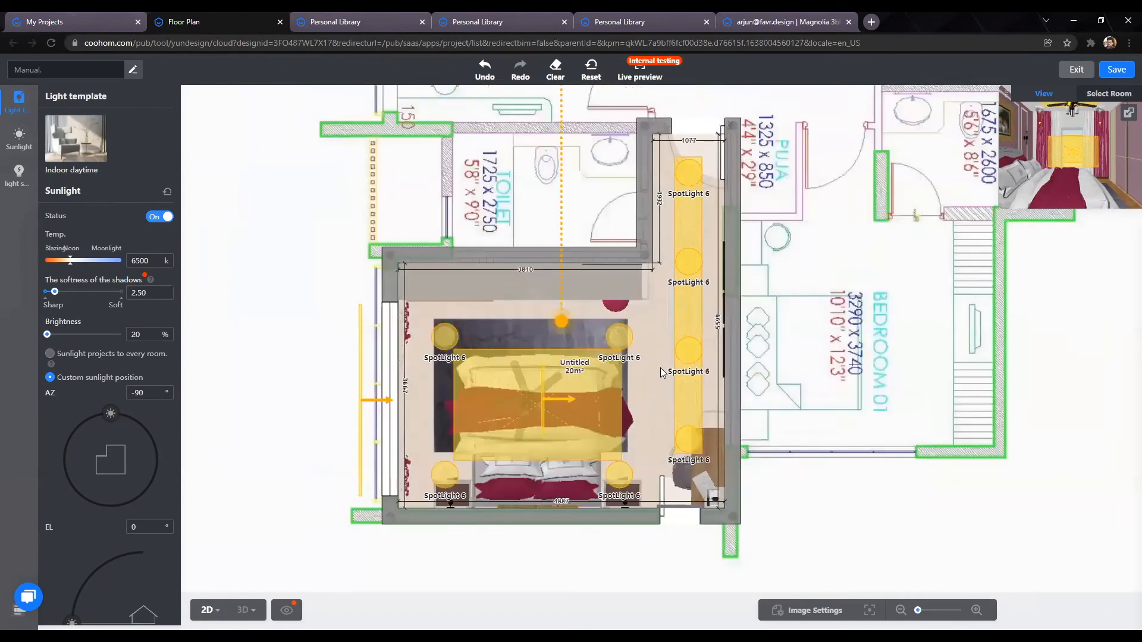
click(1117, 69)
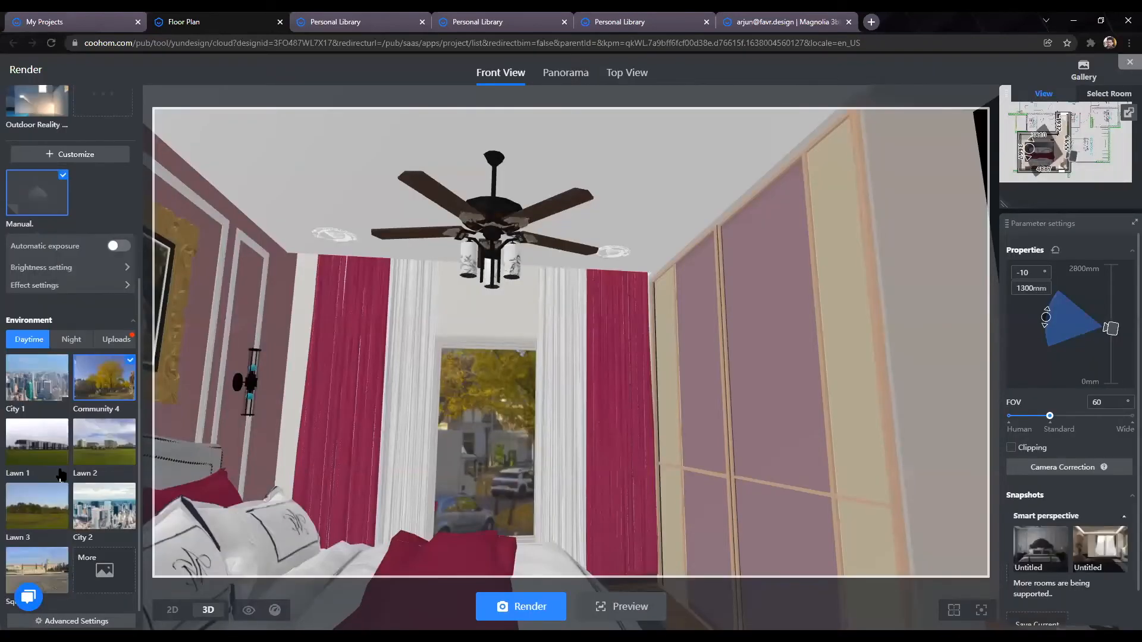
Step: Compare the Lawn 3 and City 2 daytime environments outside the window and choose City 1 as the outdoor scene
click(38, 380)
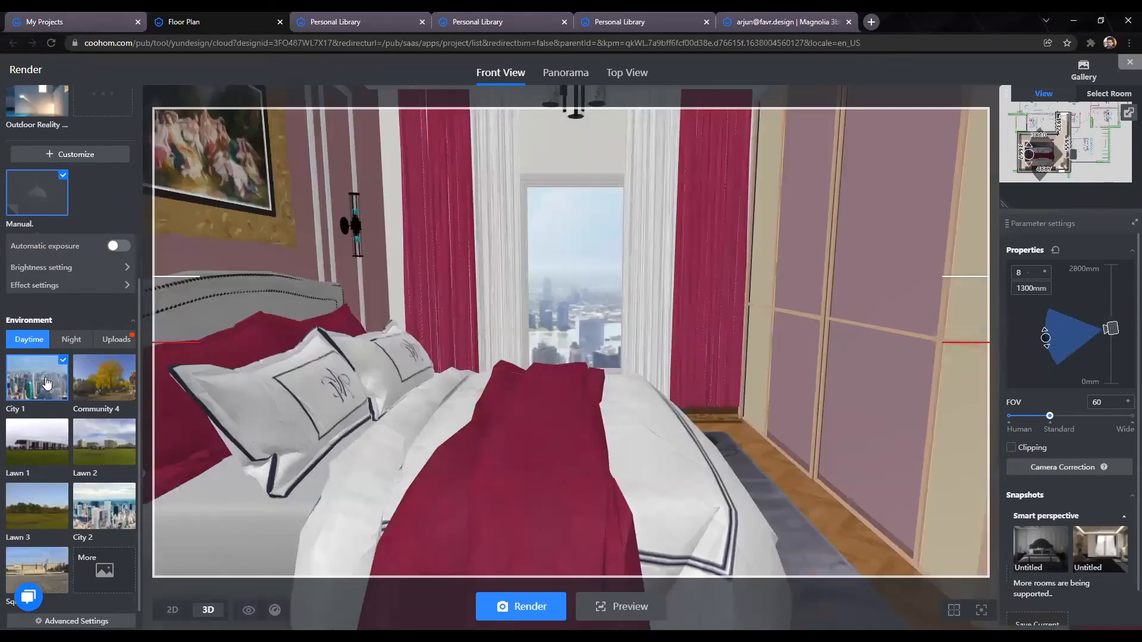
mouse_move(55, 386)
click(89, 433)
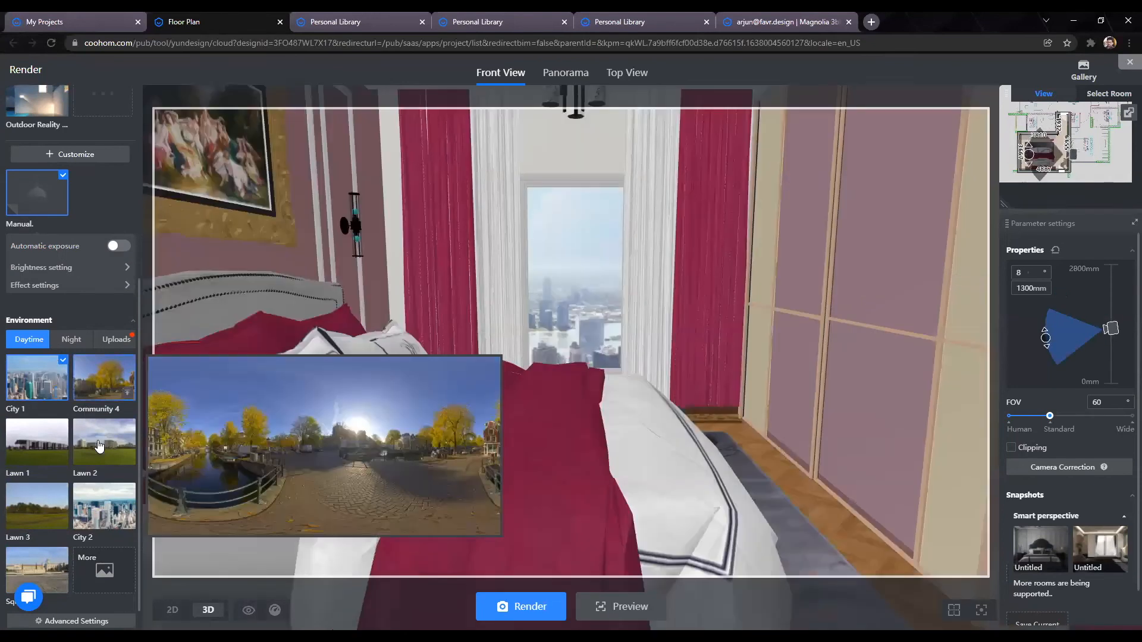
click(27, 502)
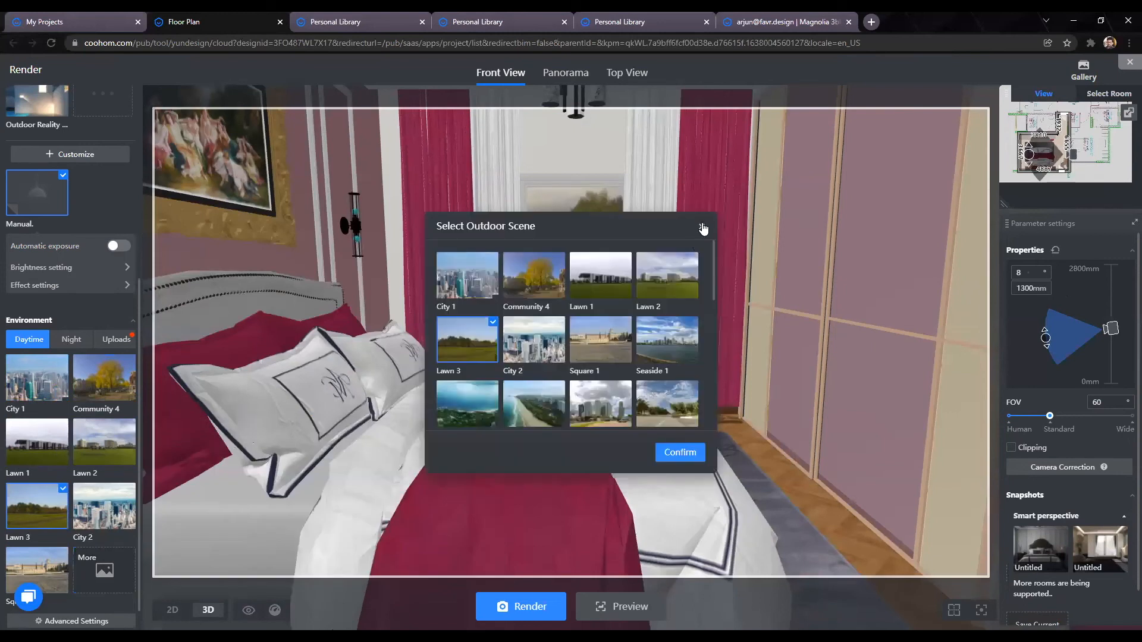
click(95, 513)
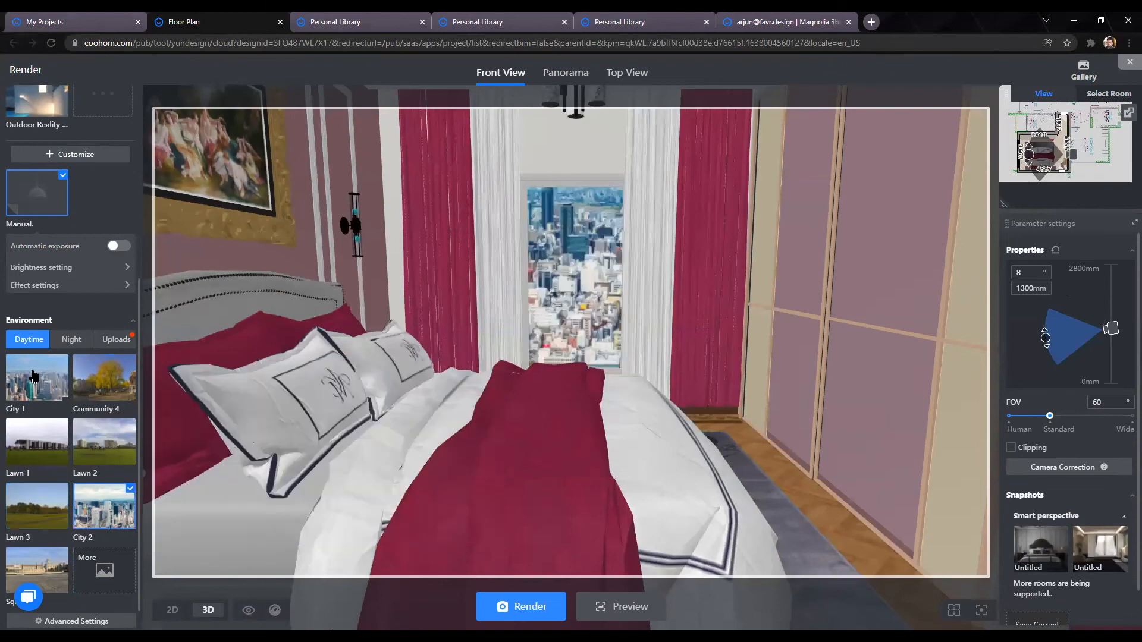
click(34, 376)
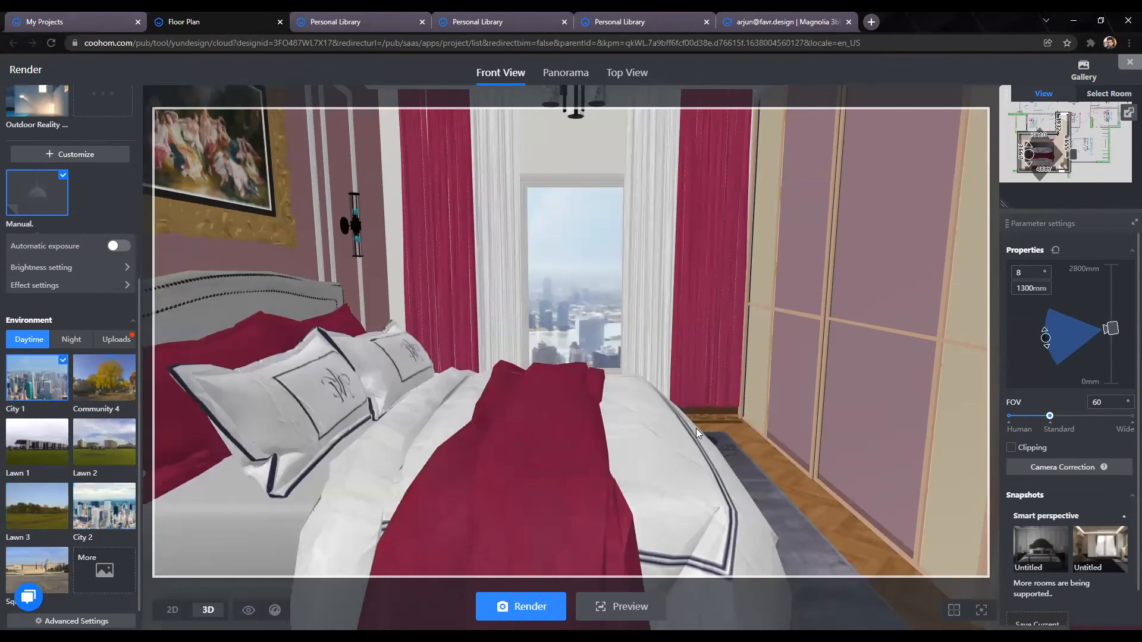
scroll(560, 134, up, 1)
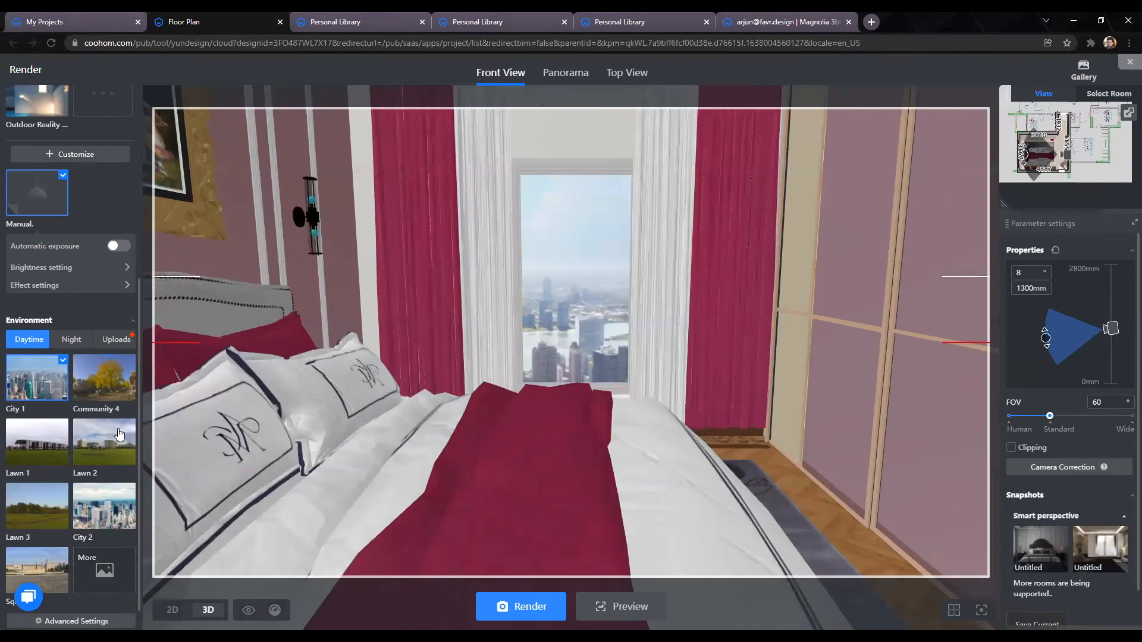
mouse_move(100, 450)
scroll(54, 366, up, 5)
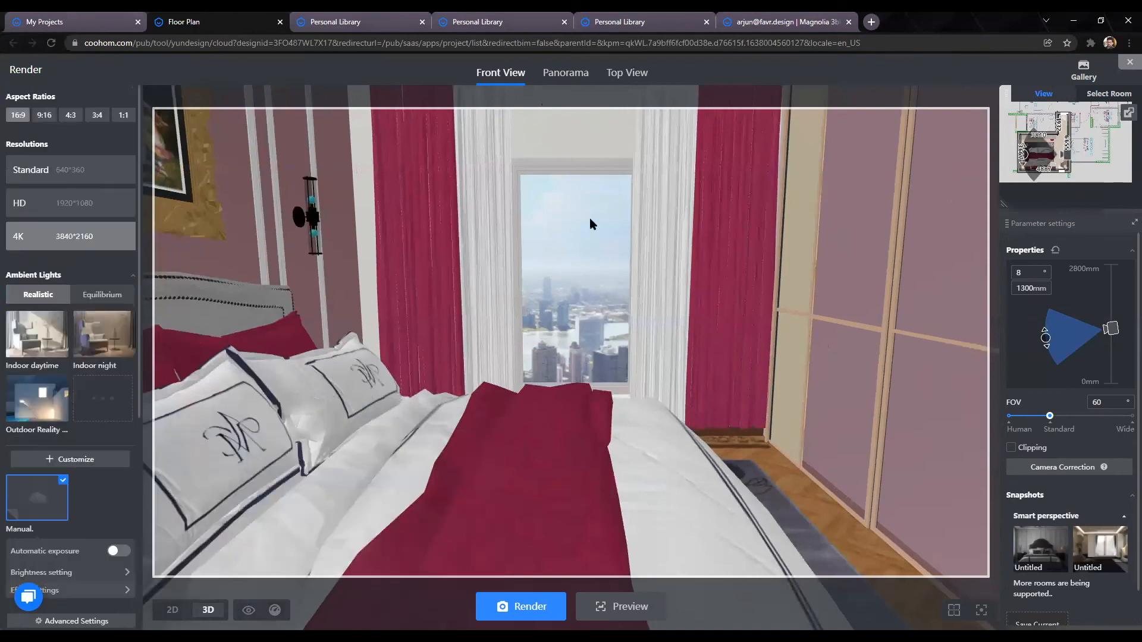
scroll(2, 350, down, 5)
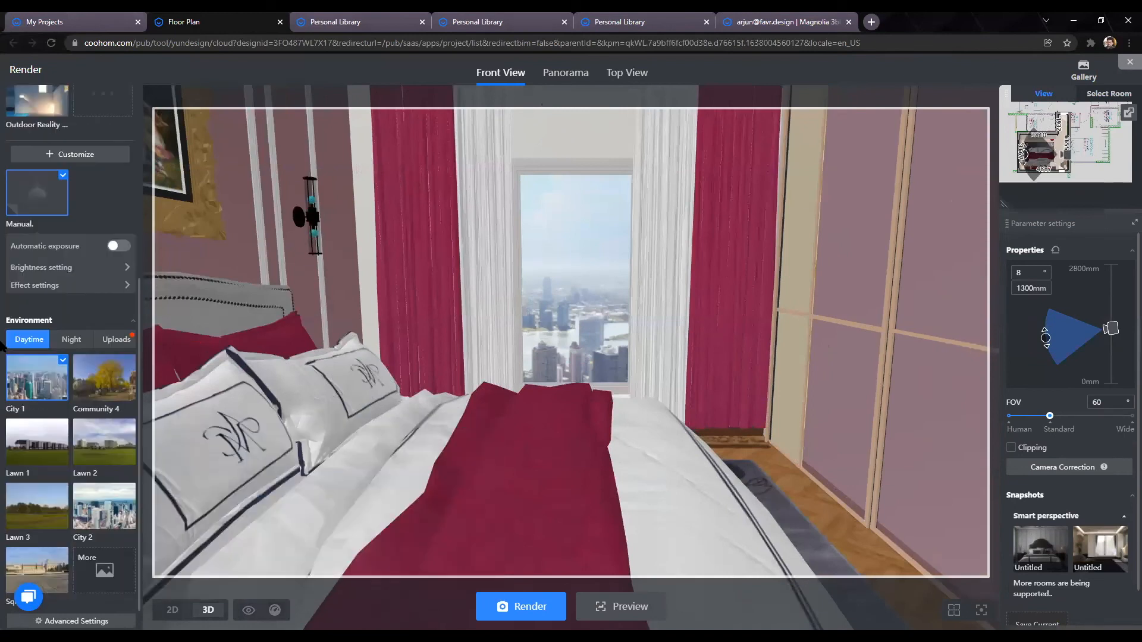
scroll(2, 345, up, 5)
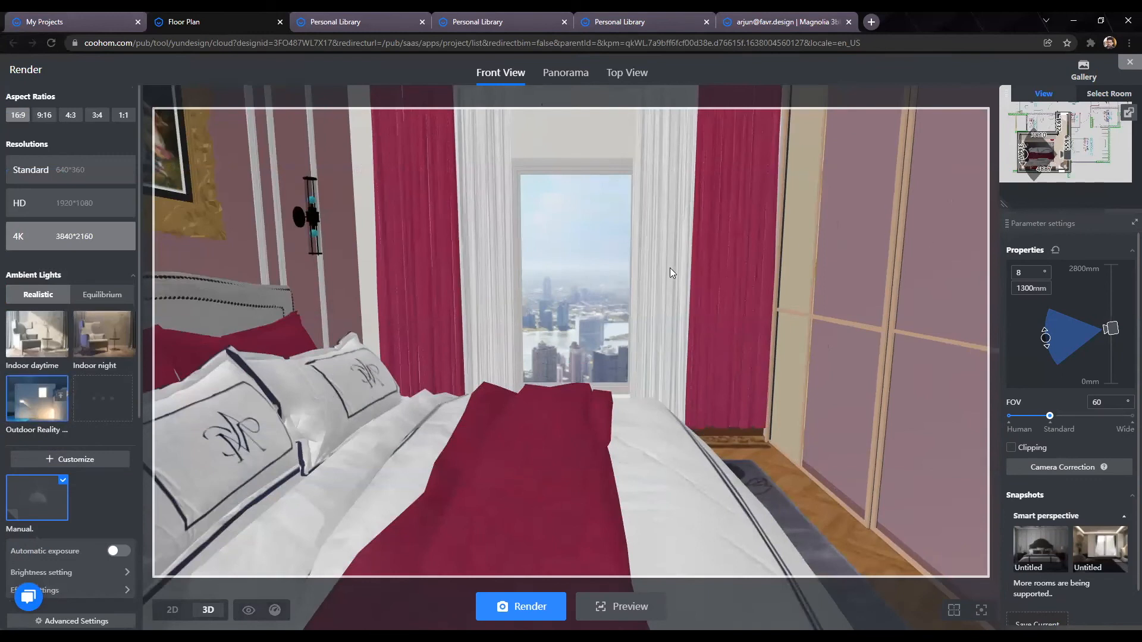
scroll(669, 267, down, 3)
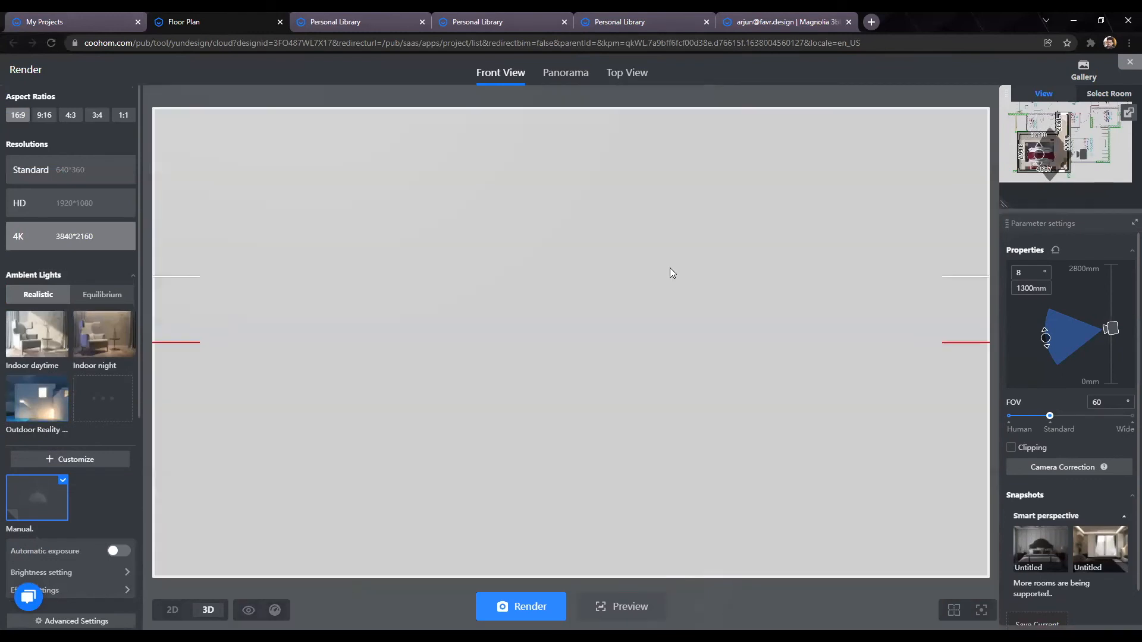
scroll(669, 267, up, 1)
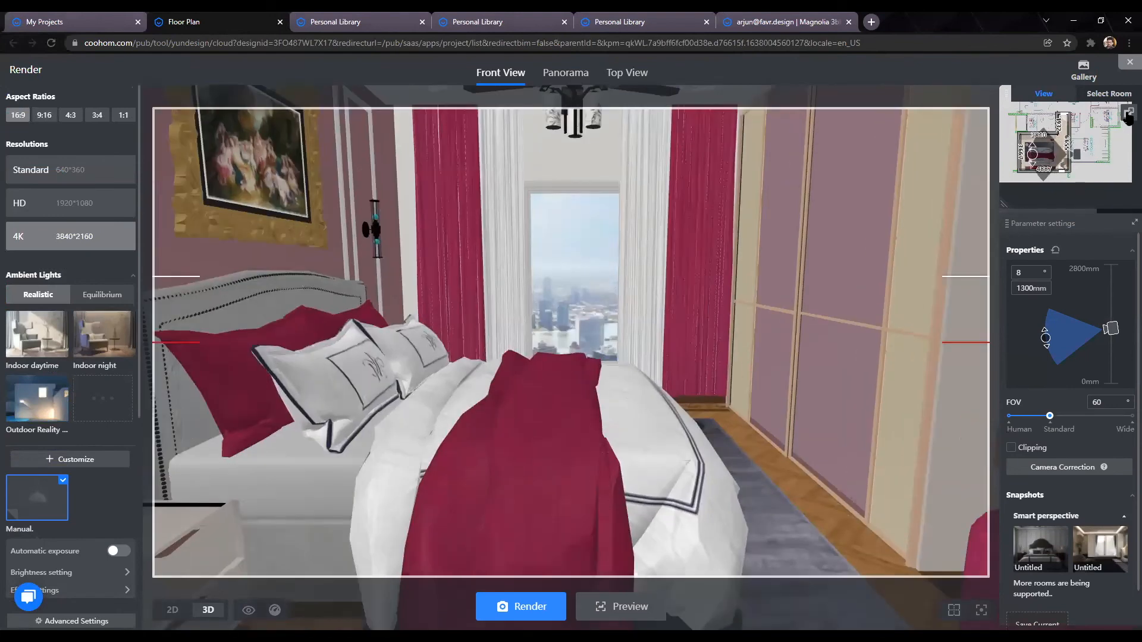
Step: Enlarge the floor plan view and reposition the camera in the open floor area between the bed and the bedroom entrance
click(1129, 113)
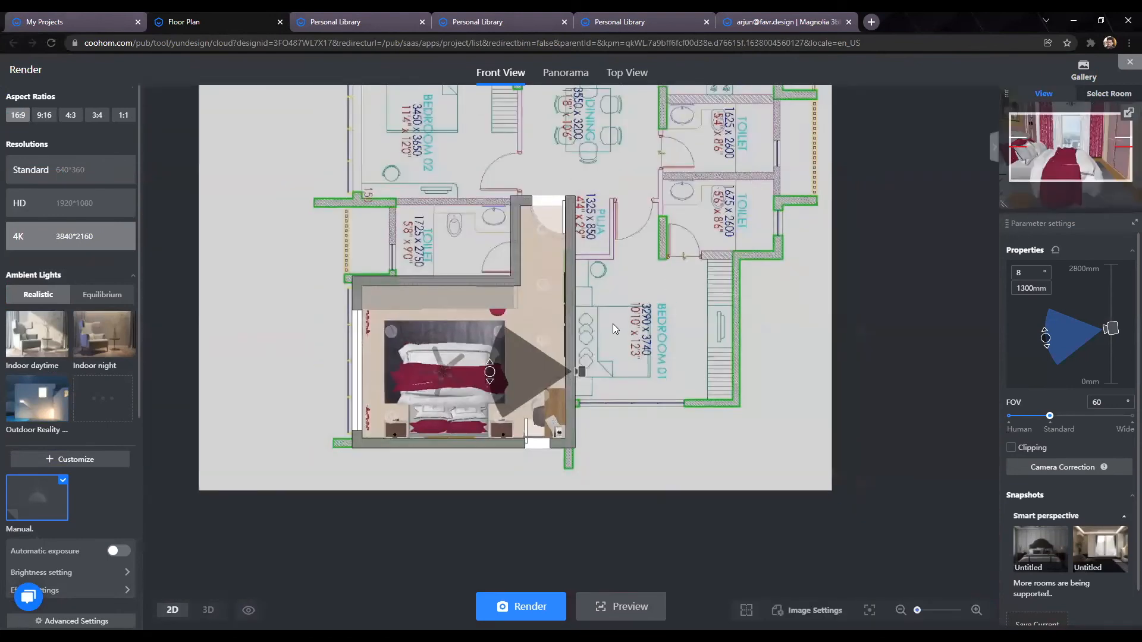
scroll(523, 345, down, 2)
scroll(691, 366, up, 2)
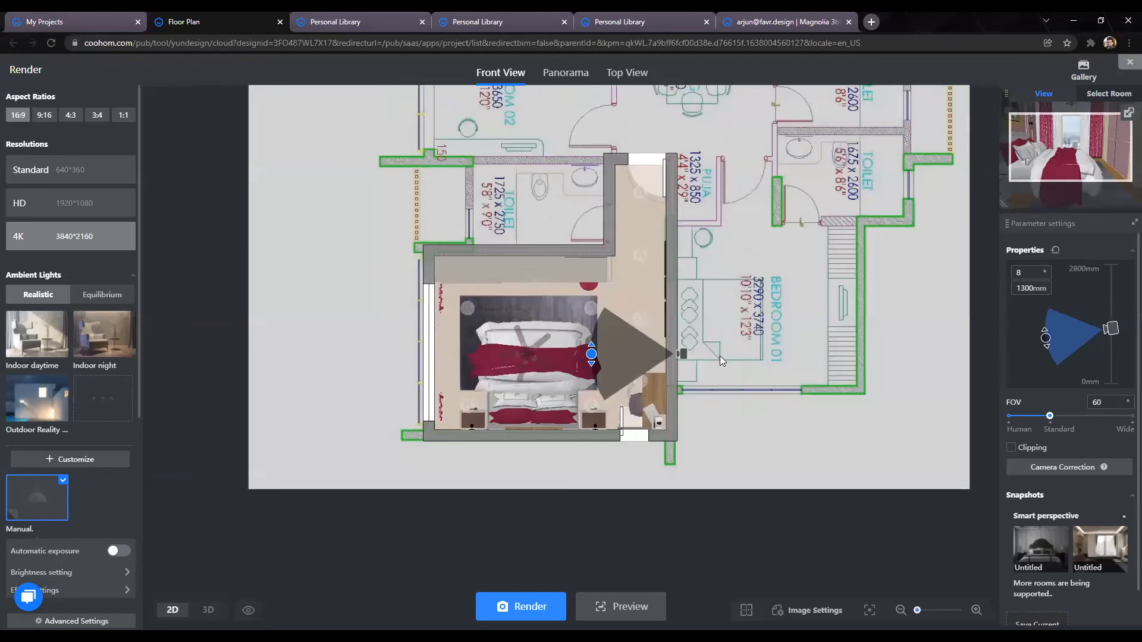
scroll(518, 346, up, 2)
drag(717, 356, 479, 344)
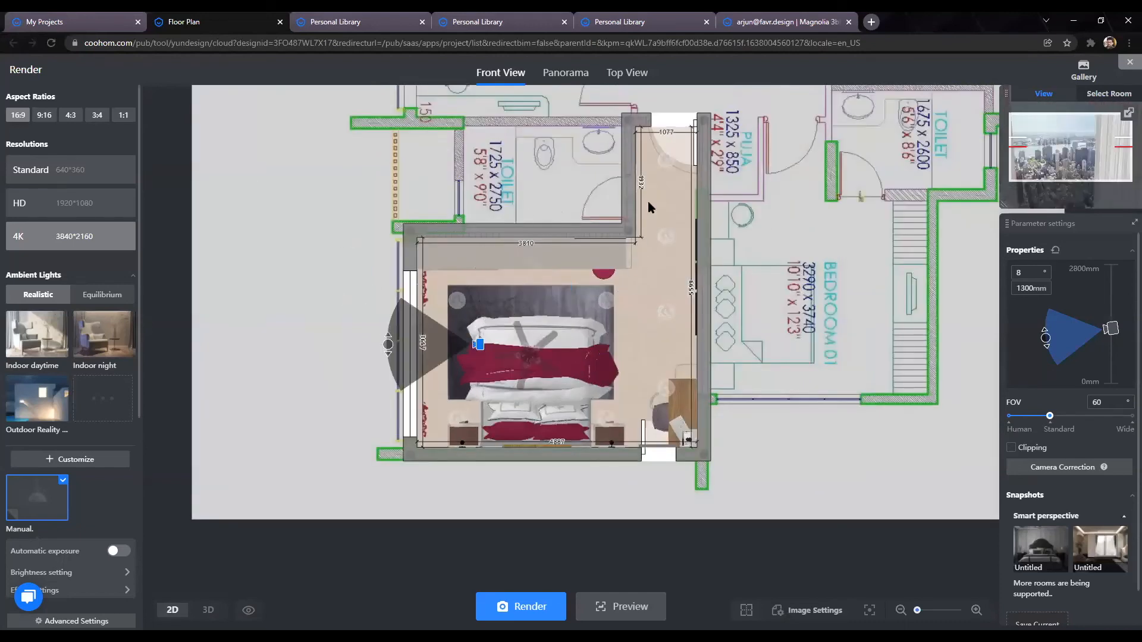
click(647, 201)
click(615, 316)
click(639, 282)
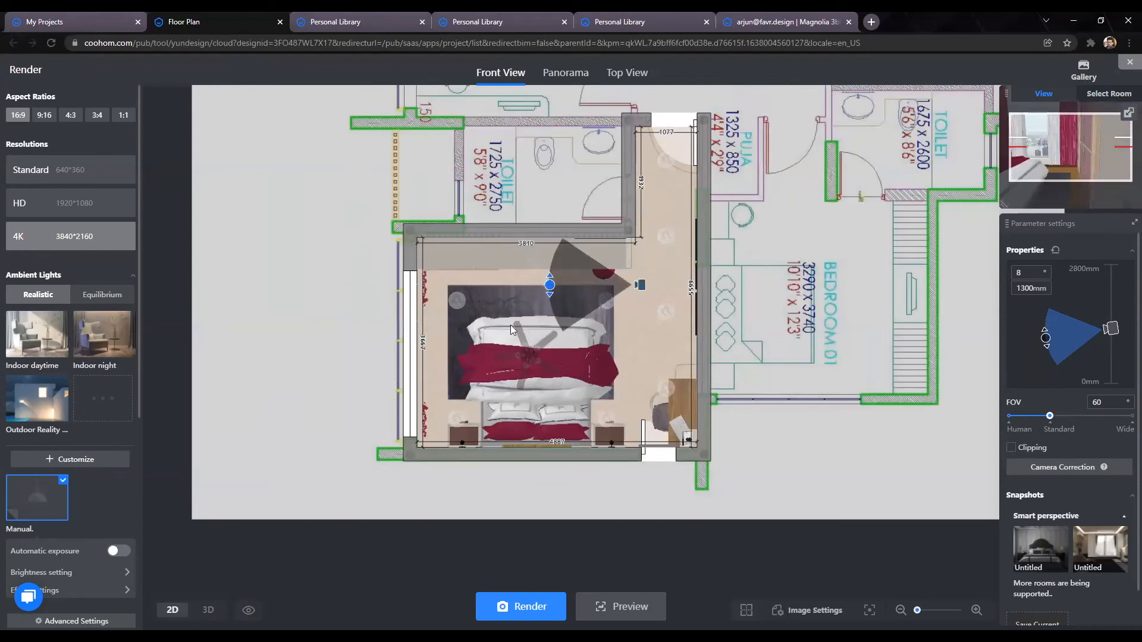
Step: Aim the camera diagonally at the bed and headboard wall and show its perspective in the large view
drag(550, 282, 683, 213)
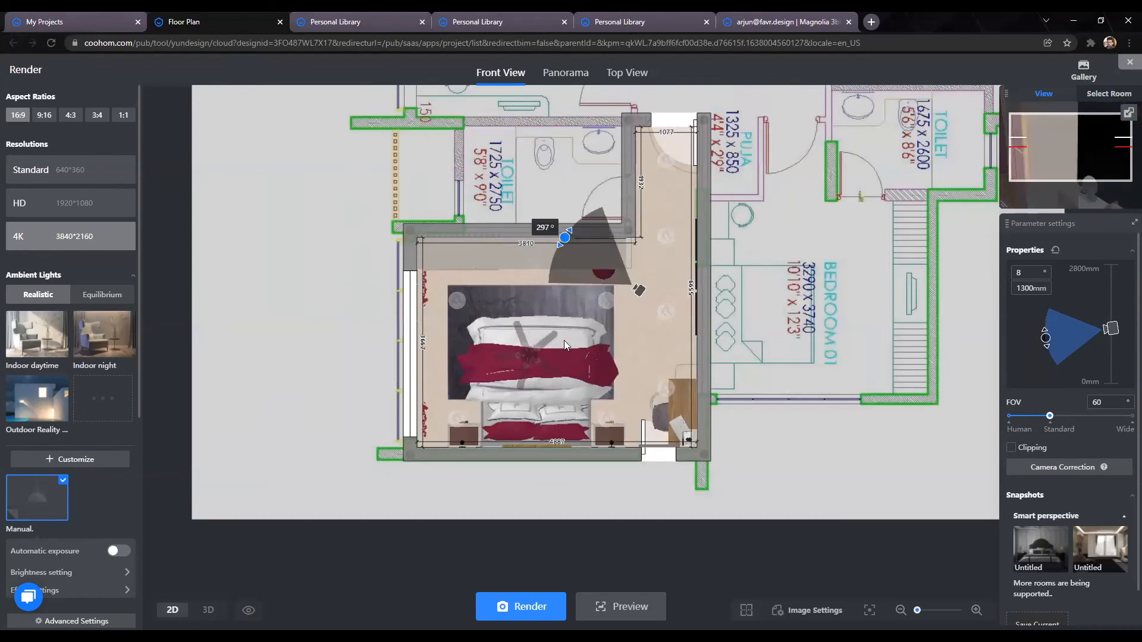
drag(582, 351, 530, 253)
drag(600, 218, 596, 346)
click(637, 280)
mouse_move(638, 278)
mouse_down()
mouse_move(665, 287)
mouse_move(648, 285)
mouse_up()
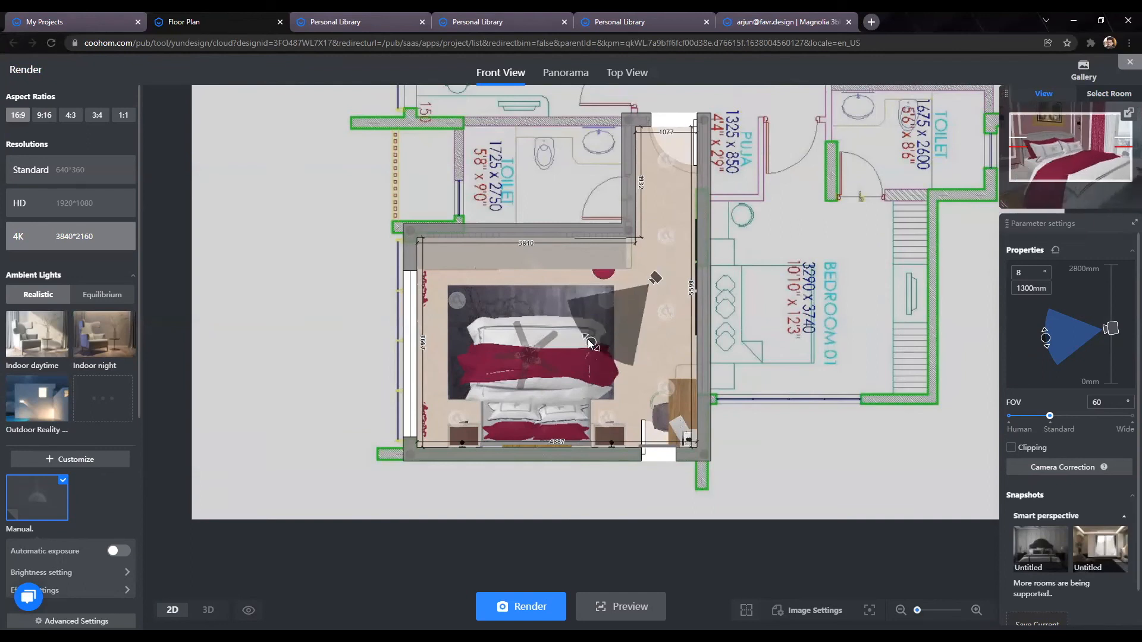
drag(590, 343, 597, 348)
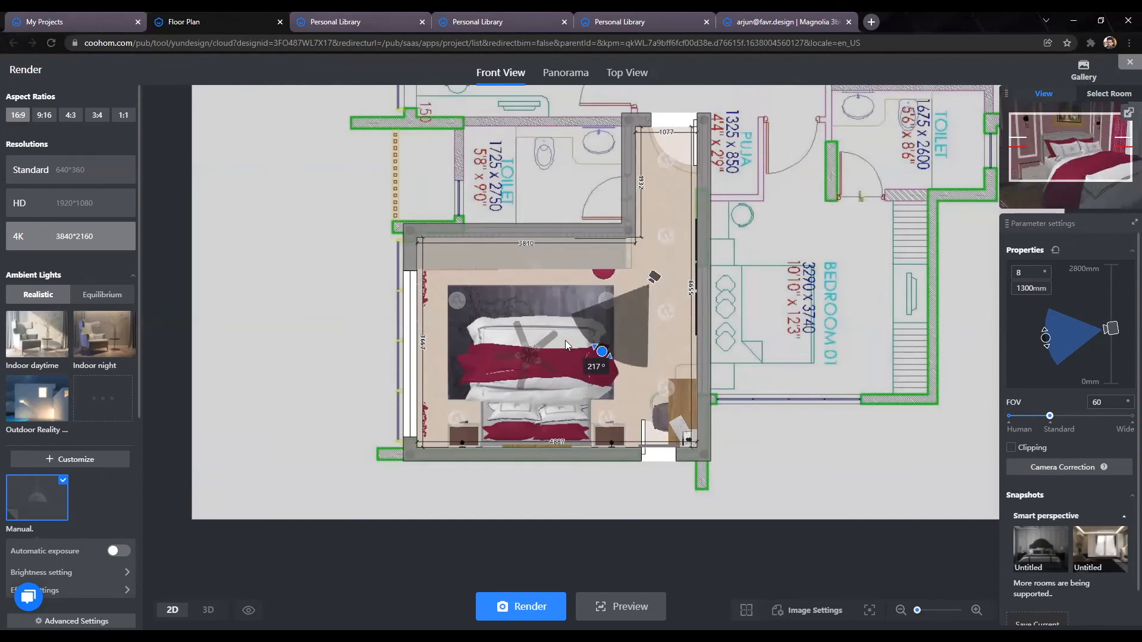
drag(1073, 153, 1069, 153)
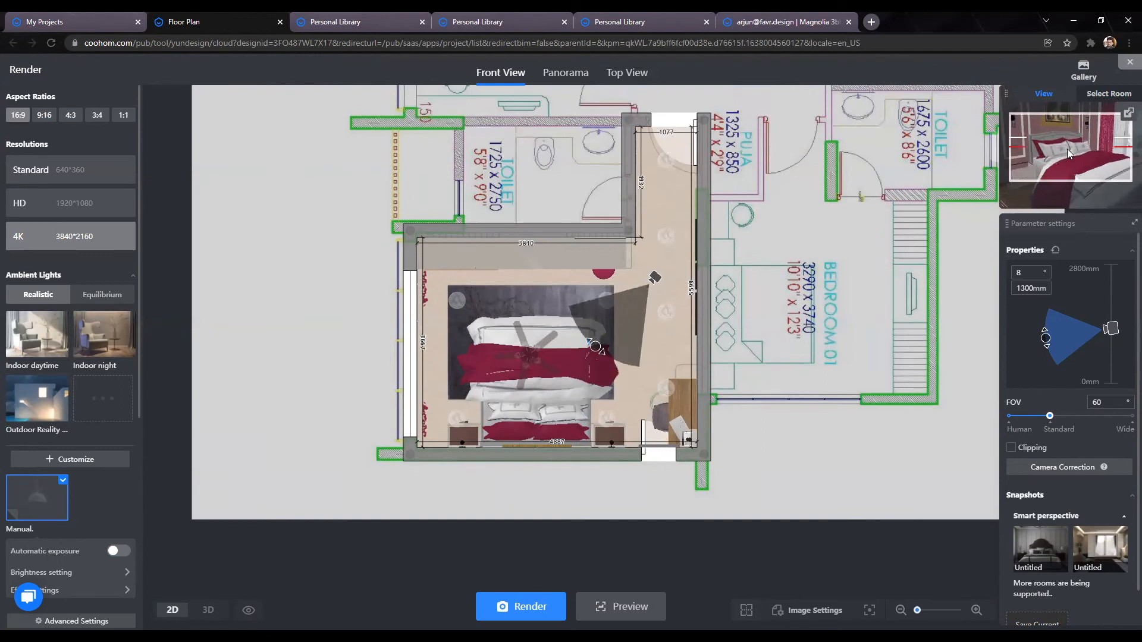
click(1128, 115)
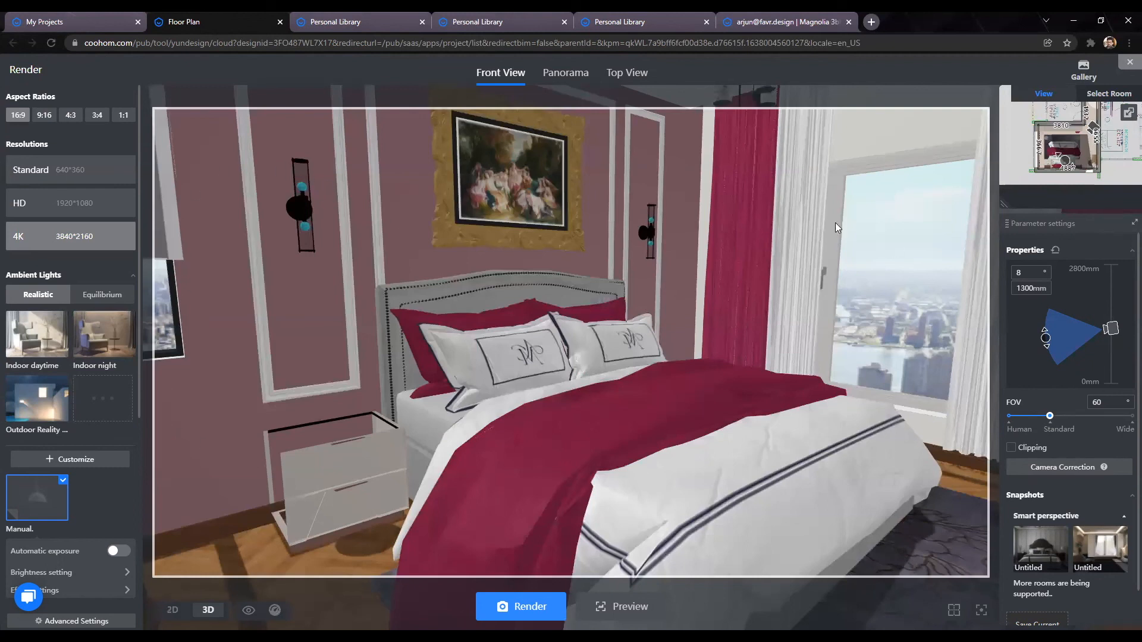
Step: Compare the portrait, landscape and square aspect ratios, then choose 4:3 at 4K resolution for the render
click(48, 119)
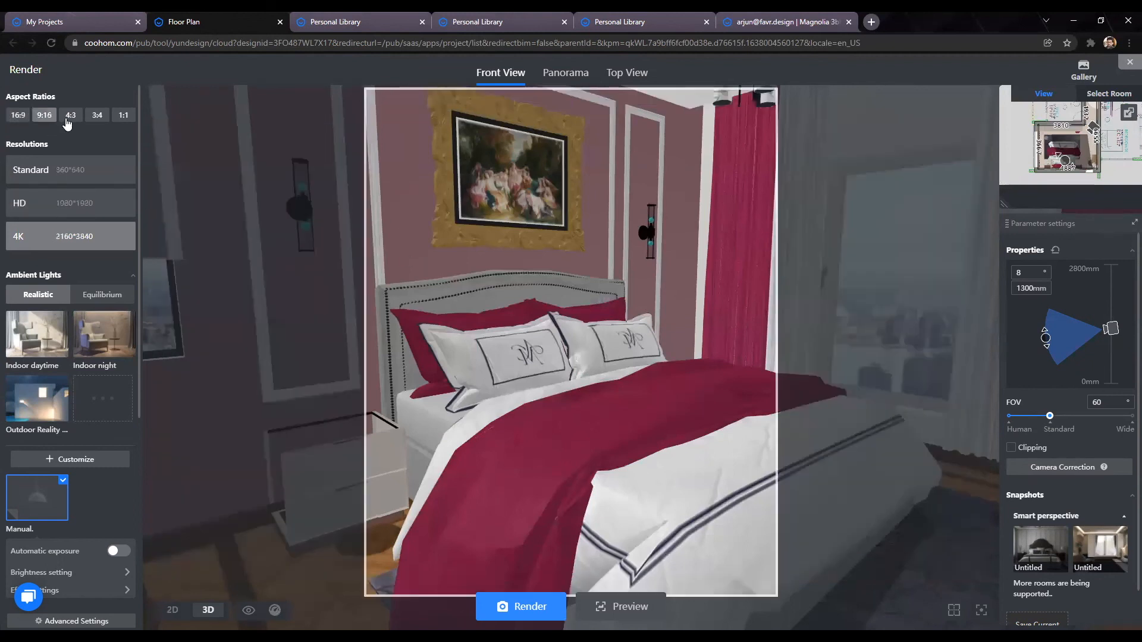
click(71, 119)
click(94, 118)
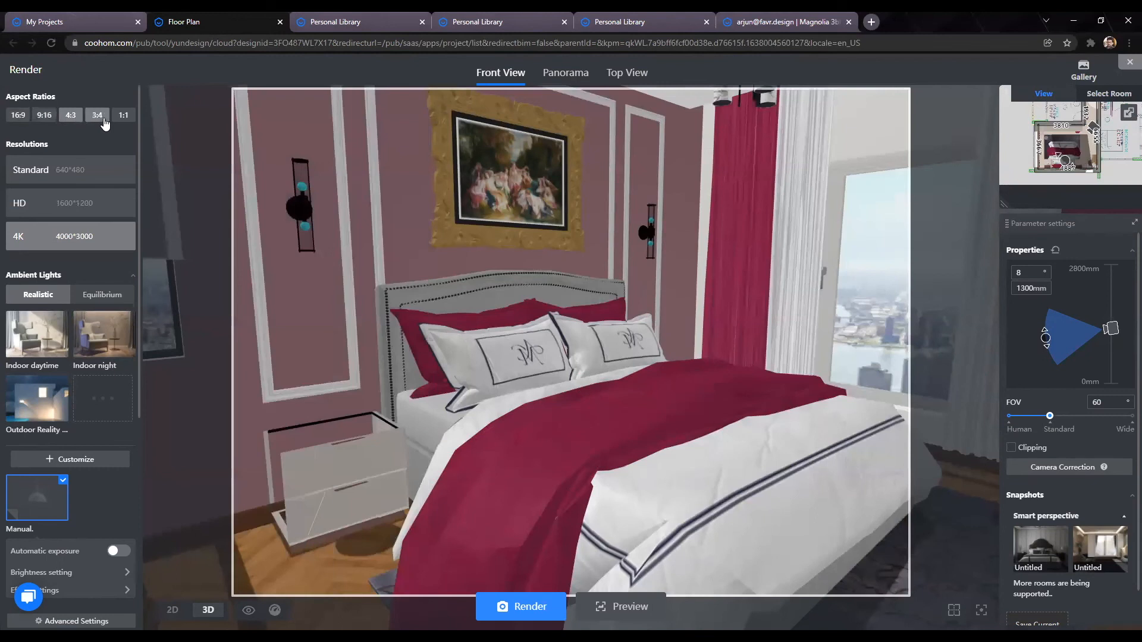
click(122, 116)
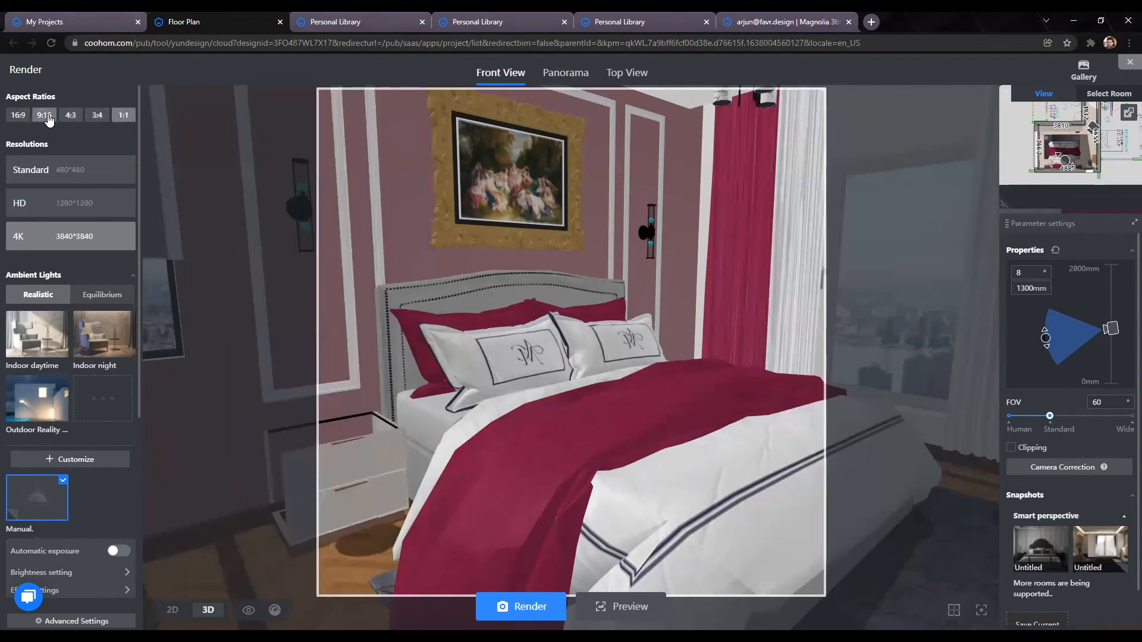
click(49, 120)
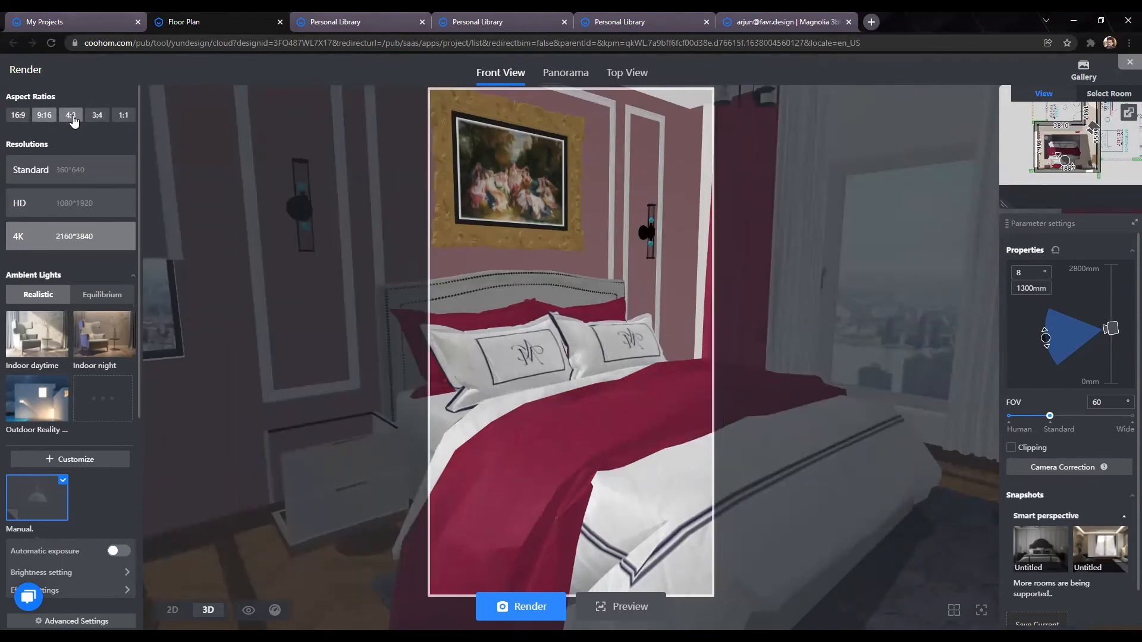
click(70, 117)
click(22, 118)
click(71, 118)
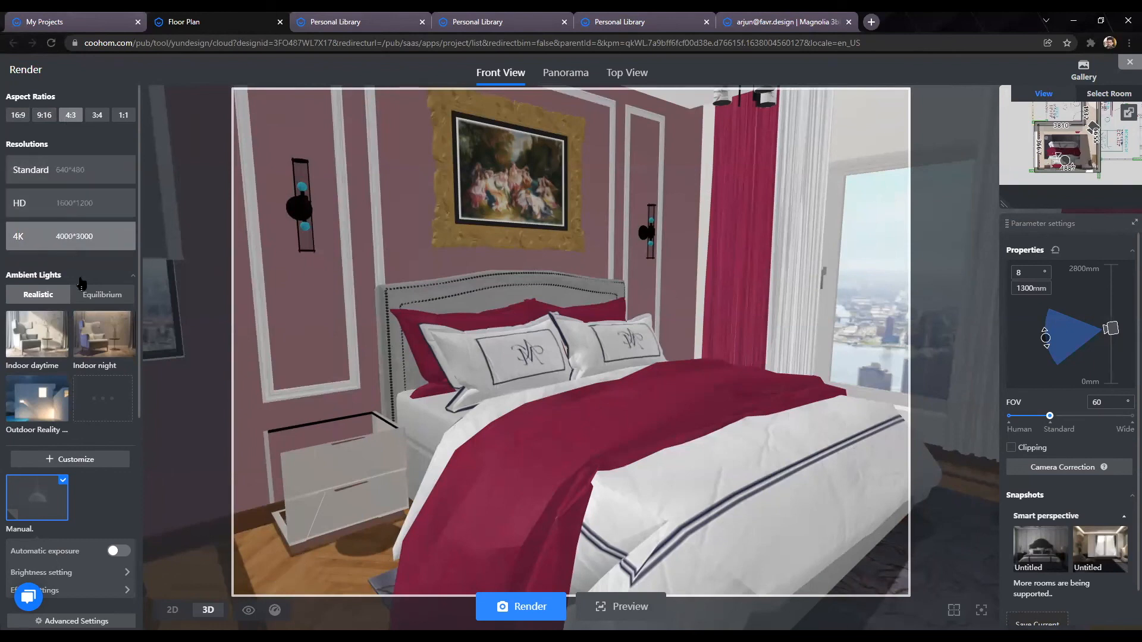
click(98, 204)
click(95, 247)
scroll(59, 494, down, 5)
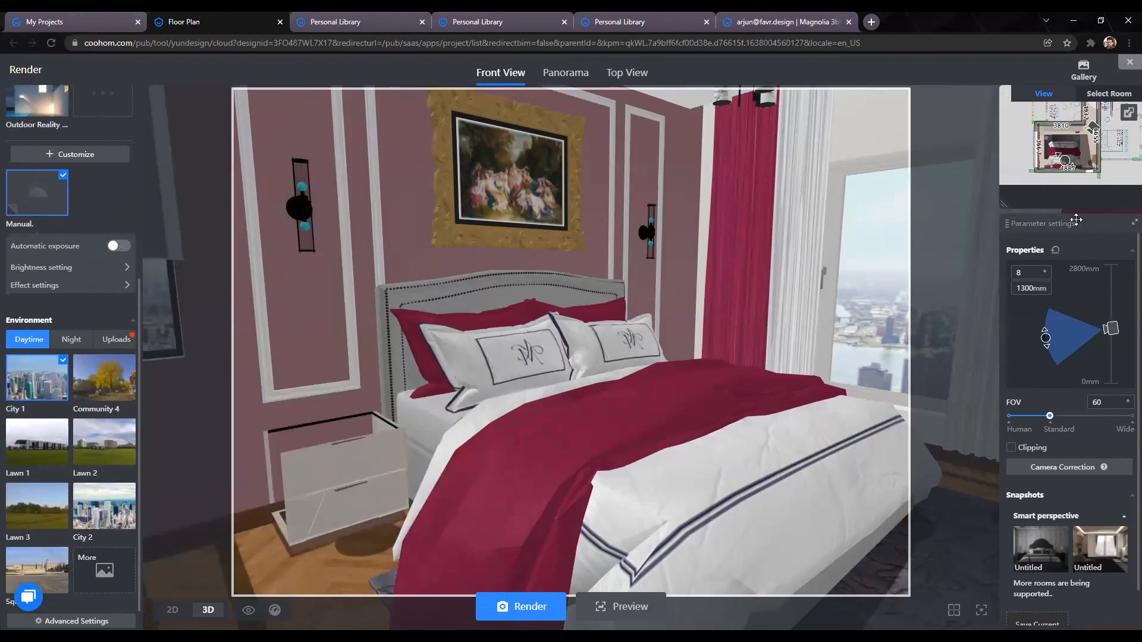
Step: Level the camera at a 0° pitch and reposition it near the pouf, looking diagonally across the bed to the window
mouse_move(701, 250)
mouse_down()
mouse_move(650, 271)
mouse_move(680, 282)
mouse_up()
mouse_move(600, 264)
mouse_down()
mouse_move(637, 262)
mouse_move(630, 252)
mouse_move(709, 265)
mouse_up()
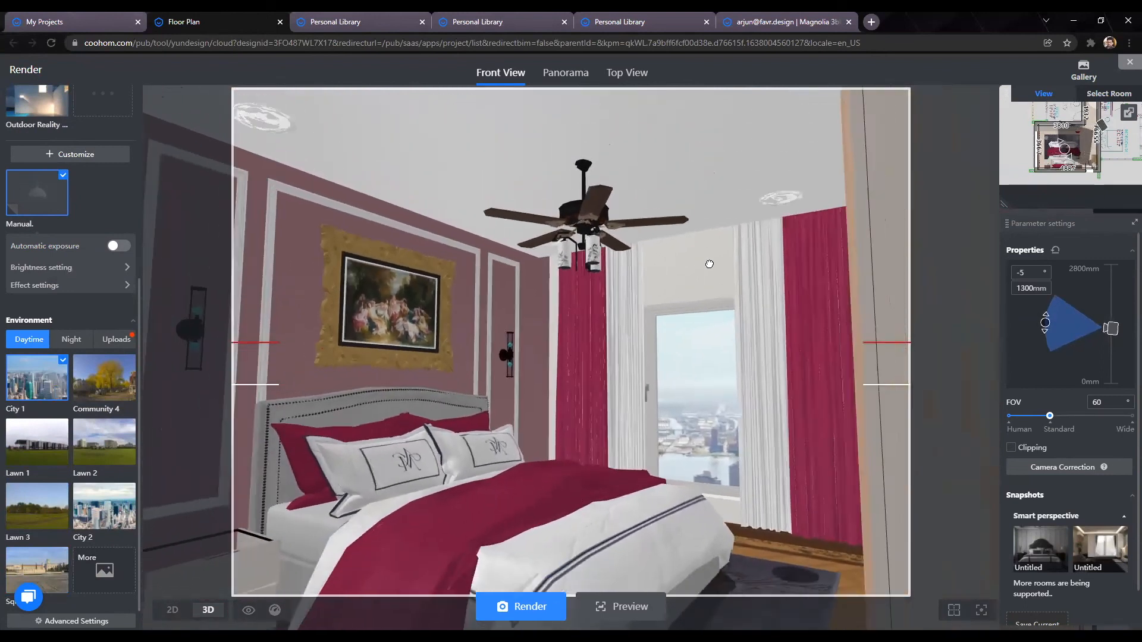
key(a)
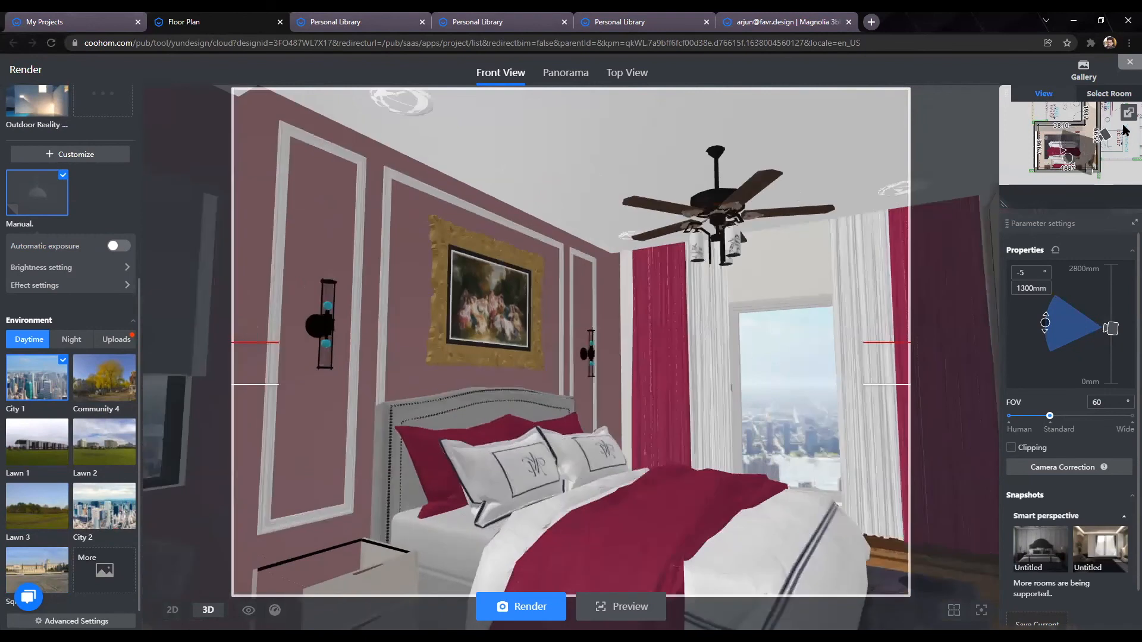
click(1128, 114)
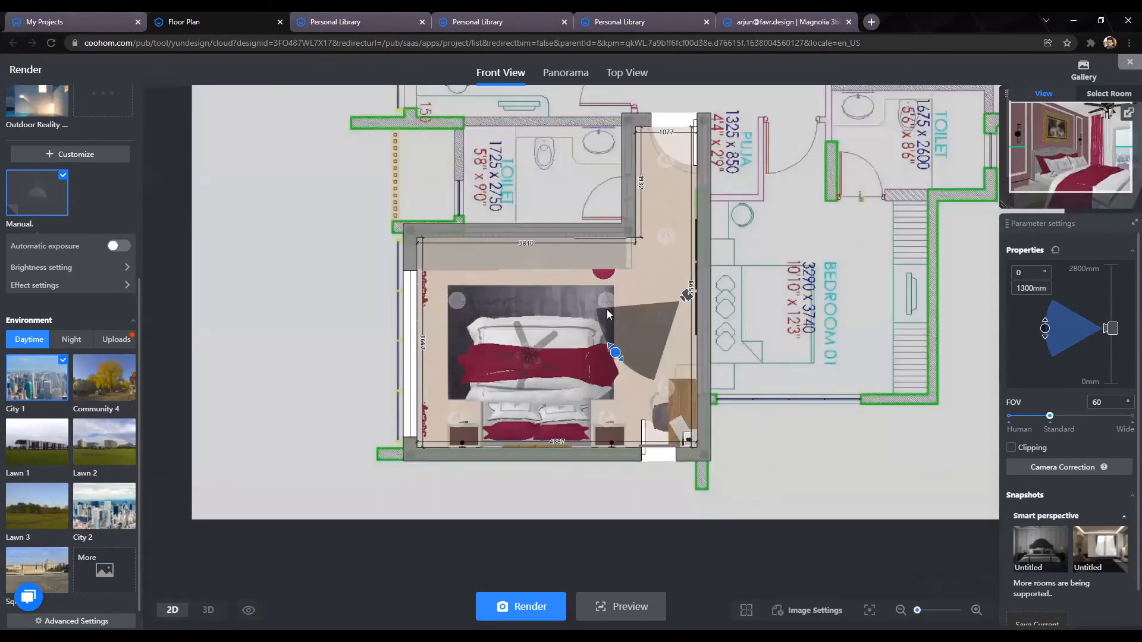
drag(609, 315, 580, 364)
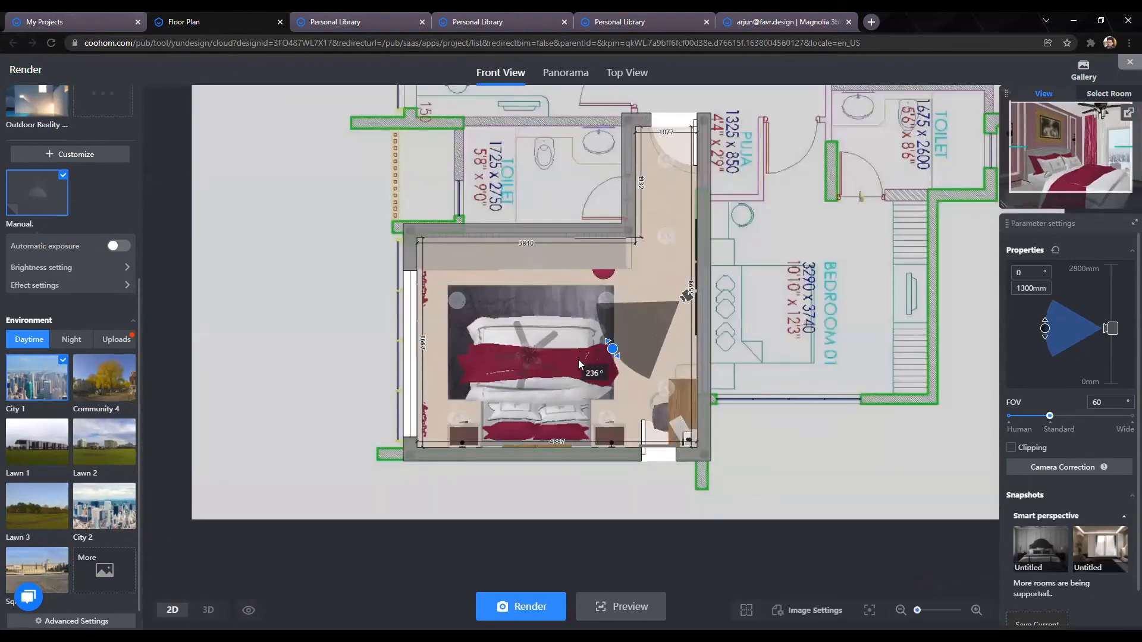
mouse_move(687, 295)
mouse_down()
mouse_move(655, 296)
mouse_move(650, 283)
mouse_up()
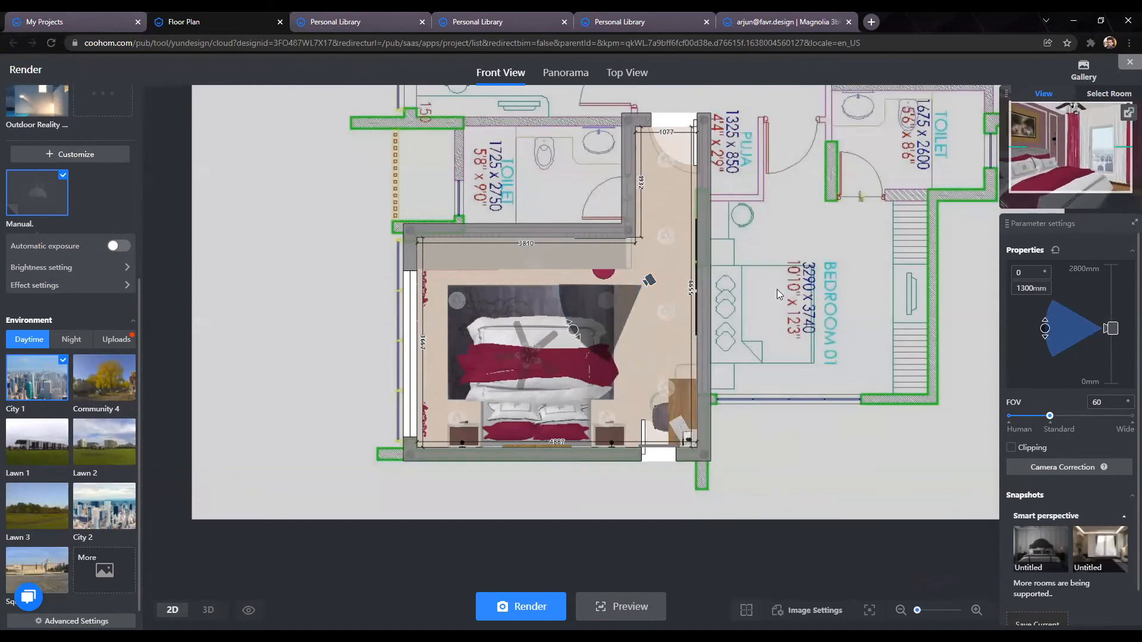
Step: Submit the bedroom view for rendering, check the job in the gallery, and return to the render setup
click(528, 607)
click(1083, 67)
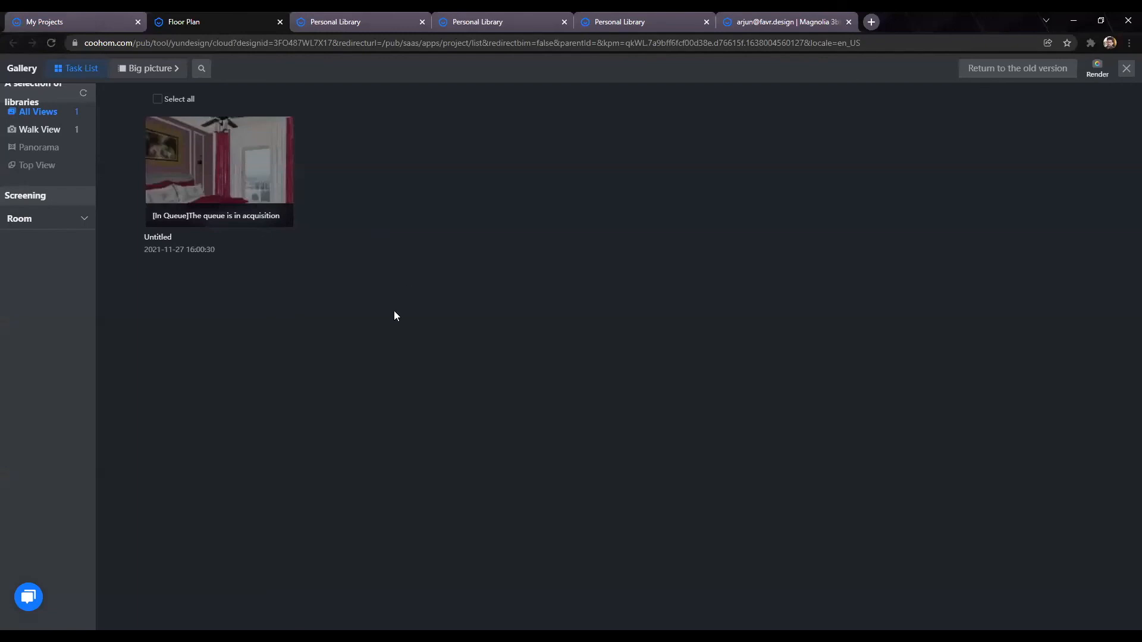
click(1125, 71)
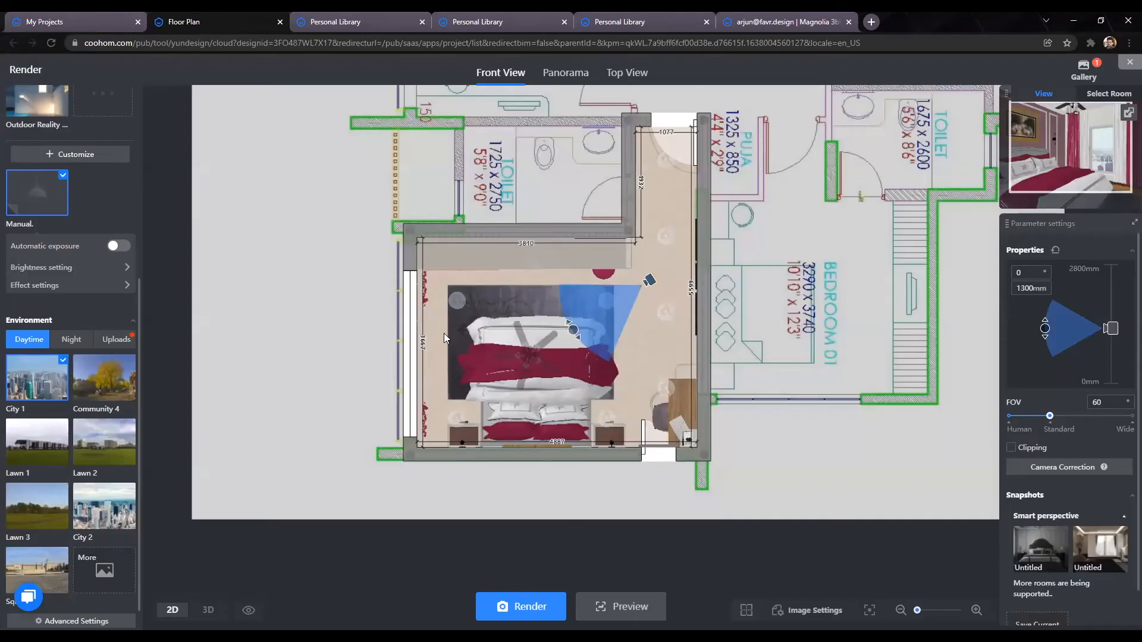
Step: Move the camera toward the wall opposite the window on the floor plan and aim it at the window curtains
mouse_move(647, 287)
mouse_down()
mouse_move(707, 269)
mouse_move(702, 277)
mouse_up()
scroll(672, 302, up, 5)
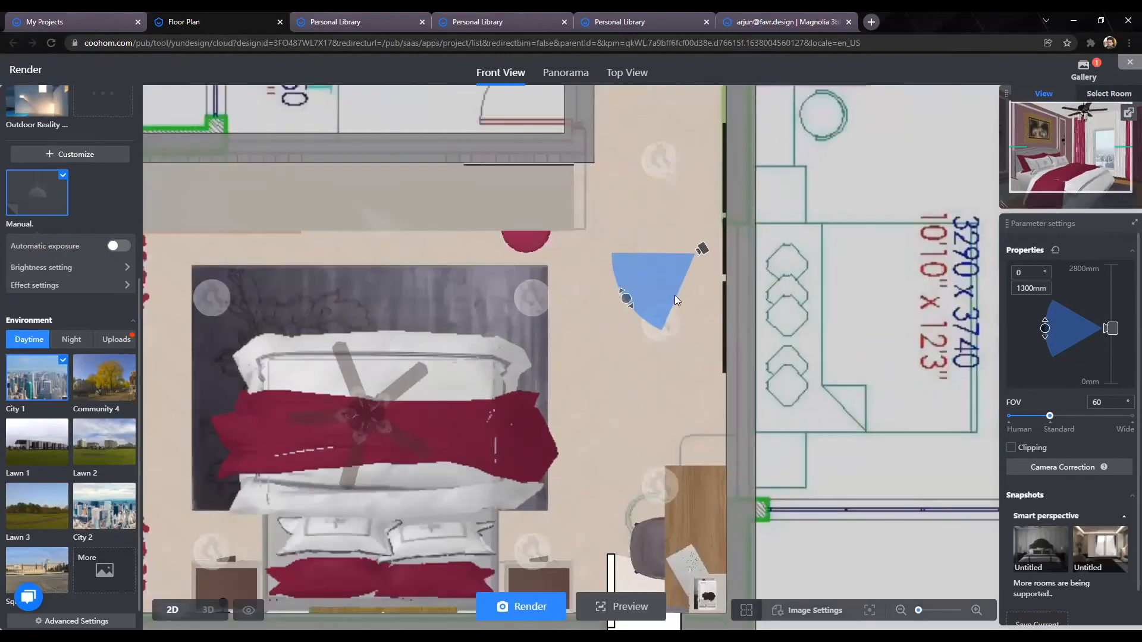
scroll(675, 296, up, 1)
mouse_move(721, 250)
mouse_down()
mouse_move(706, 296)
mouse_move(688, 302)
mouse_up()
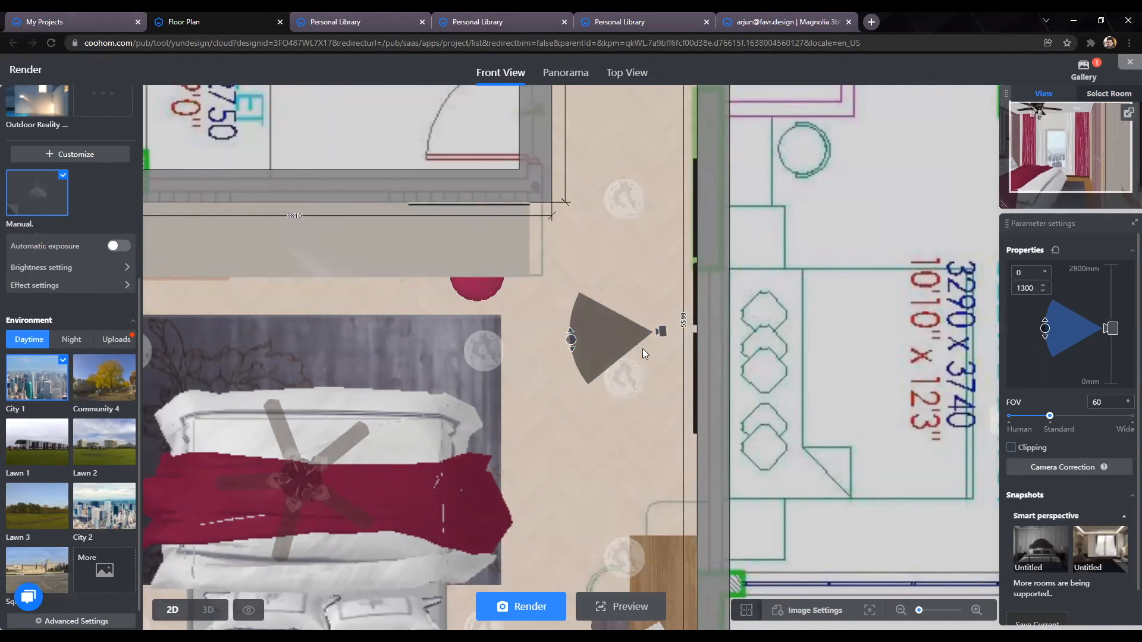
drag(660, 332, 643, 342)
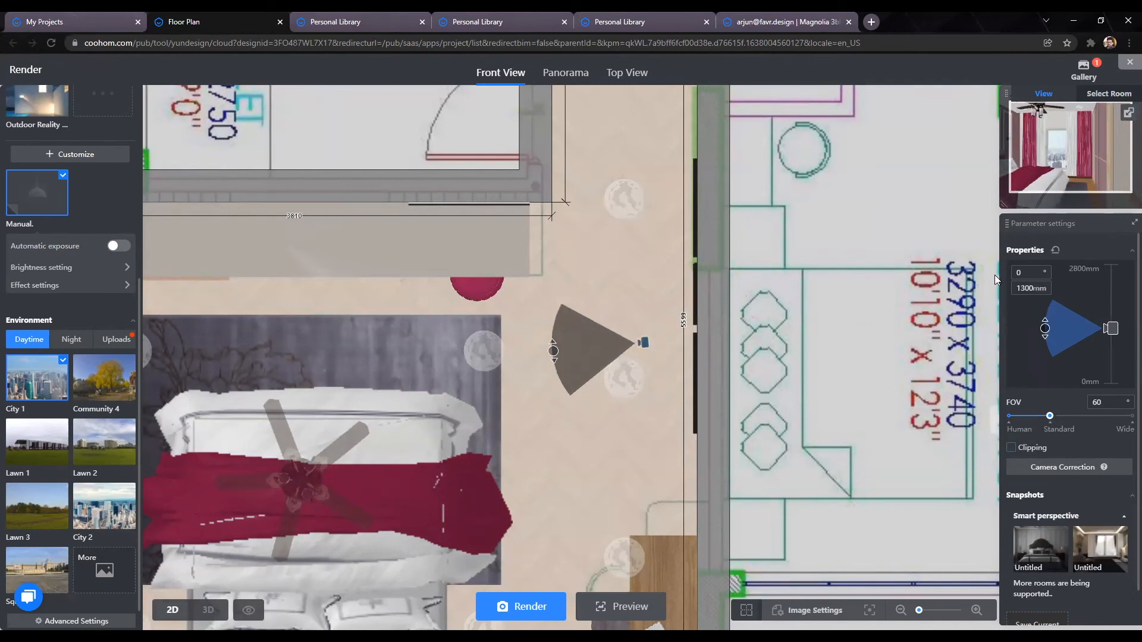
Step: Set the camera height to 1500 mm
double_click(1037, 288)
text(1500)
key(Return)
drag(1113, 330, 1112, 295)
double_click(1023, 288)
text(1)
key(Return)
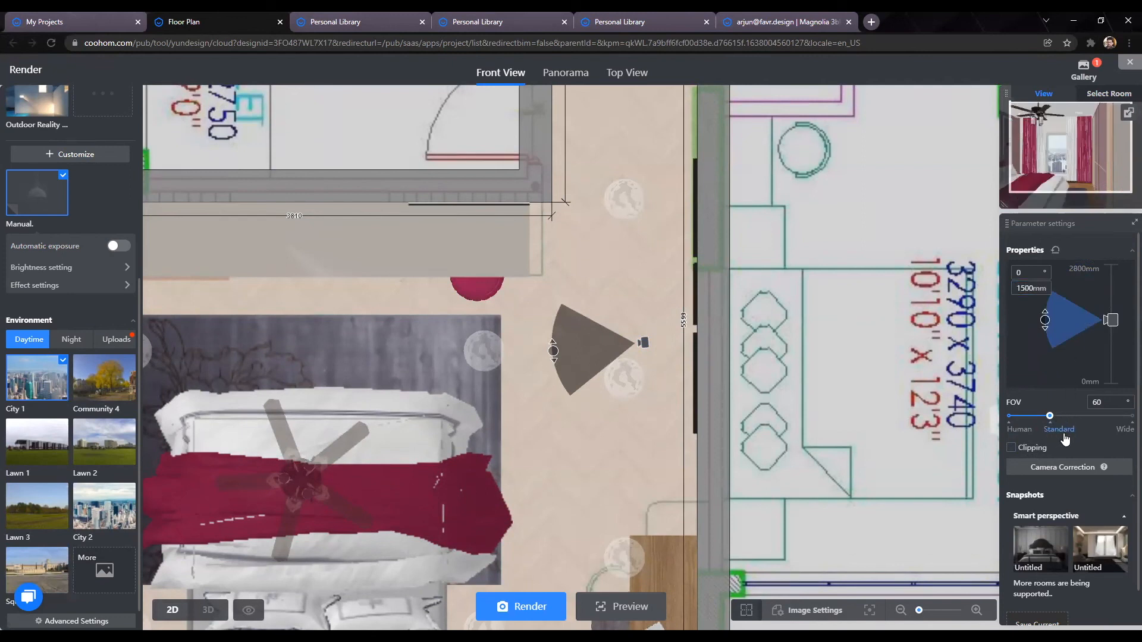
Step: Compare the Human, Standard and Wide fields of view and apply Wide at 120
click(1028, 430)
click(1063, 430)
click(1125, 431)
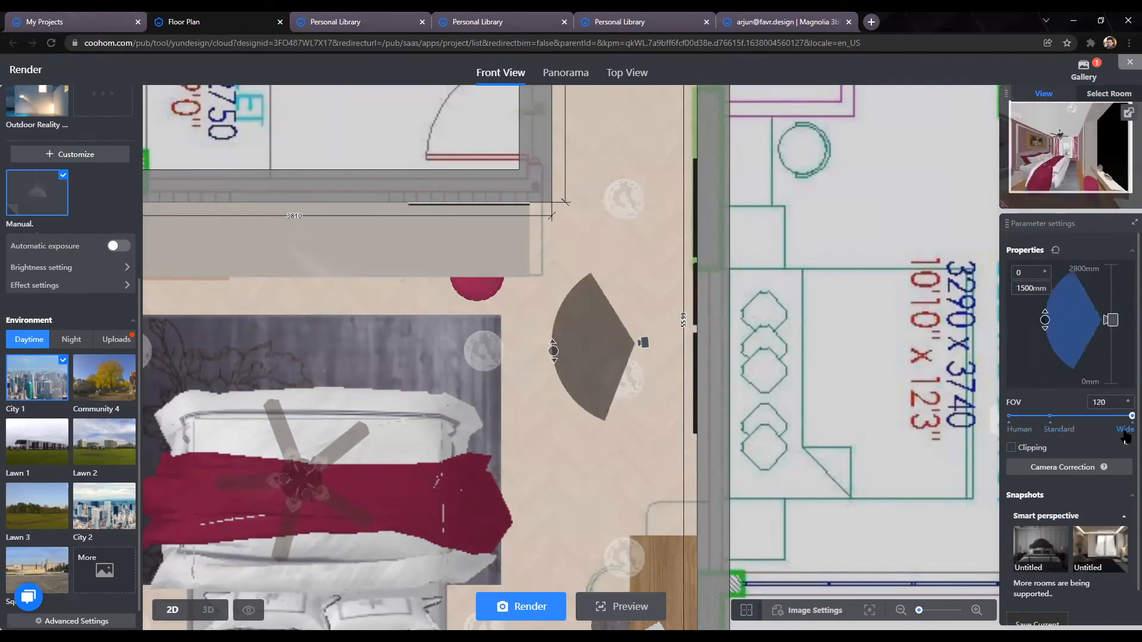
click(1059, 435)
click(1023, 433)
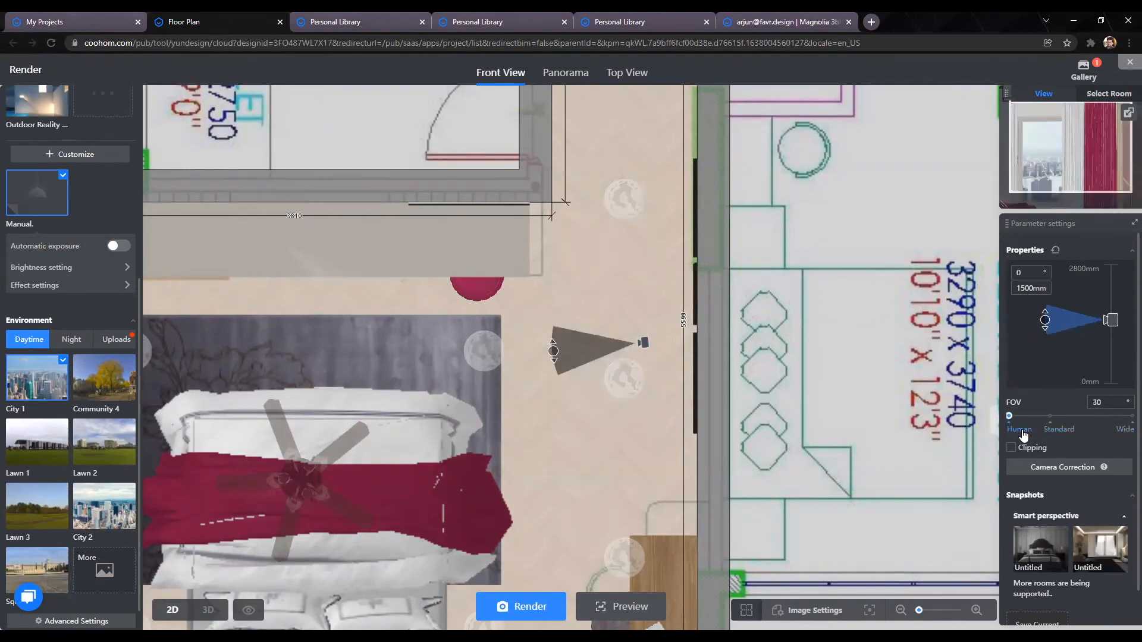
click(1054, 431)
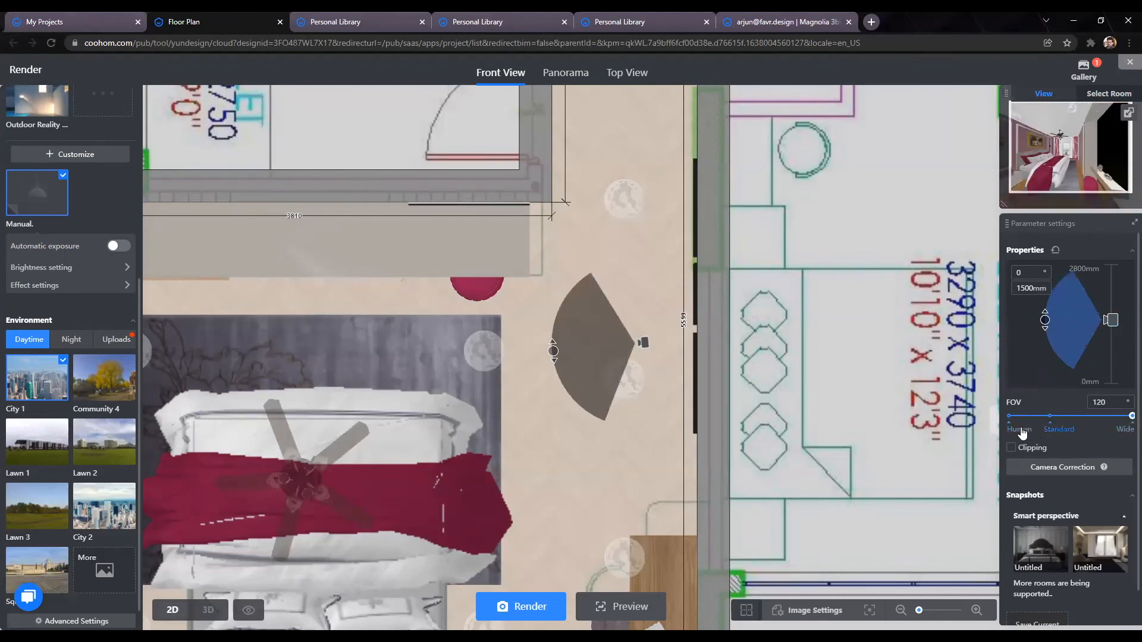
click(1125, 431)
Step: Turn the wide-angle camera in the large perspective view to frame the bed, fan and wardrobe toward the window
mouse_move(611, 342)
mouse_down()
mouse_move(487, 339)
mouse_move(557, 339)
mouse_up()
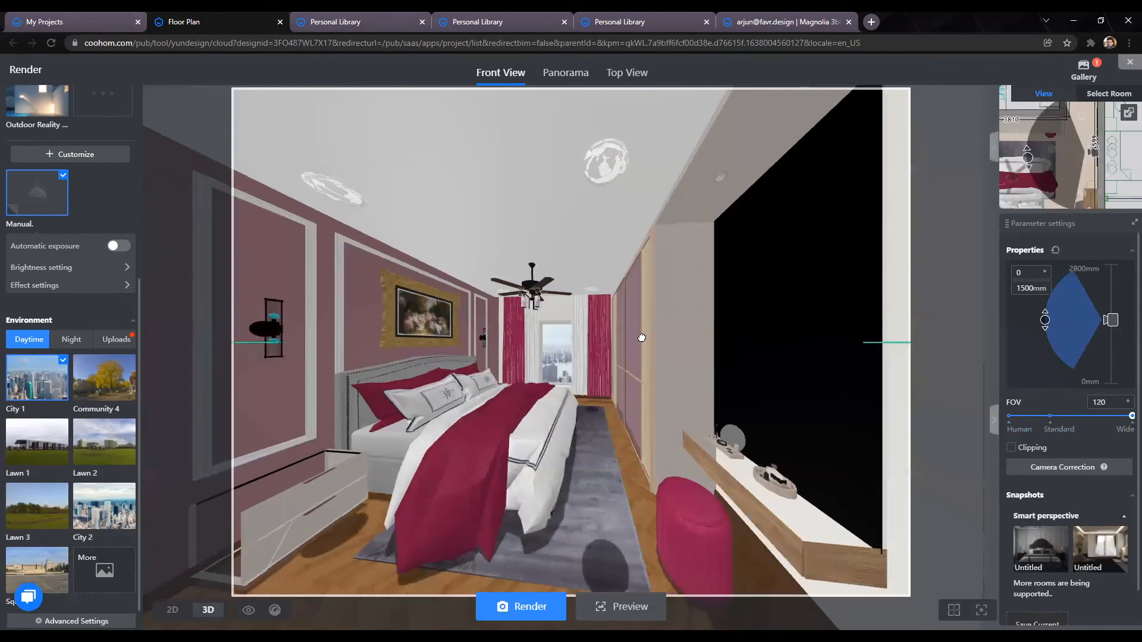
drag(642, 337, 757, 338)
drag(837, 338, 828, 338)
drag(733, 336, 595, 329)
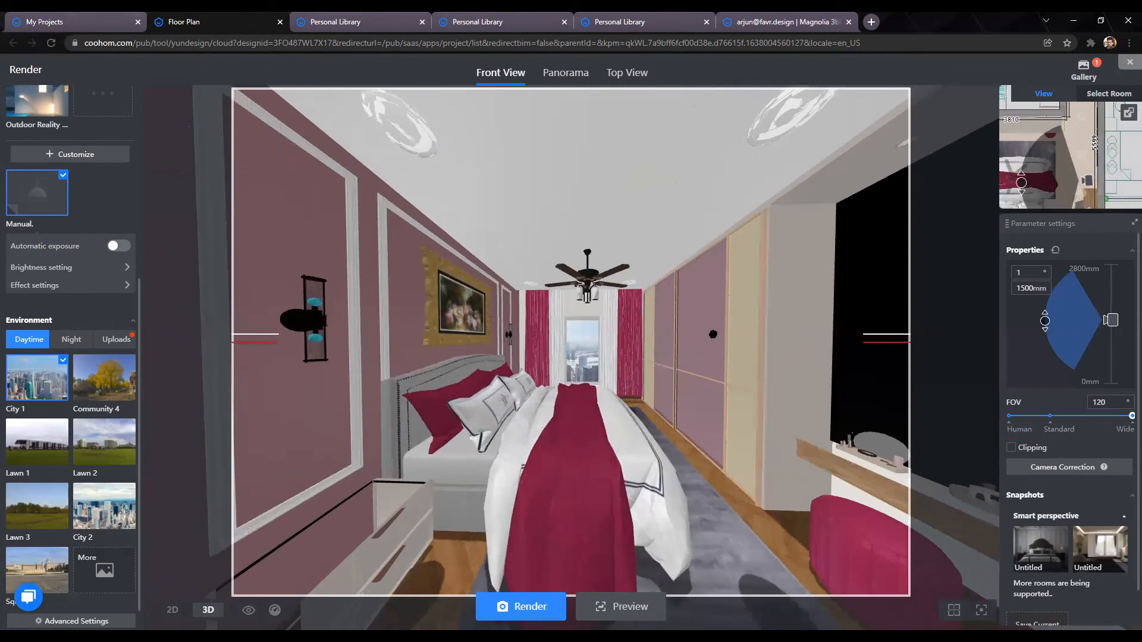
drag(713, 334, 763, 335)
key(ctrl+z)
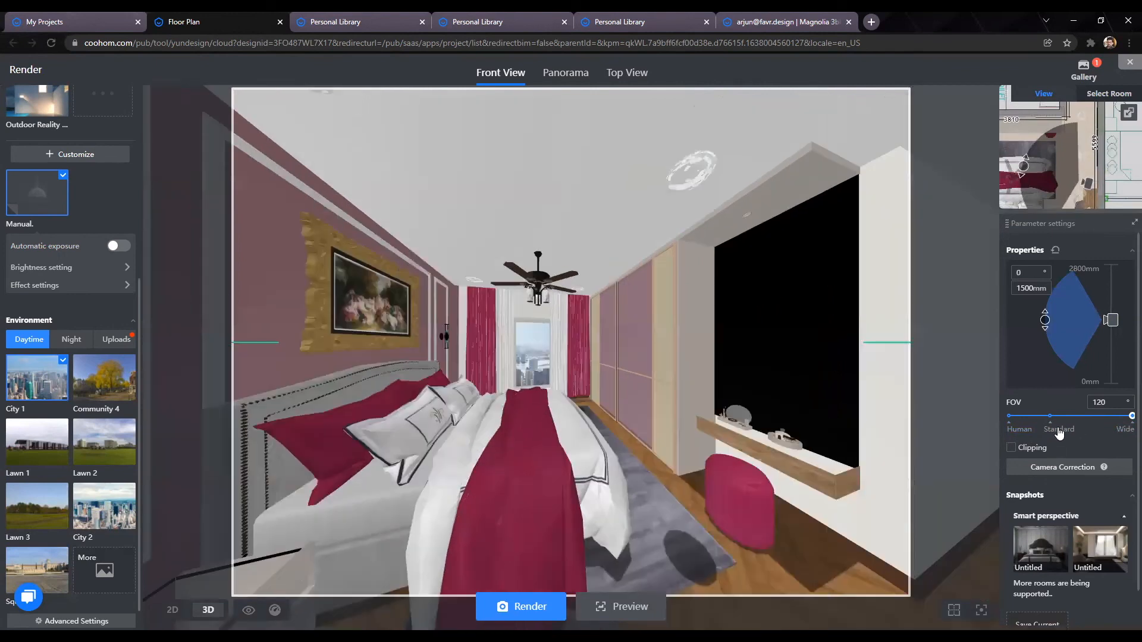
key(ctrl+z)
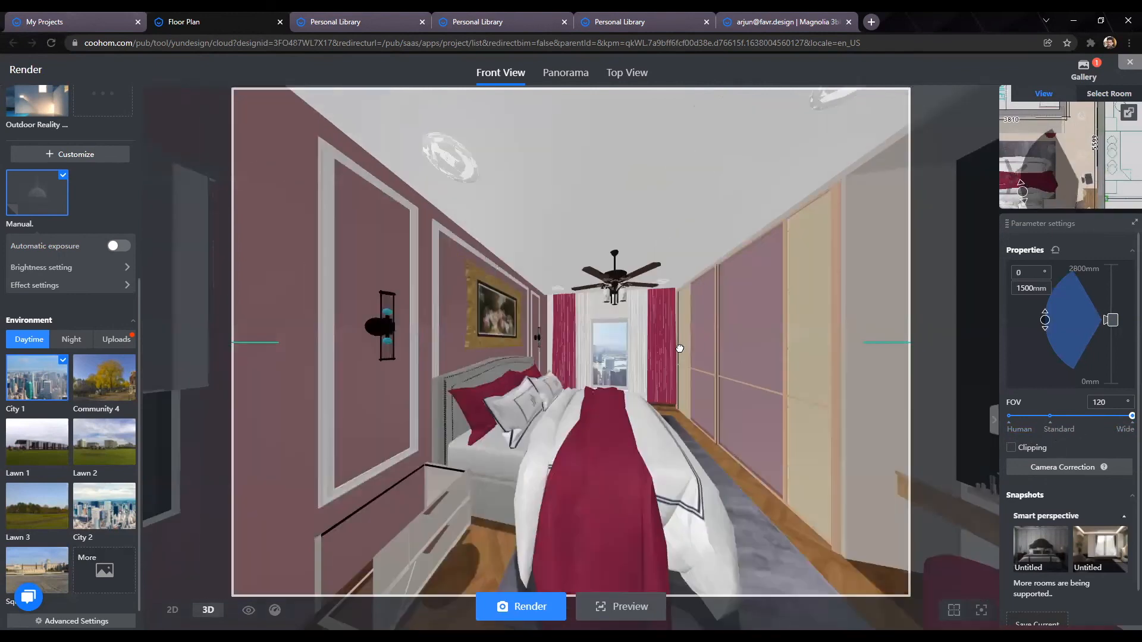
Step: Restore the Standard field of view of 60 and shift the camera to frame the bed, window and wardrobe
scroll(680, 349, up, 5)
scroll(680, 348, down, 3)
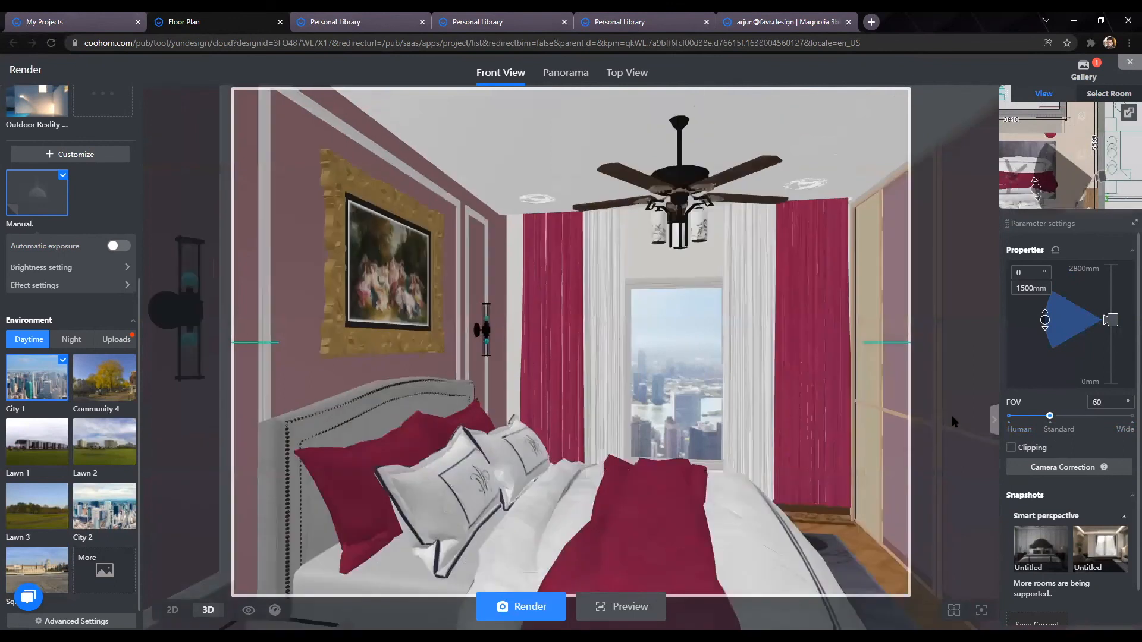
key(ctrl+z)
key(d)
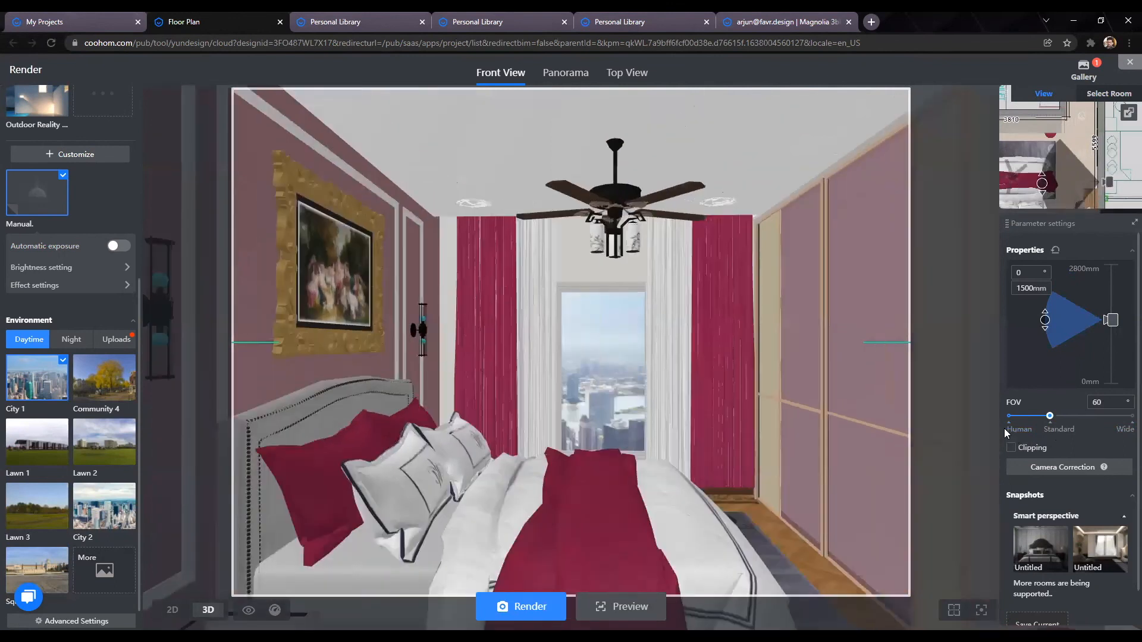
Step: Narrow the field of view to Human at 30 and aim the level camera past the bed at the window
key(s)
key(s)
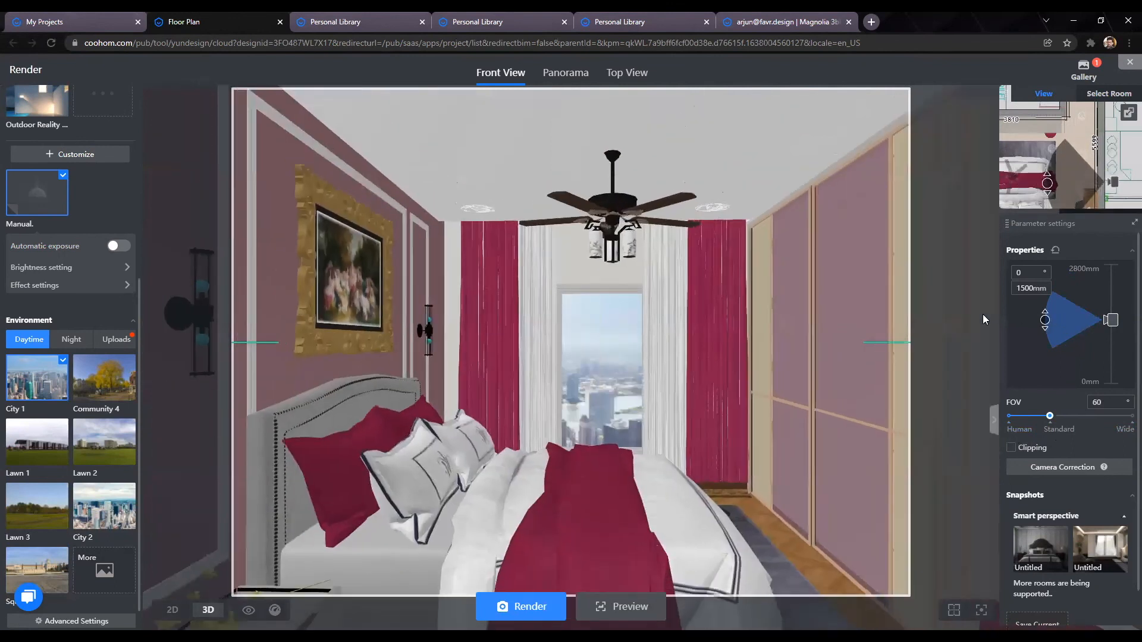
scroll(532, 349, up, 5)
key(w)
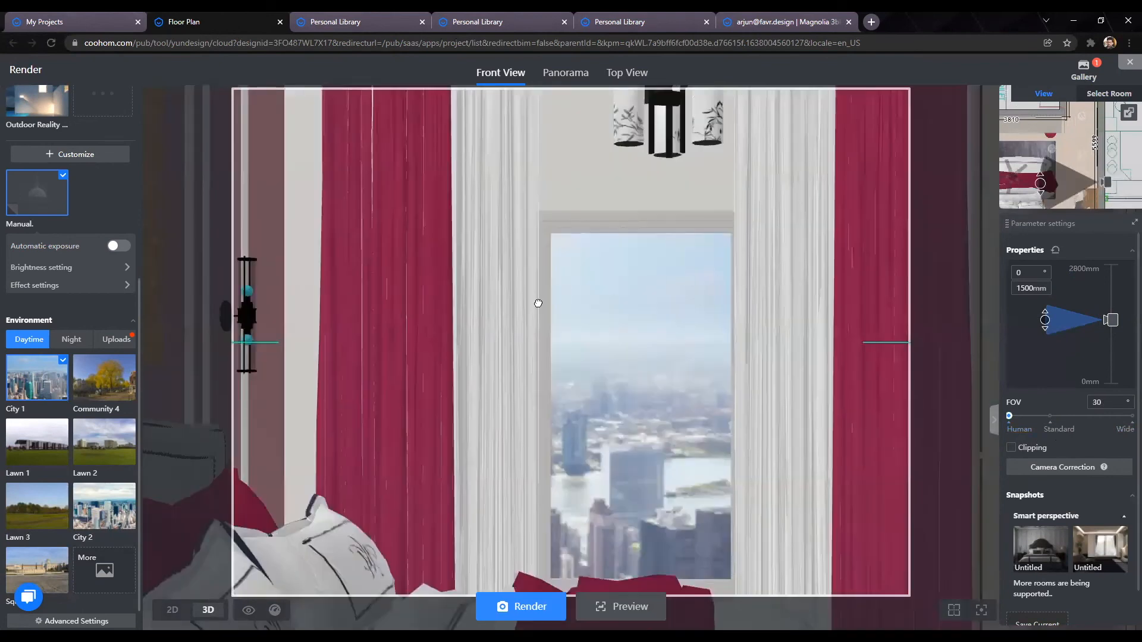
key(s)
drag(537, 330, 531, 345)
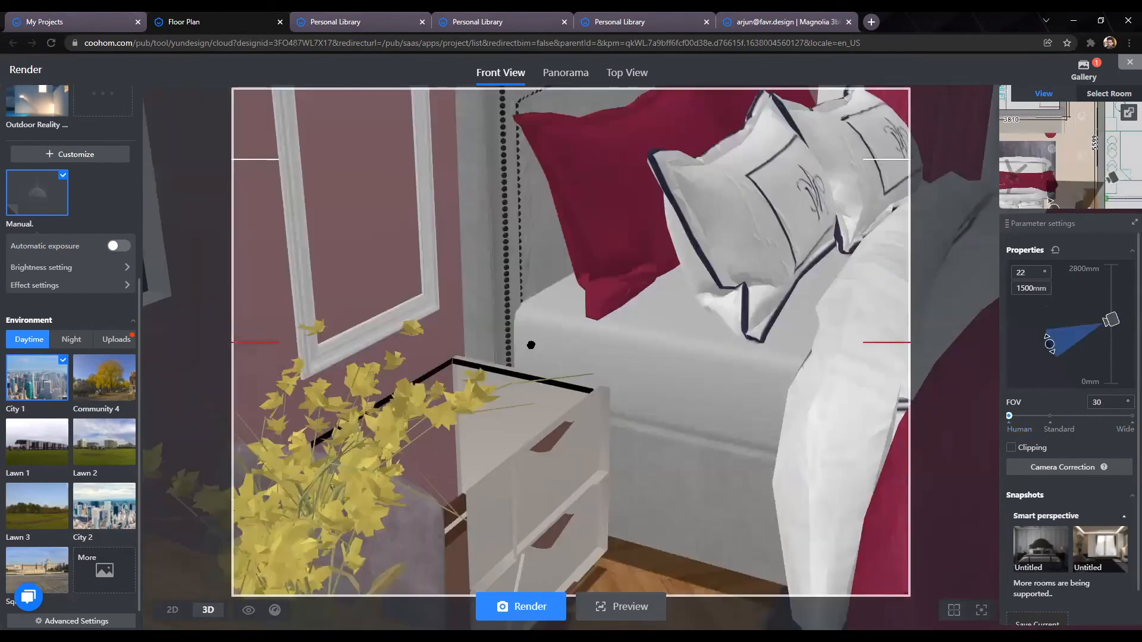
drag(1071, 366, 1058, 382)
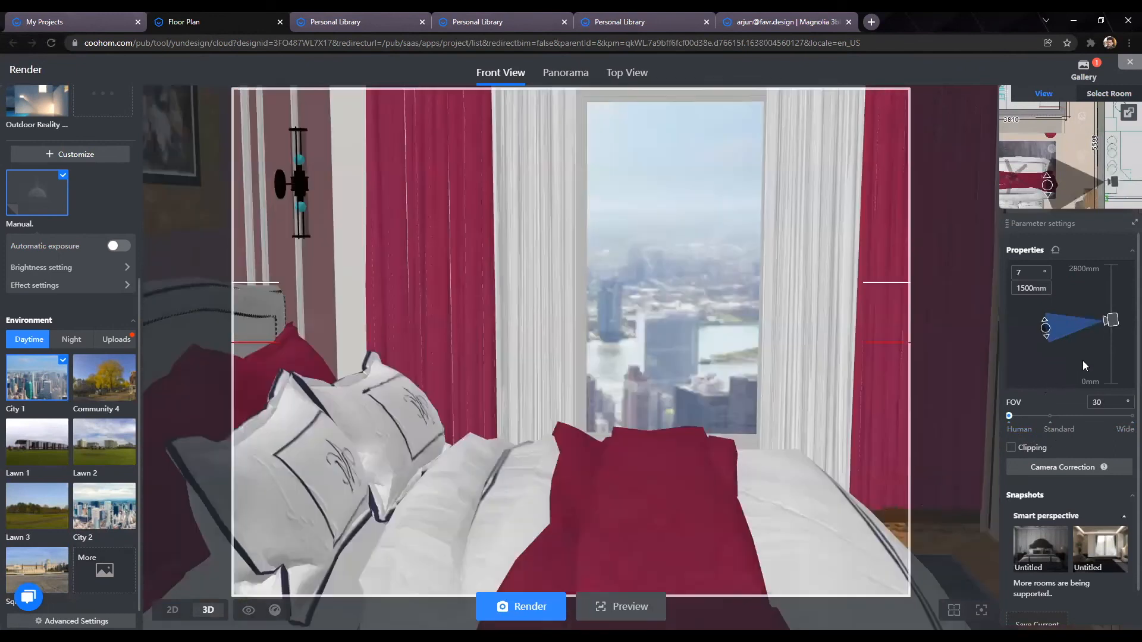
drag(740, 430, 744, 403)
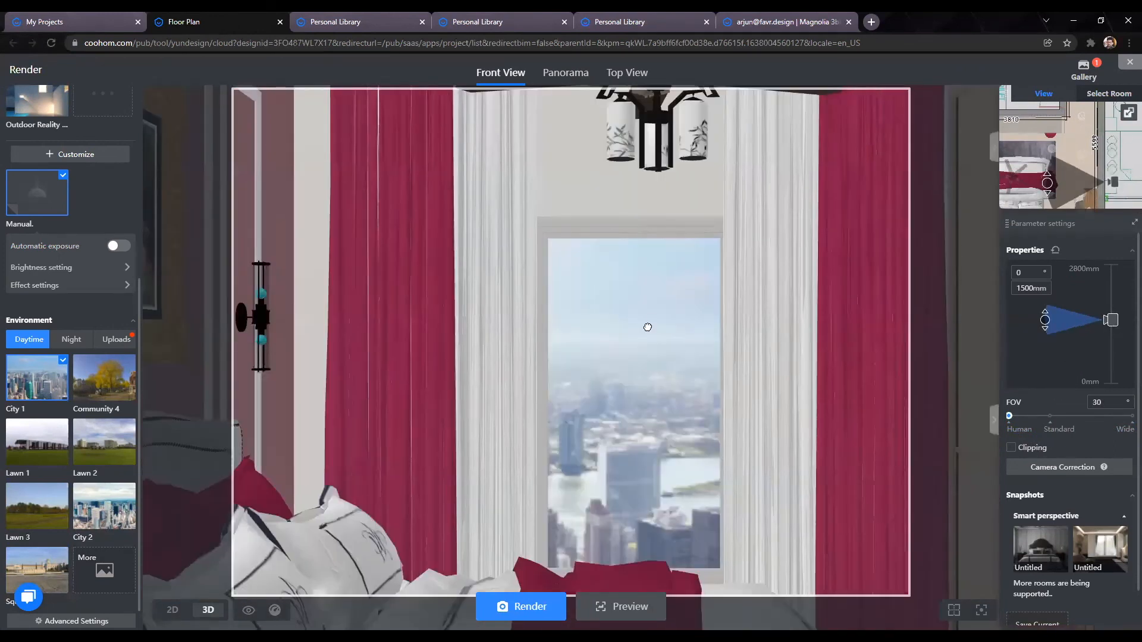
Step: Move the camera on the floor plan to the bedroom wall opposite the window and turn it level toward the window
key(space)
scroll(659, 341, down, 3)
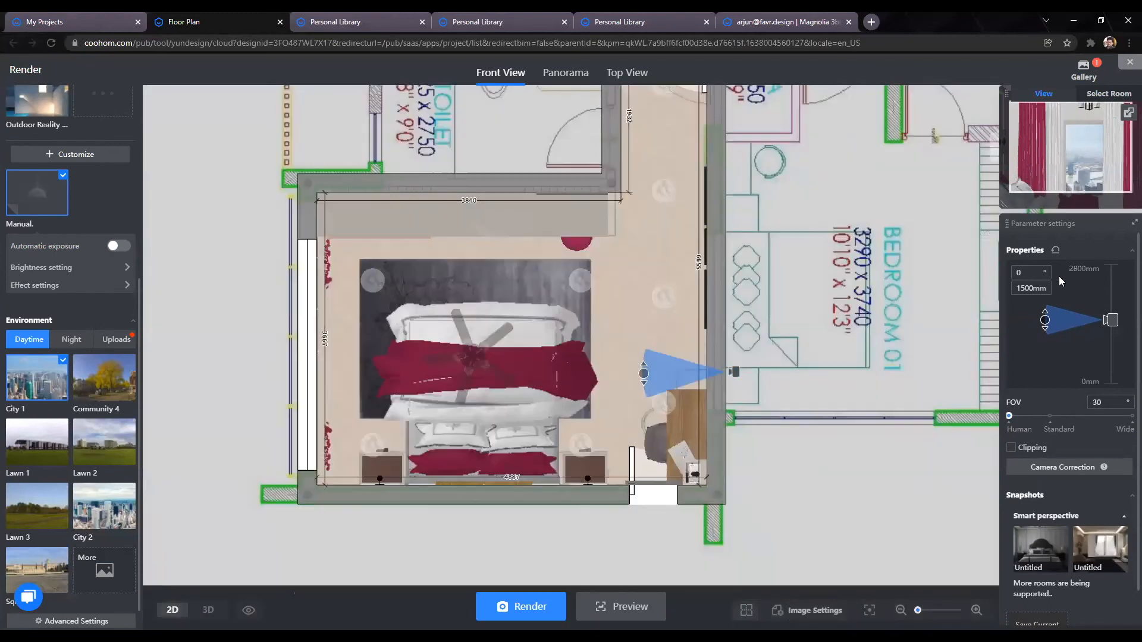
drag(735, 372, 637, 337)
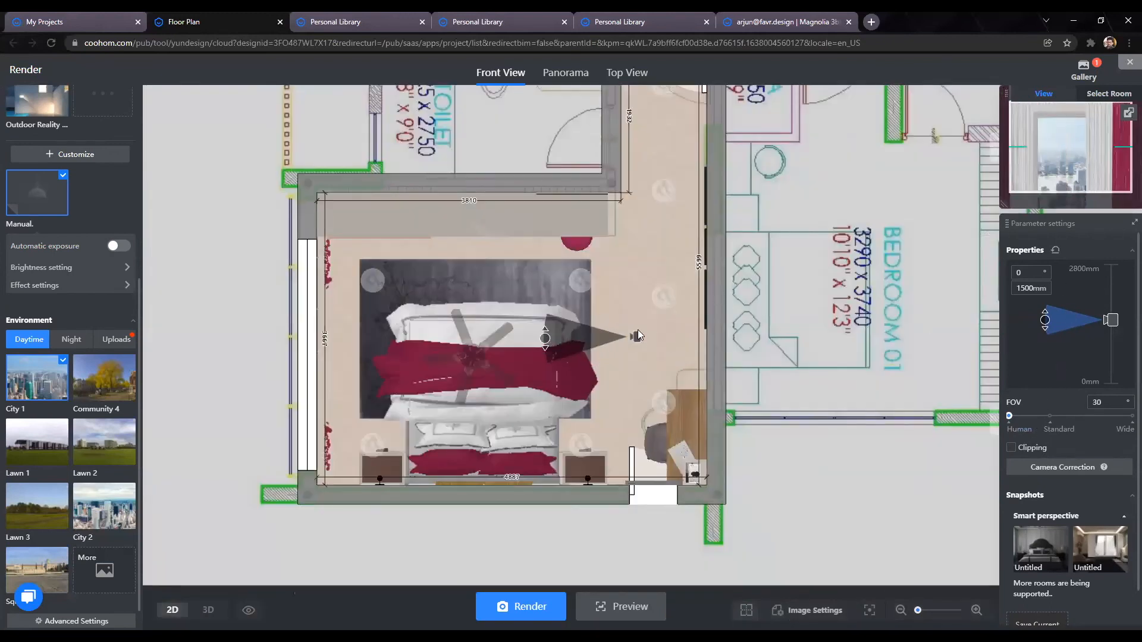
drag(735, 332, 704, 332)
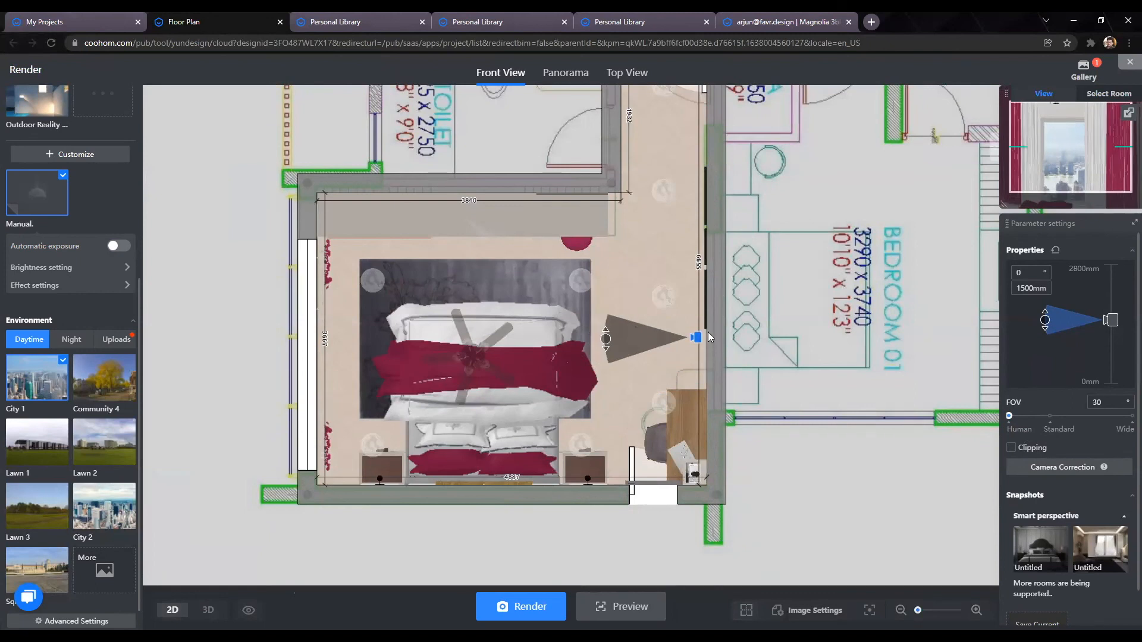
click(1129, 112)
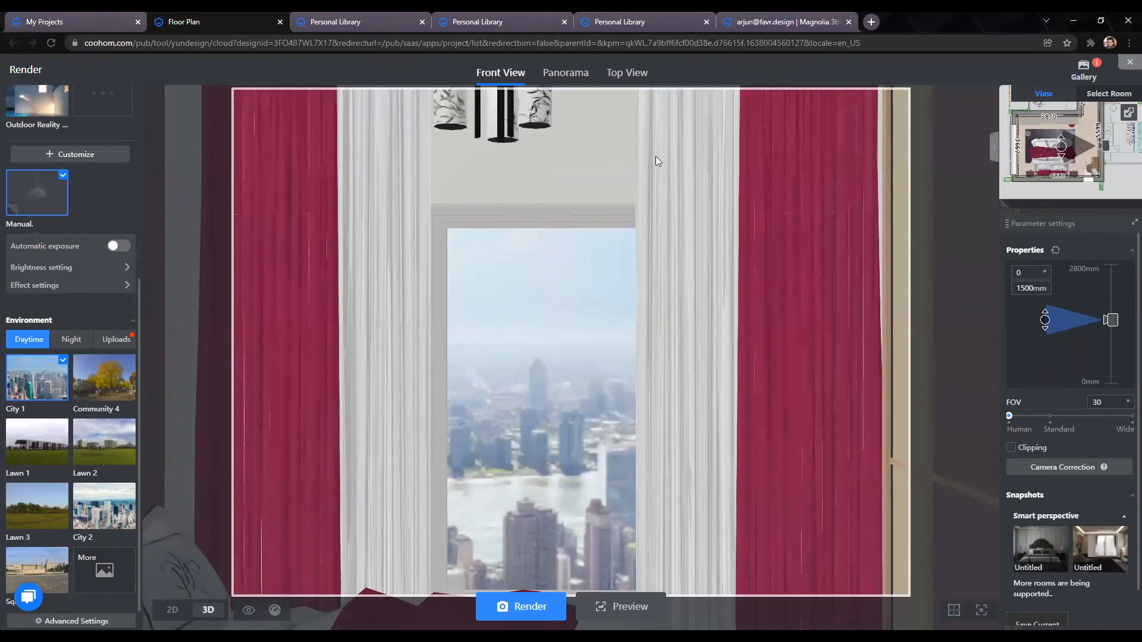
drag(534, 315, 714, 303)
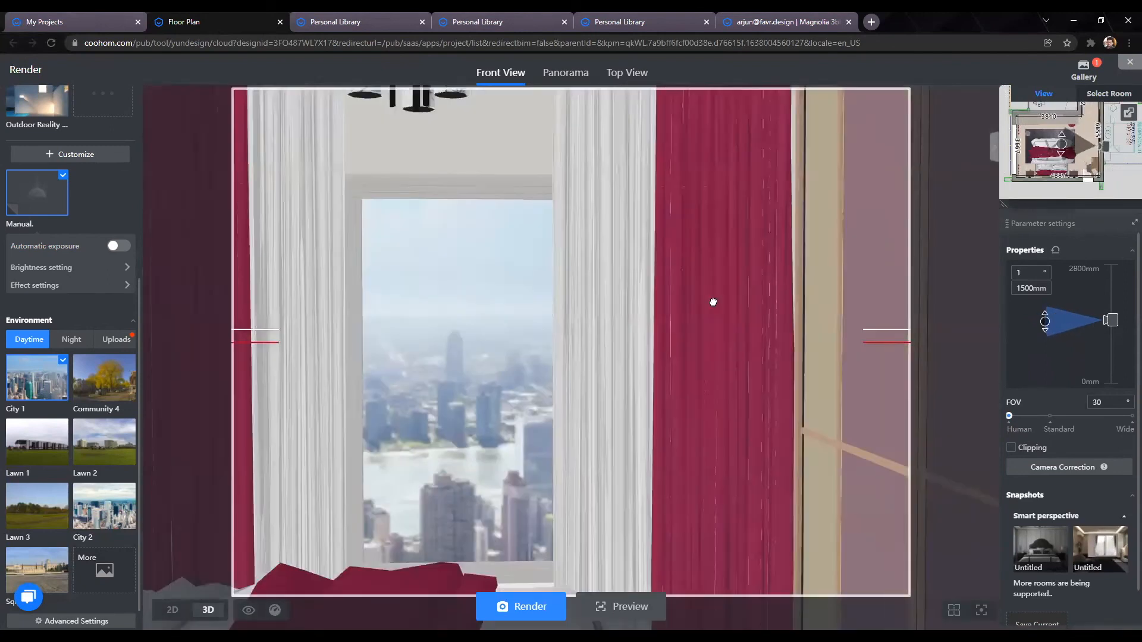
drag(511, 291, 812, 321)
drag(755, 362, 506, 341)
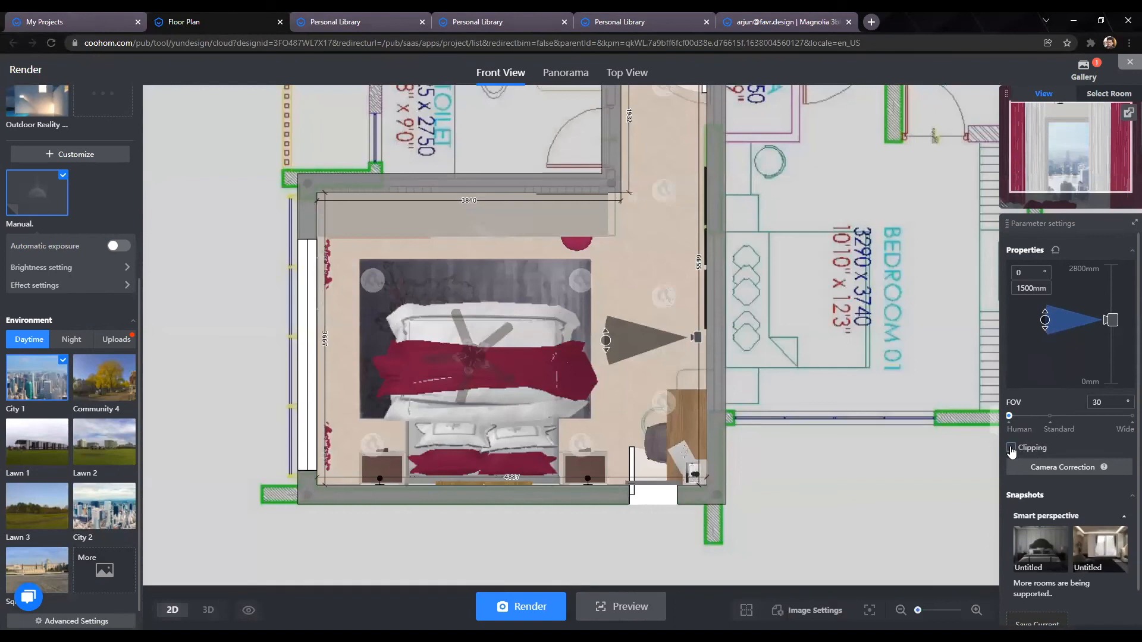
Step: Enable clipping at a distance of 600 and move the camera so its visible area starts between the bed and the desk
click(1011, 450)
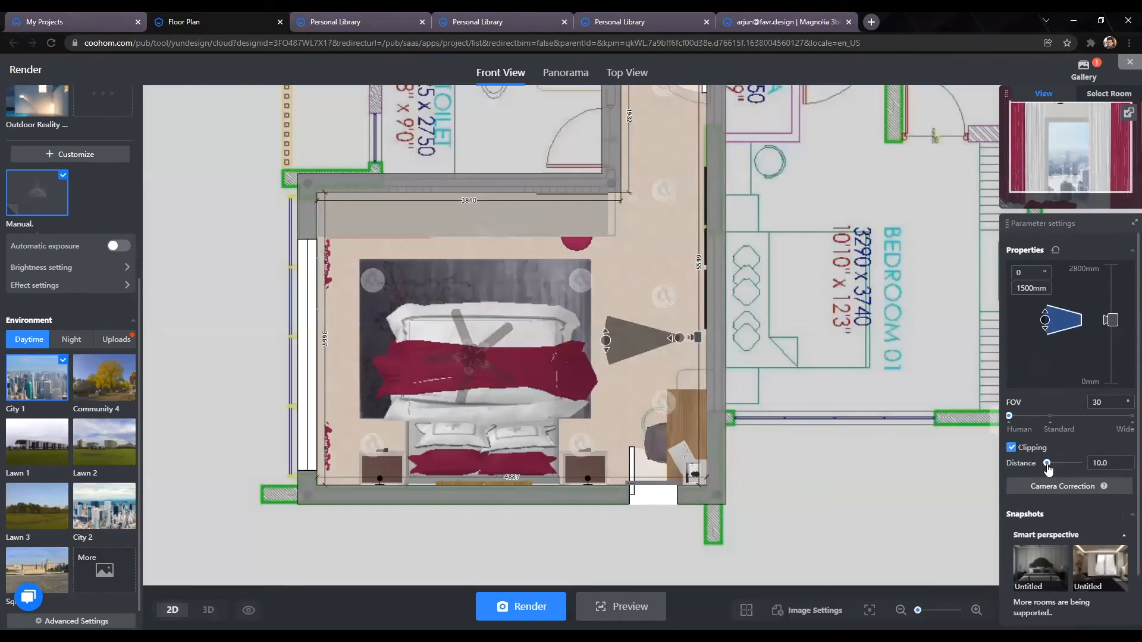
drag(1048, 464, 1071, 463)
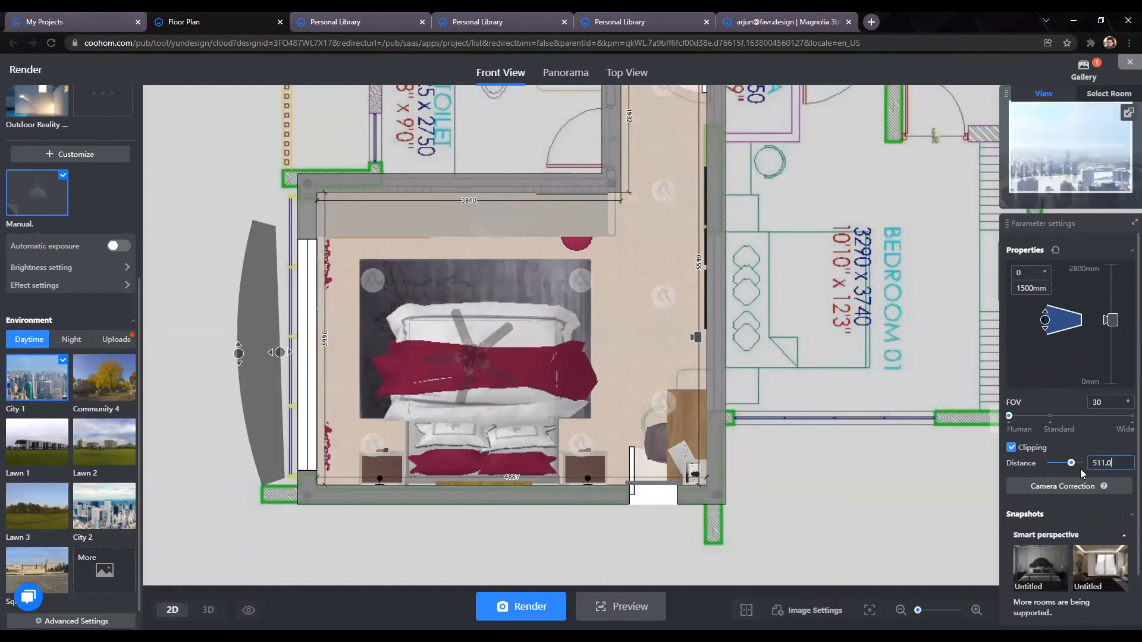
text(600)
key(Return)
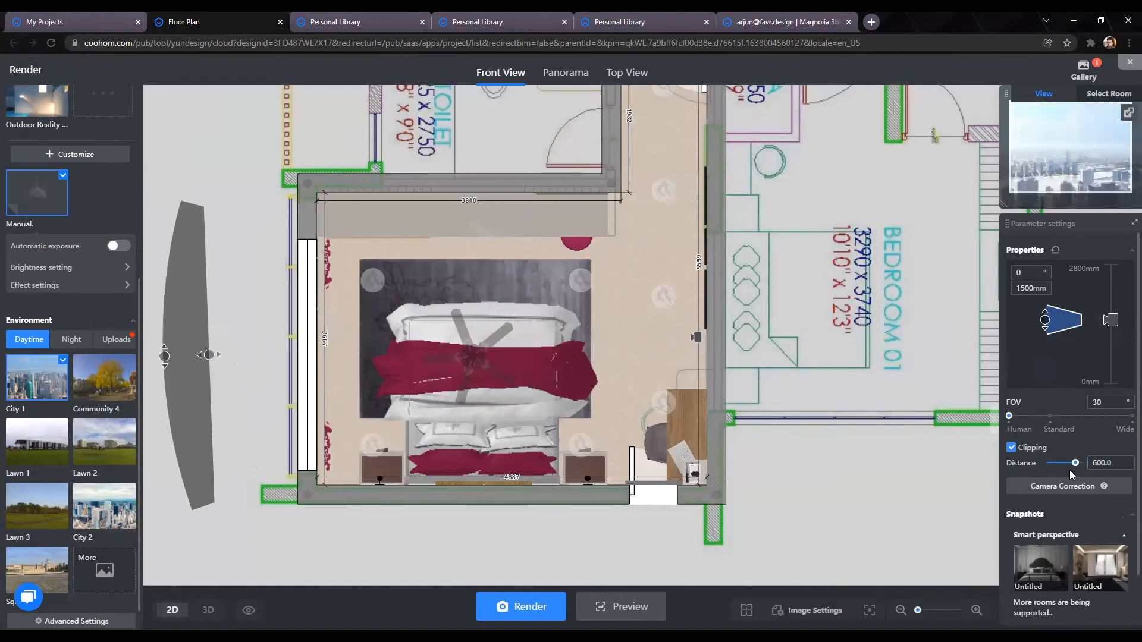
drag(187, 355, 626, 305)
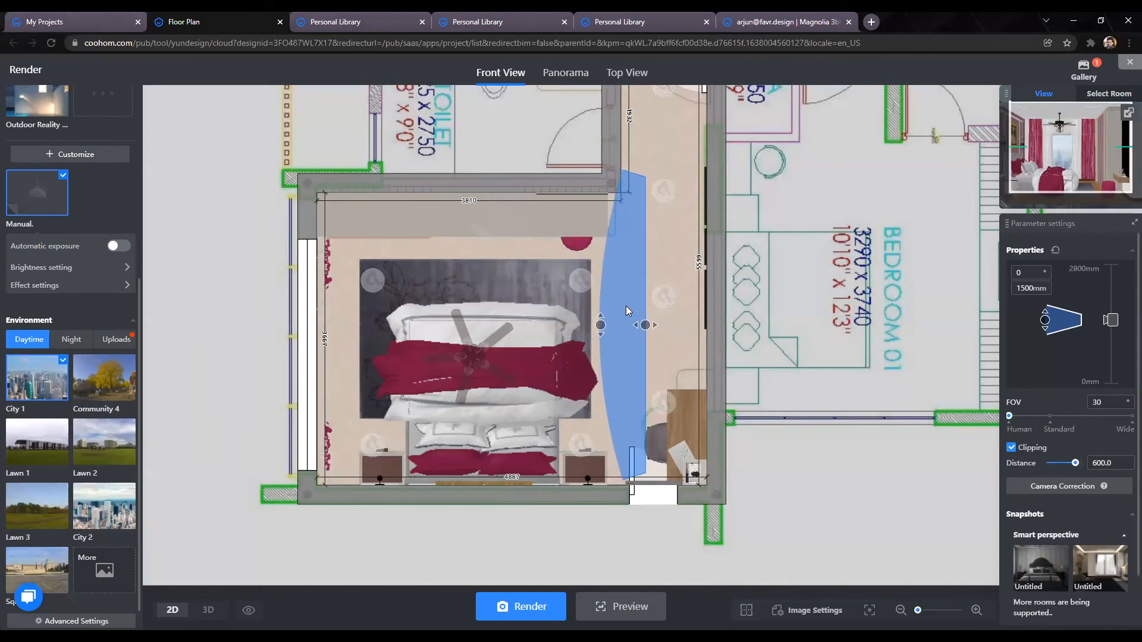
click(1127, 113)
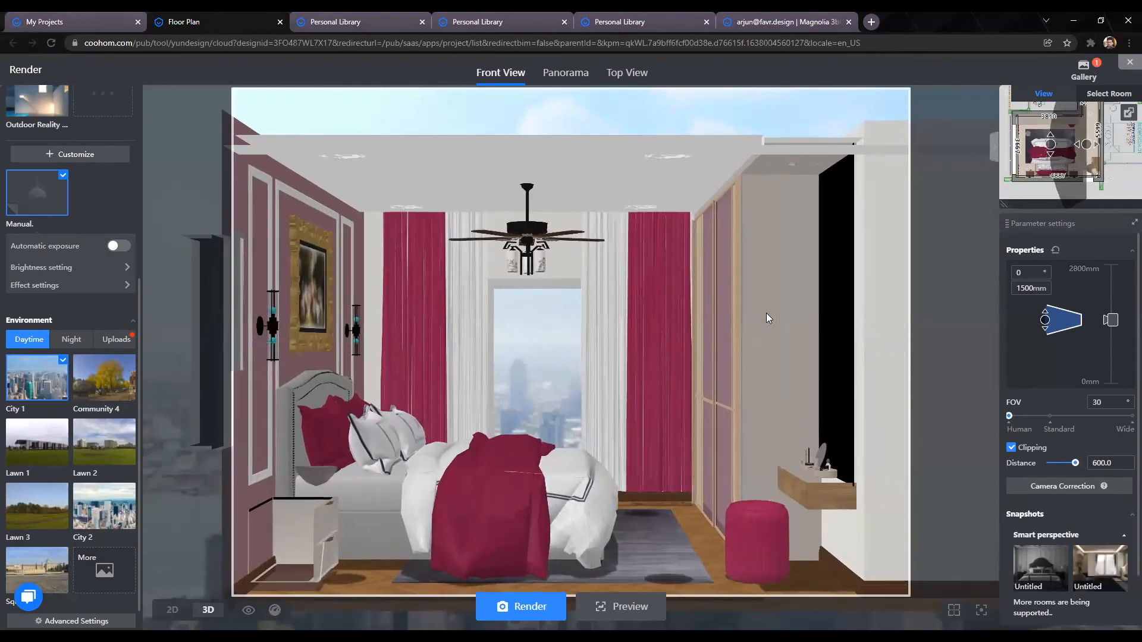
Step: Lower the camera to 1350 mm and render the clipped bedroom view
key(e)
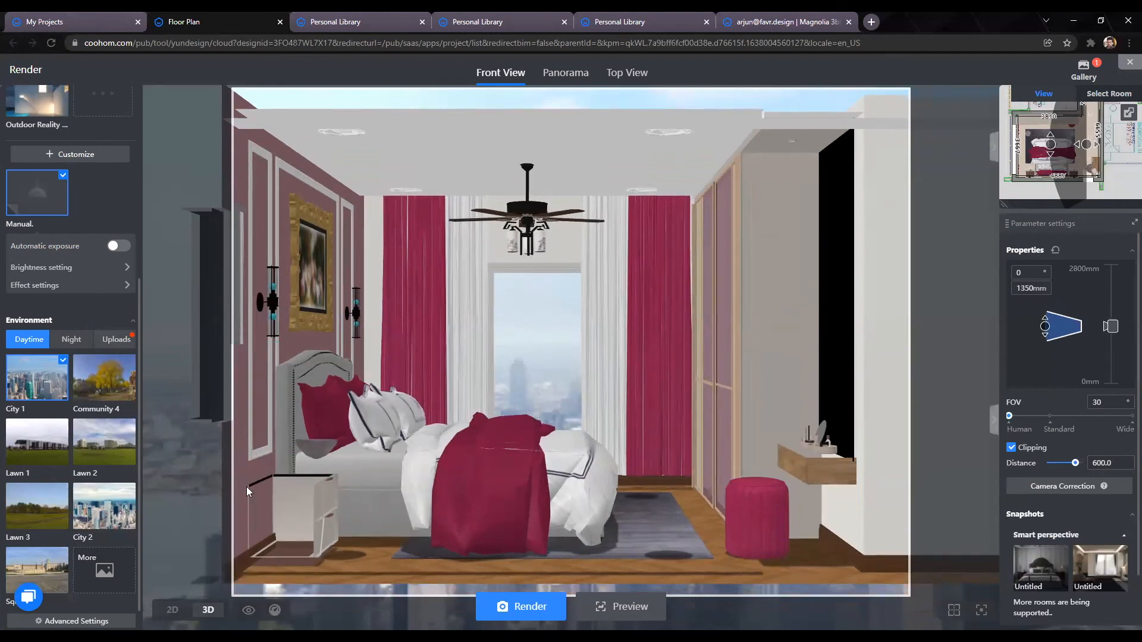
click(537, 613)
Step: Nudge the clipped camera on the floor plan and sideways in the perspective view to refine the bedroom framing
click(1129, 112)
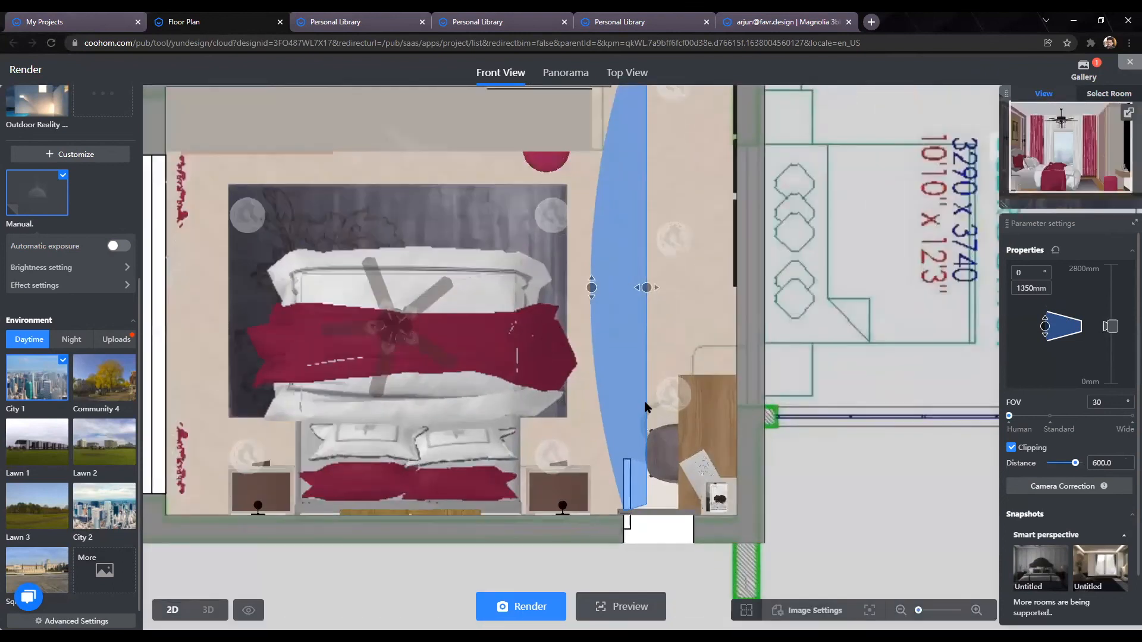
scroll(645, 406, up, 3)
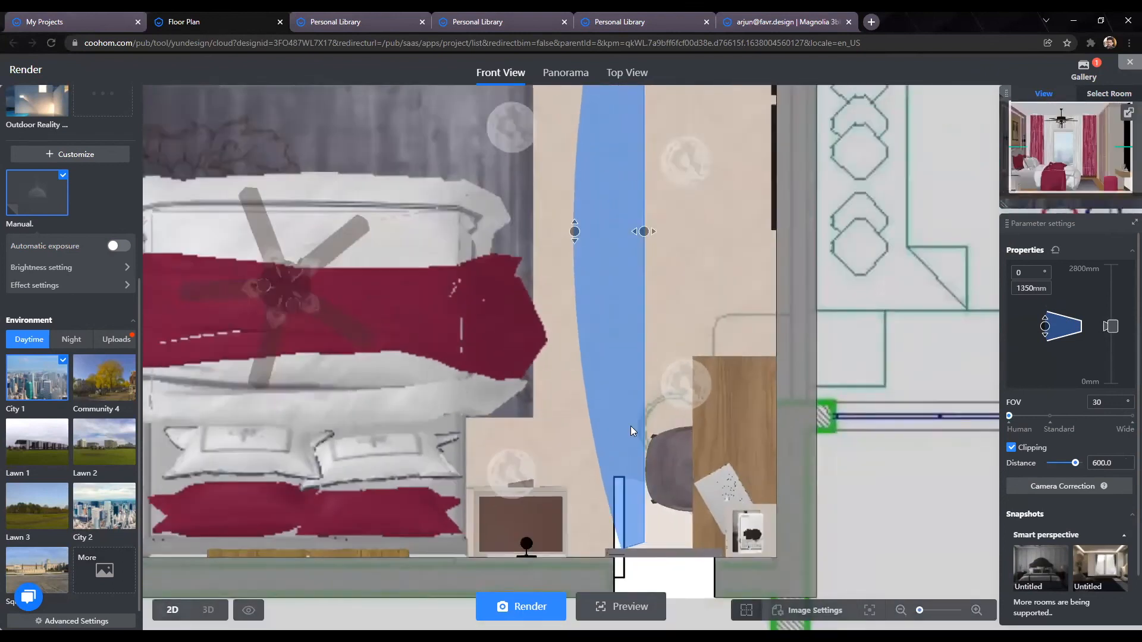
scroll(630, 425, down, 3)
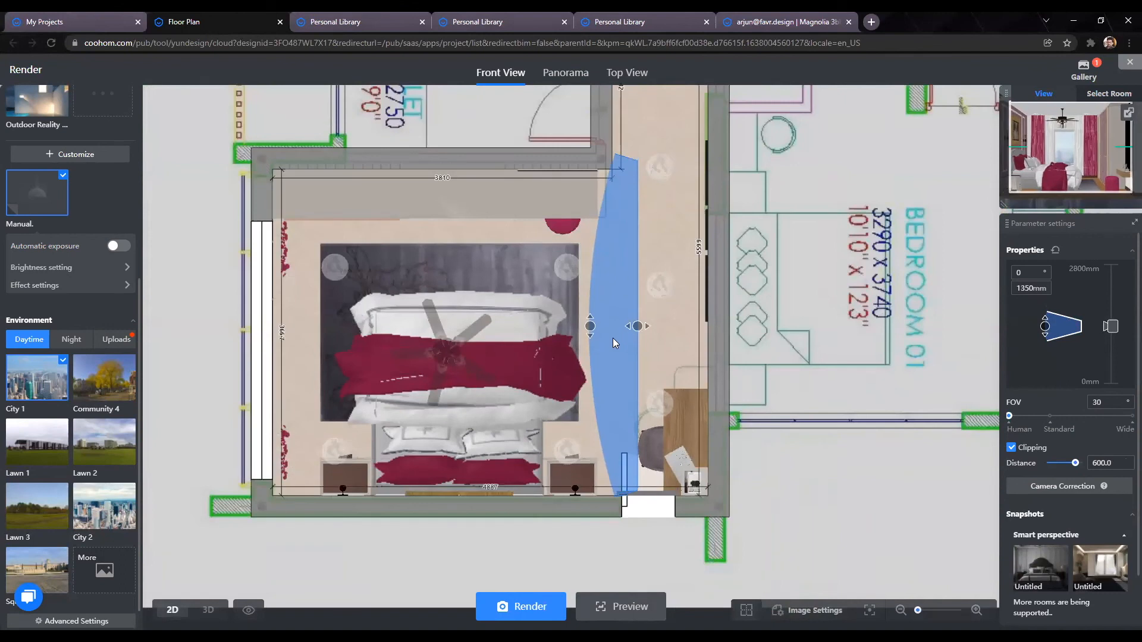
drag(613, 338, 614, 332)
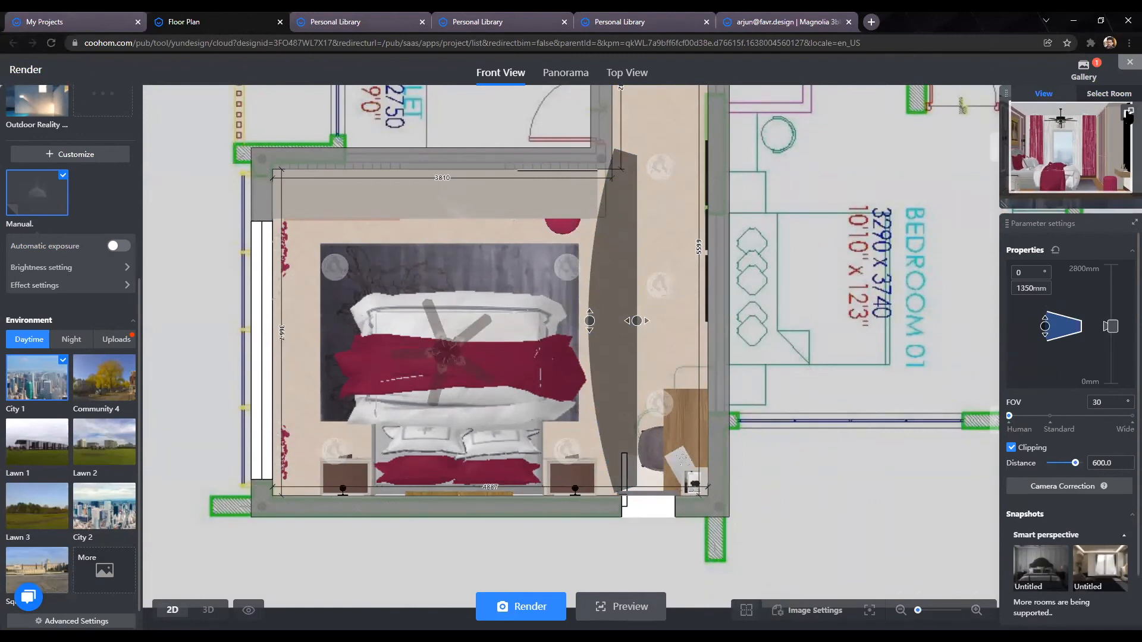
click(1129, 112)
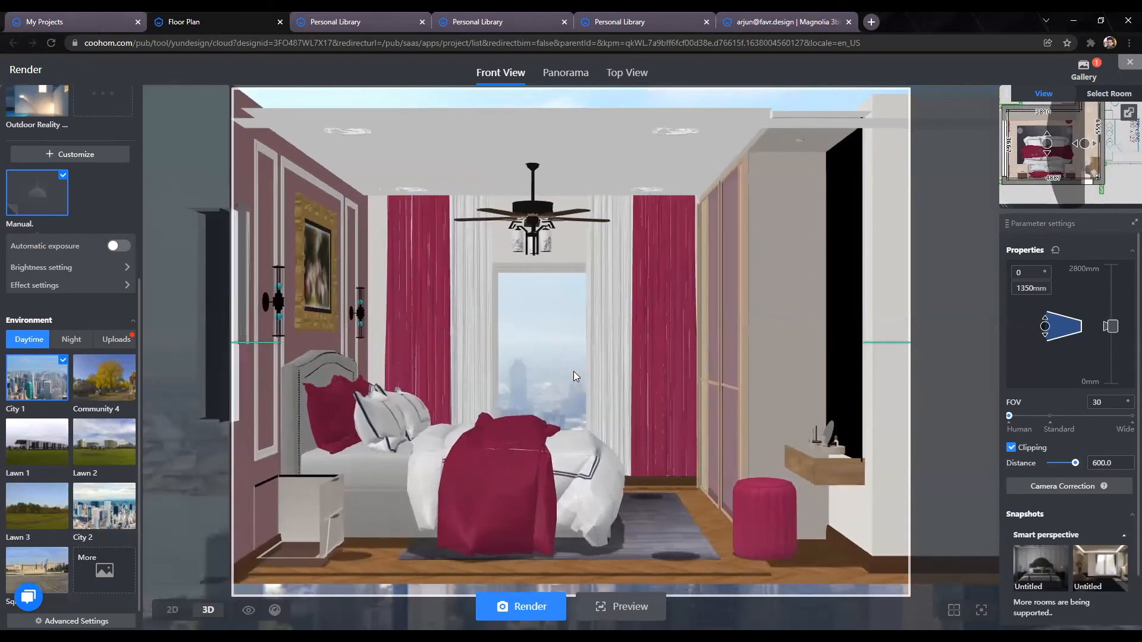
right_drag(561, 311, 588, 311)
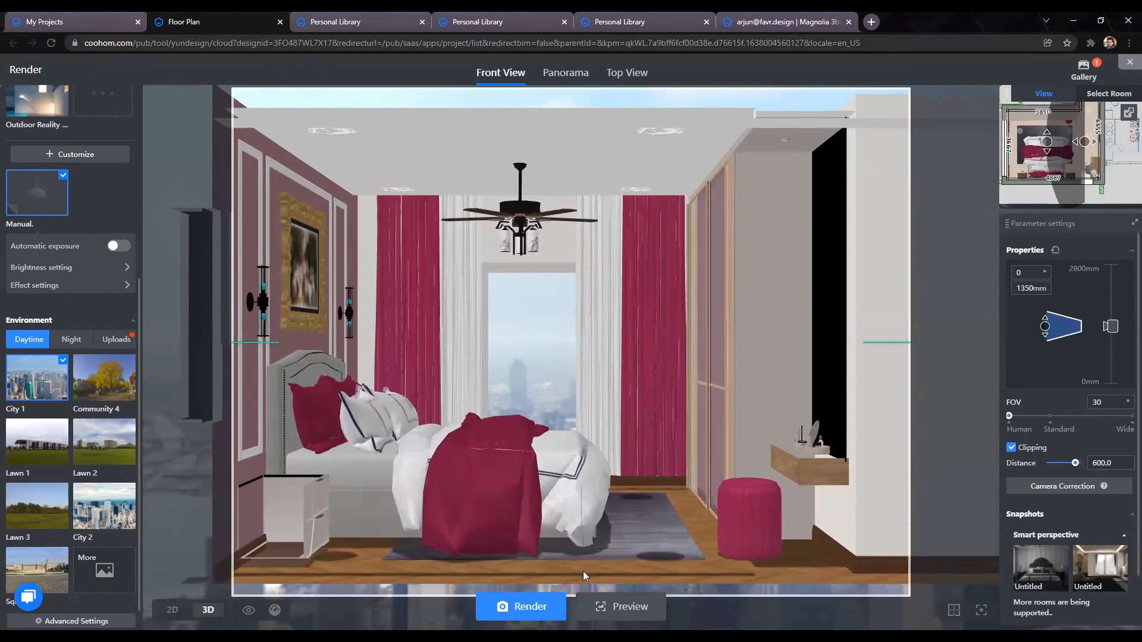
Step: Render the refined clipped view and check its status in the render gallery
click(544, 602)
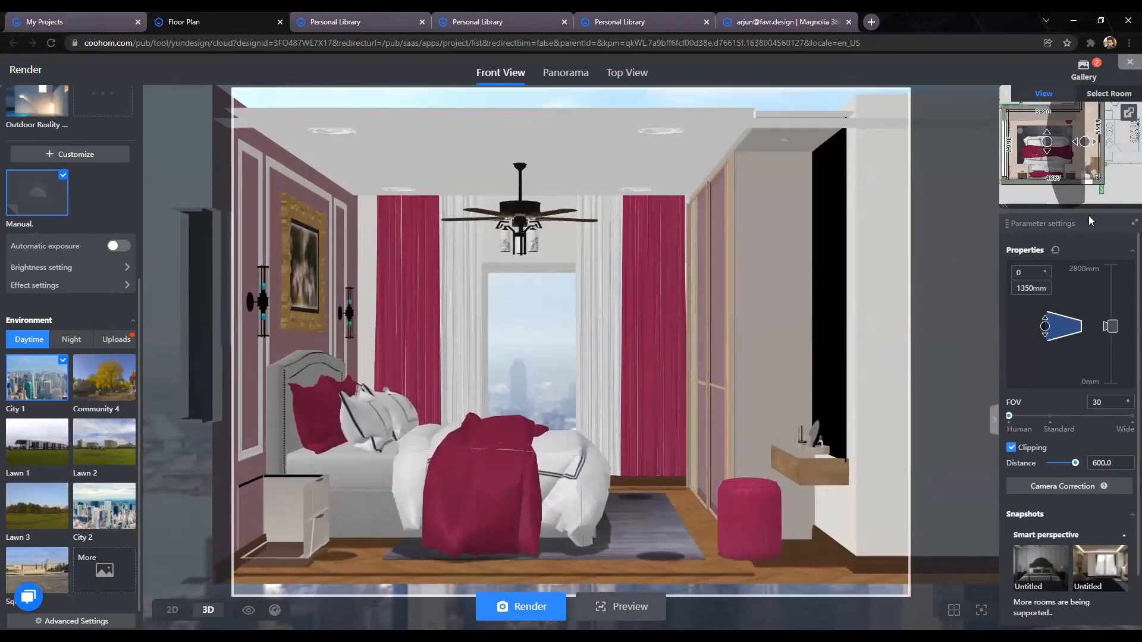
click(1092, 73)
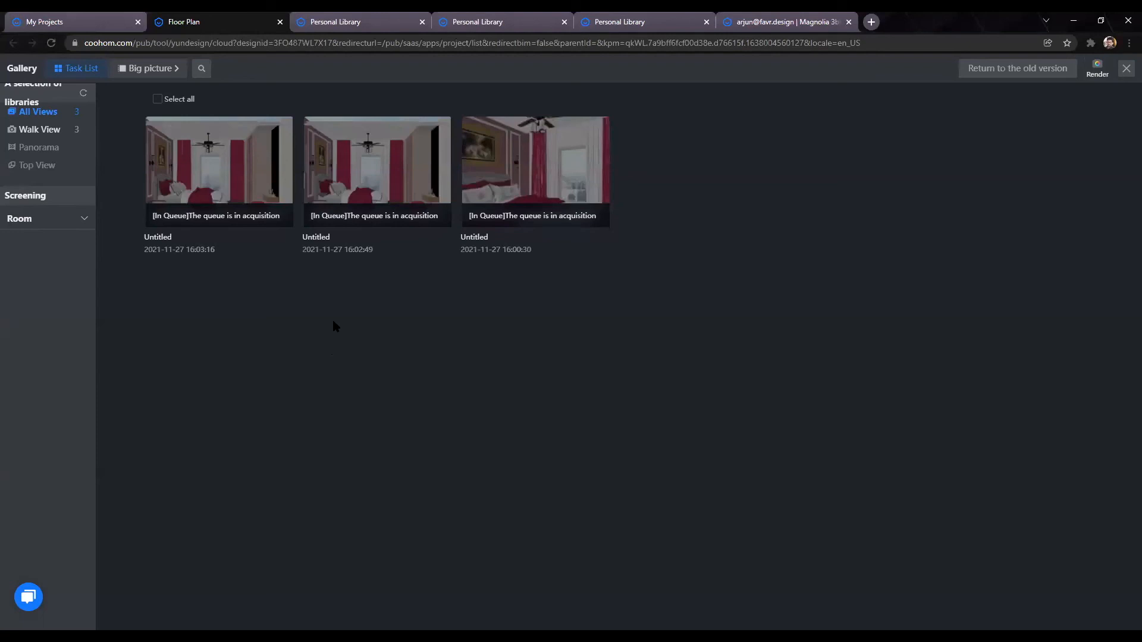
click(1126, 70)
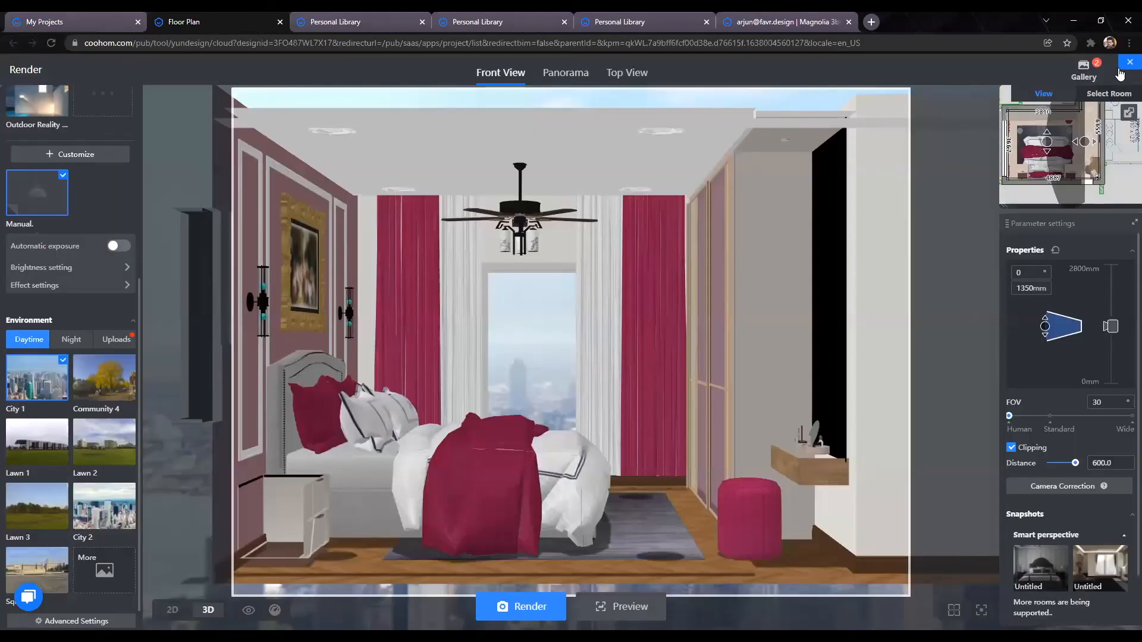
Step: Move the clipped camera on the floor plan so its visible area starts at the bedroom's window wall
click(1128, 114)
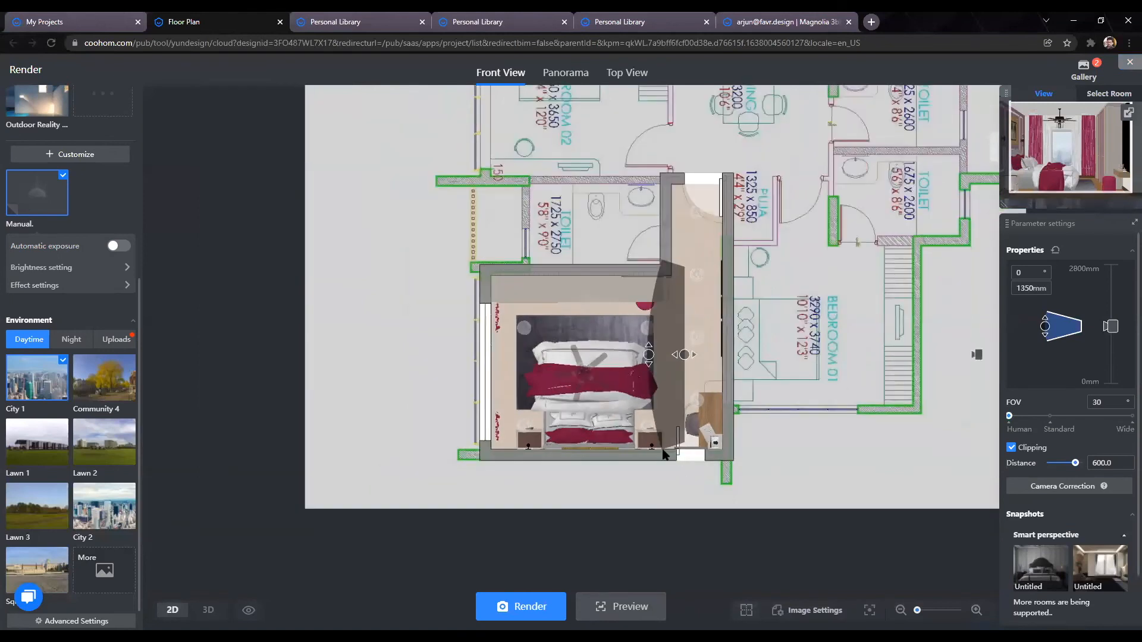
scroll(676, 457, down, 3)
scroll(669, 464, up, 5)
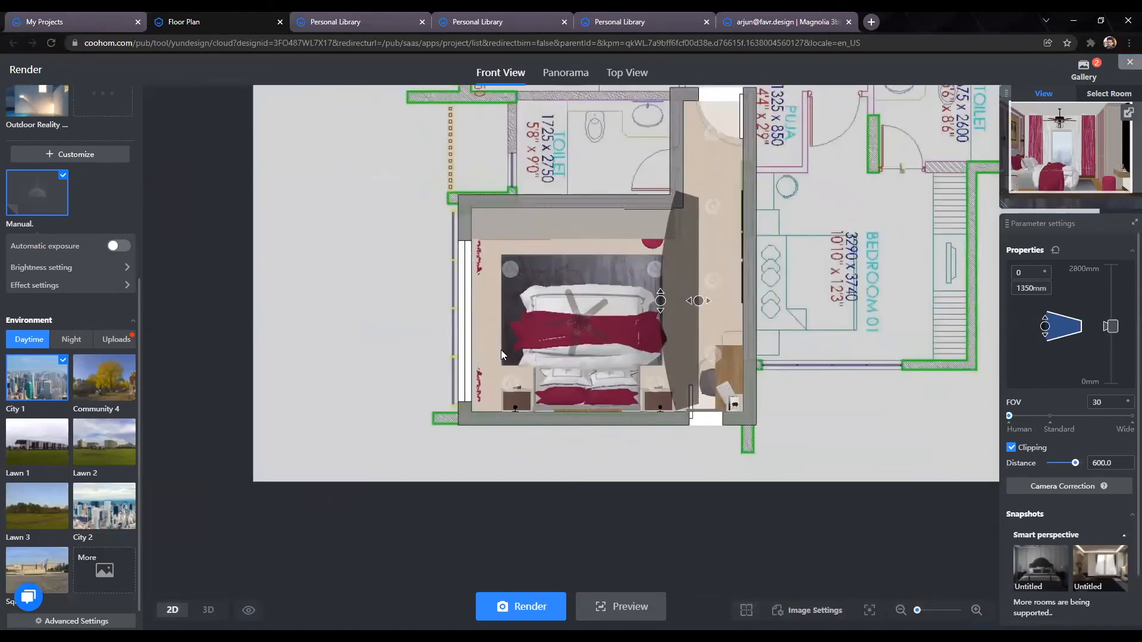
scroll(501, 350, up, 2)
scroll(491, 341, down, 3)
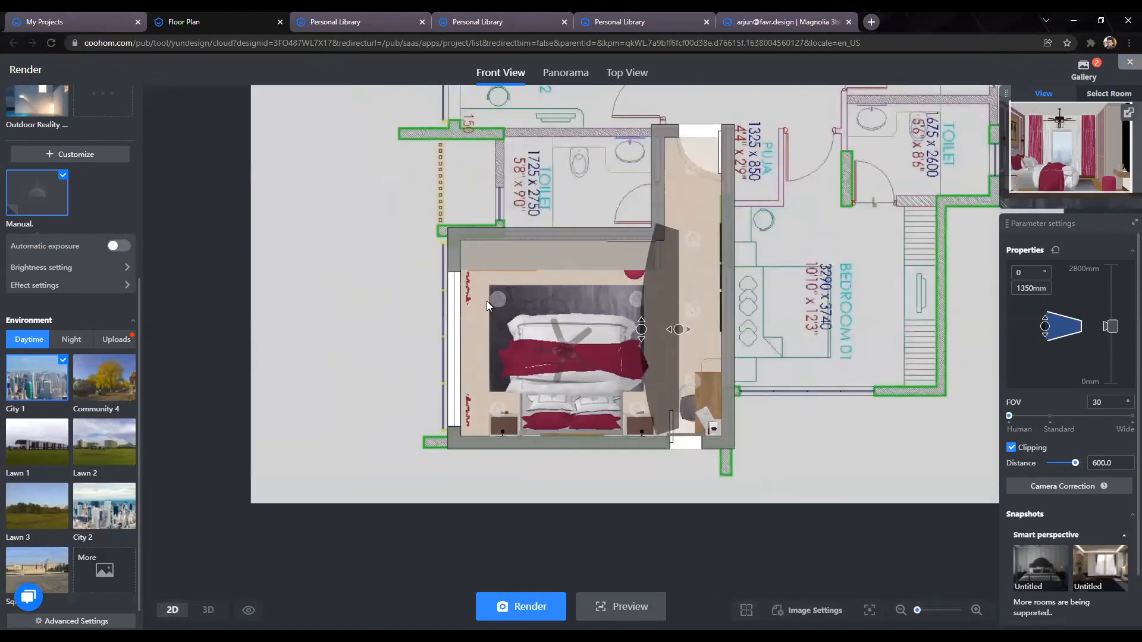
scroll(633, 405, down, 2)
drag(659, 381, 497, 380)
scroll(309, 273, up, 2)
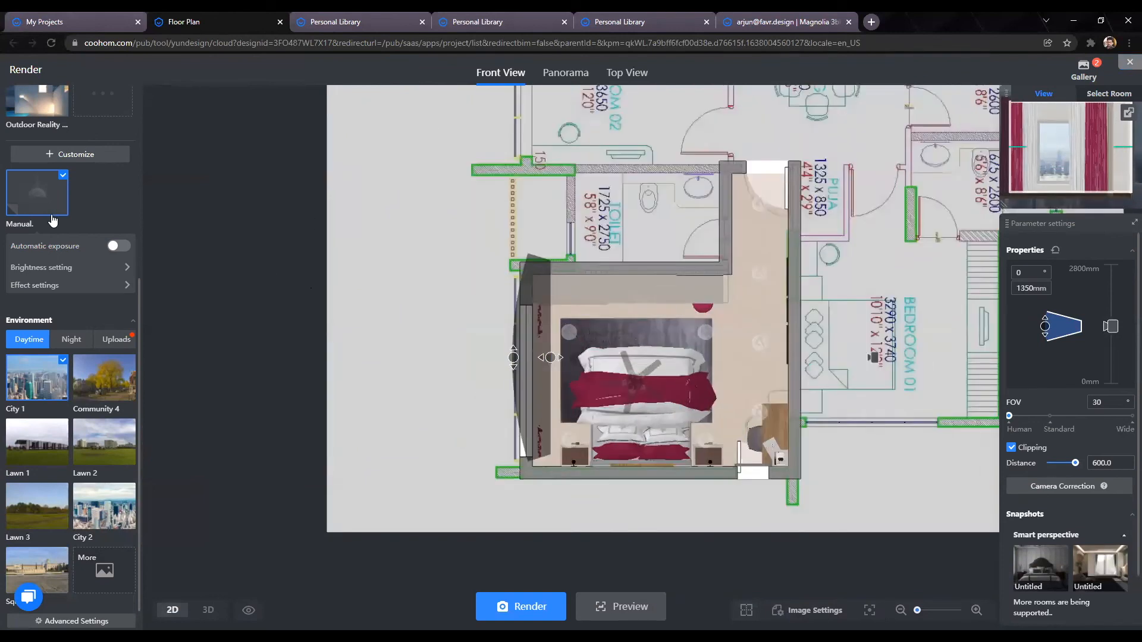
scroll(52, 220, up, 5)
Step: Switch to Panorama rendering and move the panorama camera into the bedroom beside the bed
click(566, 72)
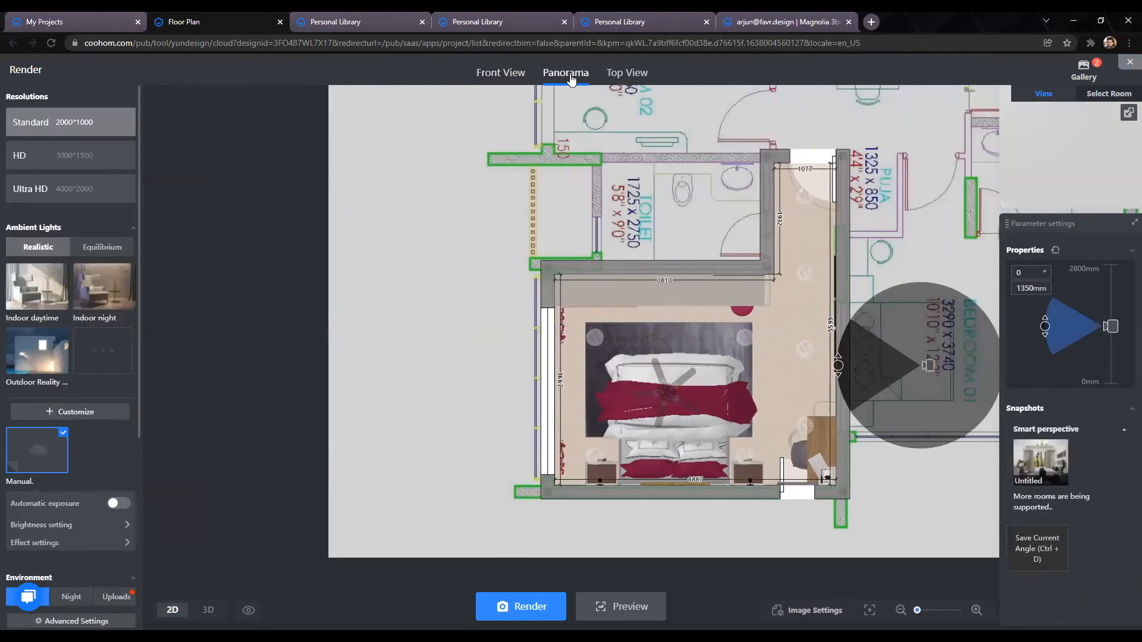
drag(898, 368, 762, 340)
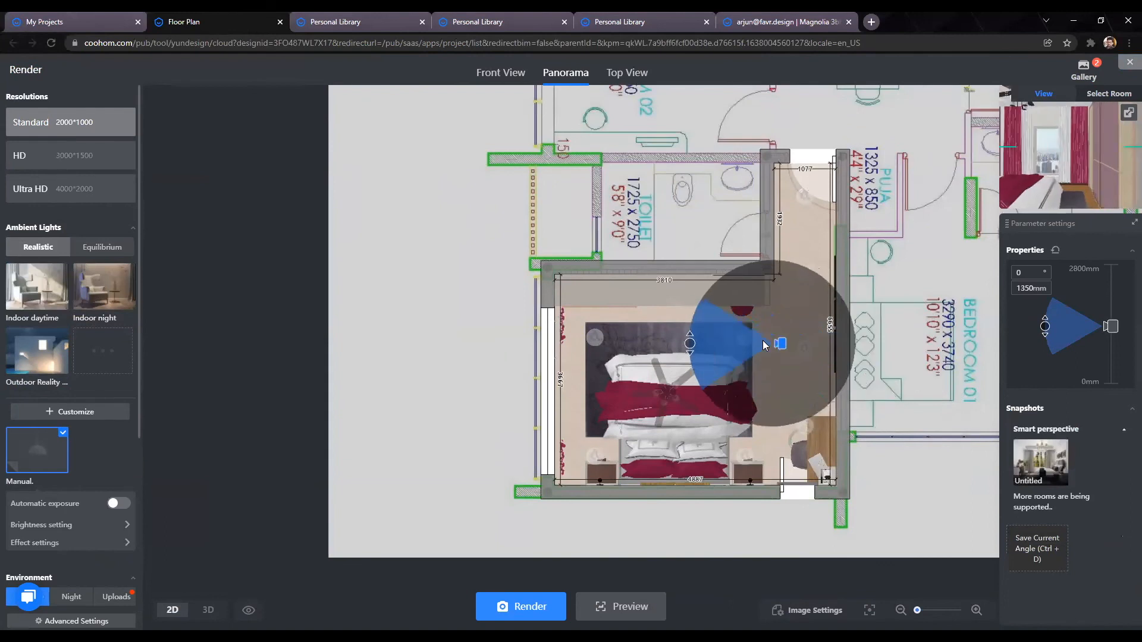
Step: Compare the Front View, Panorama and Top View render modes and return to Panorama
click(515, 74)
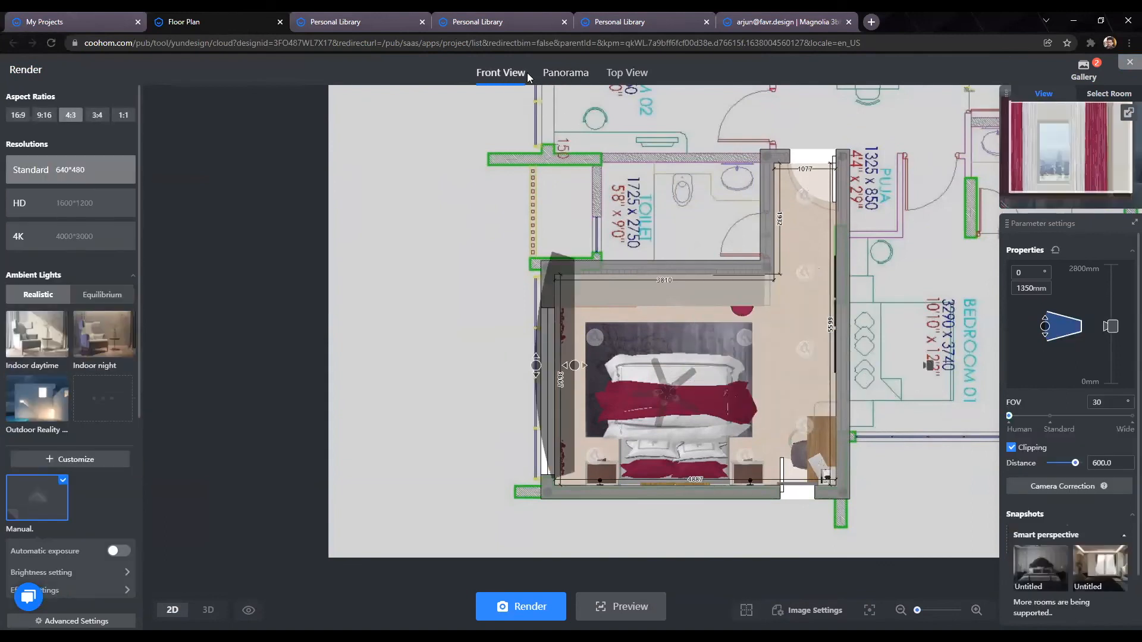
click(565, 73)
click(637, 82)
click(560, 77)
click(505, 82)
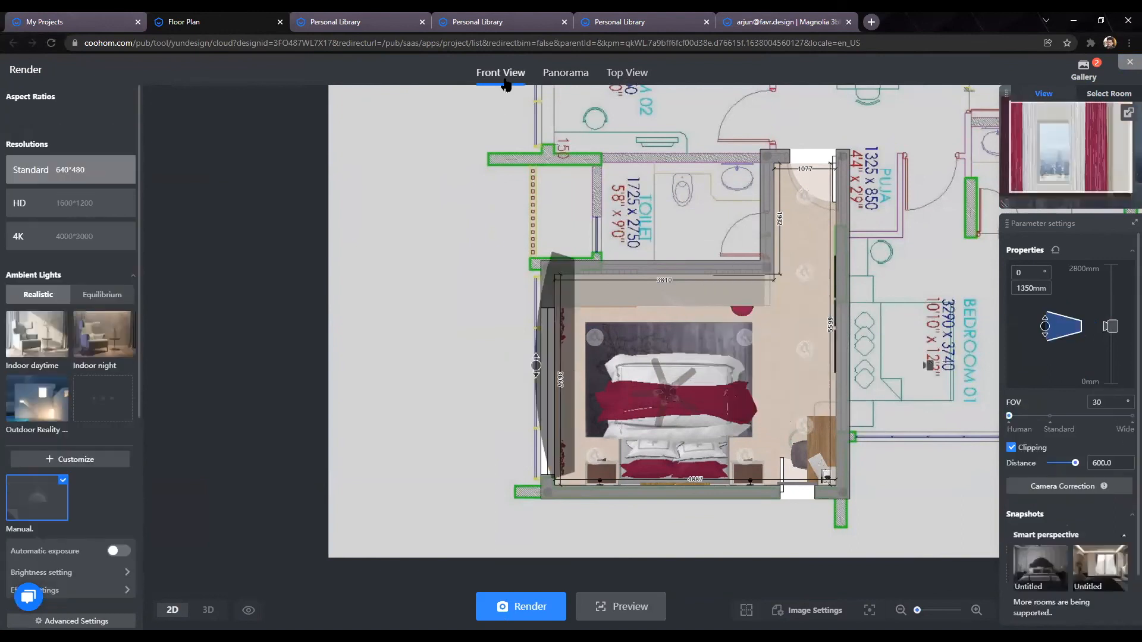
click(569, 78)
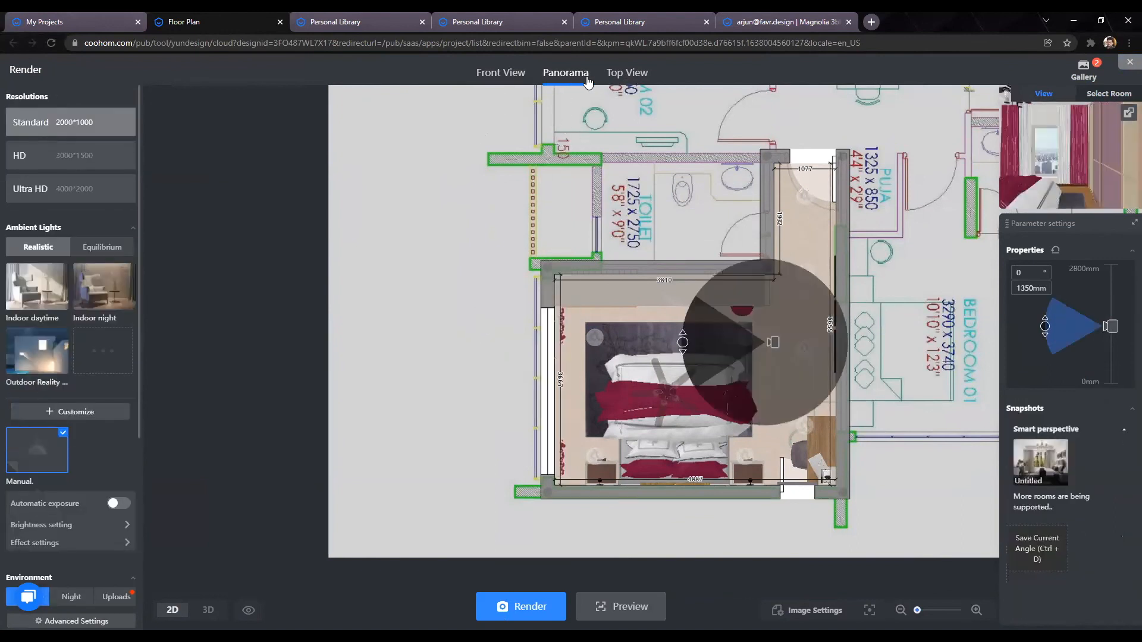
Step: Return to Panorama after checking Top View, and move the panorama camera closer to the bed on the floor plan
click(628, 77)
click(576, 75)
drag(772, 340, 748, 356)
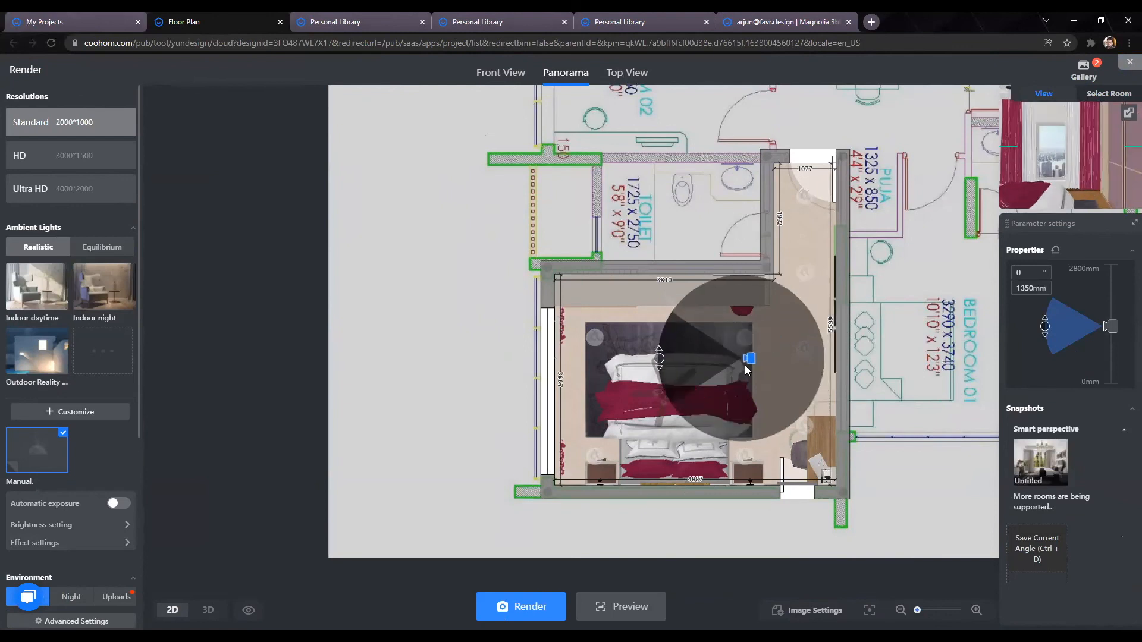
Step: Look around the bedroom from the panorama camera in the enlarged 3D view, taking in the window and headboard wall
click(1129, 113)
mouse_move(436, 326)
mouse_down()
mouse_move(782, 341)
mouse_move(852, 375)
mouse_up()
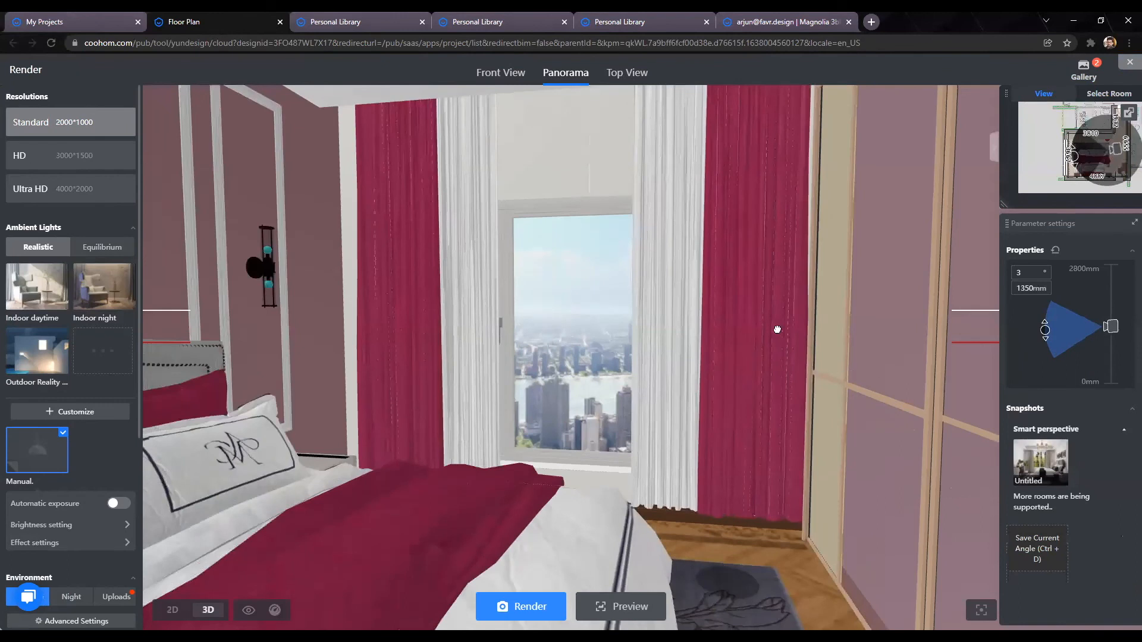
drag(413, 338, 824, 289)
drag(740, 249, 646, 267)
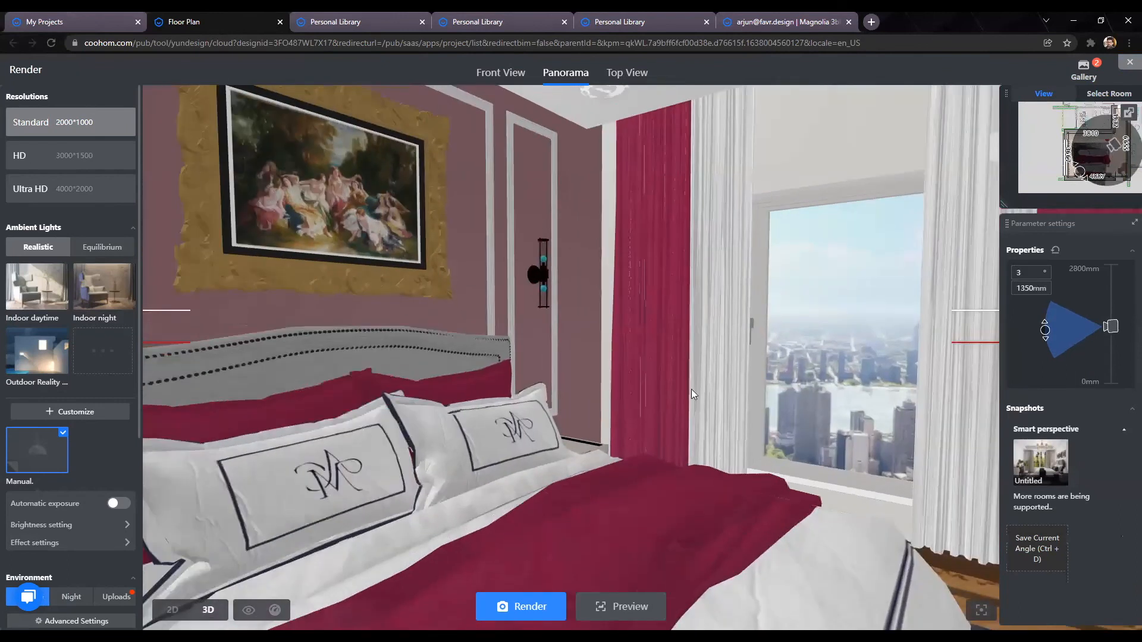
mouse_move(691, 389)
mouse_down()
mouse_move(806, 344)
mouse_move(832, 251)
mouse_move(869, 276)
mouse_up()
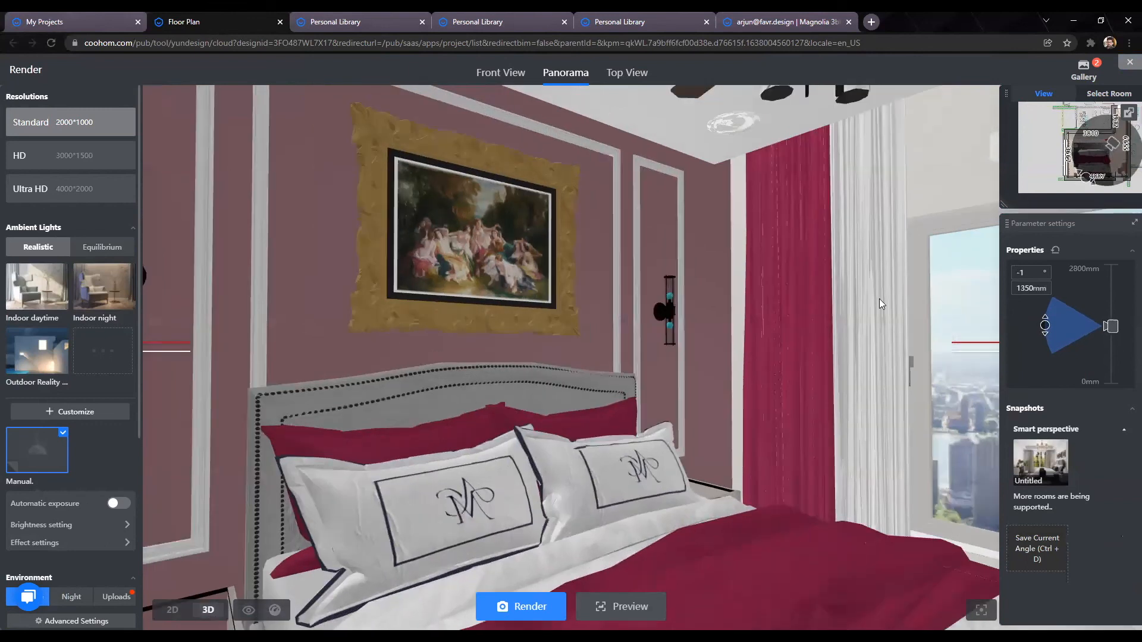
drag(659, 365, 796, 222)
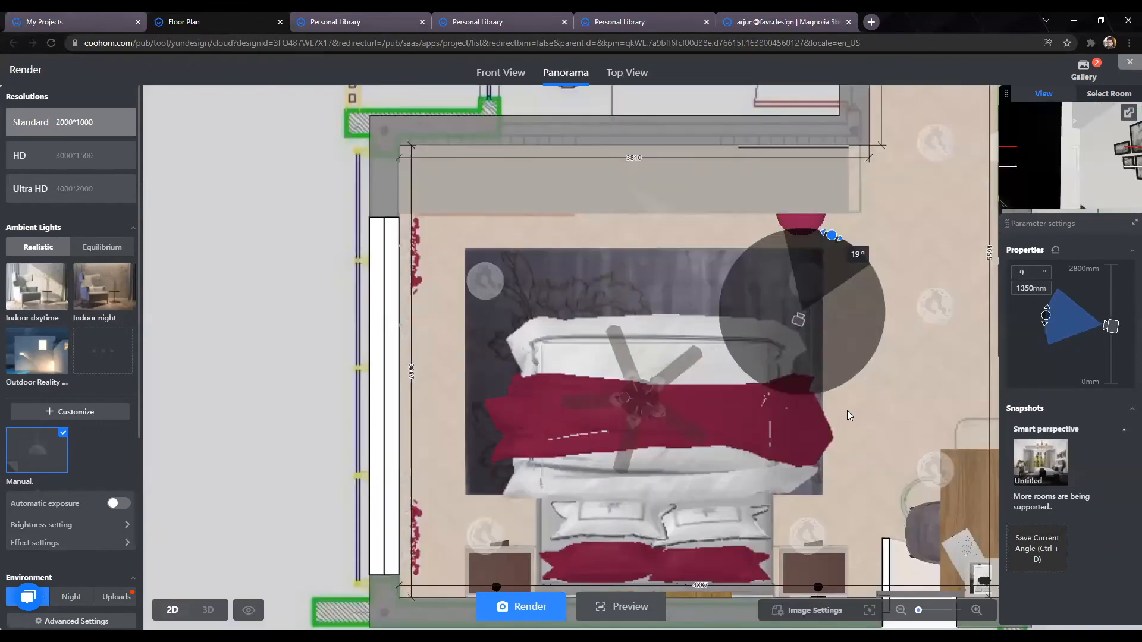
Step: Turn the panorama camera on the floor plan so its starting view faces the bed and the window
drag(847, 410, 780, 411)
mouse_move(697, 347)
mouse_down()
mouse_move(701, 301)
mouse_move(703, 325)
mouse_up()
drag(730, 453, 754, 447)
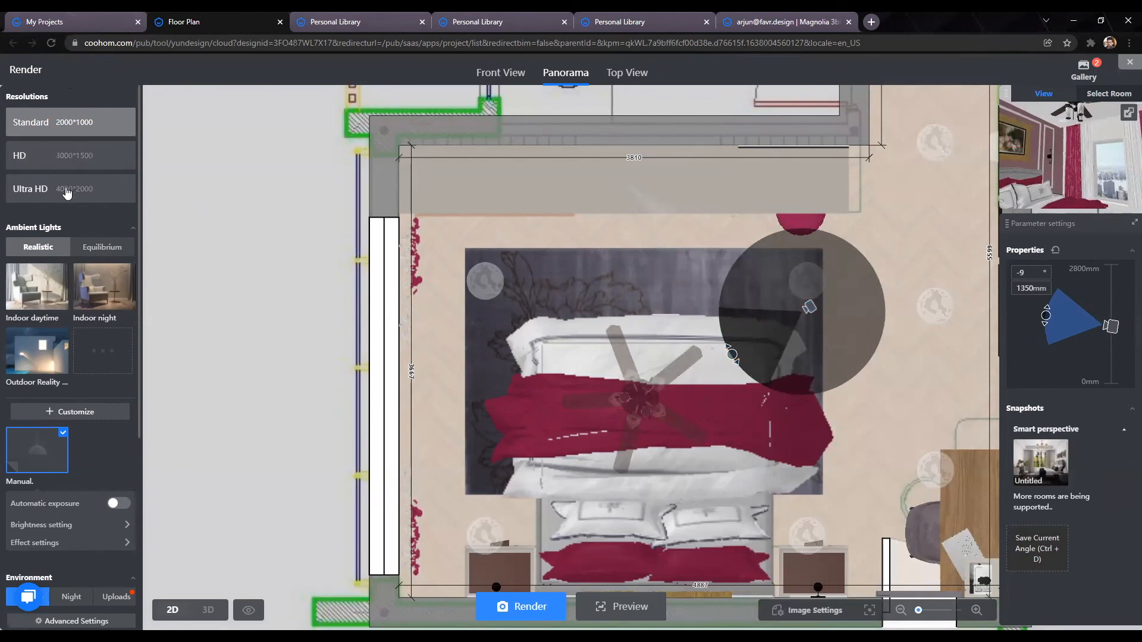
Step: Render the panorama in Ultra HD 4000*2000 with the Manual lighting and the City 1 daytime environment
click(114, 184)
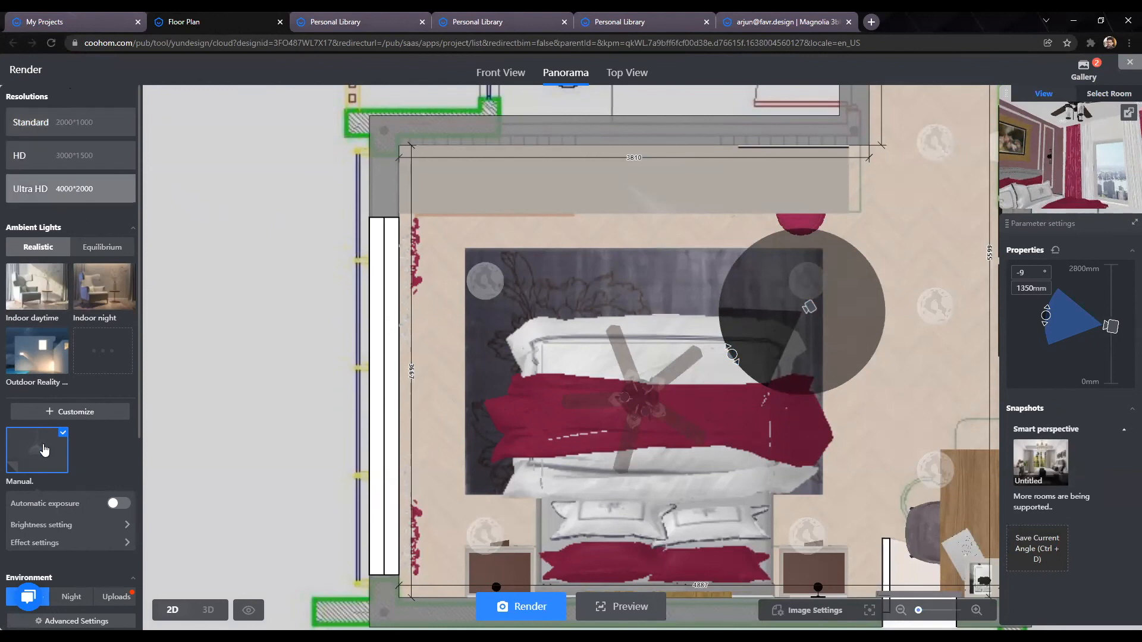
mouse_move(28, 451)
scroll(52, 415, down, 4)
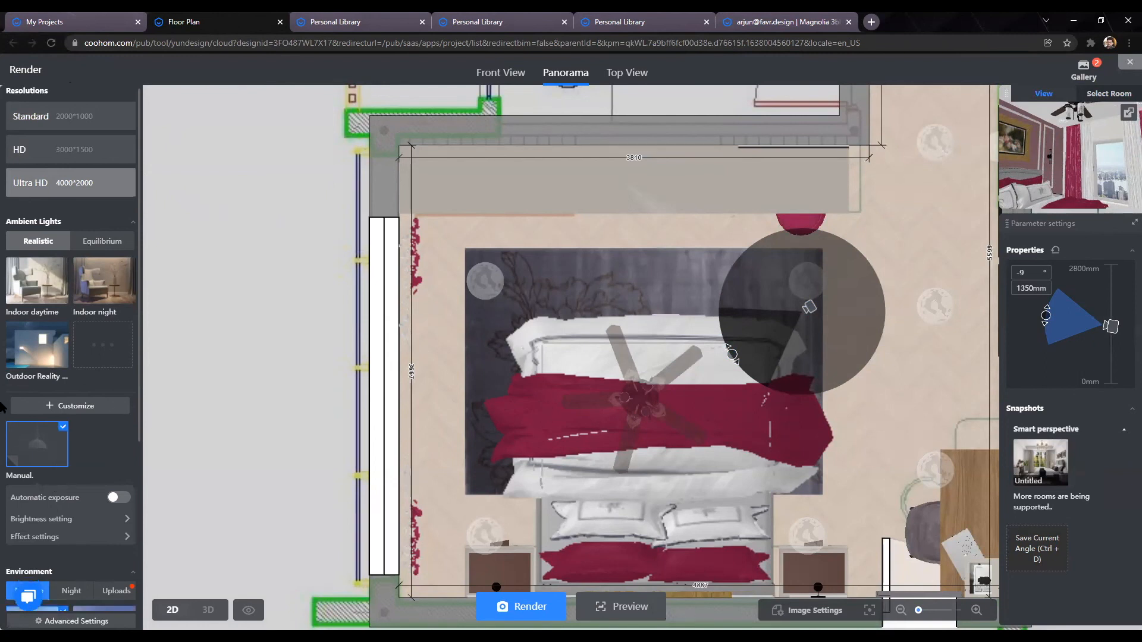
scroll(51, 415, down, 1)
mouse_move(24, 389)
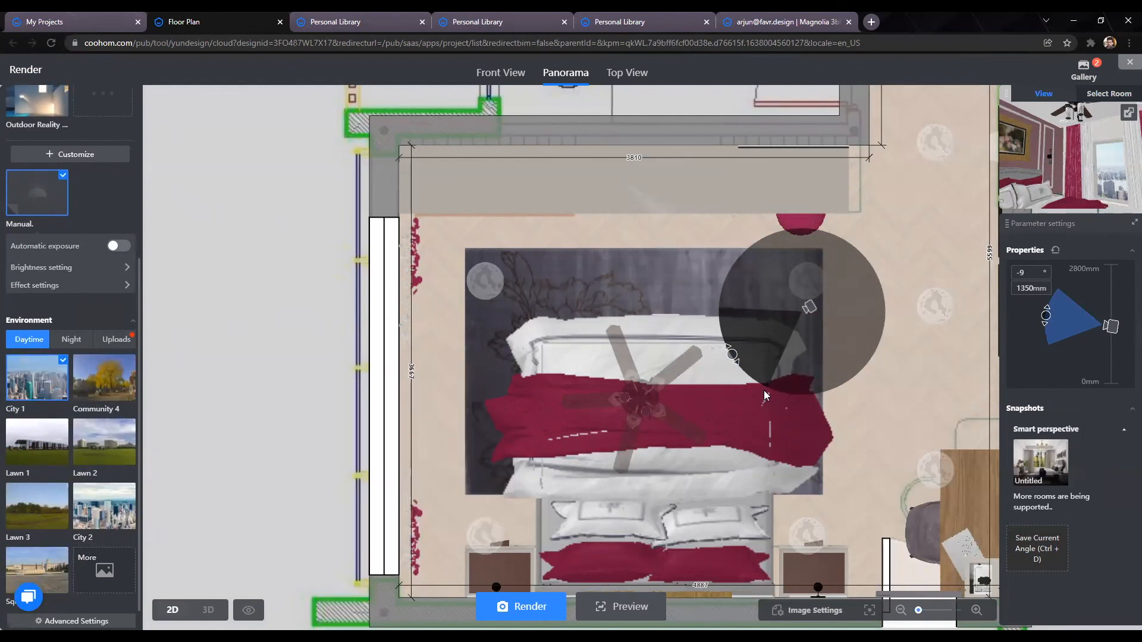
scroll(698, 408, down, 3)
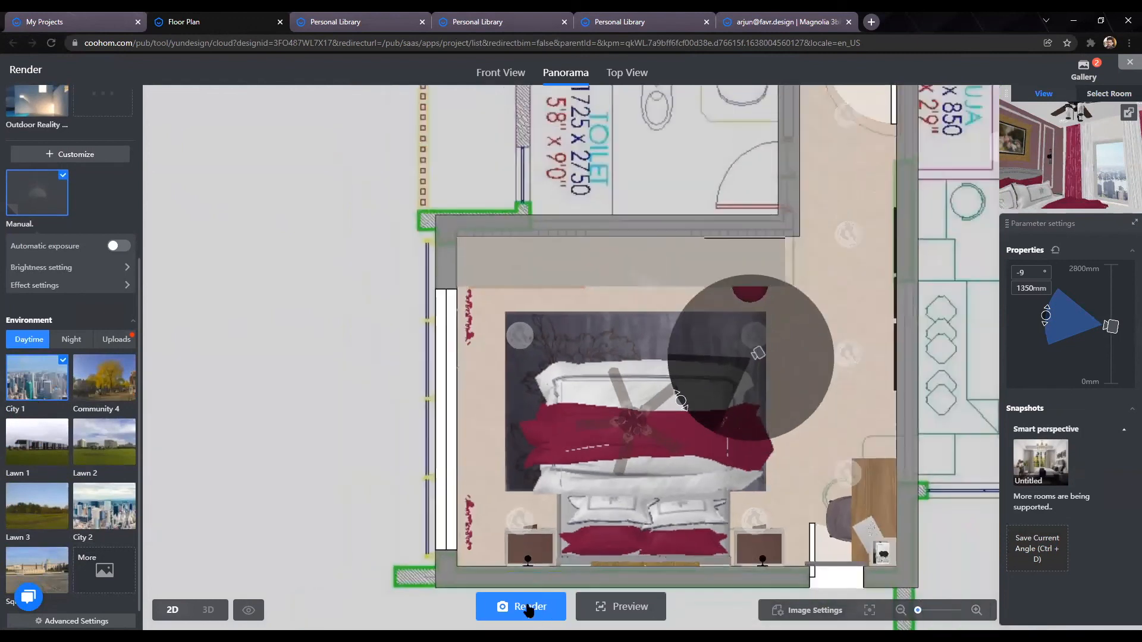
scroll(608, 522, down, 1)
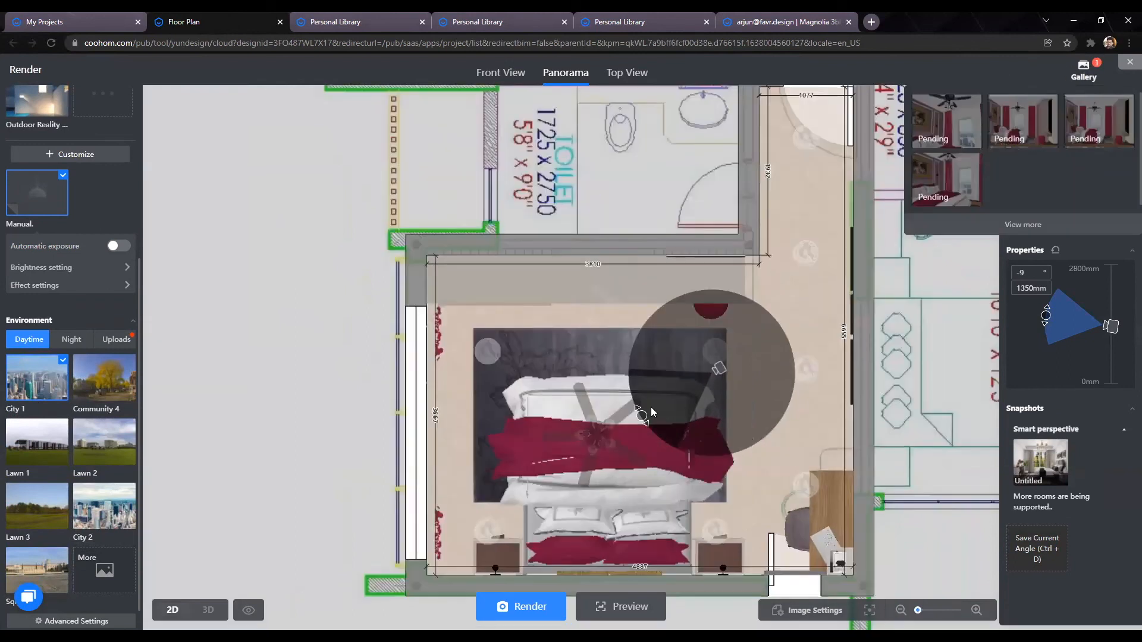
Step: Try turning the panorama camera toward the desk side, and aim it back at the bed and window
drag(651, 411, 739, 476)
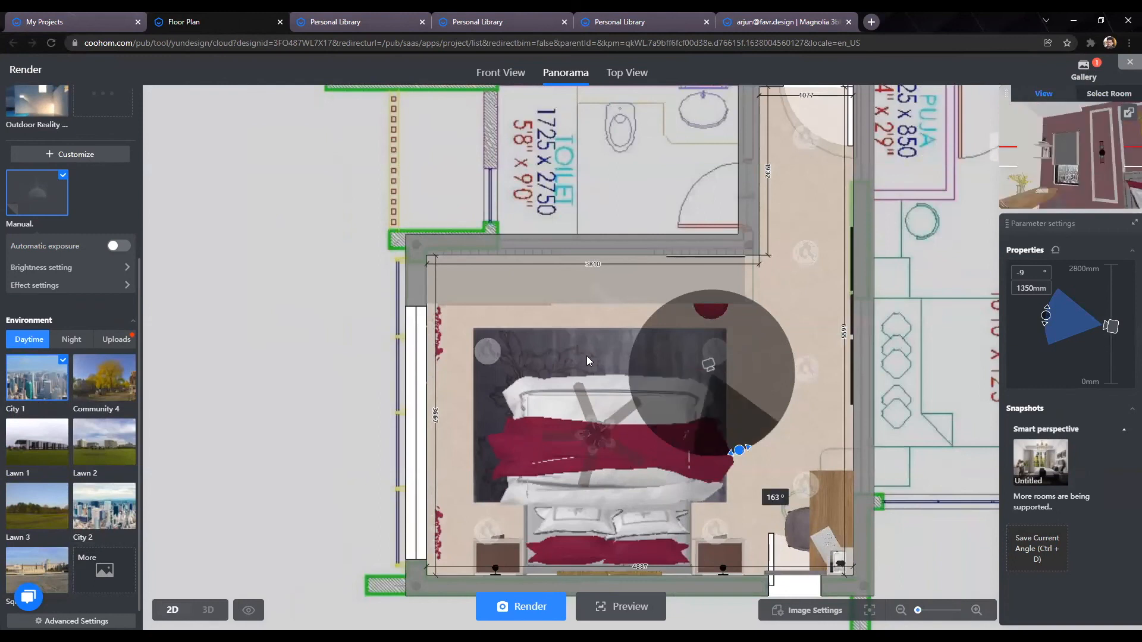
drag(634, 305, 609, 469)
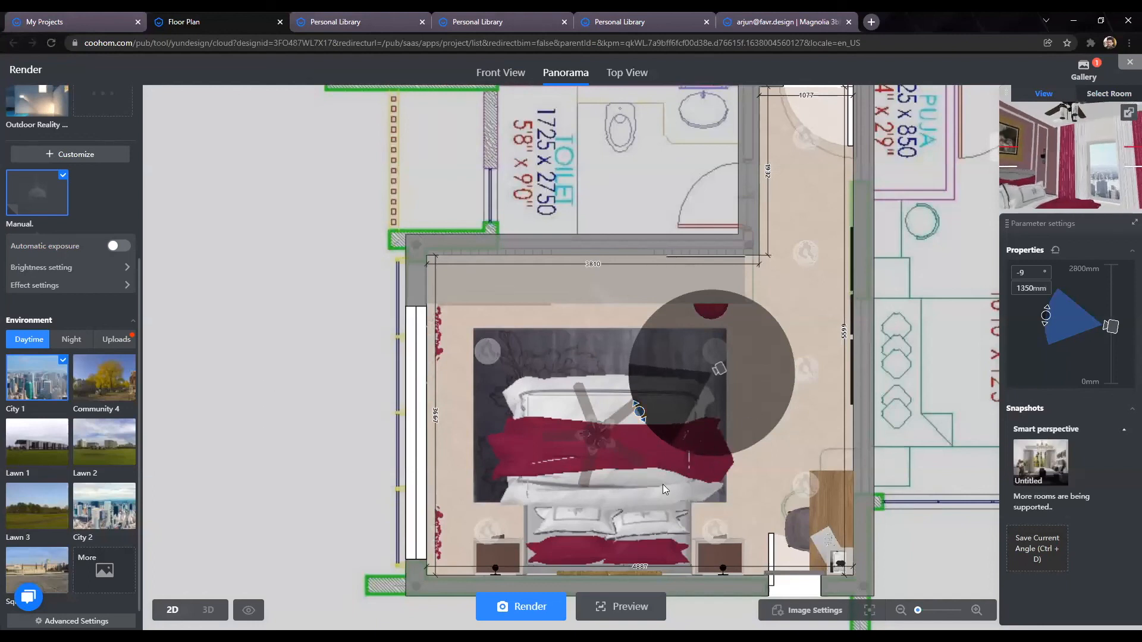
scroll(331, 401, down, 2)
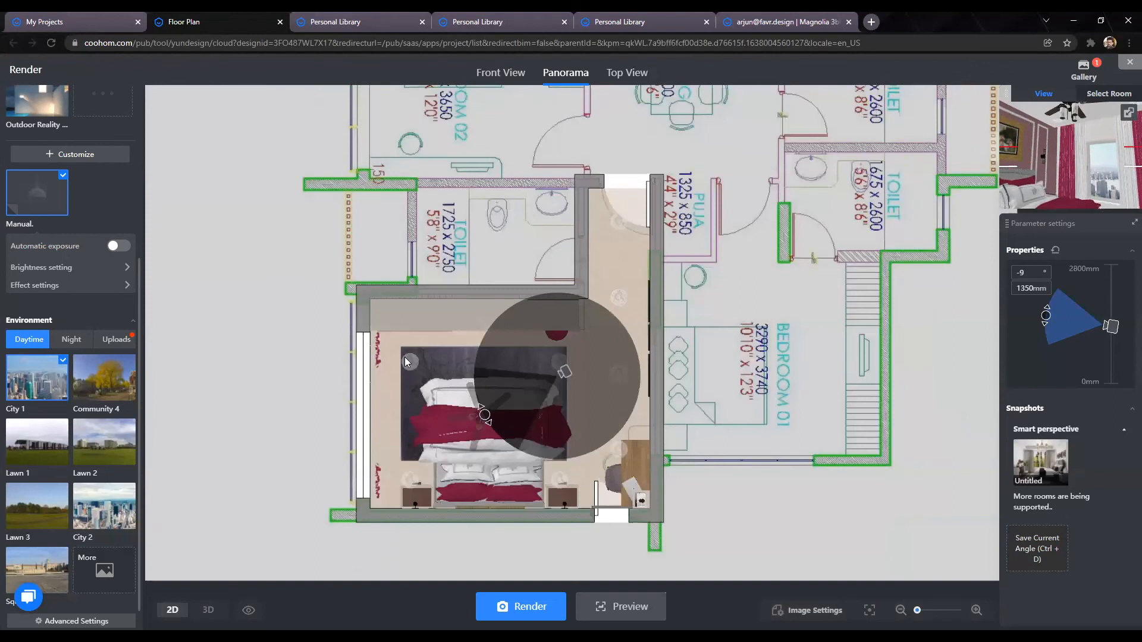
scroll(416, 351, up, 2)
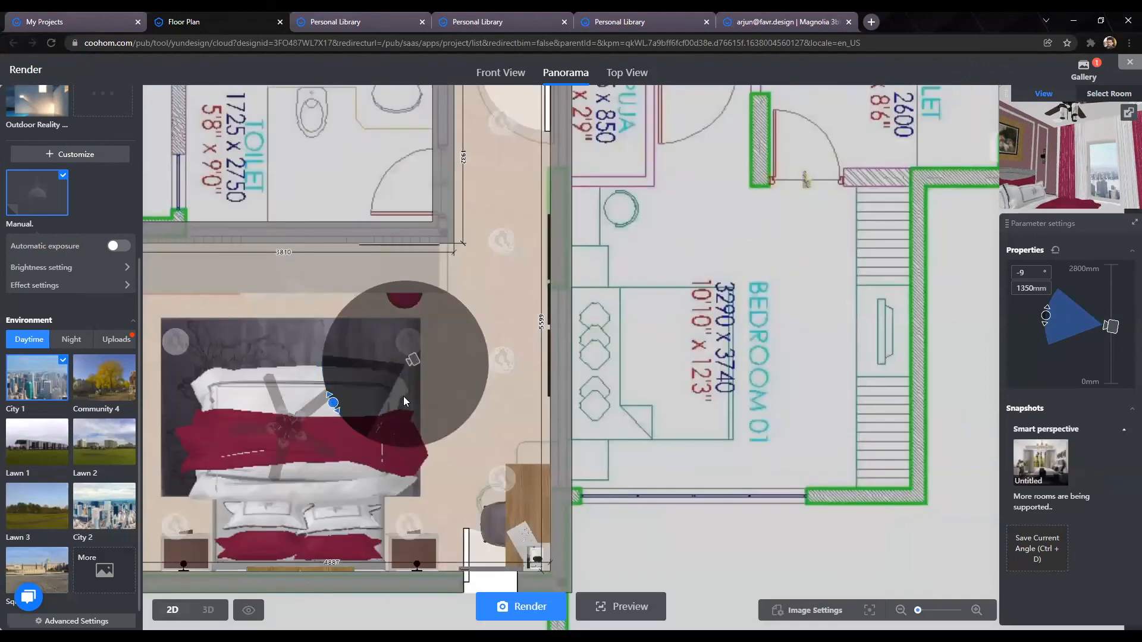
Step: Try the panorama camera farther from the bed near the TV wall, and move it back beside the rug
key(Left)
key(Down)
drag(332, 339, 475, 339)
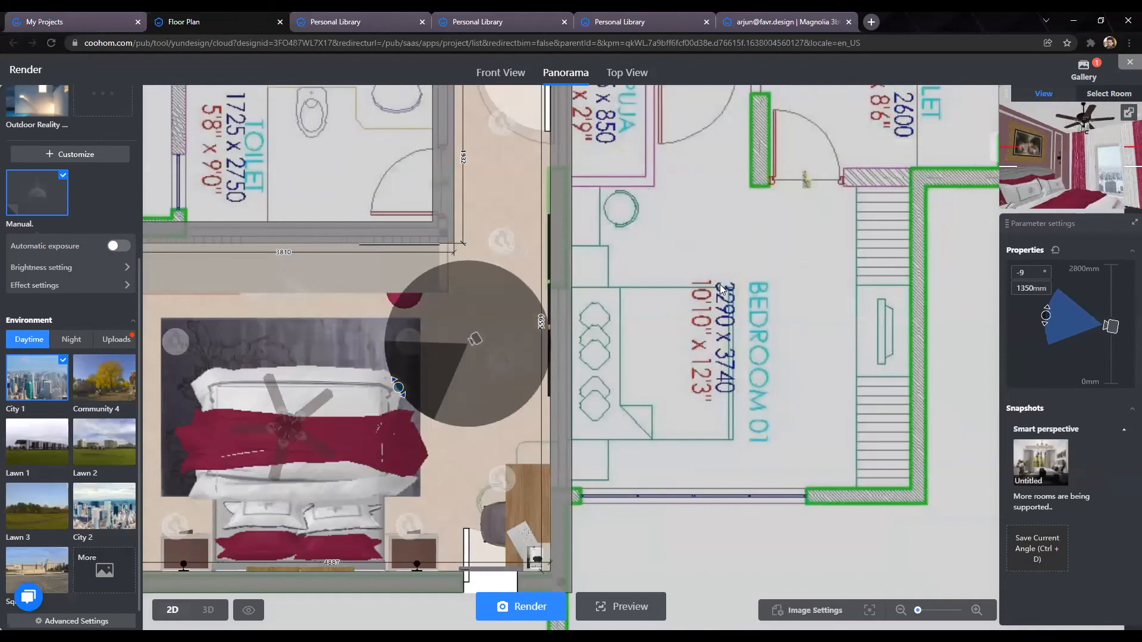
scroll(720, 285, down, 2)
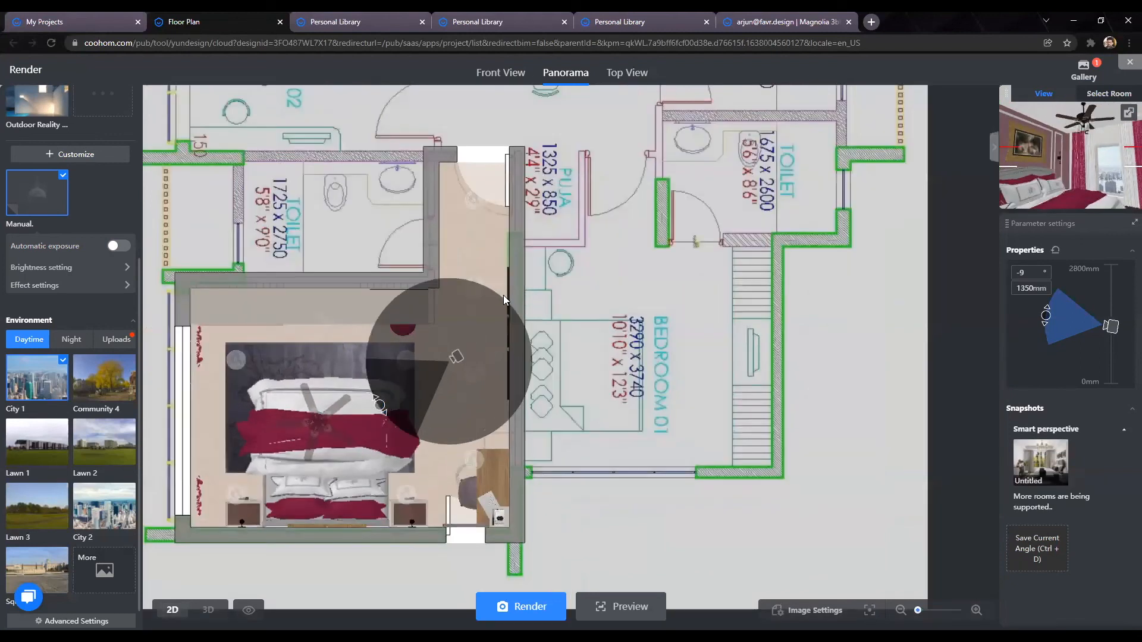
drag(344, 296, 604, 228)
key(Up)
key(Right)
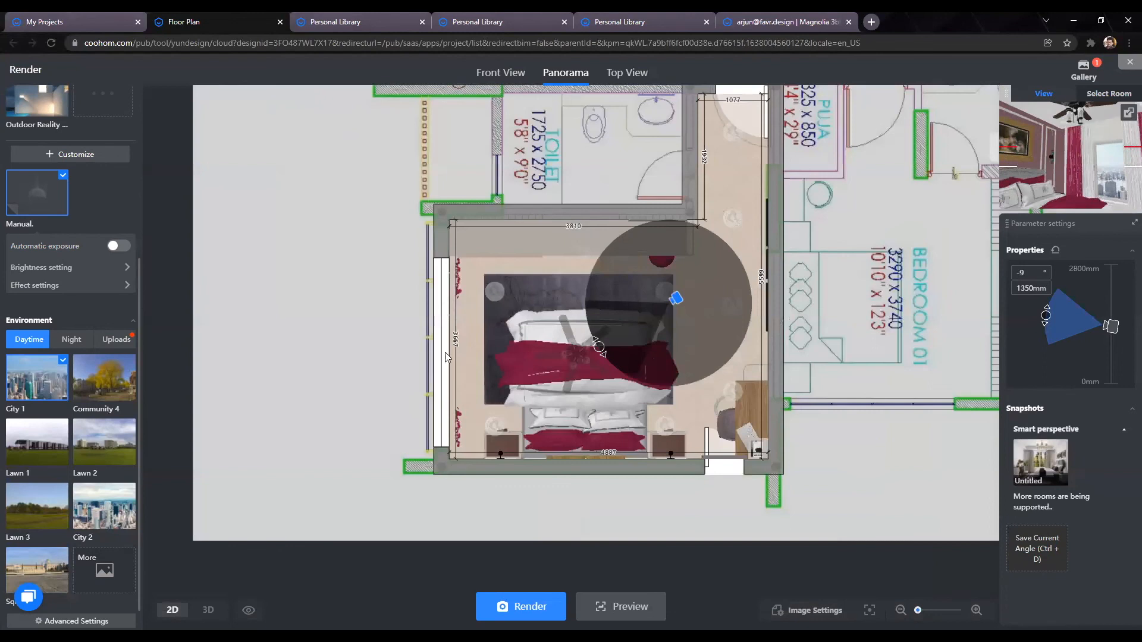
key(ctrl+z)
Step: Move the panorama camera to the window end of the rug and turn it to face across the room
drag(623, 411, 575, 364)
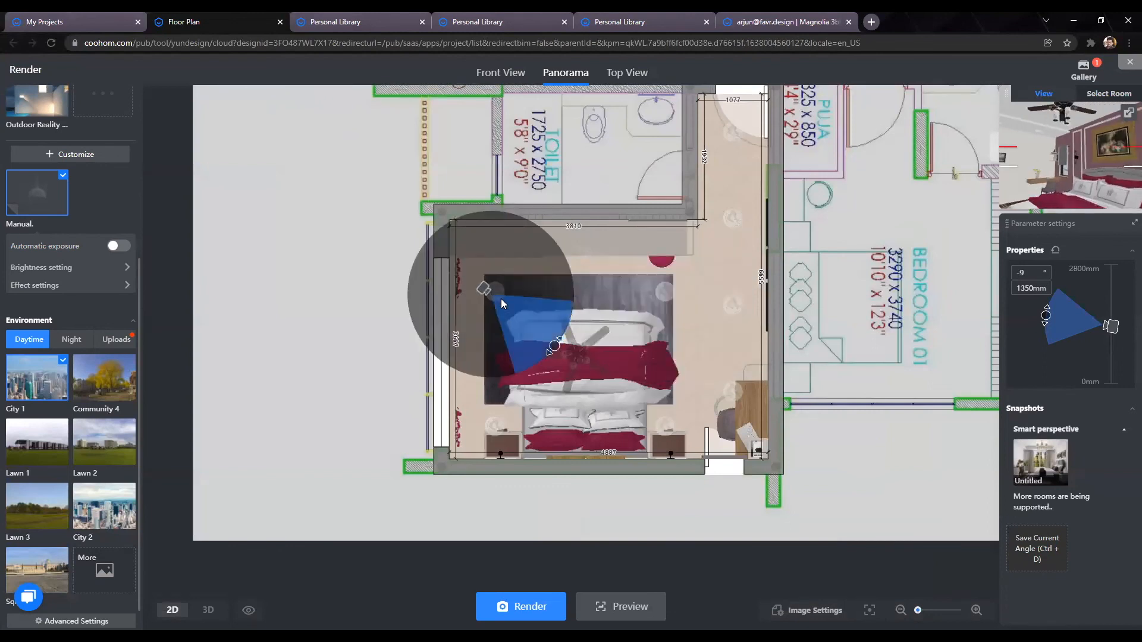
key(Up)
key(Up)
key(Up)
key(Up)
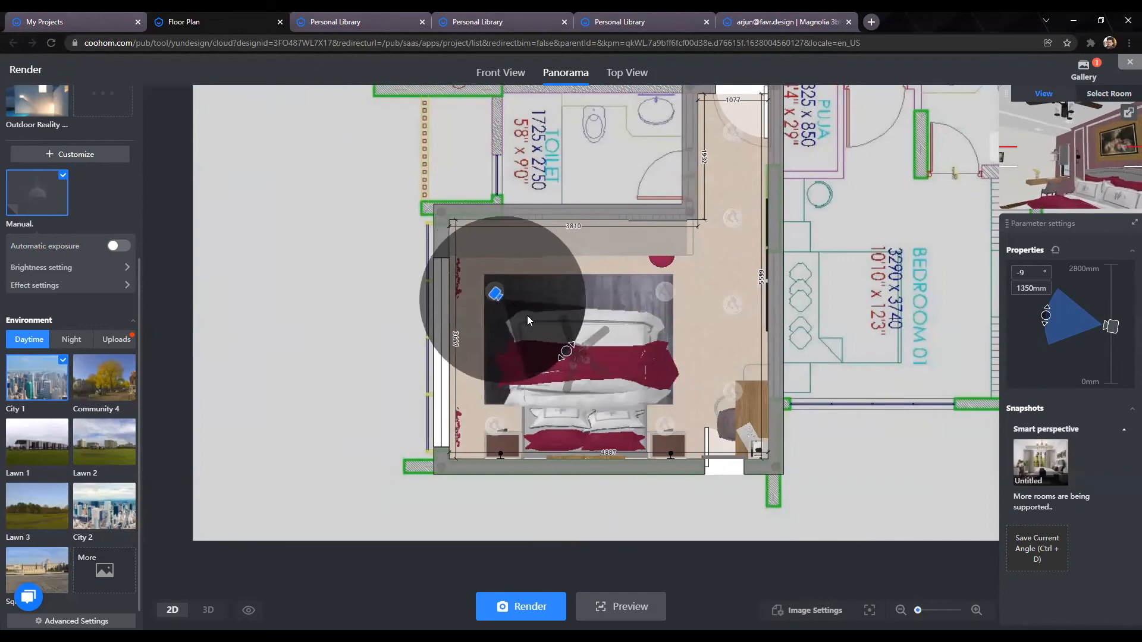
drag(566, 351, 652, 319)
Step: Level the panorama camera at a 0° tilt and set its height to 1500 mm
drag(1034, 273, 953, 283)
text(0)
key(Return)
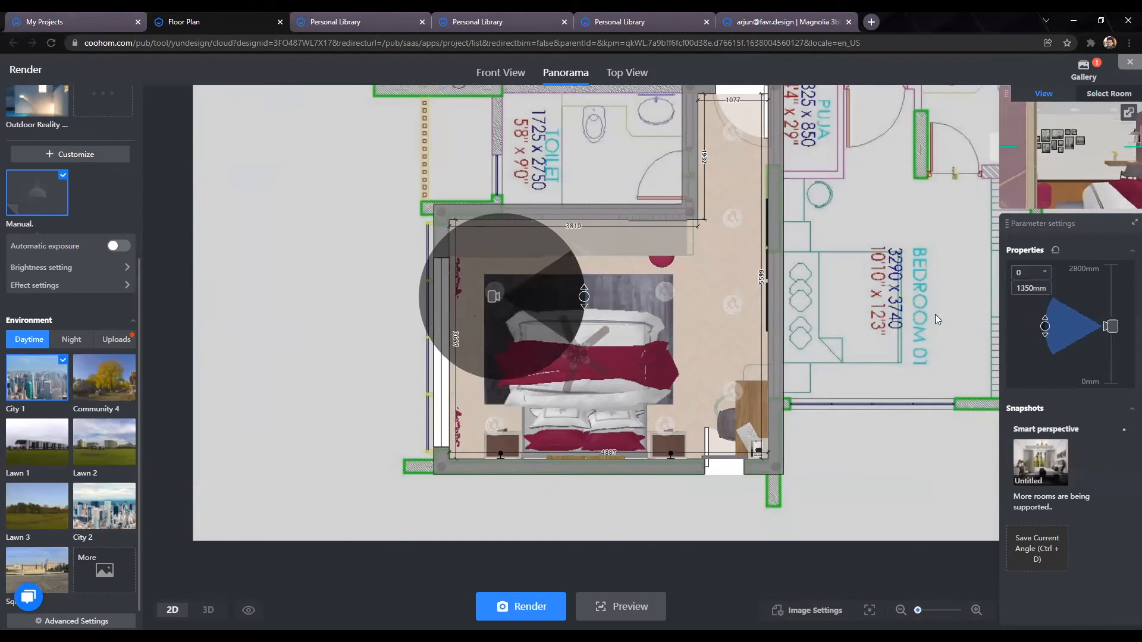
drag(1022, 292, 1123, 291)
text(500)
key(Return)
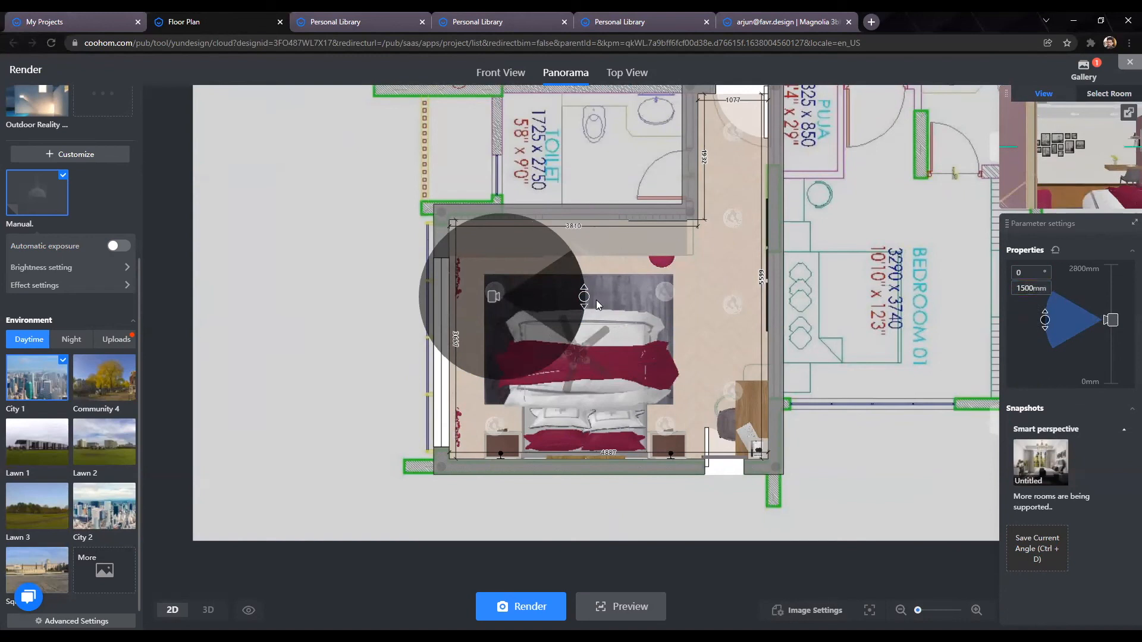
mouse_move(571, 347)
mouse_down()
mouse_move(523, 417)
mouse_move(646, 360)
mouse_move(669, 376)
mouse_move(640, 446)
mouse_move(657, 458)
mouse_up()
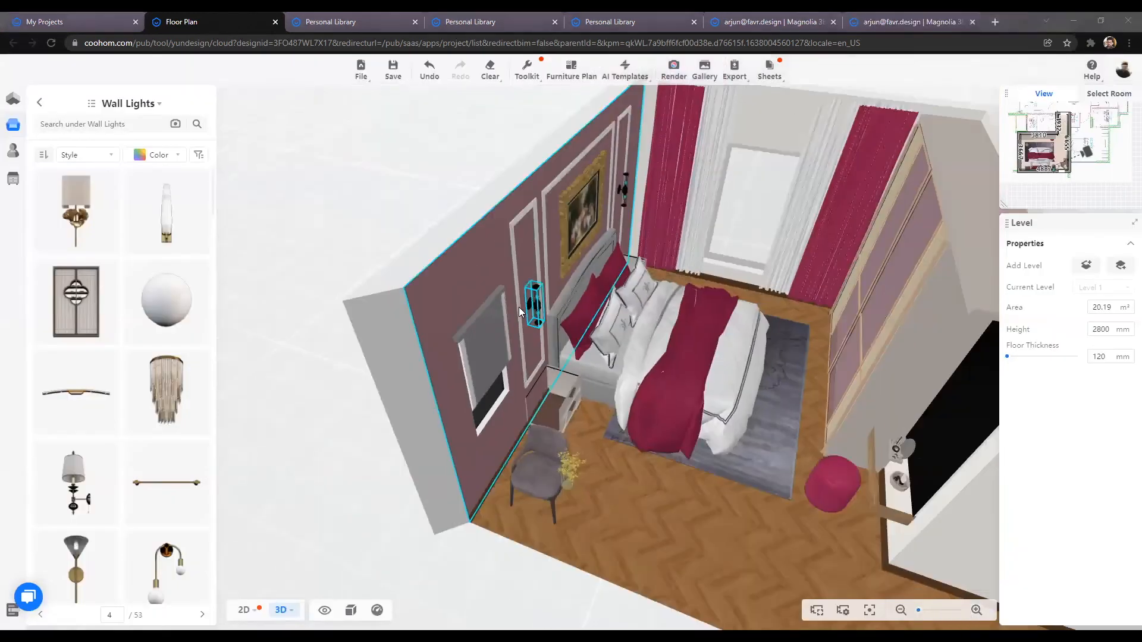
Step: Examine the bedroom model from several angles in the floor plan's 3D view
scroll(666, 559, down, 5)
drag(666, 559, 537, 510)
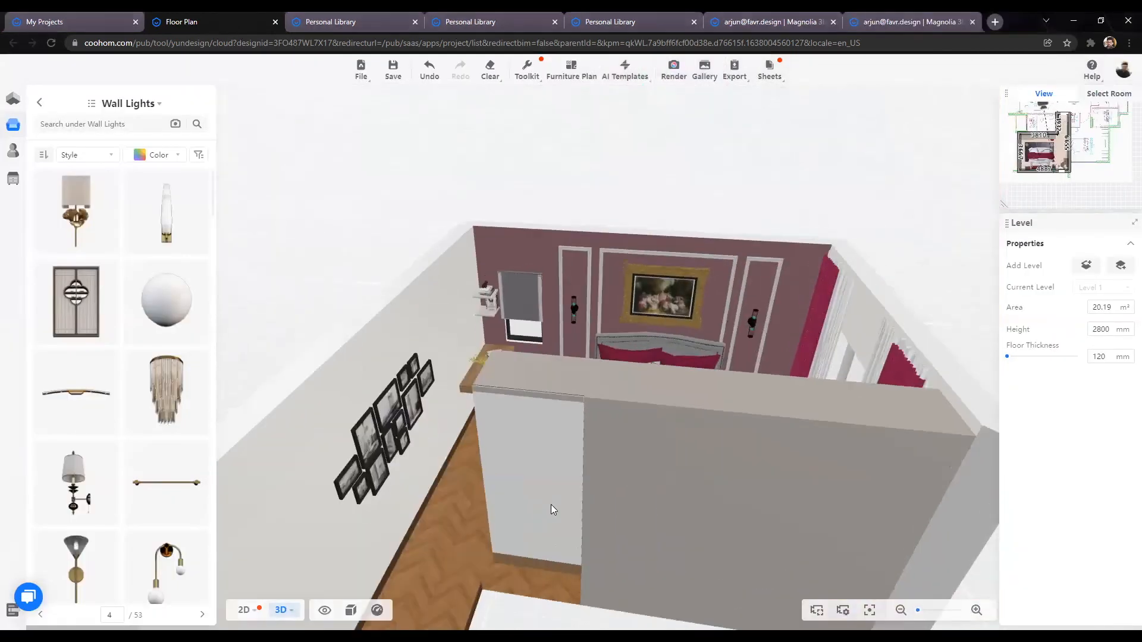
scroll(548, 503, up, 6)
drag(508, 588, 642, 500)
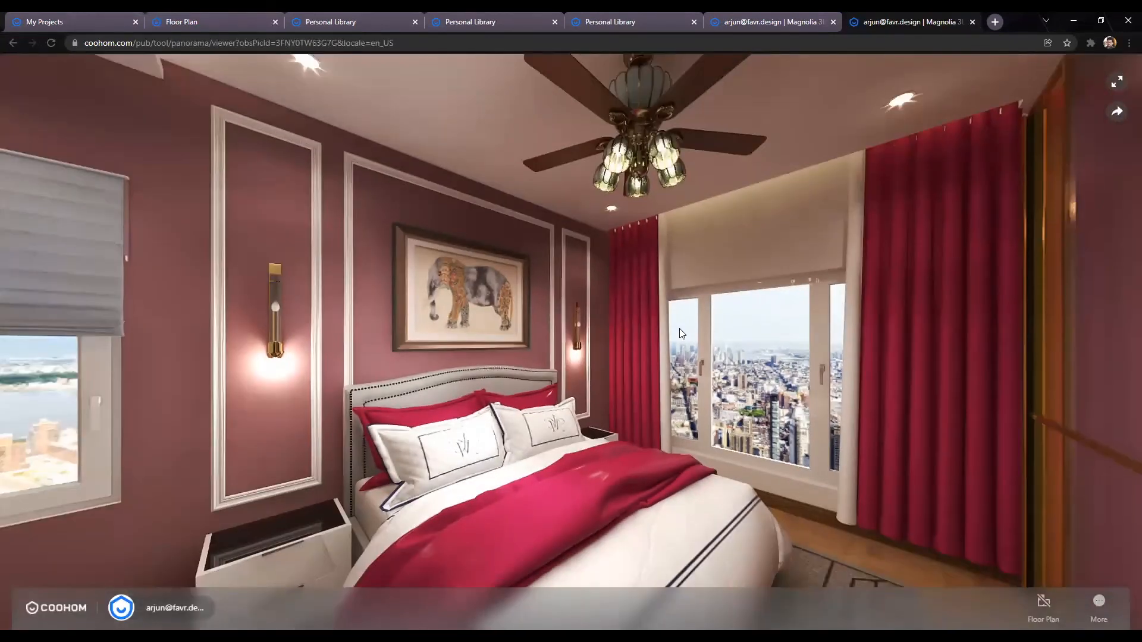
Step: Look around the rendered bedroom panorama in the viewer, from the bed wall and window to the wardrobe and desk
drag(411, 408, 680, 328)
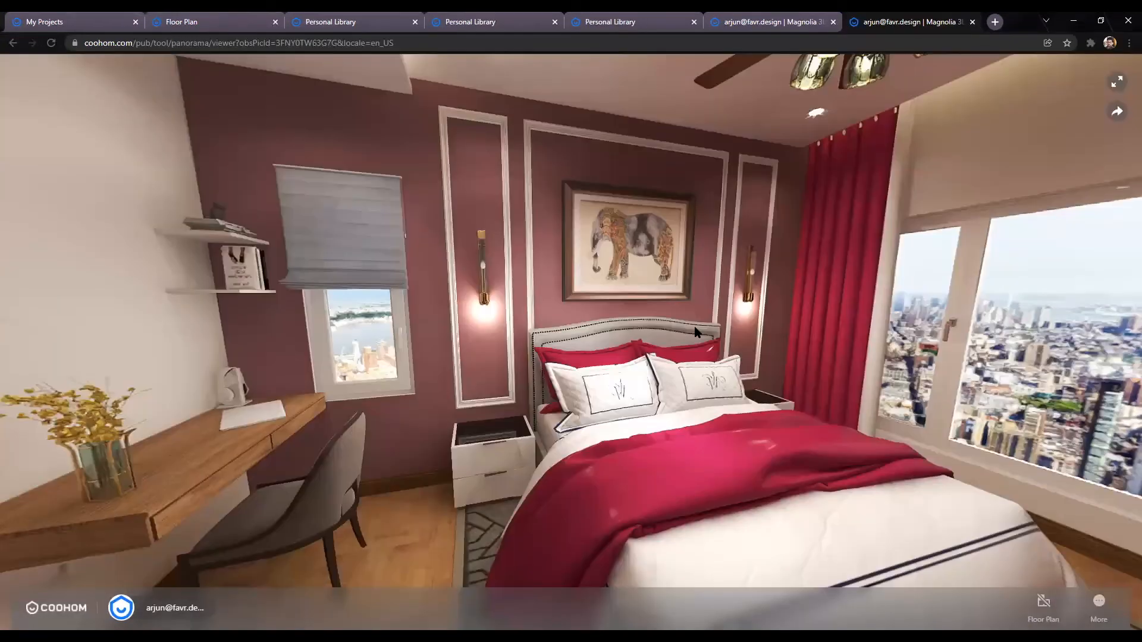
drag(538, 289, 355, 280)
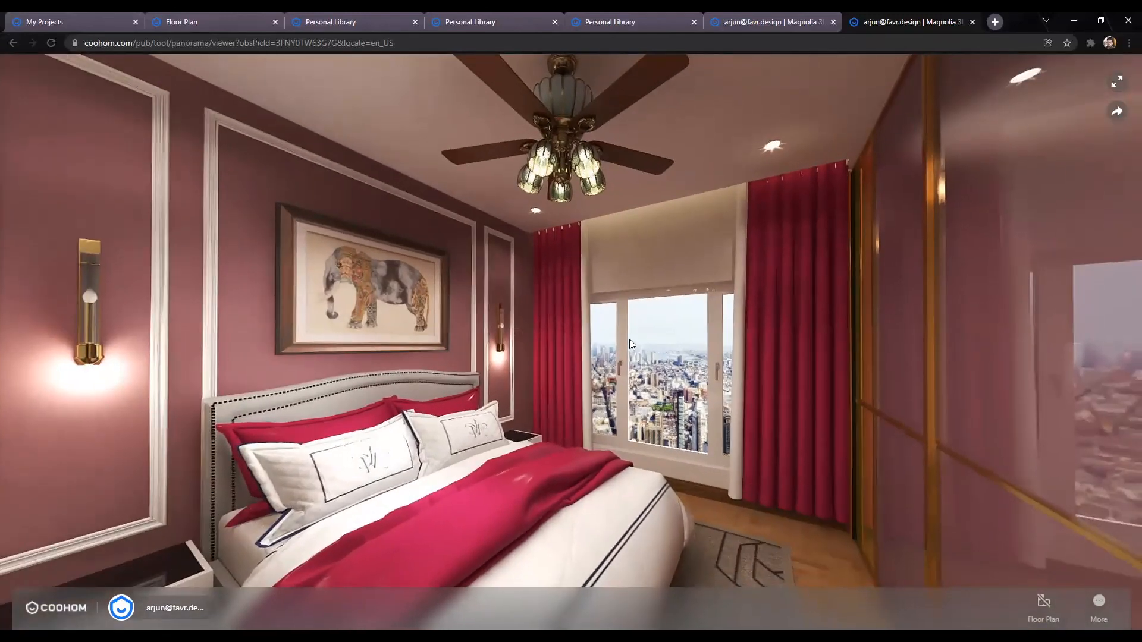
drag(629, 339, 545, 408)
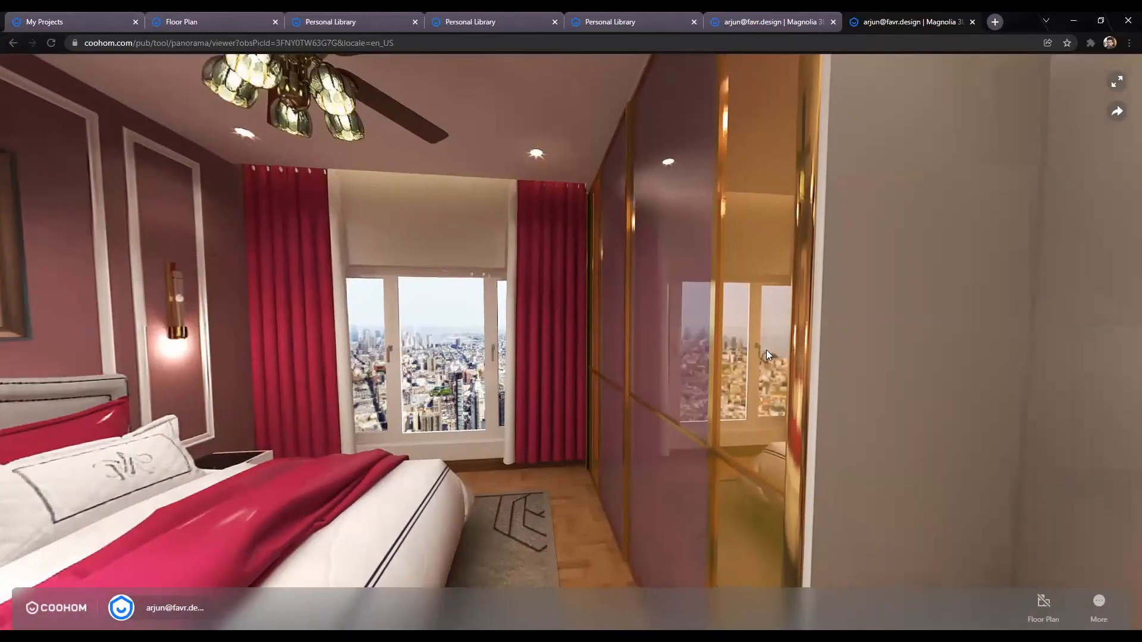
drag(766, 350, 550, 338)
drag(815, 360, 624, 368)
mouse_move(880, 342)
mouse_down()
mouse_move(642, 339)
mouse_move(799, 329)
mouse_move(595, 335)
mouse_move(489, 316)
mouse_move(426, 341)
mouse_move(736, 307)
mouse_up()
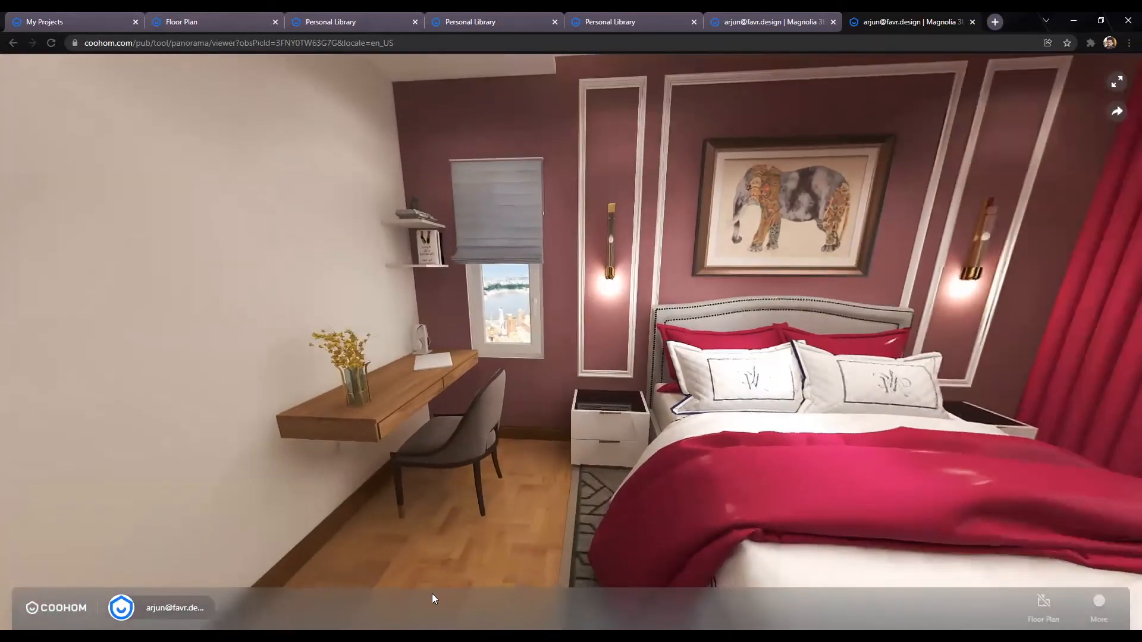